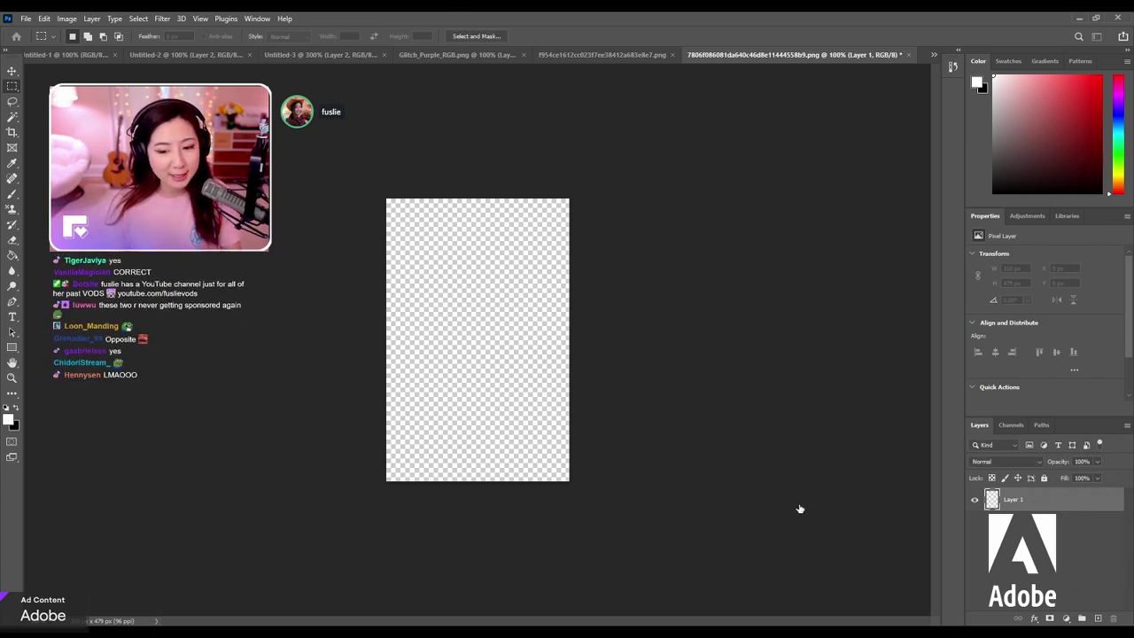
Create a new 500x500 transparent document, Untitled-6, at 72 ppi.
key(ctrl+alt+n)
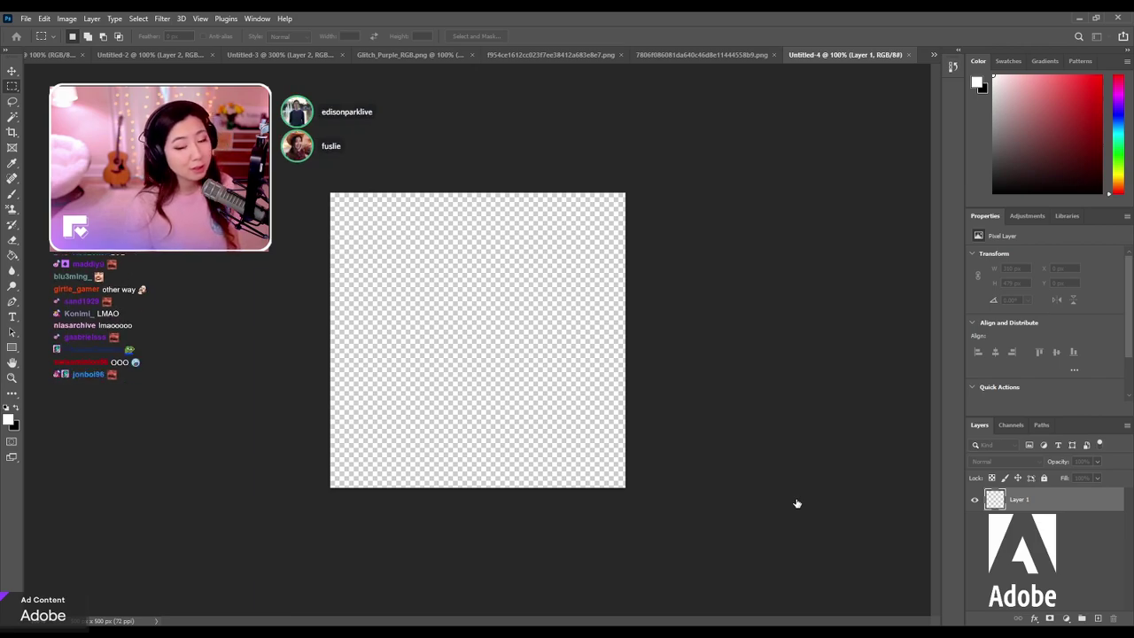
key(ctrl+alt+n)
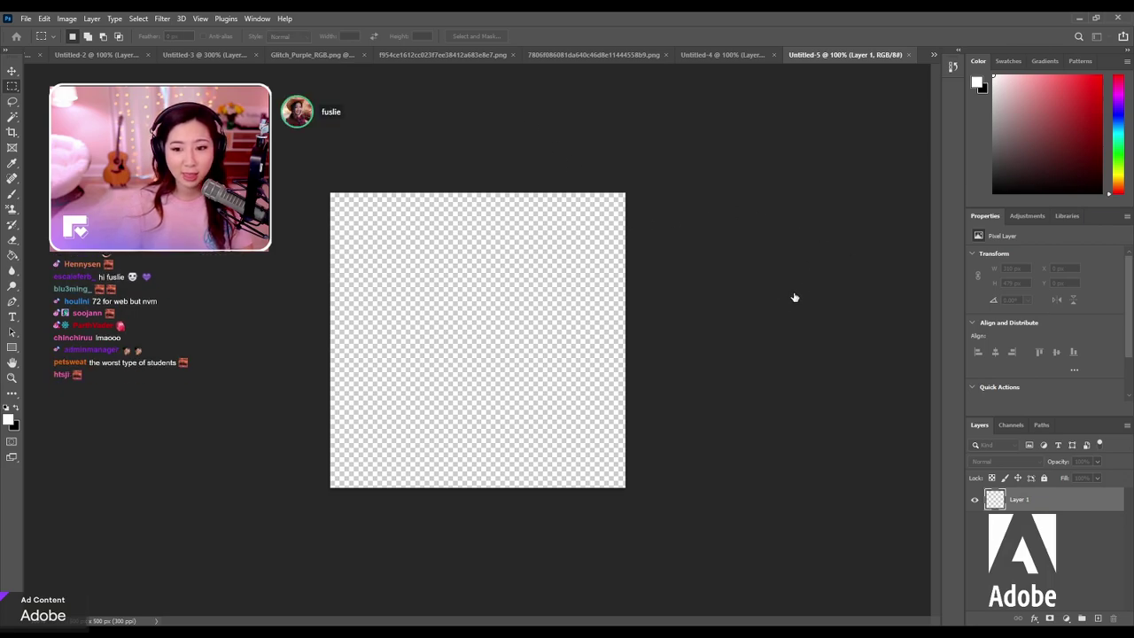
key(Return)
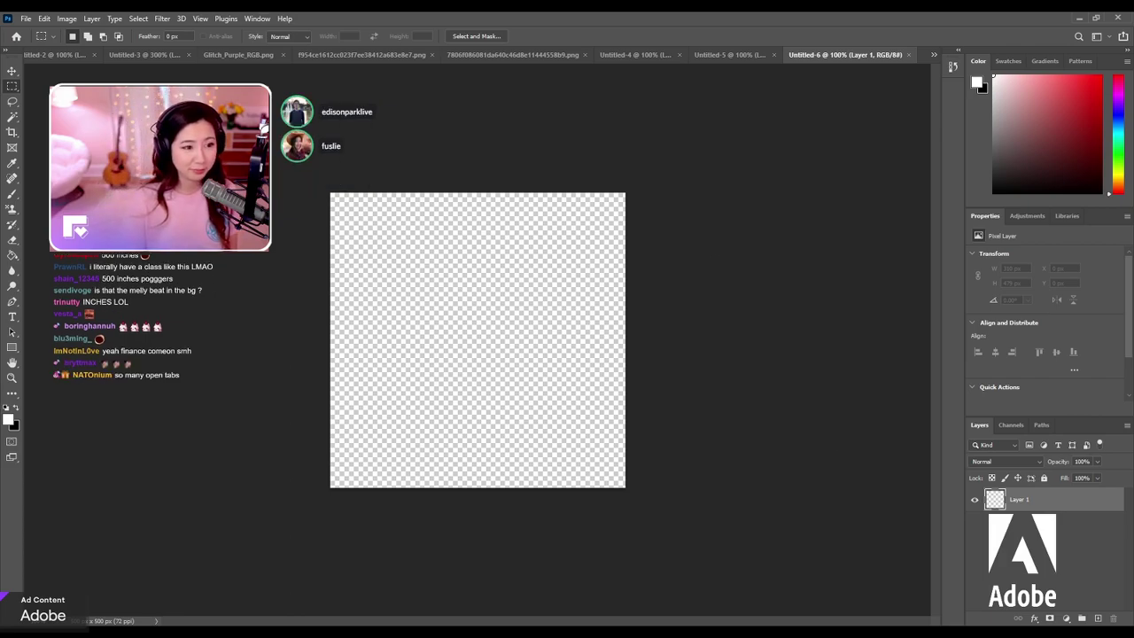
Choose the Brush, undo the stray white stroke, and set the foreground colour to black.
click(12, 193)
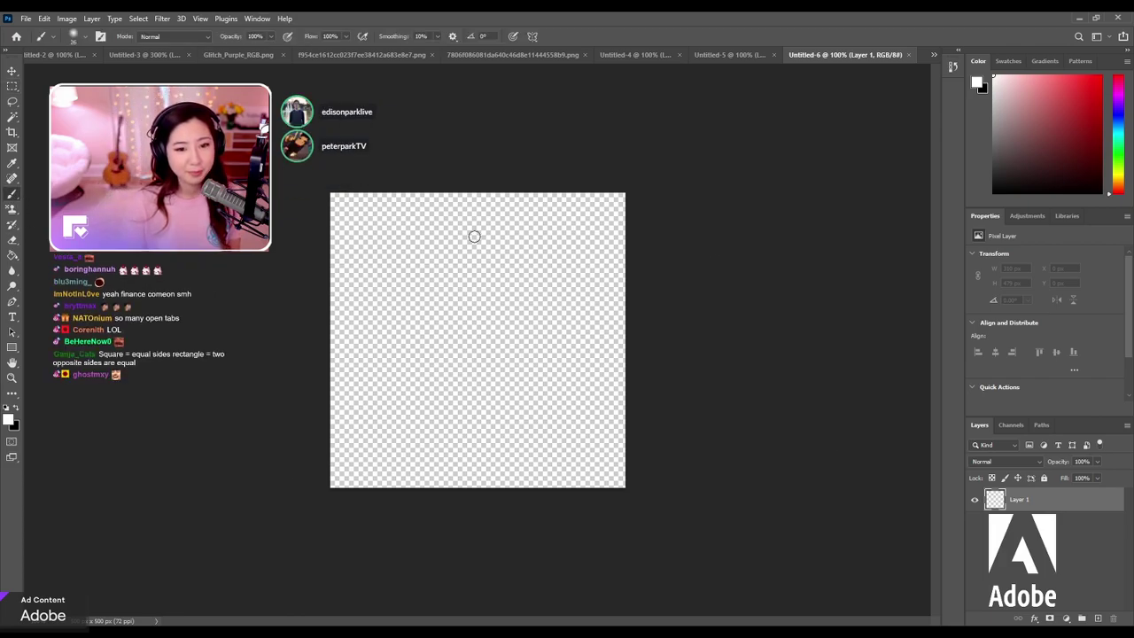
mouse_move(473, 235)
mouse_down()
mouse_move(359, 397)
mouse_move(579, 256)
mouse_move(523, 233)
mouse_up()
key(ctrl+z)
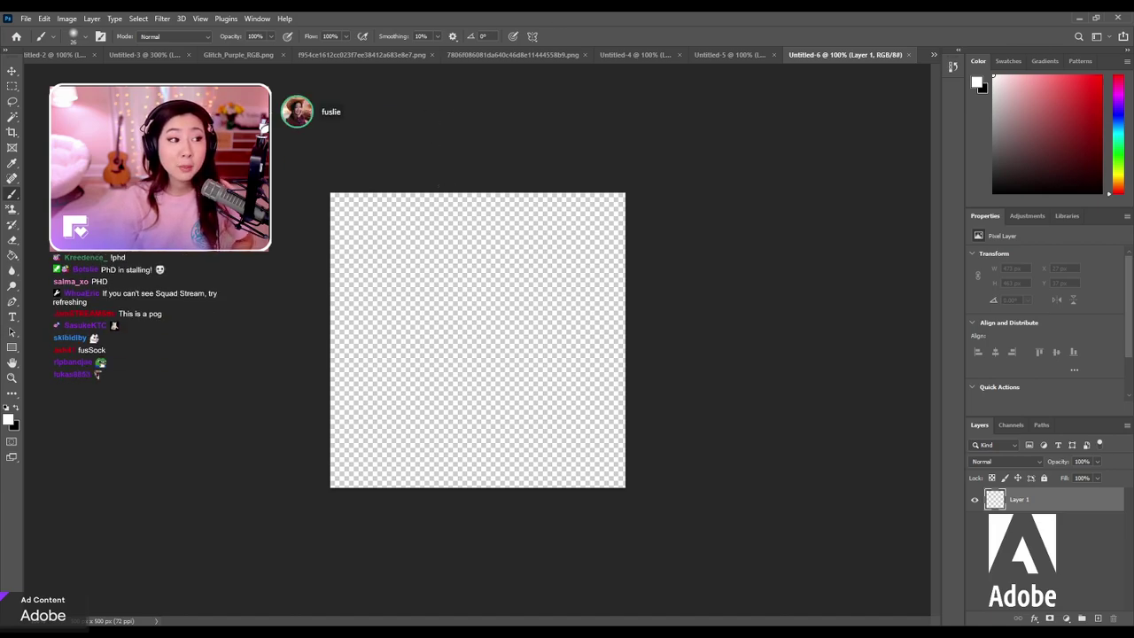
click(16, 409)
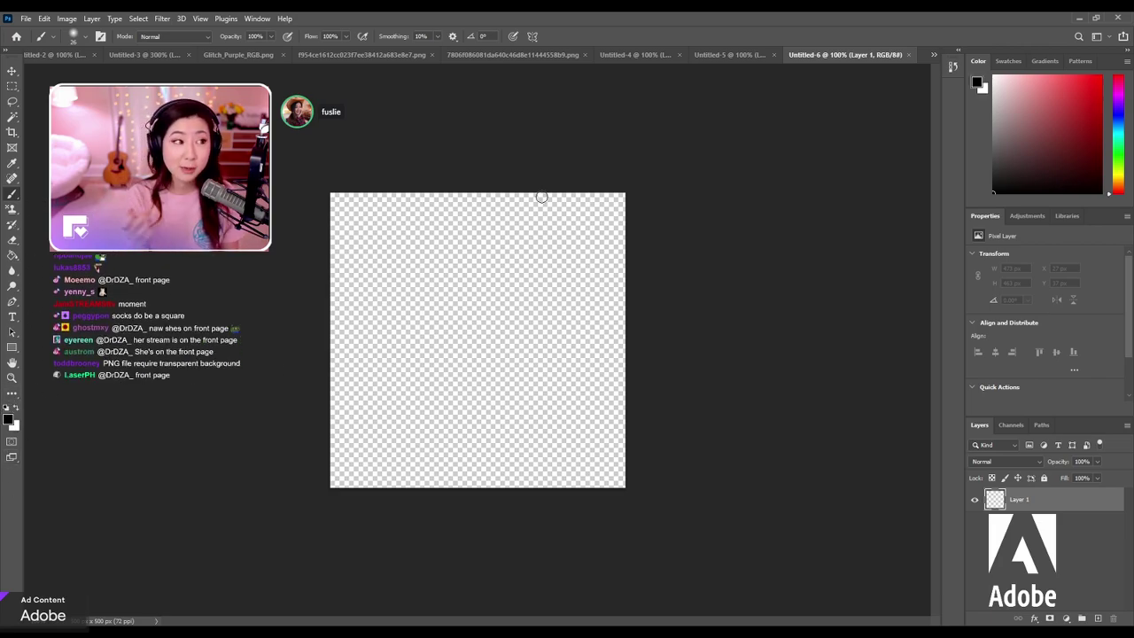
Paint the black face circle, discarding the trial eye and mouth strokes.
mouse_move(523, 237)
mouse_down()
mouse_move(473, 238)
mouse_move(429, 257)
mouse_move(357, 315)
mouse_move(378, 462)
mouse_move(598, 376)
mouse_move(568, 244)
mouse_move(435, 206)
mouse_move(330, 380)
mouse_move(636, 381)
mouse_move(362, 304)
mouse_move(537, 458)
mouse_move(579, 264)
mouse_move(498, 227)
mouse_move(374, 374)
mouse_move(567, 419)
mouse_move(582, 272)
mouse_move(508, 233)
mouse_up()
key(ctrl+z)
key(ctrl+z)
key(ctrl+z)
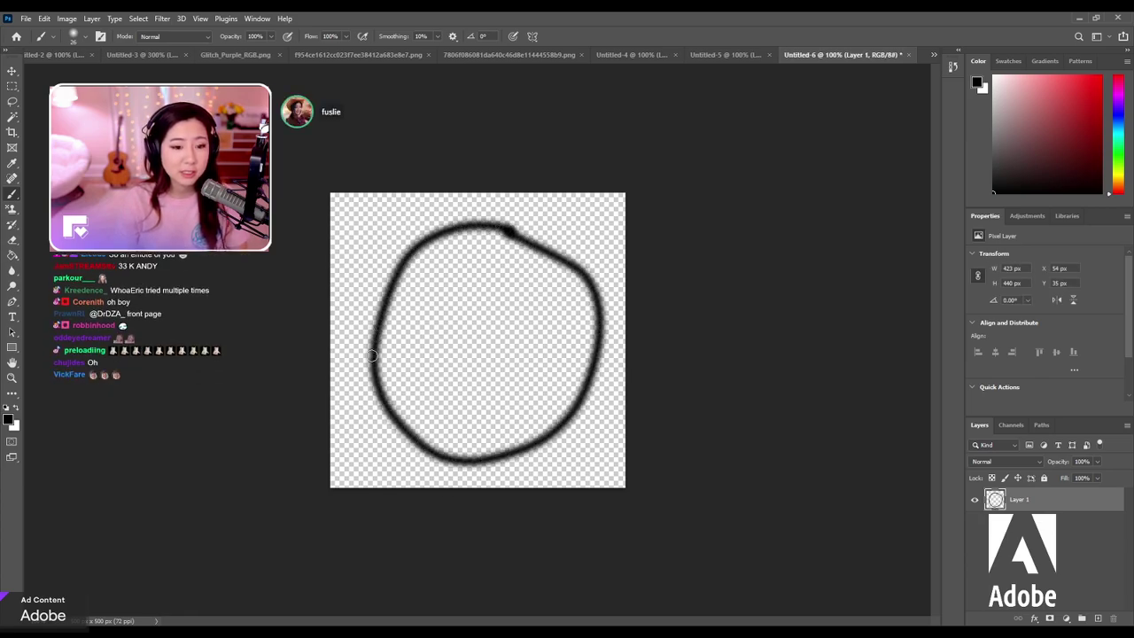
drag(374, 346, 615, 348)
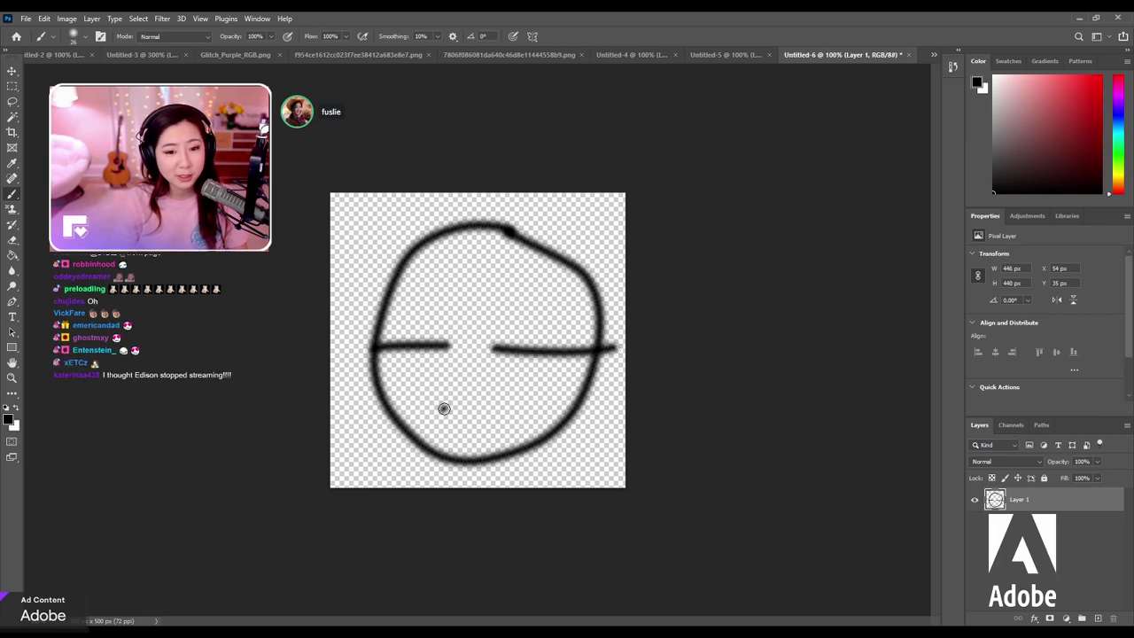
drag(441, 408, 556, 411)
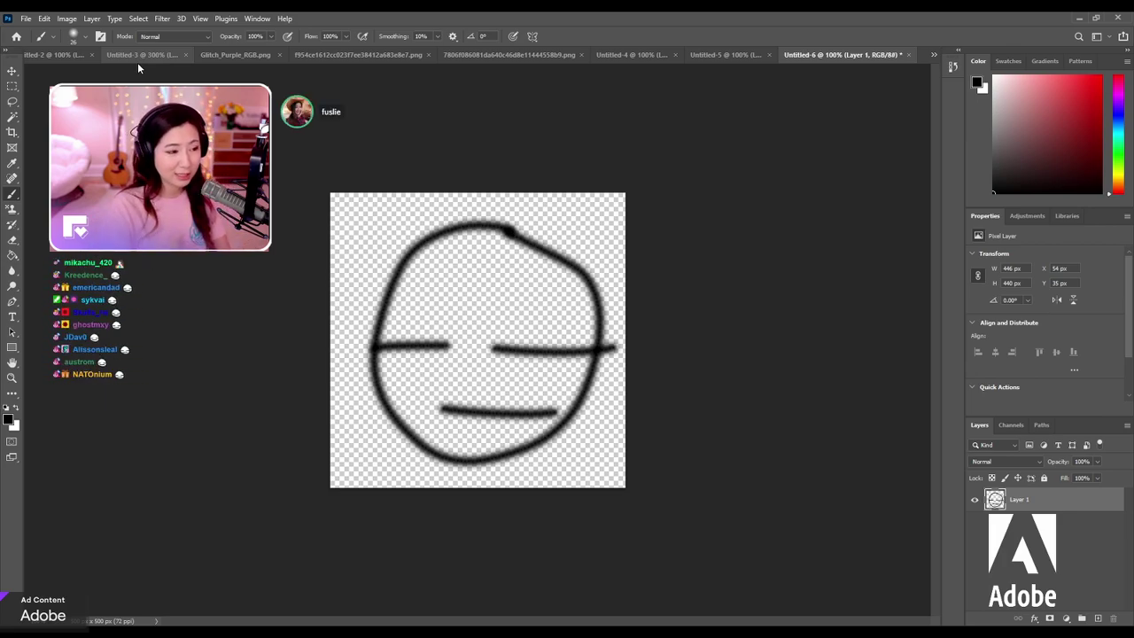
key(ctrl+z)
key(ctrl+z)
key(ctrl+z)
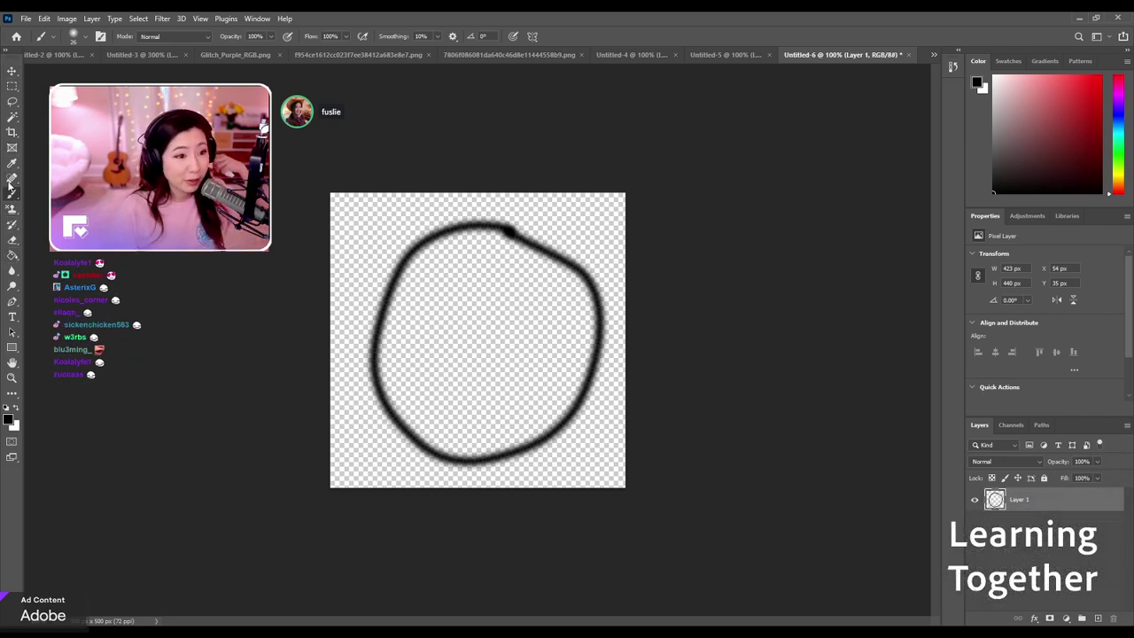
Discard a trial rectangular selection and zoom to 200% on the top of the circle.
click(12, 85)
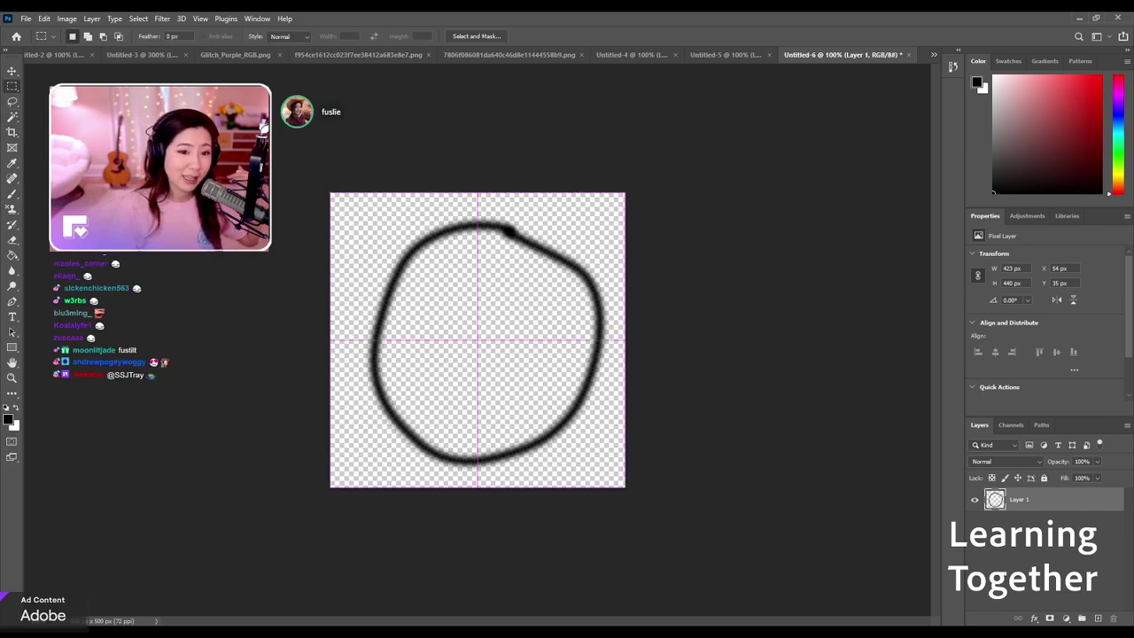
drag(350, 211, 525, 365)
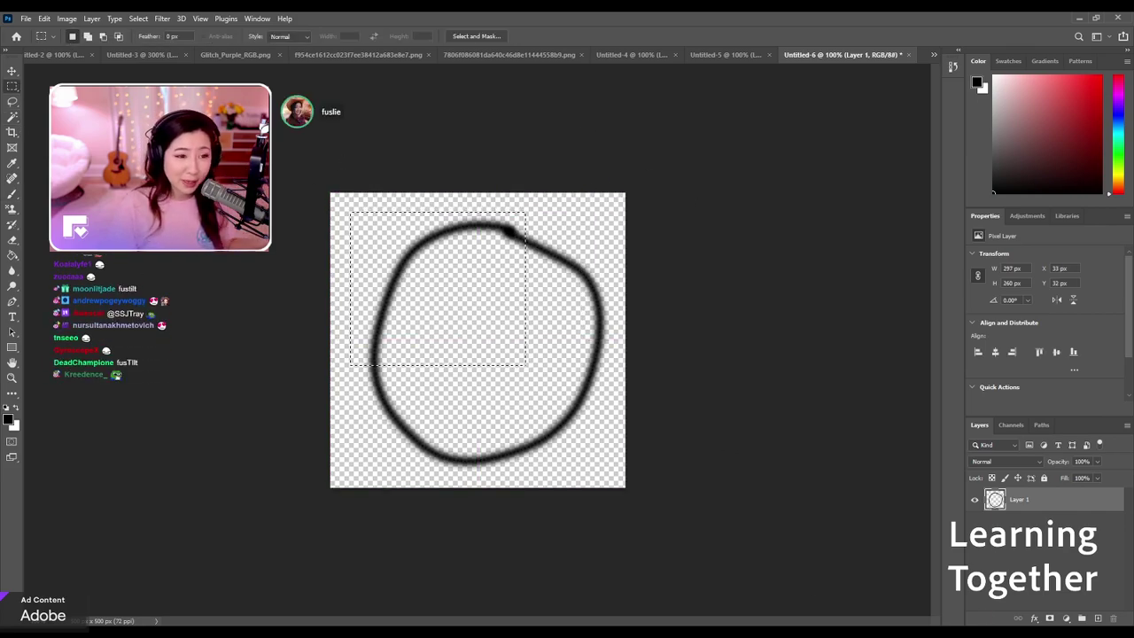
key(ctrl+d)
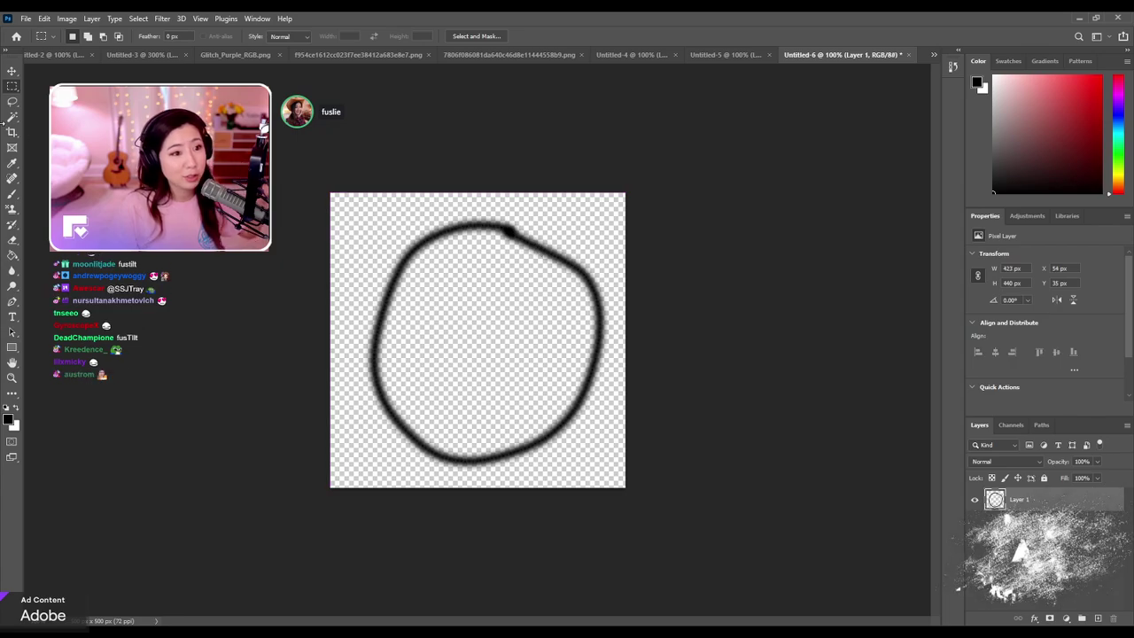
click(11, 271)
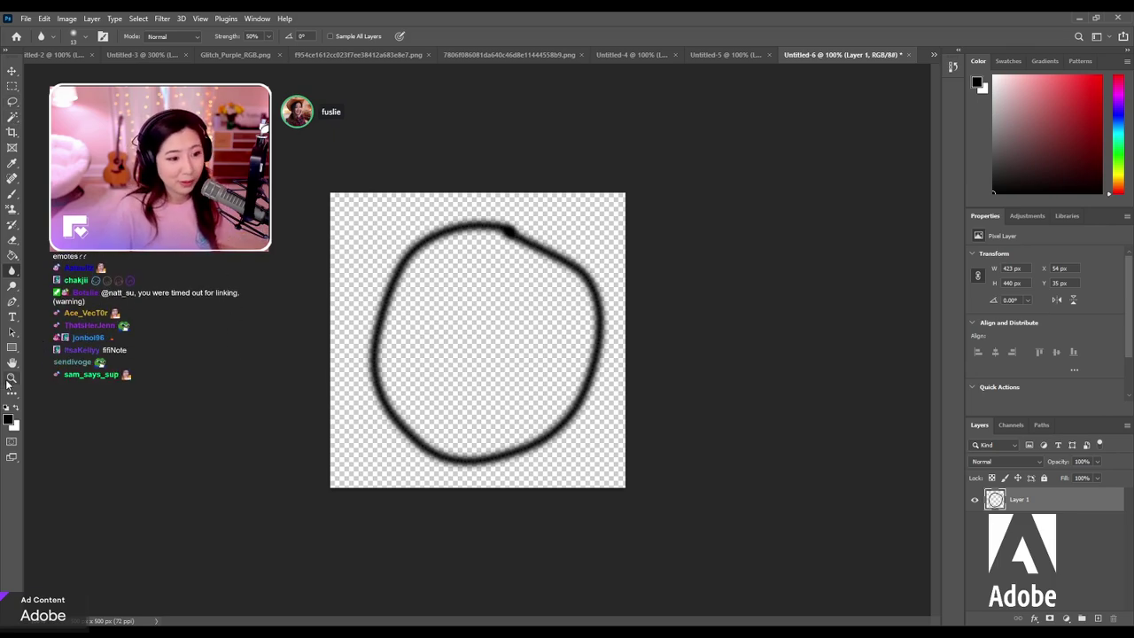
key(z)
click(502, 275)
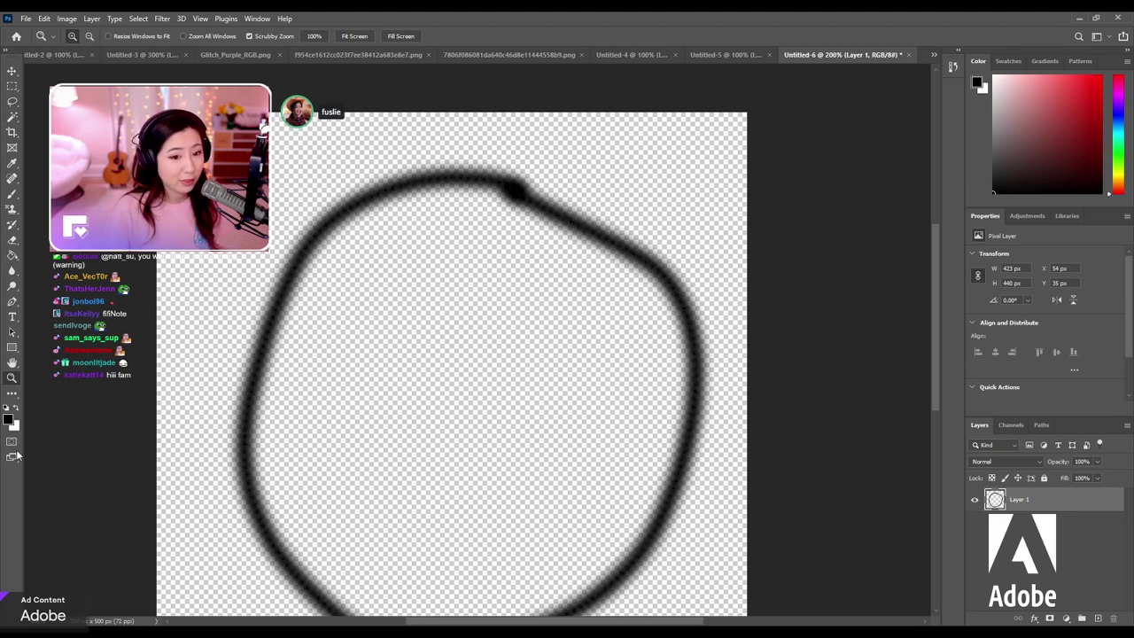
Zoom back out to 100% to see the whole circle.
alt+click(514, 407)
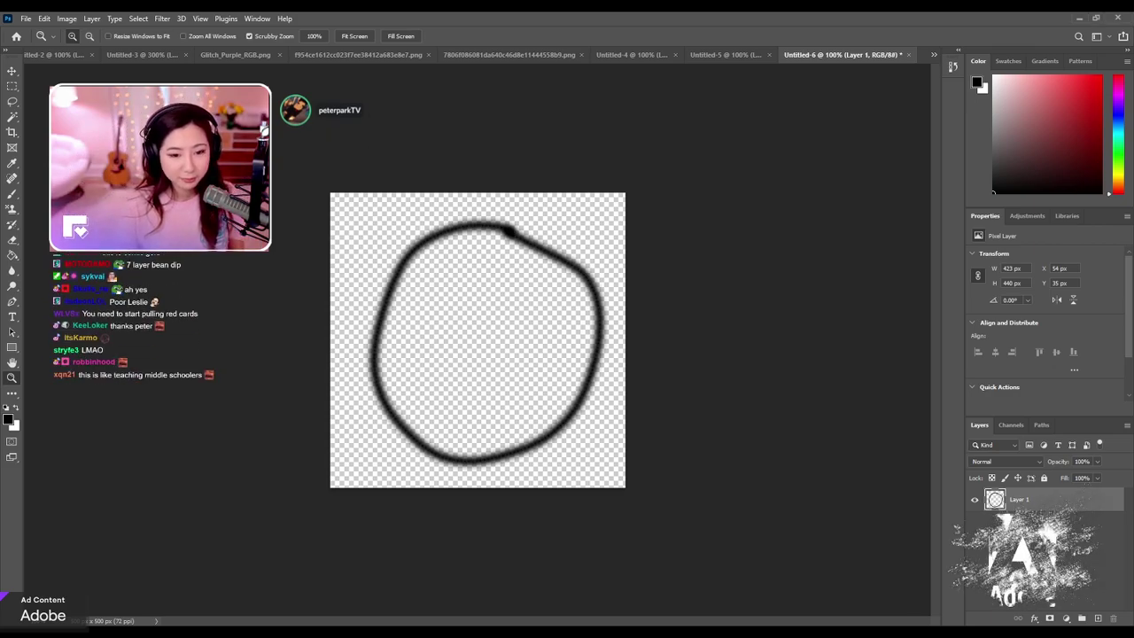
Paint the two oval eyes with pupils and the slanted angry brow.
key(b)
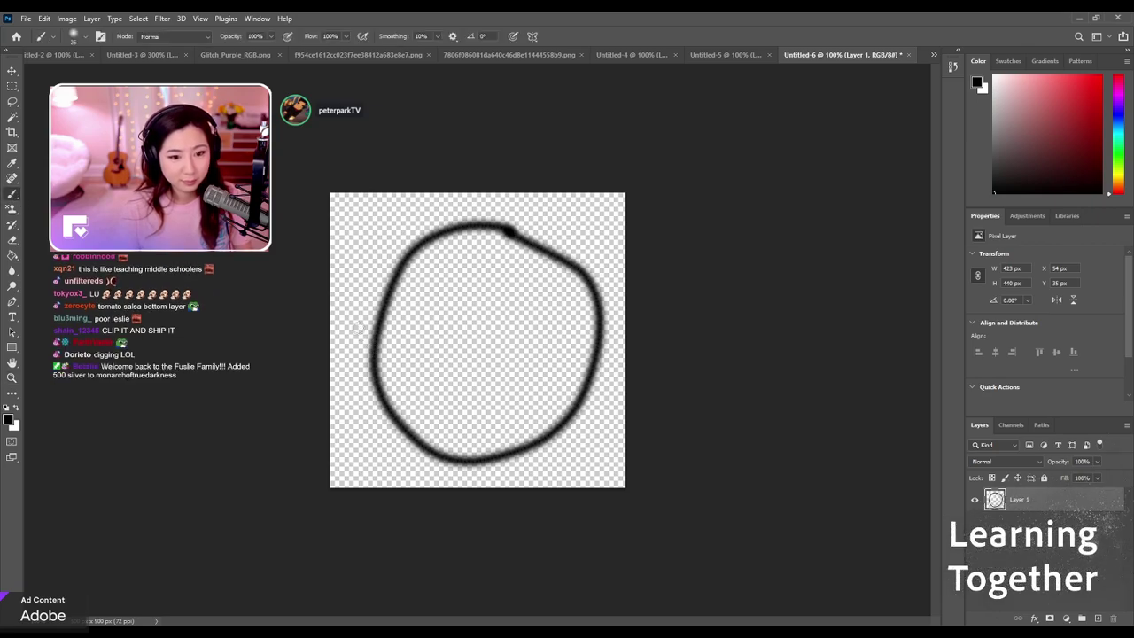
mouse_move(405, 334)
mouse_down()
mouse_move(404, 348)
mouse_move(402, 333)
mouse_up()
mouse_move(562, 309)
mouse_down()
mouse_move(541, 310)
mouse_move(563, 306)
mouse_up()
mouse_move(409, 432)
mouse_down()
mouse_move(473, 405)
mouse_move(545, 438)
mouse_up()
mouse_move(510, 232)
mouse_down()
mouse_move(479, 306)
mouse_move(494, 328)
mouse_move(604, 263)
mouse_up()
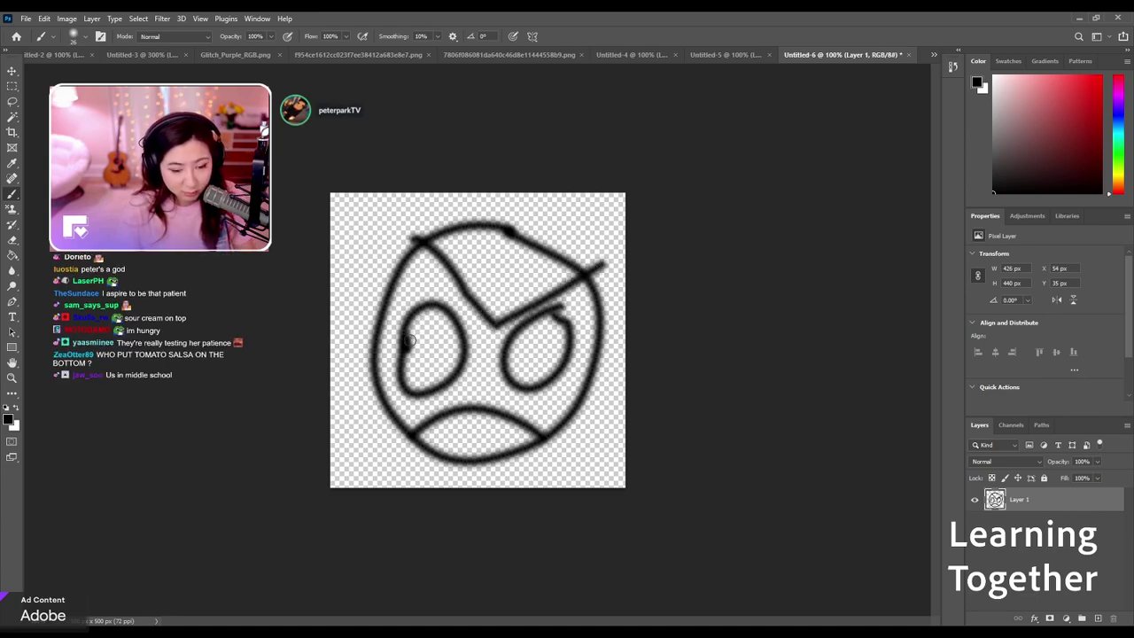
mouse_move(411, 328)
mouse_down()
mouse_move(431, 359)
mouse_move(454, 327)
mouse_up()
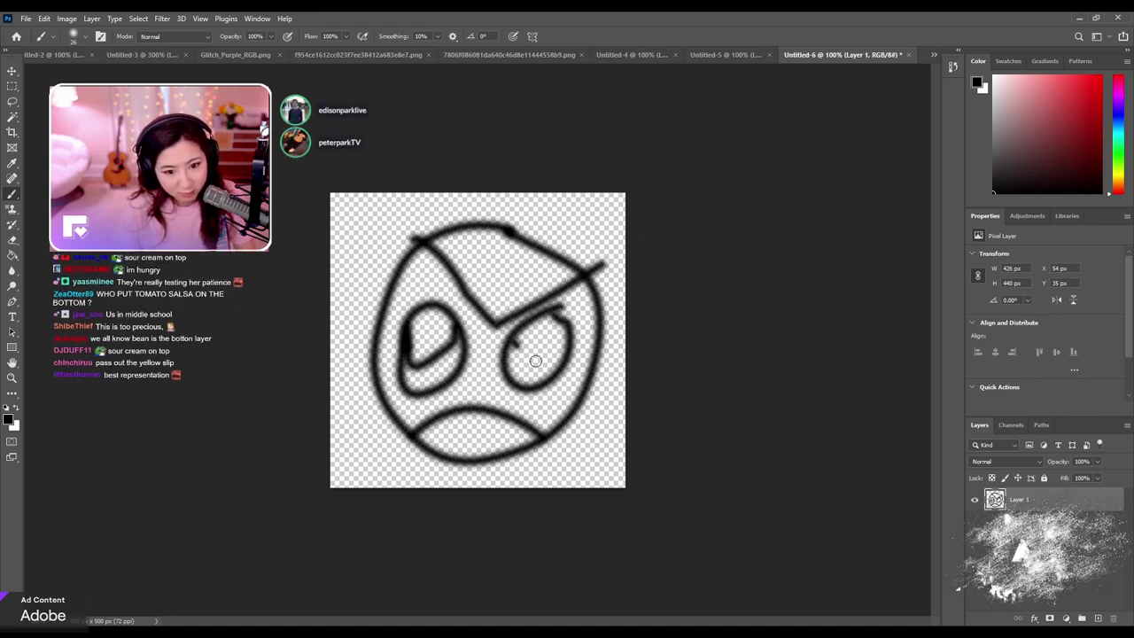
drag(516, 345, 586, 346)
key(ctrl+z)
drag(520, 334, 555, 329)
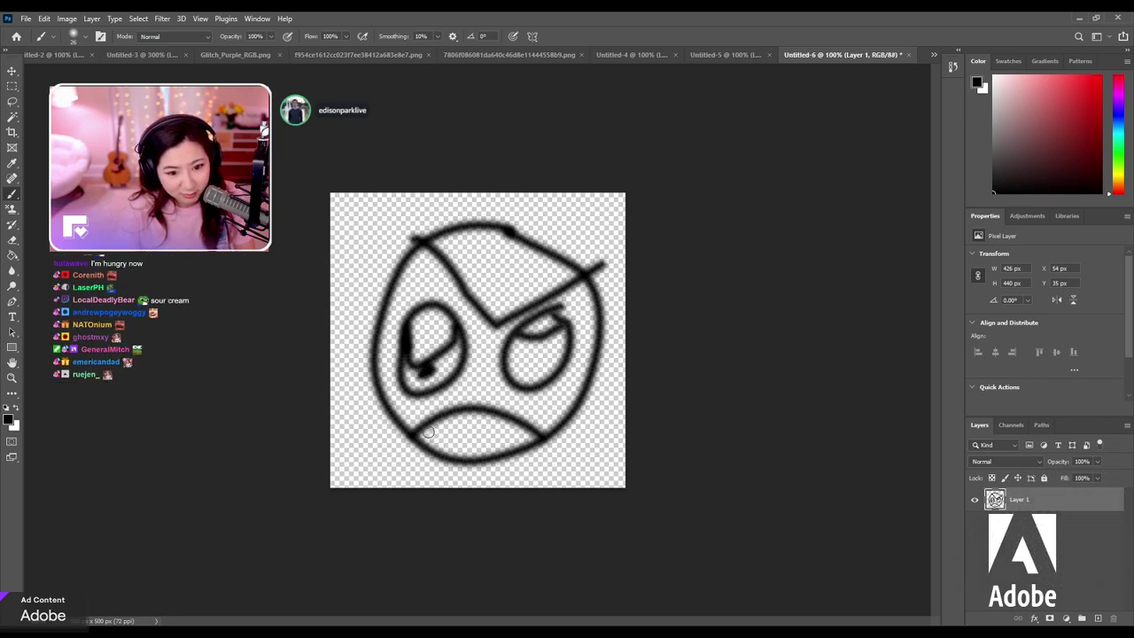
Paint the frowning mouth, undoing the messy extra scribbles.
mouse_move(428, 431)
mouse_down()
mouse_move(376, 465)
mouse_move(462, 398)
mouse_move(584, 429)
mouse_move(610, 448)
mouse_up()
key(ctrl+z)
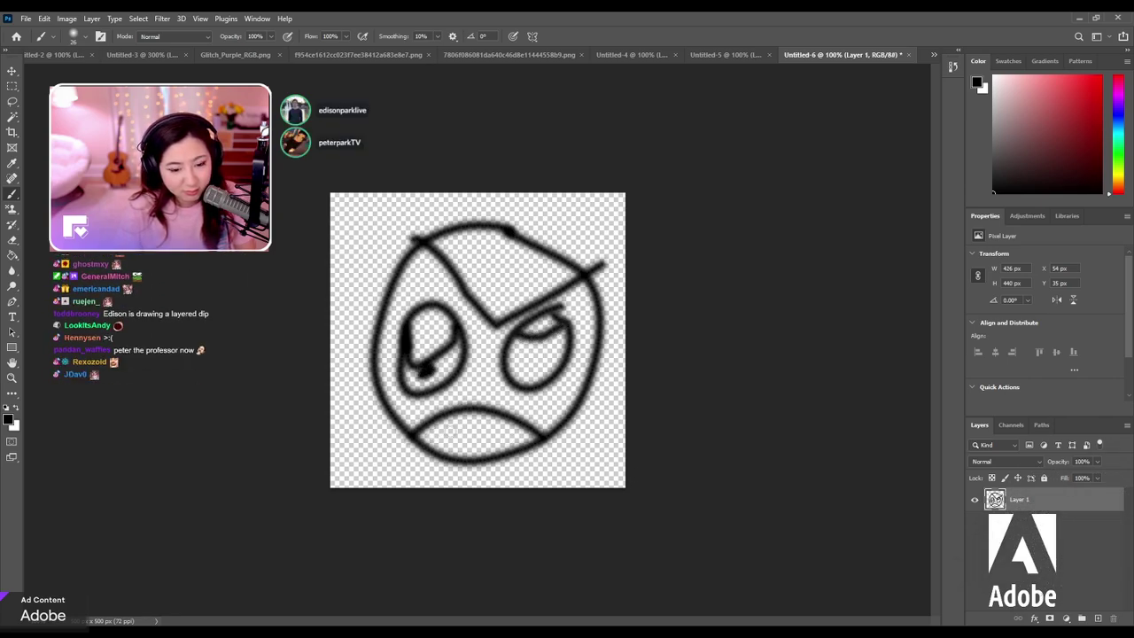
drag(412, 416, 549, 443)
key(ctrl+z)
mouse_move(487, 408)
mouse_down()
mouse_move(526, 452)
mouse_move(421, 443)
mouse_move(502, 438)
mouse_move(416, 473)
mouse_up()
mouse_move(381, 213)
mouse_down()
mouse_move(423, 244)
mouse_move(653, 243)
mouse_up()
mouse_move(441, 315)
mouse_down()
mouse_move(391, 351)
mouse_move(457, 364)
mouse_move(406, 306)
mouse_move(413, 358)
mouse_move(454, 353)
mouse_move(421, 368)
mouse_move(453, 381)
mouse_up()
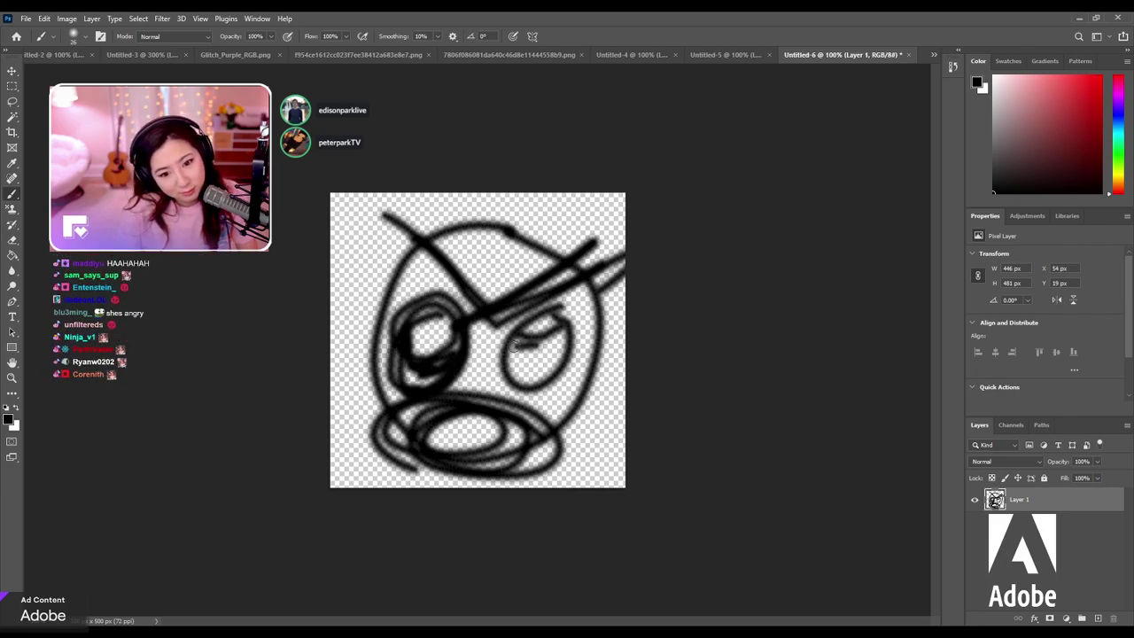
mouse_move(518, 347)
mouse_down()
mouse_move(558, 364)
mouse_move(536, 337)
mouse_move(529, 356)
mouse_up()
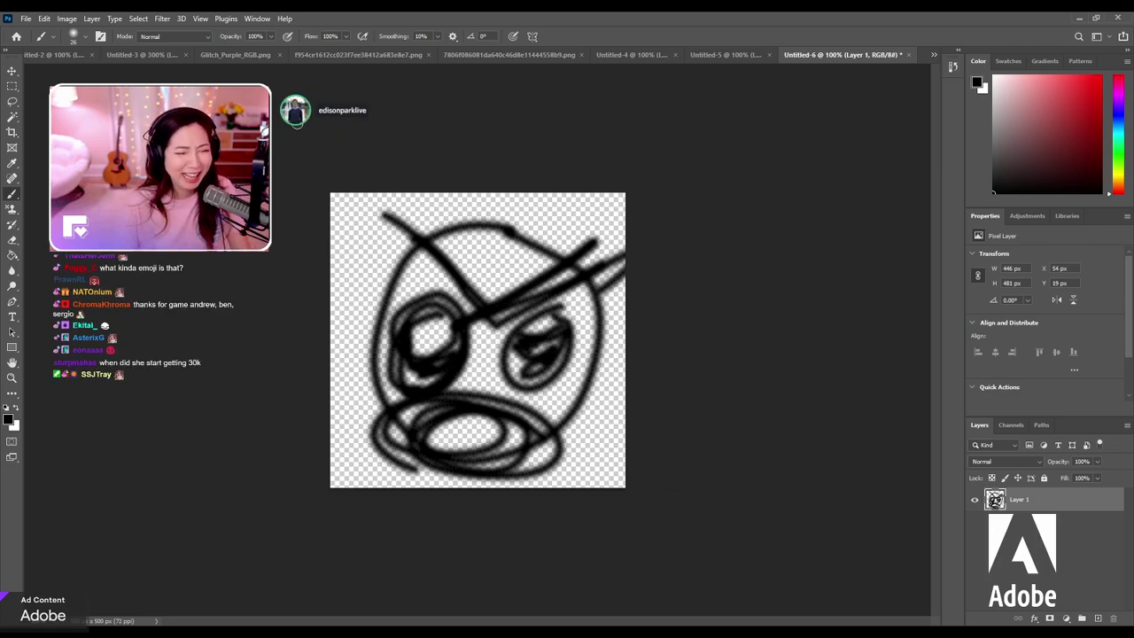
key(ctrl+z)
key(ctrl+z)
key(ctrl+z)
key(ctrl+z)
key(ctrl+z)
key(ctrl+z)
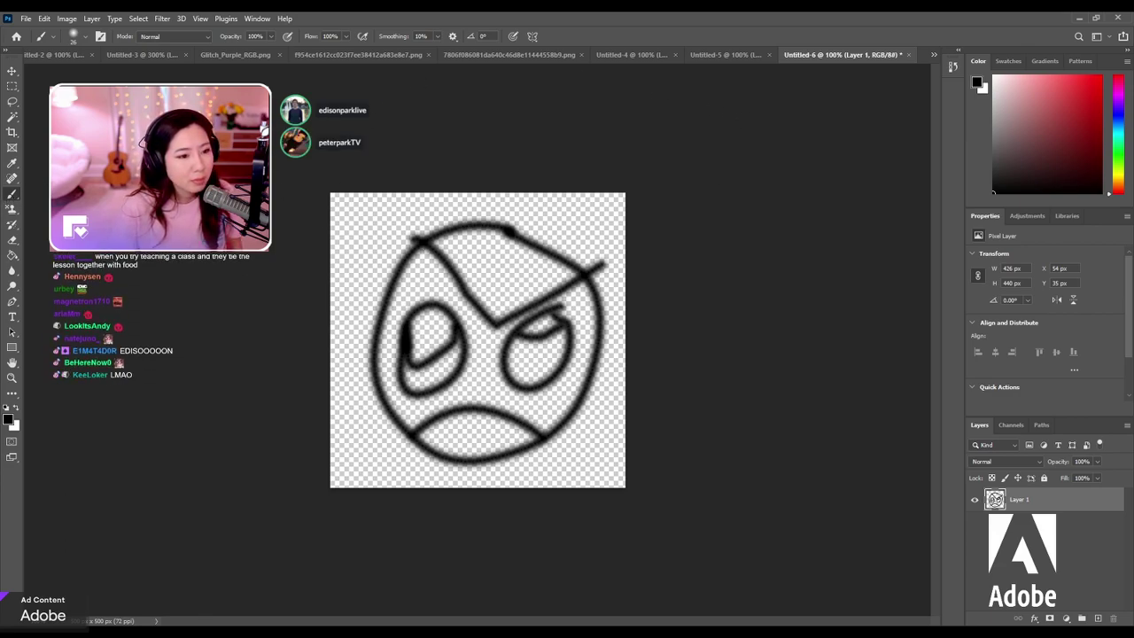
Erase the middle of the V brow, splitting it into separate left and right brows.
click(13, 240)
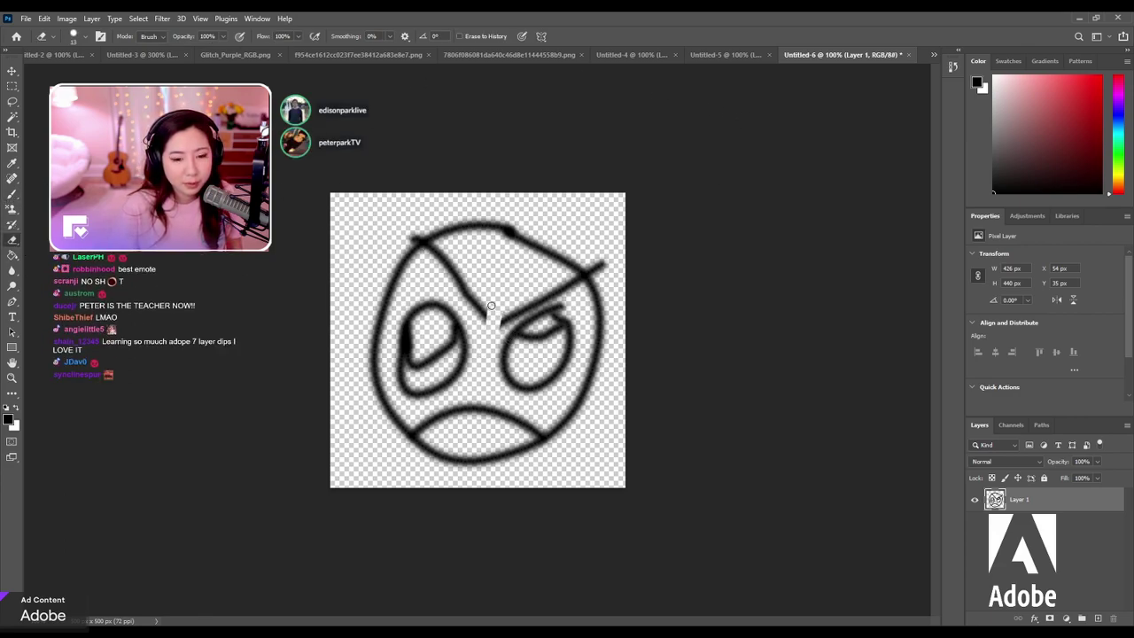
mouse_move(492, 327)
mouse_down()
mouse_move(463, 319)
mouse_move(480, 351)
mouse_move(522, 293)
mouse_up()
key(ctrl+z)
key(ctrl+z)
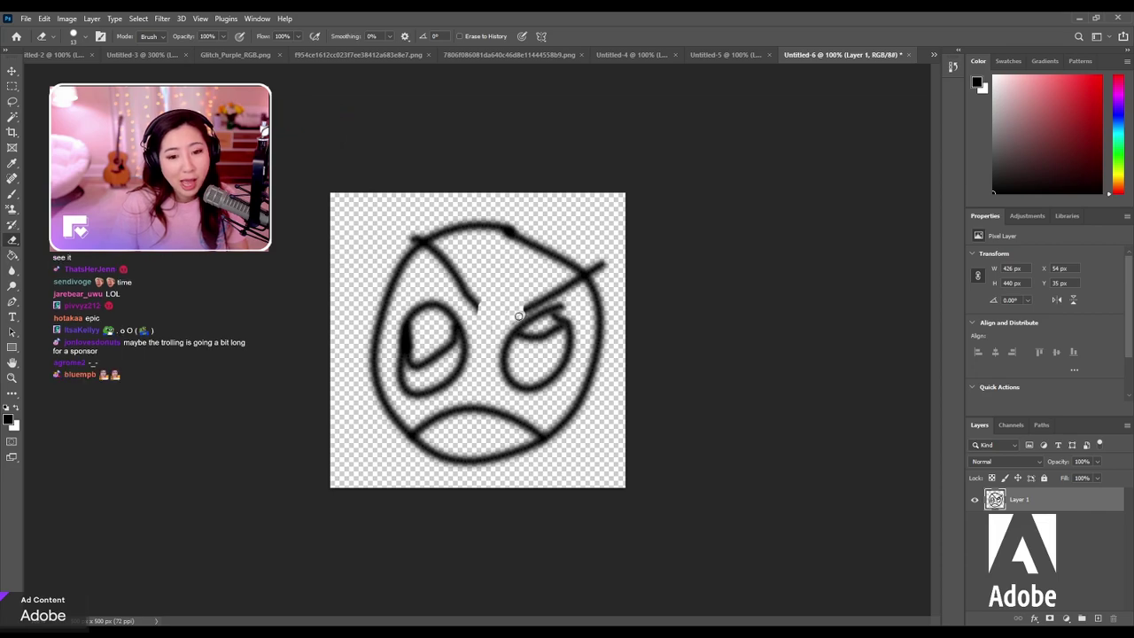
key(ctrl+z)
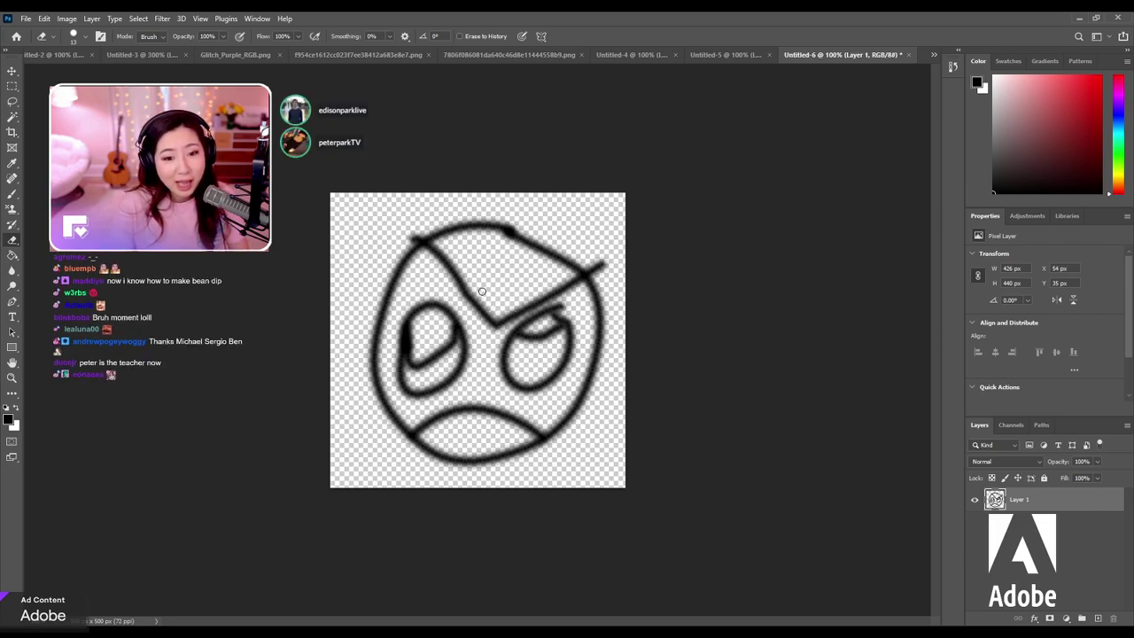
mouse_move(479, 302)
mouse_down()
mouse_move(507, 327)
mouse_move(513, 303)
mouse_move(514, 316)
mouse_move(595, 299)
mouse_move(546, 306)
mouse_up()
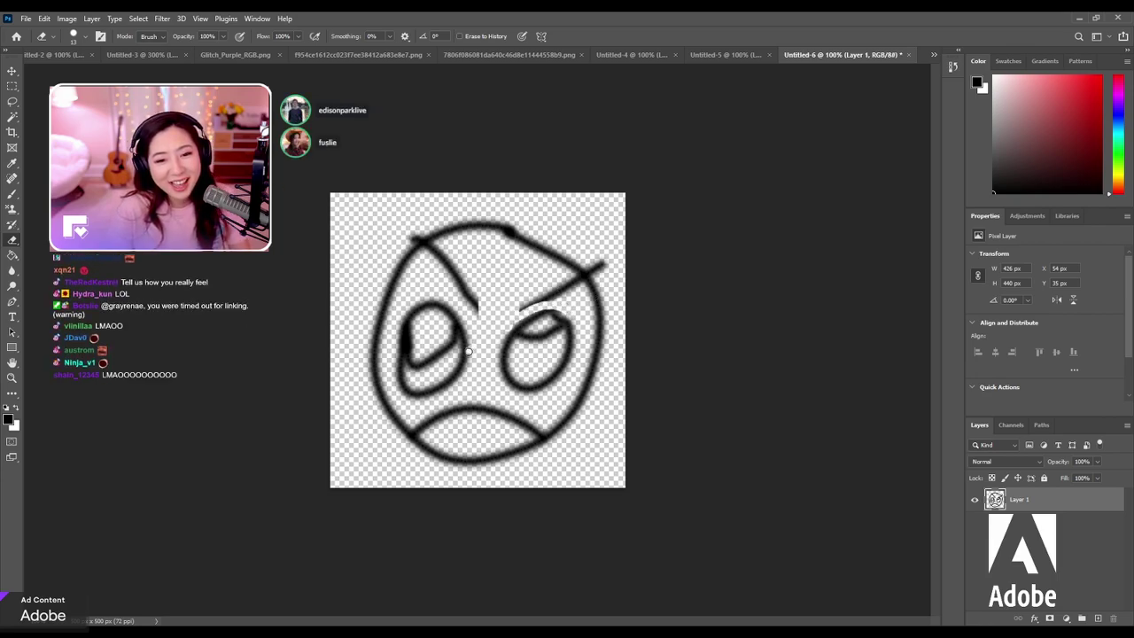
key(ctrl+z)
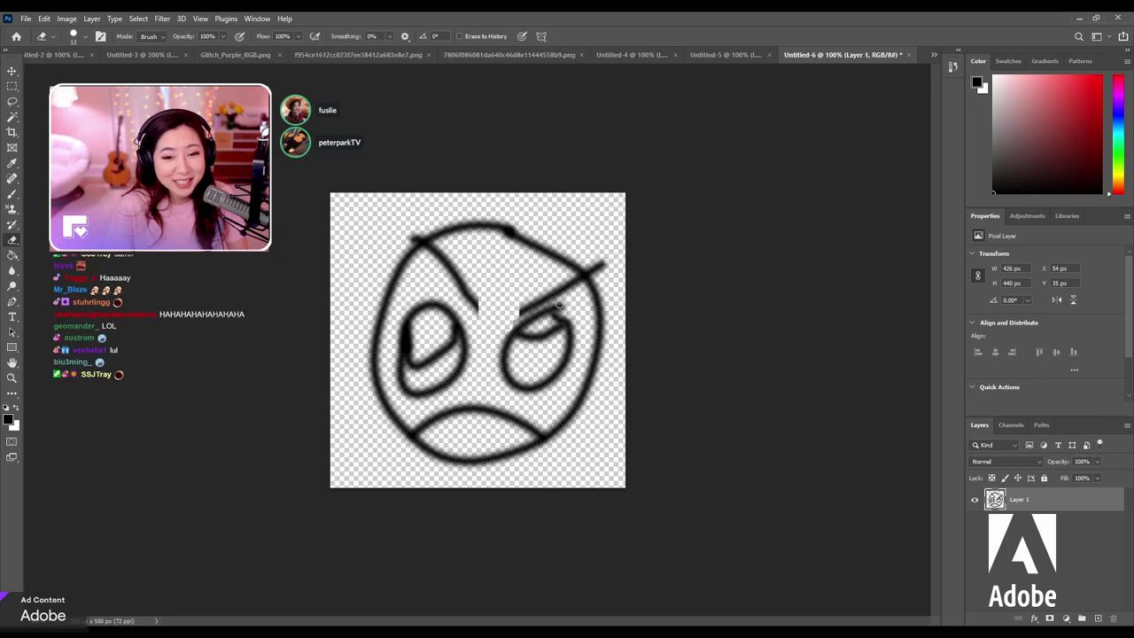
drag(566, 308, 544, 307)
Touch up the right eyebrow's end and add Layer 2 and Layer 3 above Layer 1.
key(ctrl+z)
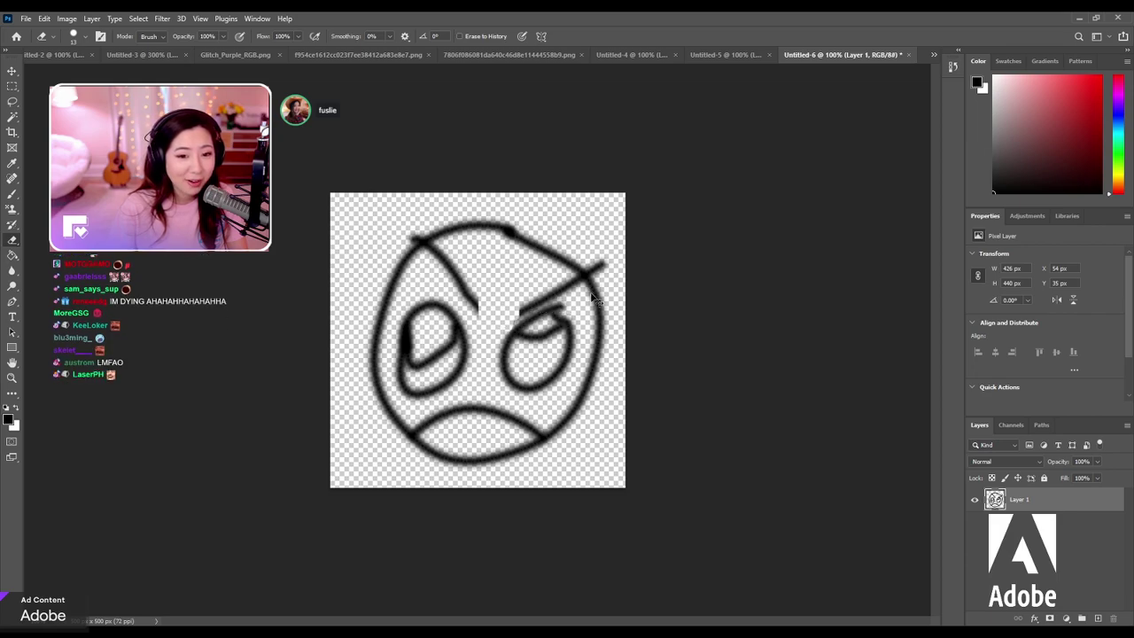
mouse_move(564, 306)
mouse_down()
mouse_move(493, 324)
mouse_move(565, 302)
mouse_up()
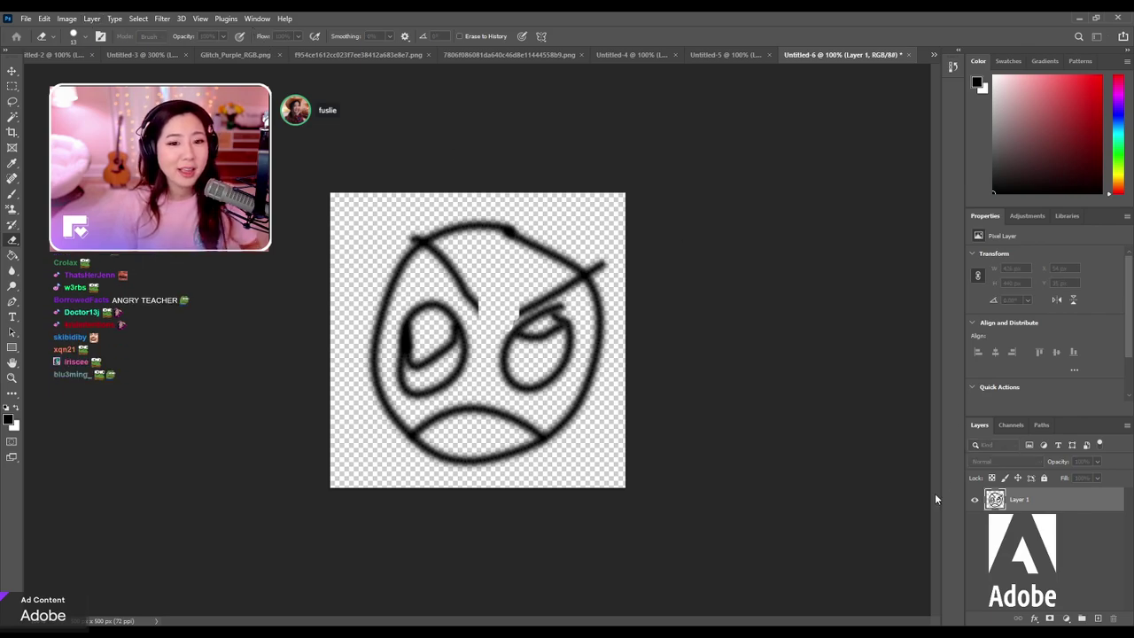
key(Return)
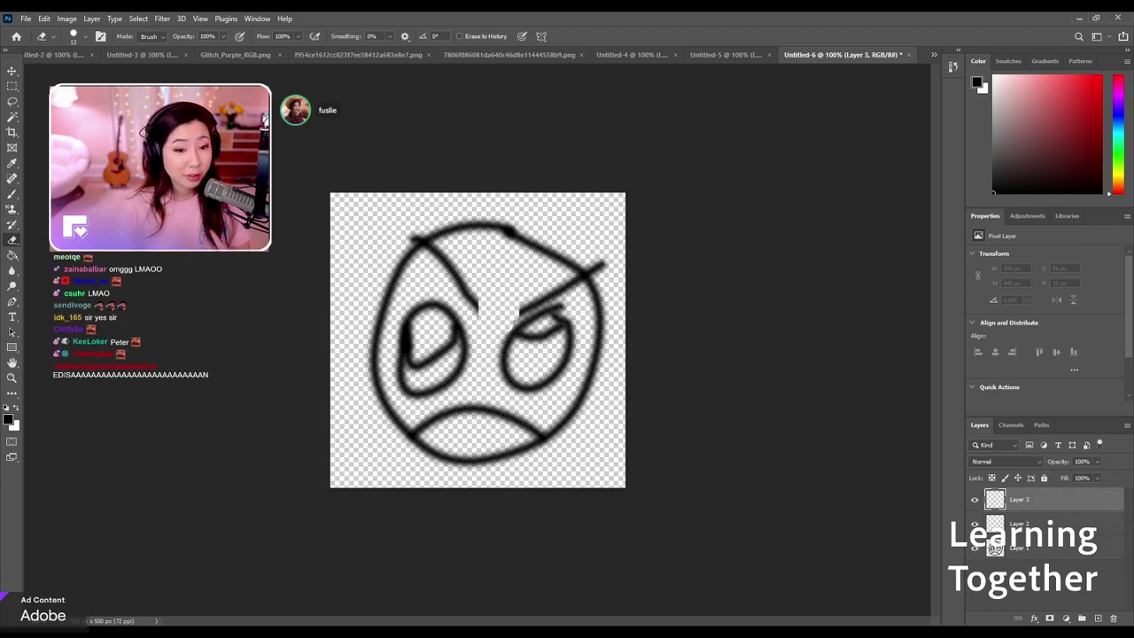
click(10, 195)
mouse_move(472, 204)
mouse_down()
mouse_move(320, 300)
mouse_move(532, 448)
mouse_up()
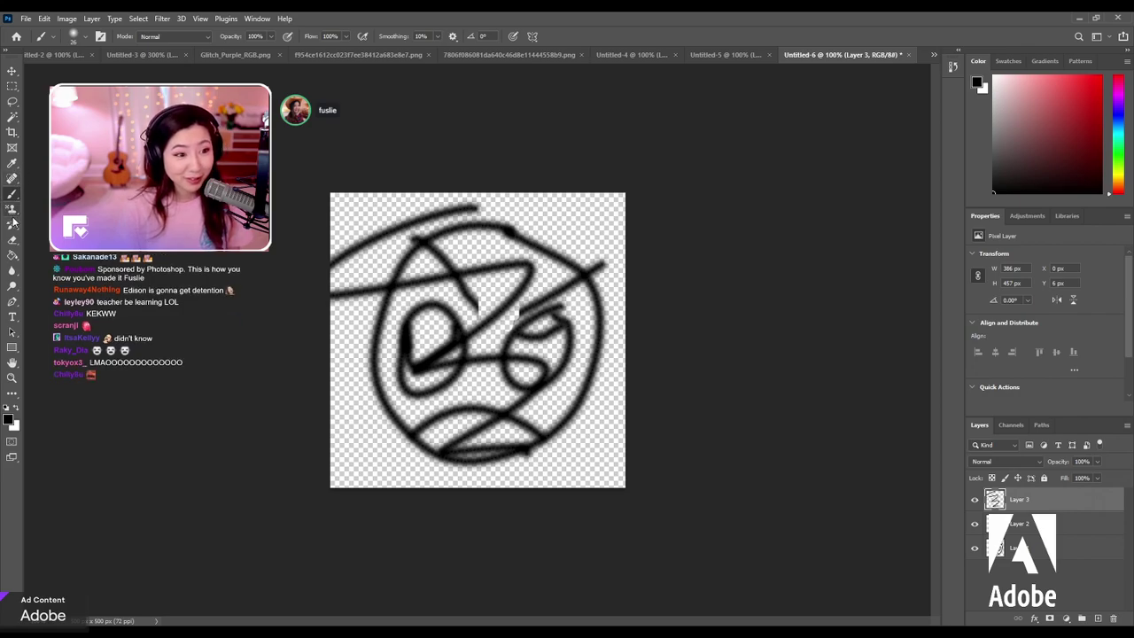
click(12, 239)
drag(406, 217, 501, 383)
mouse_move(478, 211)
mouse_down()
mouse_move(398, 235)
mouse_move(336, 288)
mouse_up()
drag(531, 261, 483, 350)
drag(443, 447, 496, 421)
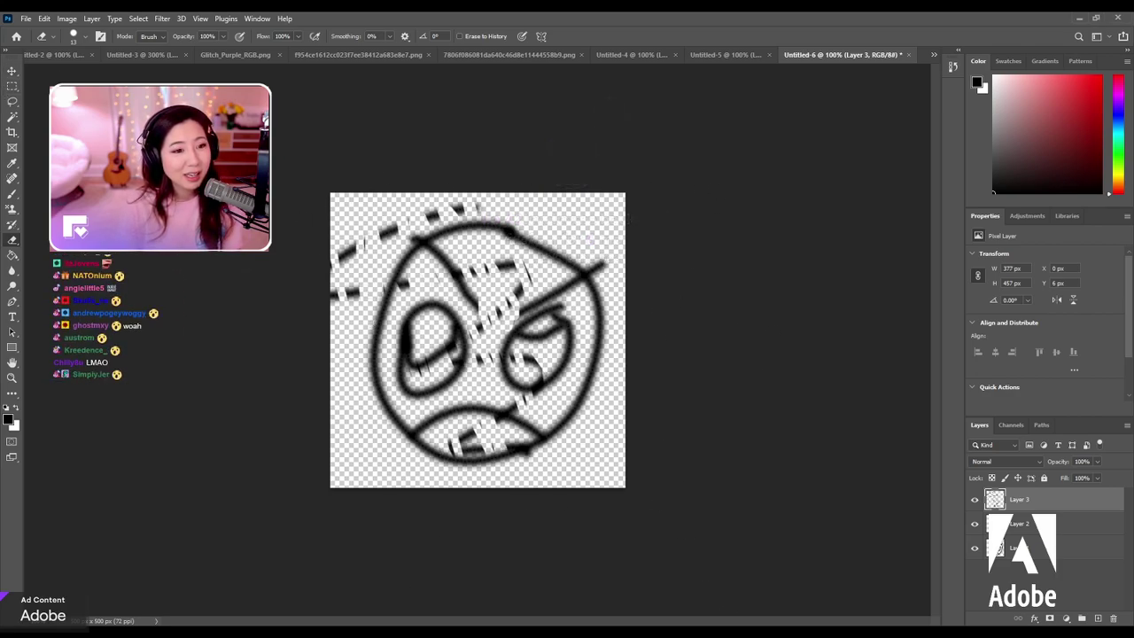
key(m)
key(ctrl+z)
key(ctrl+z)
key(ctrl+z)
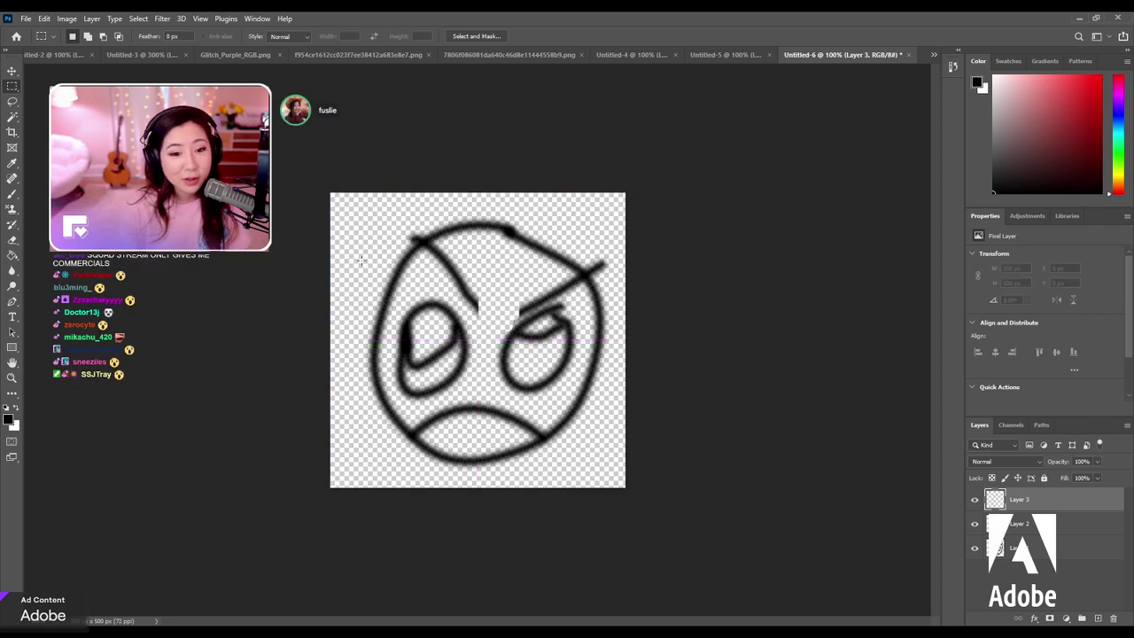
key(b)
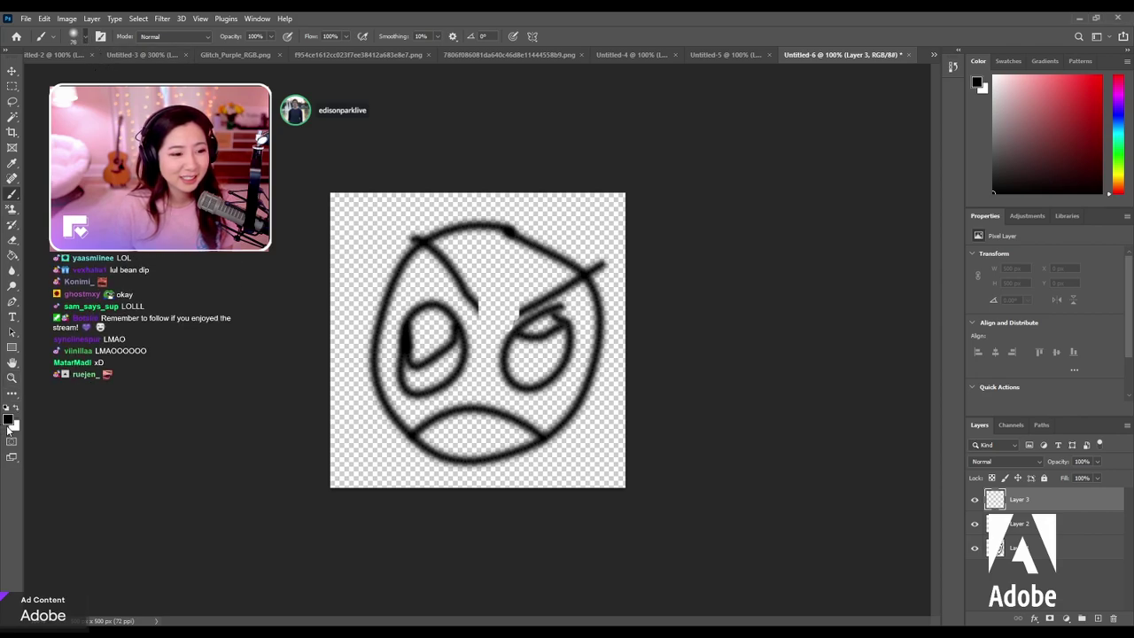
key(i)
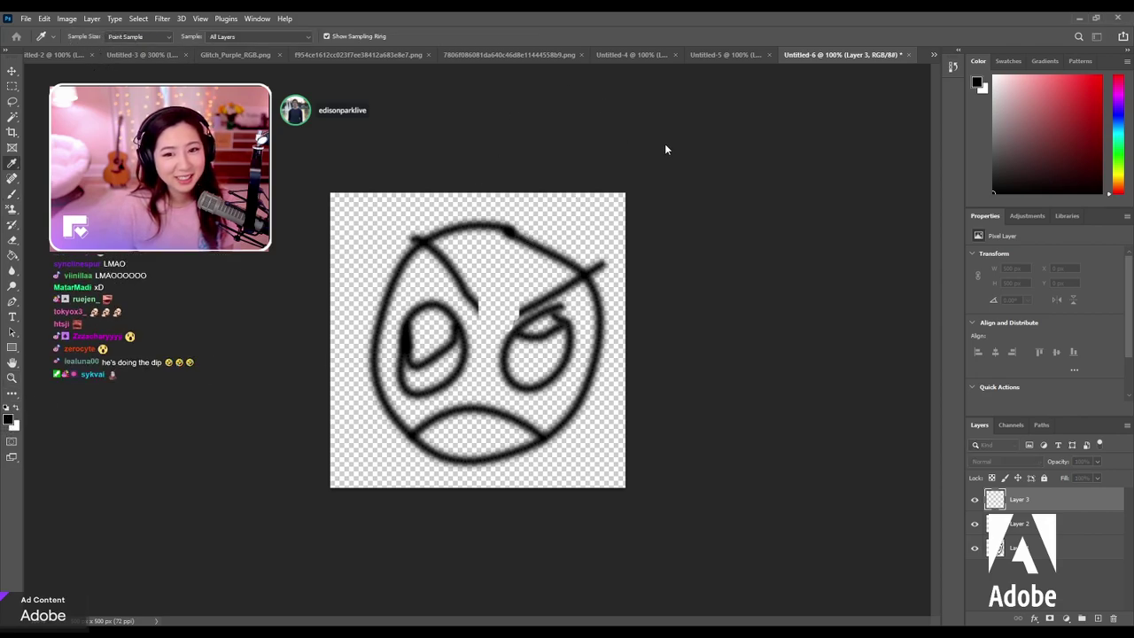
Paint Layer 3 solid blue with broad brush strokes.
key(b)
mouse_move(637, 239)
mouse_down()
mouse_move(263, 287)
mouse_move(638, 213)
mouse_move(423, 222)
mouse_move(708, 275)
mouse_move(856, 325)
mouse_move(94, 418)
mouse_move(736, 390)
mouse_move(730, 325)
mouse_move(245, 443)
mouse_move(377, 473)
mouse_move(481, 402)
mouse_move(481, 175)
mouse_move(581, 182)
mouse_up()
mouse_move(1019, 499)
mouse_down()
mouse_move(1041, 577)
mouse_move(1039, 529)
mouse_move(1038, 563)
mouse_up()
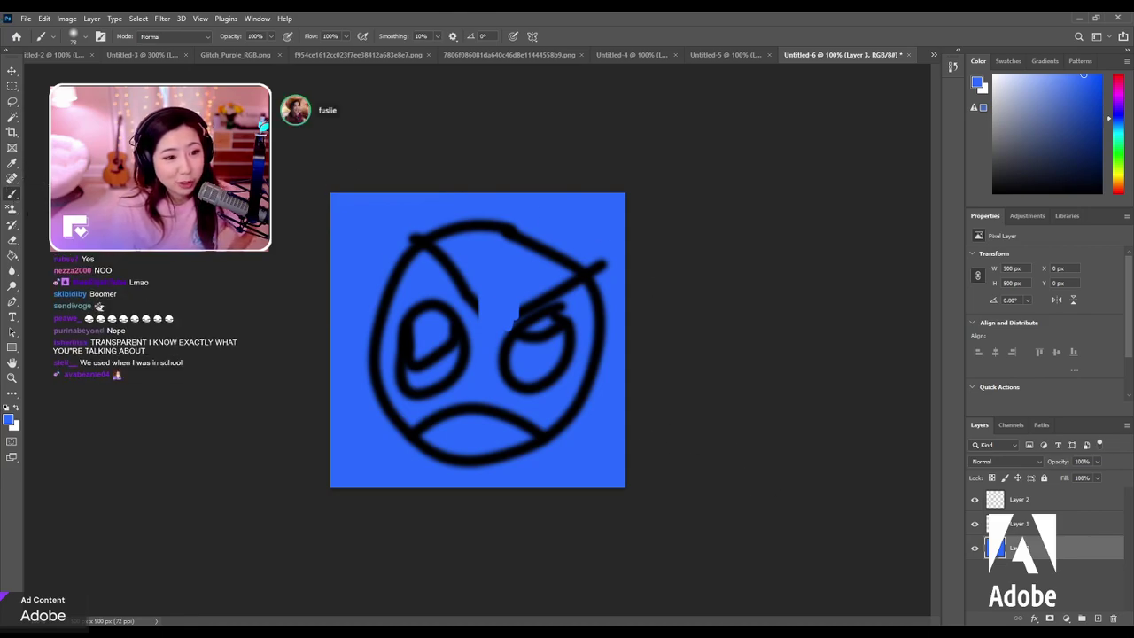
key(alt+bracketright)
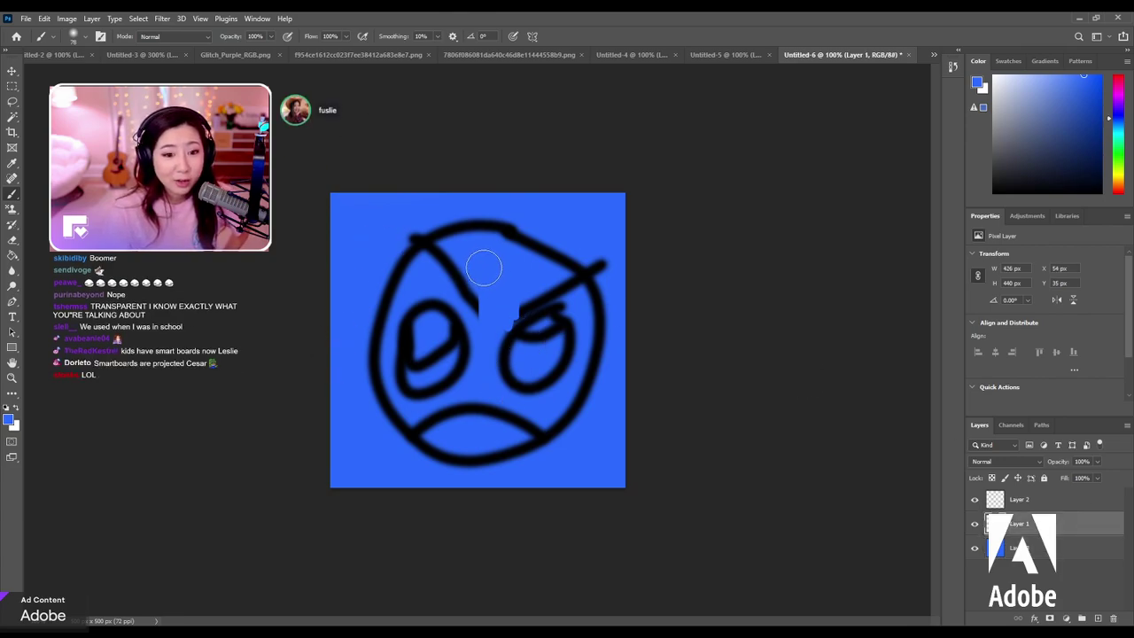
key(i)
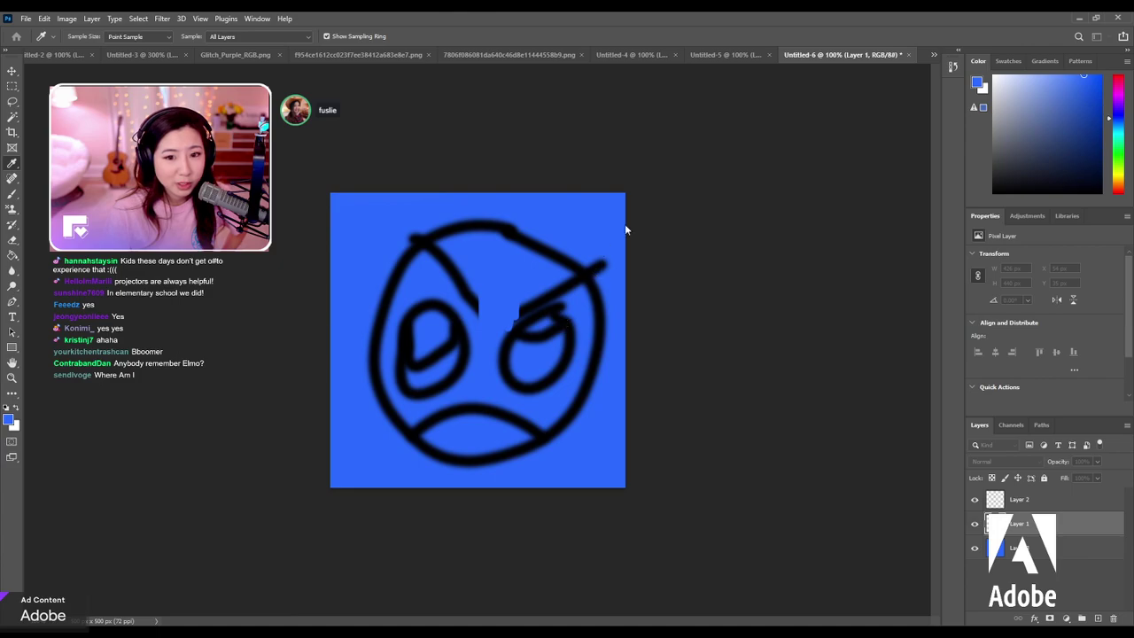
key(b)
key(i)
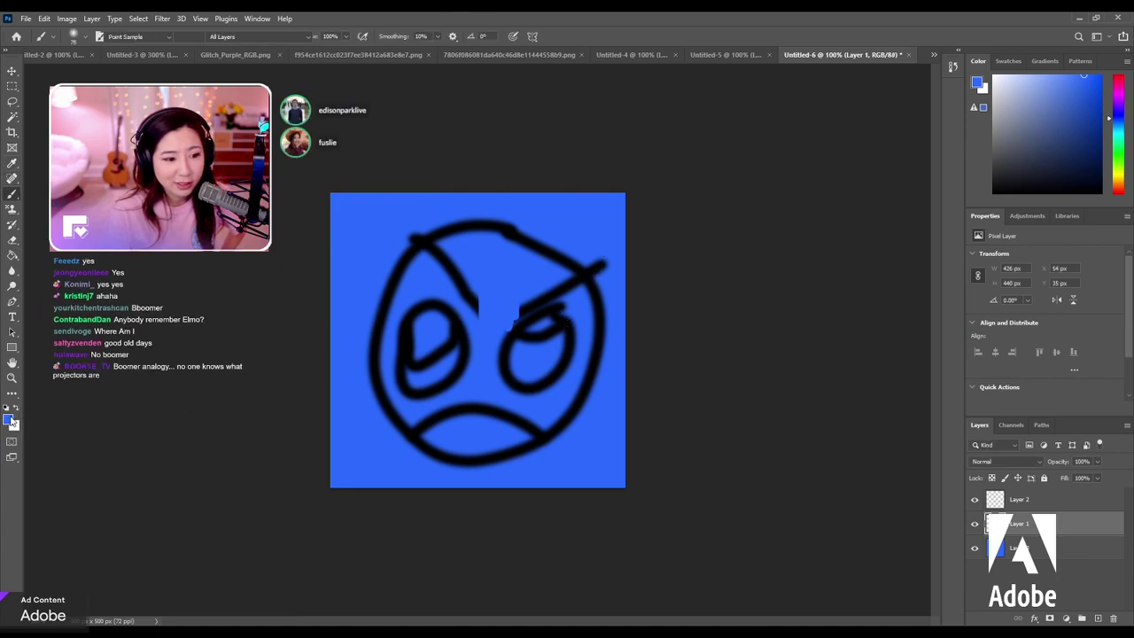
key(b)
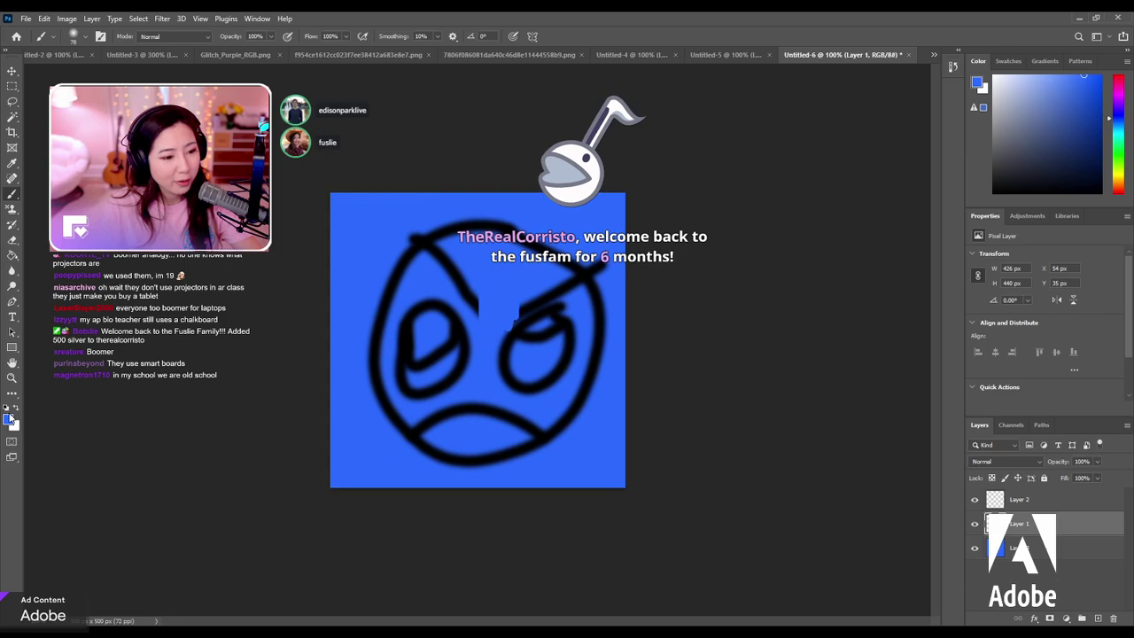
key(i)
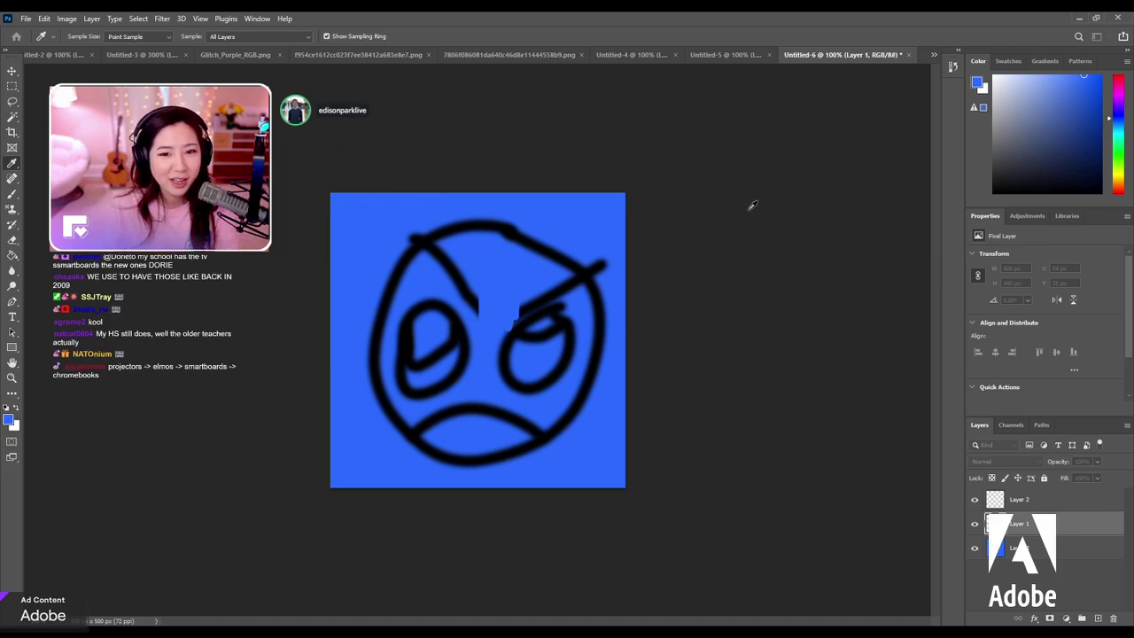
key(b)
key(i)
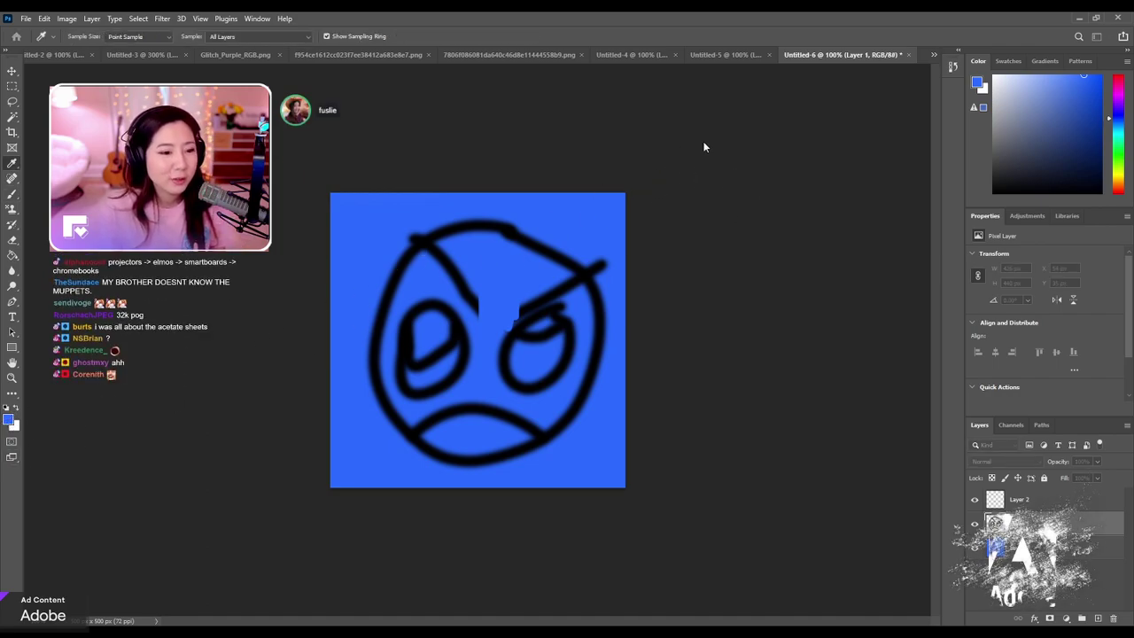
key(b)
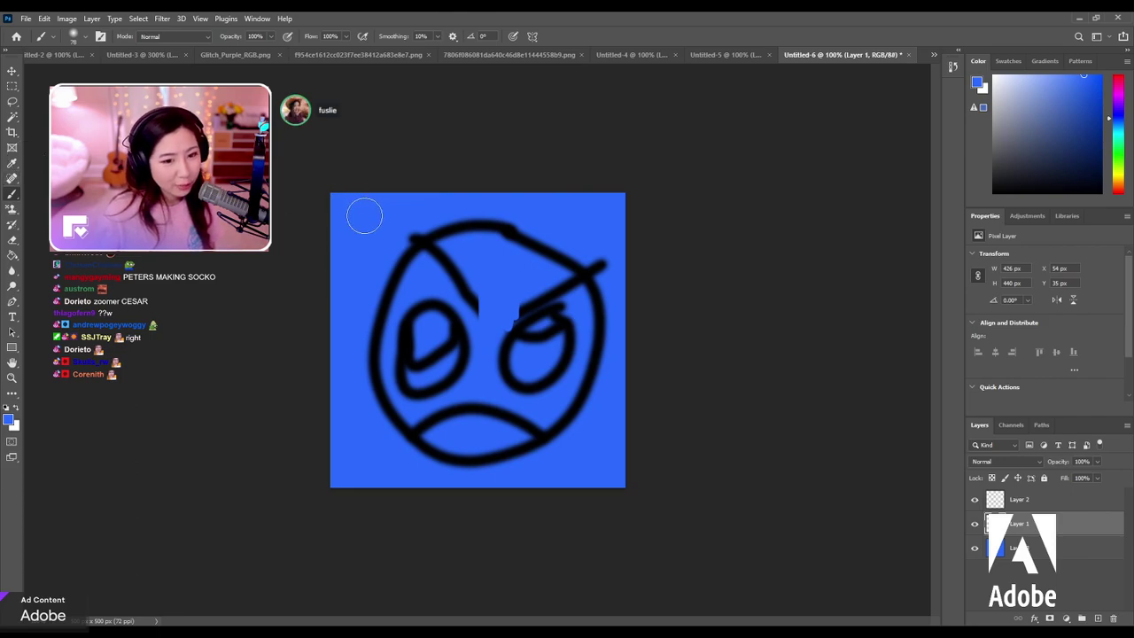
mouse_move(434, 354)
mouse_down()
mouse_move(582, 347)
mouse_move(505, 424)
mouse_up()
key(ctrl+z)
click(1030, 548)
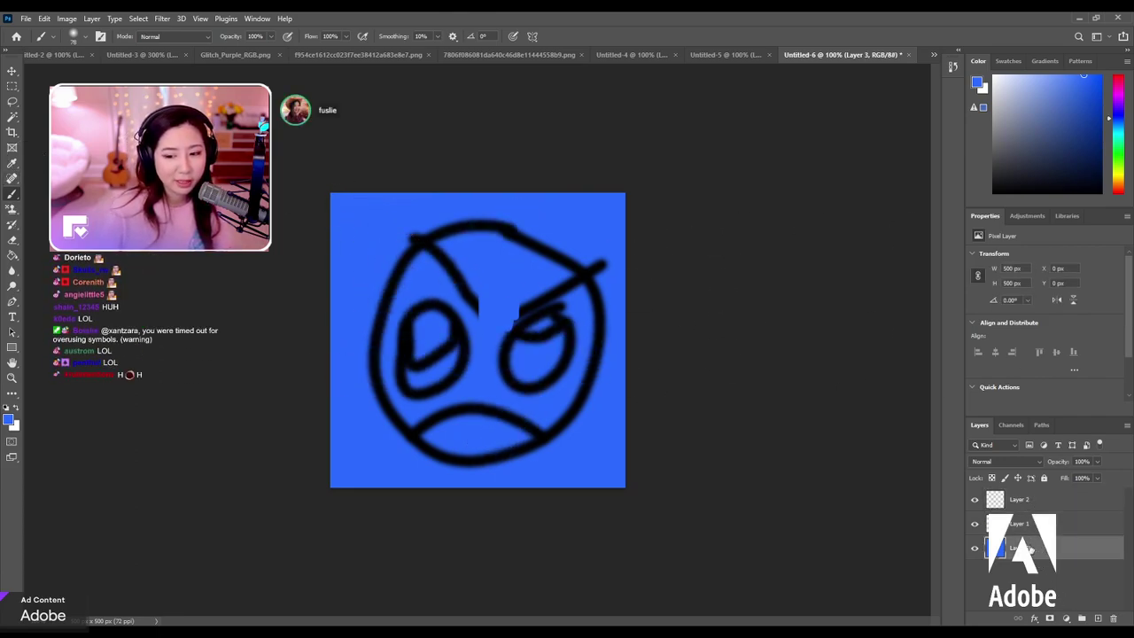
Hide the blue background layer and make Layer 1 active.
click(974, 548)
click(1028, 523)
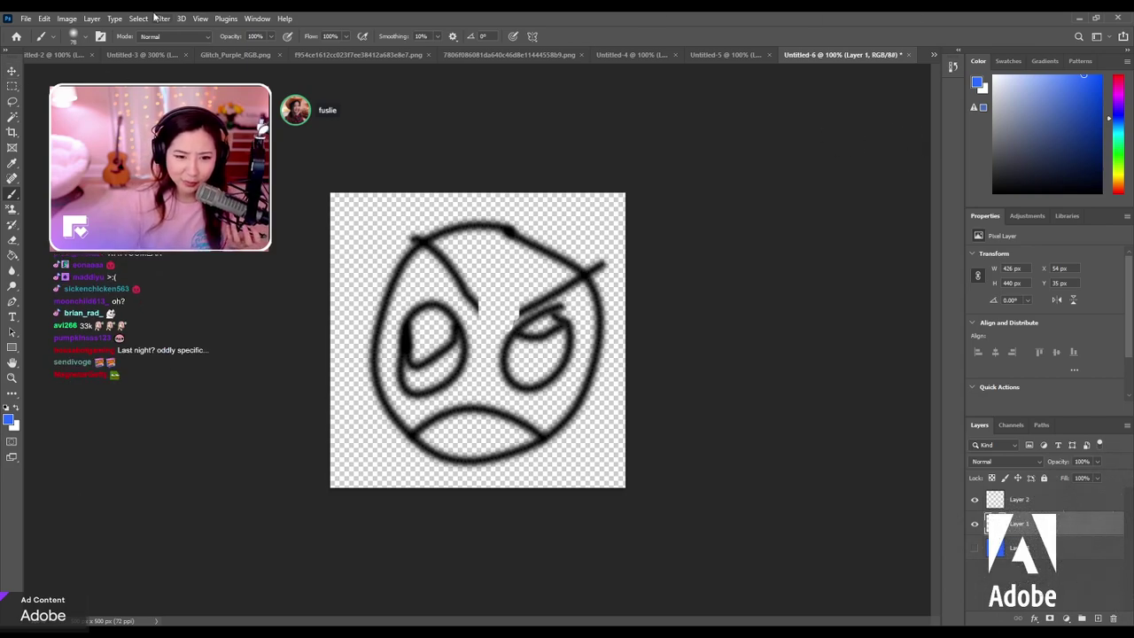
Clear the old angry-face sketch from Layer 1 by selecting everything and deleting it.
key(m)
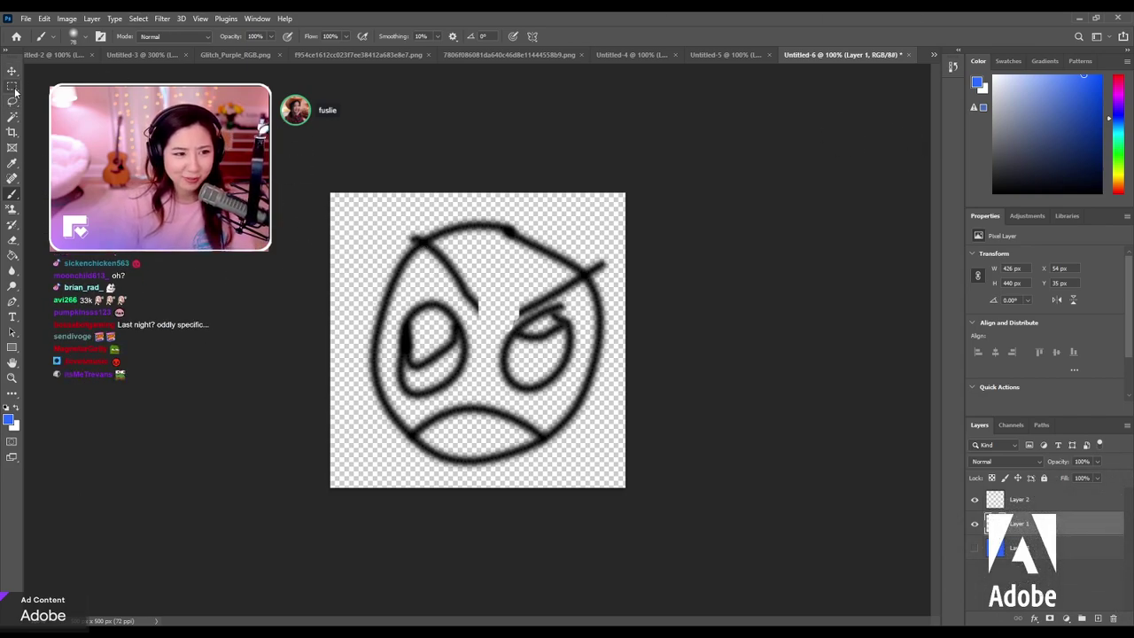
drag(329, 192, 500, 260)
key(ctrl+a)
key(Delete)
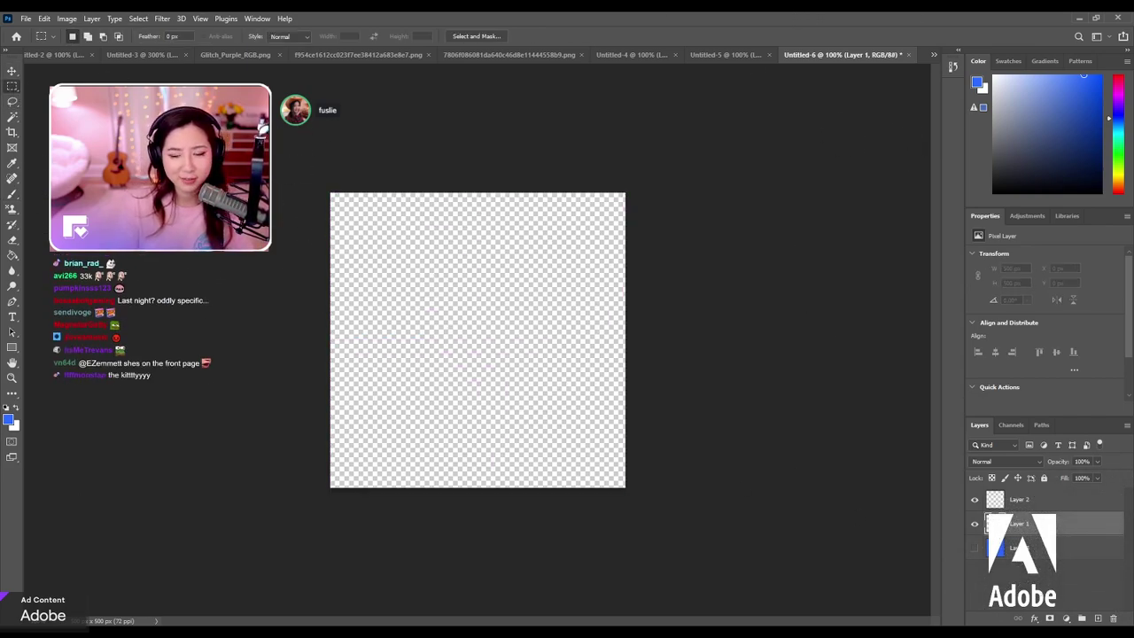
Reset colours to black and brush a large black ring, undoing the unsatisfying strokes.
click(20, 201)
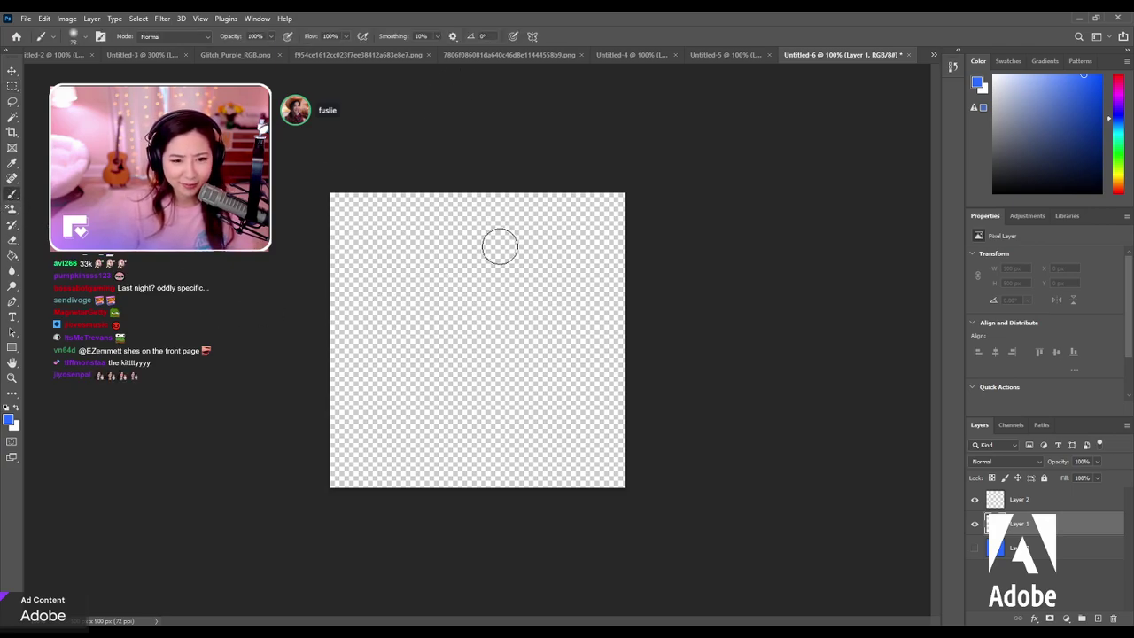
mouse_move(527, 229)
mouse_down()
mouse_move(395, 453)
mouse_move(523, 215)
mouse_up()
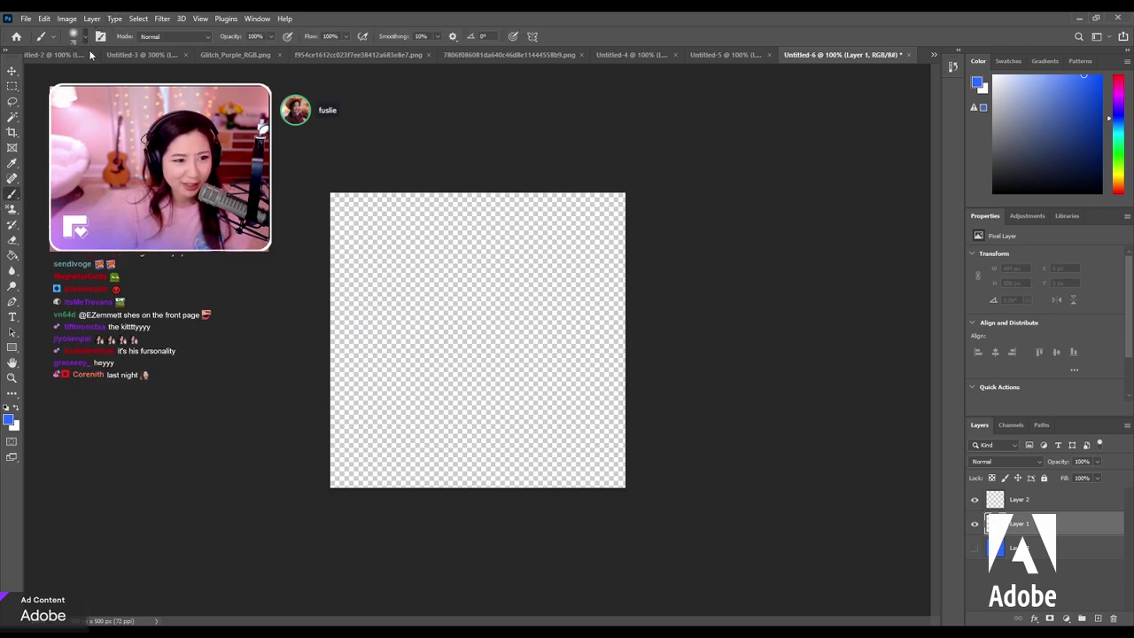
key(d)
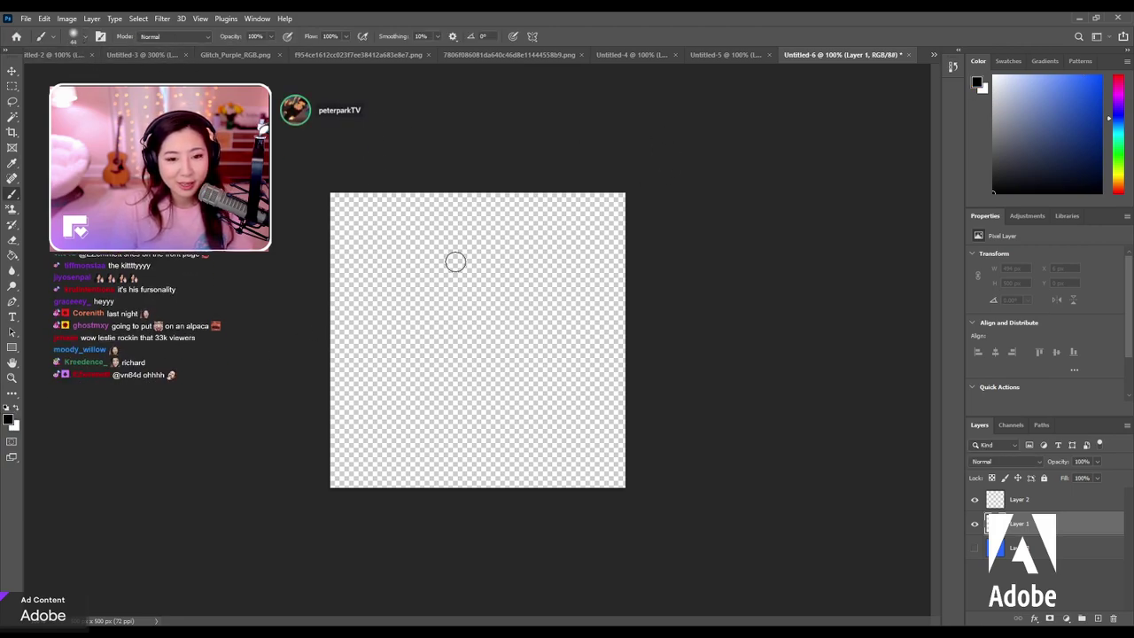
mouse_move(519, 241)
mouse_down()
mouse_move(425, 242)
mouse_move(602, 469)
mouse_move(504, 473)
mouse_move(585, 443)
mouse_up()
key(ctrl+z)
key(ctrl+z)
mouse_move(542, 215)
mouse_down()
mouse_move(381, 425)
mouse_move(542, 217)
mouse_move(355, 316)
mouse_move(558, 240)
mouse_move(494, 246)
mouse_move(382, 306)
mouse_move(590, 319)
mouse_move(507, 231)
mouse_move(464, 232)
mouse_move(452, 209)
mouse_up()
key(ctrl+z)
key(ctrl+z)
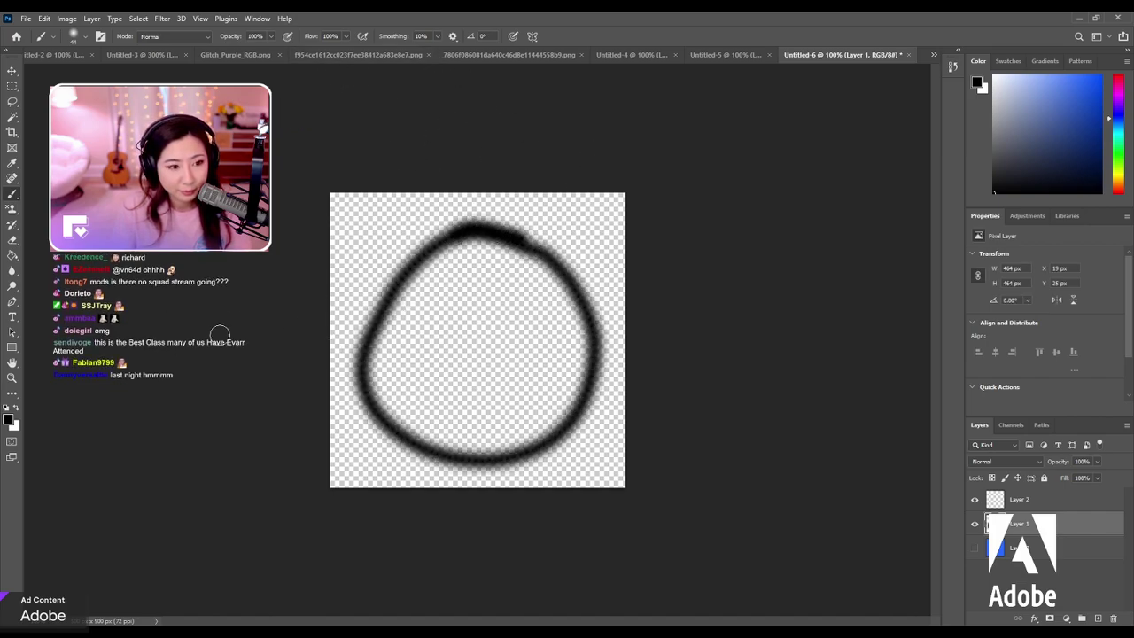
Select Layer 2, switch back to Layer 1, and choose the Paint Bucket tool.
click(1034, 498)
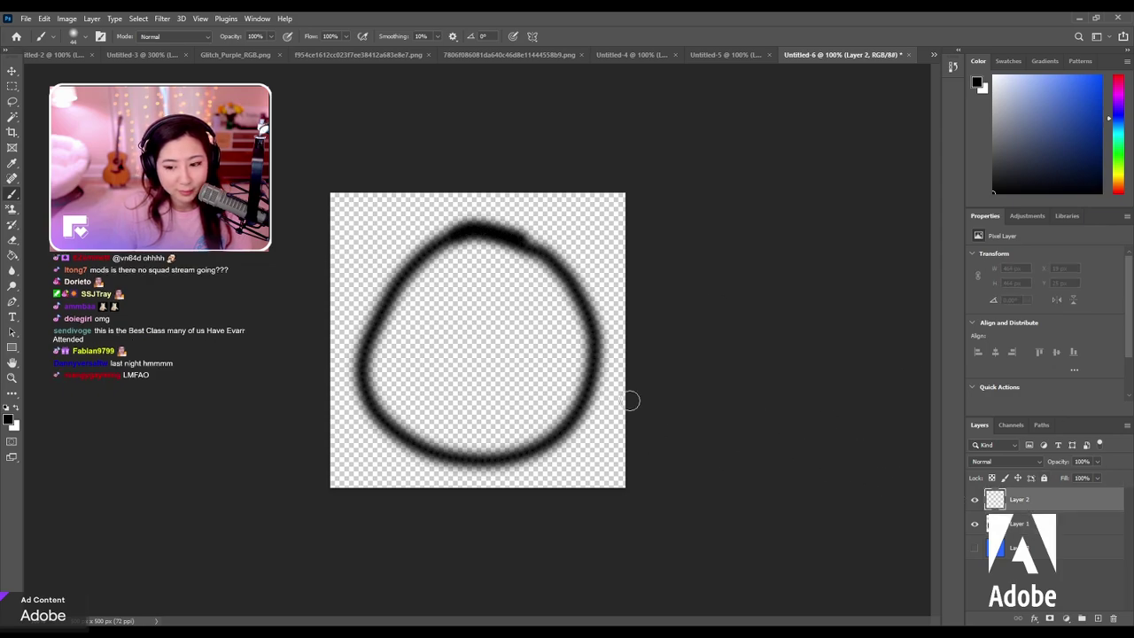
key(alt+bracketleft)
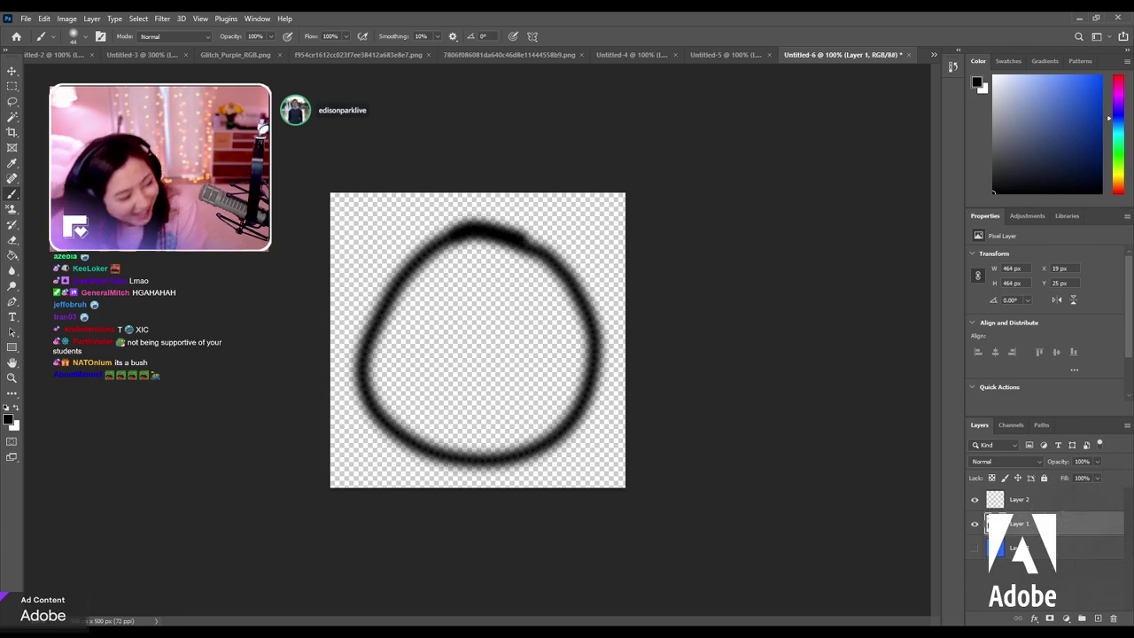
click(12, 255)
Try a white bucket fill in the ring, undo it, and move Layer 2 below Layer 1.
click(15, 408)
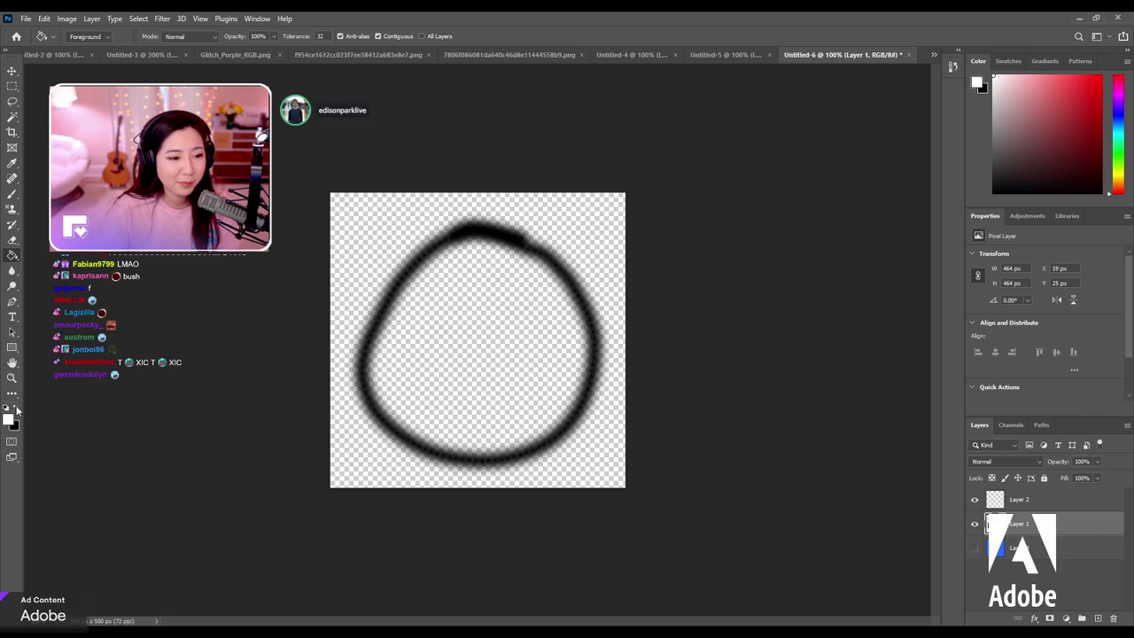
click(493, 329)
key(ctrl+z)
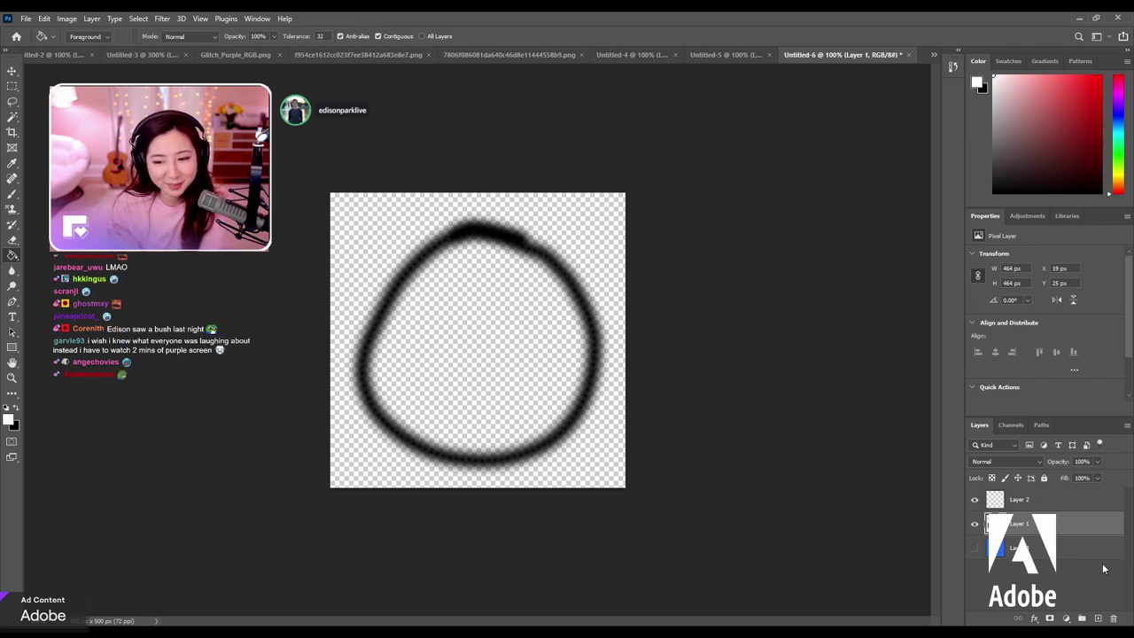
drag(1084, 510, 1070, 537)
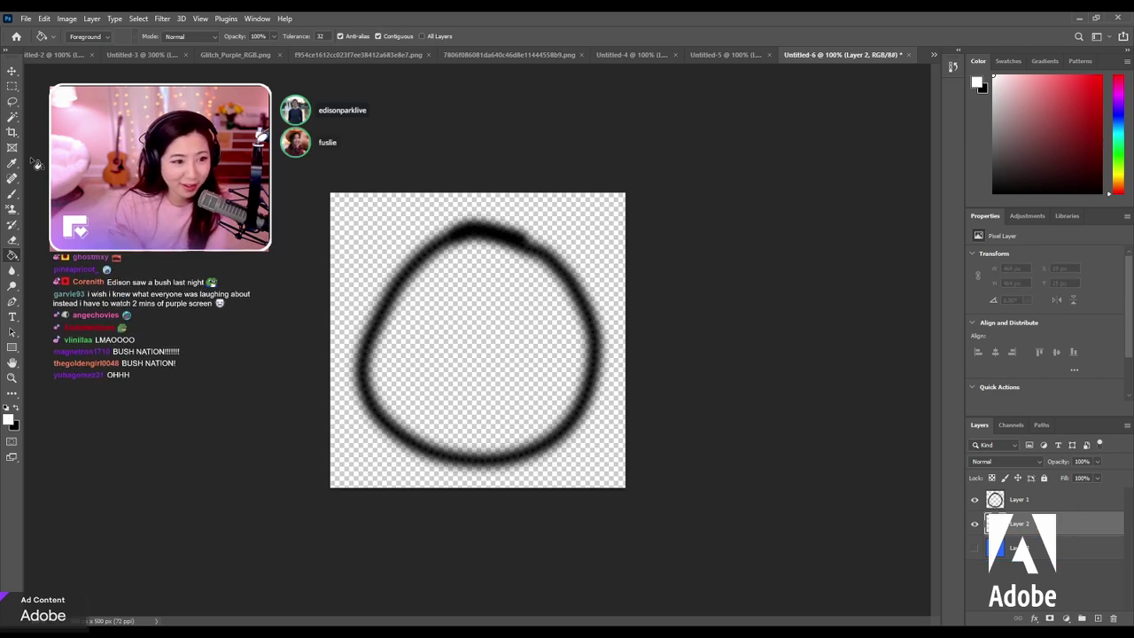
click(12, 193)
Check the Untitled-2 smiley, then brush white inside the ring on Layer 2 of Untitled-6.
click(55, 55)
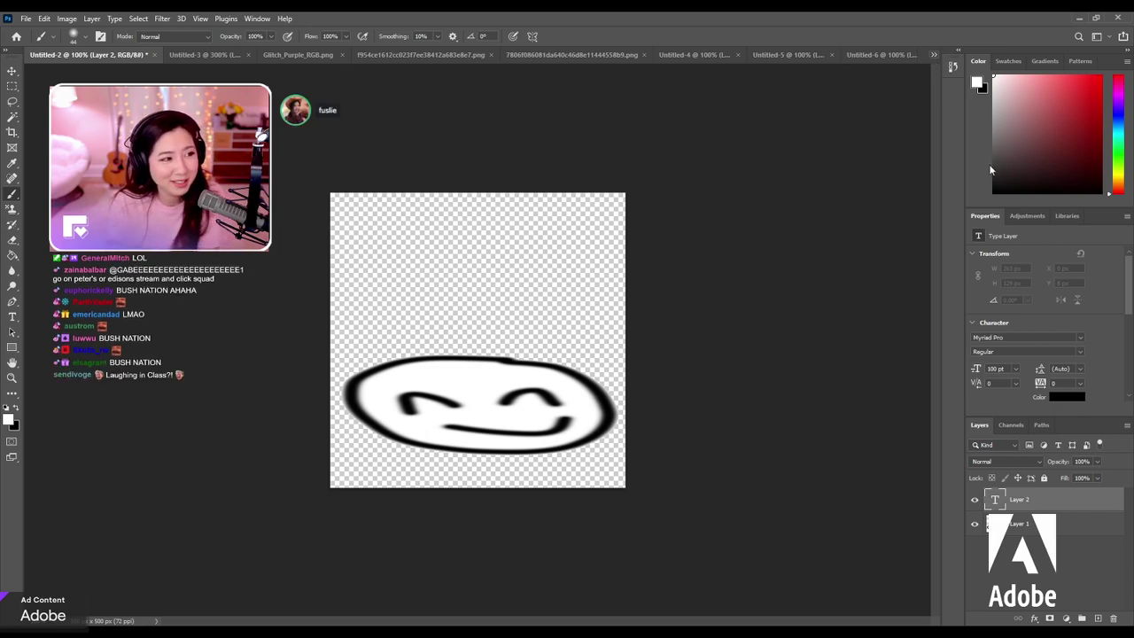
key(ctrl+shift+Tab)
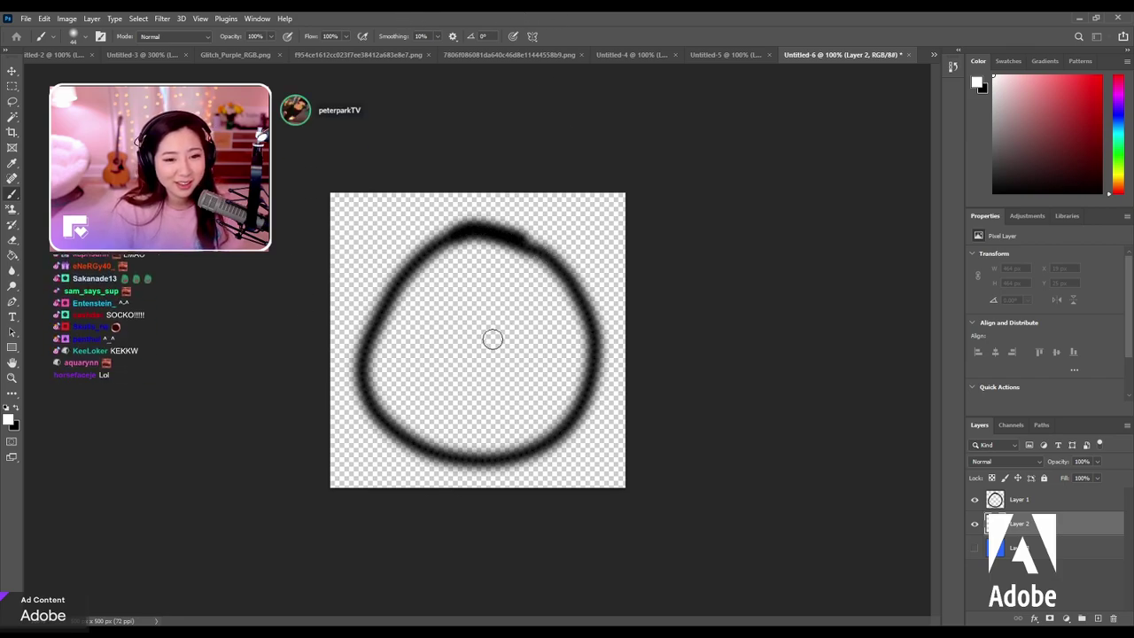
mouse_move(493, 336)
mouse_down()
mouse_move(483, 366)
mouse_move(494, 384)
mouse_move(522, 287)
mouse_move(478, 348)
mouse_move(500, 284)
mouse_move(466, 315)
mouse_move(473, 322)
mouse_move(503, 266)
mouse_move(454, 260)
mouse_move(439, 281)
mouse_move(434, 346)
mouse_move(470, 307)
mouse_move(449, 279)
mouse_up()
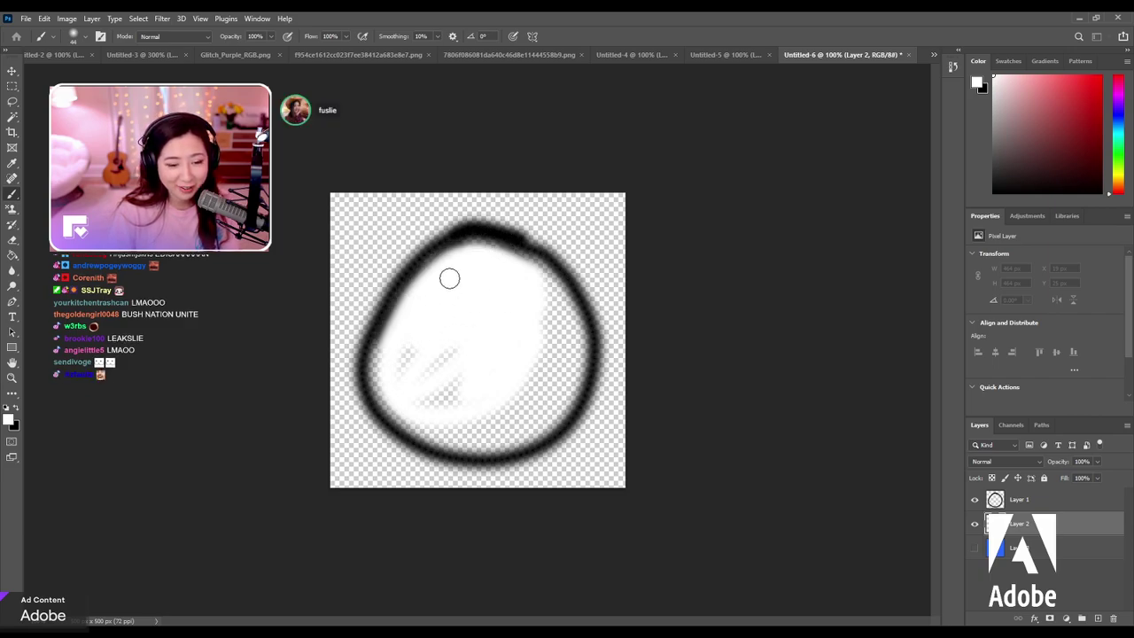
drag(418, 400, 484, 338)
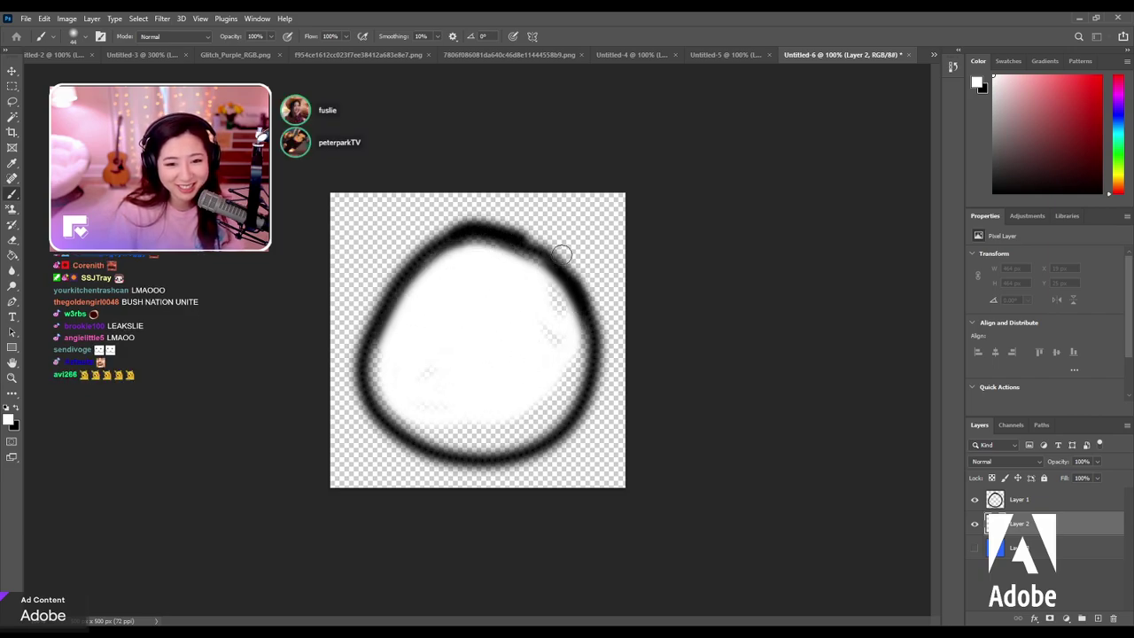
key(ctrl+z)
mouse_move(527, 264)
mouse_down()
mouse_move(519, 362)
mouse_move(517, 332)
mouse_move(467, 288)
mouse_move(450, 355)
mouse_move(501, 313)
mouse_move(422, 306)
mouse_move(432, 346)
mouse_move(474, 355)
mouse_move(501, 342)
mouse_move(494, 281)
mouse_move(462, 322)
mouse_move(501, 332)
mouse_move(481, 307)
mouse_move(452, 364)
mouse_move(503, 407)
mouse_move(568, 348)
mouse_move(534, 291)
mouse_move(478, 410)
mouse_move(553, 365)
mouse_move(568, 369)
mouse_move(542, 397)
mouse_move(467, 323)
mouse_move(513, 306)
mouse_move(501, 268)
mouse_up()
mouse_move(416, 370)
mouse_down()
mouse_move(385, 401)
mouse_move(417, 382)
mouse_move(452, 416)
mouse_move(492, 376)
mouse_move(463, 388)
mouse_move(463, 407)
mouse_move(552, 420)
mouse_up()
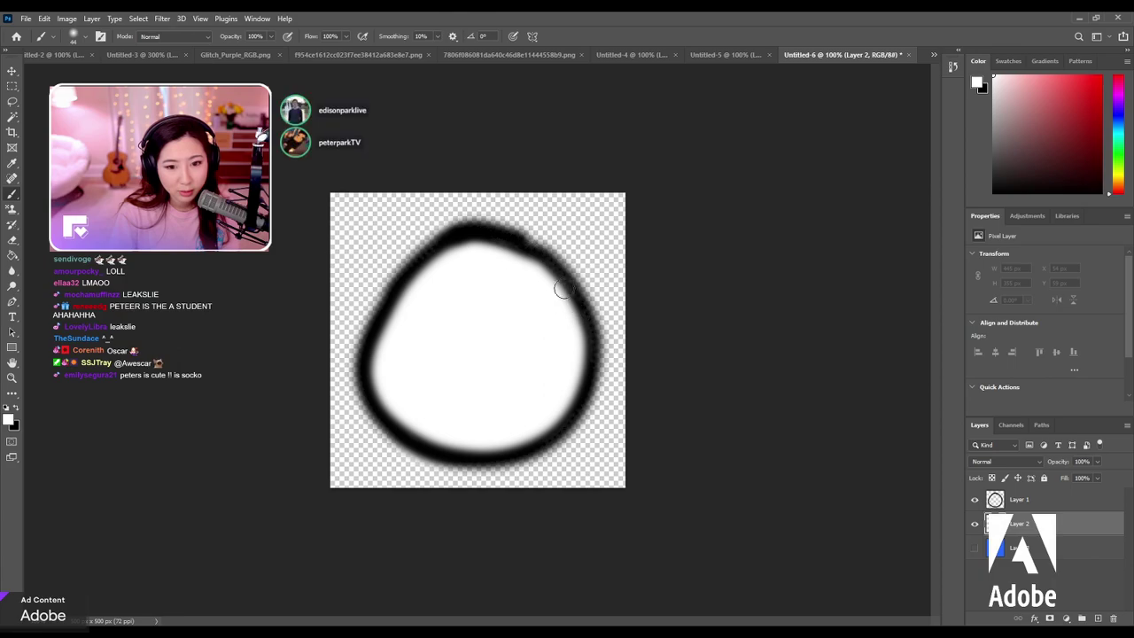
key(ctrl)
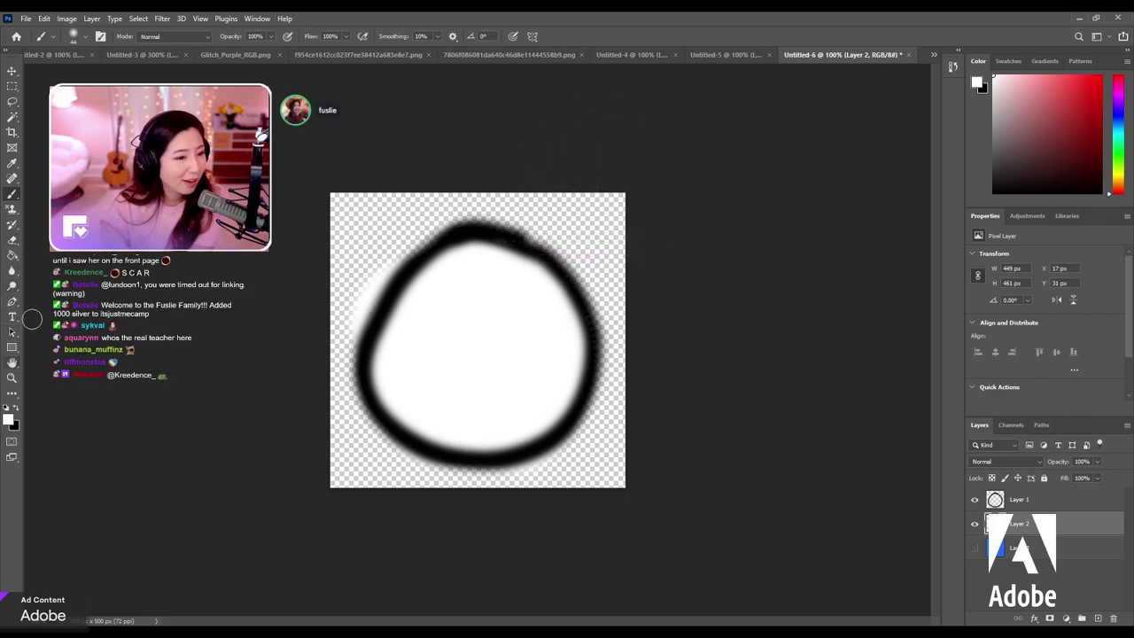
Erase white overspill at the ring's left and top edges with a 45 px eraser, then brush over the patchy left edge.
click(14, 240)
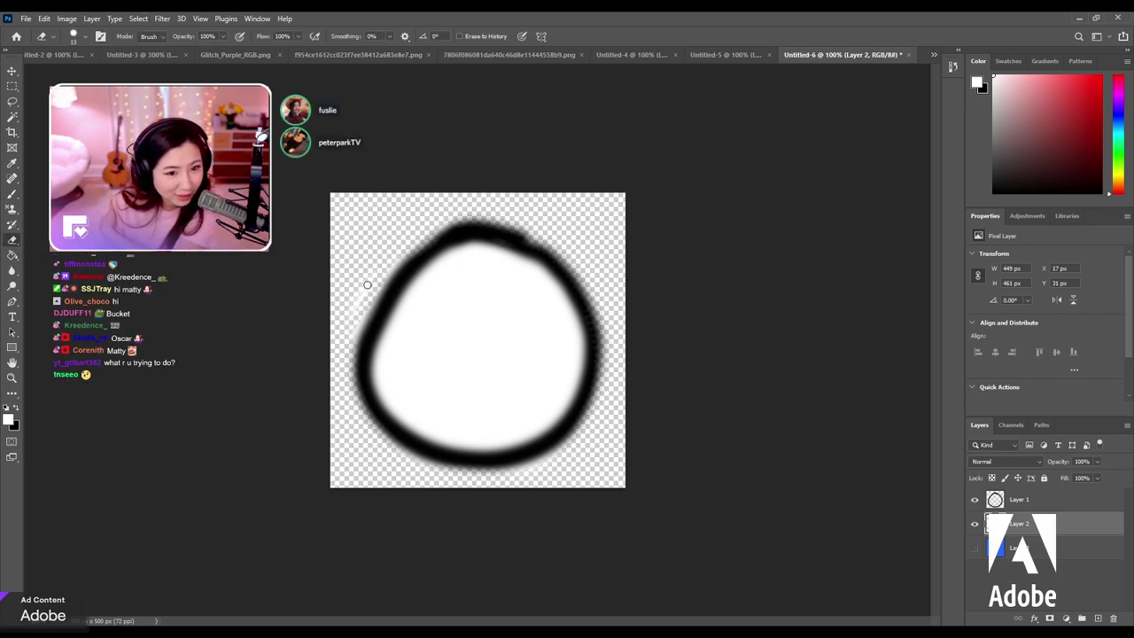
drag(349, 356, 390, 252)
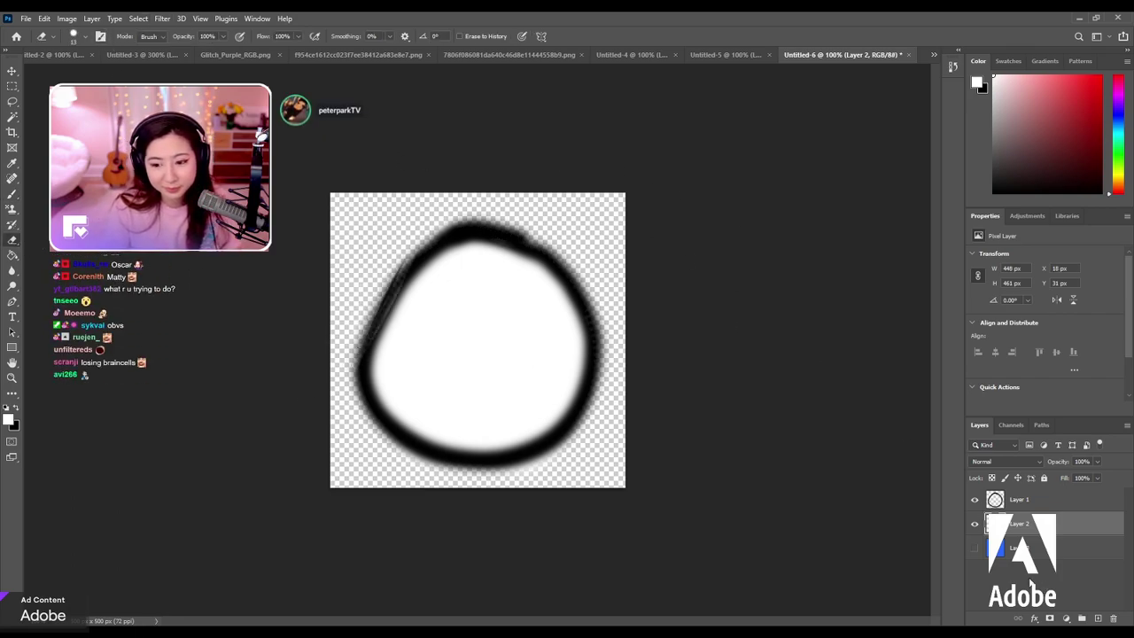
key(ctrl+z)
key(bracketright)
key(bracketright)
key(bracketright)
key(bracketright)
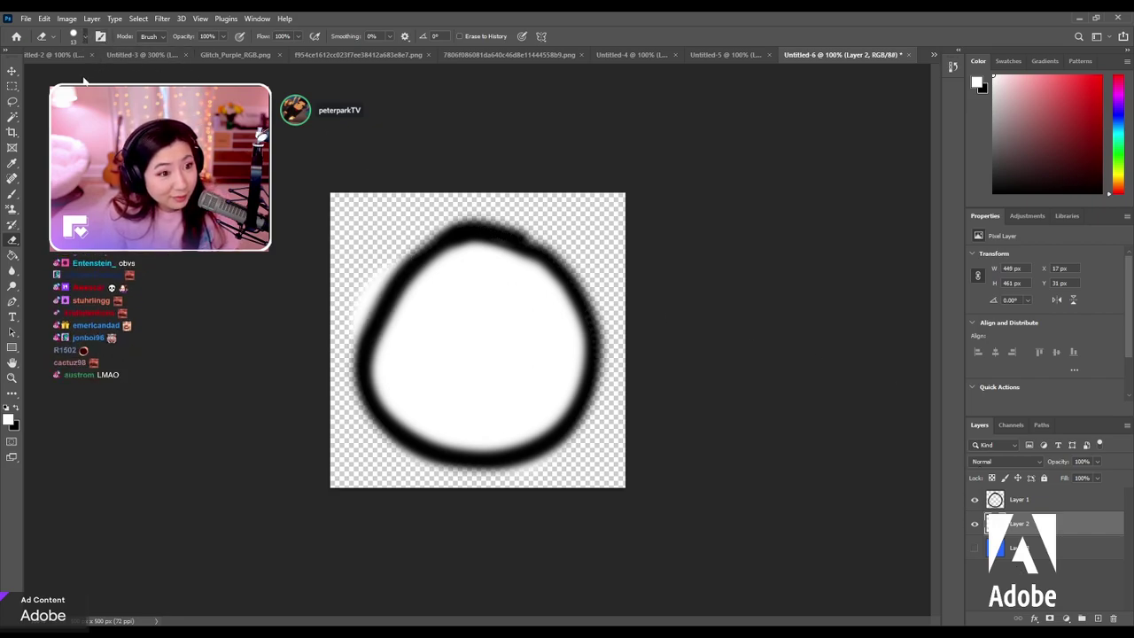
drag(366, 278, 354, 355)
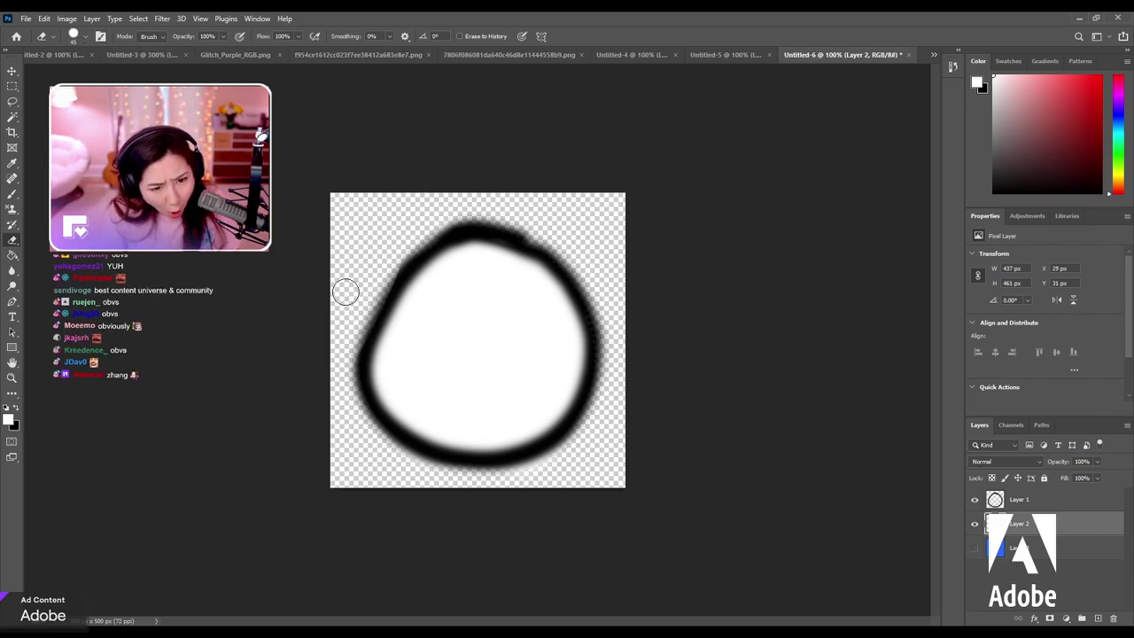
drag(363, 312, 377, 381)
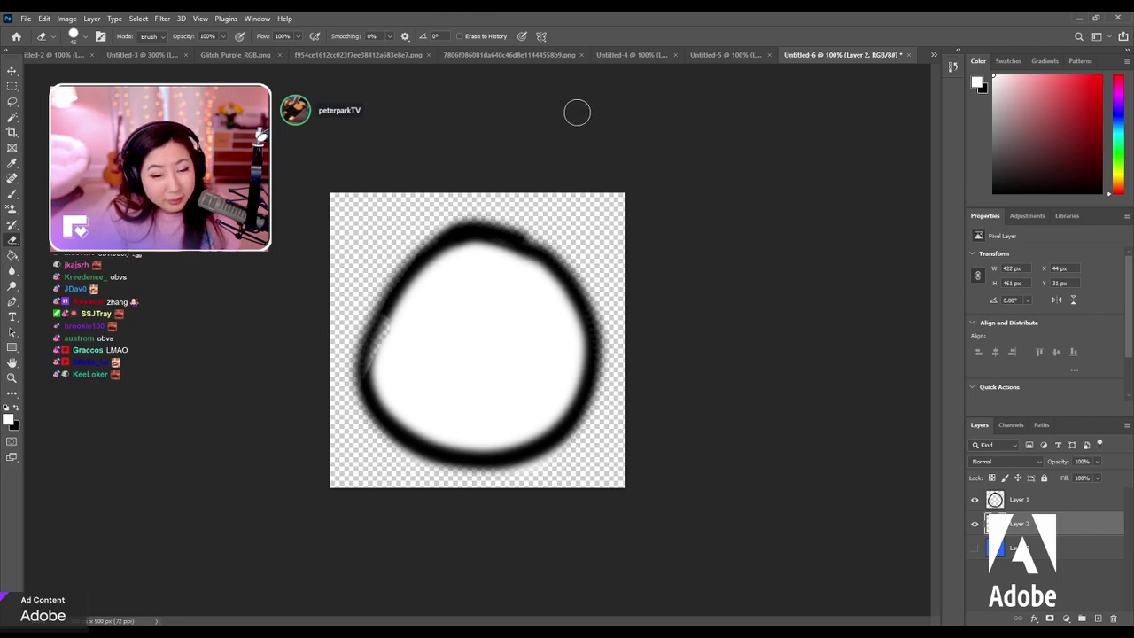
drag(399, 222, 572, 240)
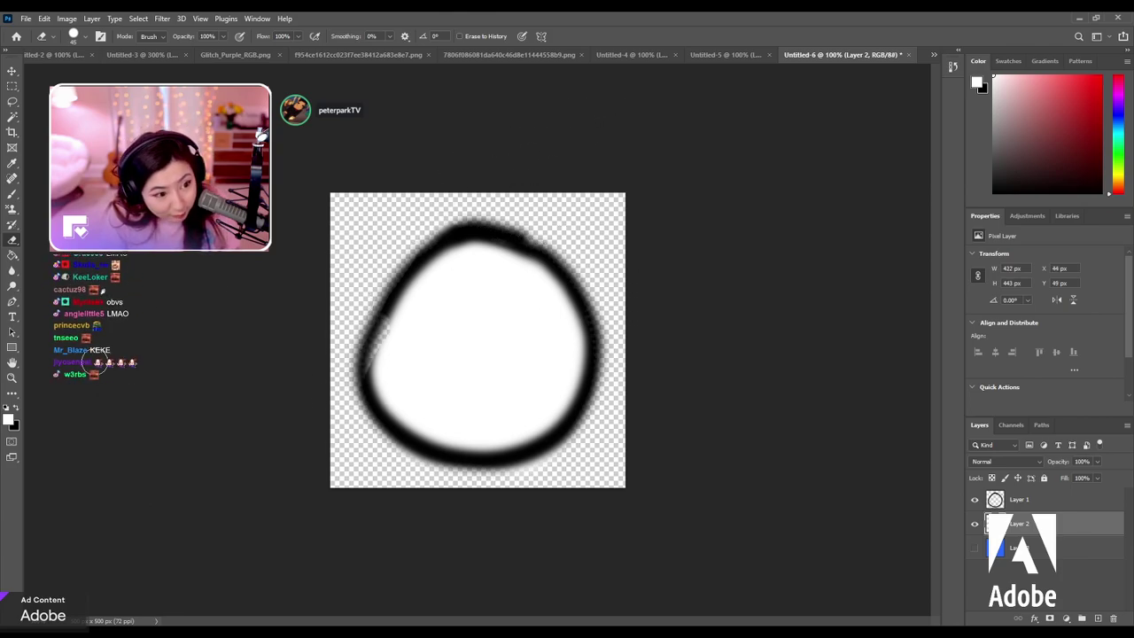
click(16, 195)
mouse_move(381, 323)
mouse_down()
mouse_move(375, 372)
mouse_move(402, 296)
mouse_move(363, 401)
mouse_up()
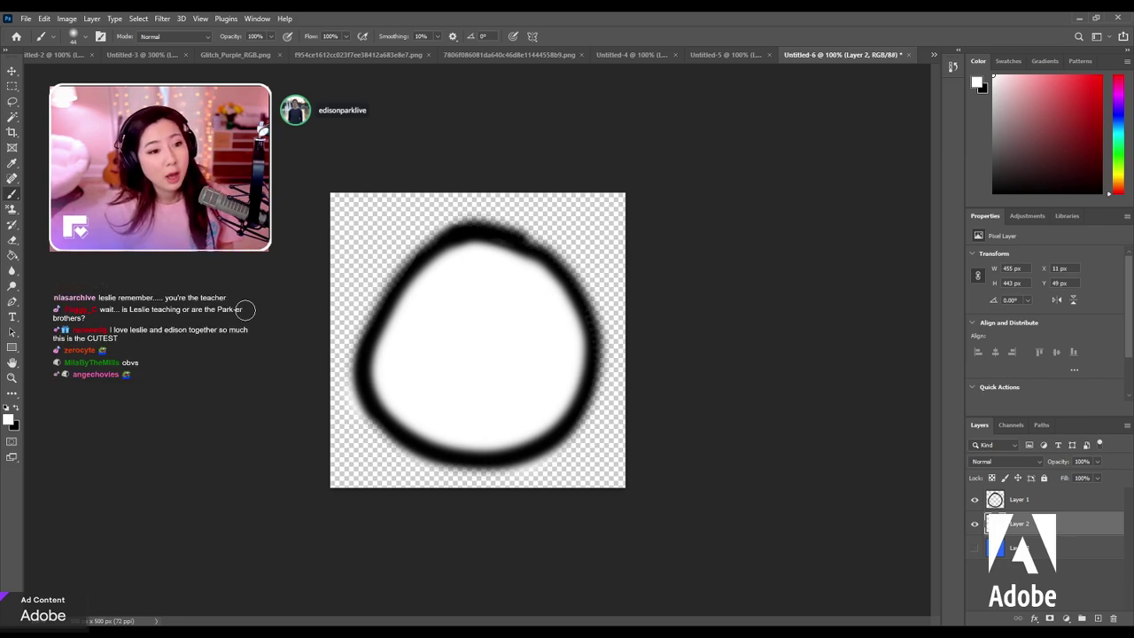
Choose the Paint Bucket tool from the toolbar.
click(15, 258)
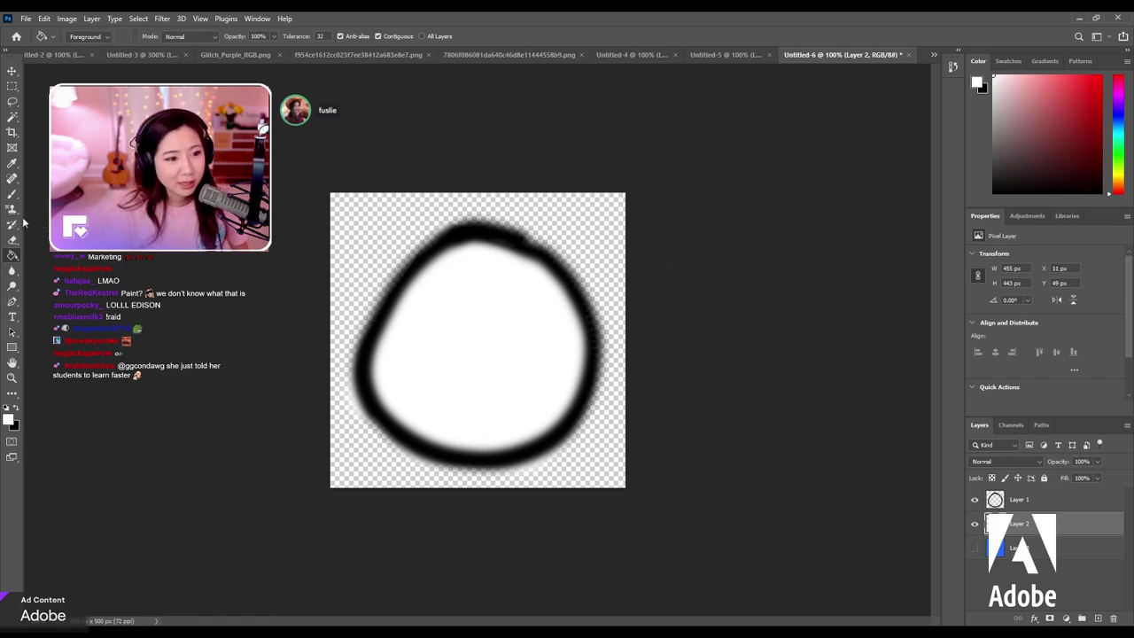
Pick the Brush tool and make Layer 1 the active layer.
click(12, 194)
click(1051, 502)
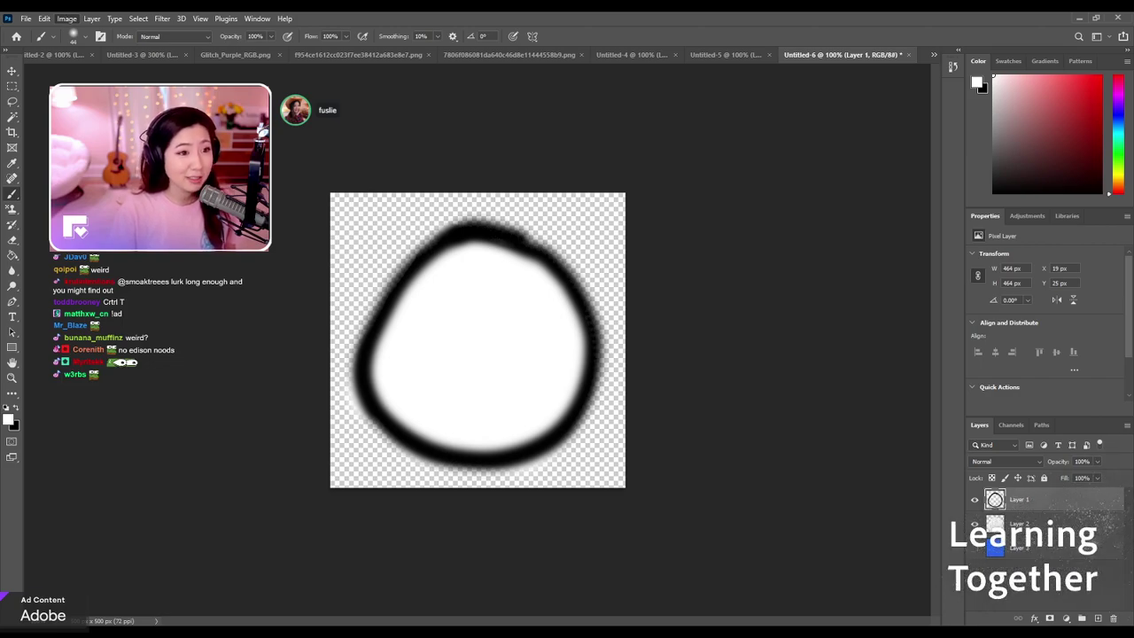
Undo the upscale to restore the 128 px canvas, with the Brush tool active.
key(space)
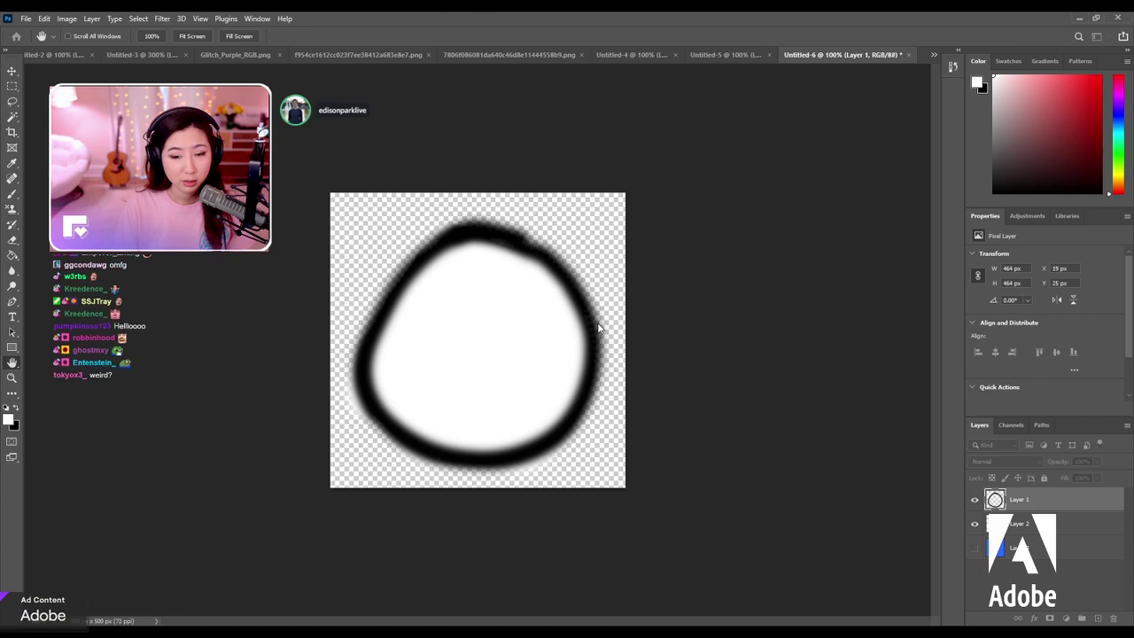
key(b)
key(ctrl+z)
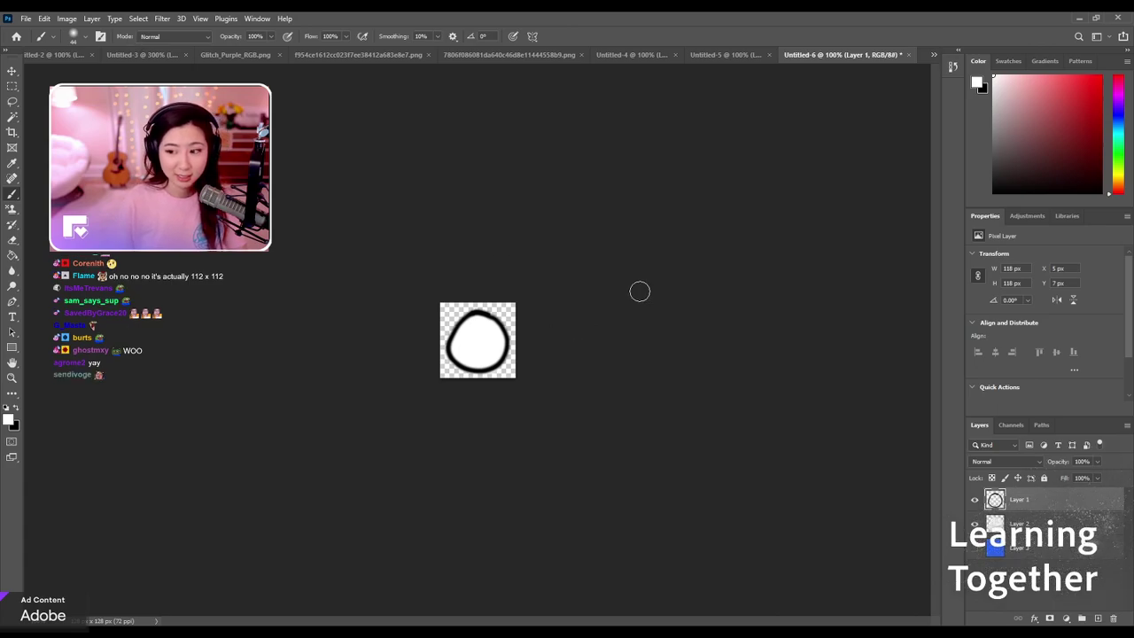
Zoom the canvas view to 400%.
key(ctrl+plus)
key(ctrl+plus)
key(ctrl+plus)
key(ctrl+minus)
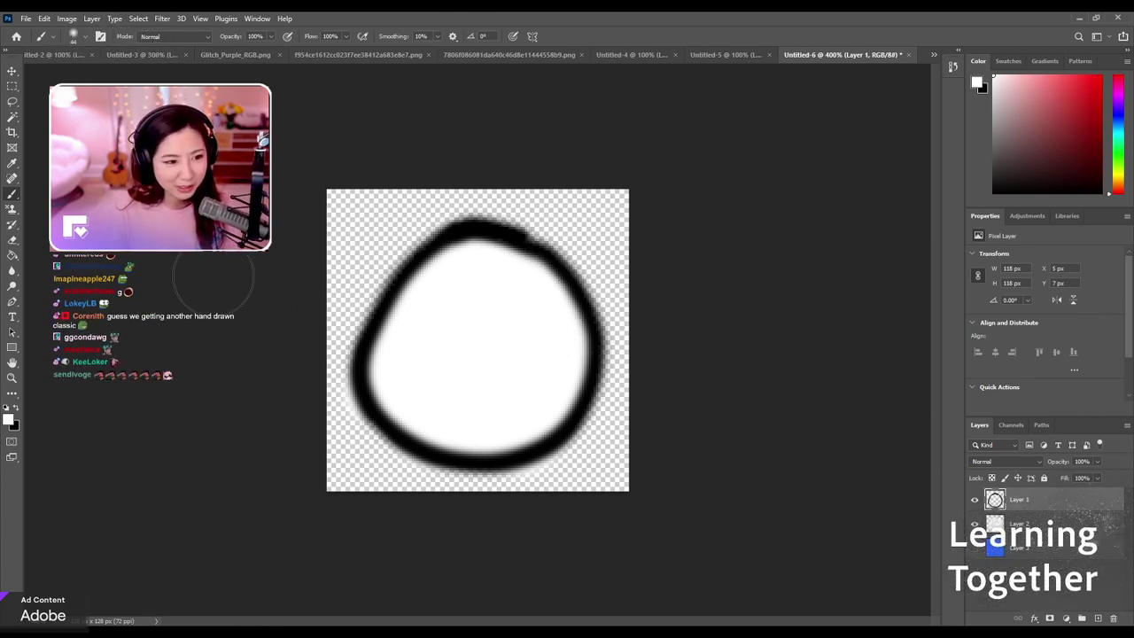
On Layer 2, sample a red with the Eyedropper and paint it inside the black ring, undoing a pink attempt.
click(986, 523)
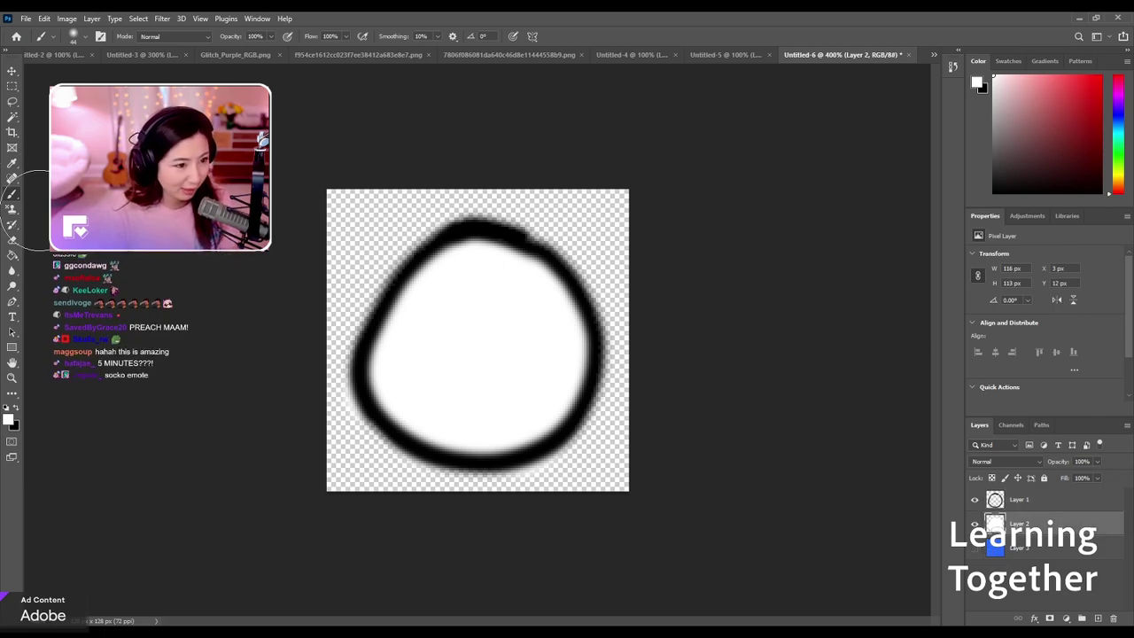
key(i)
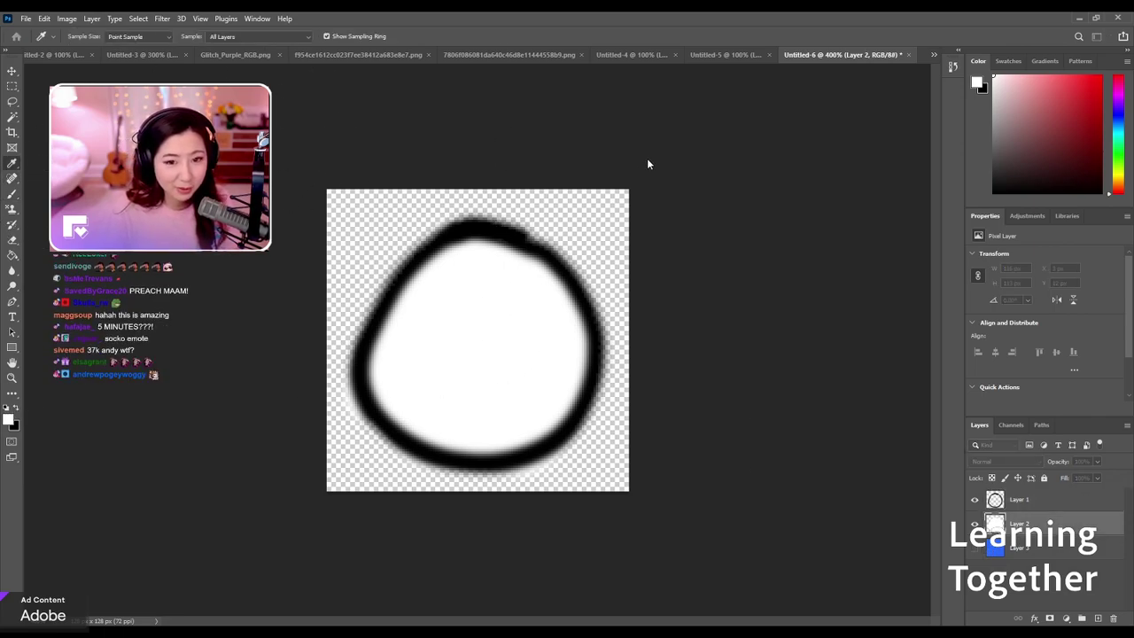
key(b)
mouse_move(496, 292)
mouse_down()
mouse_move(411, 347)
mouse_move(472, 338)
mouse_move(441, 287)
mouse_move(439, 310)
mouse_move(501, 329)
mouse_move(503, 304)
mouse_move(454, 394)
mouse_move(433, 338)
mouse_move(405, 377)
mouse_move(501, 428)
mouse_move(511, 378)
mouse_move(500, 382)
mouse_move(538, 323)
mouse_move(470, 287)
mouse_up()
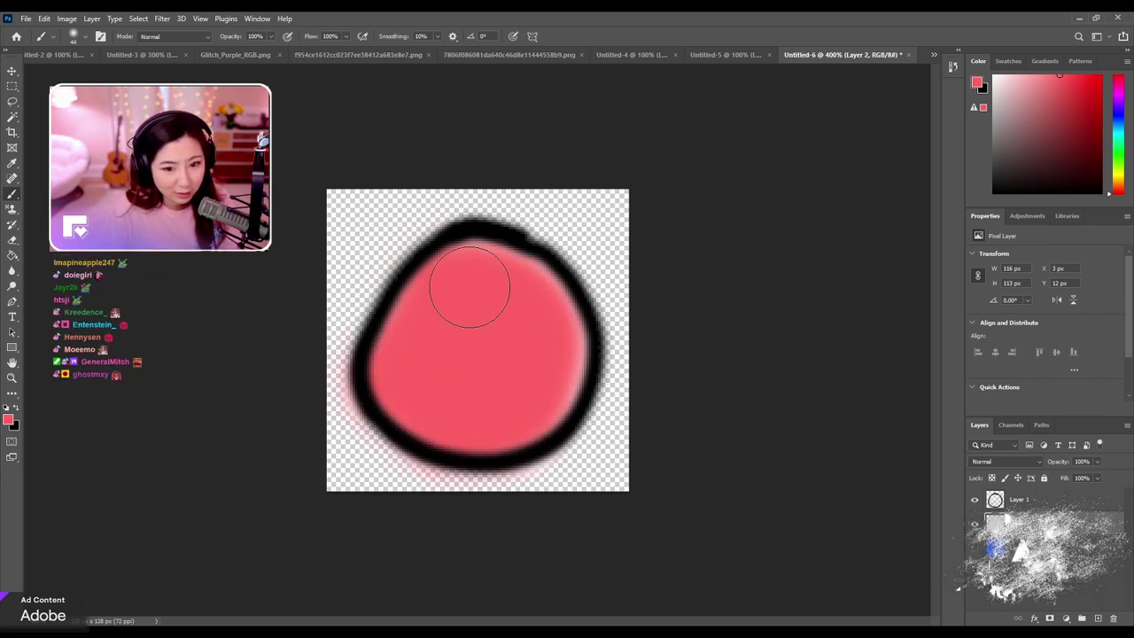
key(ctrl+z)
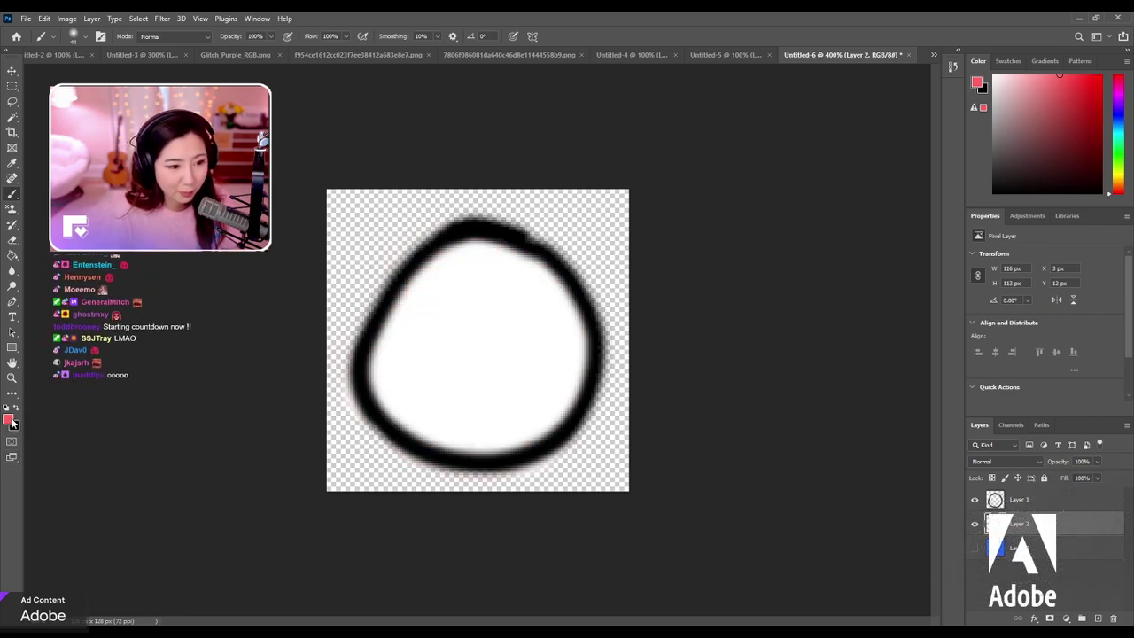
key(i)
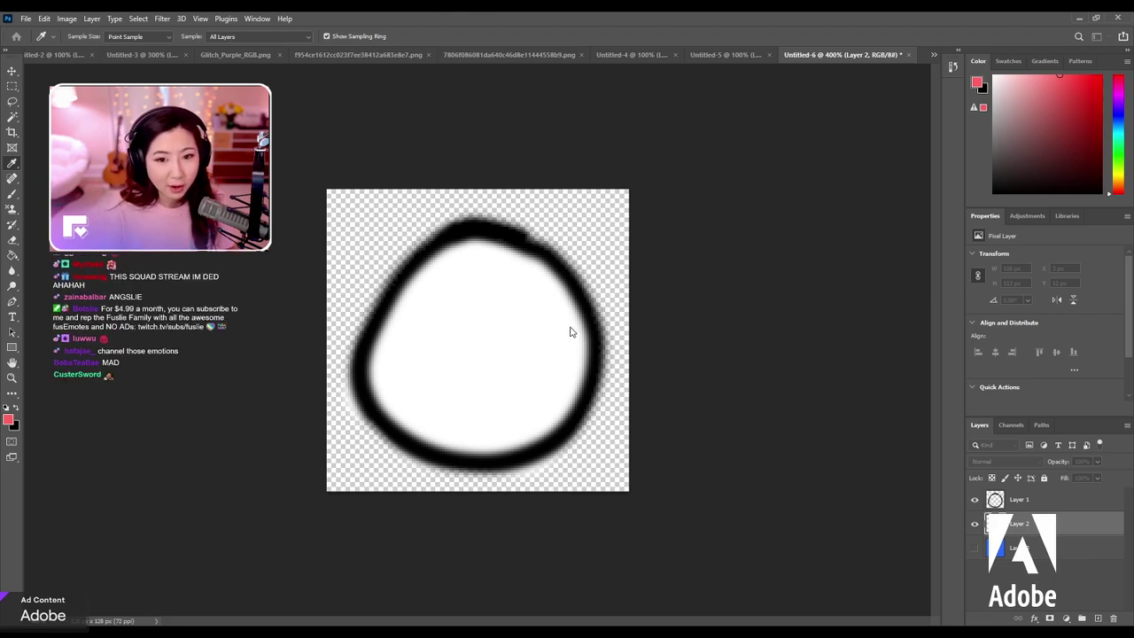
key(b)
mouse_move(514, 347)
mouse_down()
mouse_move(463, 310)
mouse_move(524, 318)
mouse_move(485, 298)
mouse_move(488, 279)
mouse_move(471, 266)
mouse_move(461, 326)
mouse_move(450, 323)
mouse_move(408, 359)
mouse_move(535, 391)
mouse_move(514, 373)
mouse_move(529, 373)
mouse_move(528, 350)
mouse_move(480, 271)
mouse_move(426, 350)
mouse_move(437, 404)
mouse_move(587, 324)
mouse_move(434, 274)
mouse_move(417, 398)
mouse_move(556, 435)
mouse_up()
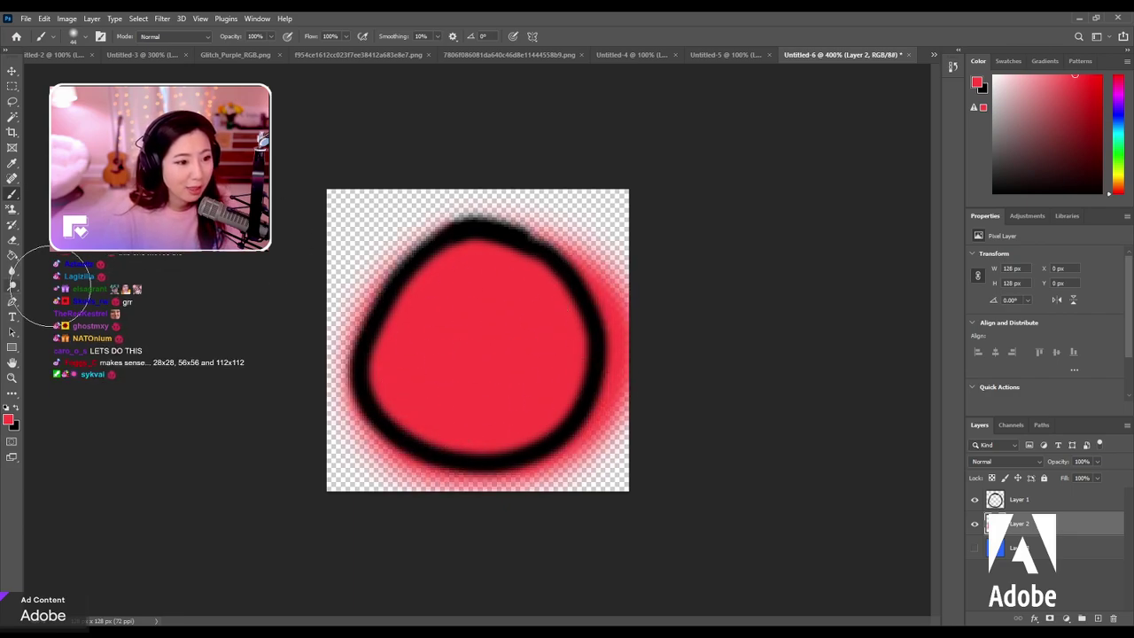
click(10, 242)
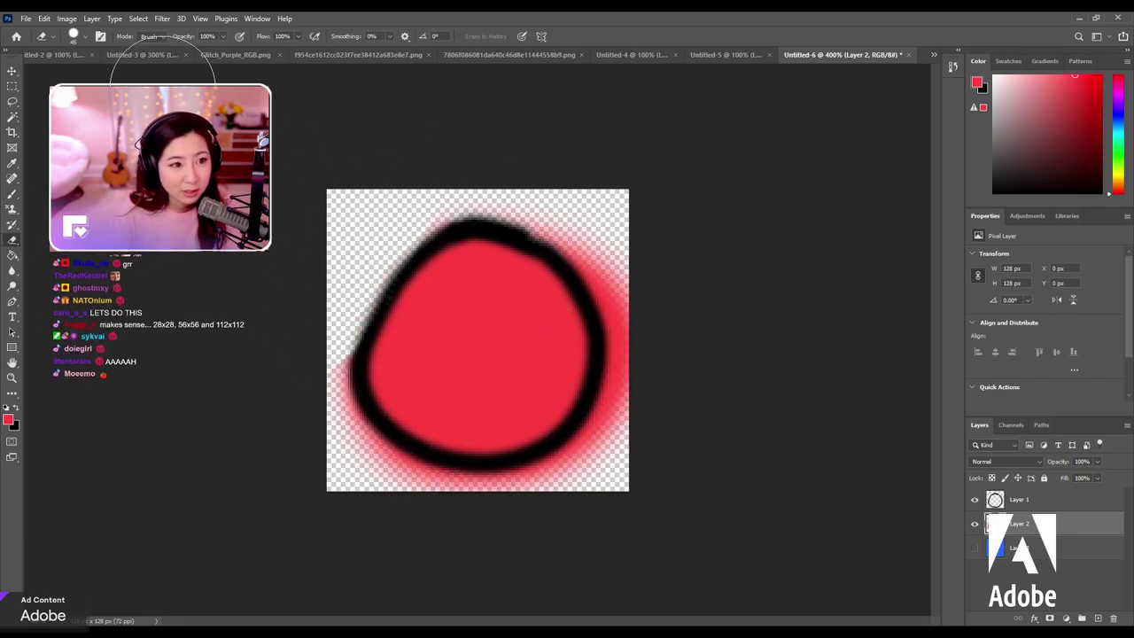
With a size-28 eraser, erase the red halo outside the upper-left outline, undoing the right-side stroke.
key(bracketleft)
key(bracketleft)
key(bracketleft)
mouse_move(390, 212)
mouse_down()
mouse_move(383, 244)
mouse_move(312, 321)
mouse_move(318, 450)
mouse_move(612, 507)
mouse_move(662, 302)
mouse_move(628, 272)
mouse_move(649, 315)
mouse_move(580, 203)
mouse_move(548, 206)
mouse_move(620, 248)
mouse_move(638, 277)
mouse_move(601, 264)
mouse_move(552, 191)
mouse_move(601, 235)
mouse_move(534, 187)
mouse_up()
mouse_move(660, 377)
mouse_down()
mouse_move(635, 324)
mouse_move(626, 476)
mouse_move(619, 429)
mouse_move(639, 351)
mouse_move(601, 466)
mouse_move(535, 504)
mouse_move(571, 475)
mouse_move(502, 502)
mouse_move(555, 503)
mouse_move(445, 502)
mouse_move(406, 487)
mouse_move(337, 405)
mouse_up()
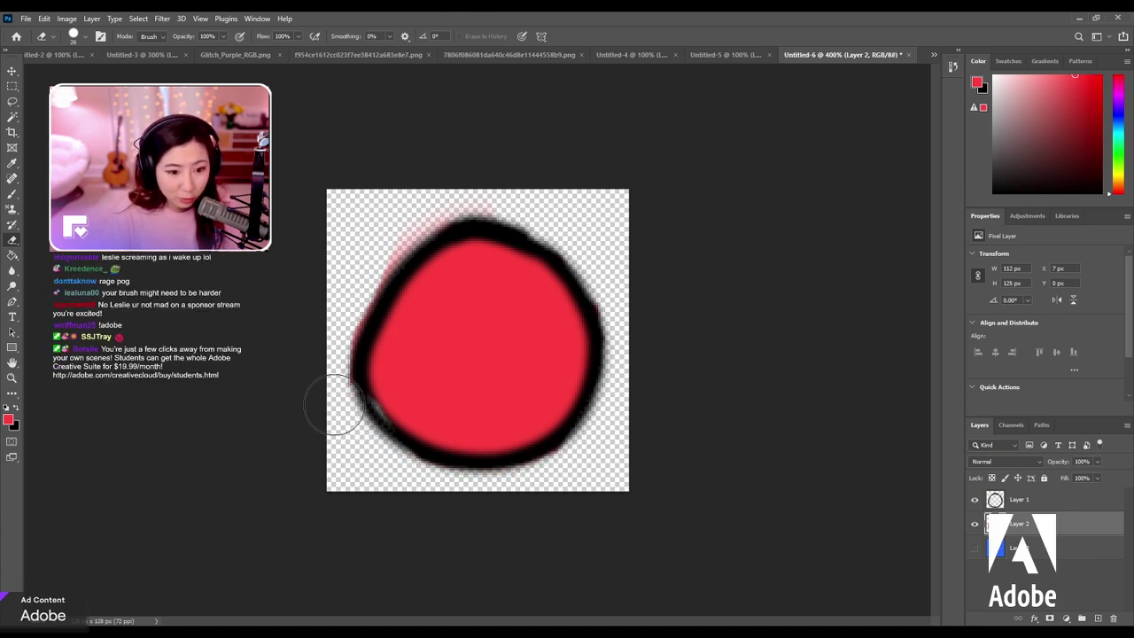
key(ctrl+z)
Erase the remaining halo below, along the upper-left edge and down the left outline.
mouse_move(605, 476)
mouse_down()
mouse_move(521, 496)
mouse_move(390, 493)
mouse_move(471, 496)
mouse_move(349, 451)
mouse_up()
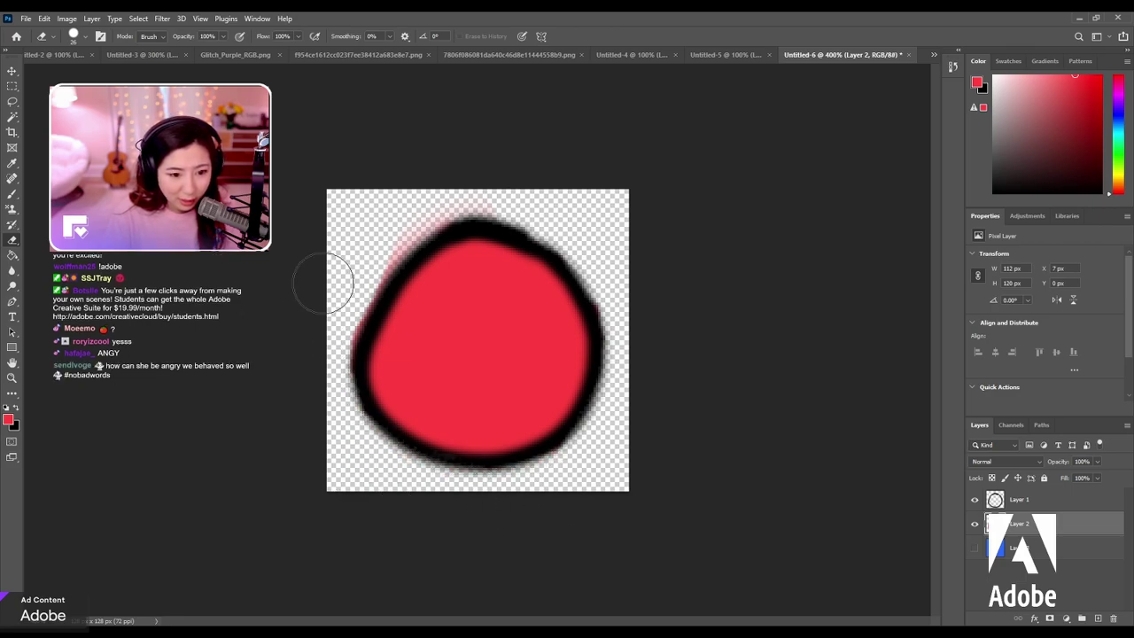
mouse_move(345, 313)
mouse_down()
mouse_move(387, 190)
mouse_move(451, 183)
mouse_up()
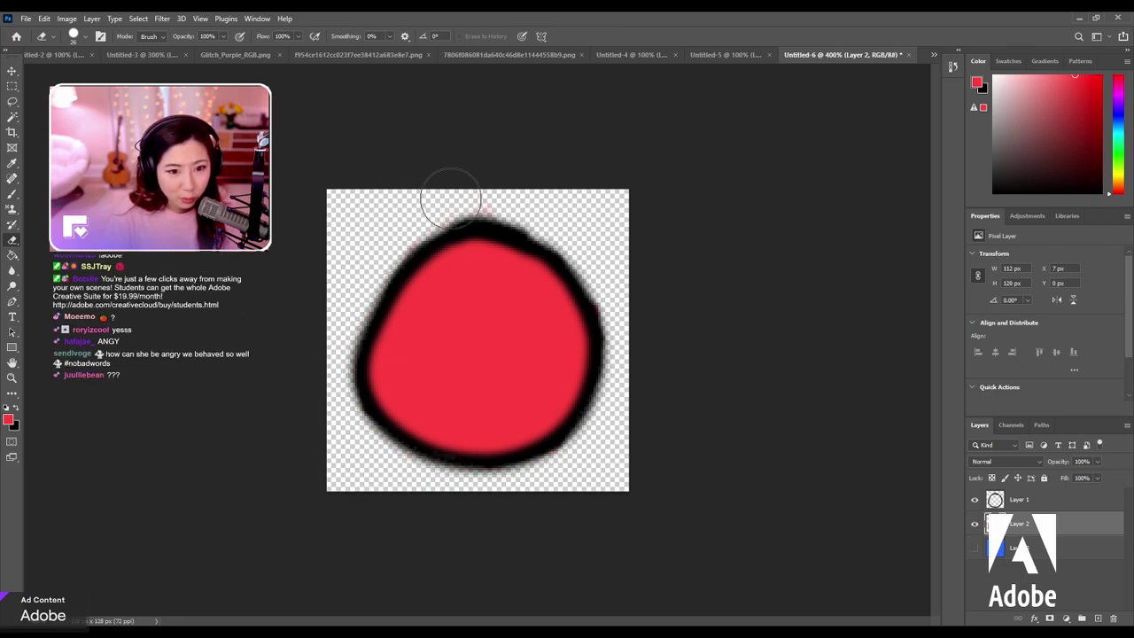
mouse_move(665, 306)
mouse_down()
mouse_move(578, 262)
mouse_move(524, 215)
mouse_up()
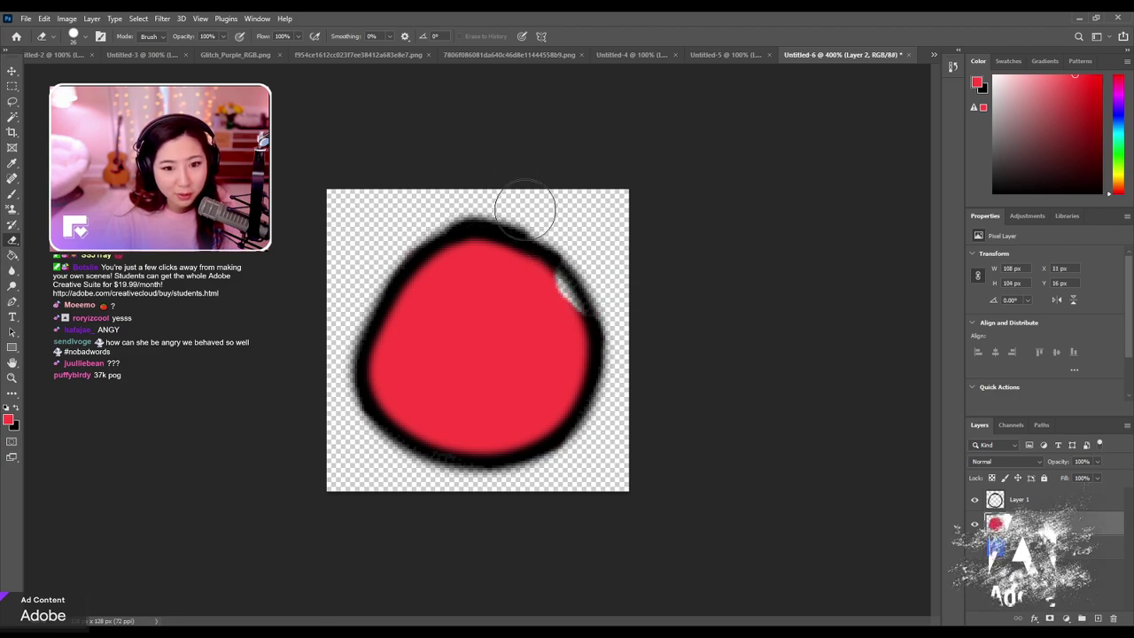
key(ctrl+z)
key(ctrl+z)
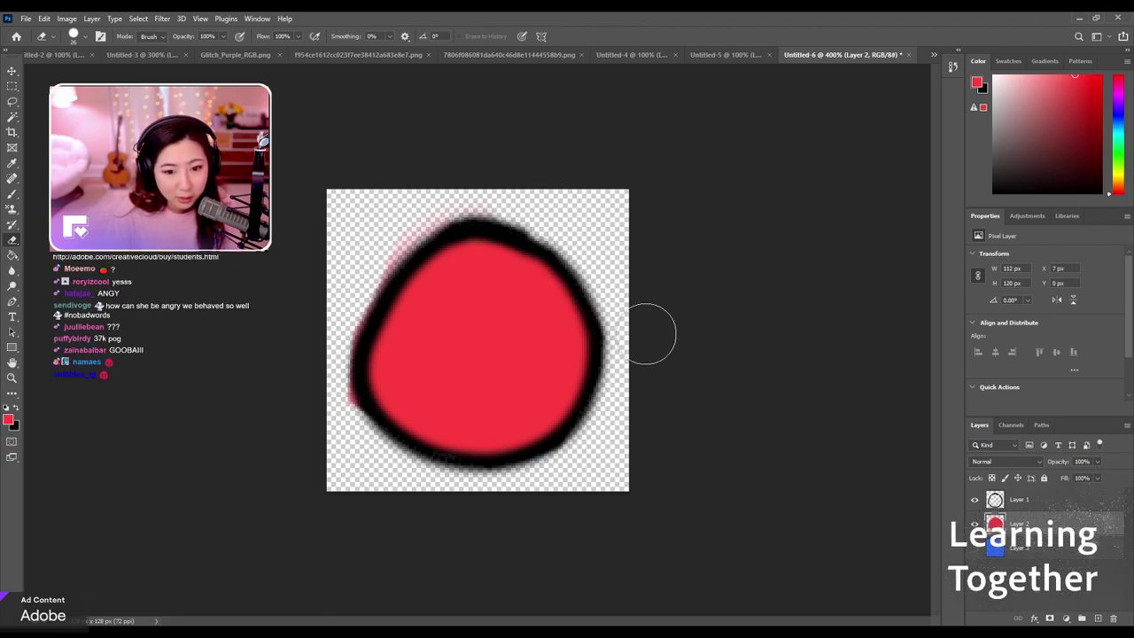
mouse_move(351, 254)
mouse_down()
mouse_move(321, 317)
mouse_move(316, 393)
mouse_move(347, 458)
mouse_move(342, 424)
mouse_move(304, 423)
mouse_move(329, 347)
mouse_move(304, 398)
mouse_move(326, 404)
mouse_up()
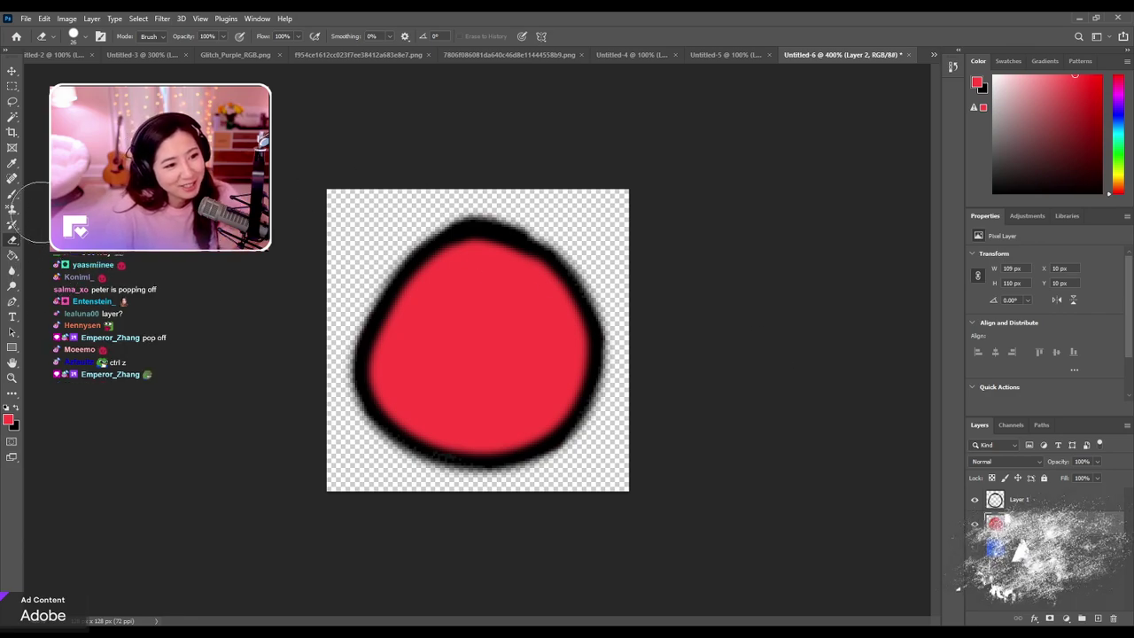
key(b)
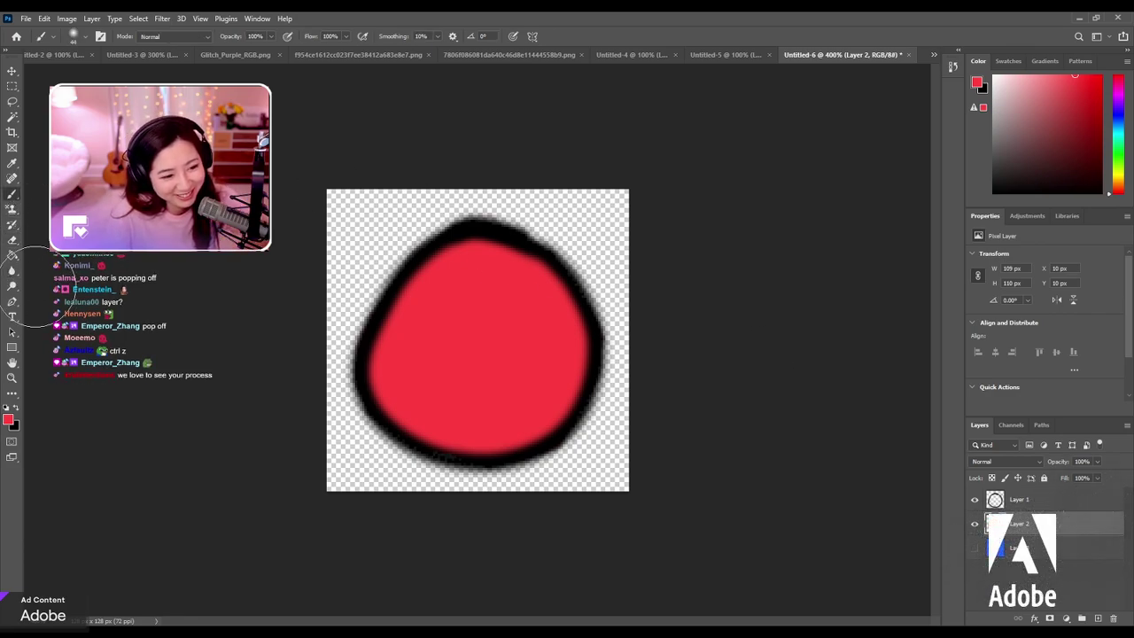
click(15, 406)
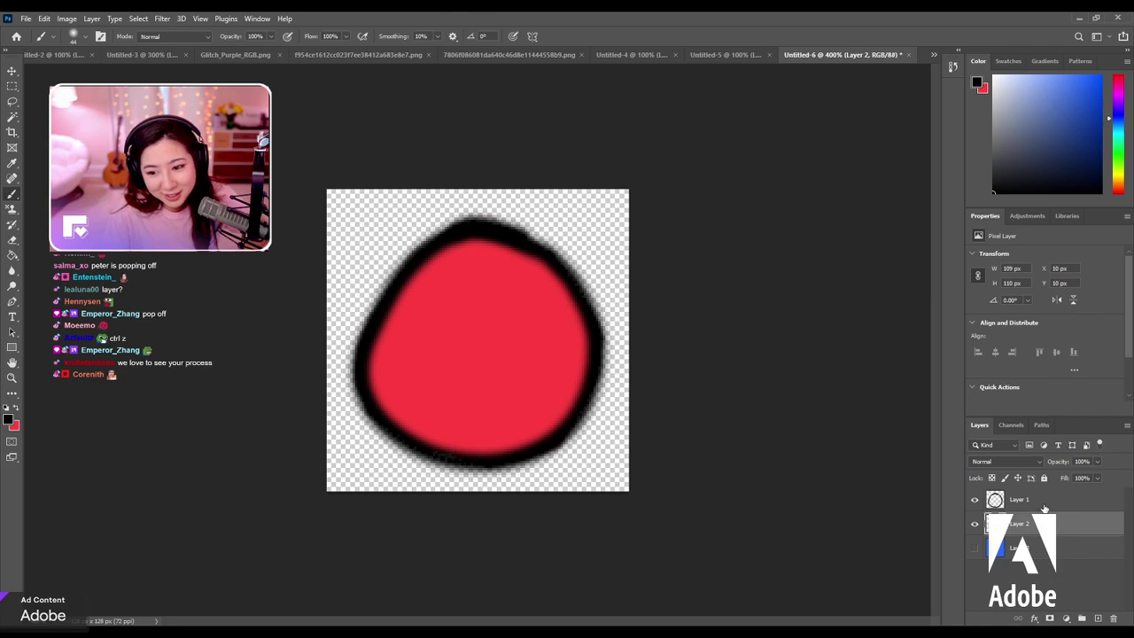
click(1044, 507)
click(408, 339)
click(525, 337)
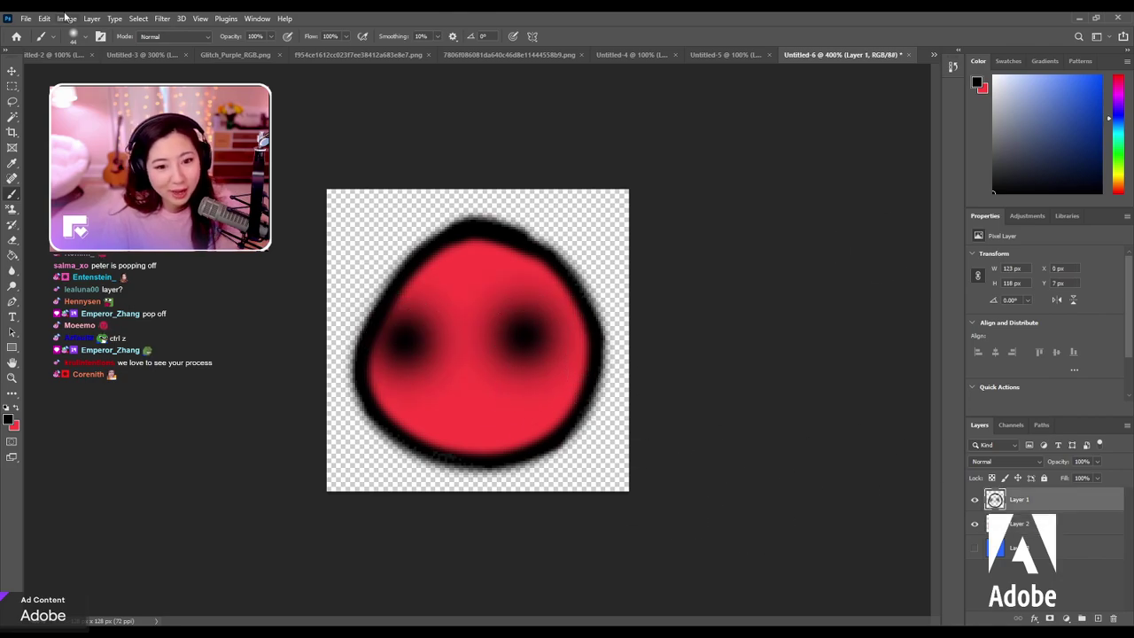
key(ctrl+z)
key(ctrl+z)
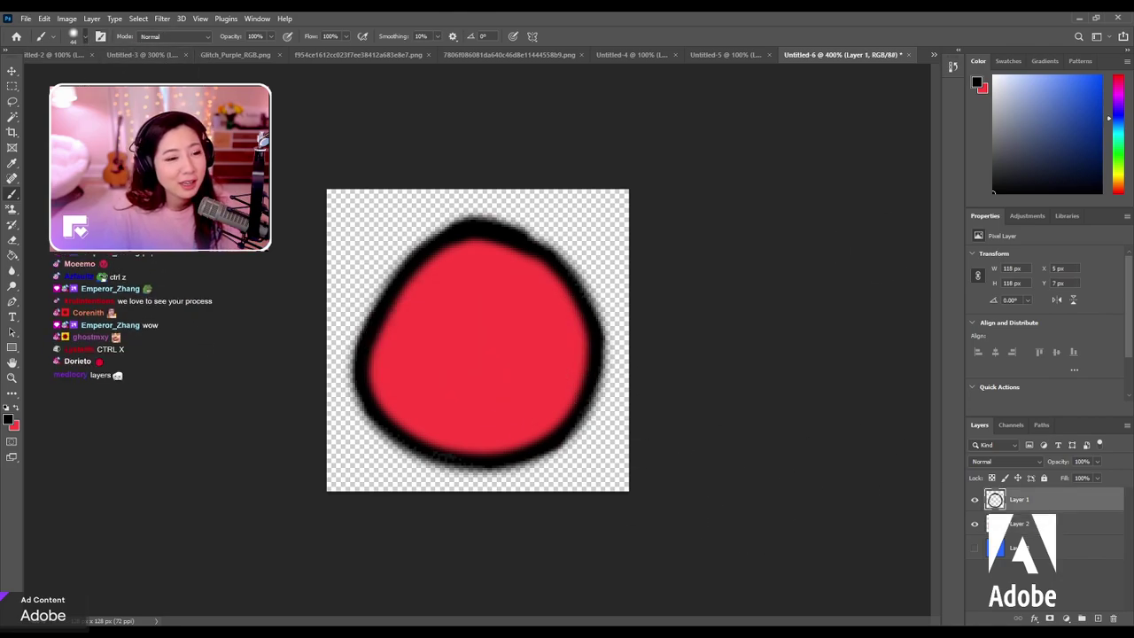
click(424, 337)
key(ctrl+z)
key(ctrl+z)
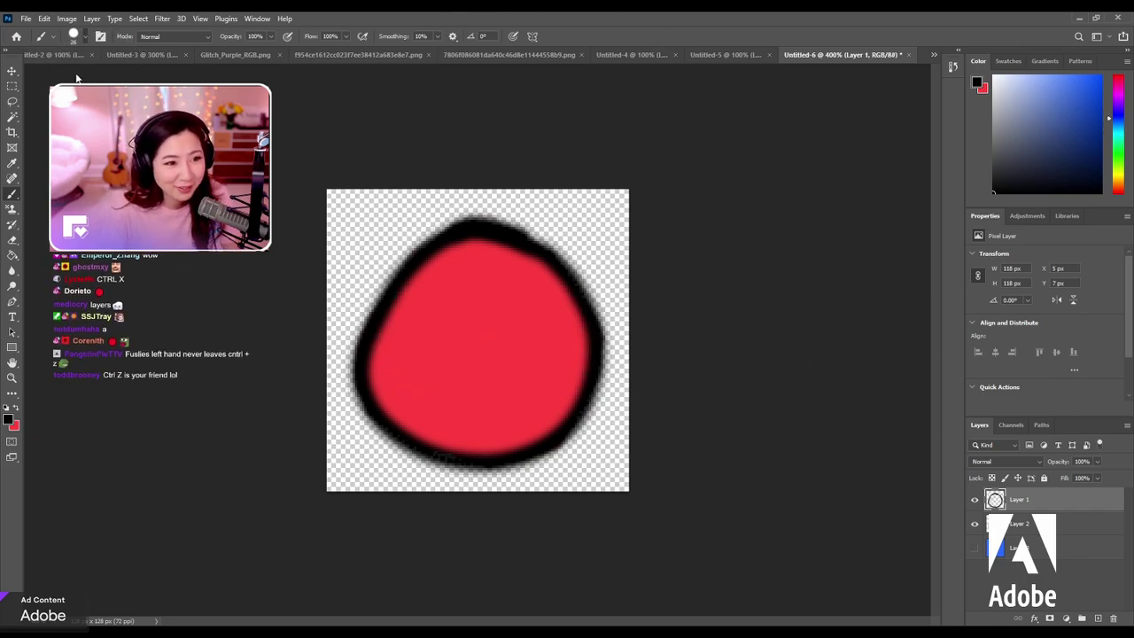
key(ctrl+shift+z)
key(ctrl+shift+z)
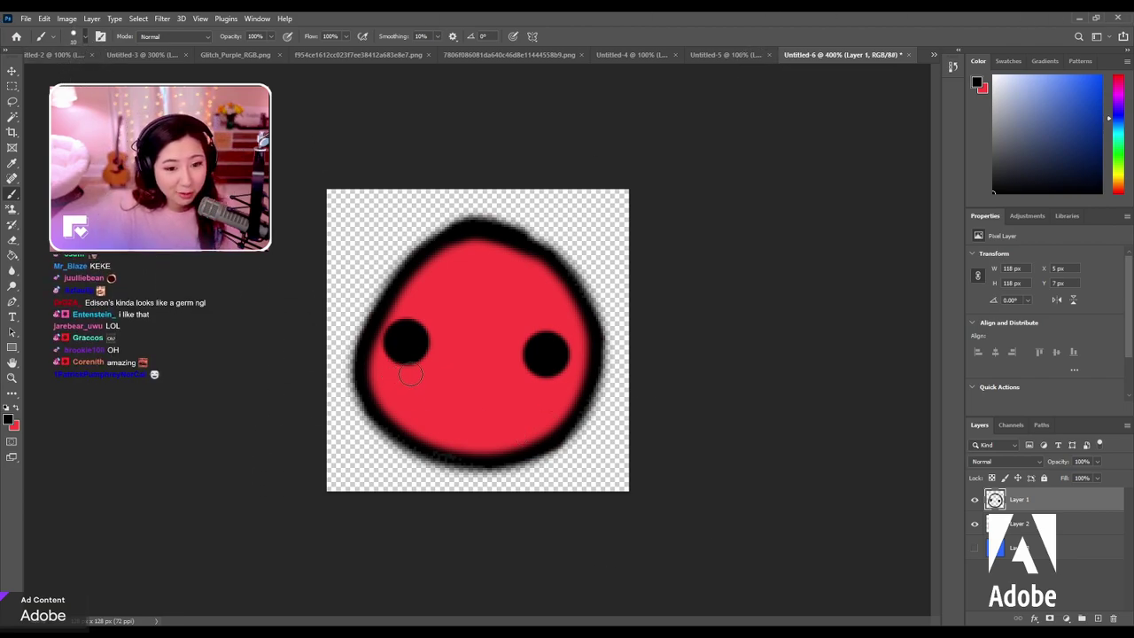
drag(412, 277, 500, 326)
key(ctrl+z)
drag(631, 279, 486, 321)
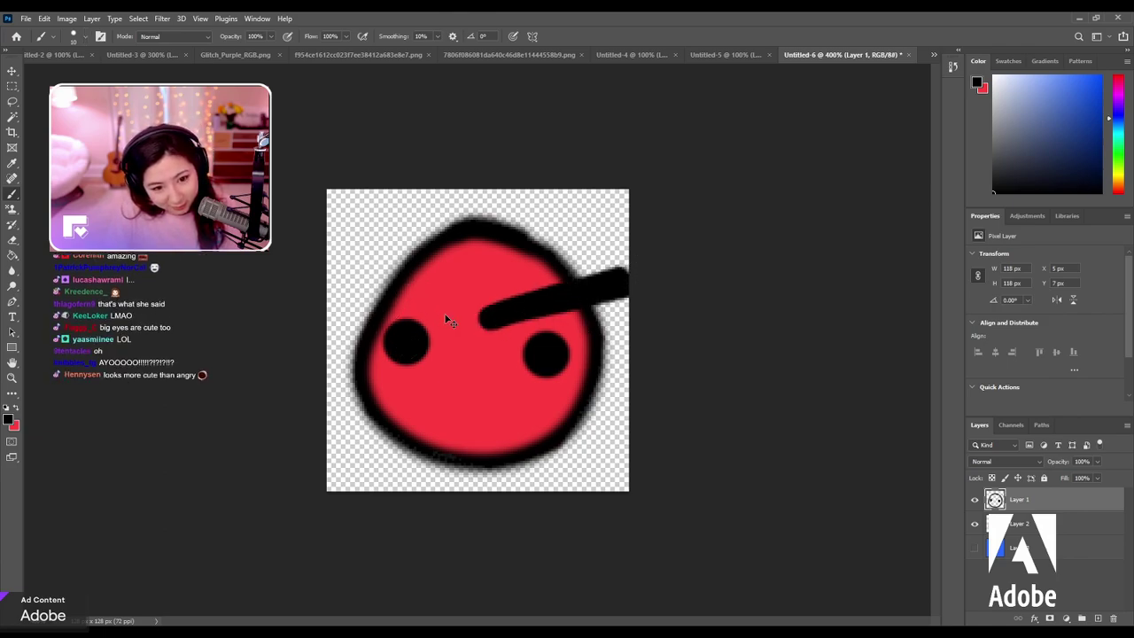
key(ctrl+z)
mouse_move(361, 241)
mouse_down()
mouse_move(455, 318)
mouse_move(574, 265)
mouse_up()
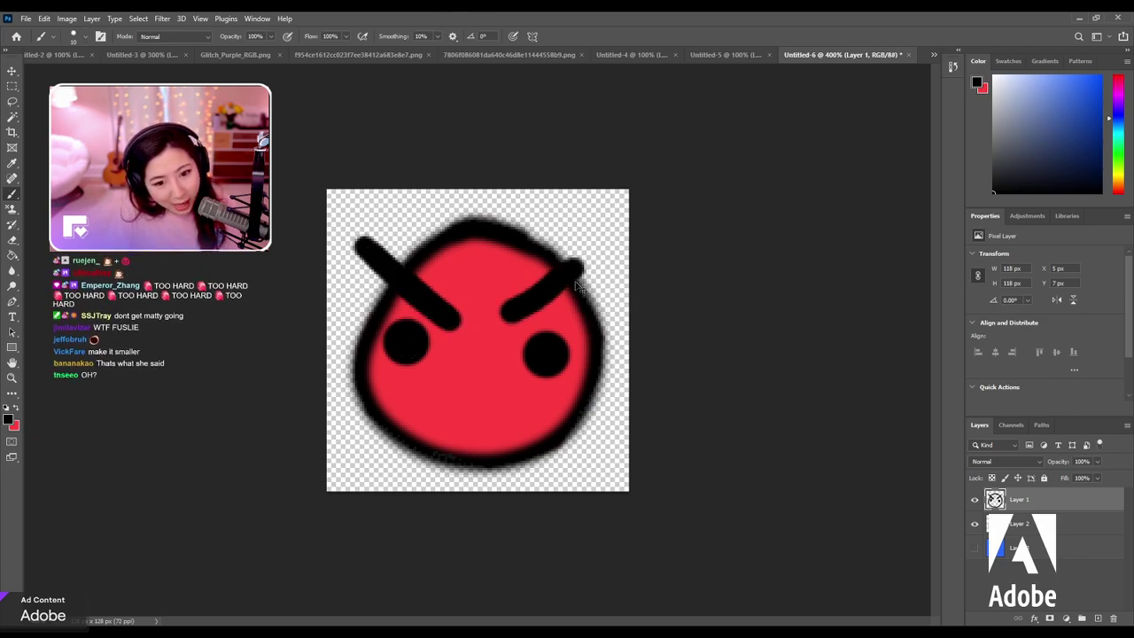
key(ctrl+z)
drag(512, 315, 610, 266)
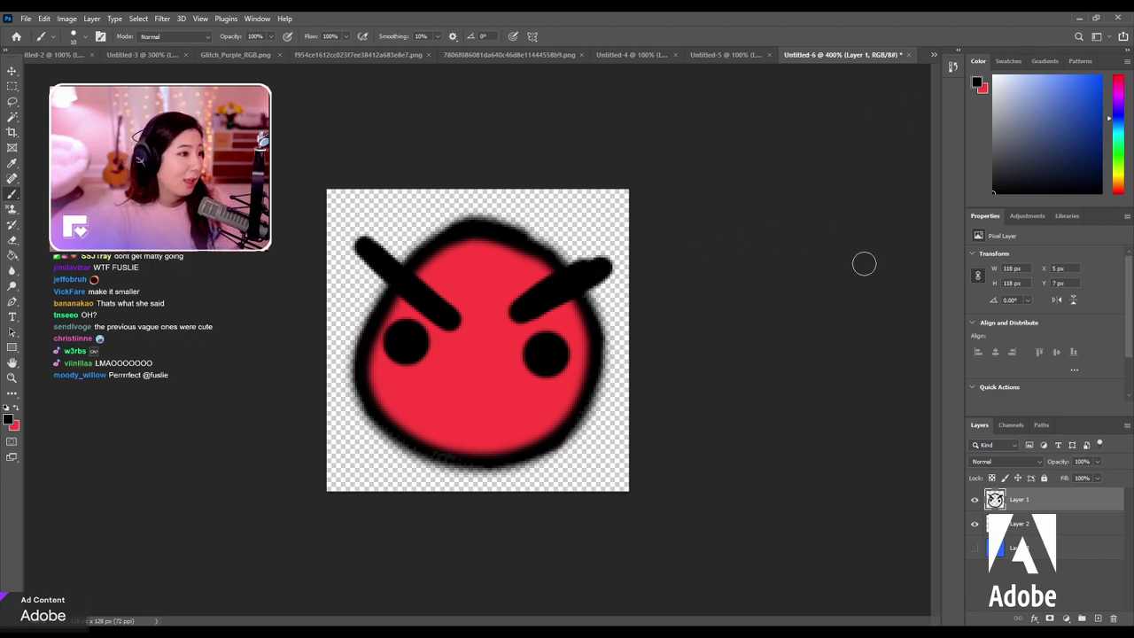
key(ctrl+z)
drag(512, 310, 624, 258)
key(ctrl+z)
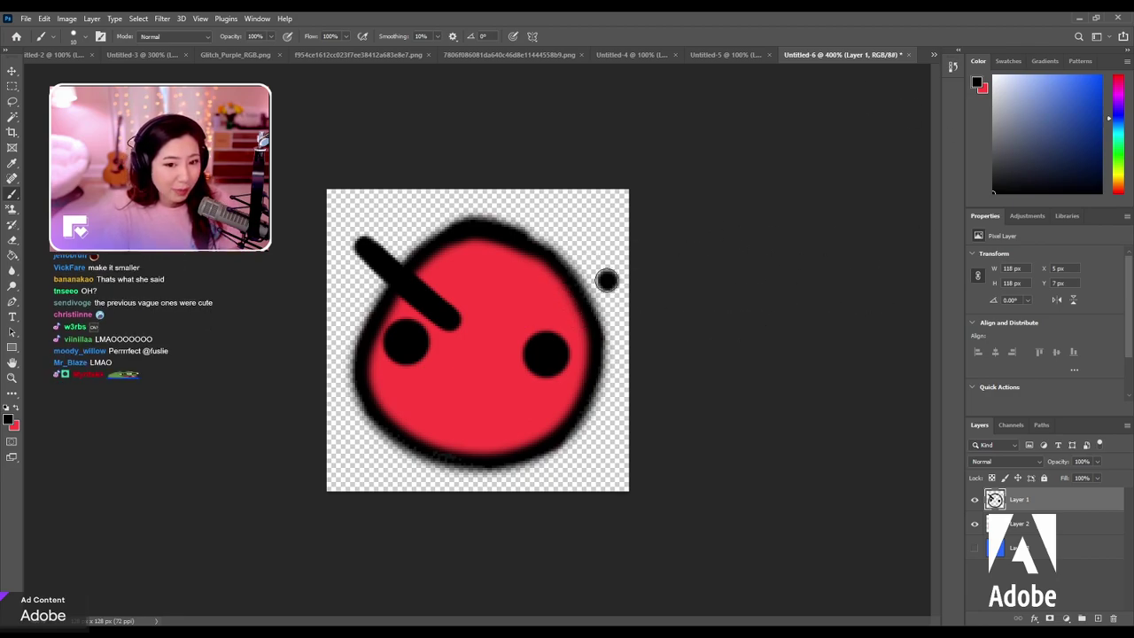
mouse_move(514, 310)
mouse_down()
mouse_move(625, 266)
mouse_move(532, 306)
mouse_move(622, 277)
mouse_up()
key(ctrl+z)
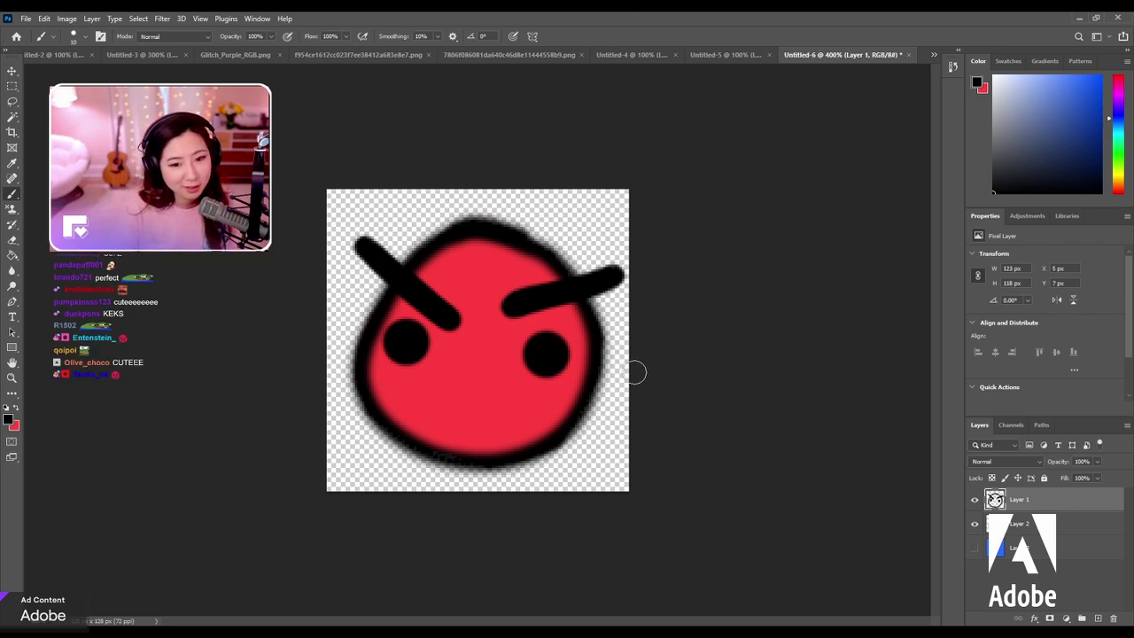
mouse_move(370, 440)
mouse_down()
mouse_move(451, 392)
mouse_move(626, 453)
mouse_move(400, 477)
mouse_move(358, 440)
mouse_up()
key(ctrl+z)
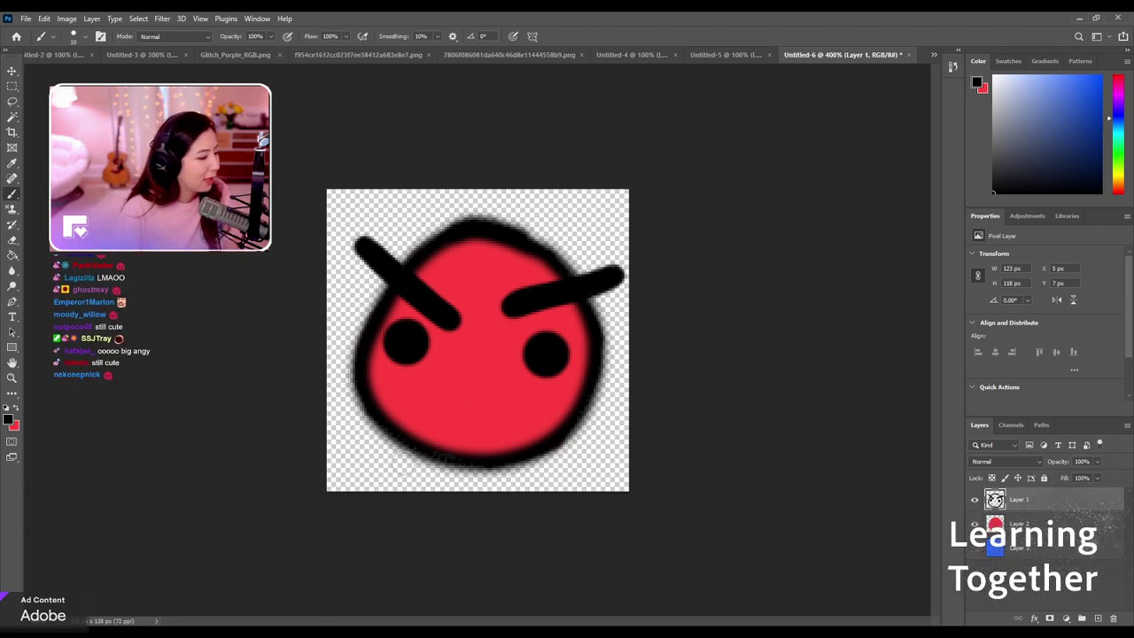
Discard two trial frown strokes and zoom in on the lower face.
mouse_move(396, 405)
mouse_down()
mouse_move(484, 368)
mouse_move(558, 422)
mouse_up()
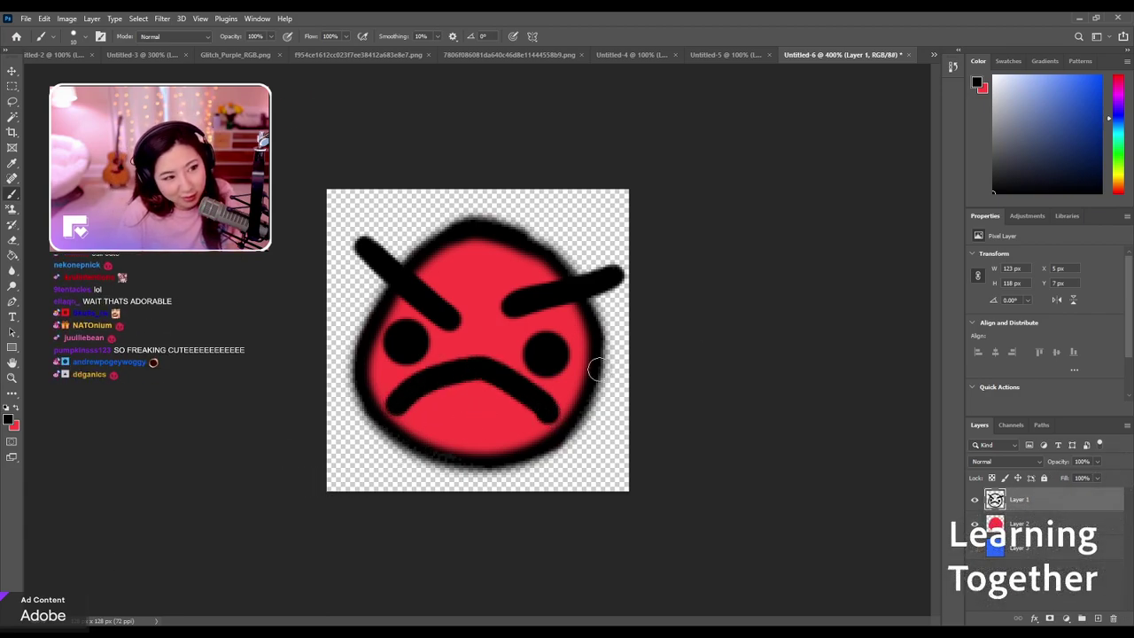
key(ctrl+z)
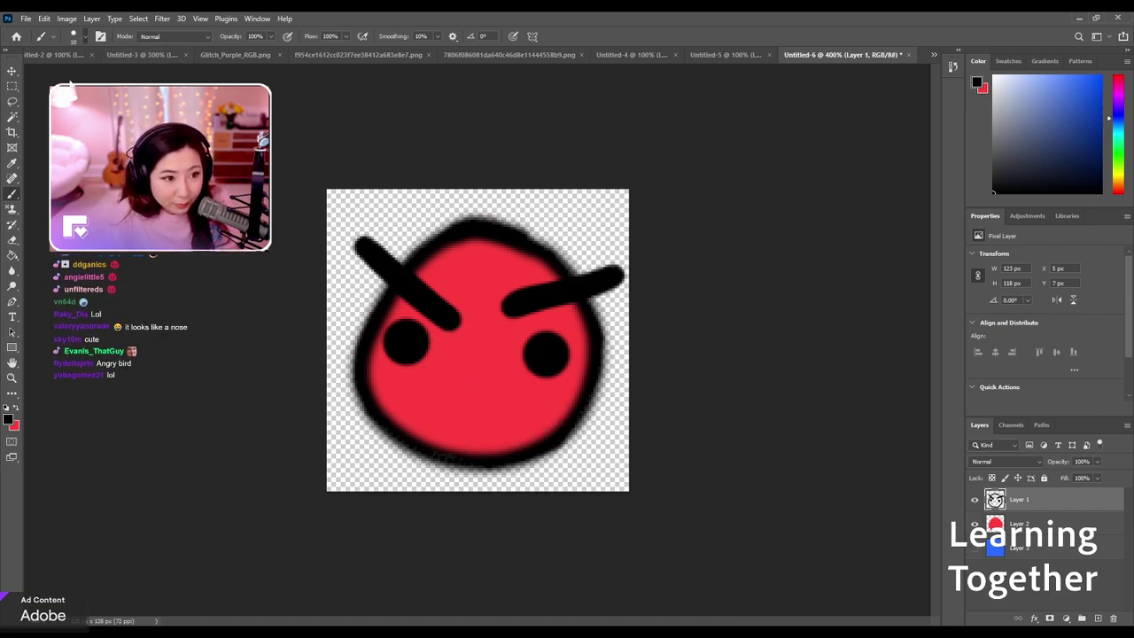
drag(379, 370, 558, 404)
key(ctrl+z)
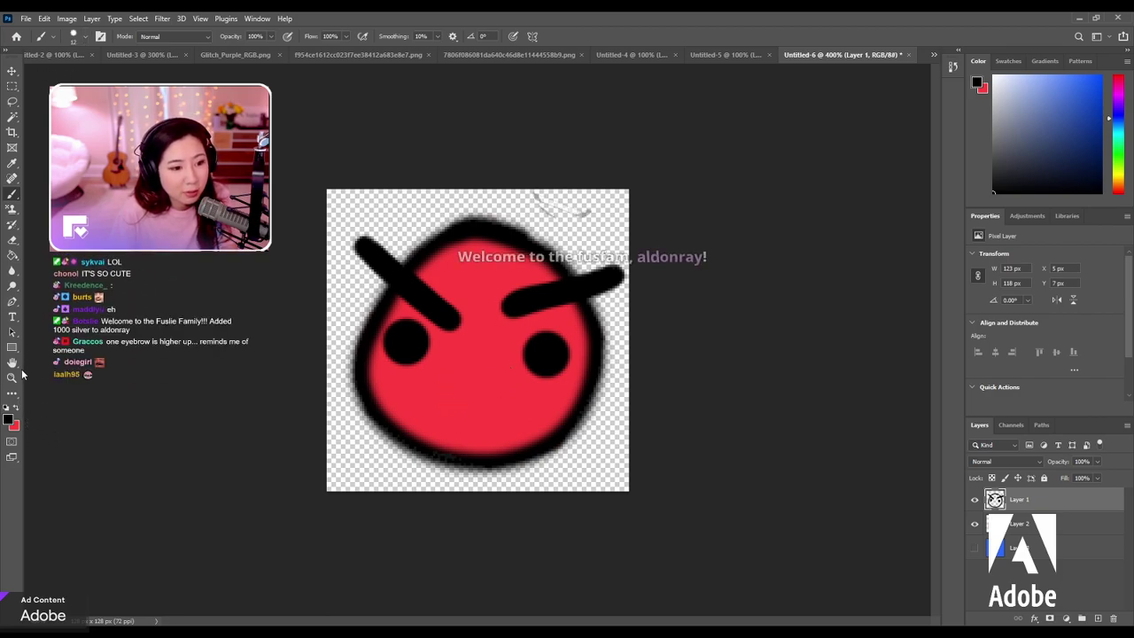
key(z)
key(ctrl+plus)
key(ctrl+plus)
key(ctrl+plus)
double_click(474, 482)
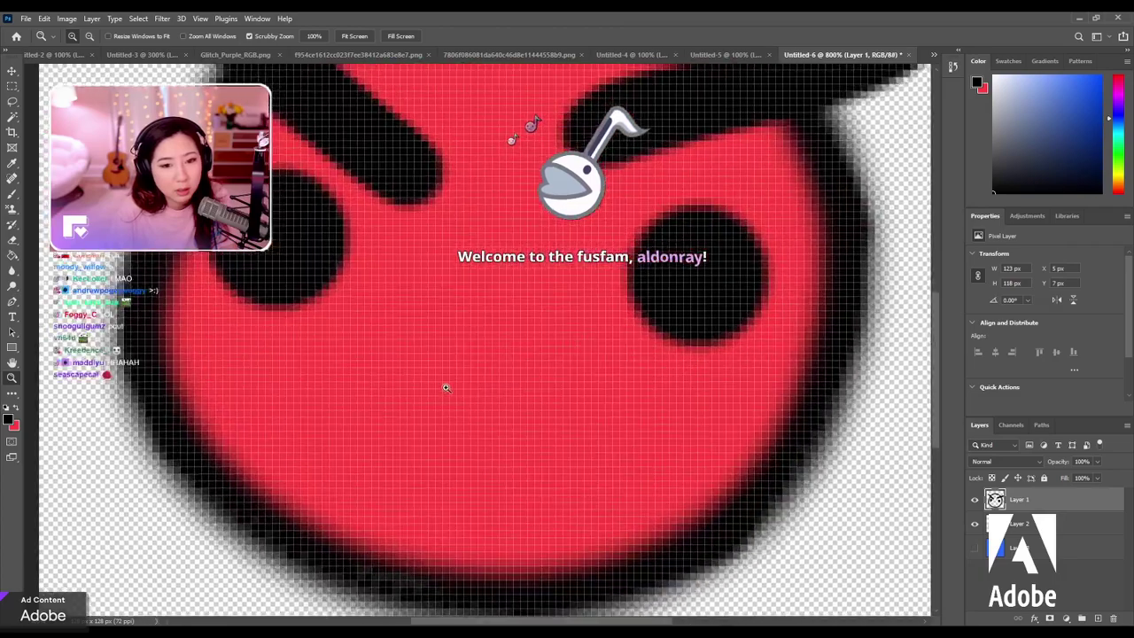
Brush a small frowning mouth arc below the eyes and check it at full view.
key(b)
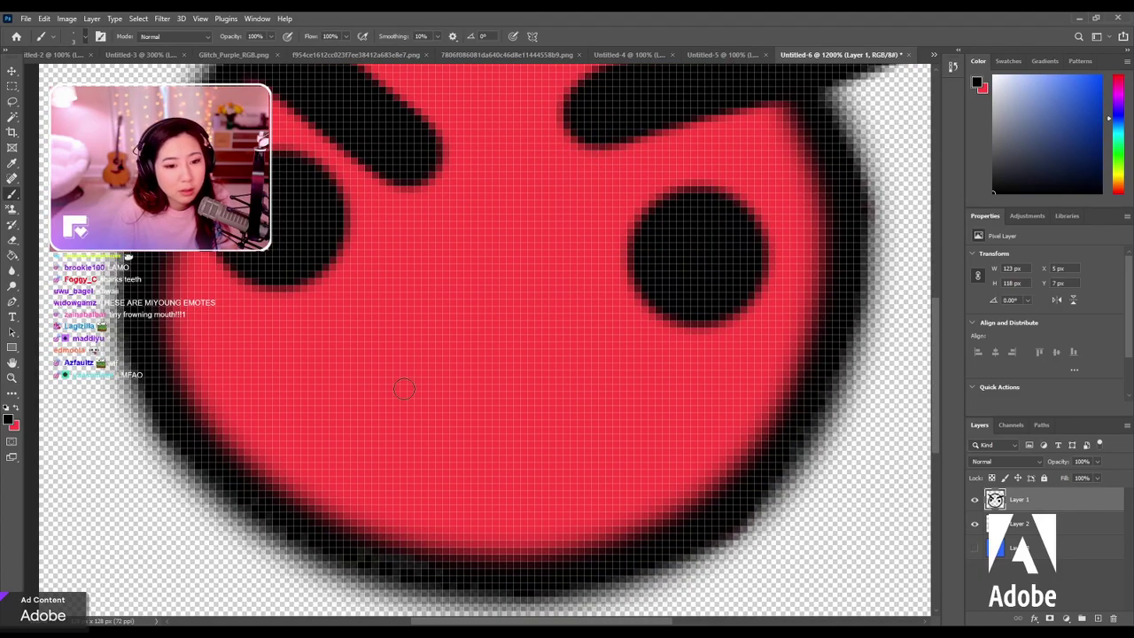
mouse_move(400, 388)
mouse_down()
mouse_move(482, 358)
mouse_move(514, 405)
mouse_up()
key(ctrl+minus)
key(ctrl+minus)
key(ctrl+minus)
key(ctrl+minus)
key(ctrl+minus)
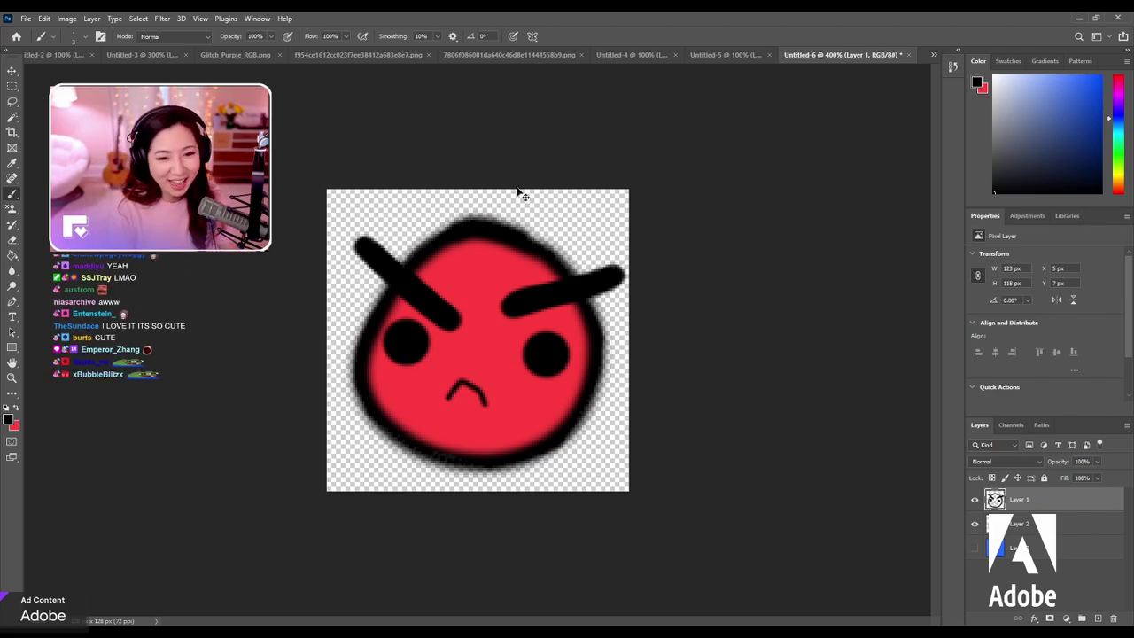
key(ctrl+plus)
key(ctrl+plus)
key(ctrl+plus)
key(ctrl+plus)
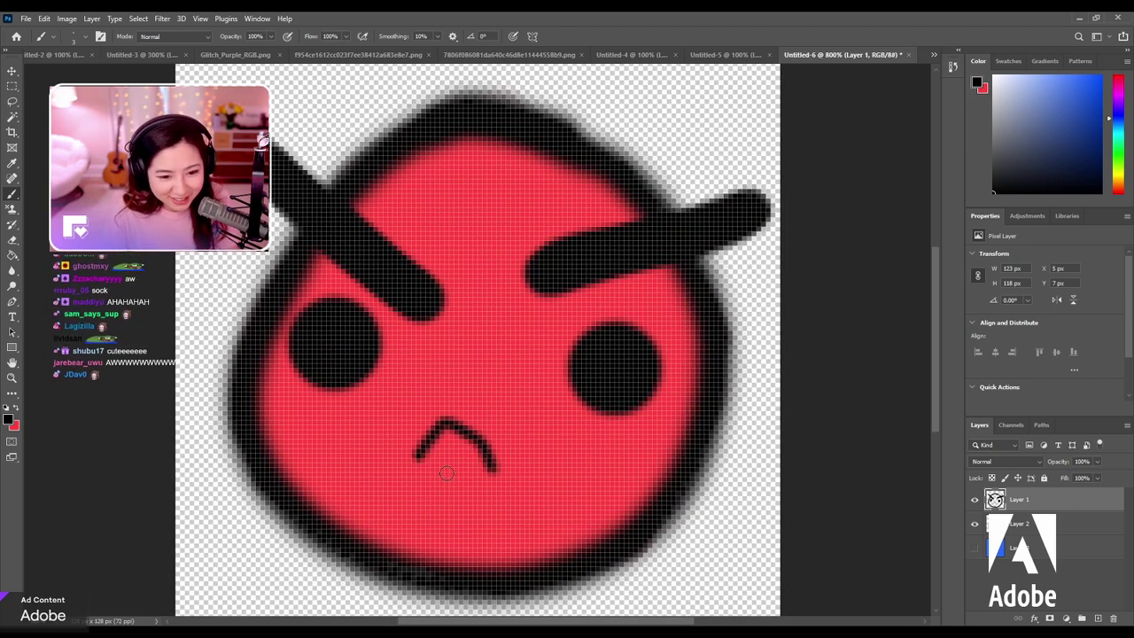
Replace the thin frown with a thicker retraced stroke and check it zoomed out.
key(ctrl+z)
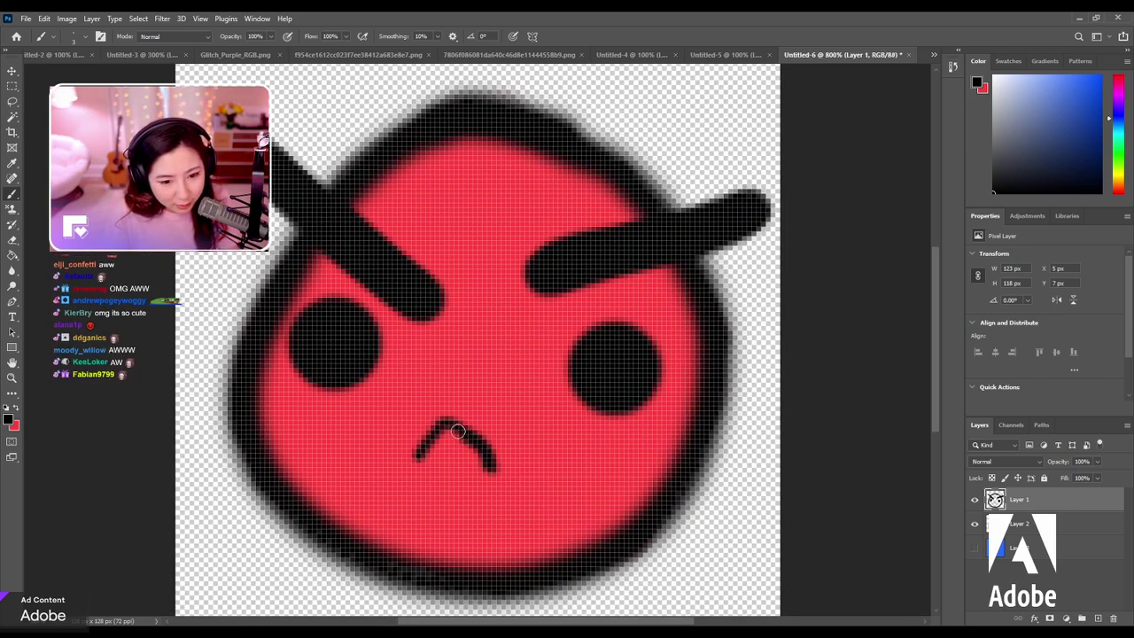
mouse_move(457, 431)
mouse_down()
mouse_move(424, 458)
mouse_move(434, 427)
mouse_move(473, 432)
mouse_move(496, 470)
mouse_up()
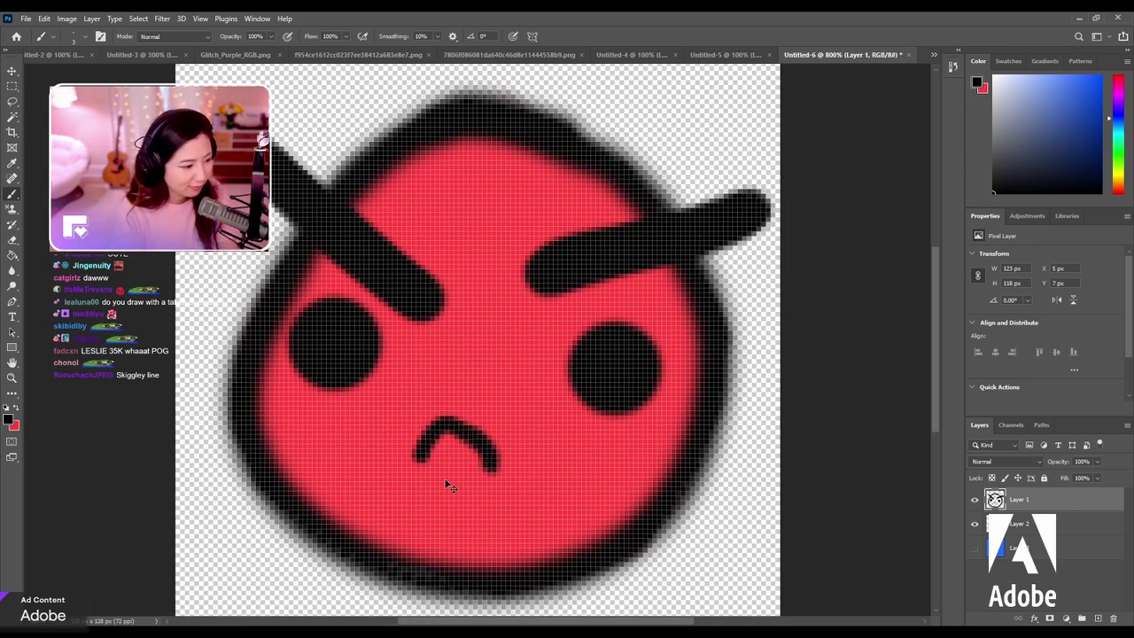
key(ctrl+minus)
key(ctrl+minus)
key(ctrl+minus)
key(ctrl+minus)
key(ctrl+minus)
key(ctrl+minus)
key(ctrl+minus)
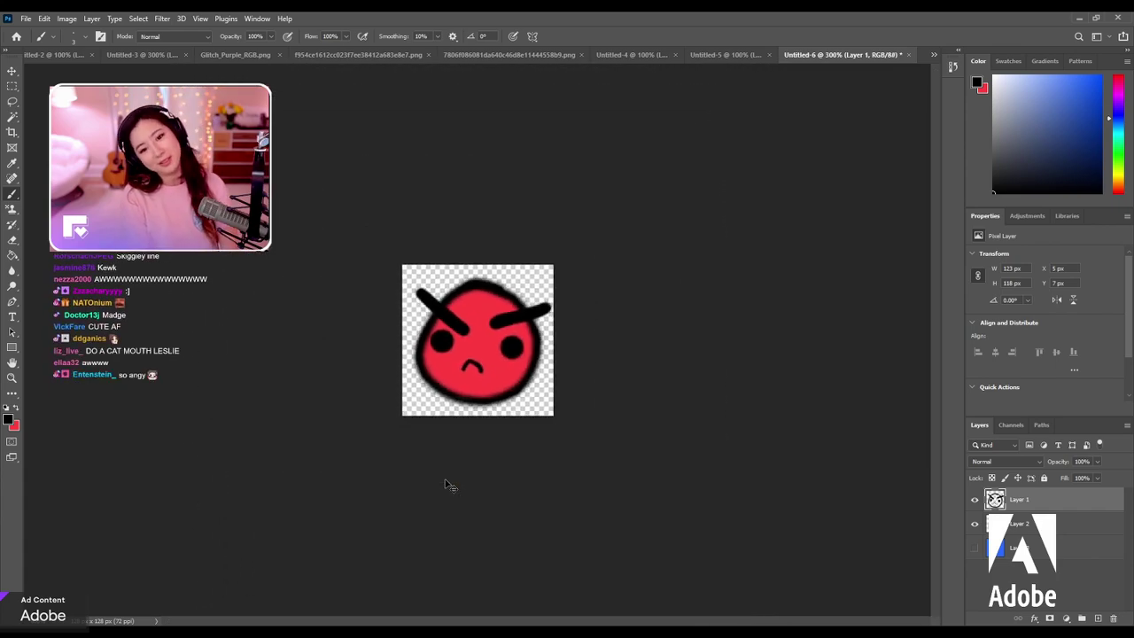
key(ctrl+plus)
key(ctrl+plus)
key(ctrl+plus)
key(ctrl+plus)
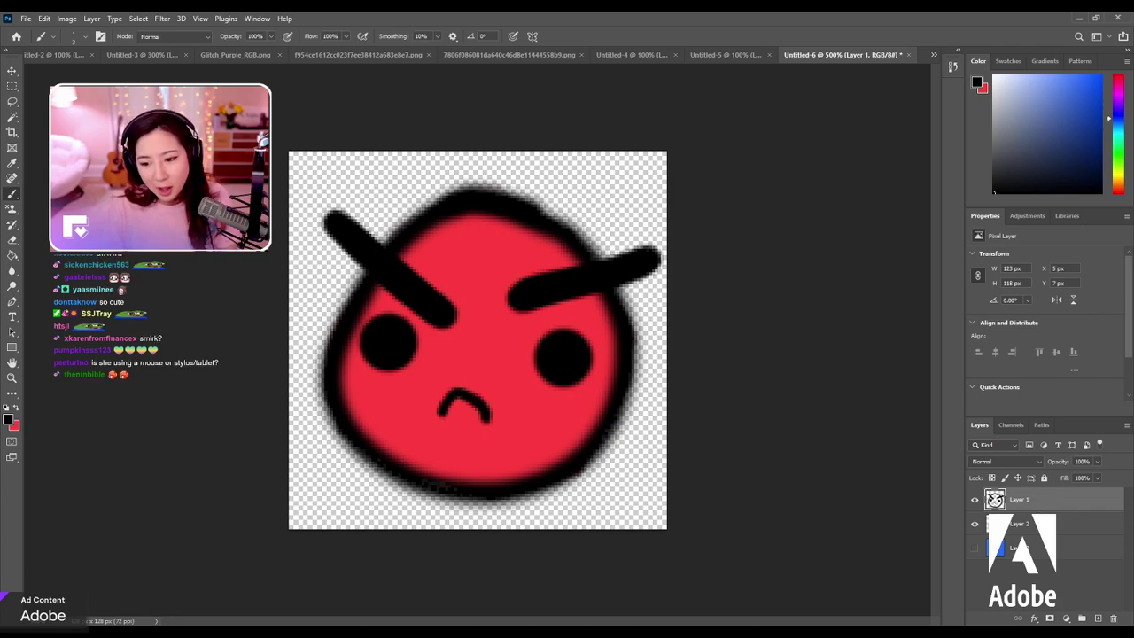
Give Layer 2 a Color Overlay effect with the overlay colour set to red.
click(1063, 524)
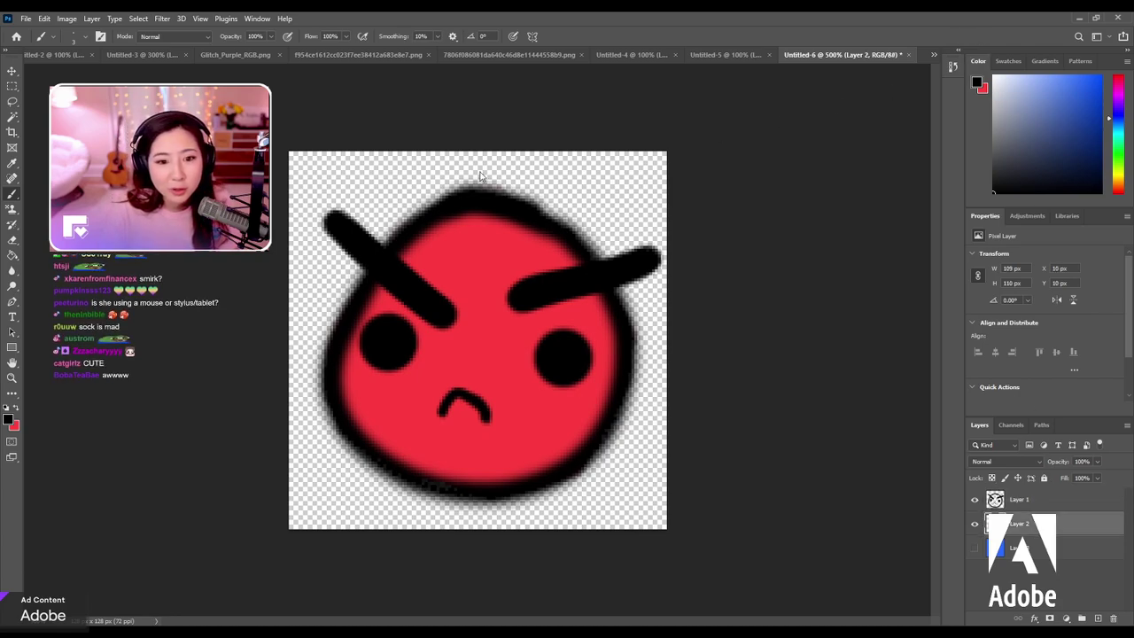
key(space)
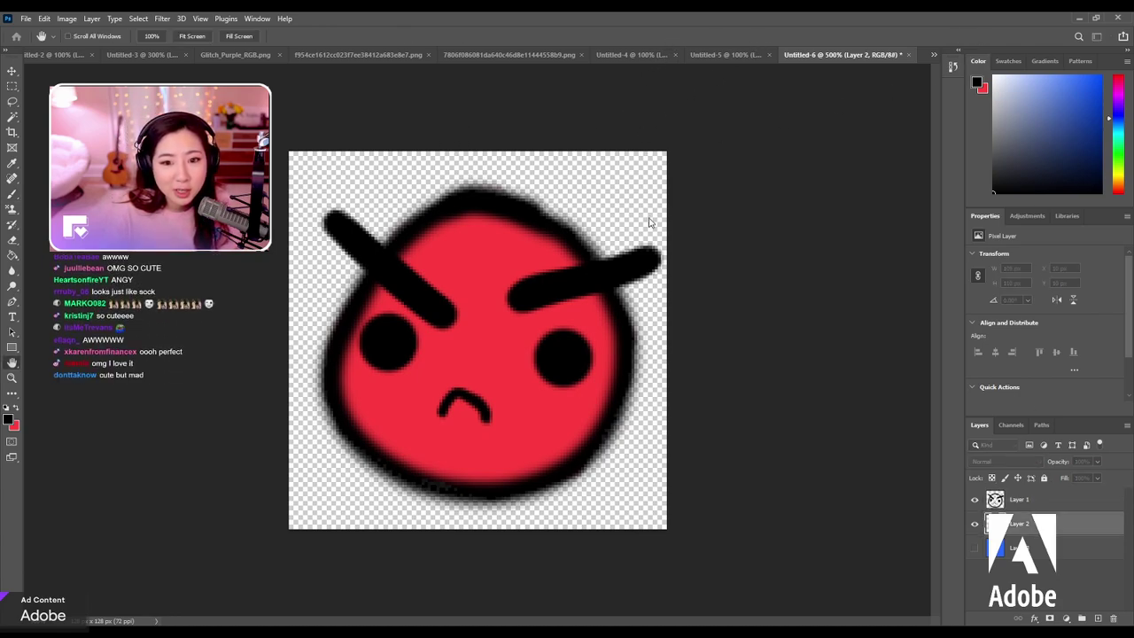
key(ctrl+z)
key(i)
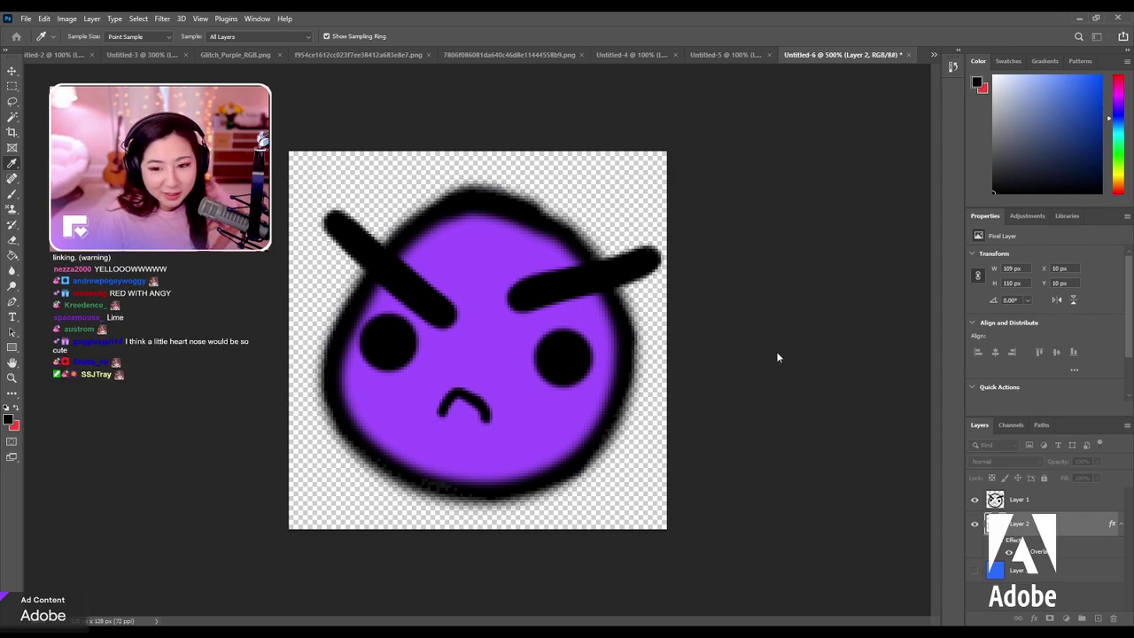
key(ctrl+shift+BackSpace)
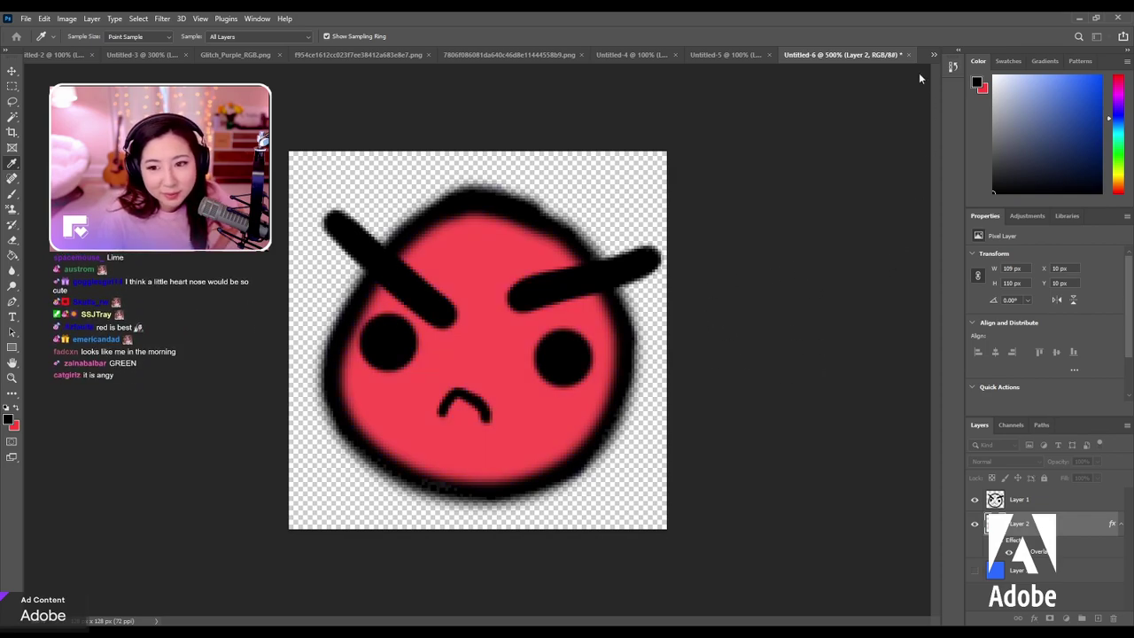
Remove the stray pink stroke at top right and reselect Layer 1.
key(h)
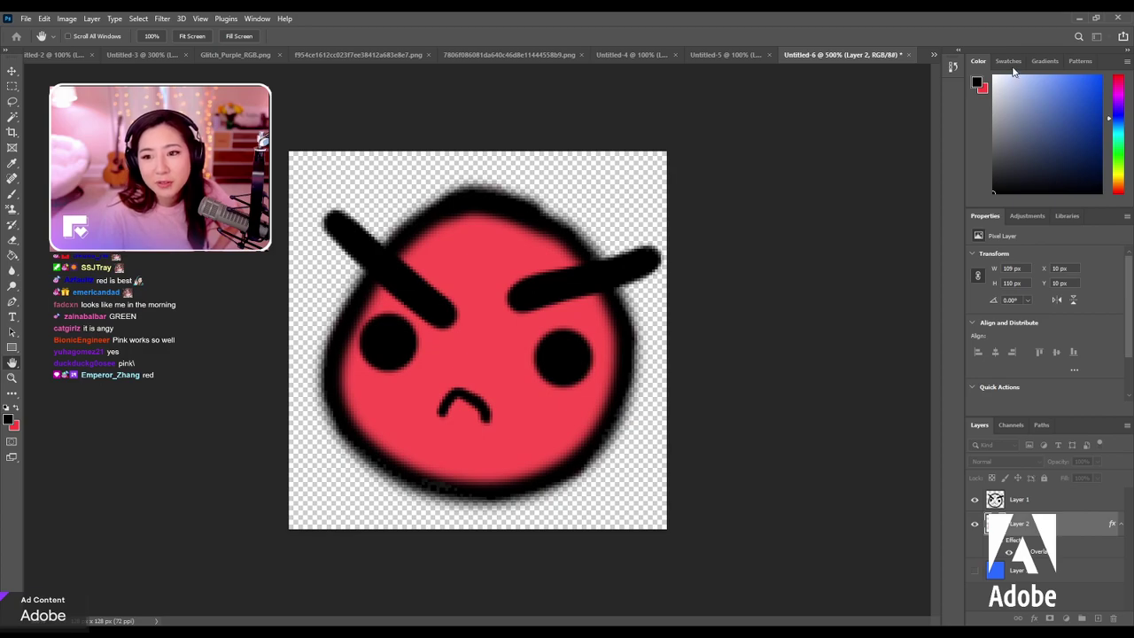
key(b)
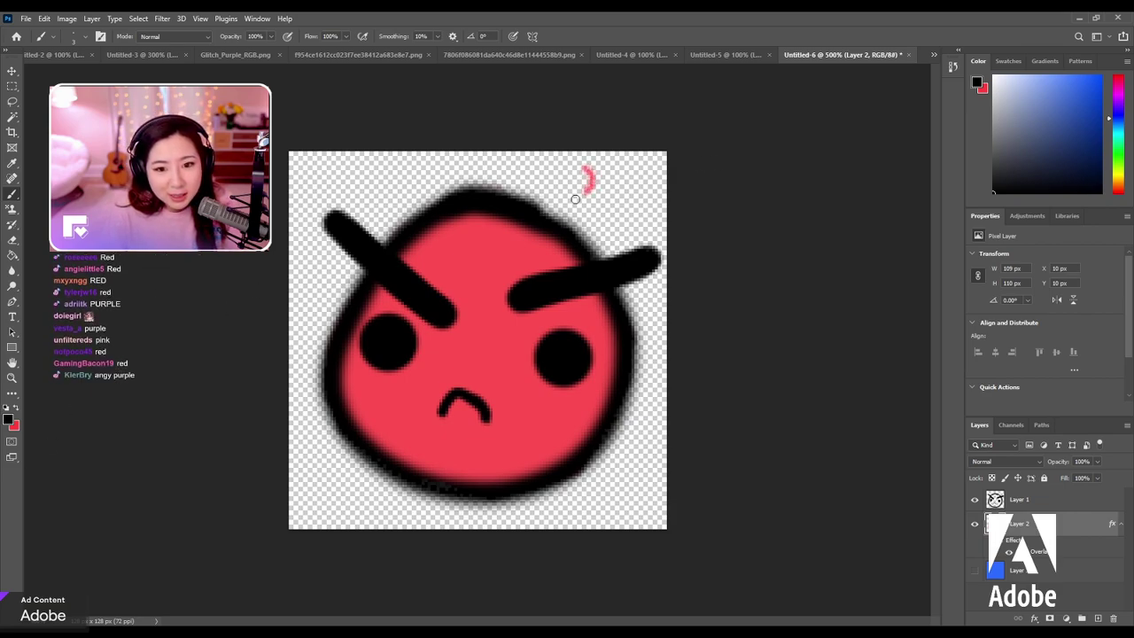
key(ctrl+z)
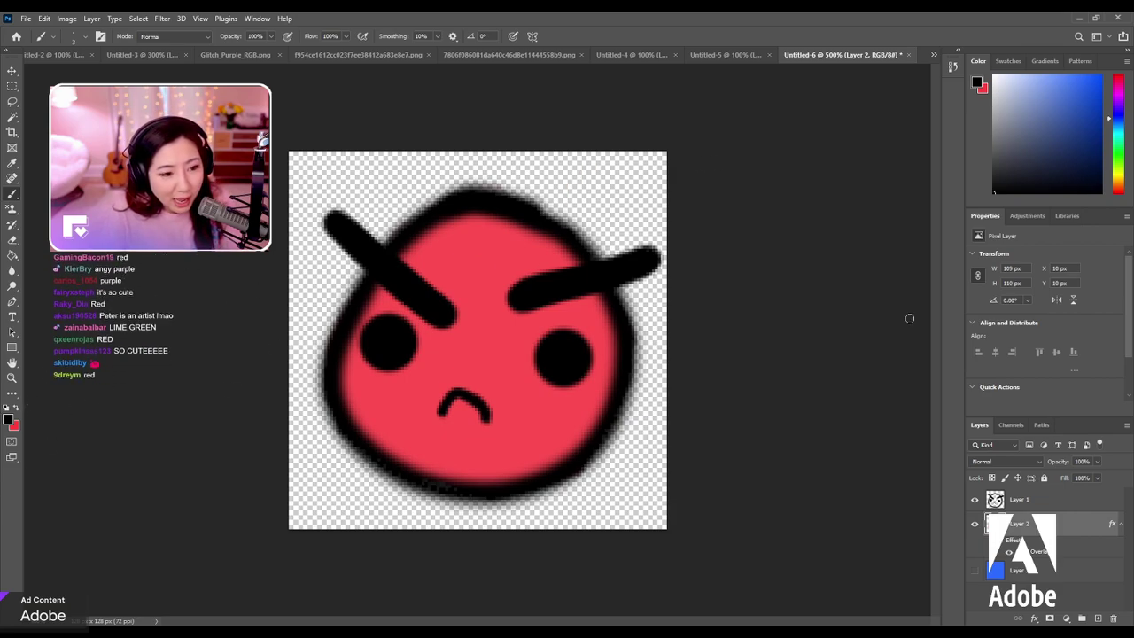
click(1060, 505)
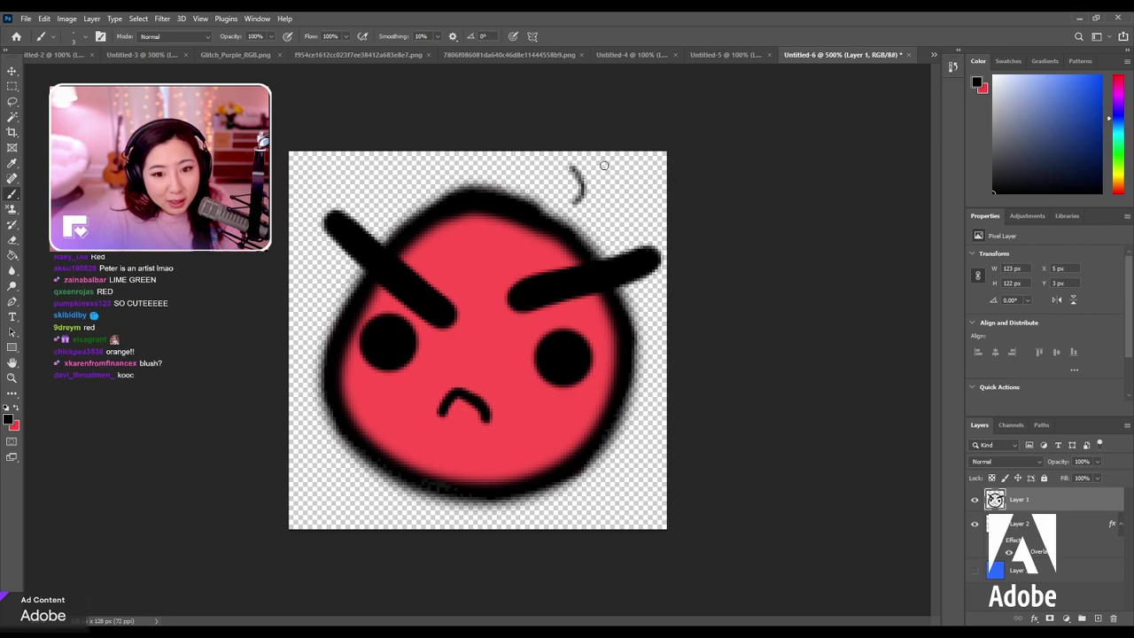
Redraw the anger-vein mark at top right with three curved strokes, dropping a stray dash.
key(ctrl+z)
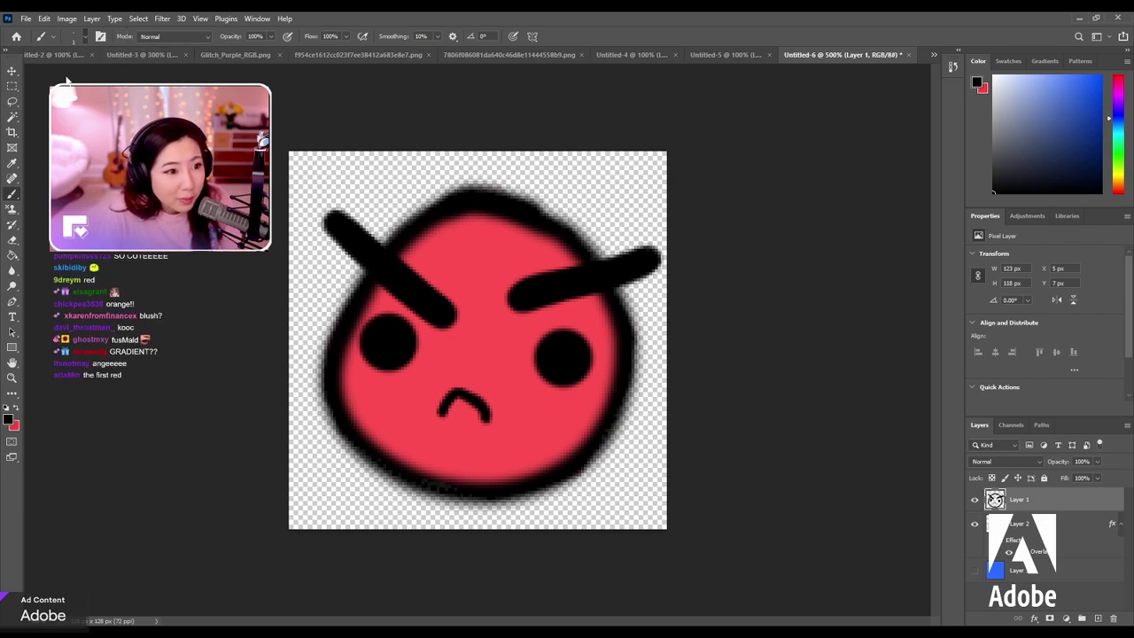
drag(586, 162, 565, 199)
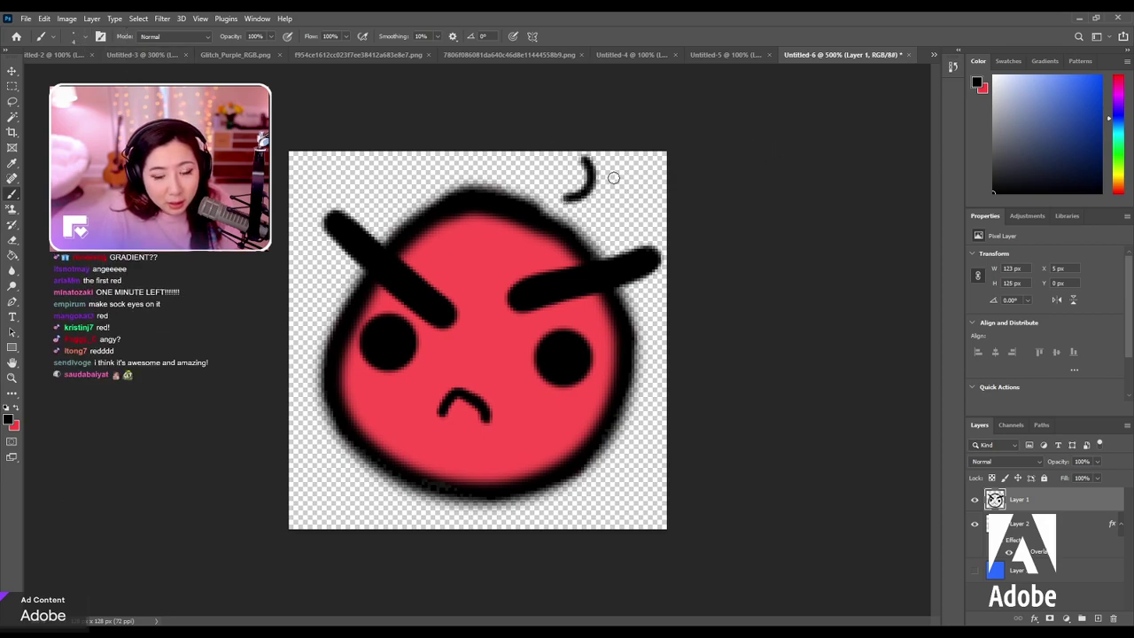
mouse_move(608, 157)
mouse_down()
mouse_move(606, 174)
mouse_move(631, 185)
mouse_up()
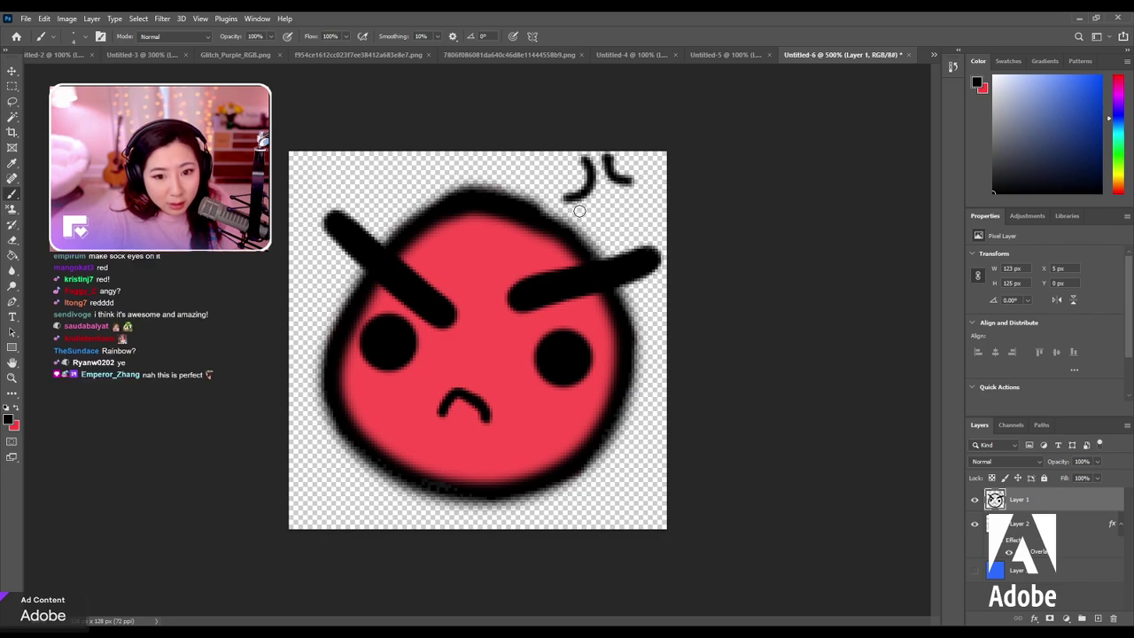
drag(574, 211, 612, 233)
key(ctrl+z)
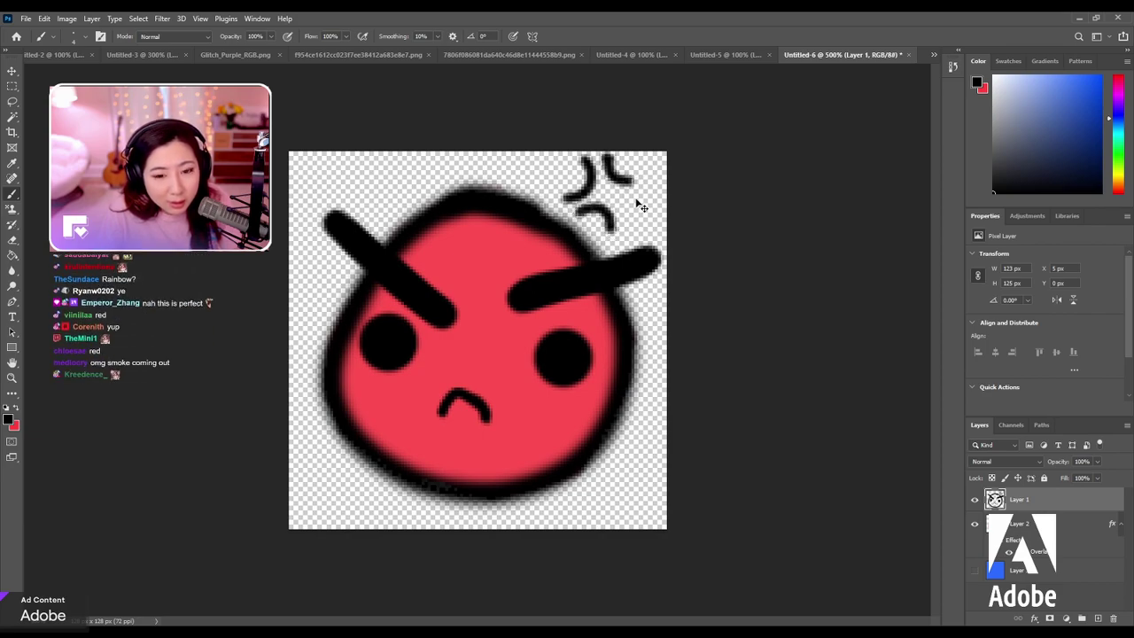
Compare versions of the anger mark, then remove its lower tail and upper-right tick.
key(ctrl+z)
key(ctrl+z)
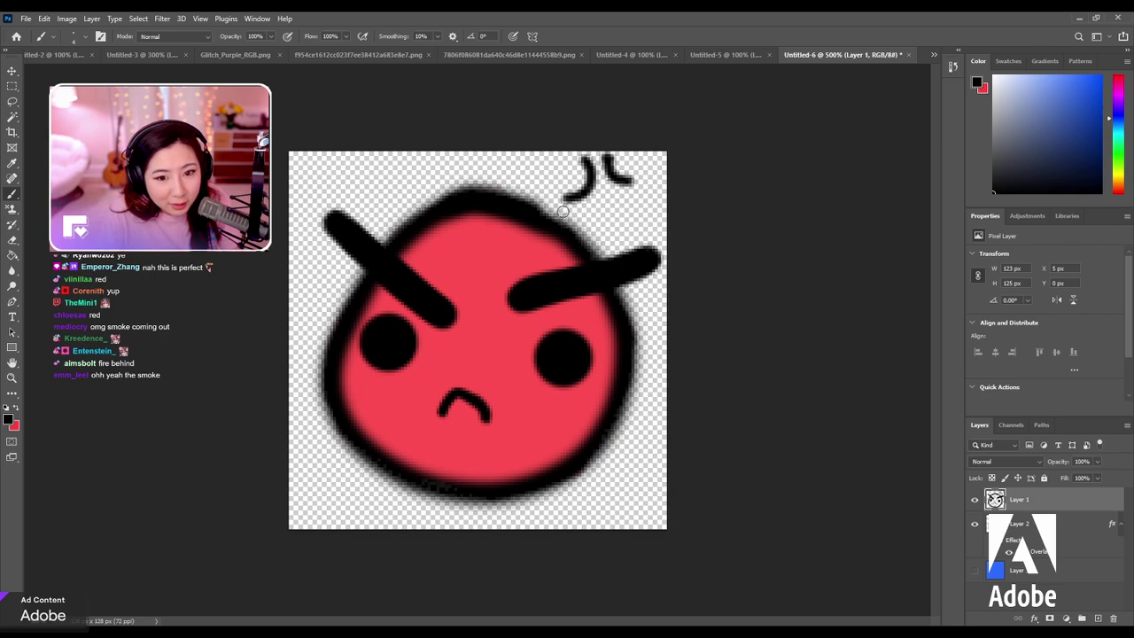
key(ctrl+shift+z)
key(ctrl+shift+z)
key(ctrl+z)
key(ctrl+z)
key(ctrl+shift+z)
key(ctrl+shift+z)
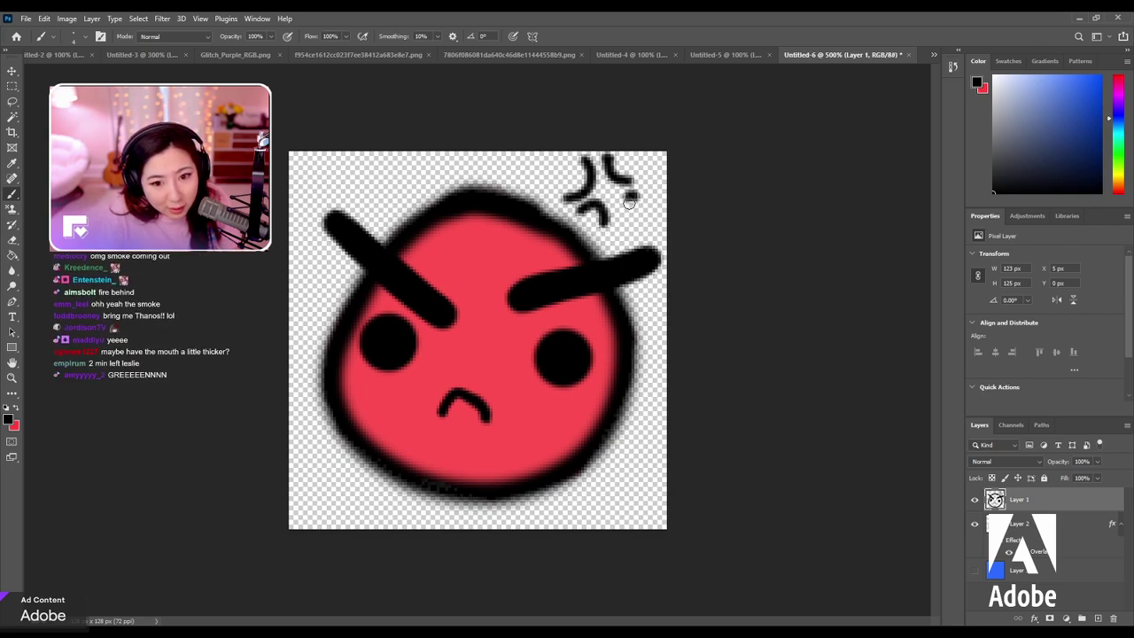
key(ctrl+shift+z)
key(ctrl+shift+z)
key(ctrl+z)
key(ctrl+z)
key(ctrl+shift+z)
key(ctrl+shift+z)
key(ctrl+z)
key(ctrl+shift+z)
key(ctrl+shift+z)
key(ctrl+z)
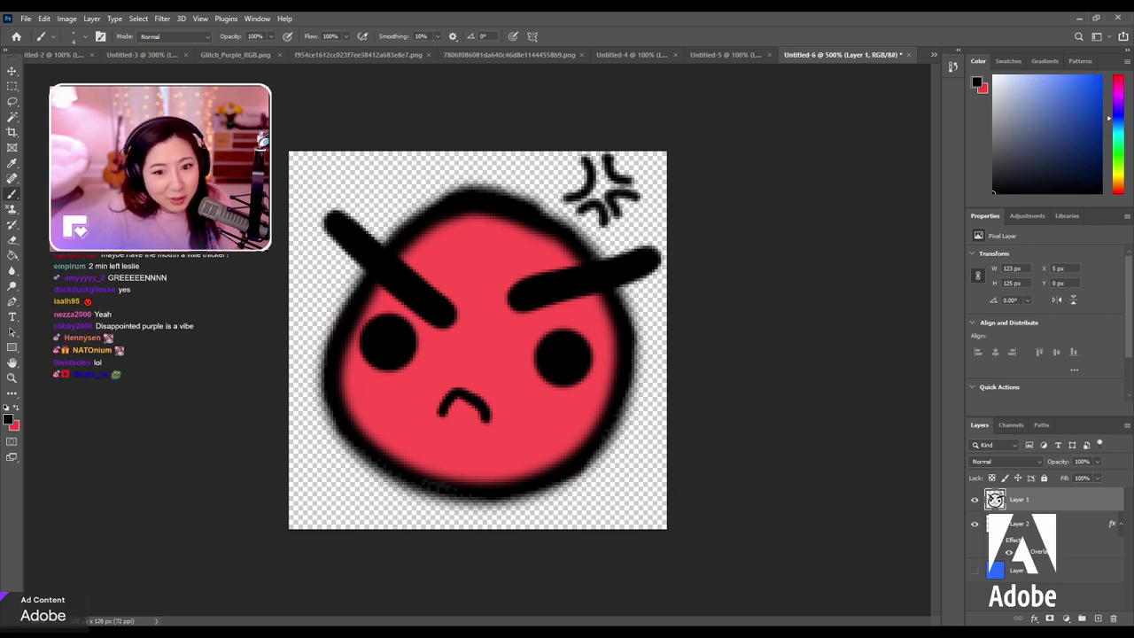
key(ctrl+z)
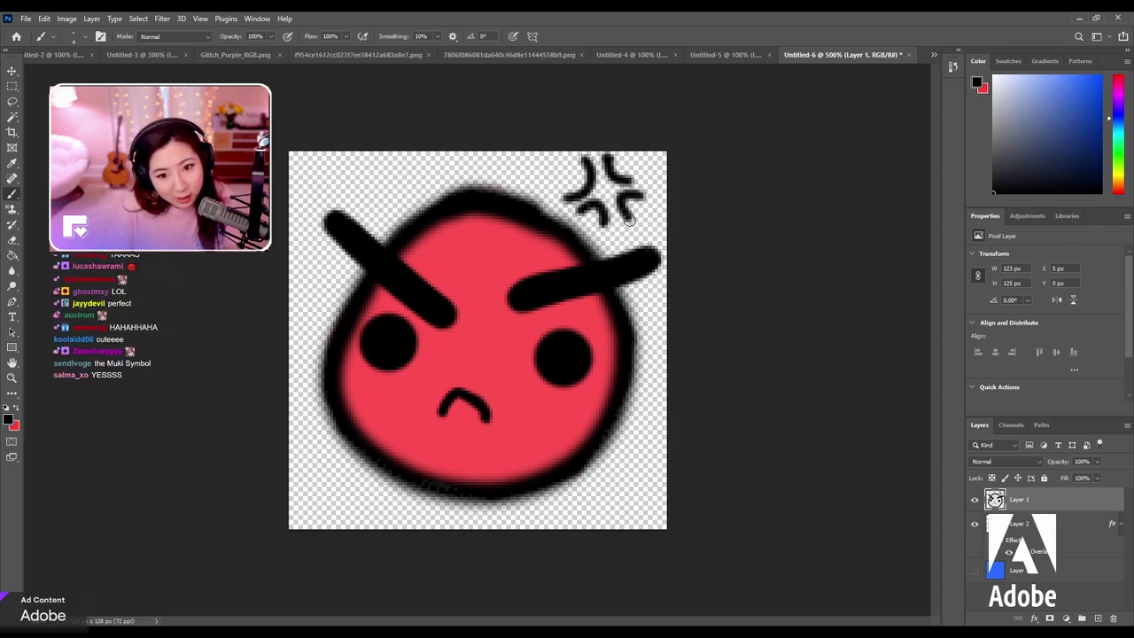
key(ctrl+z)
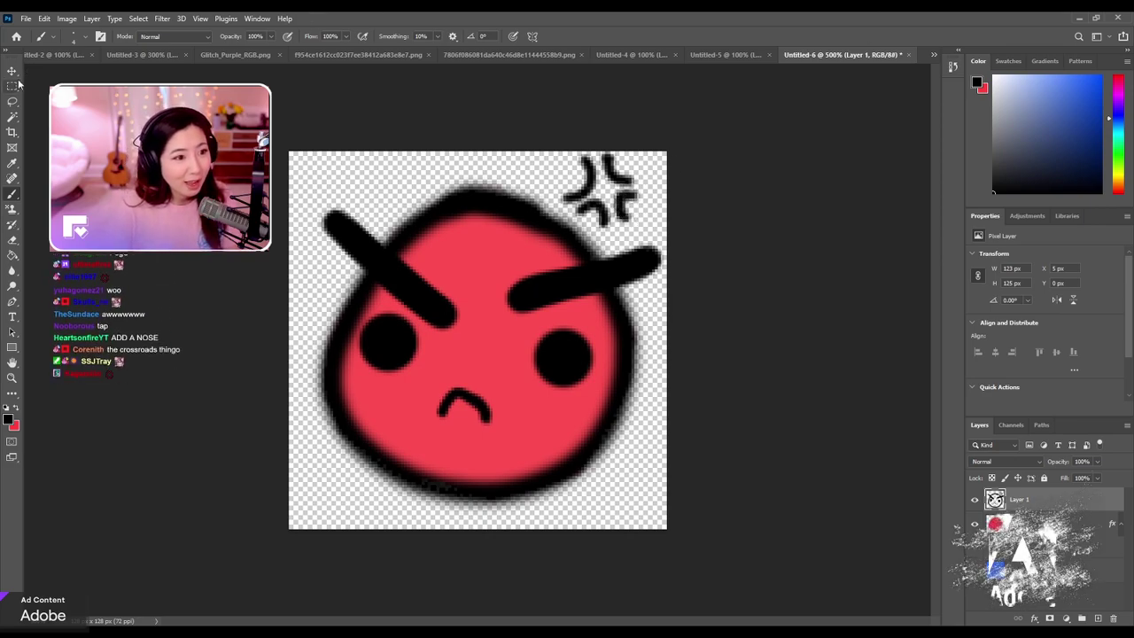
Lasso the anger mark, scale it to about 76% and rotate it about -25°.
key(l)
mouse_move(594, 126)
mouse_down()
mouse_move(541, 168)
mouse_move(590, 240)
mouse_move(620, 124)
mouse_move(563, 202)
mouse_move(637, 141)
mouse_up()
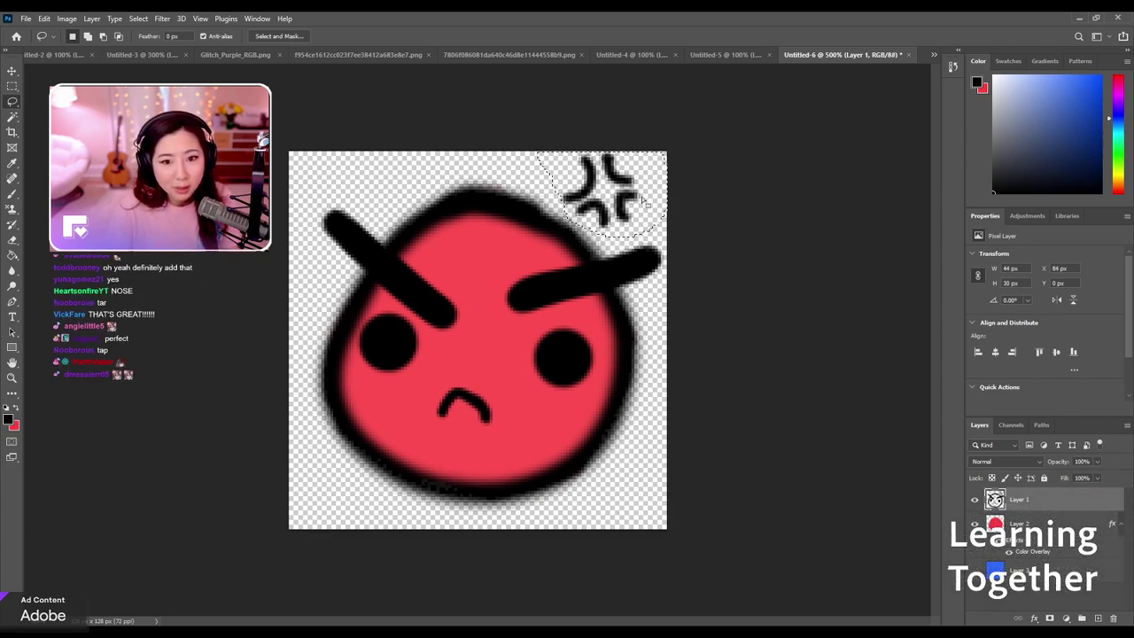
key(ctrl+t)
mouse_move(716, 182)
mouse_down()
mouse_move(708, 131)
mouse_move(639, 134)
mouse_move(625, 167)
mouse_up()
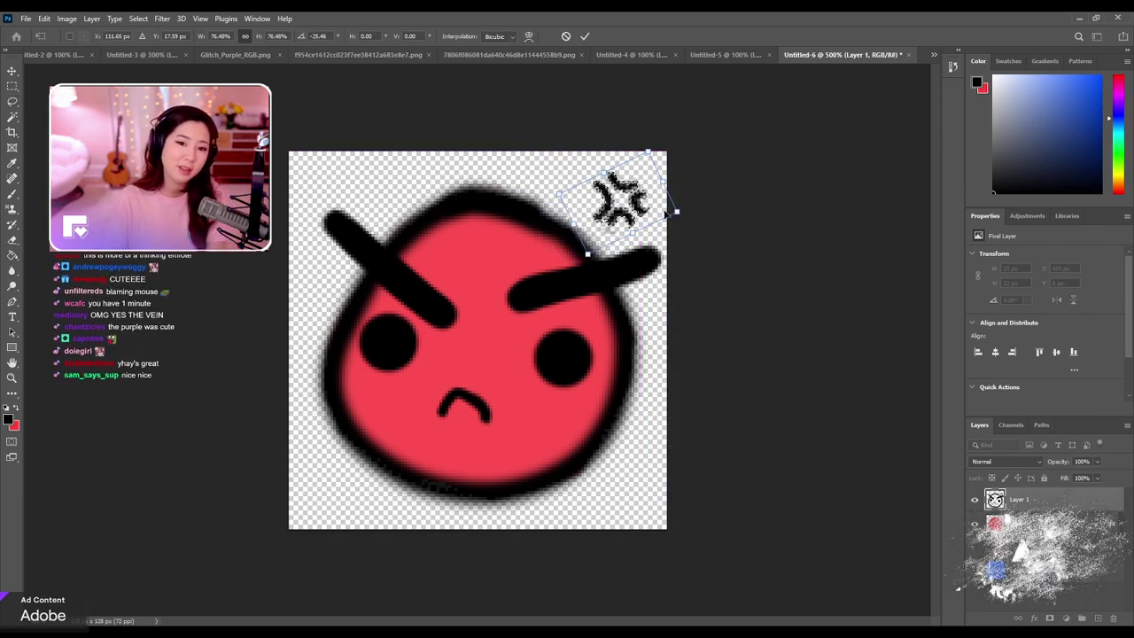
mouse_move(637, 205)
mouse_down()
mouse_move(428, 180)
mouse_move(644, 185)
mouse_up()
key(Return)
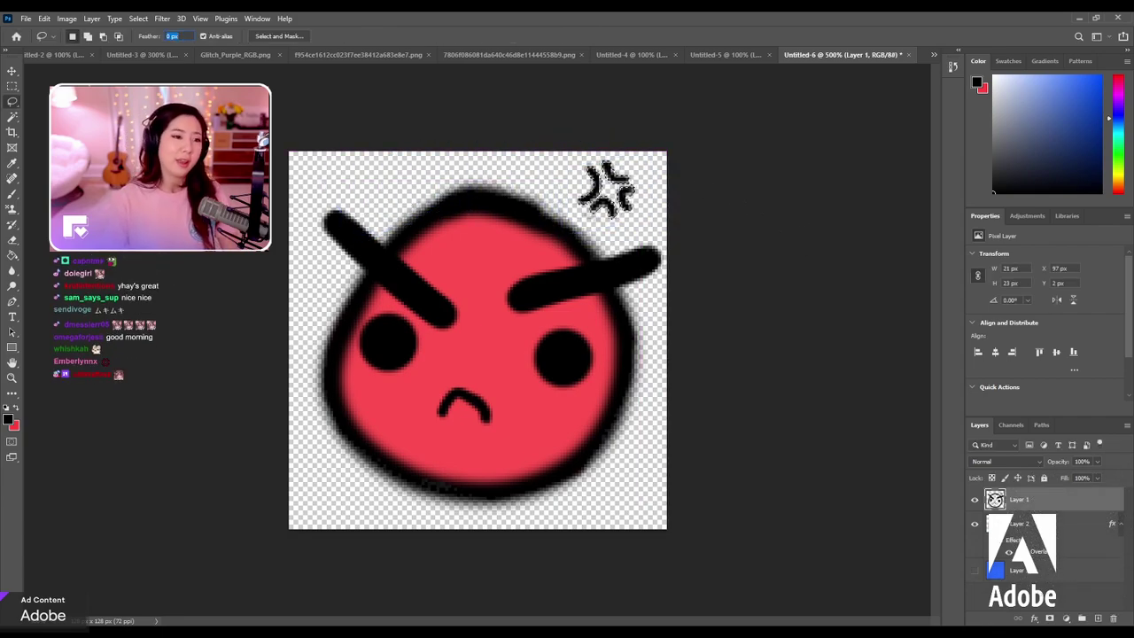
Show the background layer and fill it solid black.
key(m)
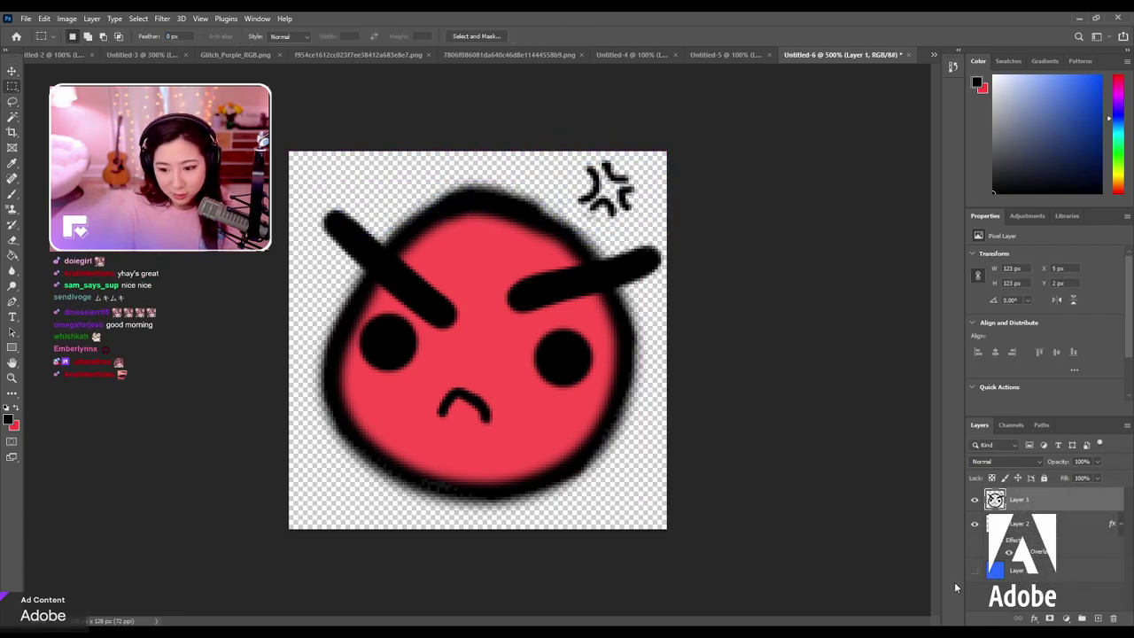
click(974, 572)
click(974, 572)
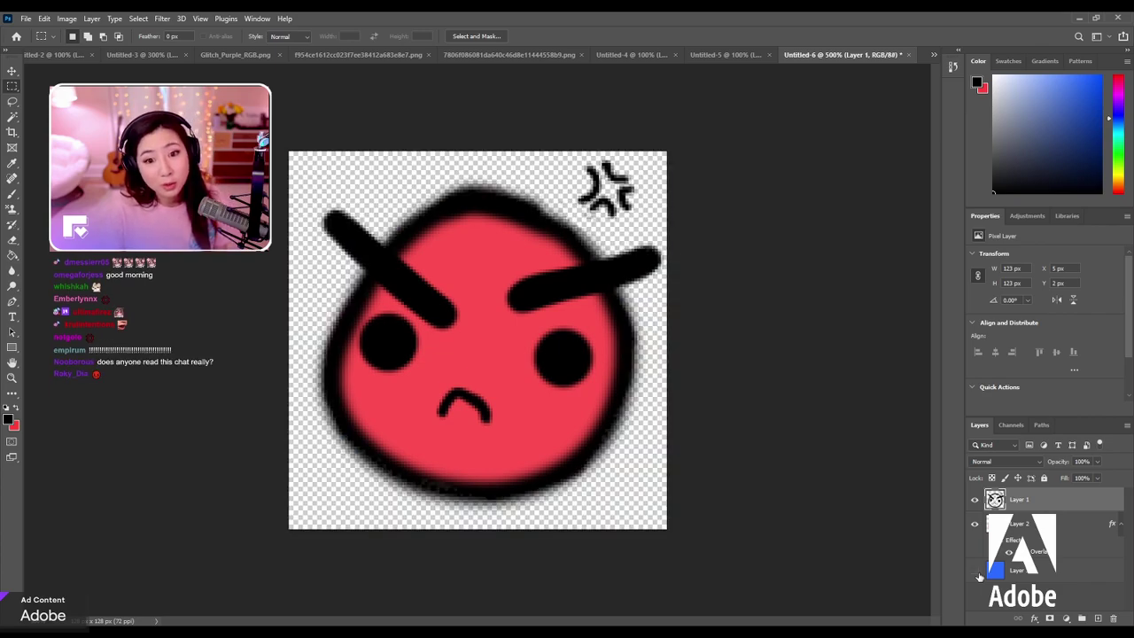
click(974, 571)
click(1043, 569)
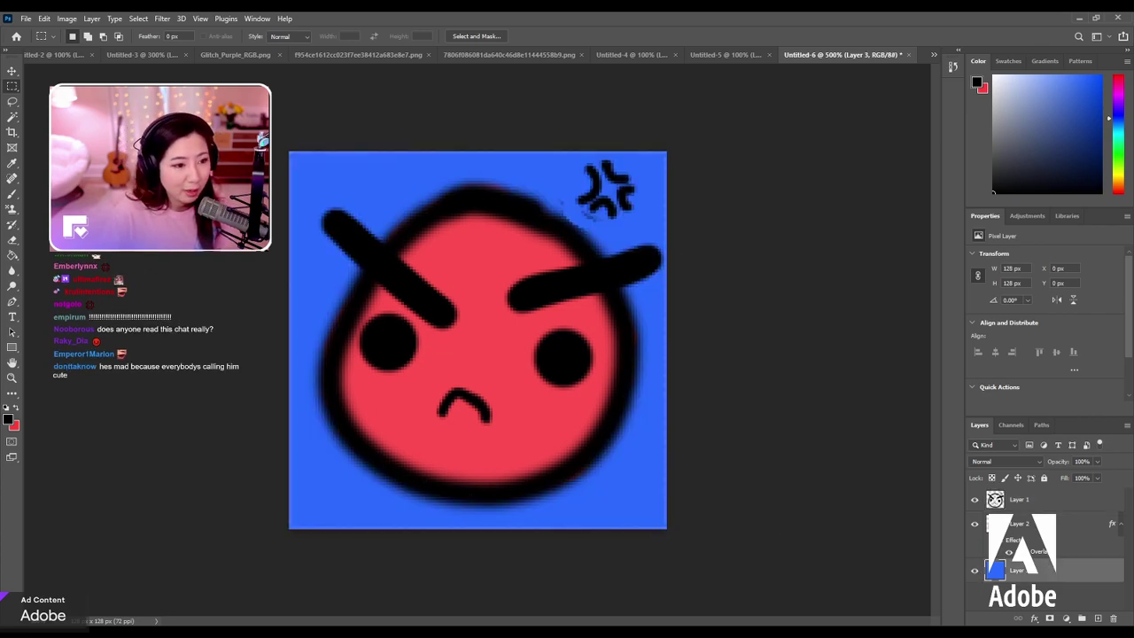
click(14, 194)
drag(292, 301, 660, 306)
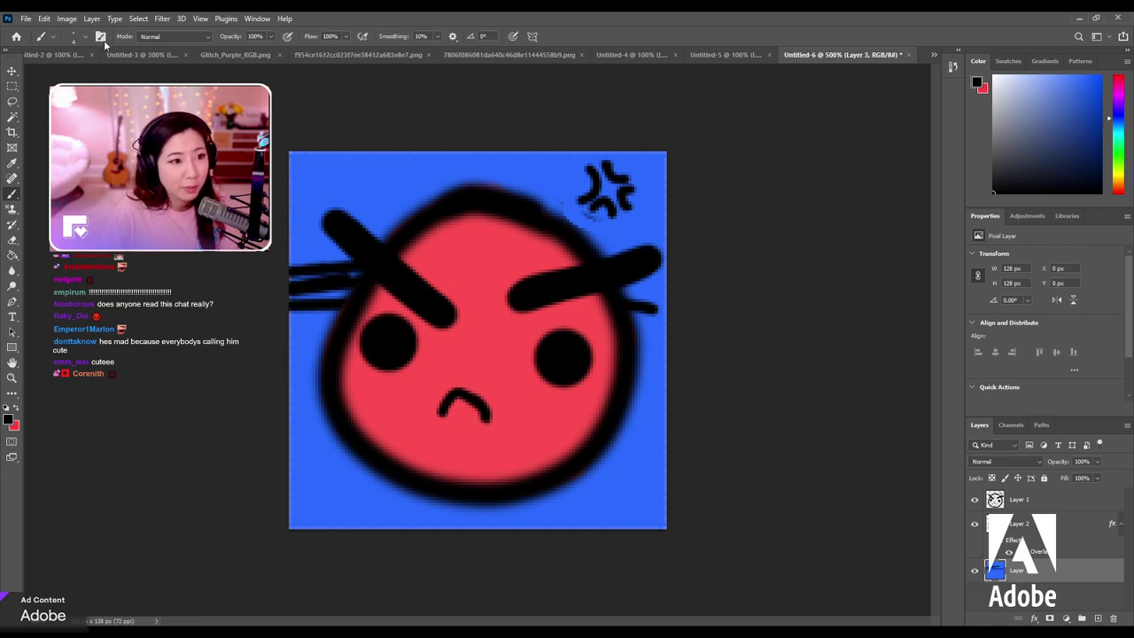
key(bracketright)
key(bracketright)
key(bracketright)
key(bracketright)
key(bracketright)
key(bracketright)
key(bracketright)
key(bracketright)
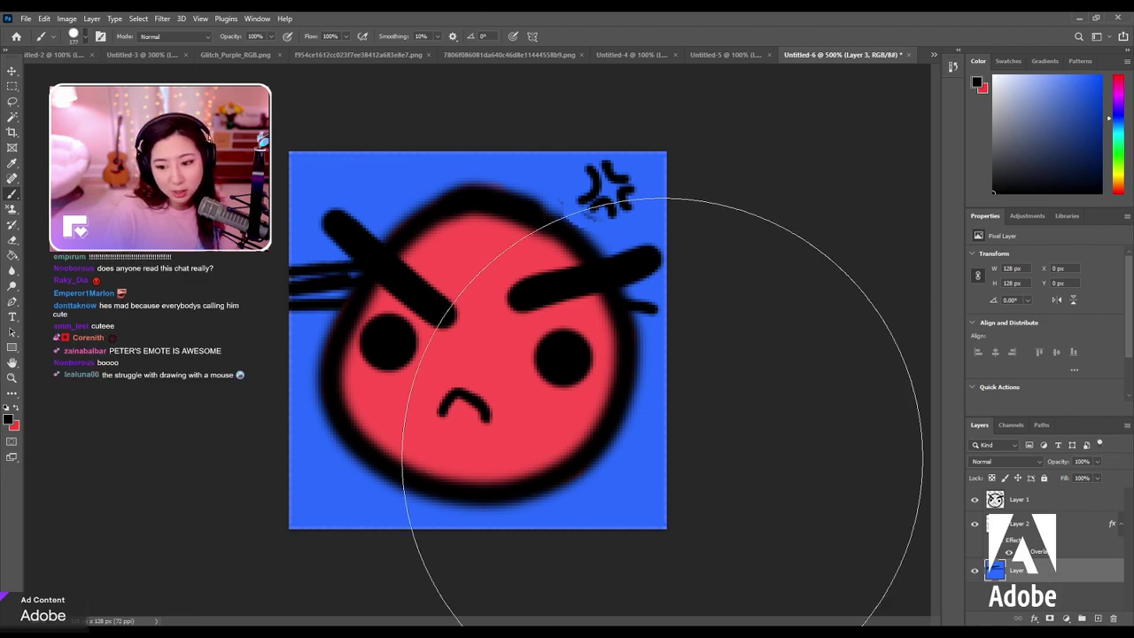
key(alt+BackSpace)
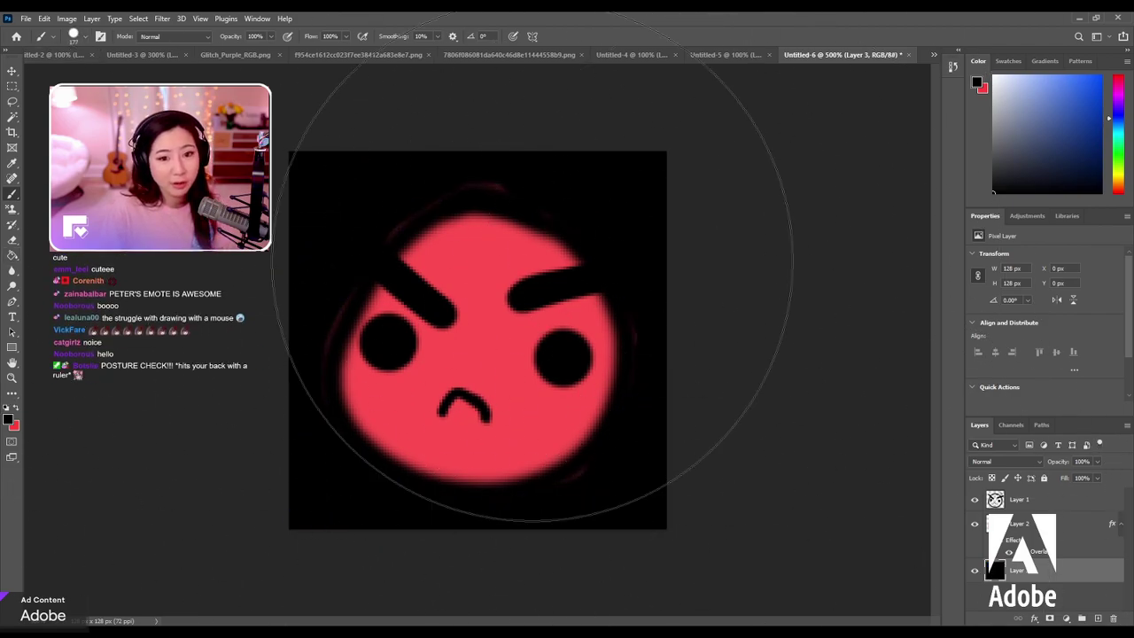
On Layer 2, erase the faint haze at the face's upper left and top right.
click(13, 86)
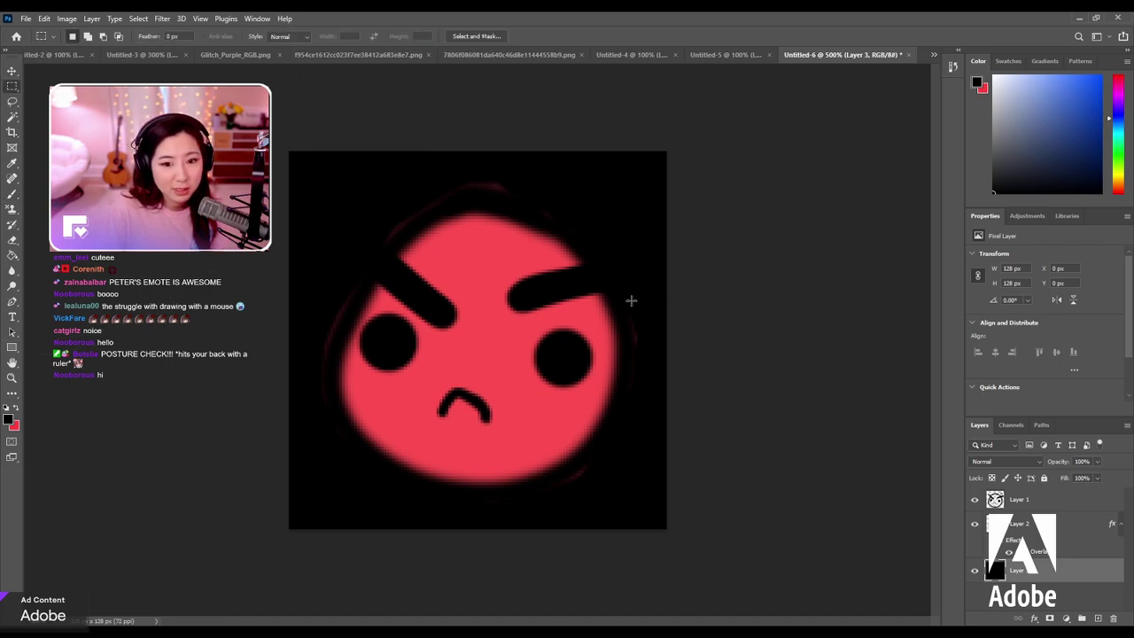
click(13, 239)
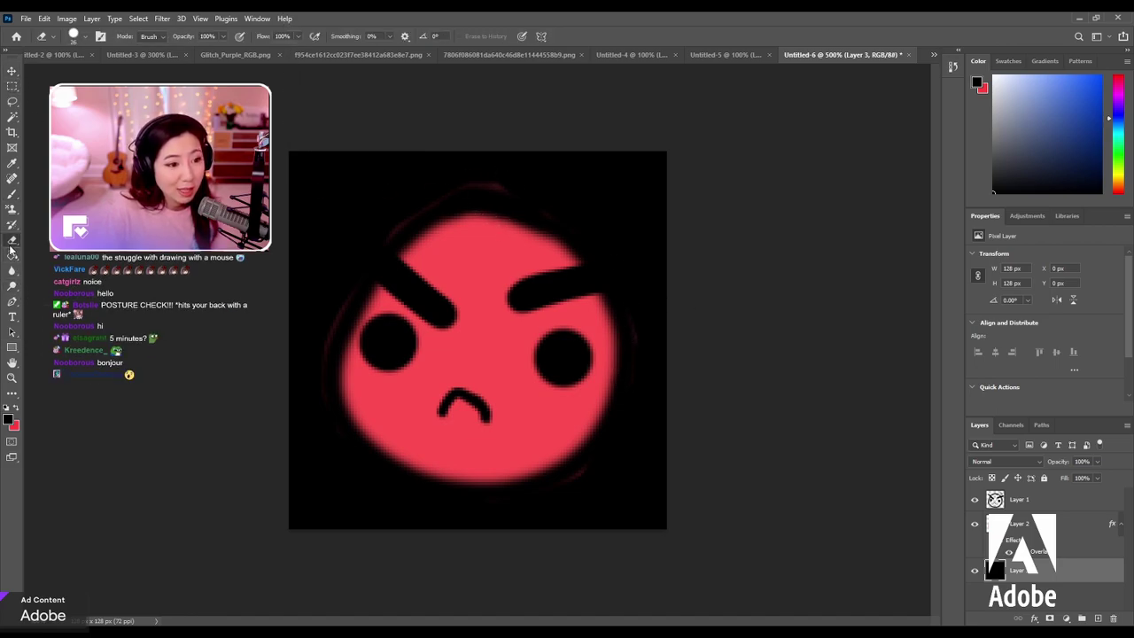
click(1001, 521)
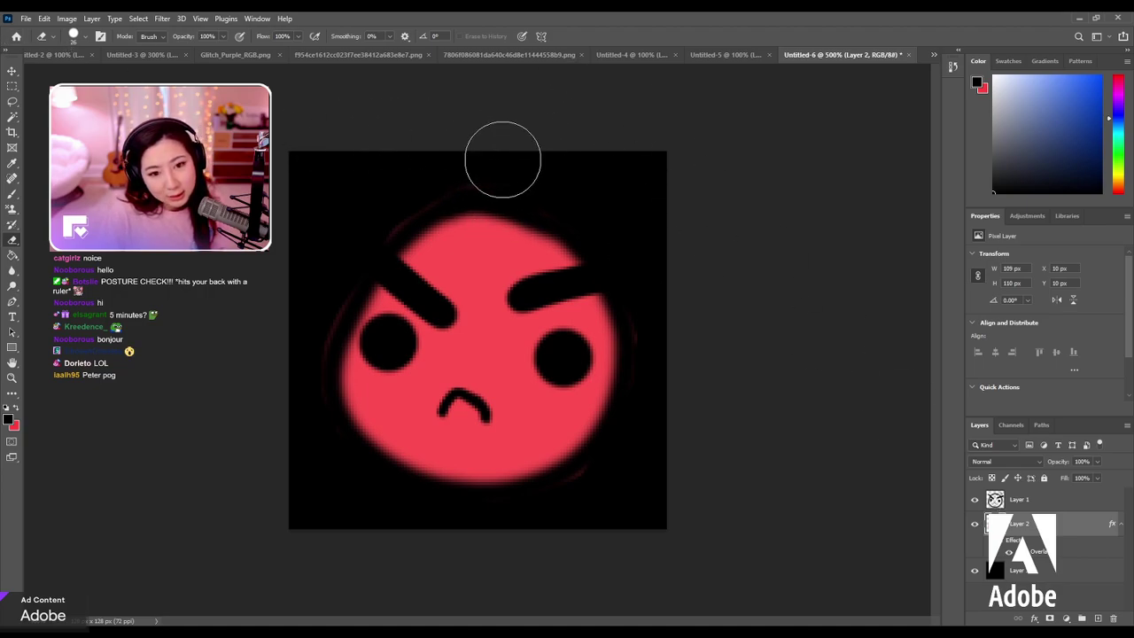
drag(395, 184, 346, 237)
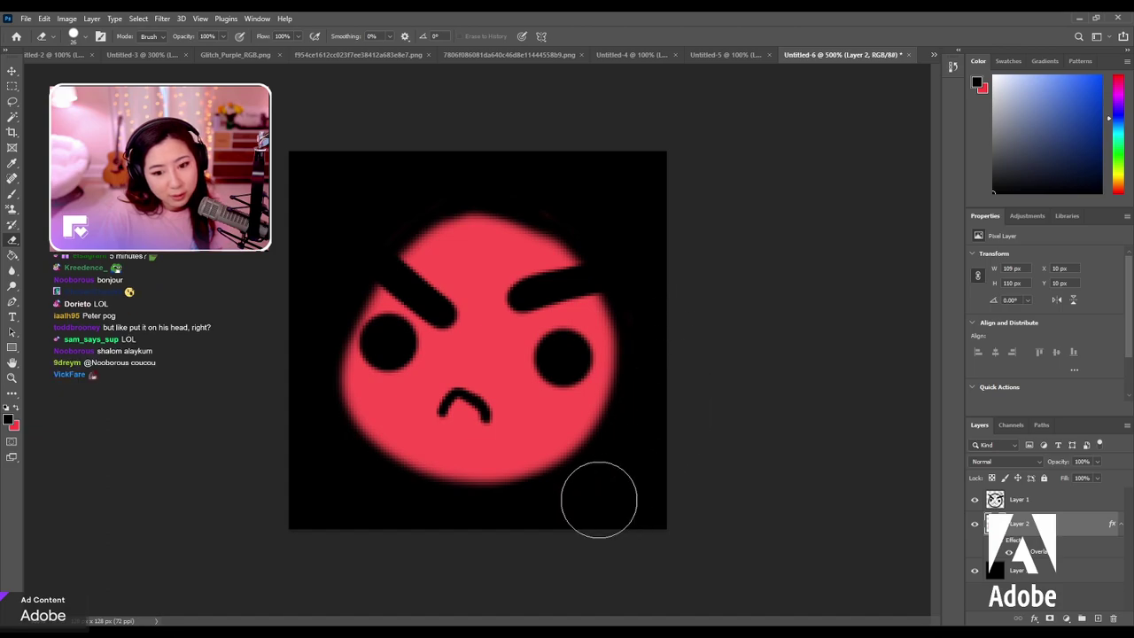
mouse_move(563, 155)
mouse_down()
mouse_move(574, 178)
mouse_move(541, 182)
mouse_up()
Hide the black background layer, leaving transparency.
click(978, 573)
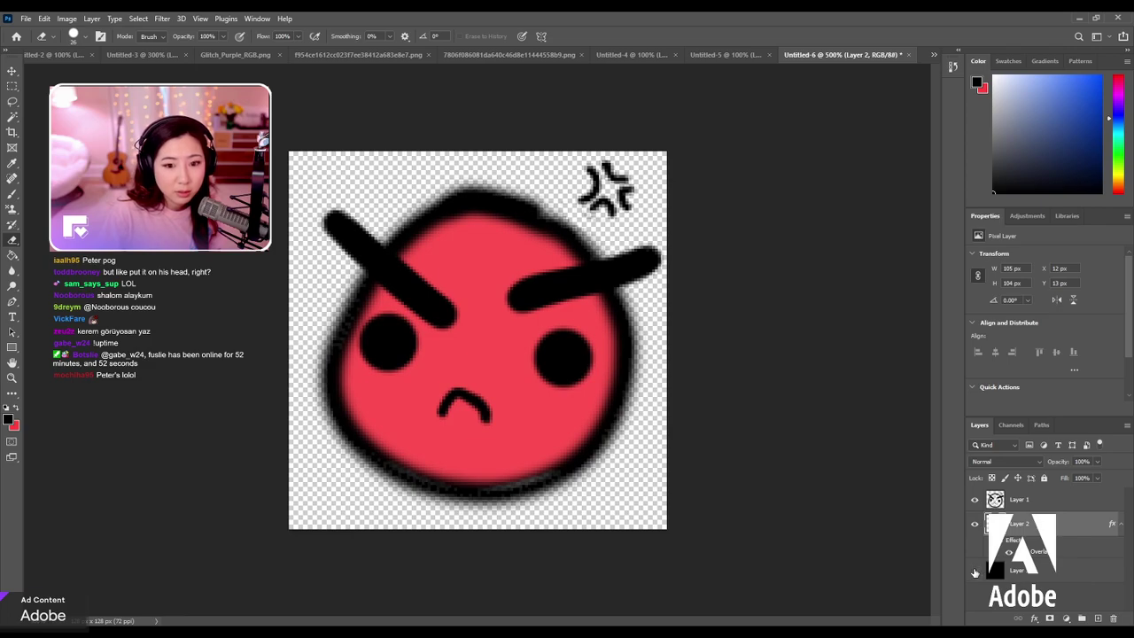
click(978, 573)
click(978, 573)
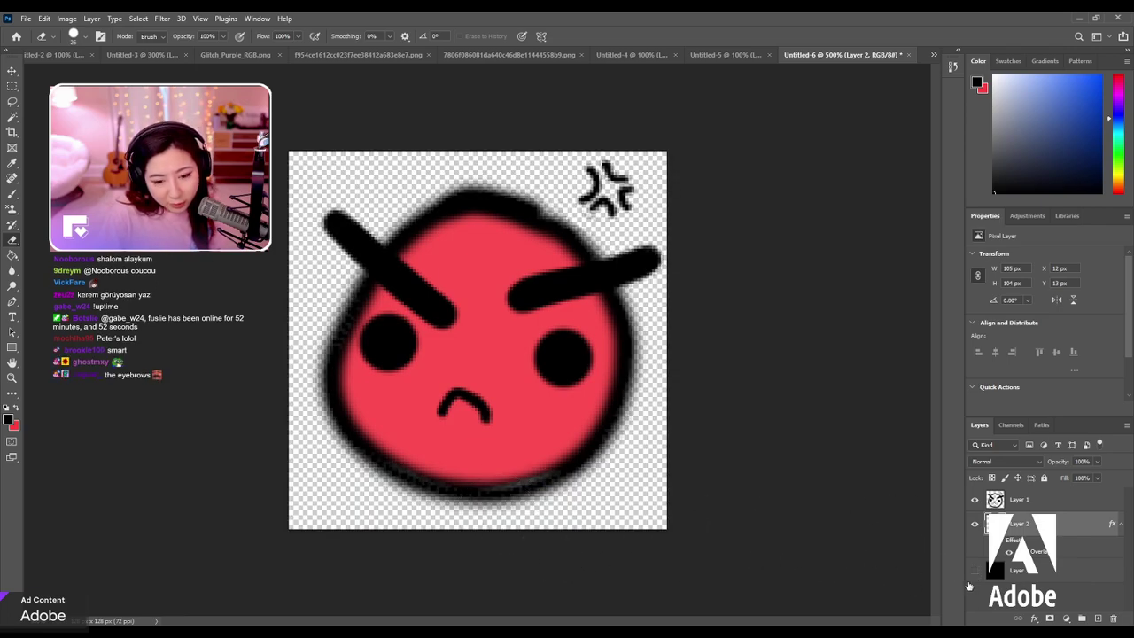
On Layer 1, paint black down the face's left edge with a size-20 brush.
click(1010, 501)
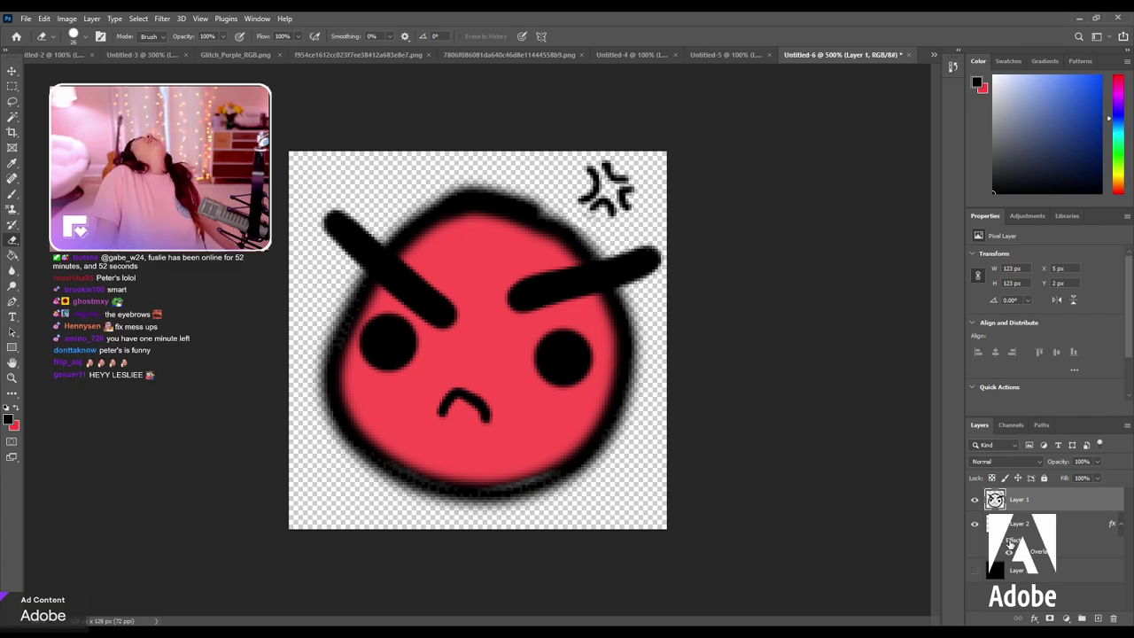
click(12, 194)
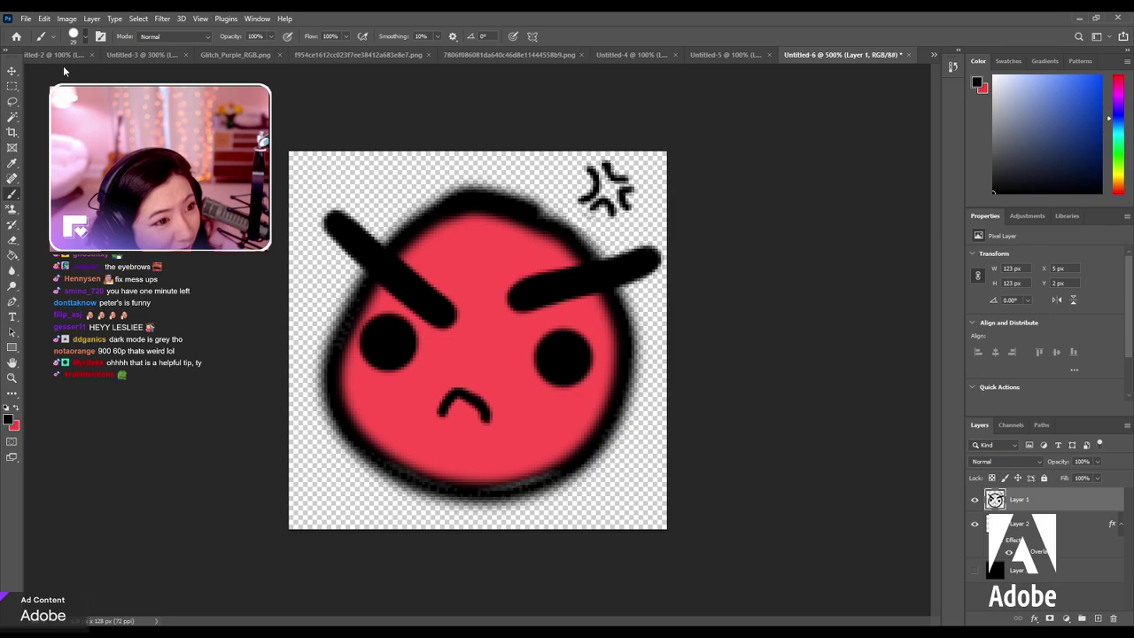
key(bracketleft)
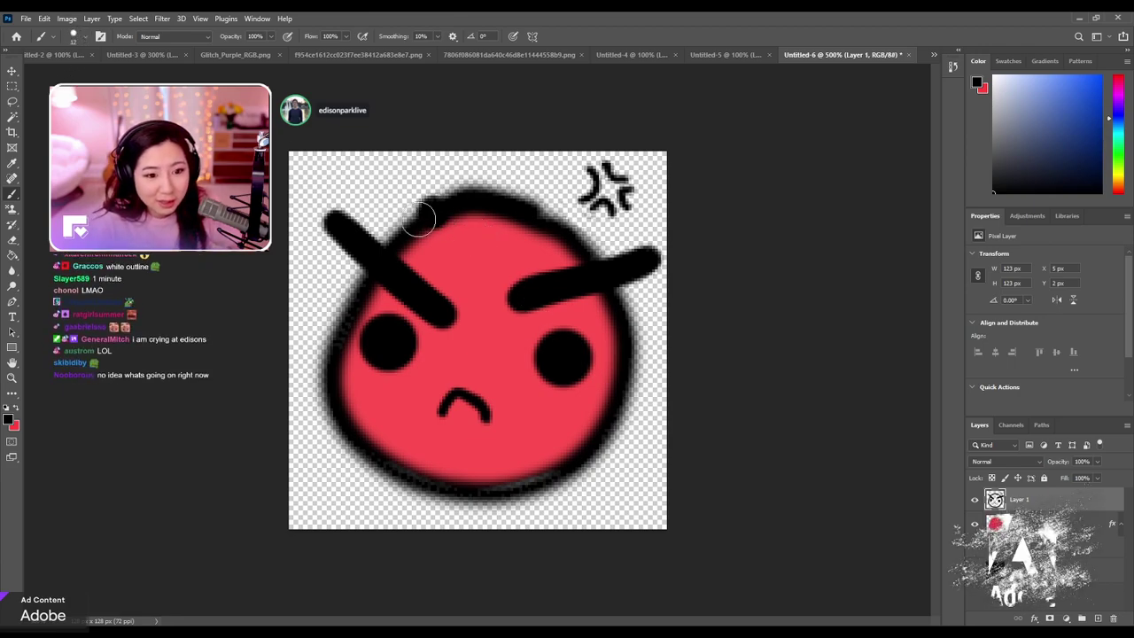
drag(356, 246, 346, 381)
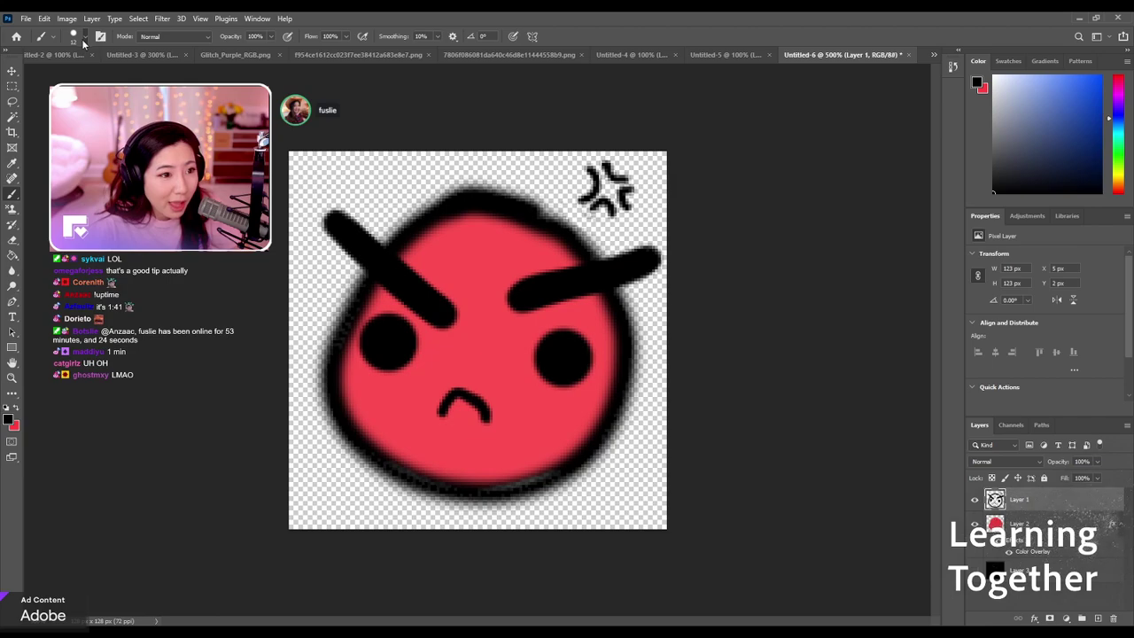
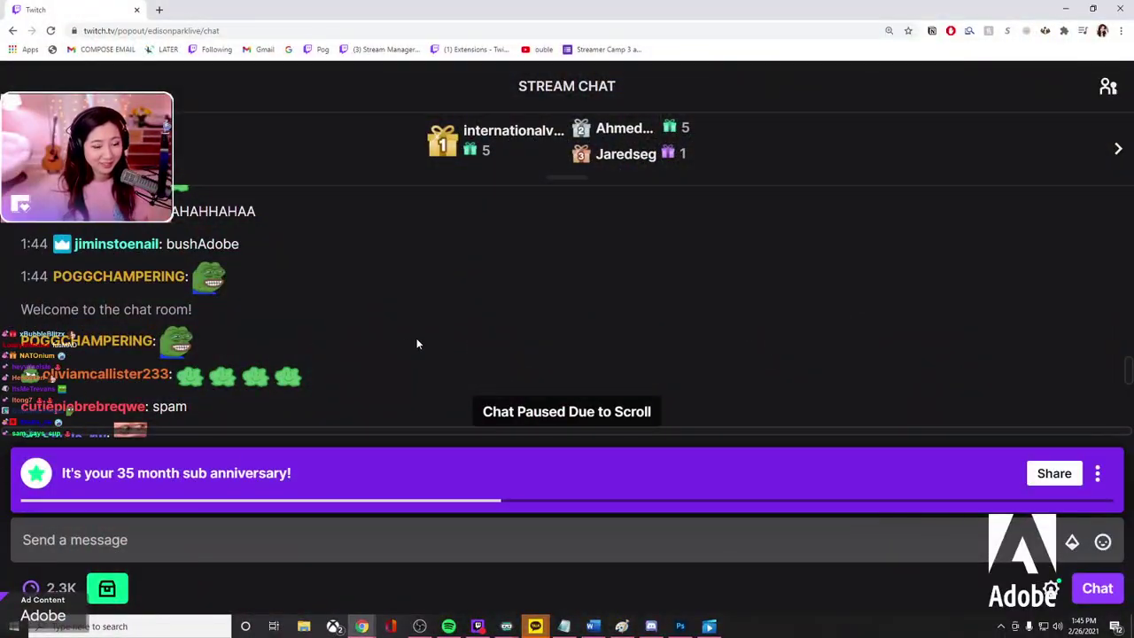
Zoom in the Twitch chat page and post the bushAdobe emote as a message.
key(ctrl+plus)
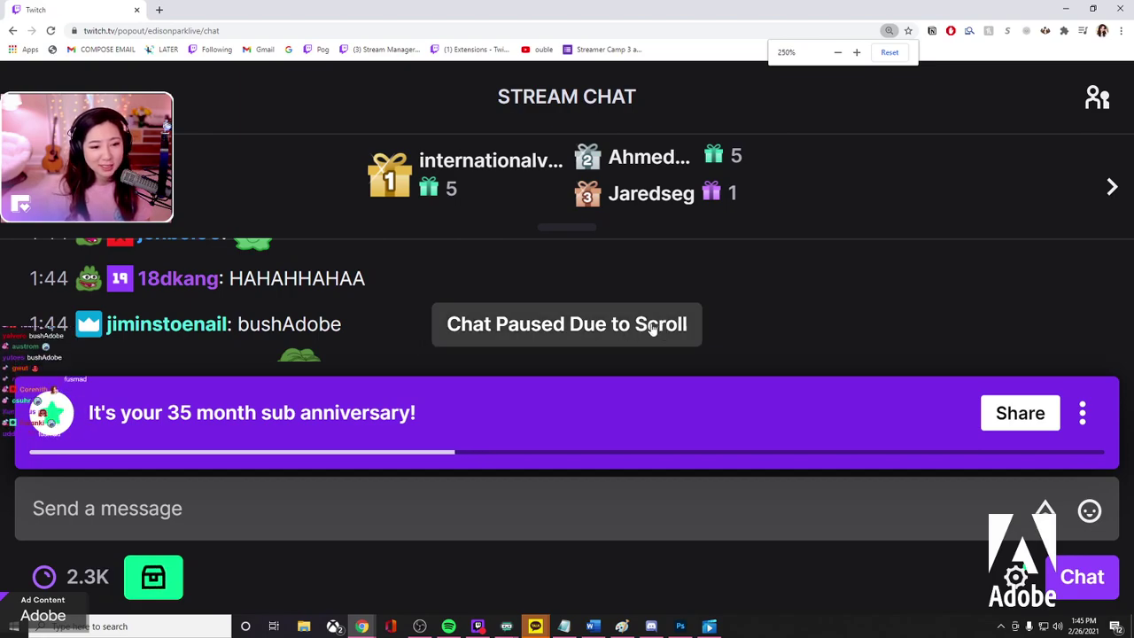
mouse_move(248, 292)
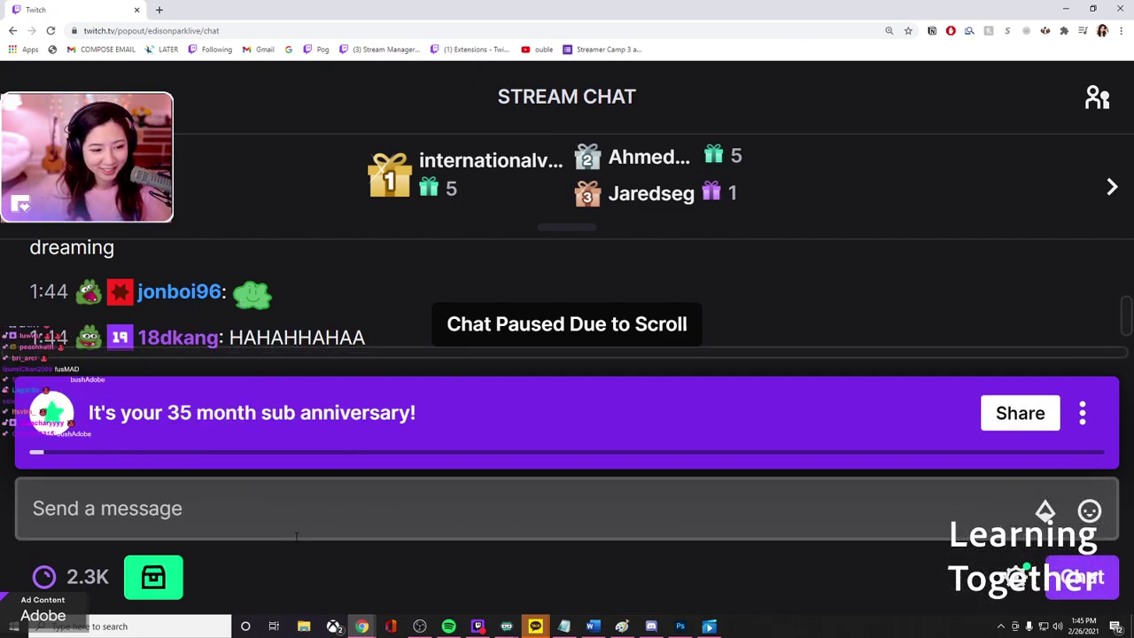
click(372, 508)
text(bushAdobe)
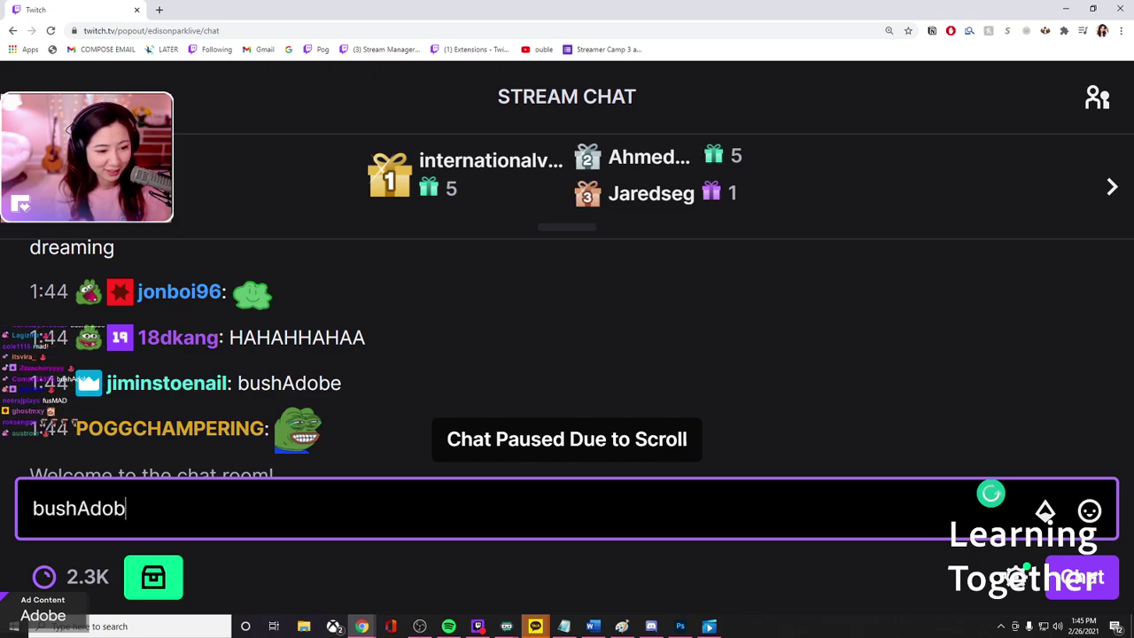
key(Return)
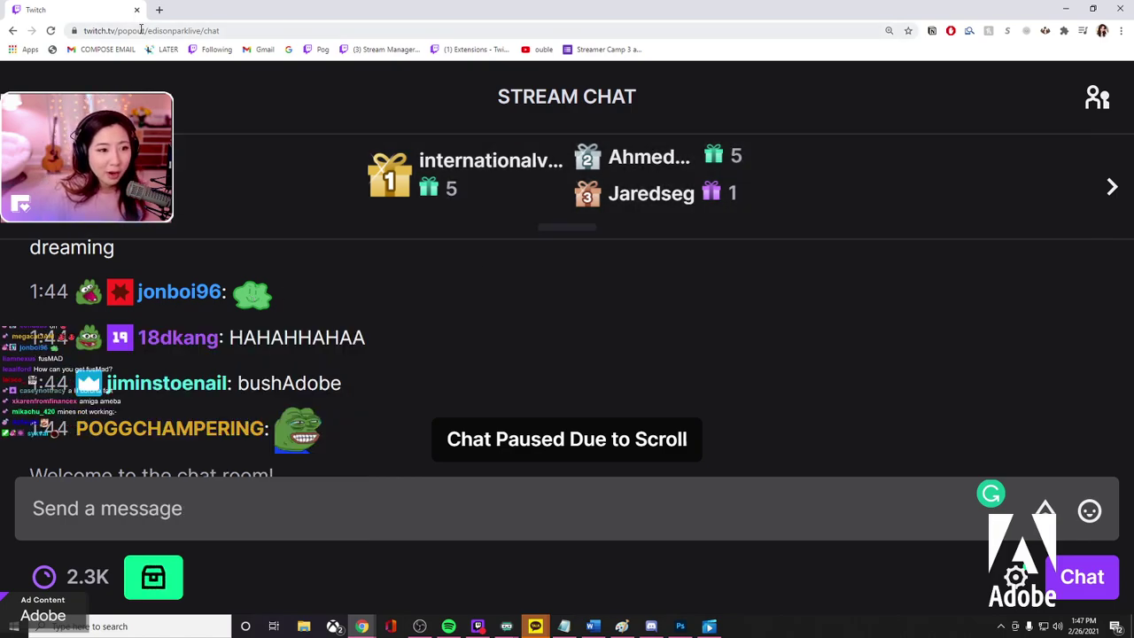
Load the peterparktv popout chat by editing the page address, then scroll through its messages.
double_click(196, 30)
text(pout/pete)
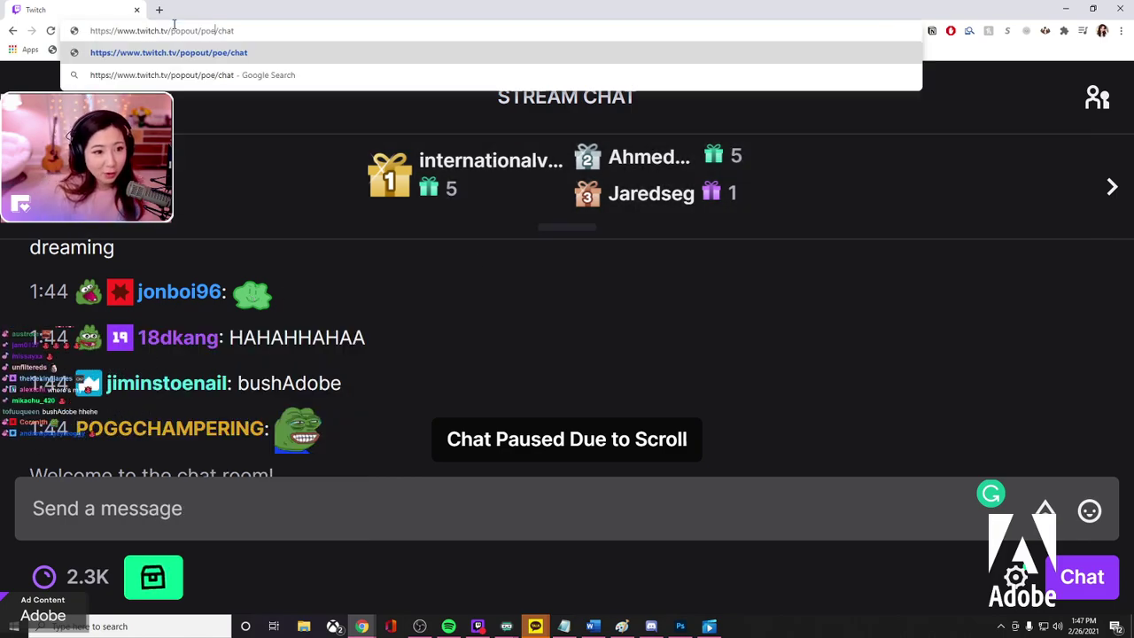
text(rparktv)
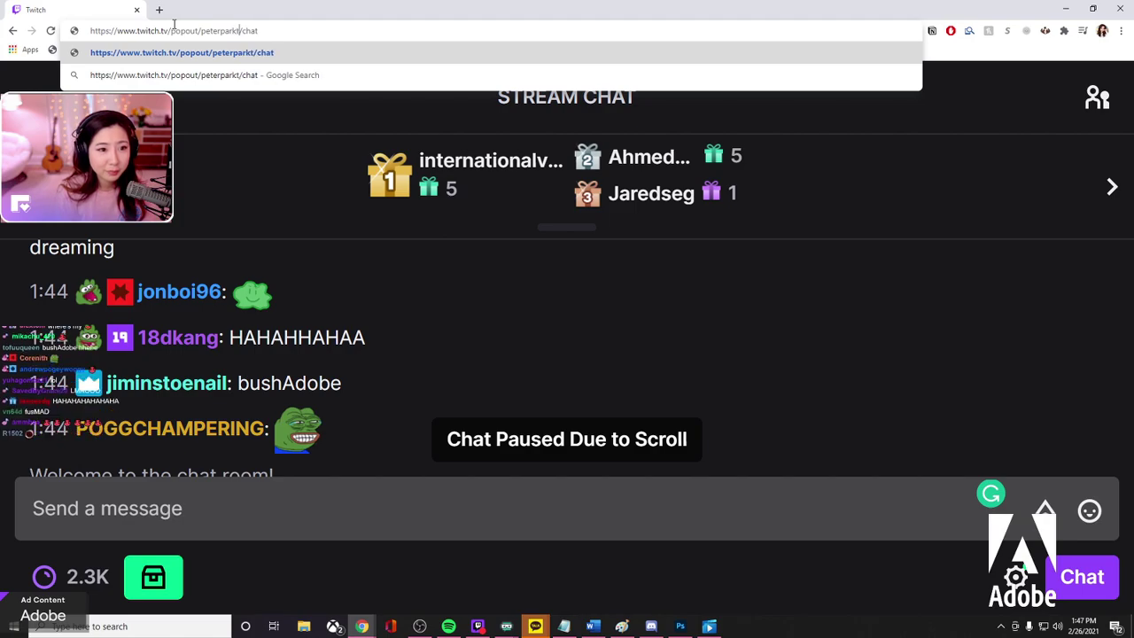
key(Return)
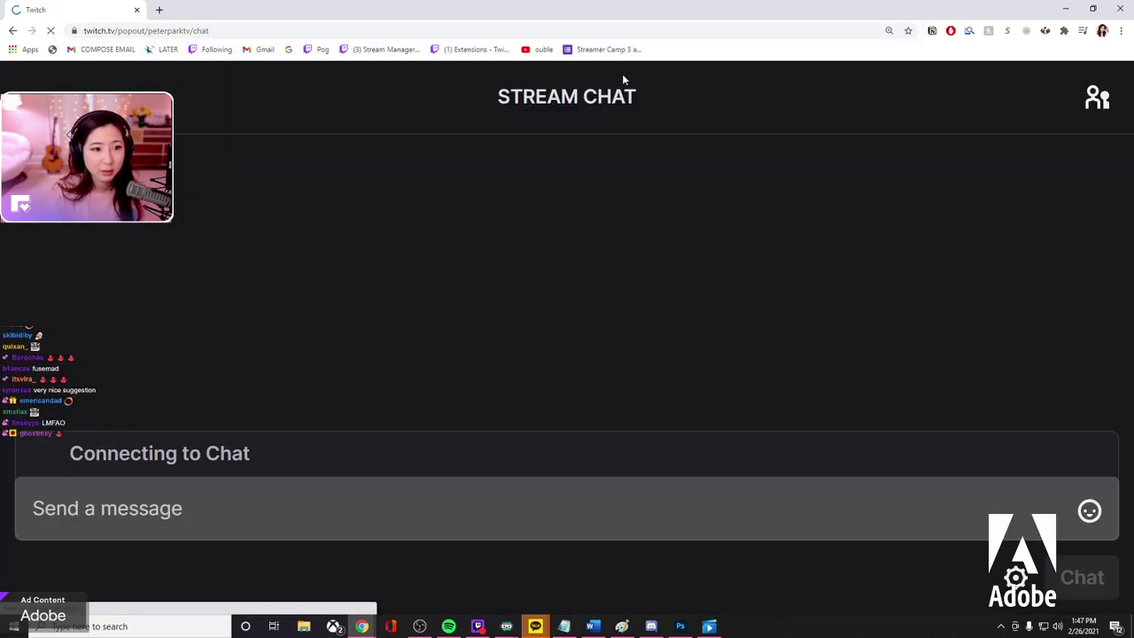
scroll(578, 289, up, 5)
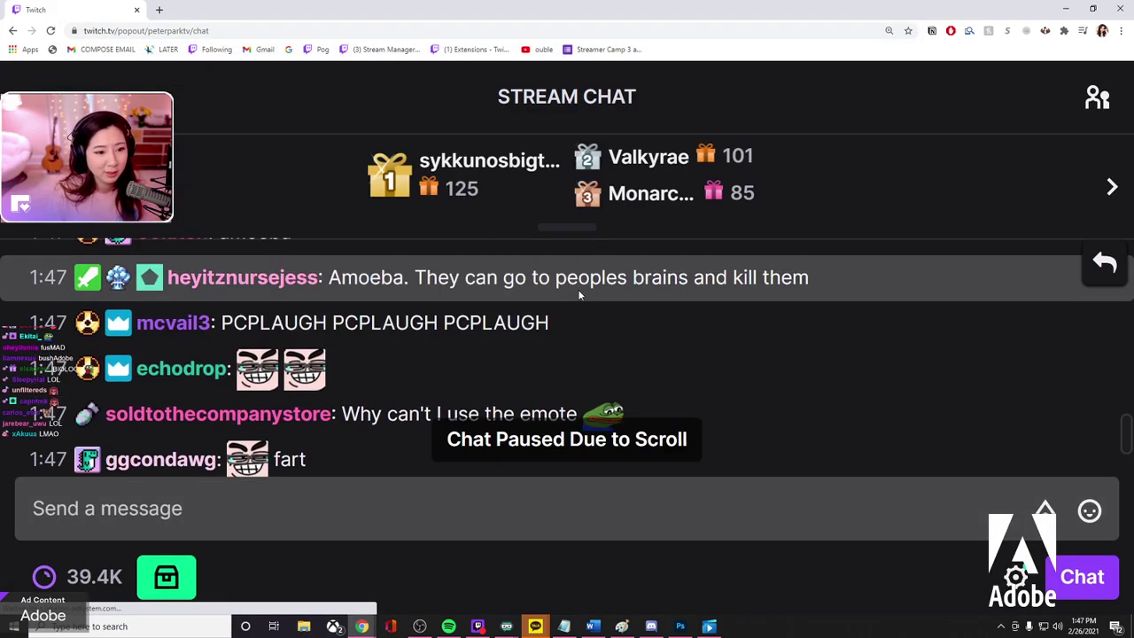
mouse_move(283, 295)
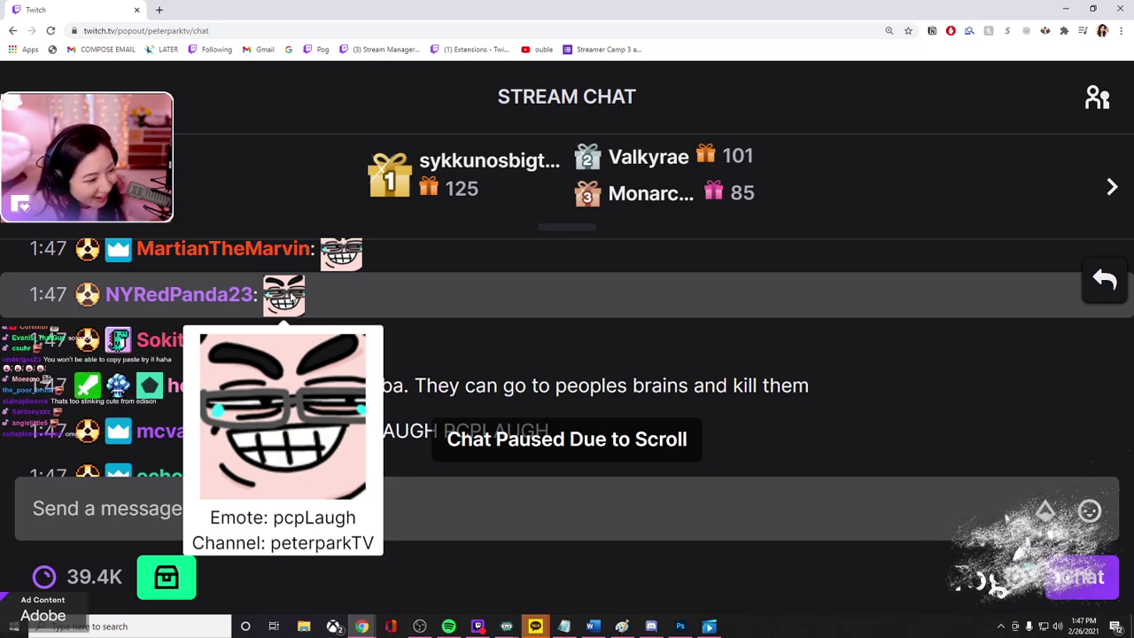
scroll(461, 314, down, 5)
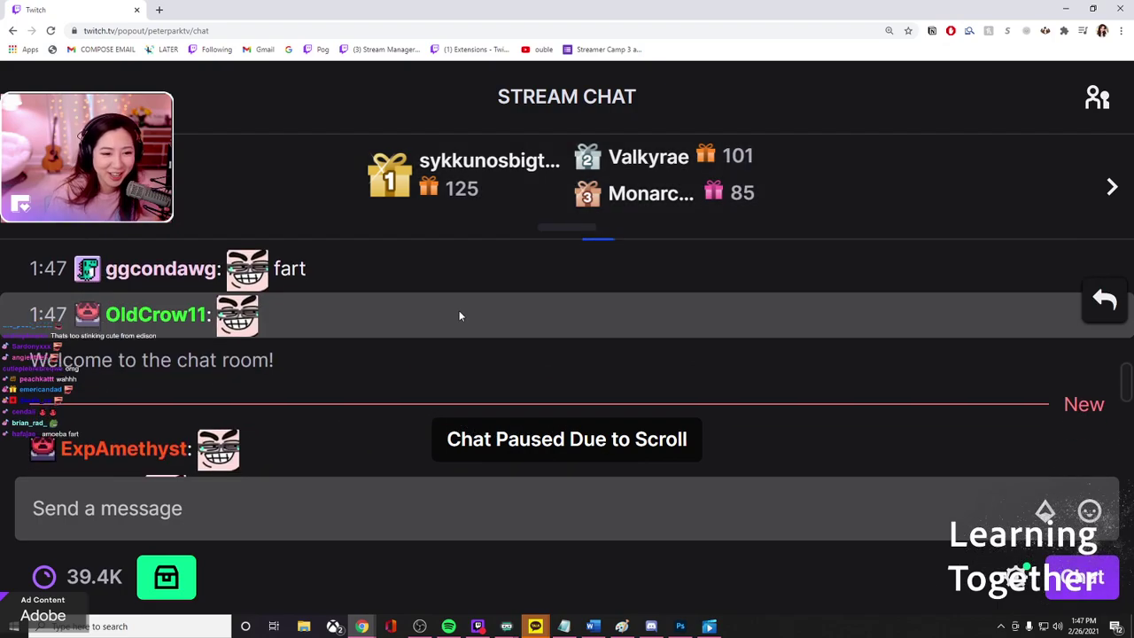
mouse_move(237, 409)
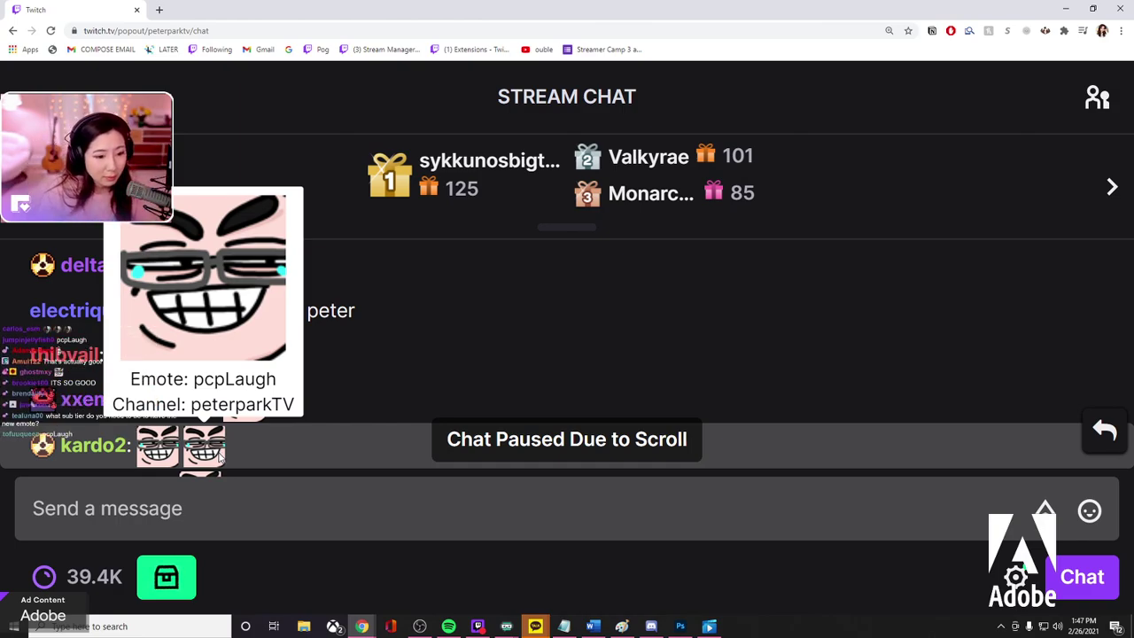
scroll(464, 357, down, 3)
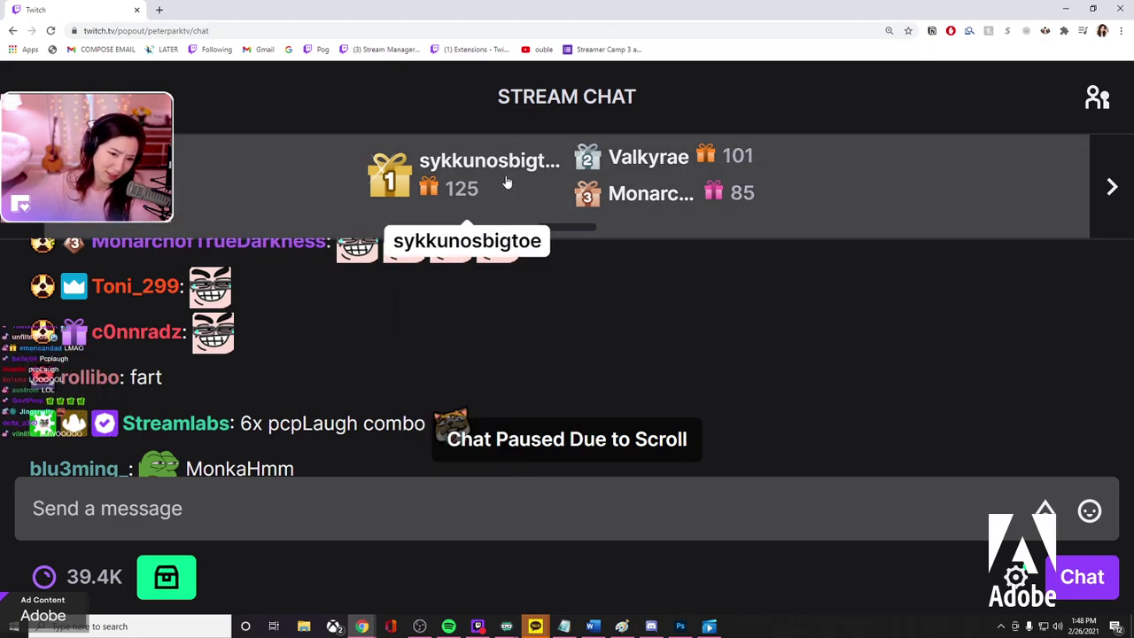
mouse_move(622, 626)
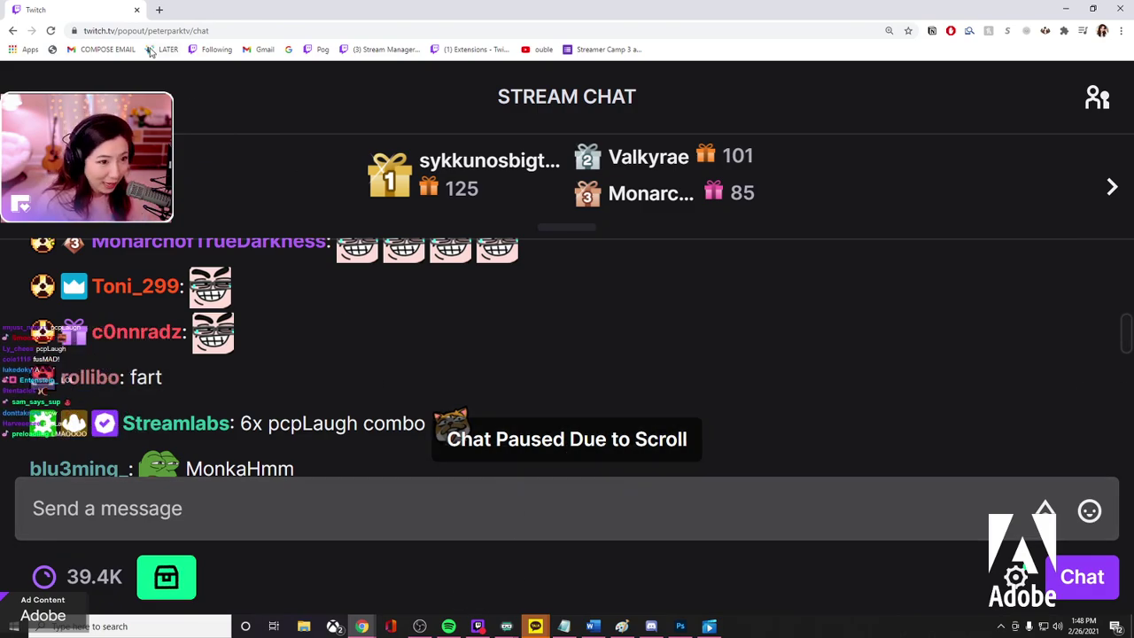
Replace the channel name in the address with fuslie and load that popout chat.
click(192, 32)
double_click(195, 32)
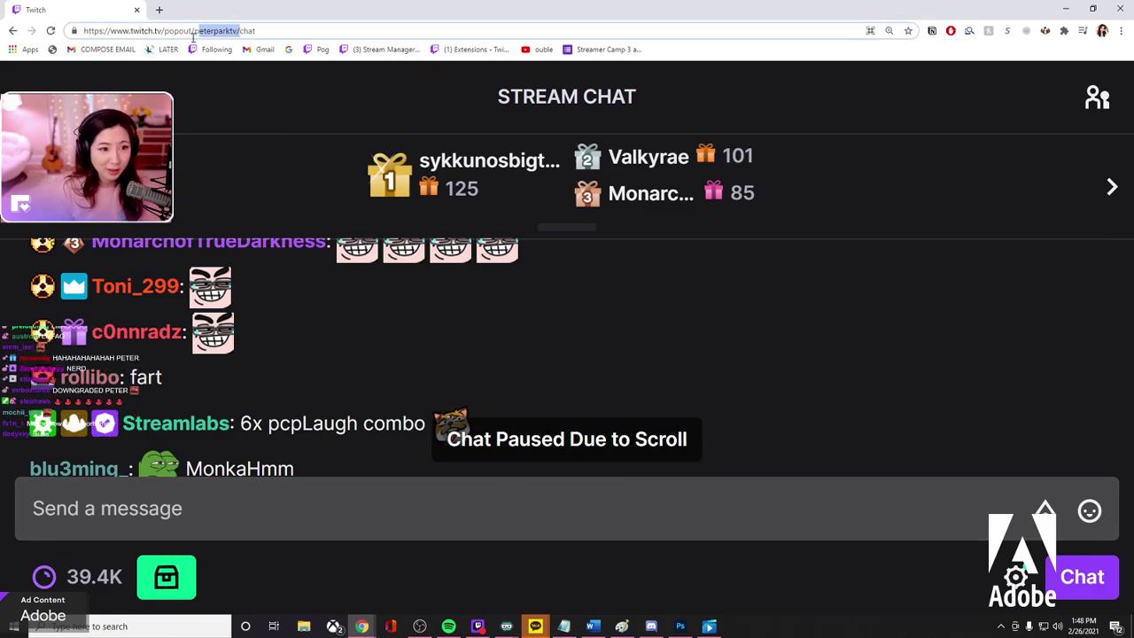
click(211, 31)
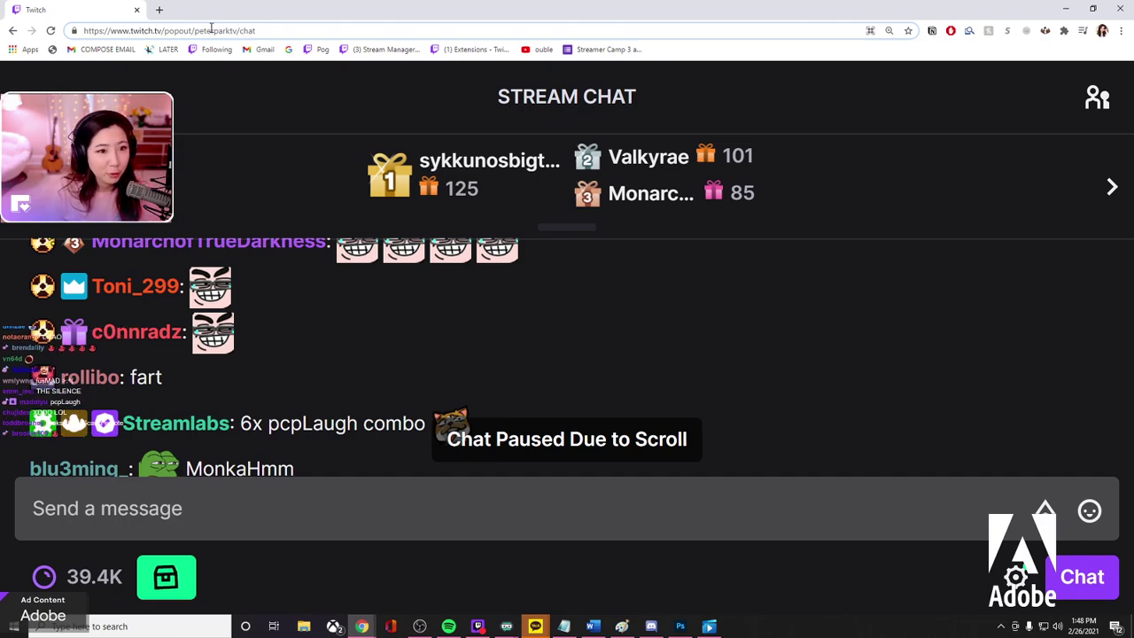
double_click(214, 30)
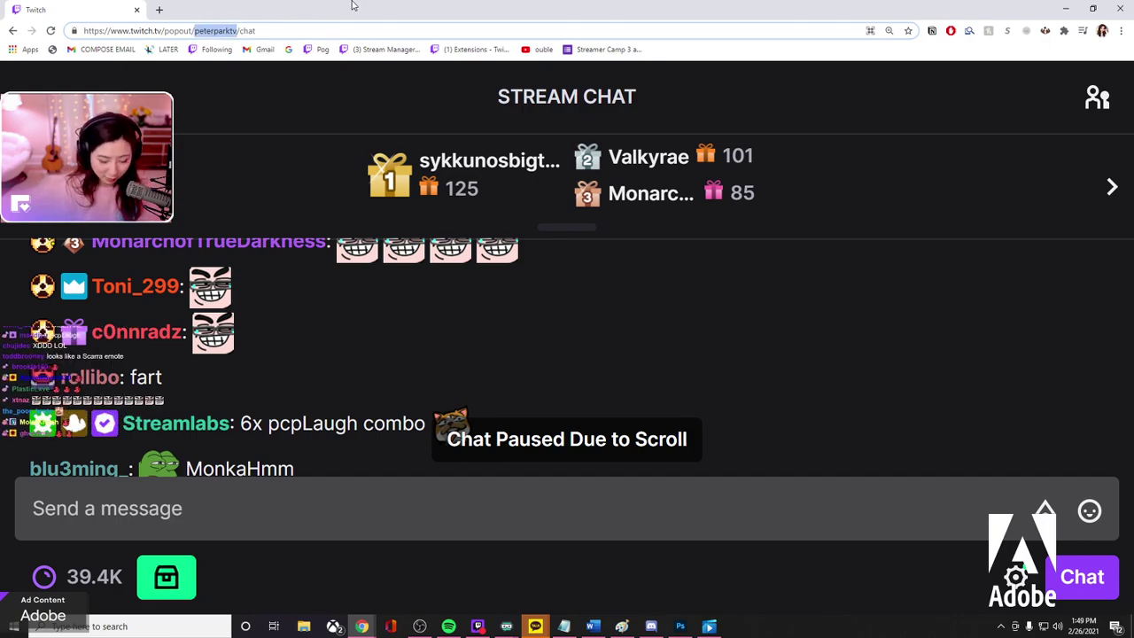
text(fuslie)
key(Return)
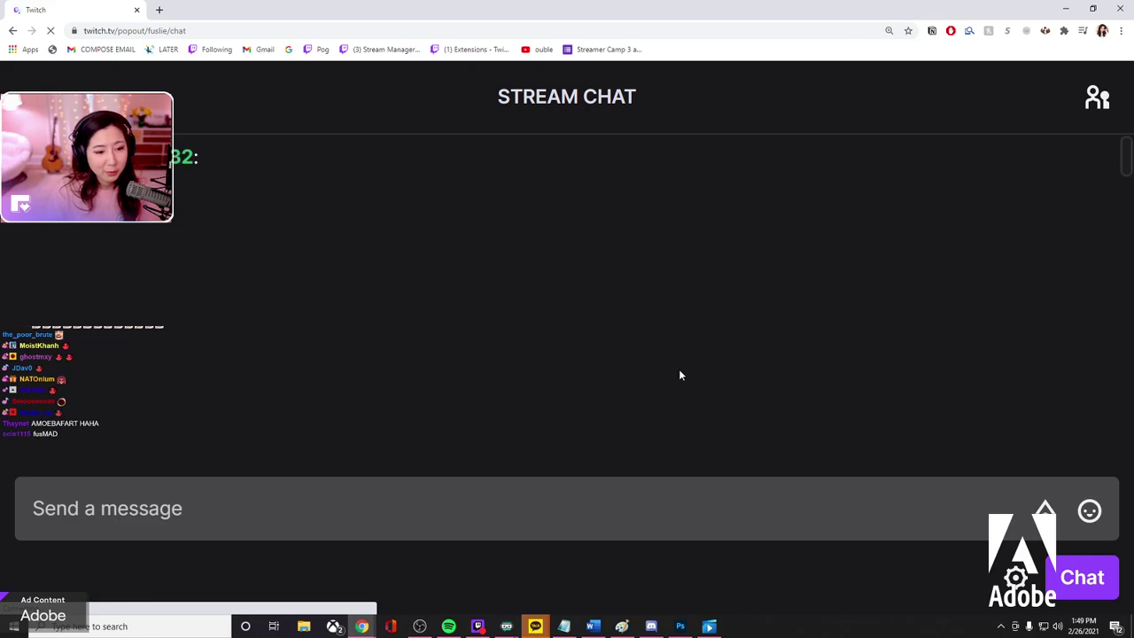
scroll(709, 341, up, 5)
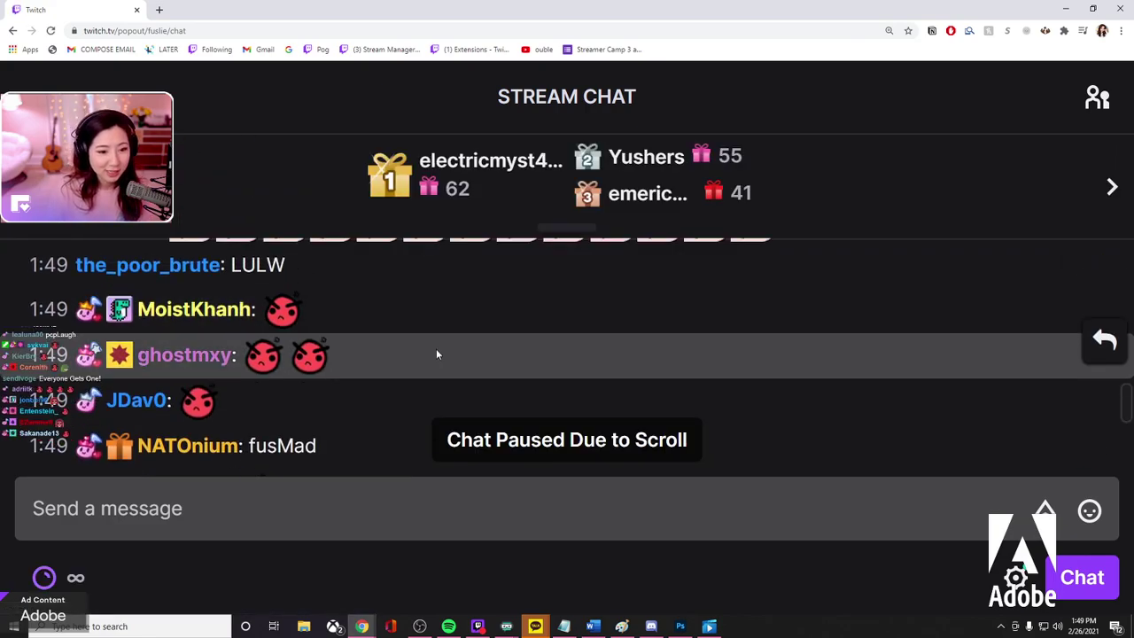
mouse_move(310, 351)
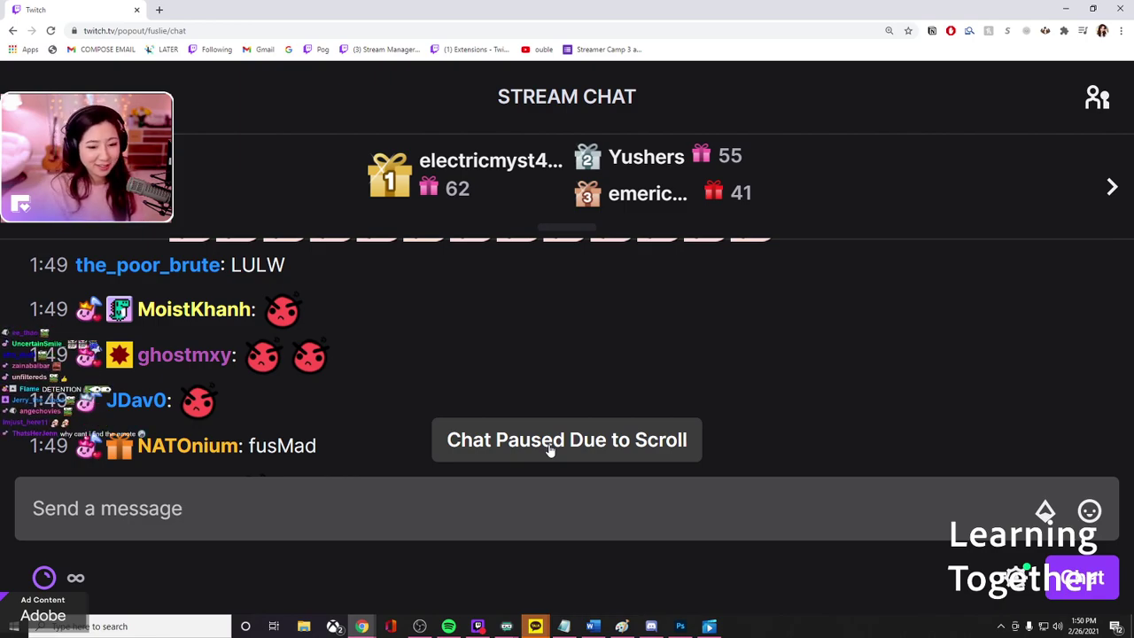
Jump the chat to the newest messages and scroll through them.
click(550, 443)
scroll(483, 372, up, 5)
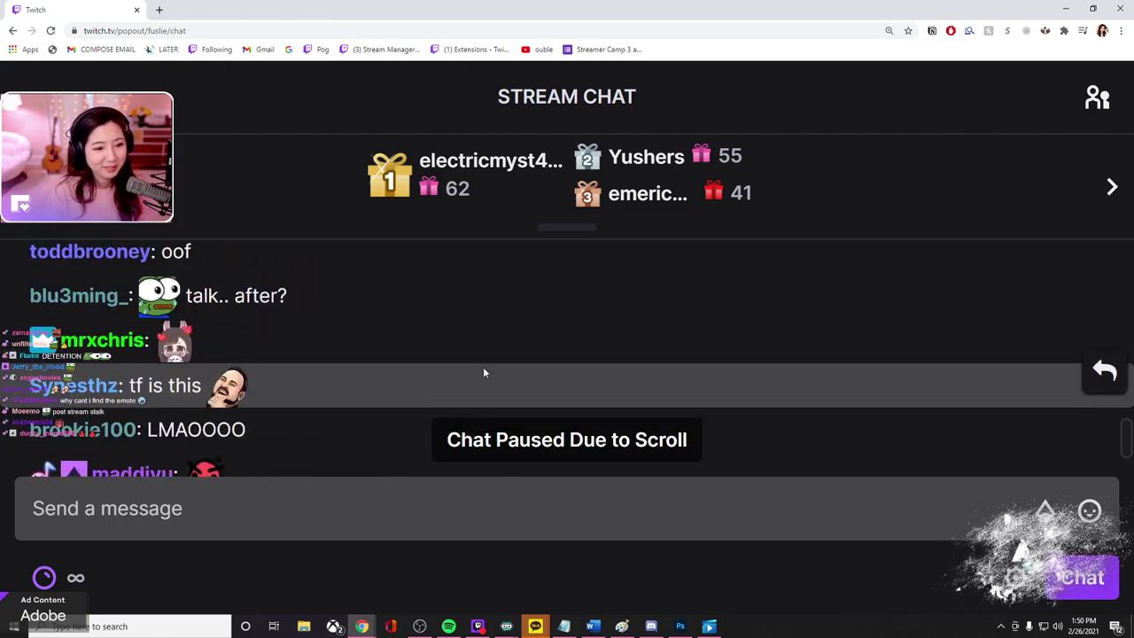
scroll(483, 372, down, 3)
mouse_move(324, 449)
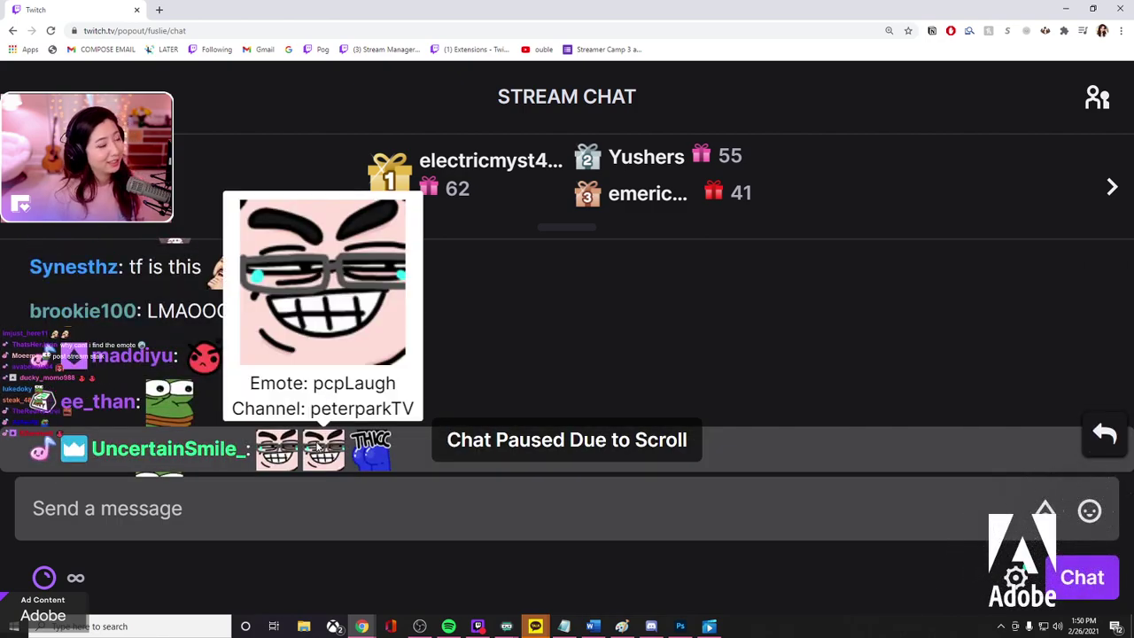
scroll(586, 381, down, 3)
scroll(561, 364, up, 2)
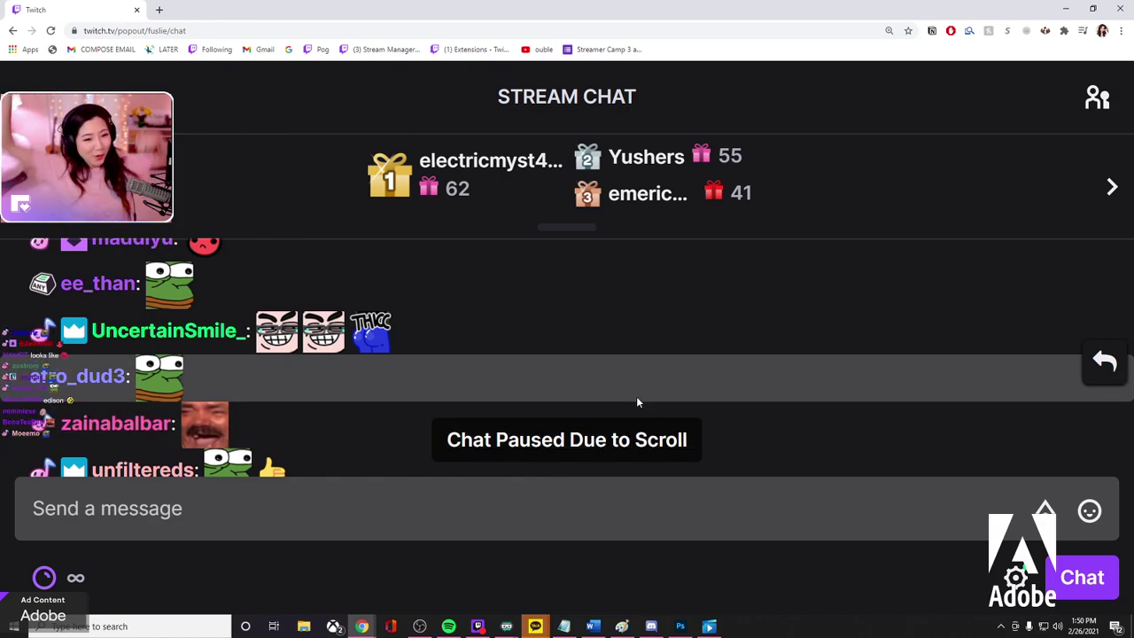
scroll(611, 443, down, 1)
scroll(453, 414, down, 10)
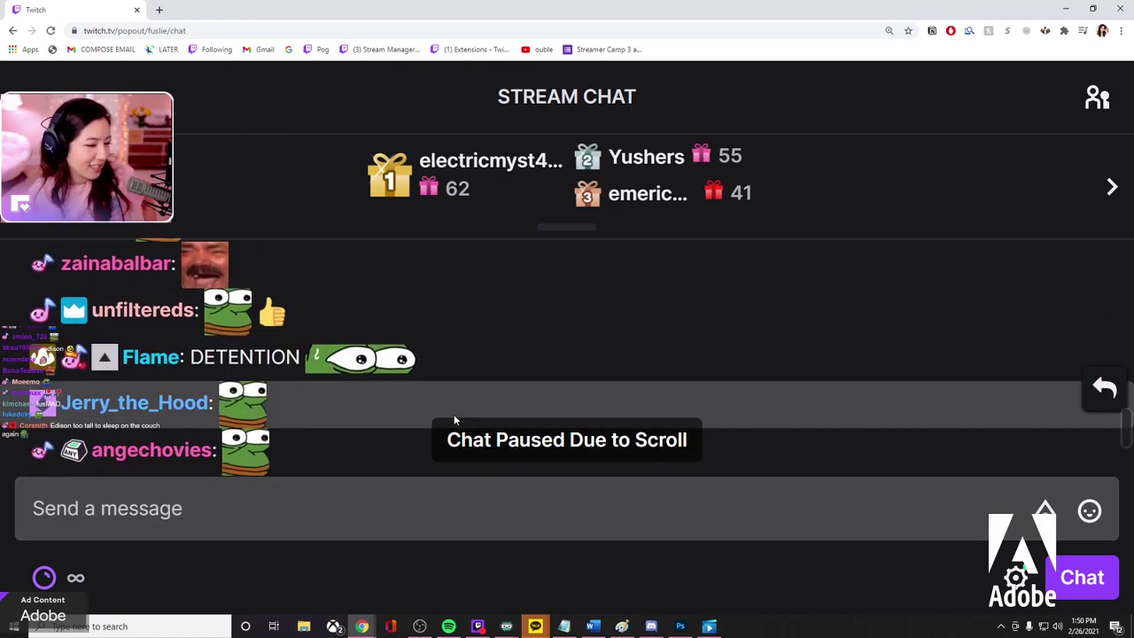
Send the bushAdobe emote message in the chat.
click(496, 496)
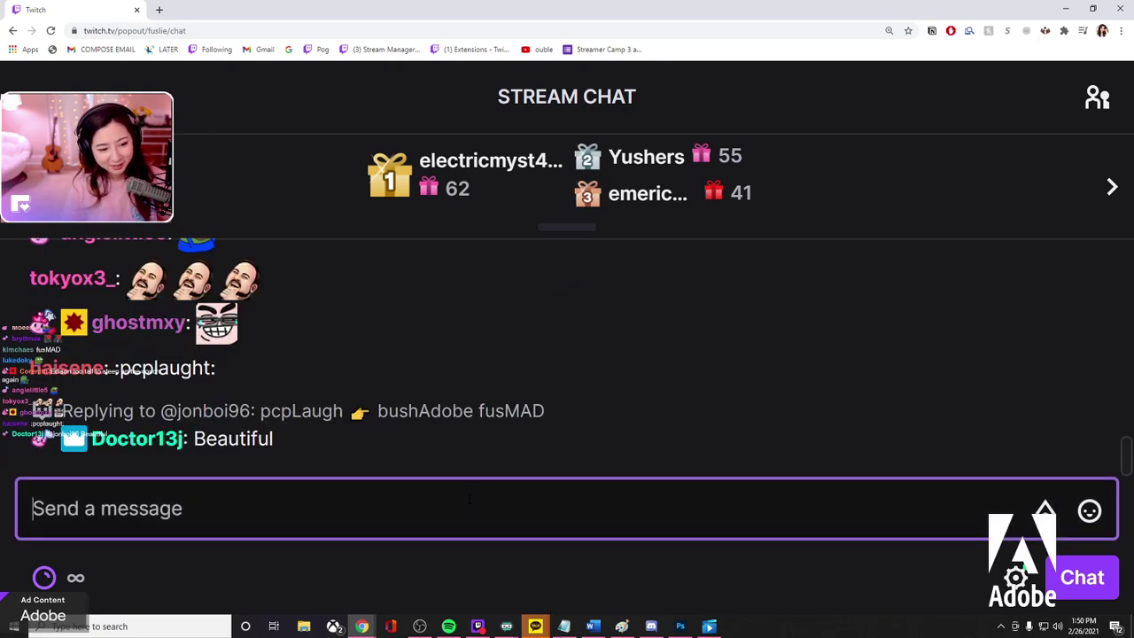
text(bi)
key(BackSpace)
key(BackSpace)
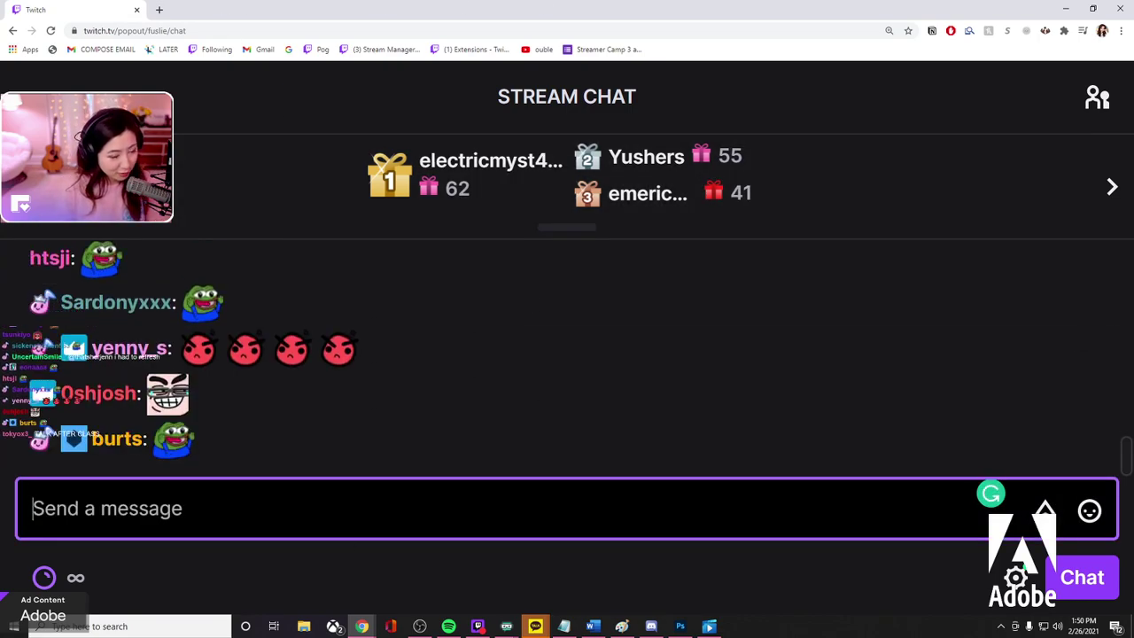
text(bush)
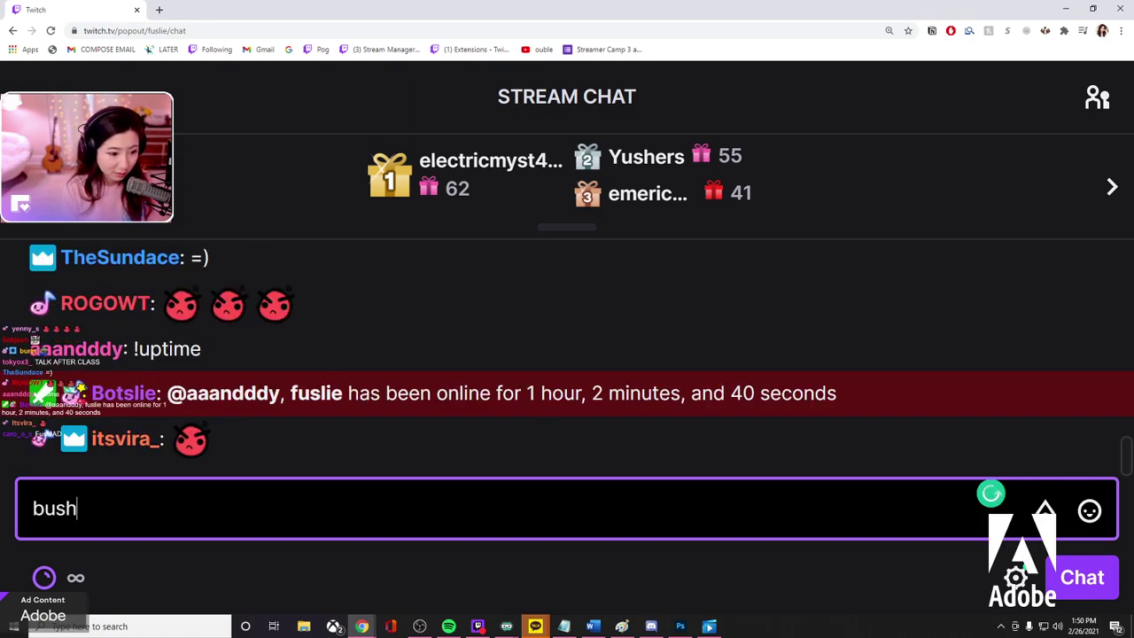
text(Adob)
key(Return)
scroll(301, 330, up, 2)
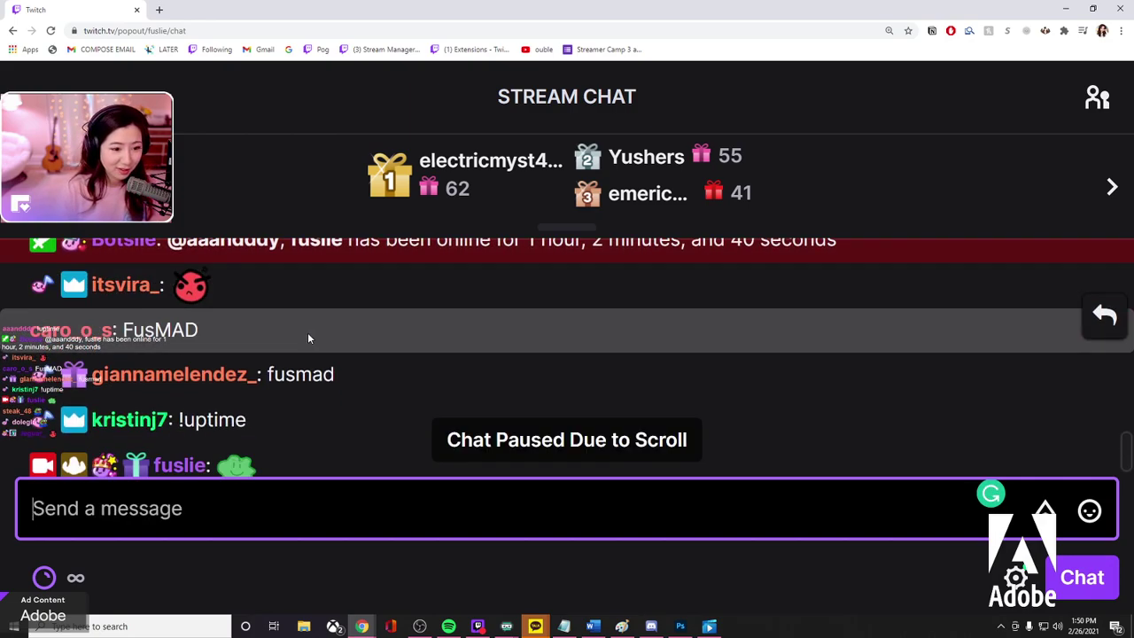
scroll(257, 354, down, 2)
mouse_move(244, 367)
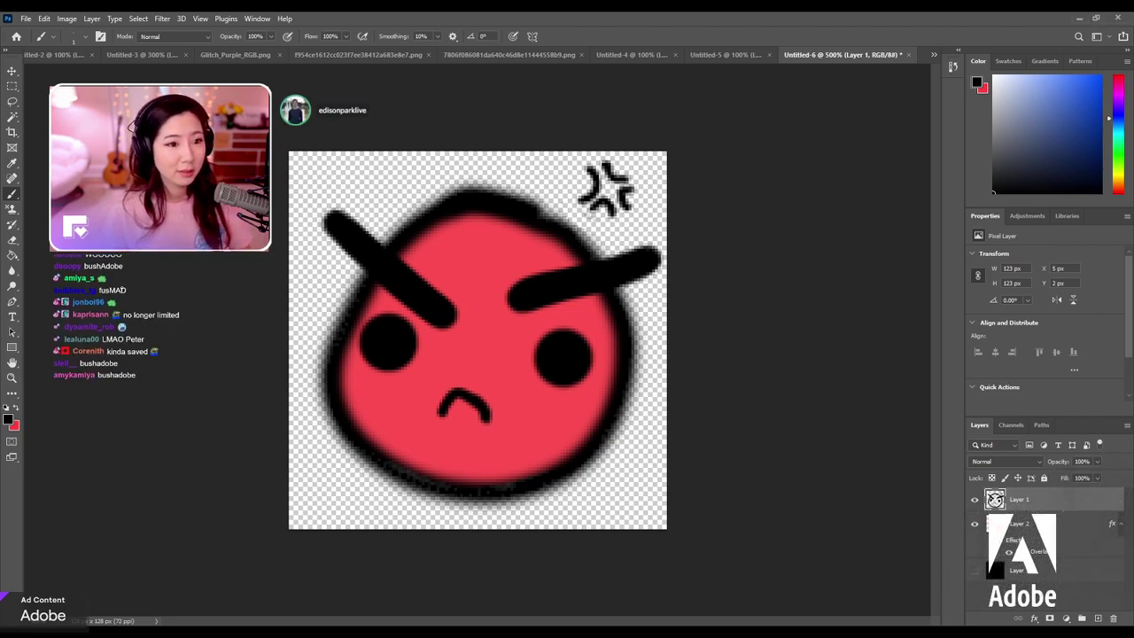
Switch from the Brush Tool to the Rectangular Marquee Tool.
key(m)
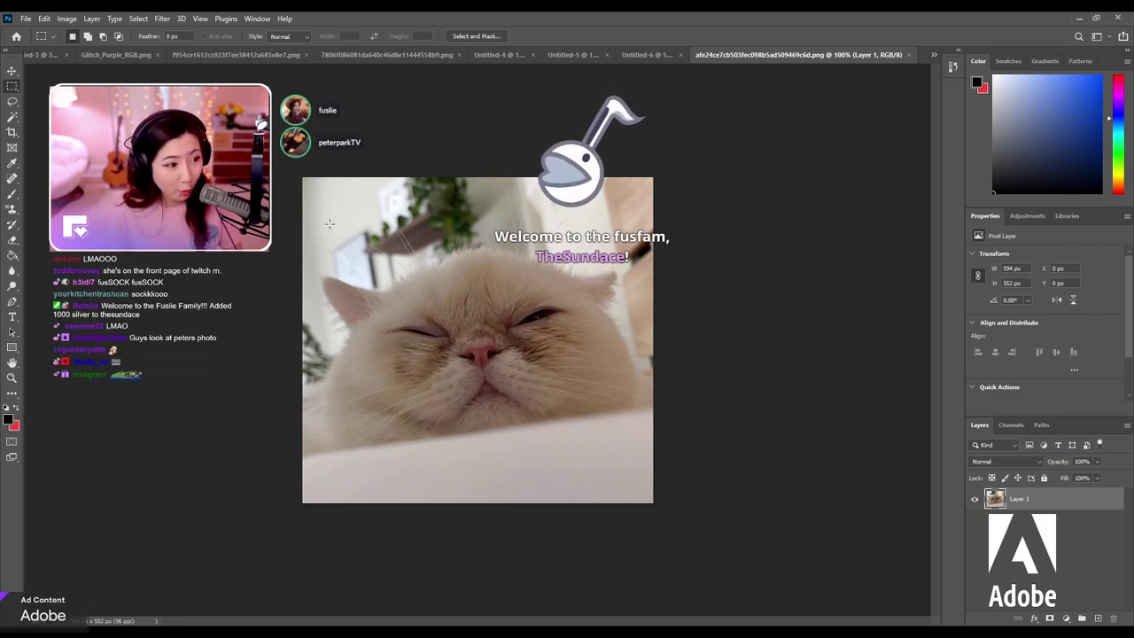
Make and clear a test rectangular selection over the cat photo, then choose the Lasso tool.
drag(309, 200, 606, 496)
key(ctrl+d)
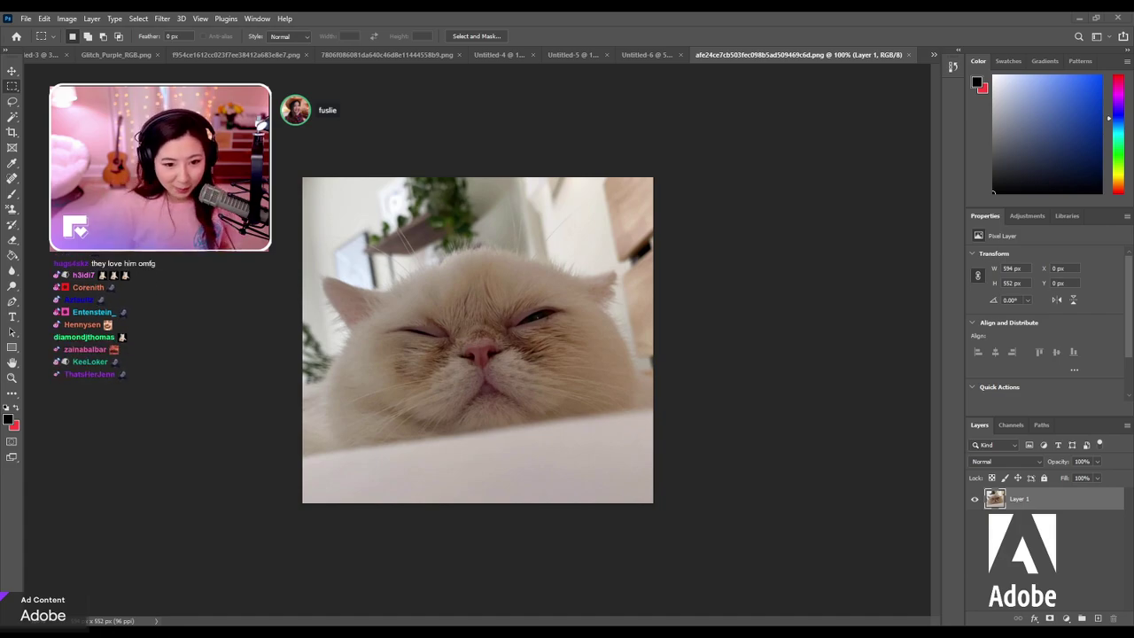
click(11, 103)
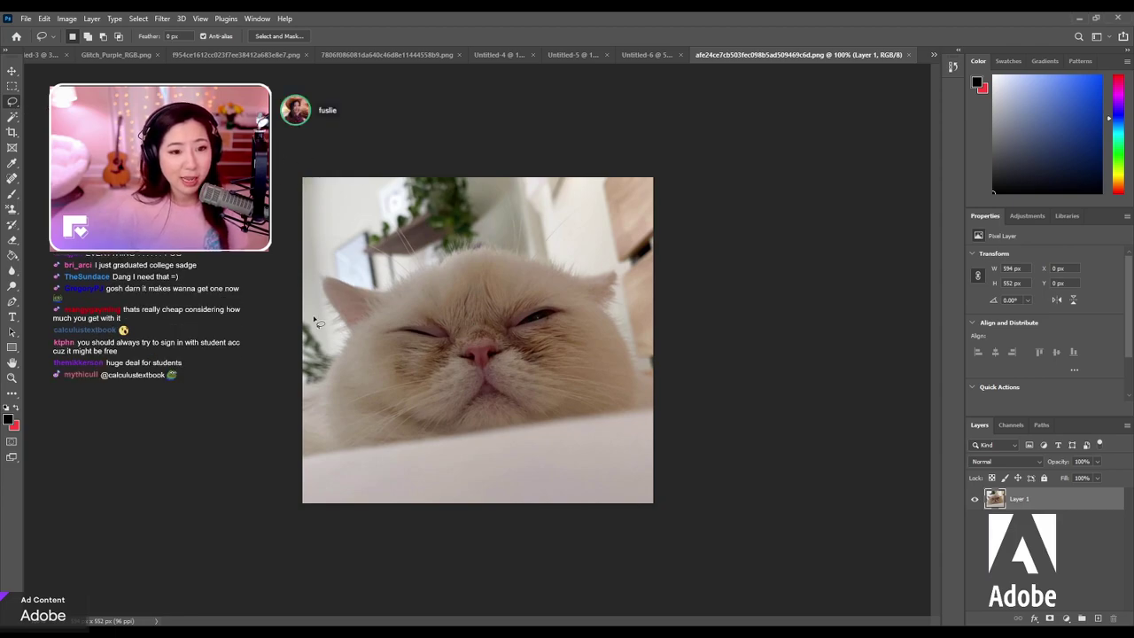
Lasso around the cat's head, invert the selection, and delete the surrounding background.
mouse_move(336, 448)
mouse_down()
mouse_move(320, 407)
mouse_move(342, 354)
mouse_up()
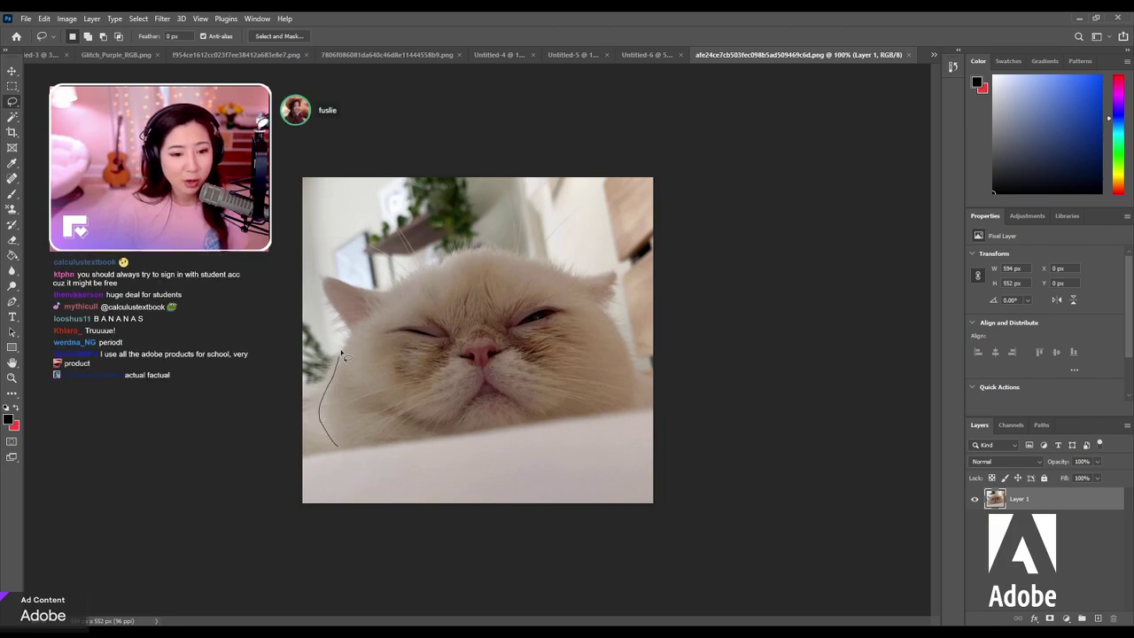
mouse_move(333, 293)
mouse_down()
mouse_move(377, 295)
mouse_move(453, 256)
mouse_move(633, 279)
mouse_move(609, 295)
mouse_move(641, 368)
mouse_move(561, 433)
mouse_up()
drag(375, 454, 350, 448)
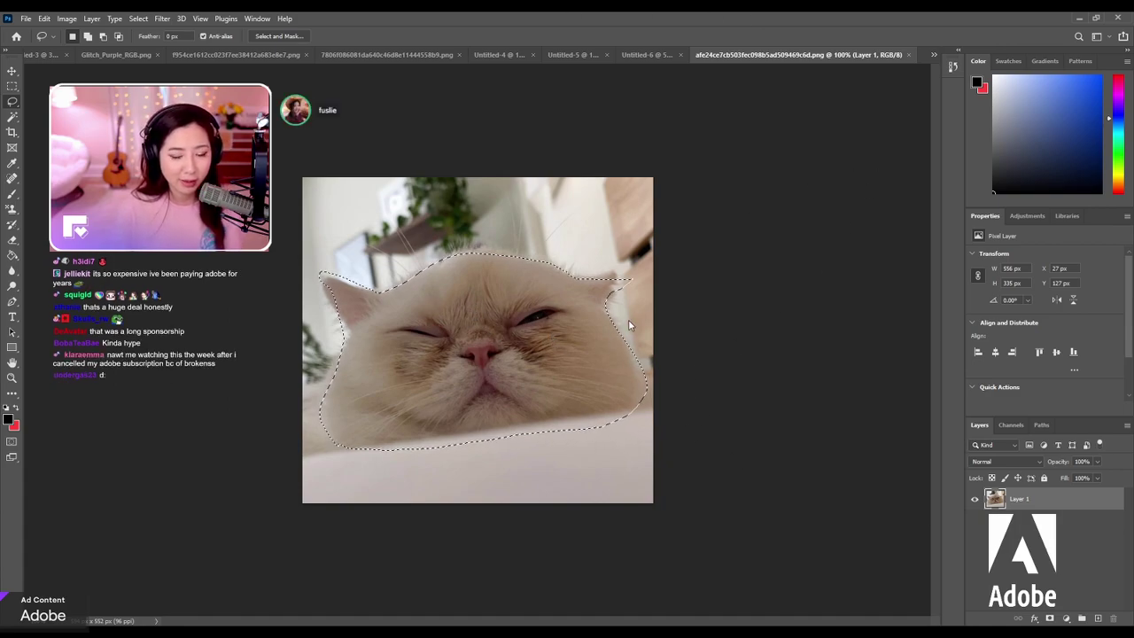
key(ctrl+shift+i)
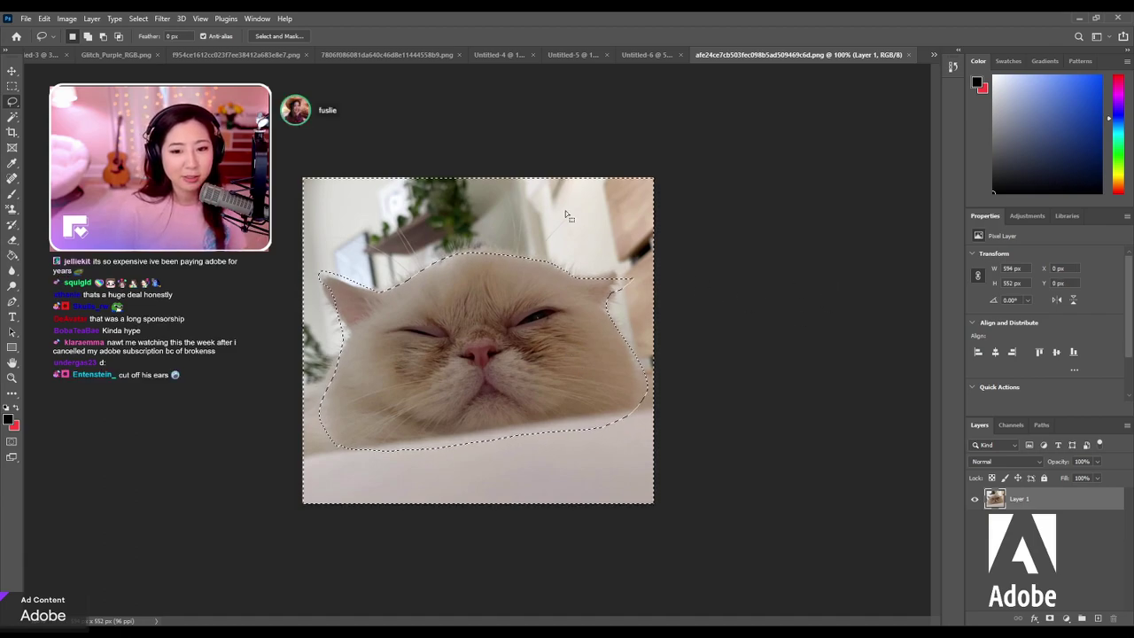
key(Delete)
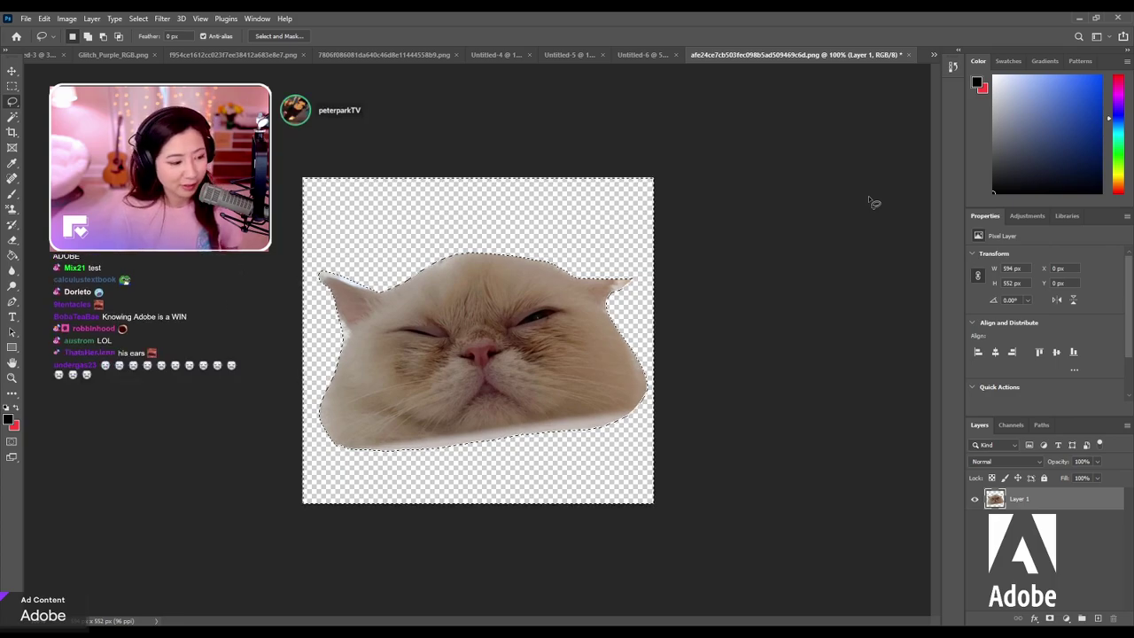
Deselect the cat and stretch it taller from its top edge with Free Transform.
key(ctrl+d)
key(ctrl+t)
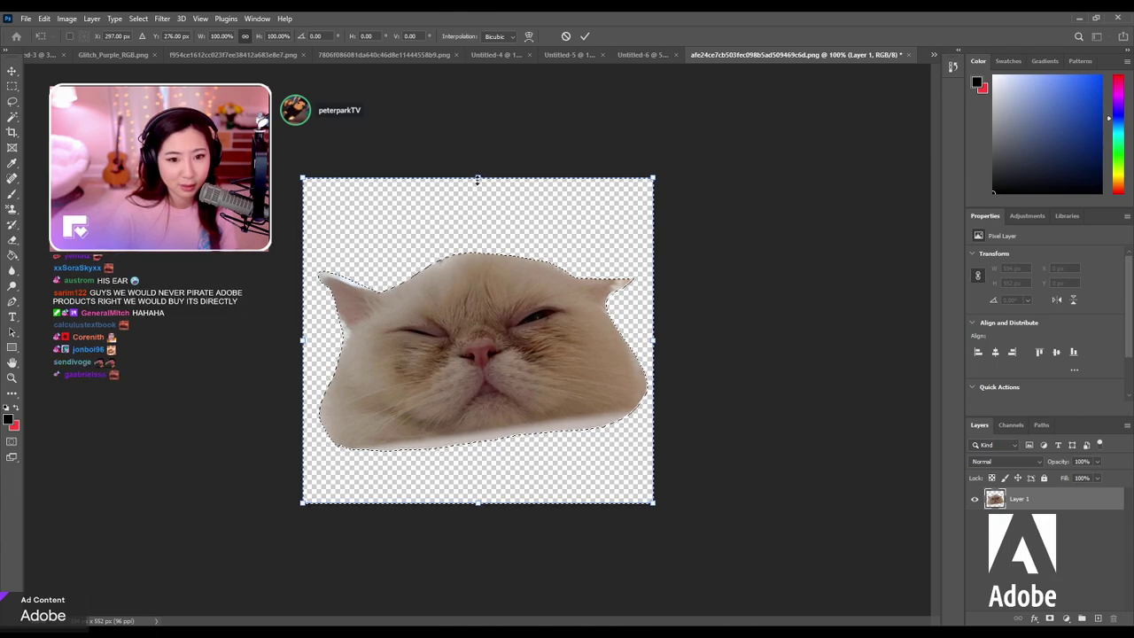
mouse_move(483, 177)
mouse_down()
mouse_move(483, 99)
mouse_move(478, 170)
mouse_up()
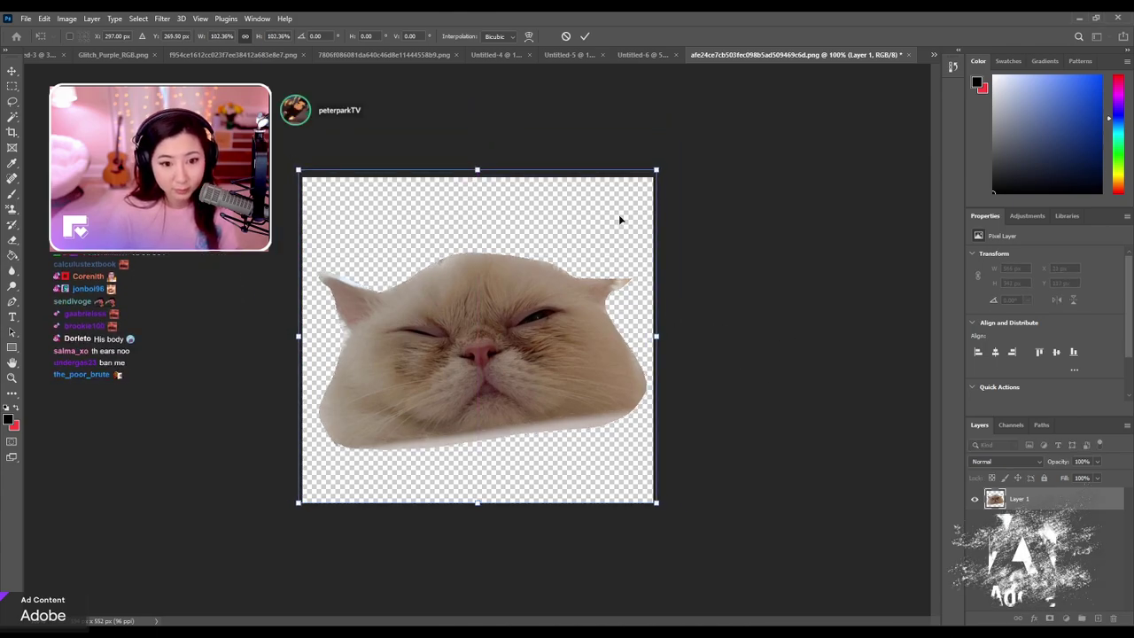
key(Return)
key(l)
key(ctrl+shift+d)
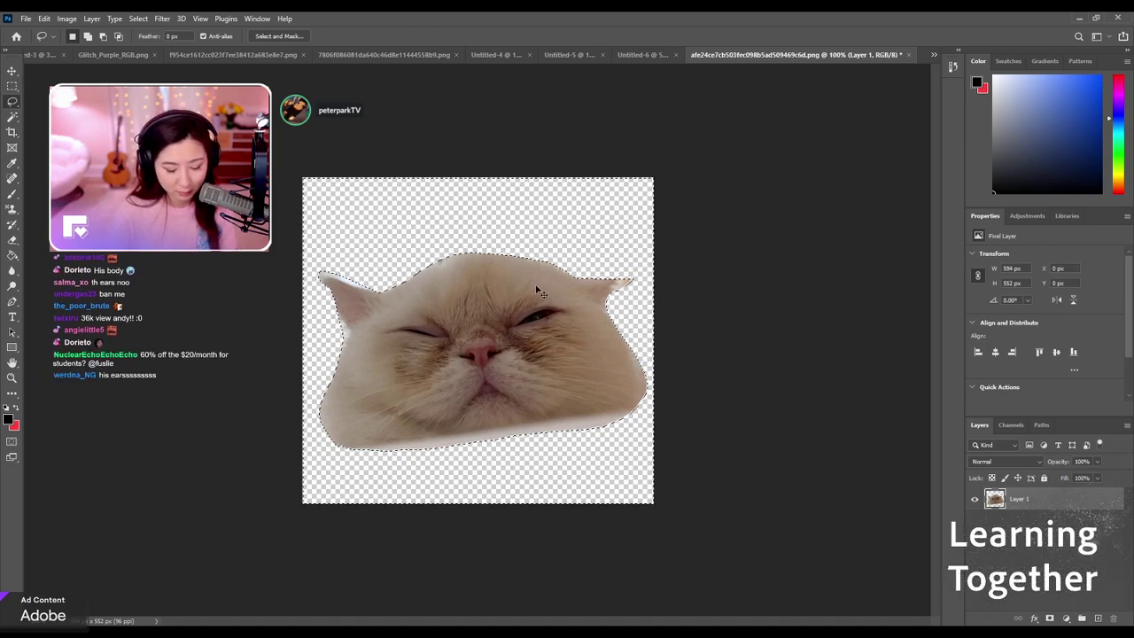
key(ctrl+t)
drag(478, 178, 477, 222)
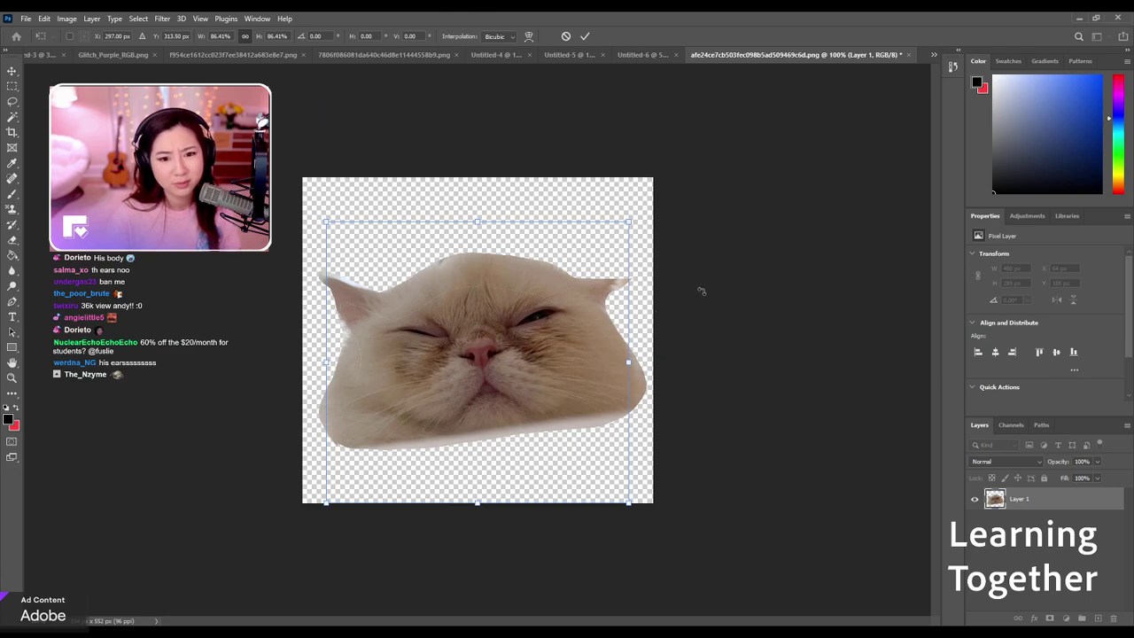
key(m)
key(Return)
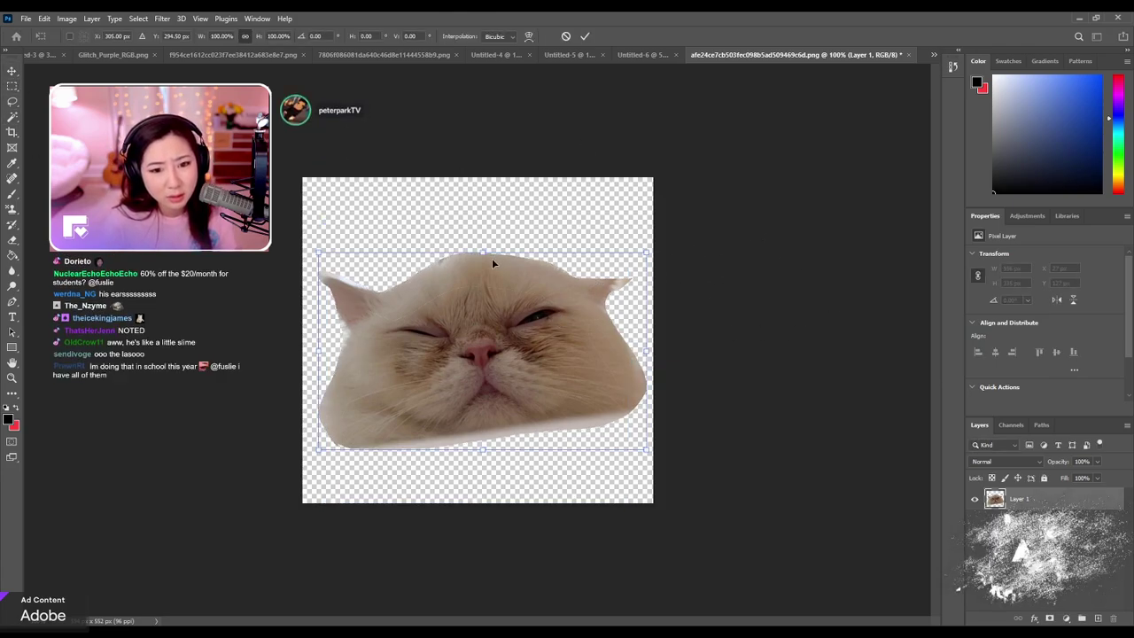
Enlarge the cat much taller and move it down toward the canvas bottom.
key(ctrl+t)
mouse_move(492, 255)
mouse_down()
mouse_move(489, 222)
mouse_move(498, 259)
mouse_move(484, 225)
mouse_move(484, 271)
mouse_move(476, 252)
mouse_move(483, 243)
mouse_move(493, 263)
mouse_up()
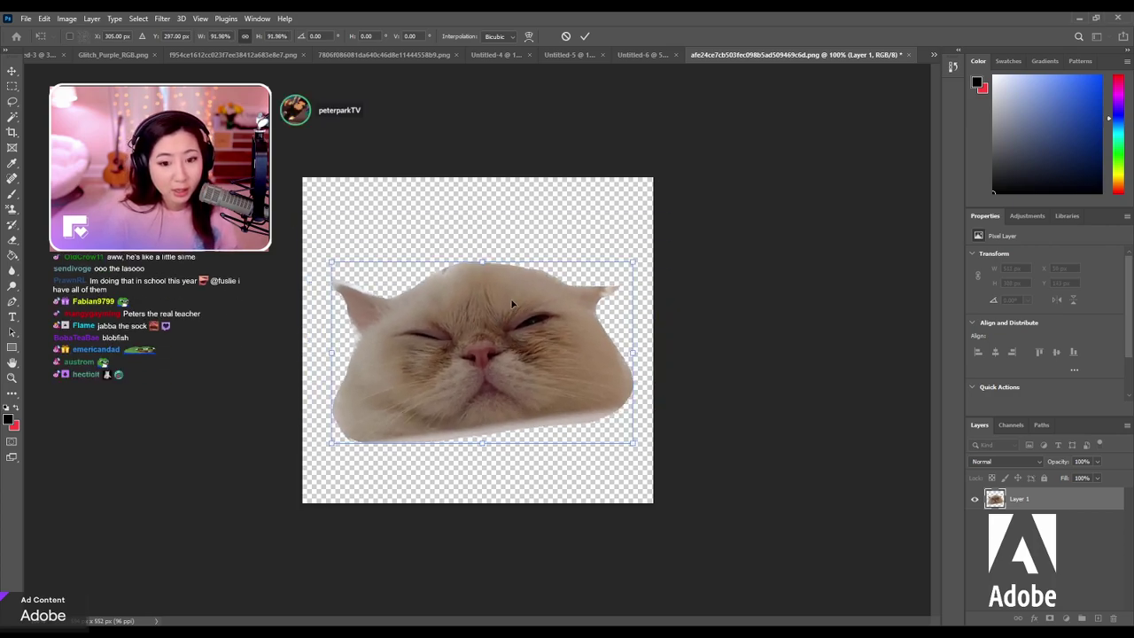
drag(518, 272, 689, 318)
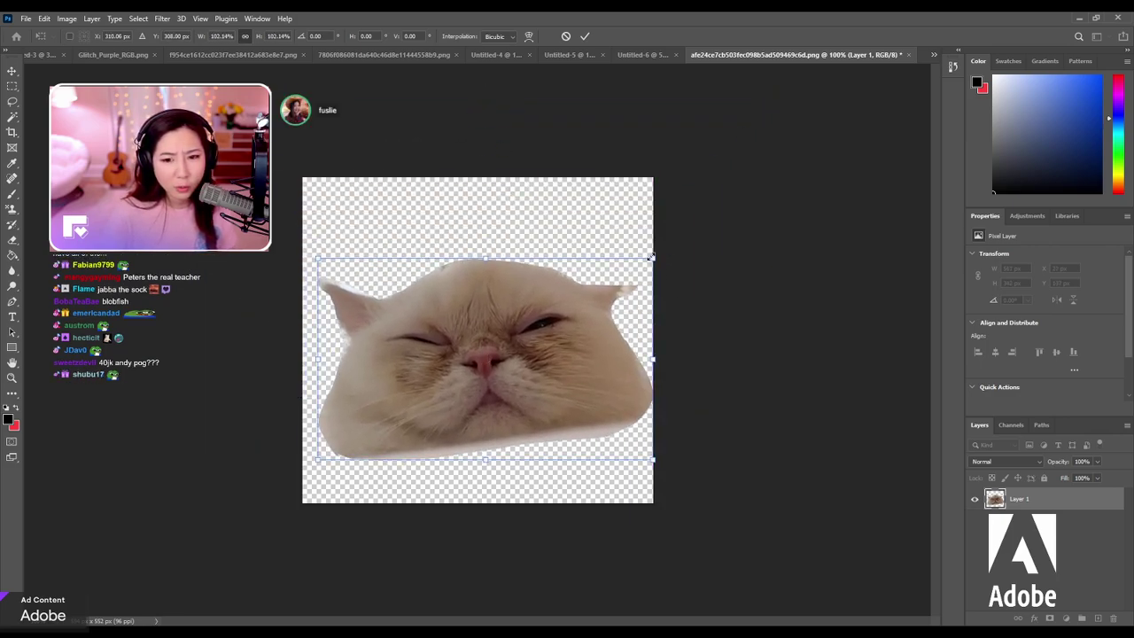
mouse_move(651, 257)
mouse_down()
mouse_move(595, 292)
mouse_move(691, 236)
mouse_move(620, 278)
mouse_move(647, 262)
mouse_move(639, 268)
mouse_up()
mouse_move(540, 357)
mouse_down()
mouse_move(534, 406)
mouse_move(531, 378)
mouse_up()
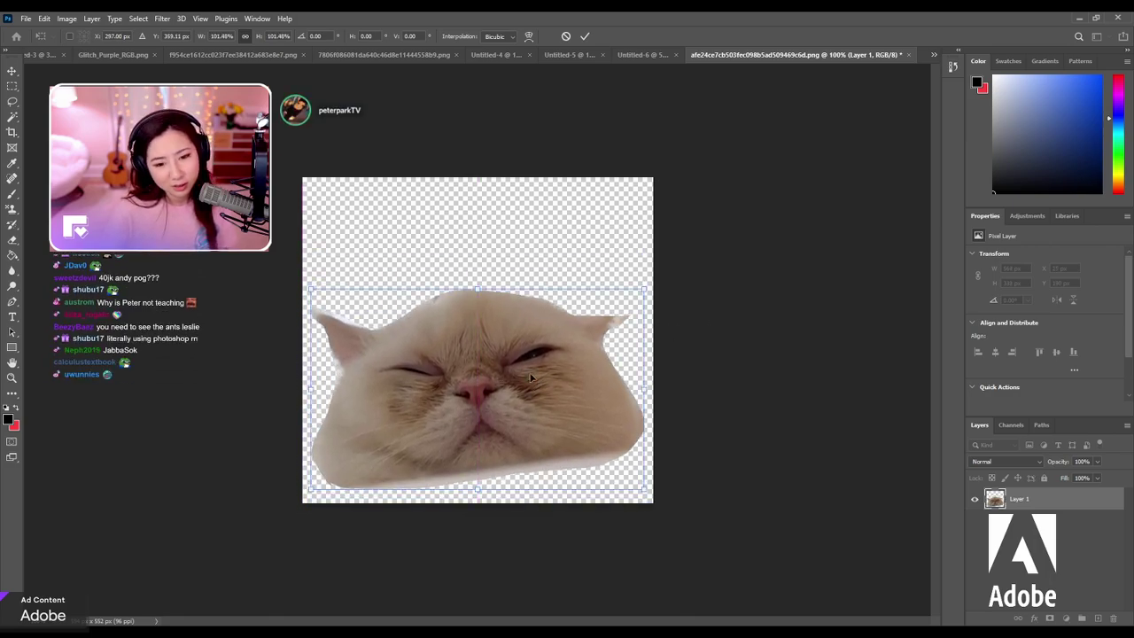
key(Return)
Widen the cat toward the canvas's right edge with Free Transform.
key(ctrl+t)
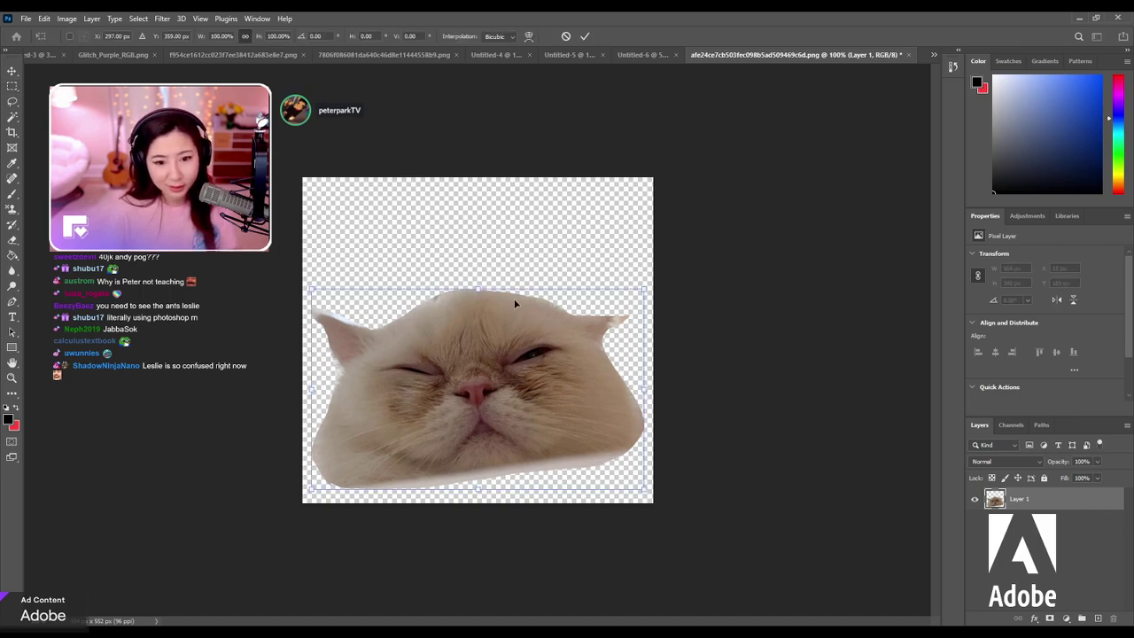
click(11, 87)
key(ctrl+t)
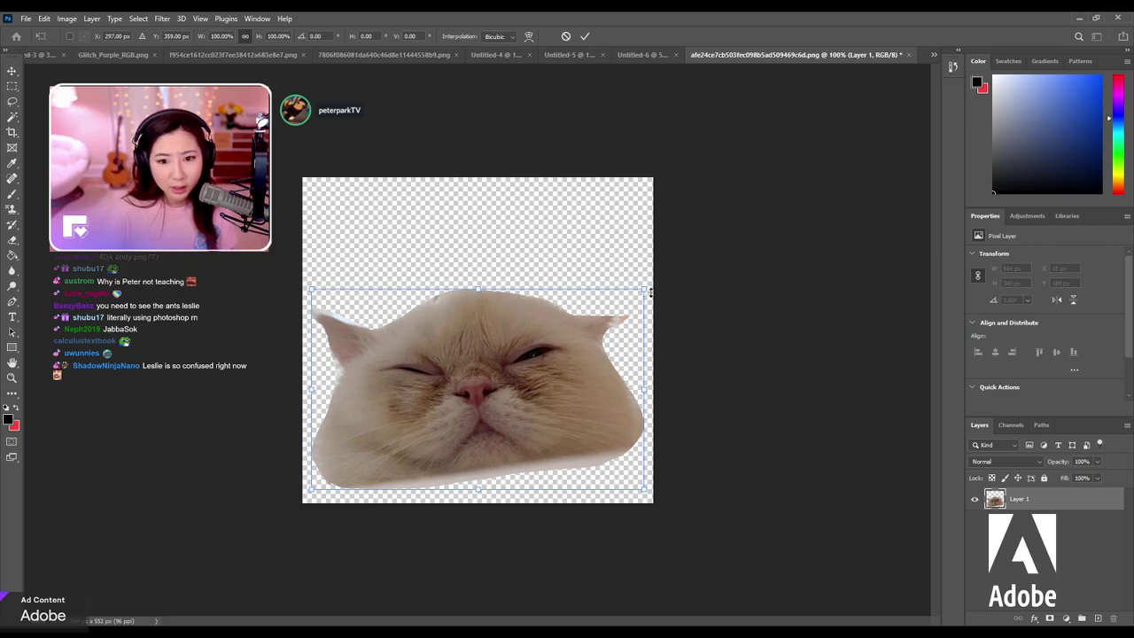
mouse_move(649, 292)
mouse_down()
mouse_move(634, 283)
mouse_move(800, 299)
mouse_move(665, 309)
mouse_up()
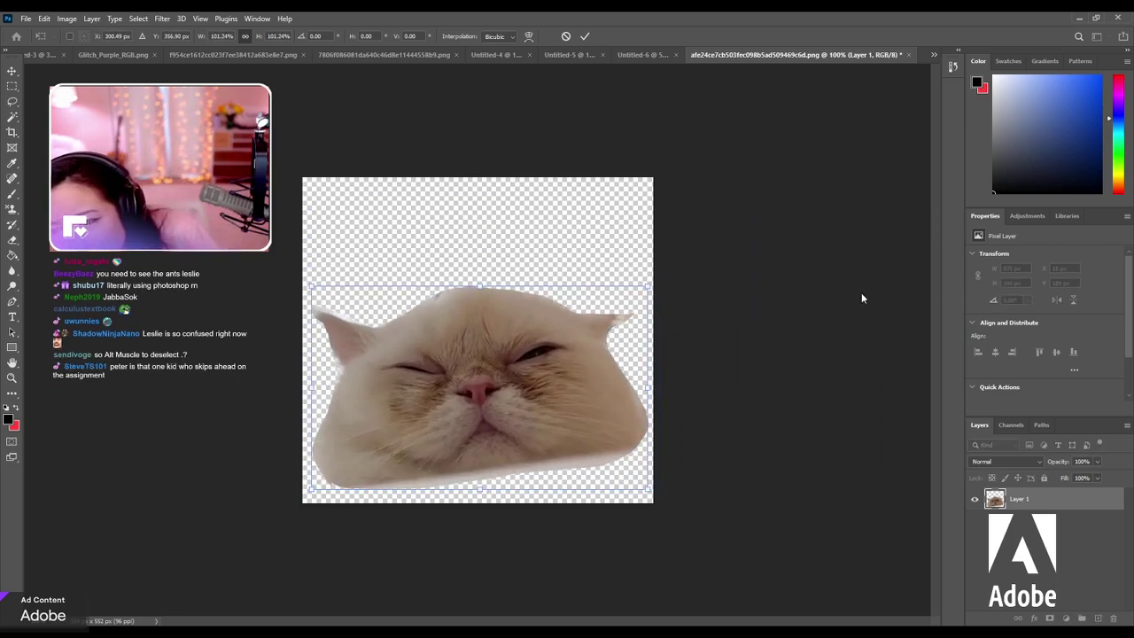
key(Return)
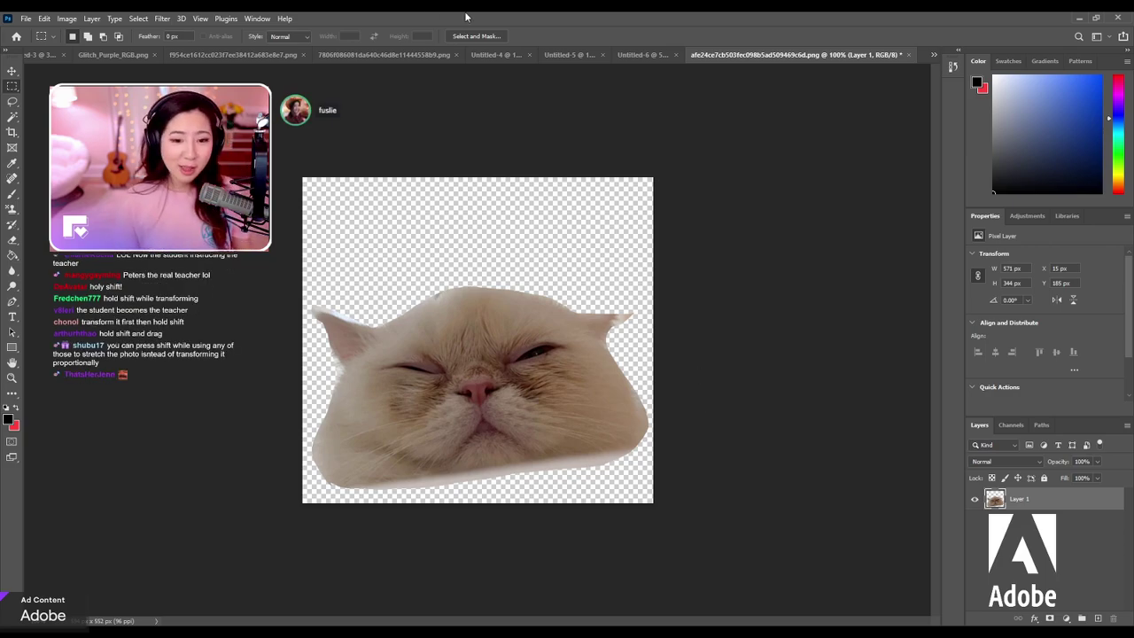
Undo the stretch and the background deletion, then reselect the Lasso tool.
key(ctrl+z)
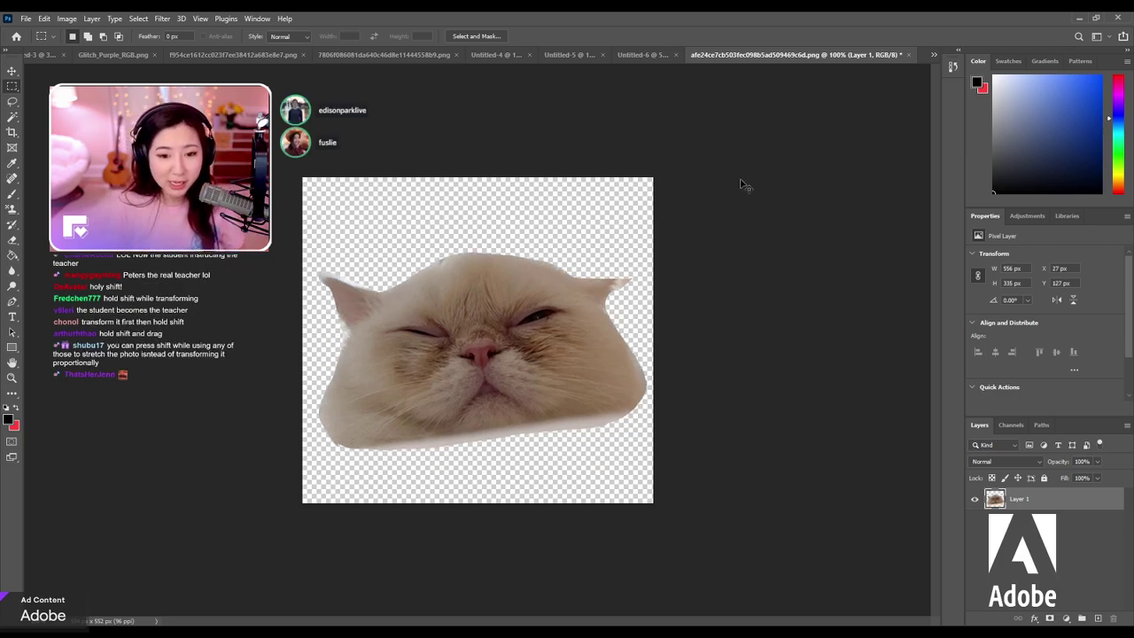
key(ctrl+z)
key(ctrl+z)
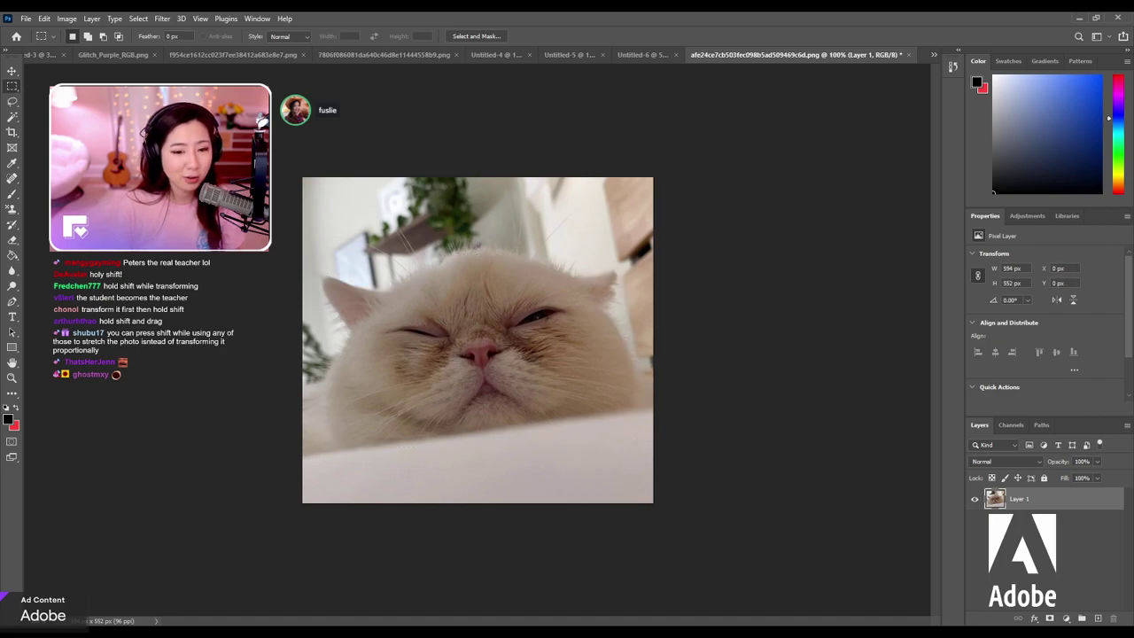
click(12, 102)
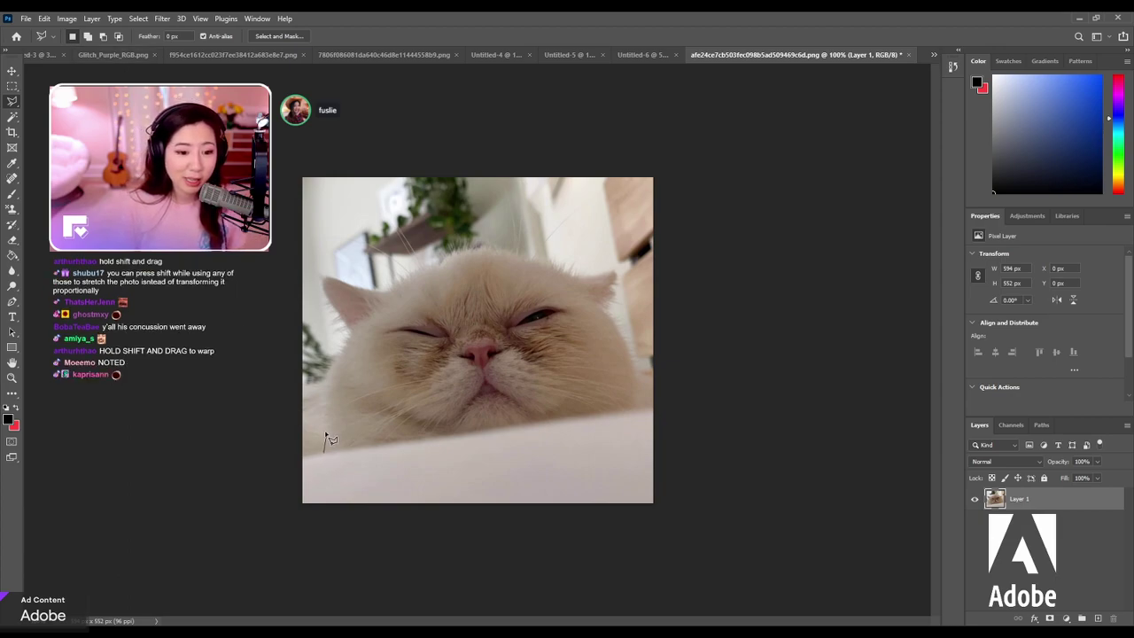
mouse_move(338, 368)
mouse_down()
mouse_move(352, 335)
mouse_move(324, 280)
mouse_move(392, 296)
mouse_move(379, 292)
mouse_move(407, 278)
mouse_up()
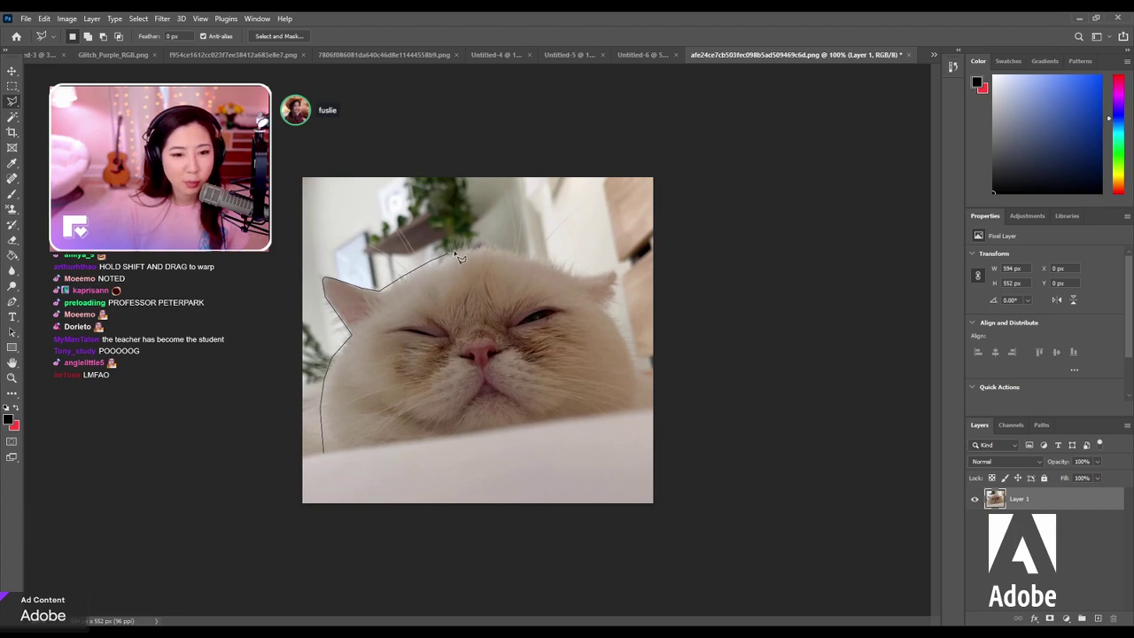
mouse_move(516, 263)
mouse_down()
mouse_move(578, 278)
mouse_move(616, 271)
mouse_move(626, 289)
mouse_move(615, 287)
mouse_move(612, 319)
mouse_move(644, 370)
mouse_move(634, 380)
mouse_move(645, 430)
mouse_move(647, 415)
mouse_move(521, 424)
mouse_move(342, 480)
mouse_move(284, 472)
mouse_move(321, 447)
mouse_up()
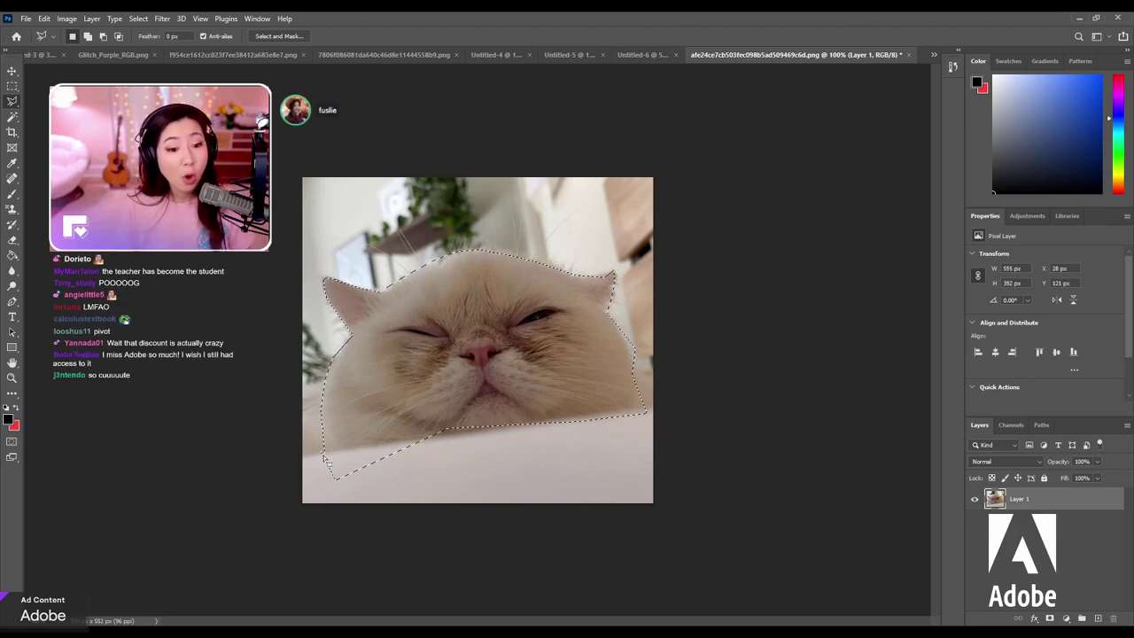
click(312, 227)
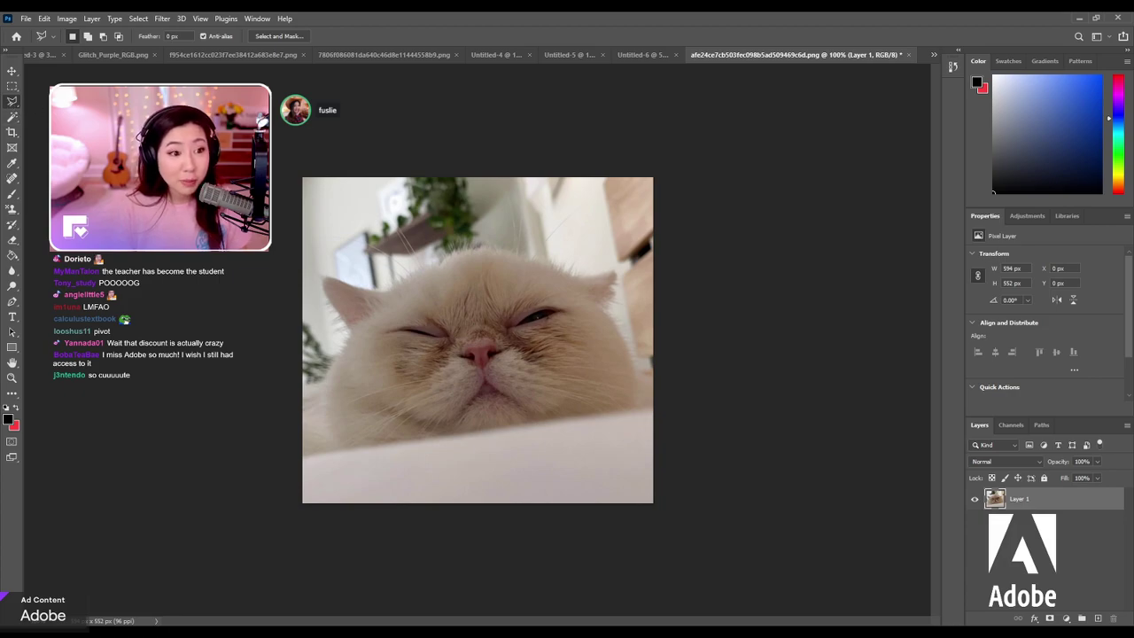
Trace an outline around the cat's face with the Magnetic Lasso, redoing the first attempt.
key(shift+l)
click(327, 375)
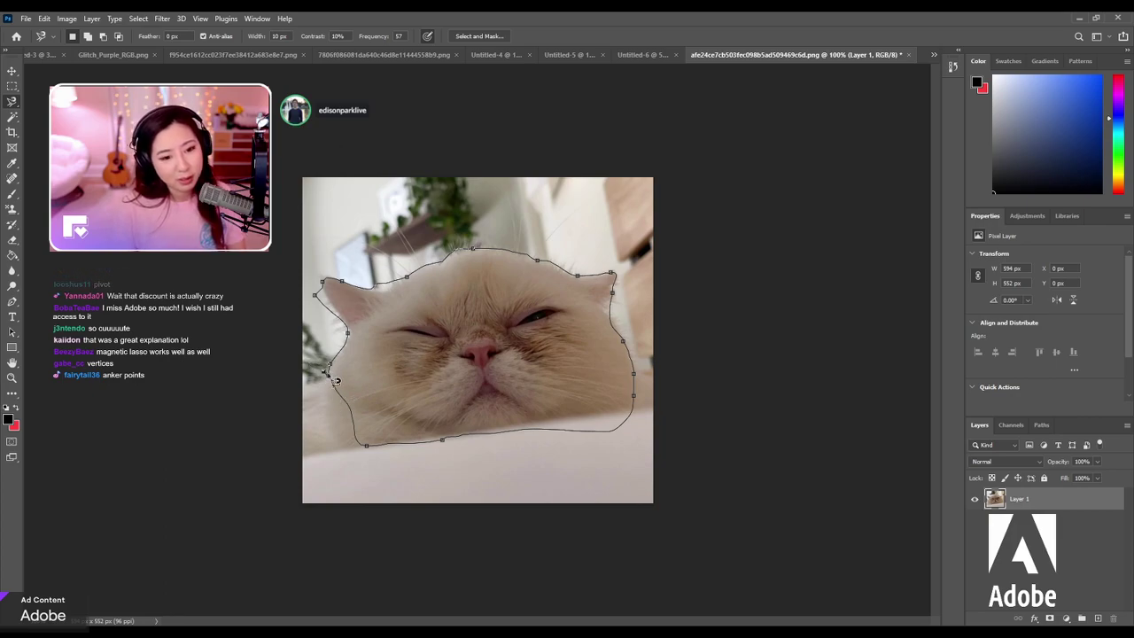
click(328, 381)
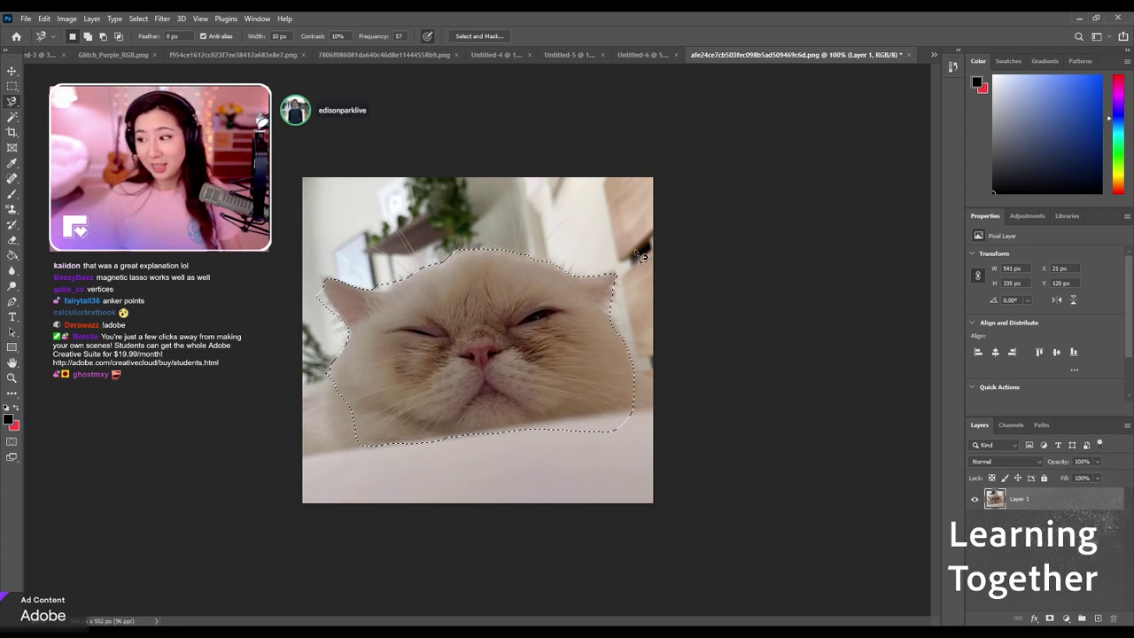
key(ctrl+d)
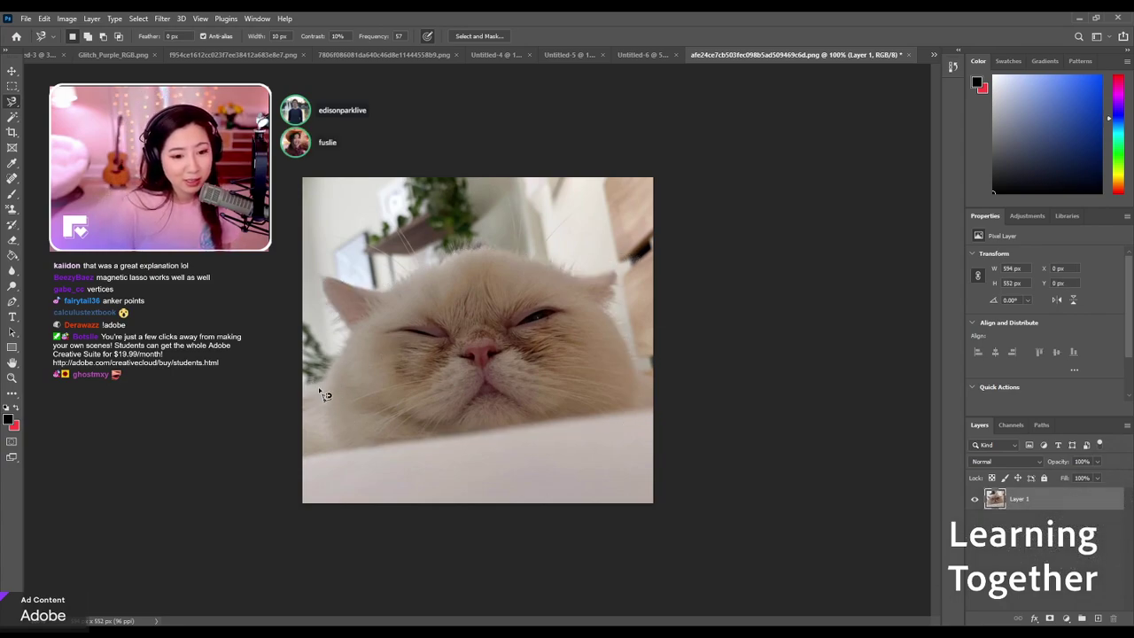
click(328, 380)
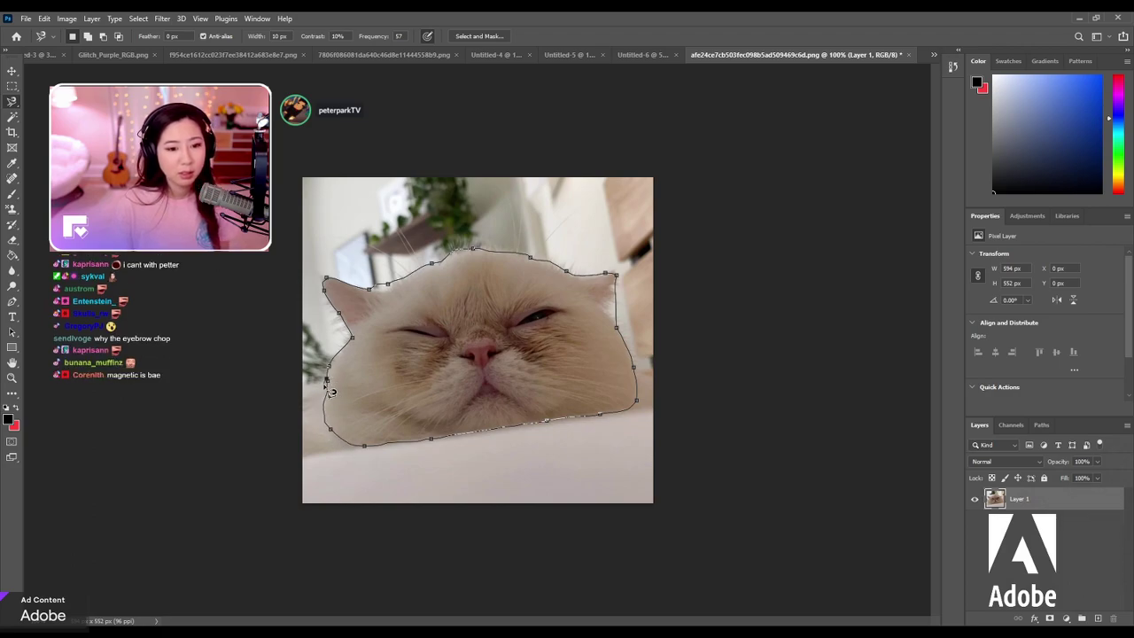
click(325, 279)
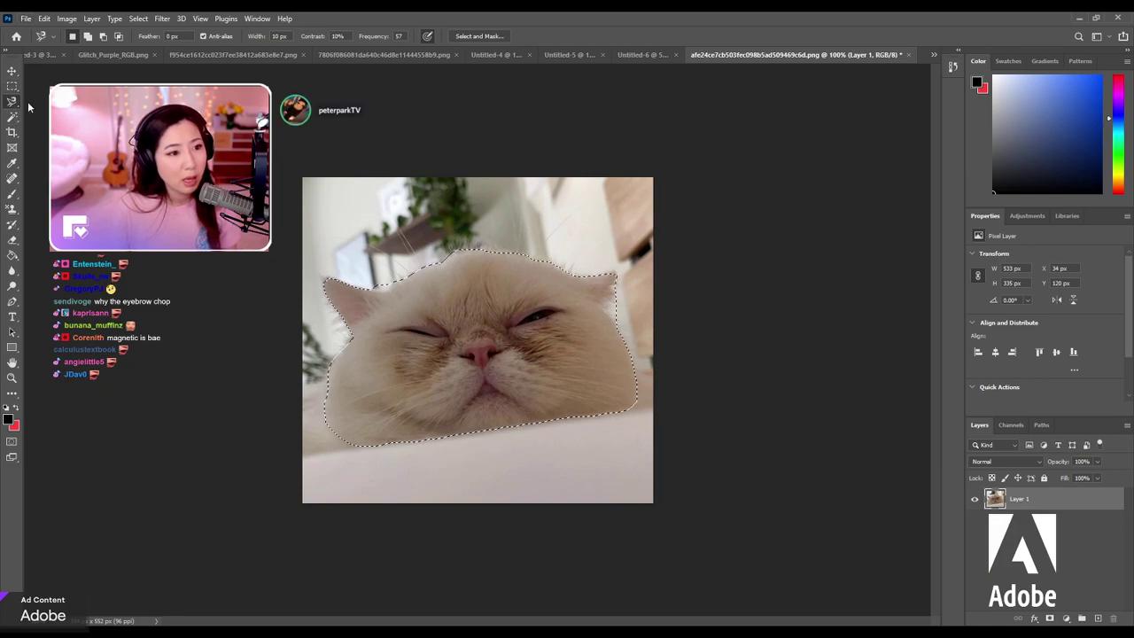
Refine the selection with the Lasso along the right side and around both ears.
drag(13, 101, 53, 102)
mouse_move(417, 265)
mouse_down()
mouse_move(496, 252)
mouse_move(560, 261)
mouse_up()
key(ctrl+z)
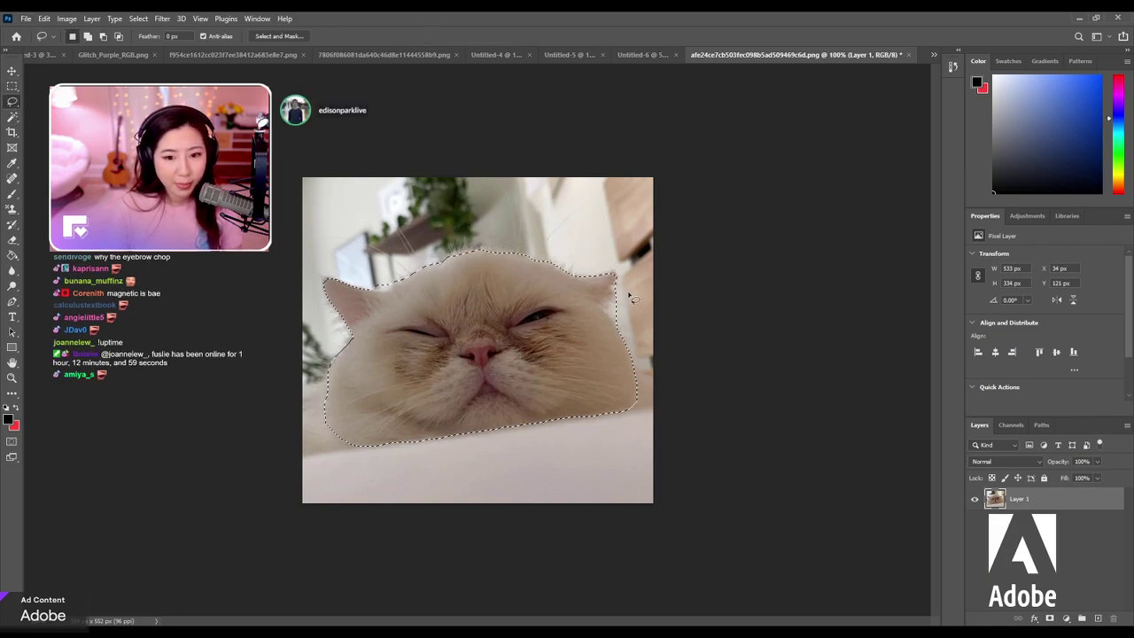
drag(632, 298, 617, 324)
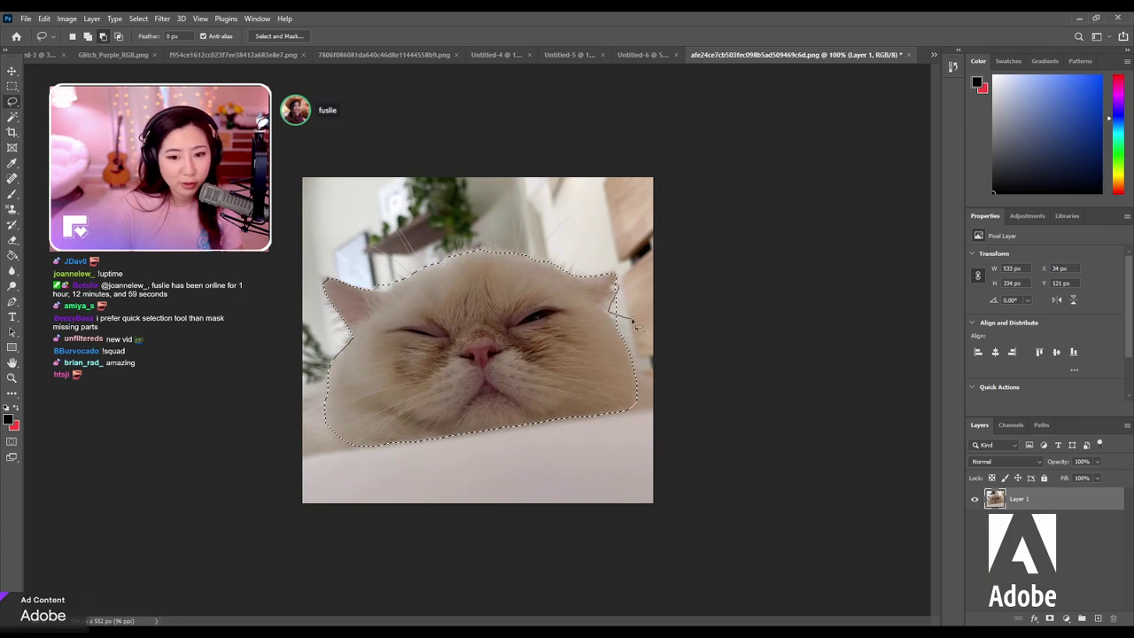
drag(634, 326, 697, 403)
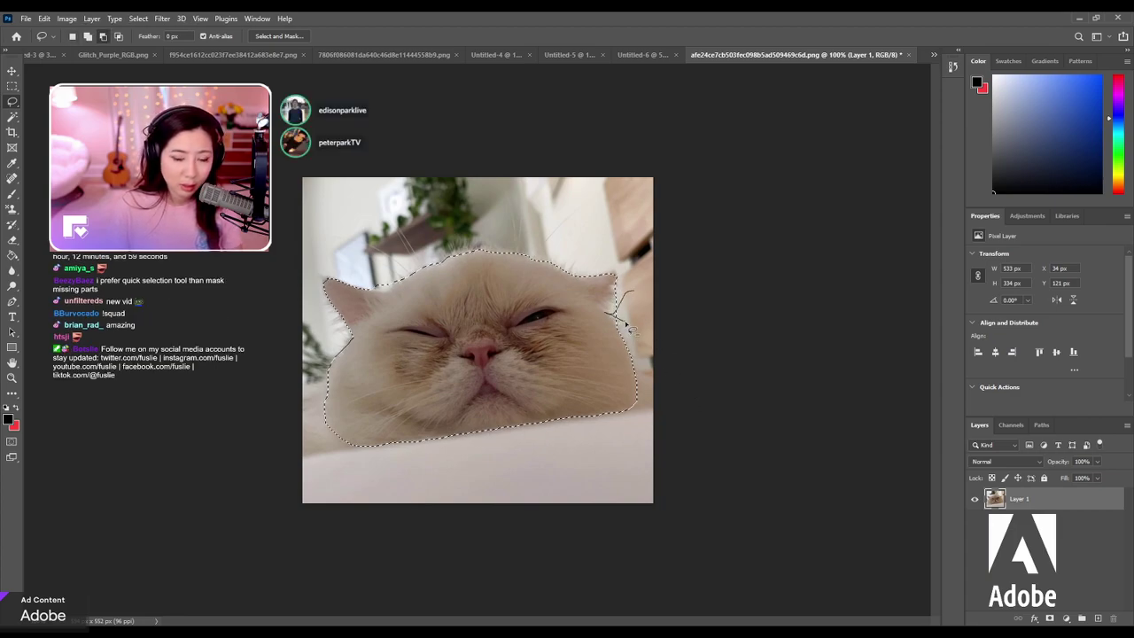
drag(625, 287, 616, 320)
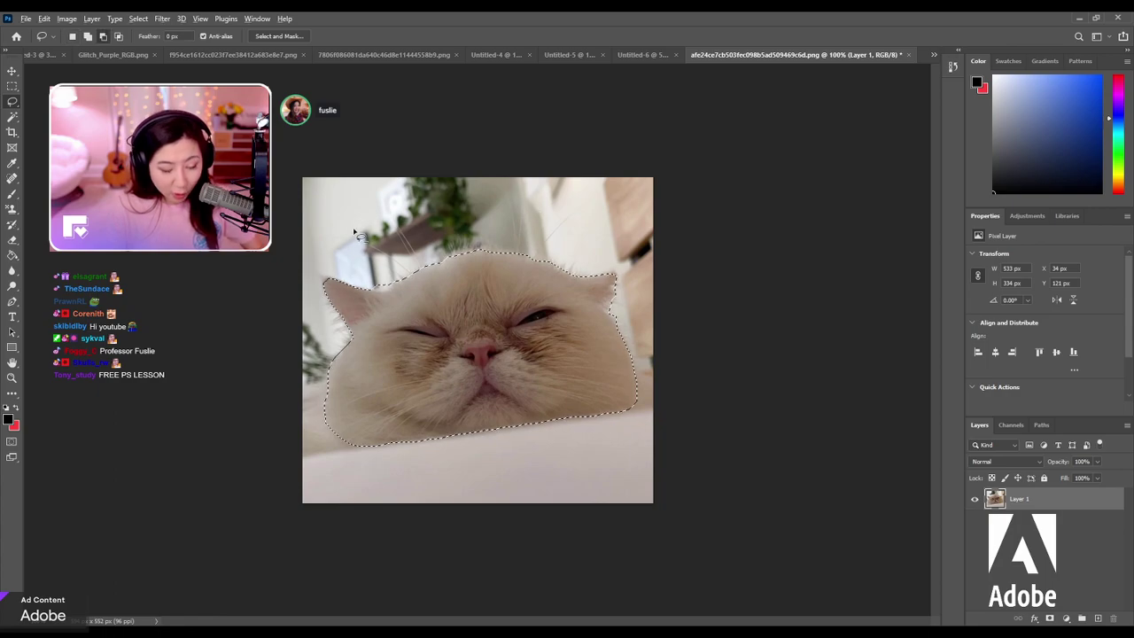
drag(356, 262, 378, 288)
drag(345, 224, 379, 270)
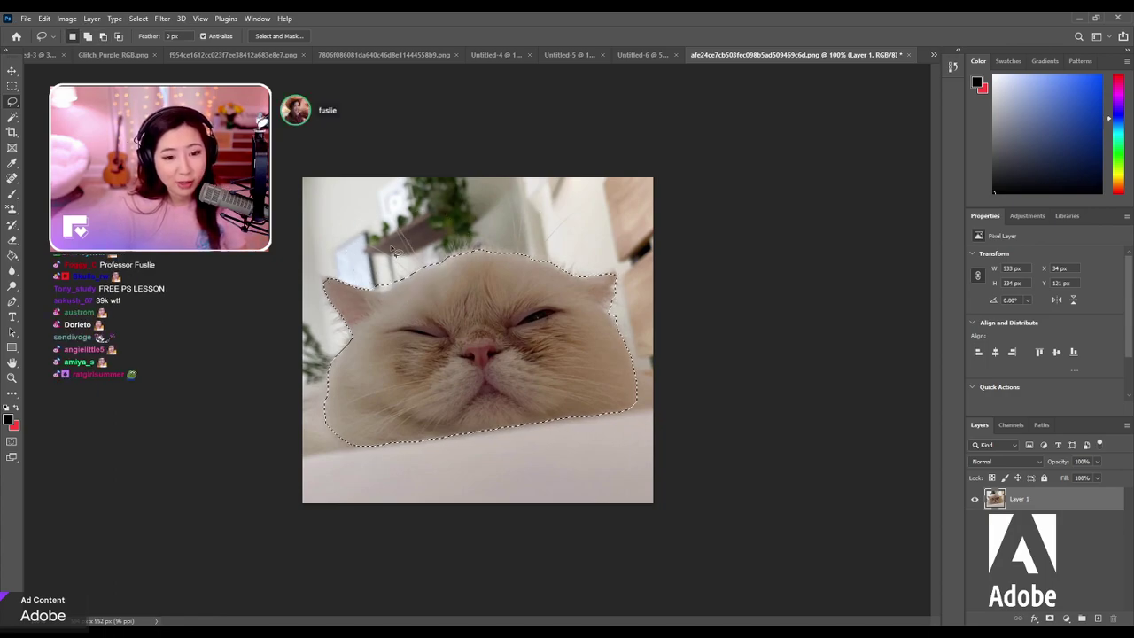
drag(413, 269, 458, 265)
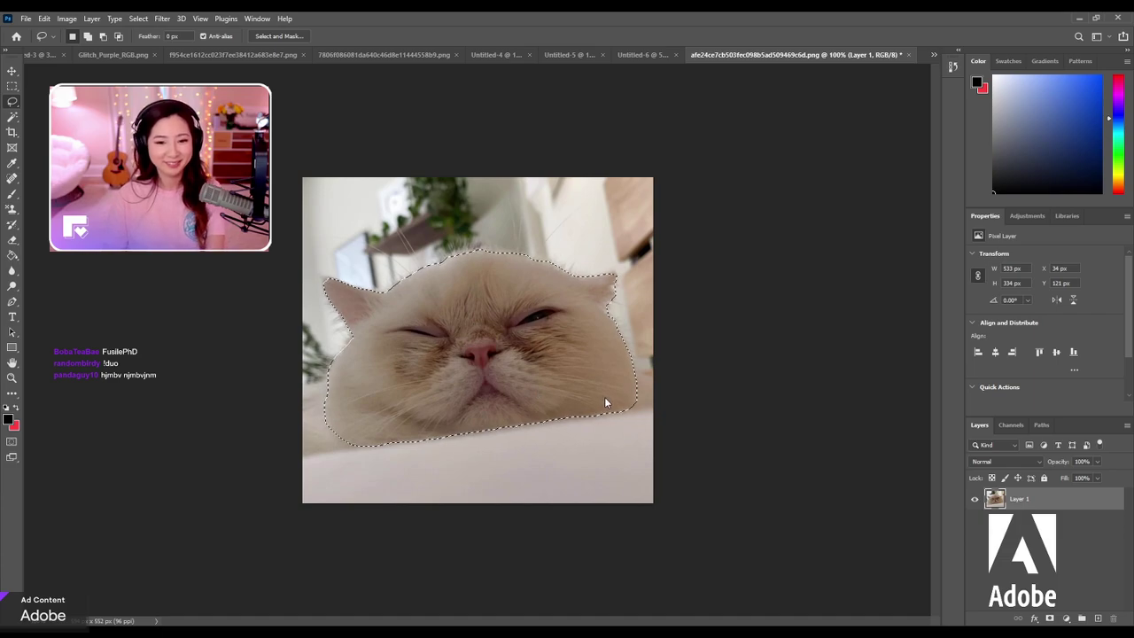
Invert the selection to the background, delete it, then return to the Lasso tool.
key(ctrl+shift+i)
key(Delete)
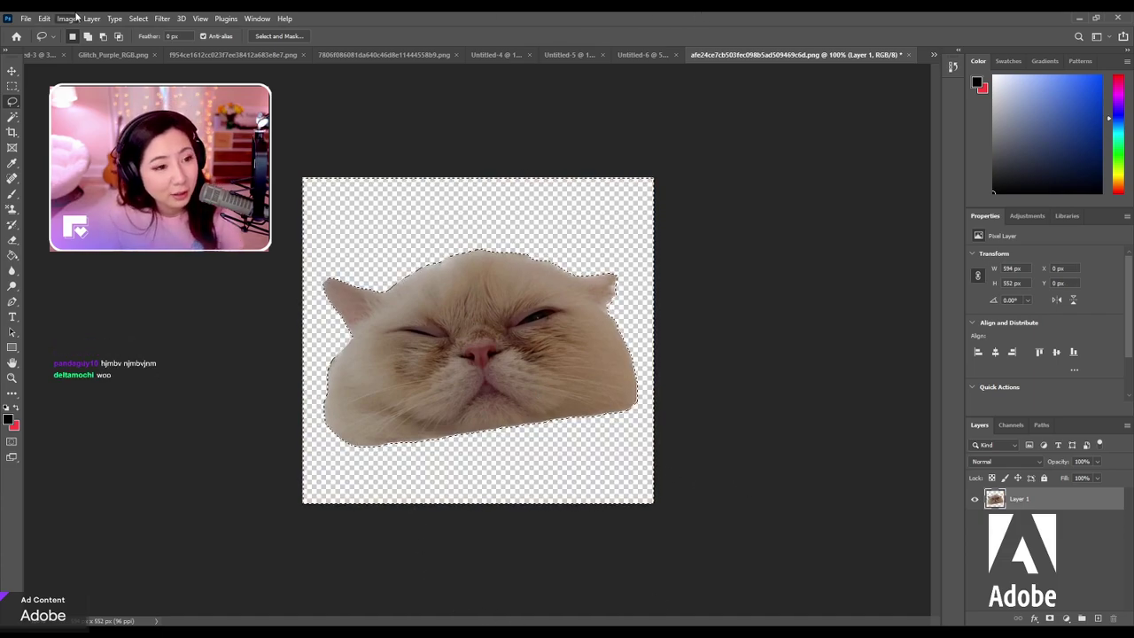
key(i)
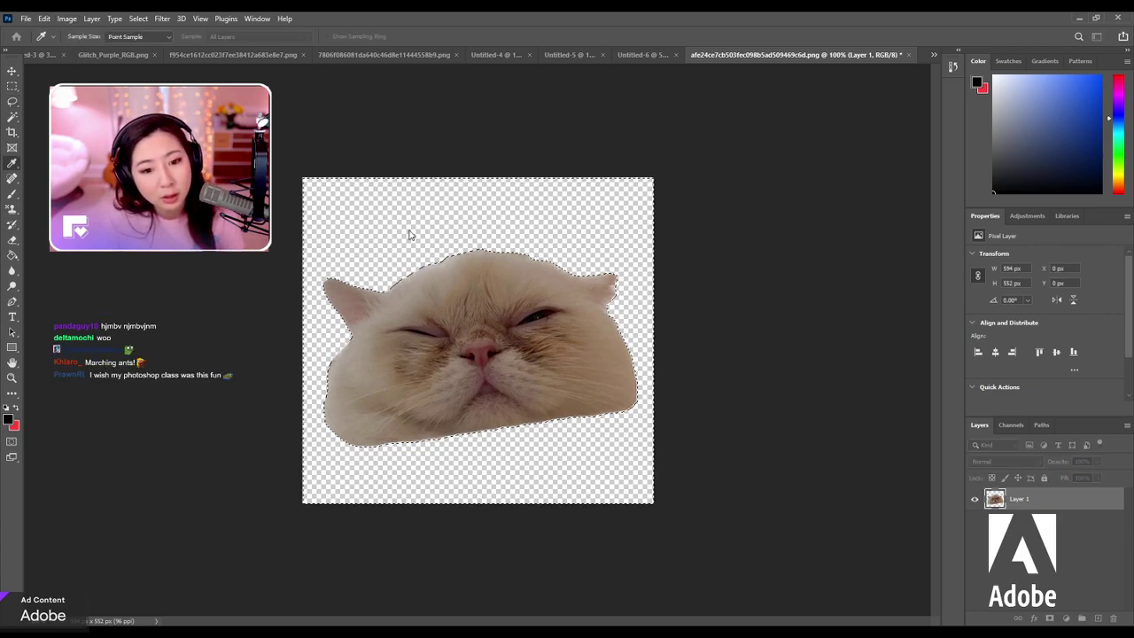
key(l)
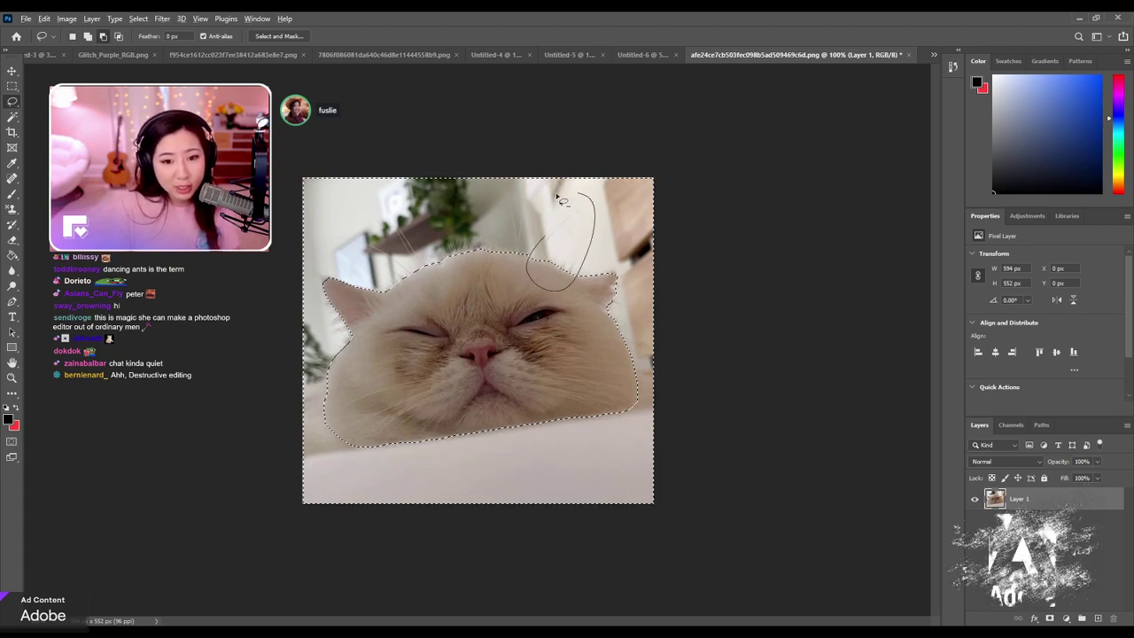
Refine the lasso selection above the cat's head and tighten its left and right edges.
drag(485, 278, 492, 262)
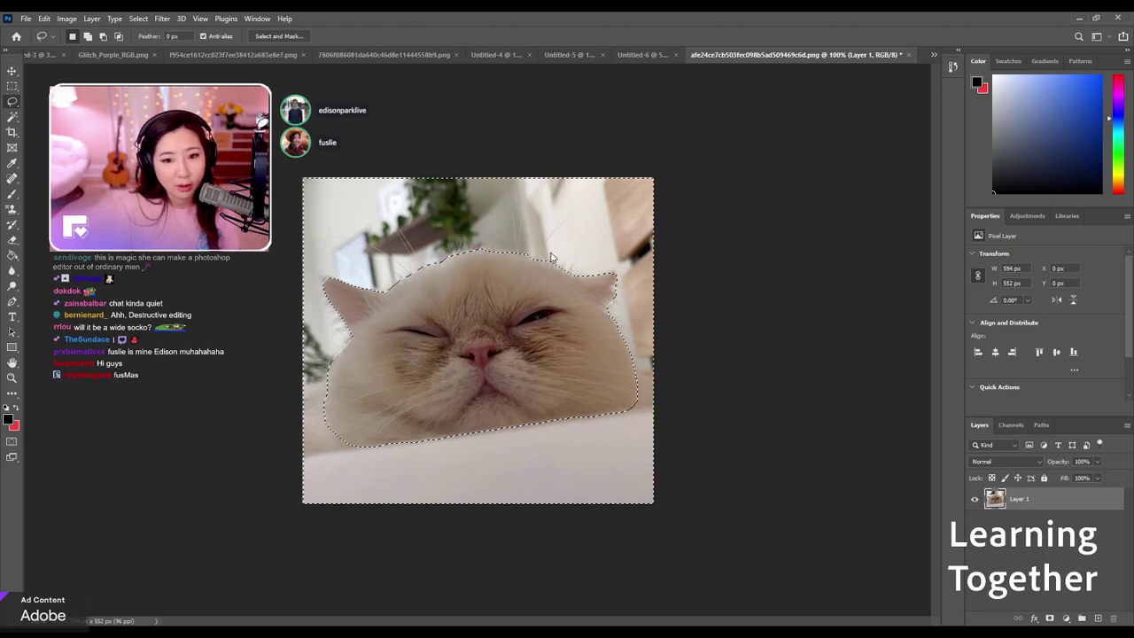
key(ctrl+z)
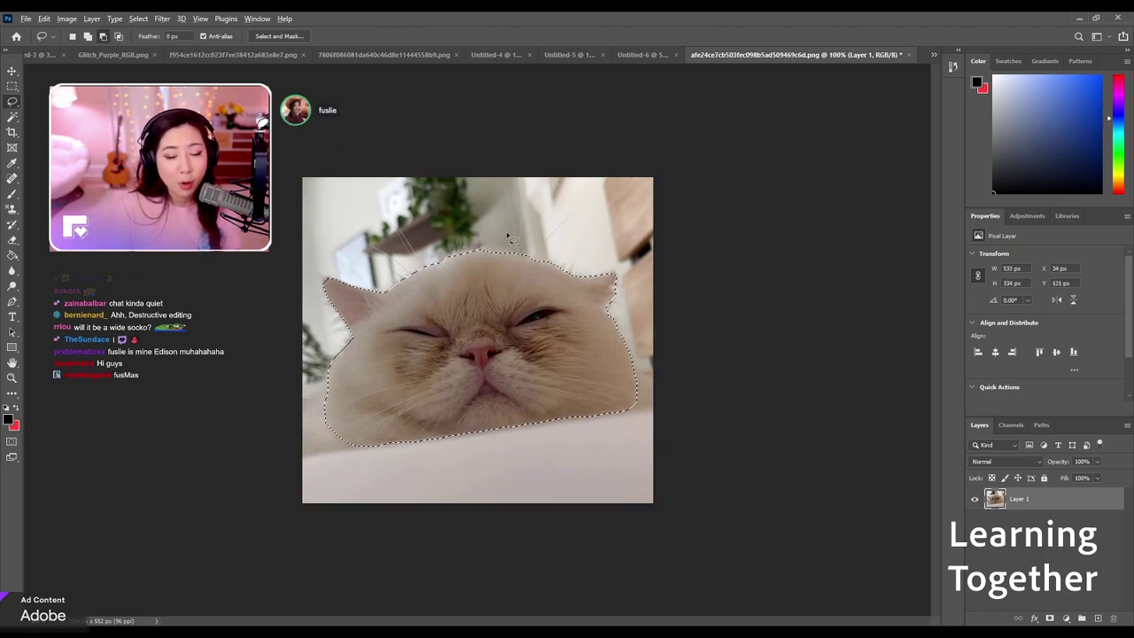
mouse_move(463, 237)
mouse_down()
mouse_move(485, 281)
mouse_move(495, 240)
mouse_move(456, 232)
mouse_move(465, 257)
mouse_up()
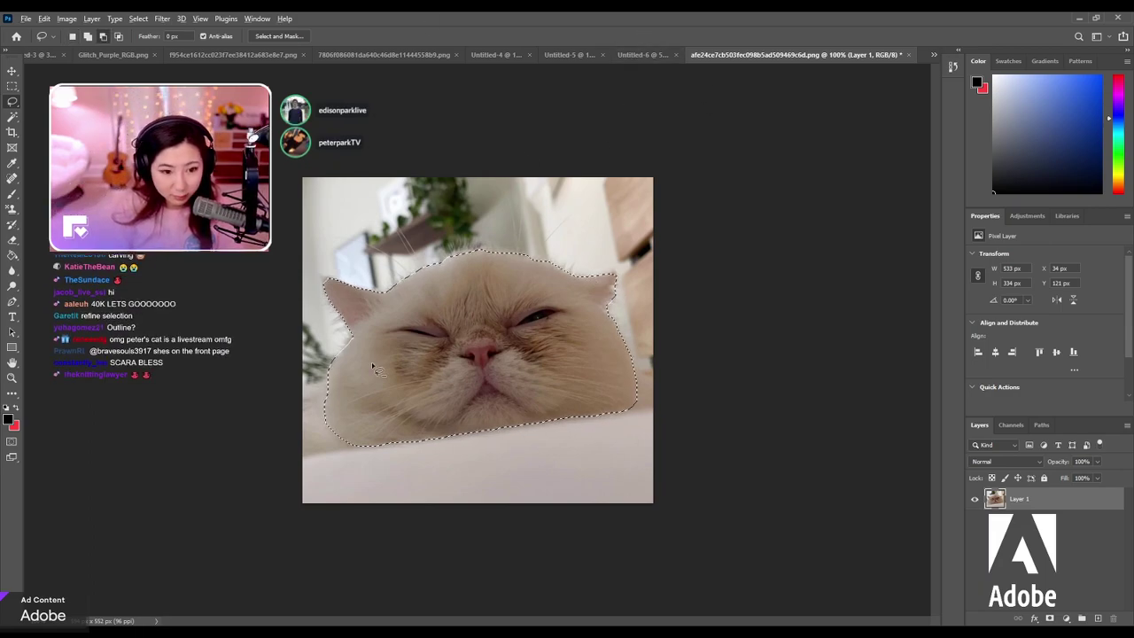
mouse_move(353, 334)
mouse_down()
mouse_move(326, 420)
mouse_move(332, 346)
mouse_up()
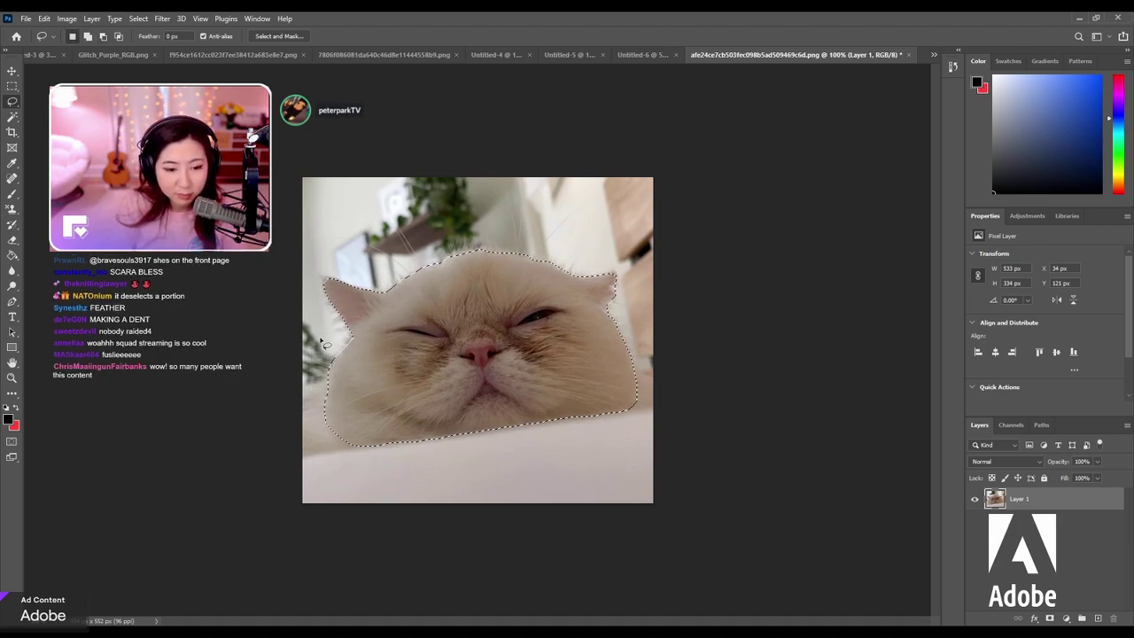
mouse_move(306, 418)
mouse_down()
mouse_move(330, 329)
mouse_move(322, 470)
mouse_up()
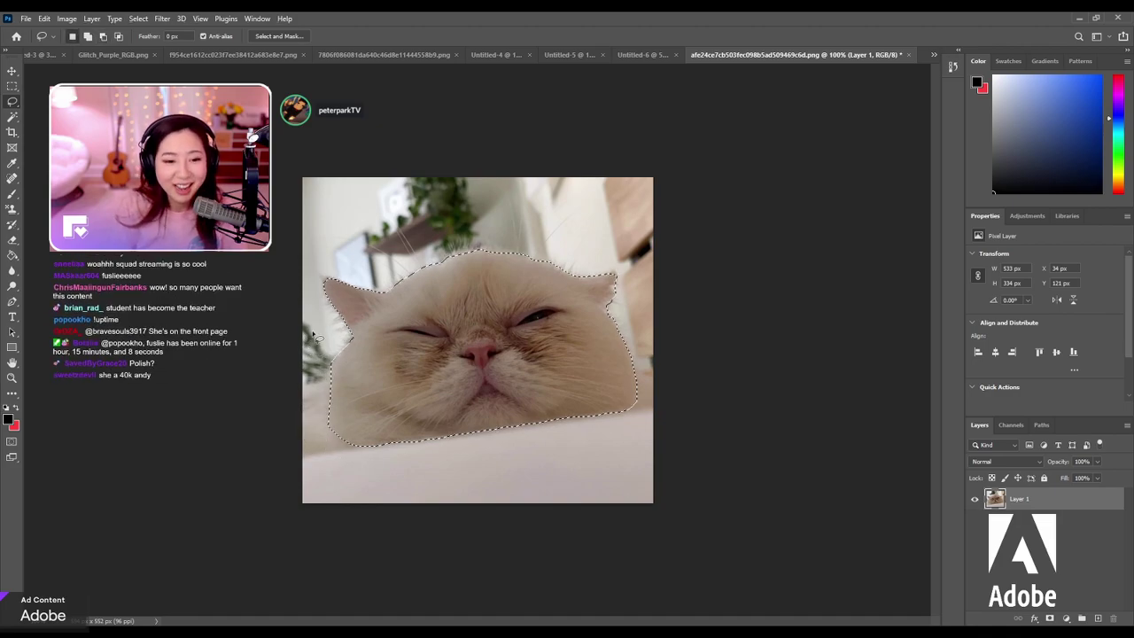
mouse_move(316, 371)
mouse_down()
mouse_move(333, 438)
mouse_move(330, 373)
mouse_up()
mouse_move(664, 367)
mouse_down()
mouse_move(657, 266)
mouse_move(660, 390)
mouse_move(614, 437)
mouse_move(636, 285)
mouse_up()
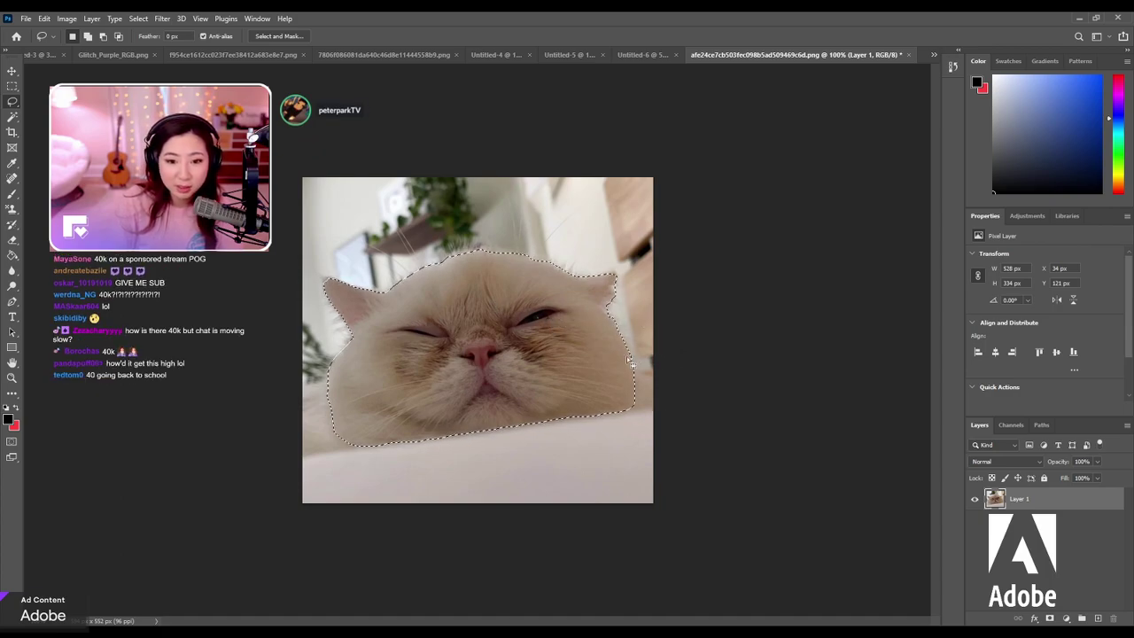
Invert the selection, delete the background around the cat's face, and deselect.
drag(496, 371, 501, 409)
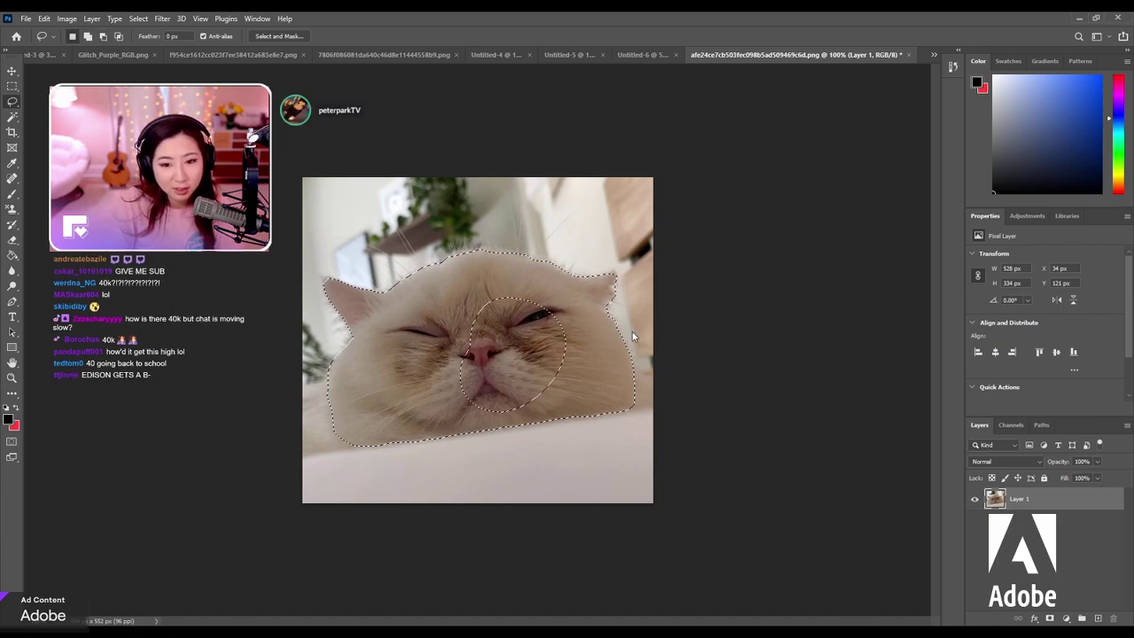
key(ctrl+shift+i)
key(Delete)
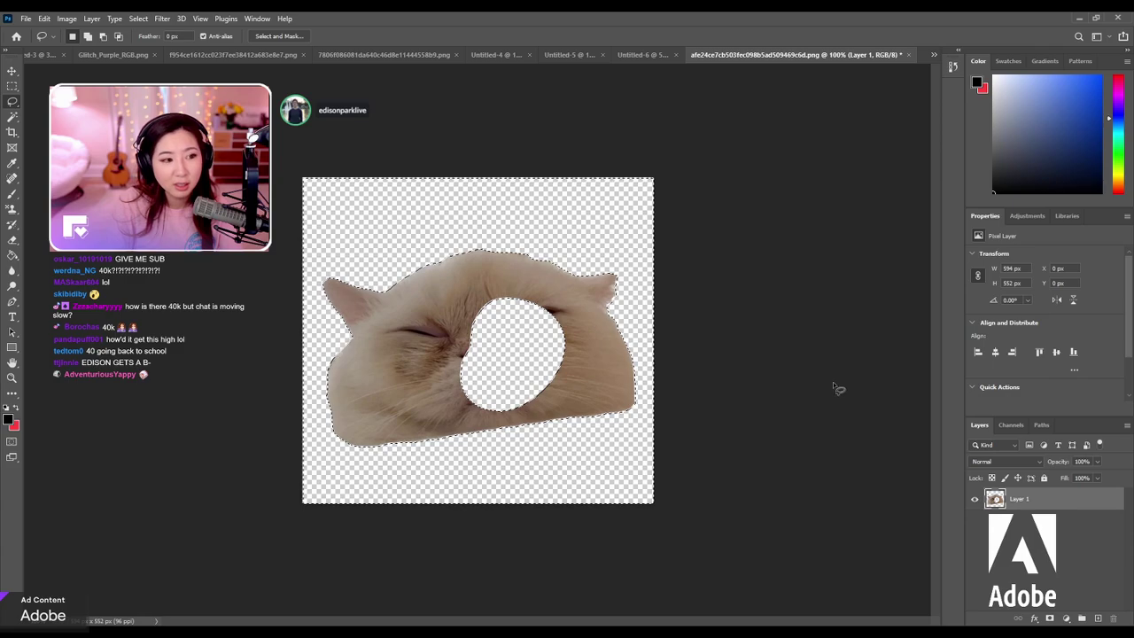
key(ctrl+z)
key(ctrl+z)
key(ctrl+z)
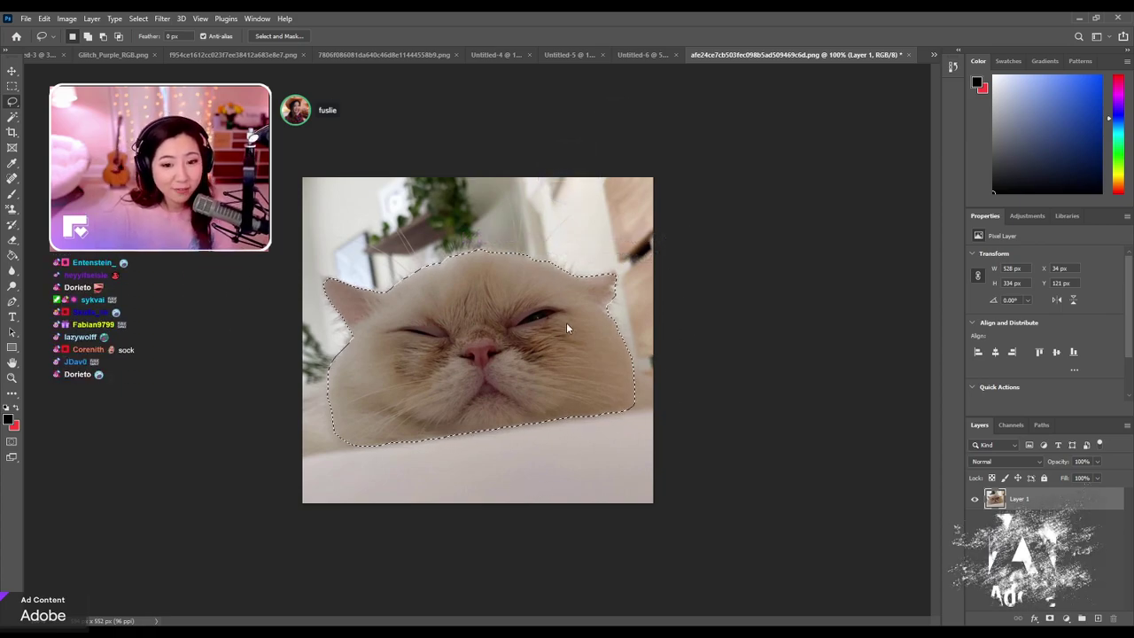
key(ctrl+shift+i)
key(Delete)
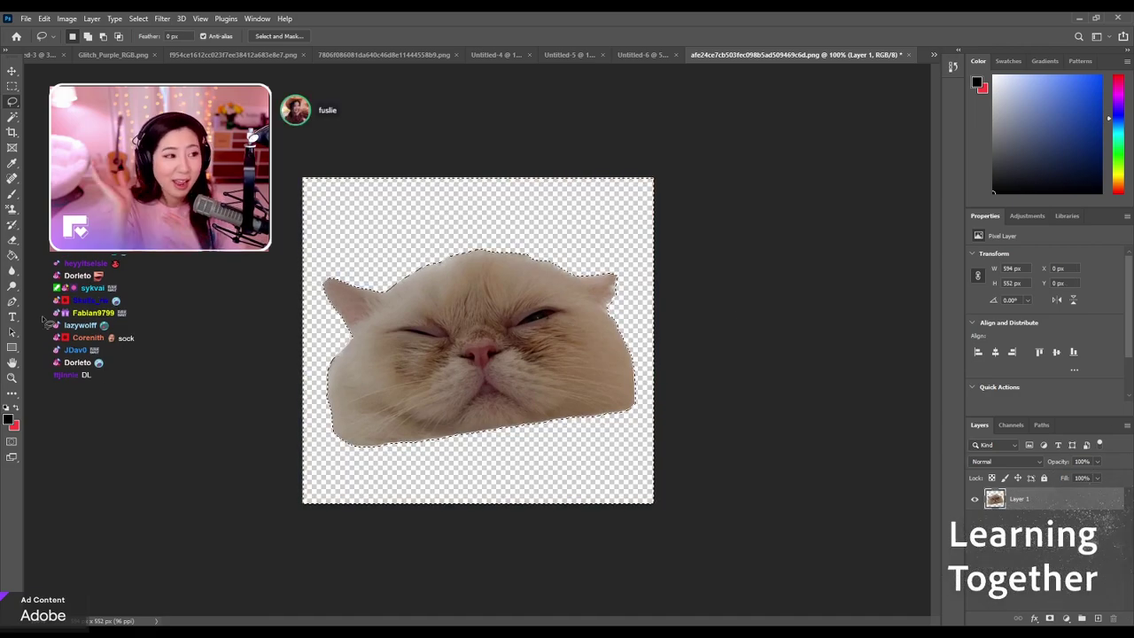
click(11, 86)
key(ctrl+d)
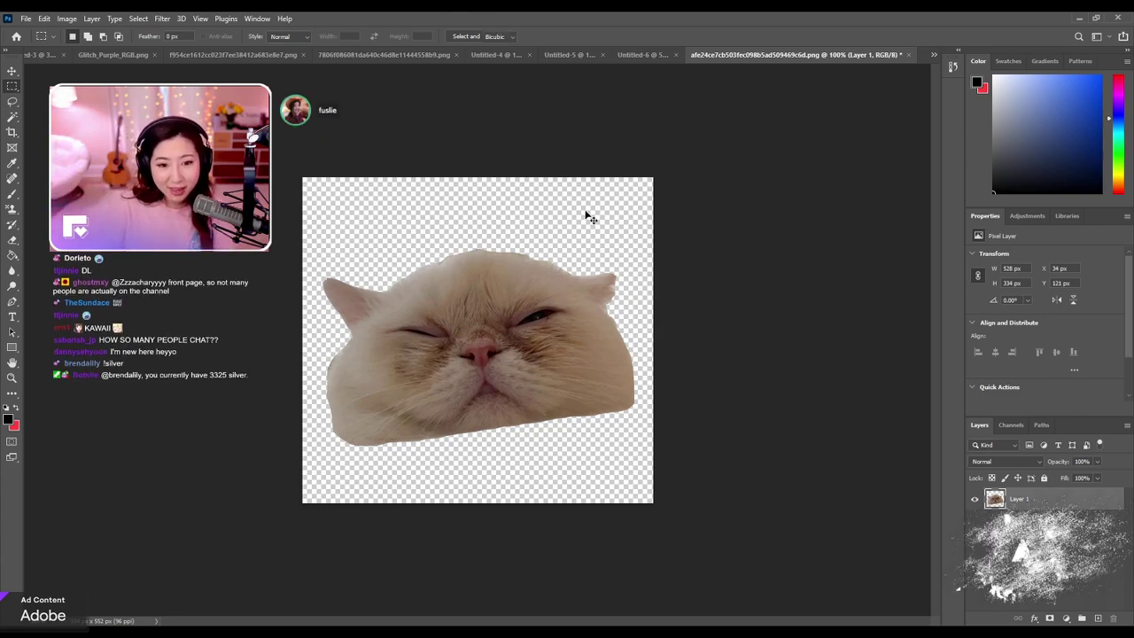
Try scaling the cat layer with Free Transform, ending near its original size.
key(ctrl+t)
drag(630, 245, 548, 303)
drag(507, 221, 615, 193)
key(Return)
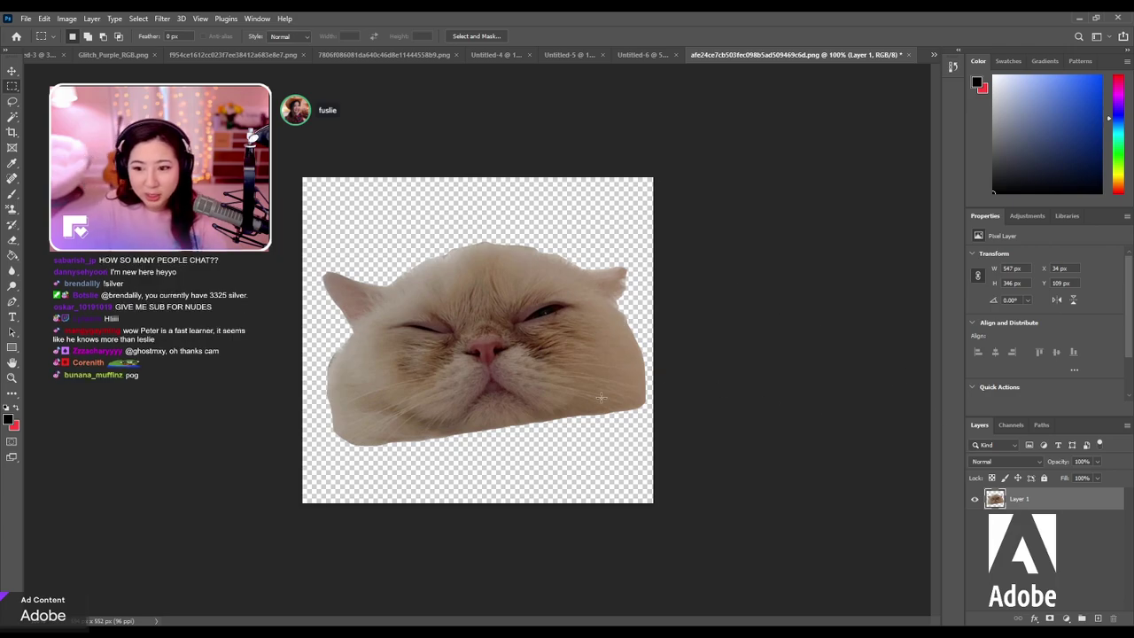
key(ctrl+t)
drag(426, 469, 686, 332)
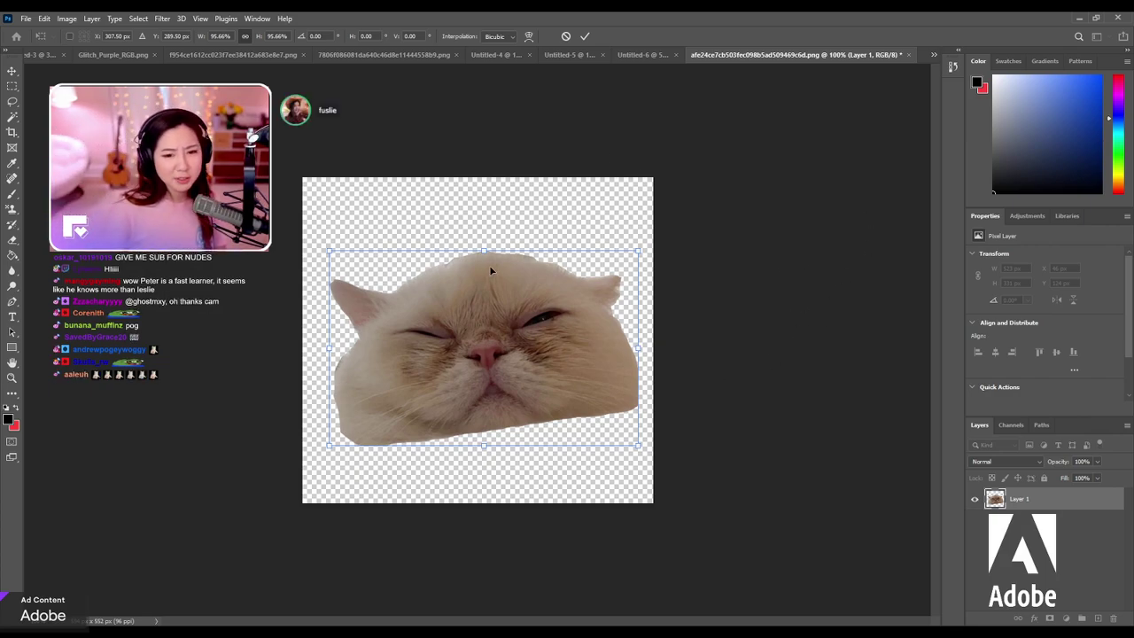
key(Return)
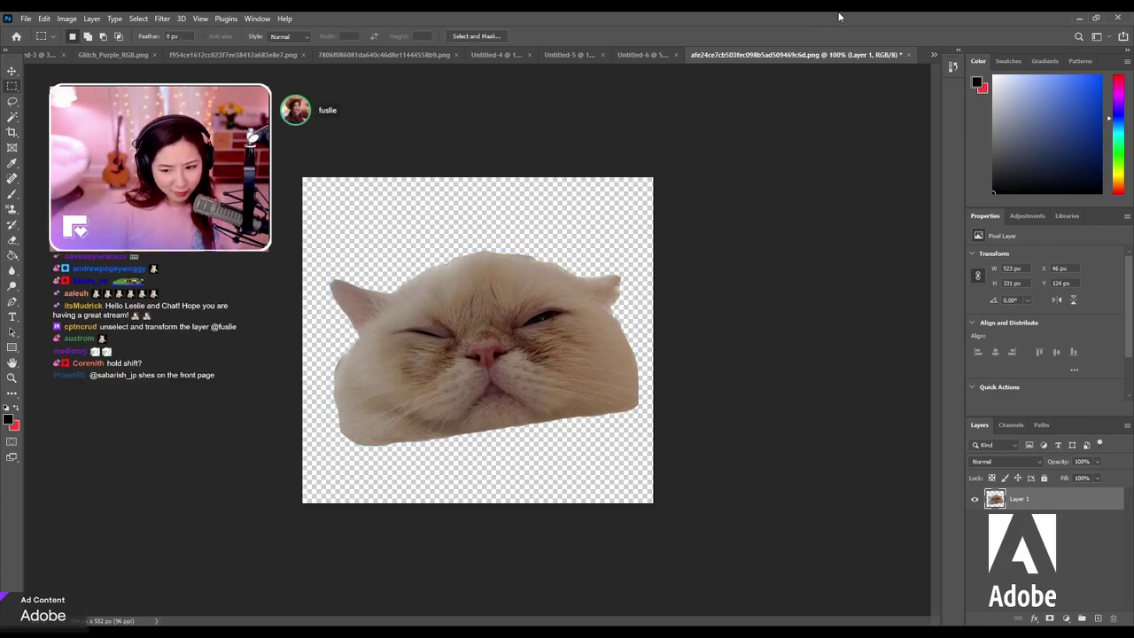
Shrink the cat to about 90%, then stretch it taller and enlarge it to fill the canvas.
key(ctrl+t)
drag(638, 266, 608, 268)
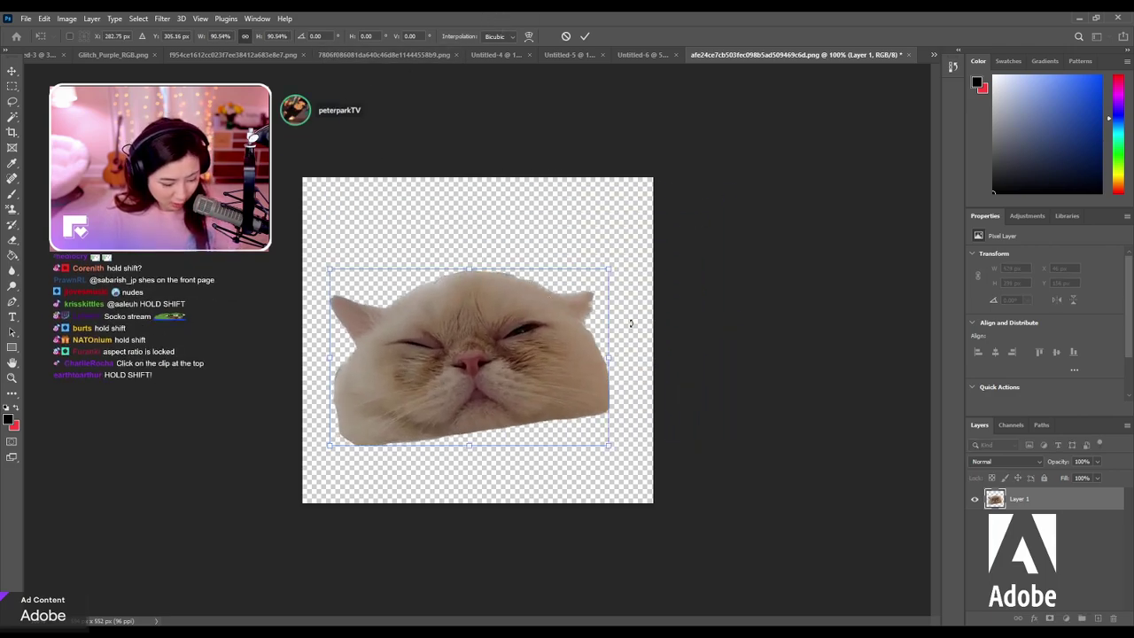
drag(610, 268, 570, 178)
drag(483, 308, 493, 372)
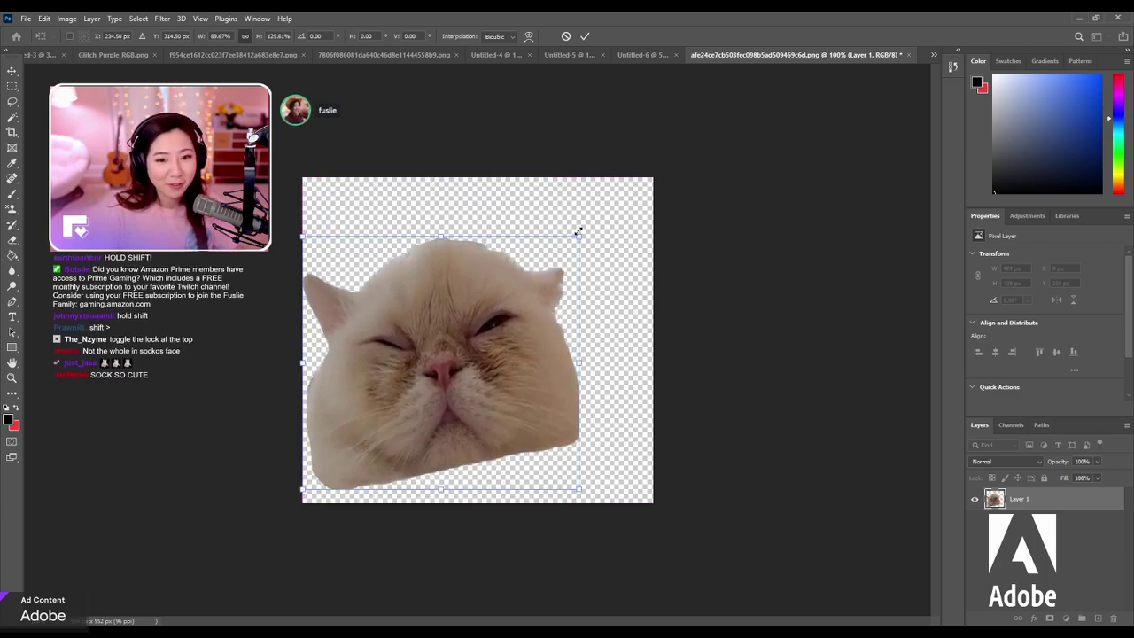
drag(580, 236, 647, 189)
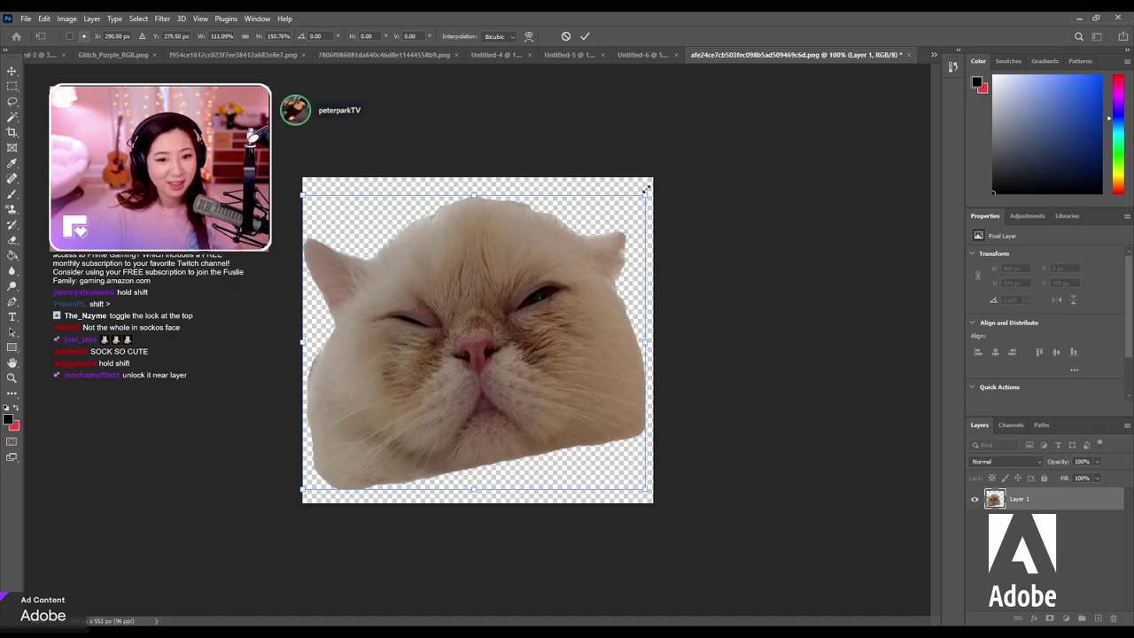
key(Return)
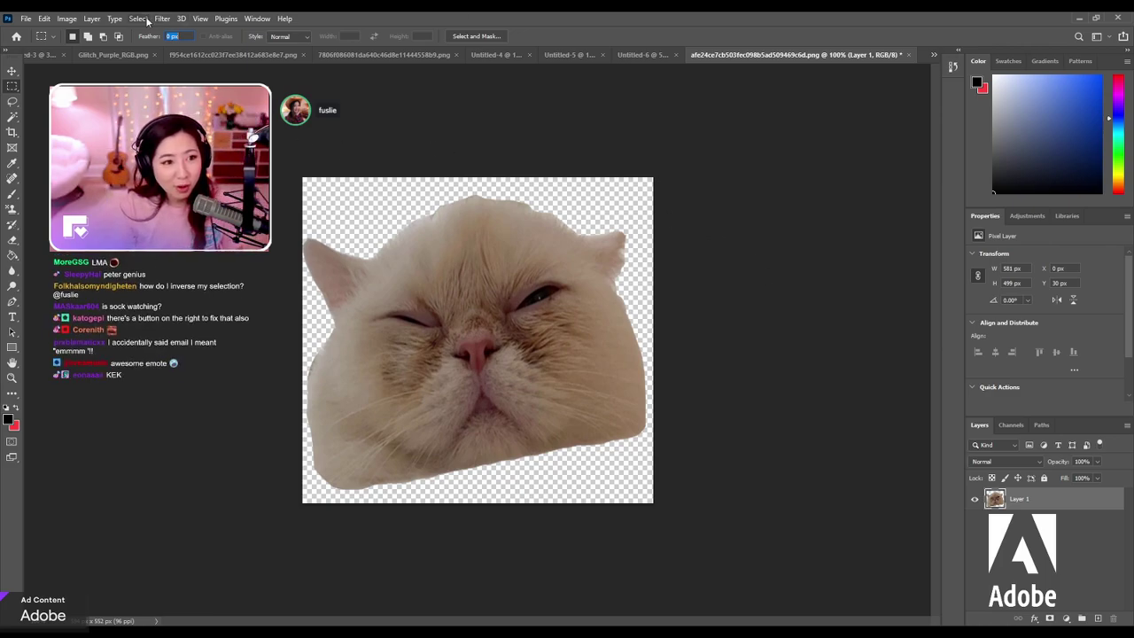
key(i)
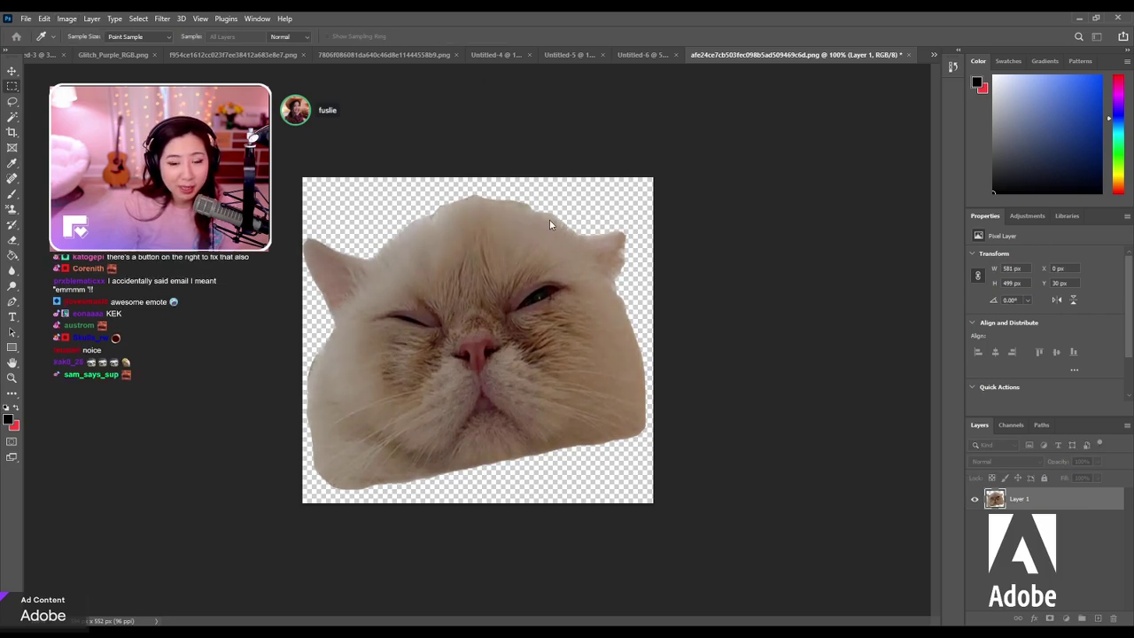
key(m)
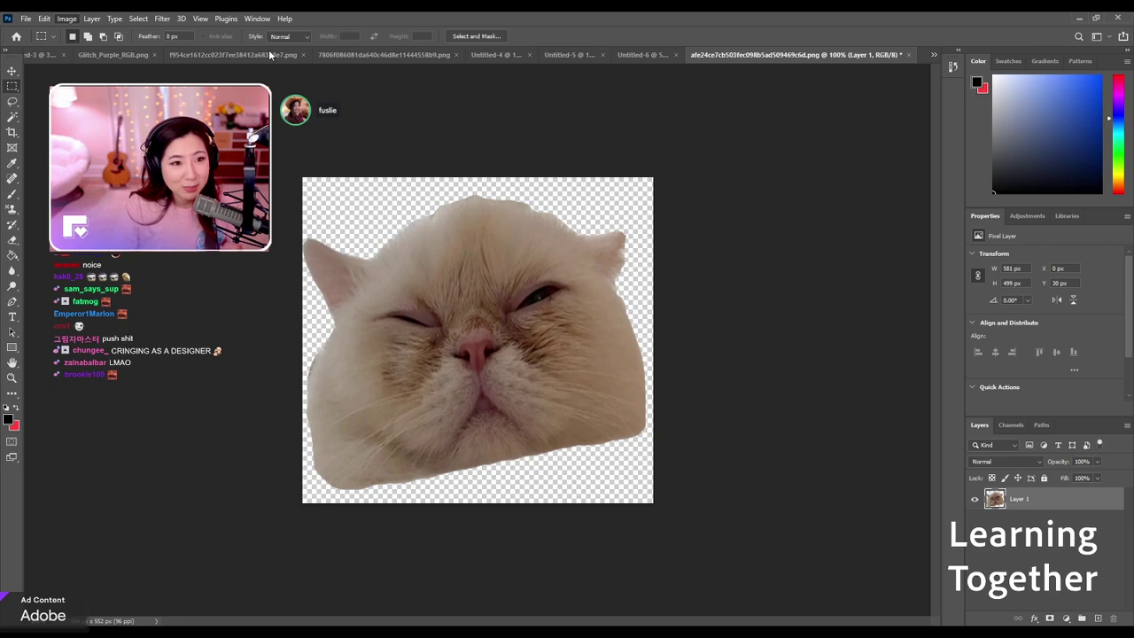
key(i)
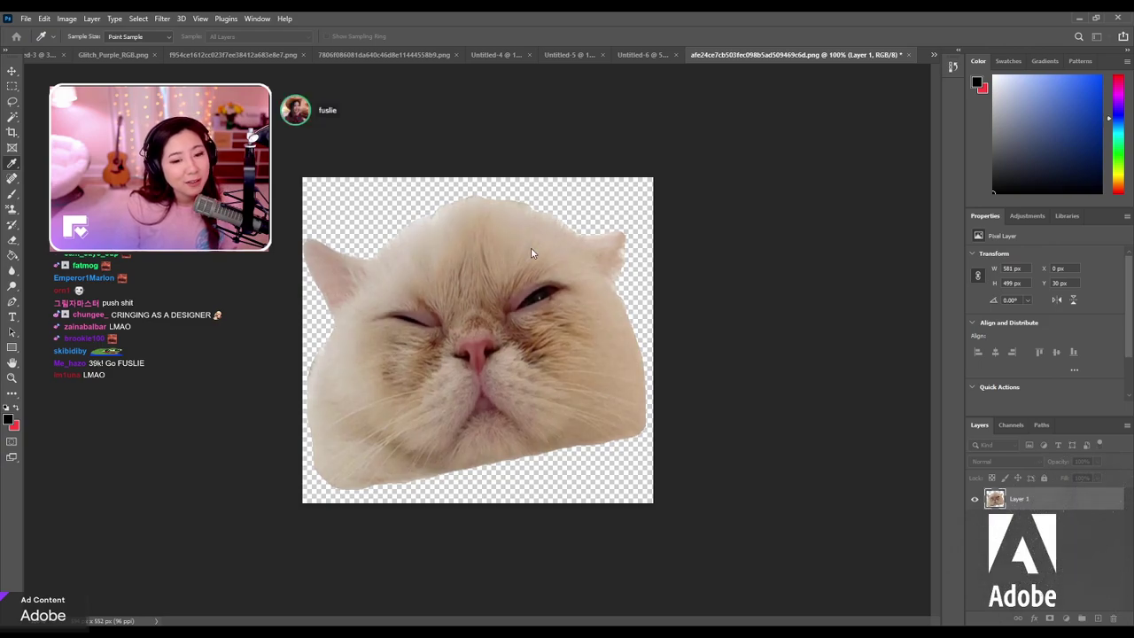
key(m)
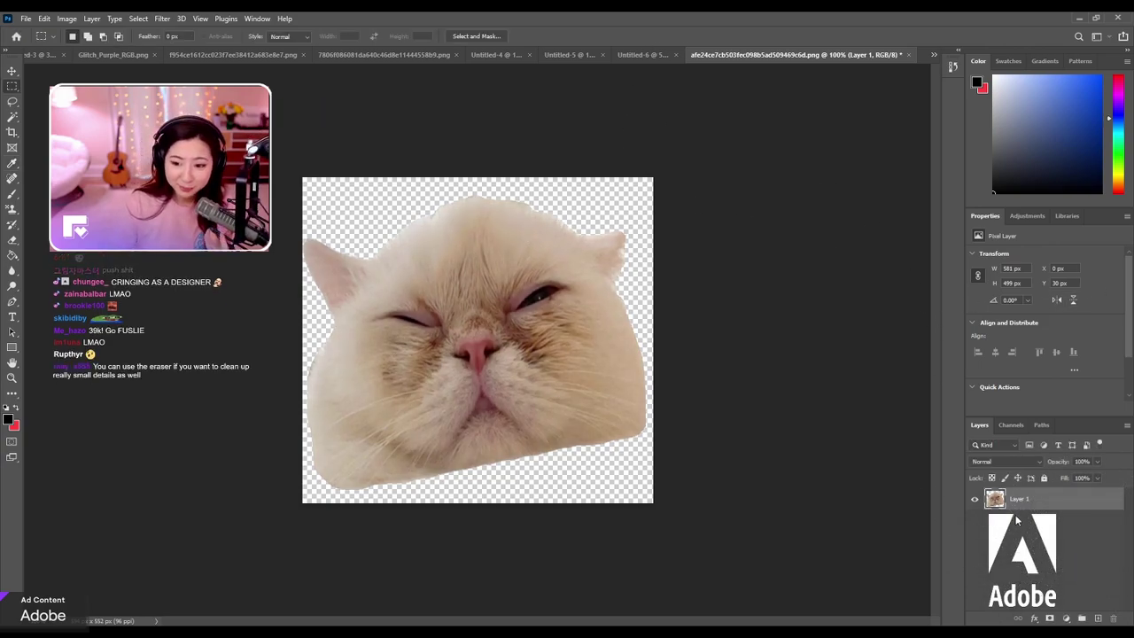
key(h)
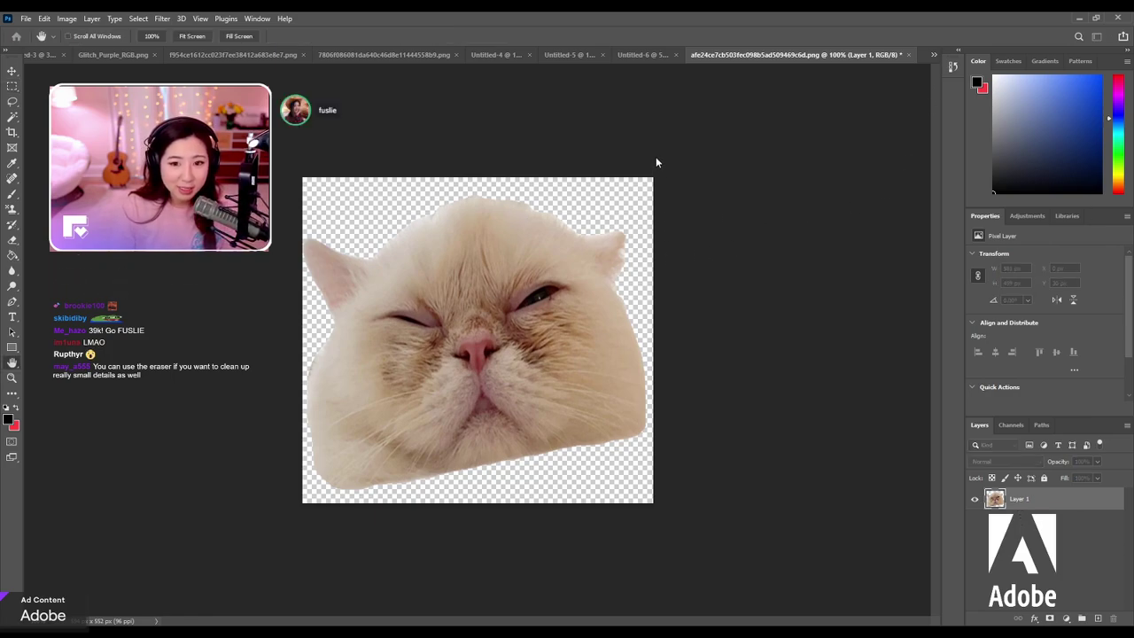
key(ctrl+shift+z)
key(ctrl+shift+z)
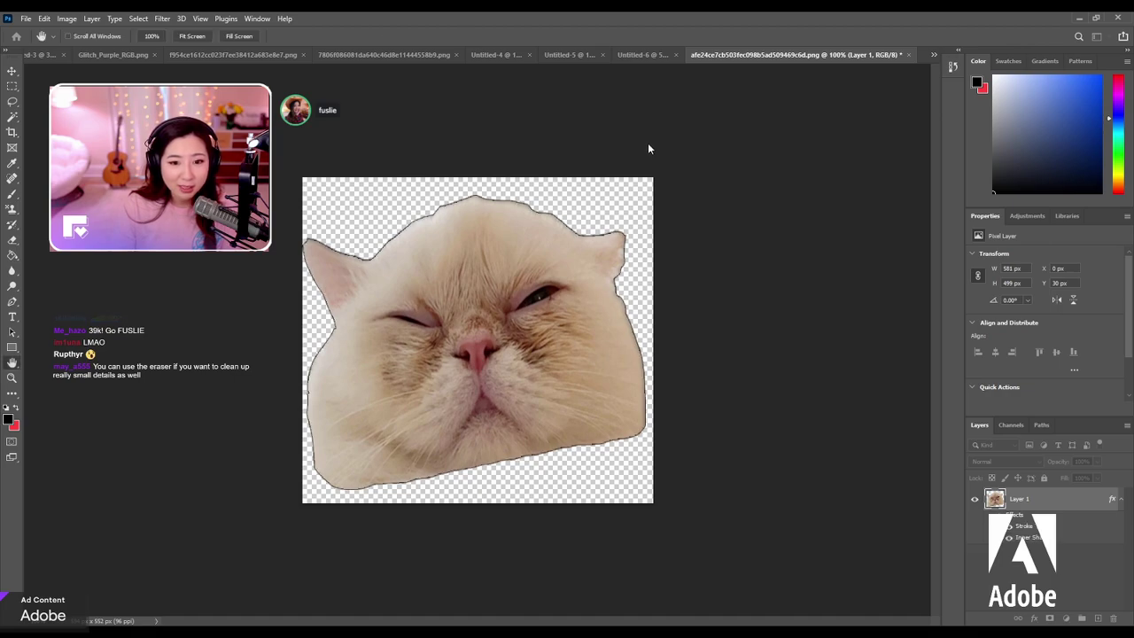
key(ctrl+shift+z)
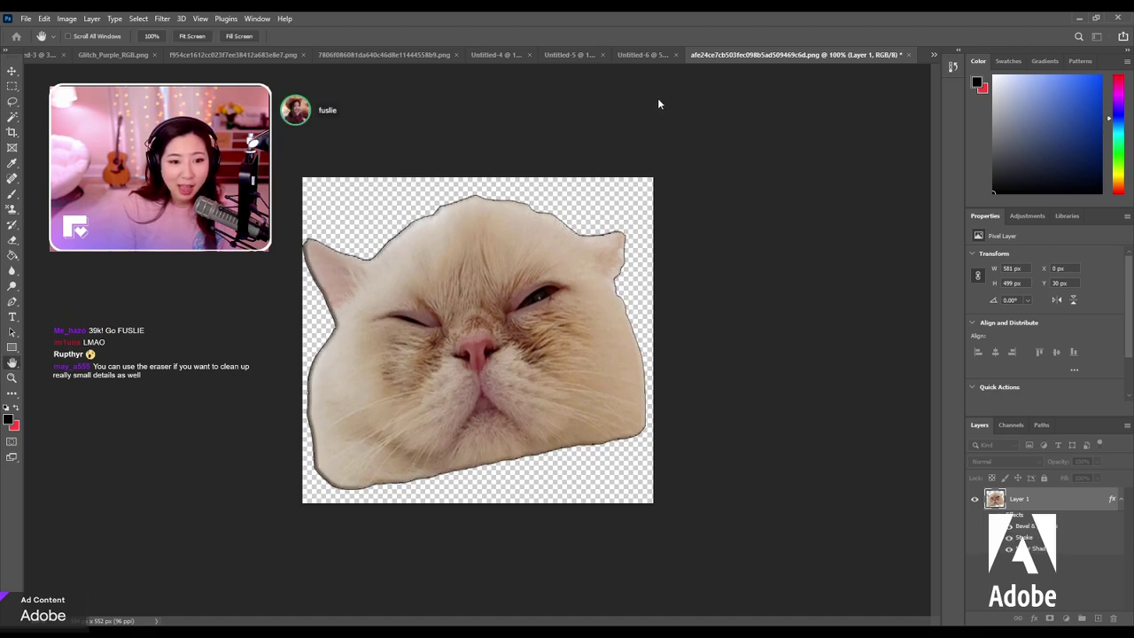
key(ctrl+shift+z)
key(ctrl+shift+z)
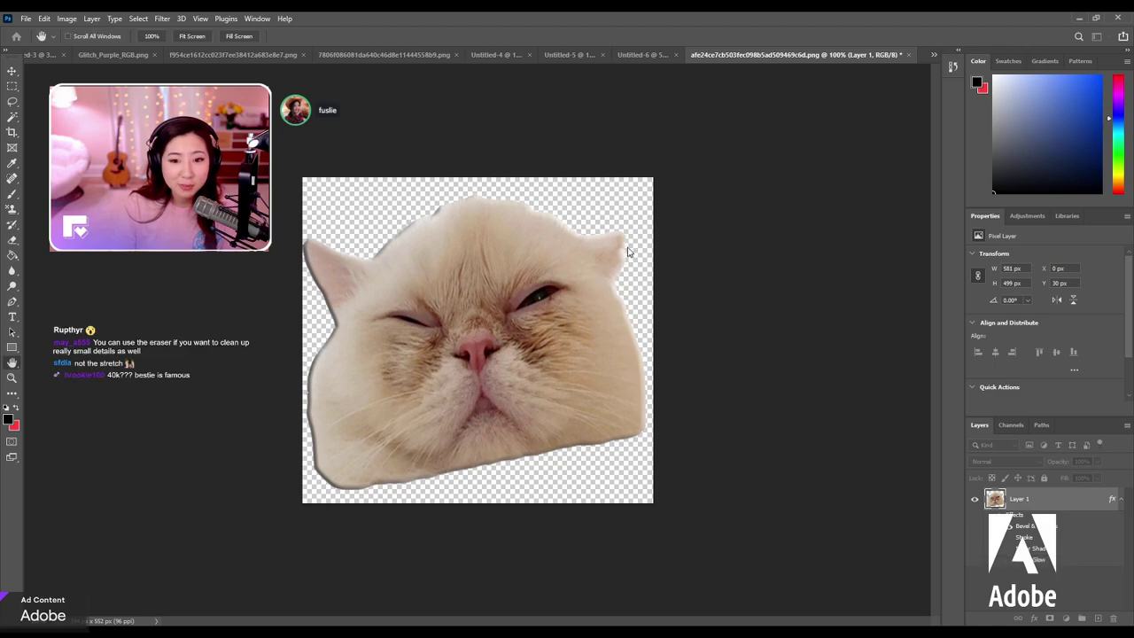
key(ctrl+z)
key(m)
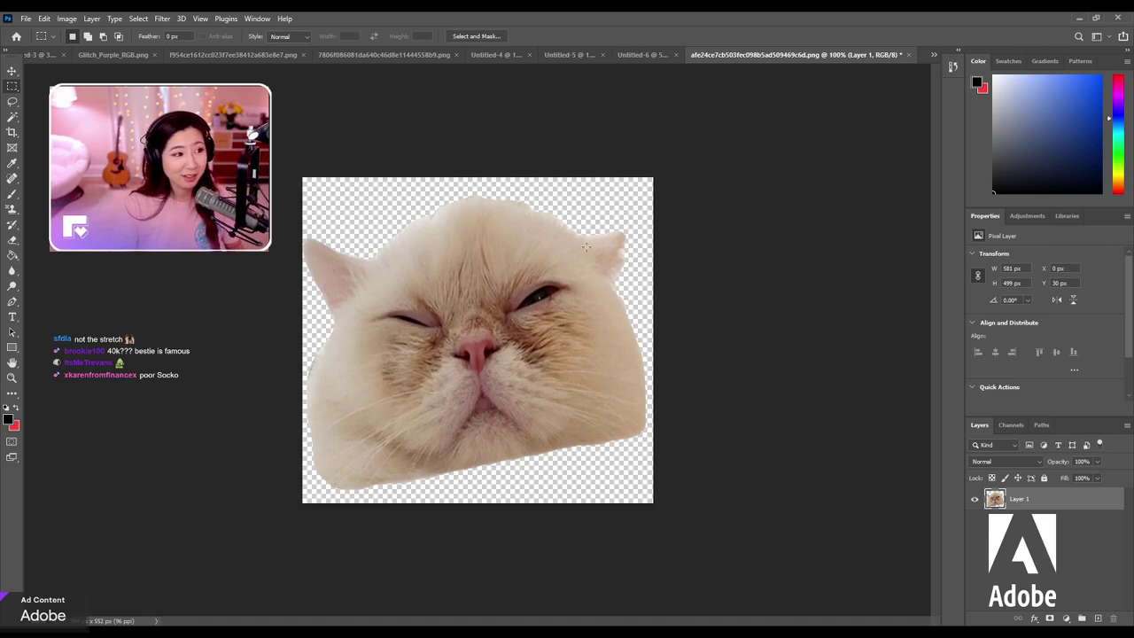
key(ctrl+t)
Lower the cat's top edge to squash it to 548 × 276 px, widening it slightly.
drag(484, 189, 476, 331)
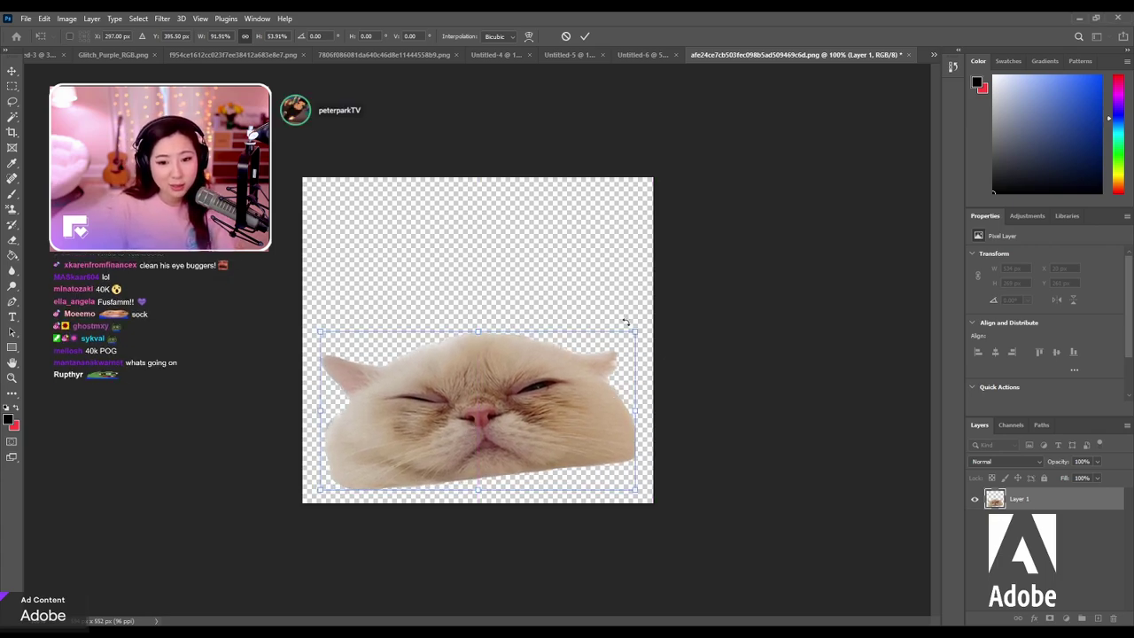
drag(625, 321, 640, 328)
key(Return)
key(Return)
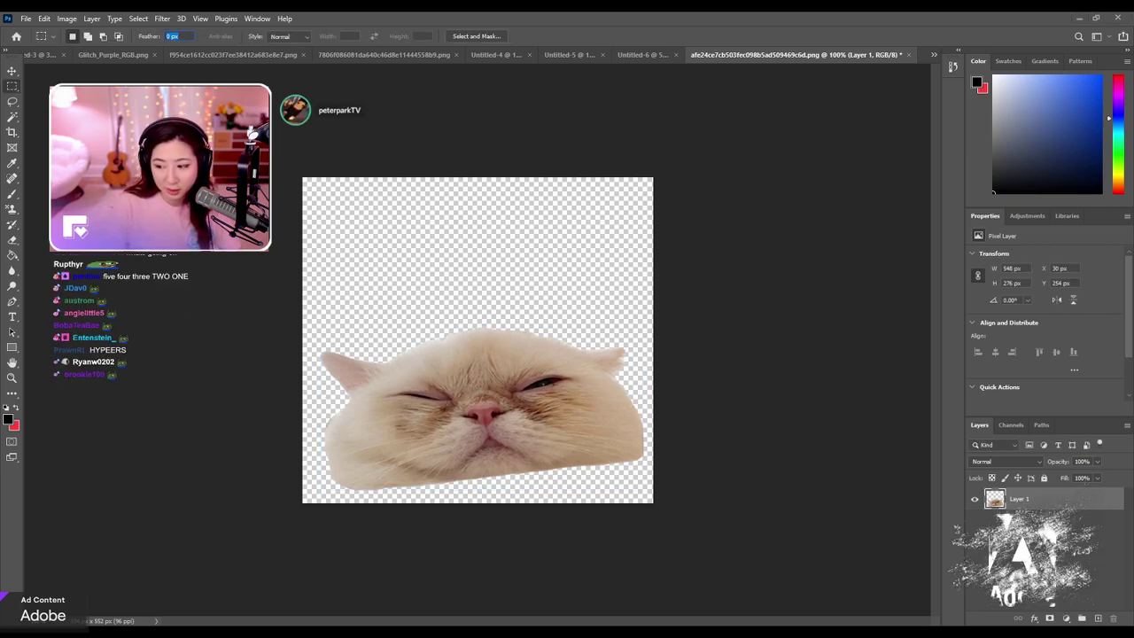
key(Return)
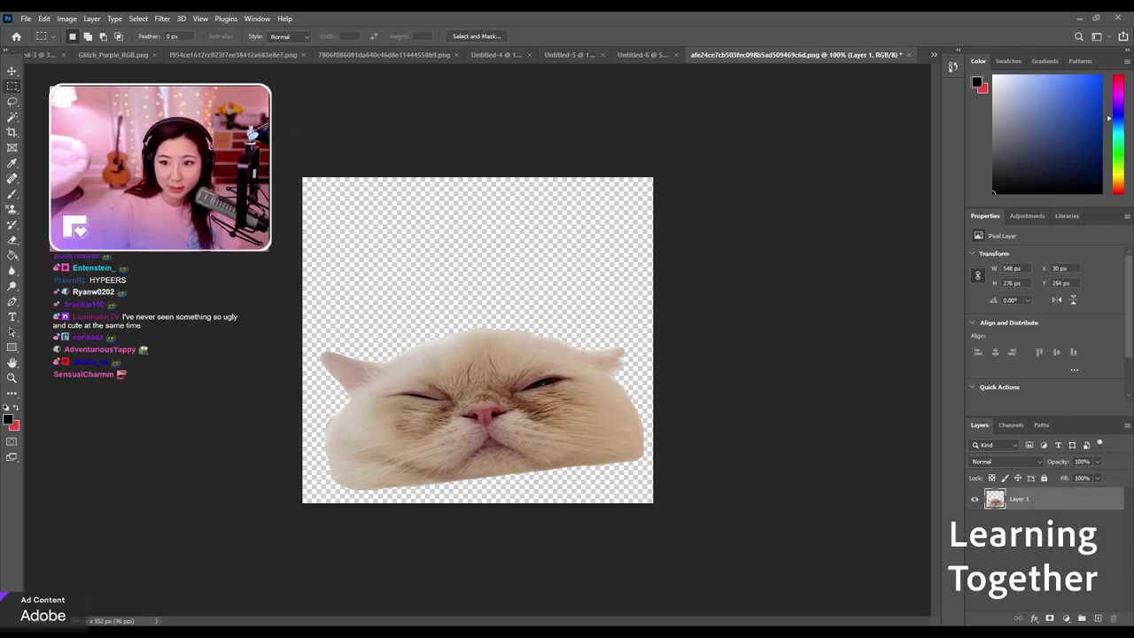
Start a text layer above the cat, then discard the Lorem Ipsum placeholder.
key(t)
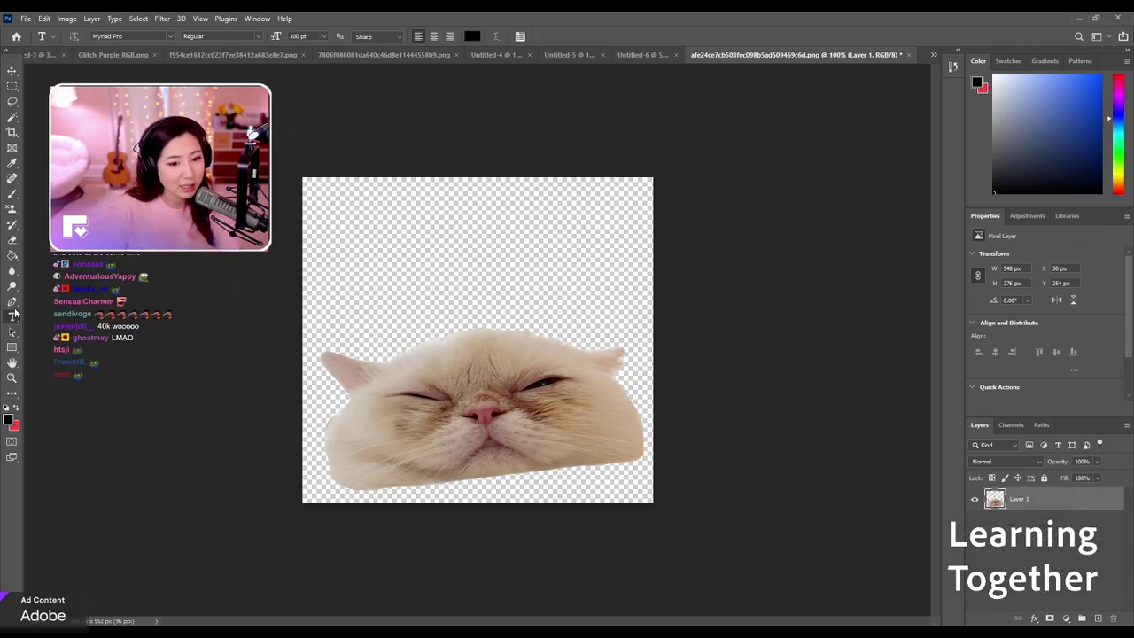
click(348, 278)
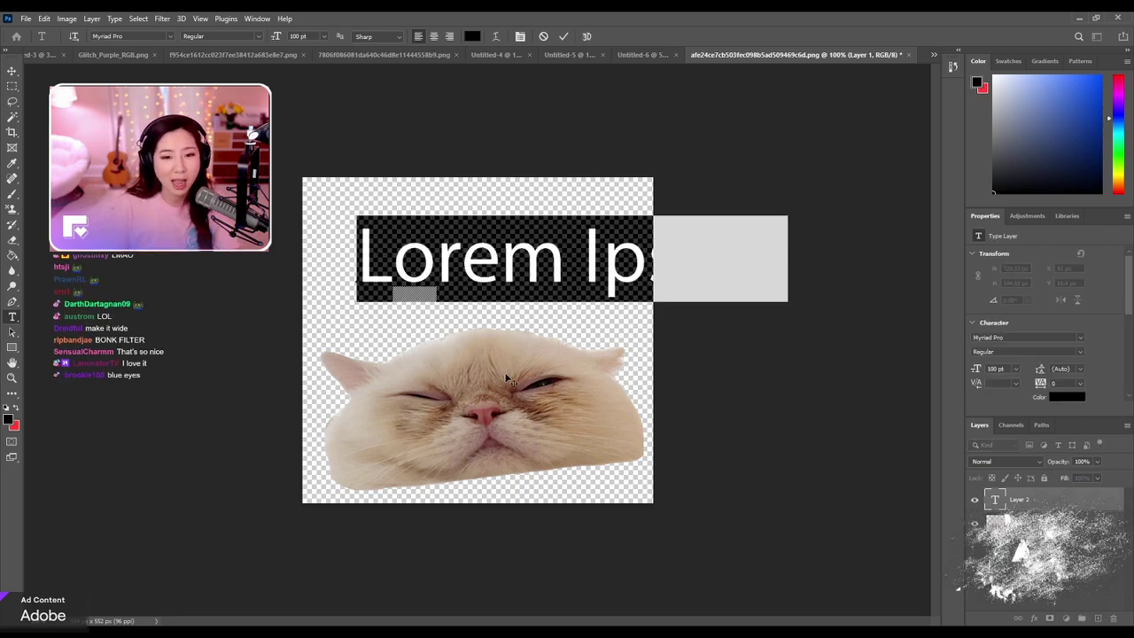
key(Escape)
key(m)
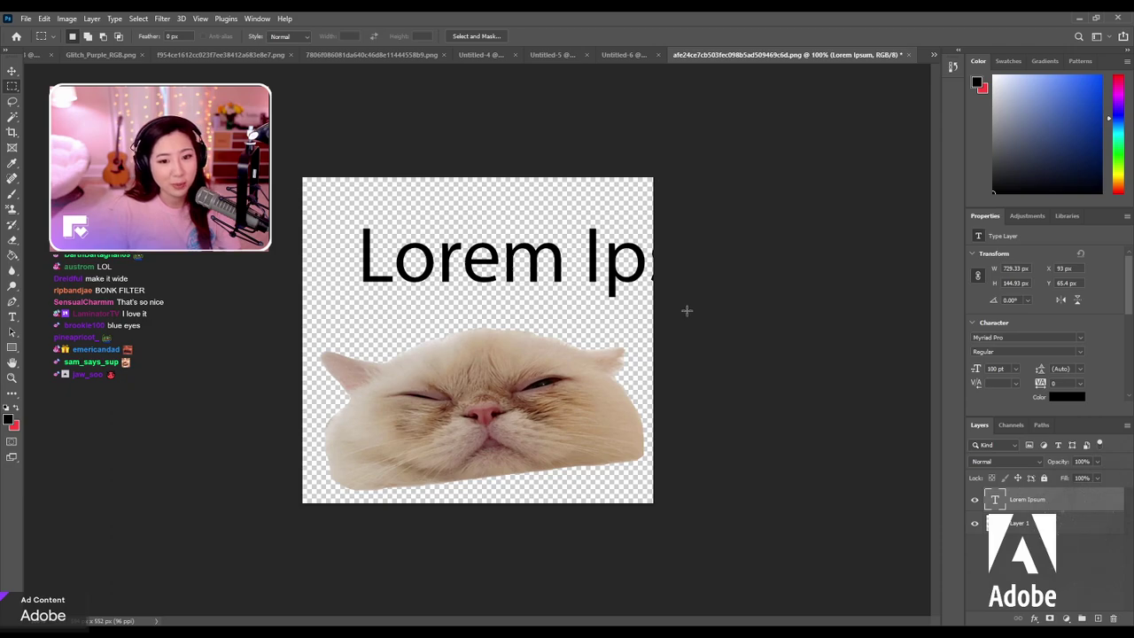
Widen the cat face to 589 × 282 px and move it lower along the canvas bottom.
key(ctrl+t)
drag(644, 411, 654, 410)
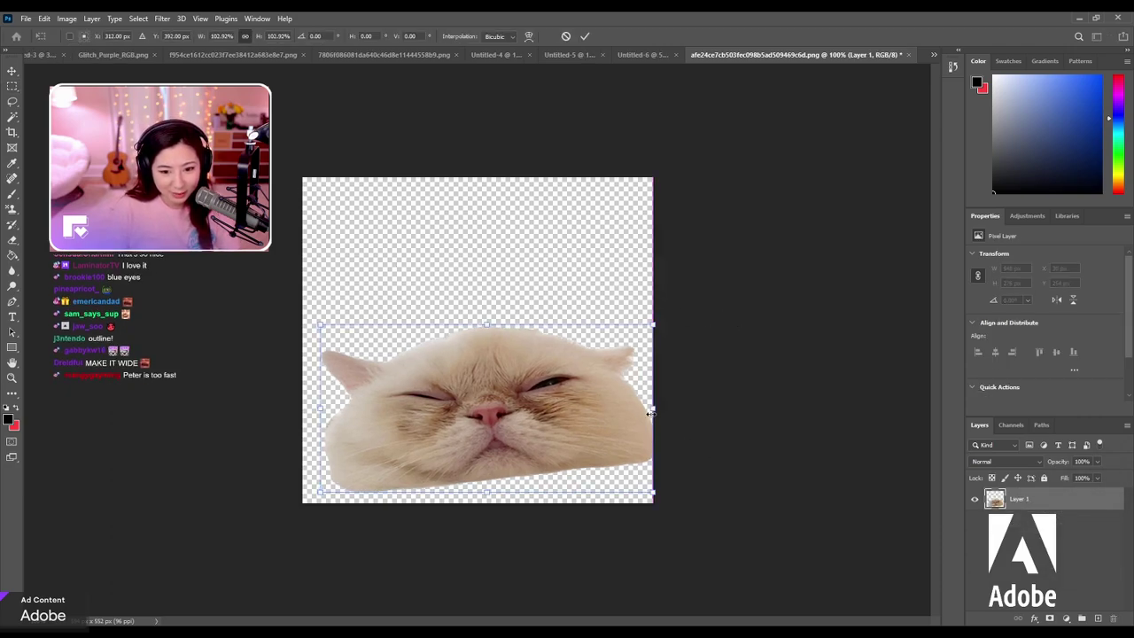
drag(551, 443, 532, 443)
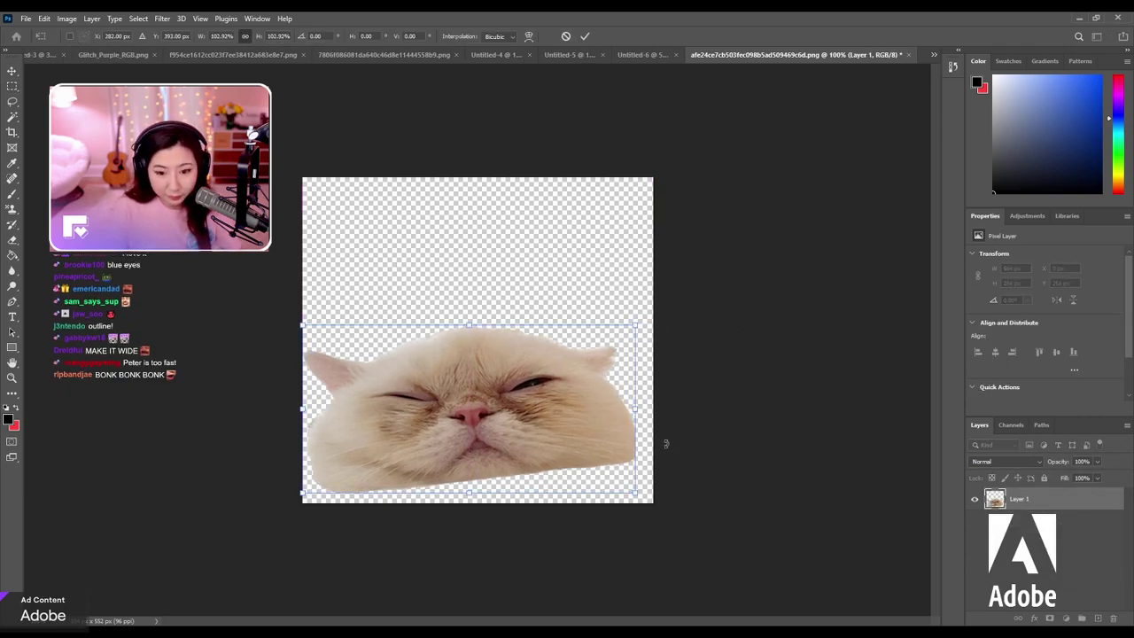
drag(636, 410, 652, 418)
mouse_move(537, 461)
mouse_down()
mouse_move(533, 472)
mouse_move(546, 470)
mouse_up()
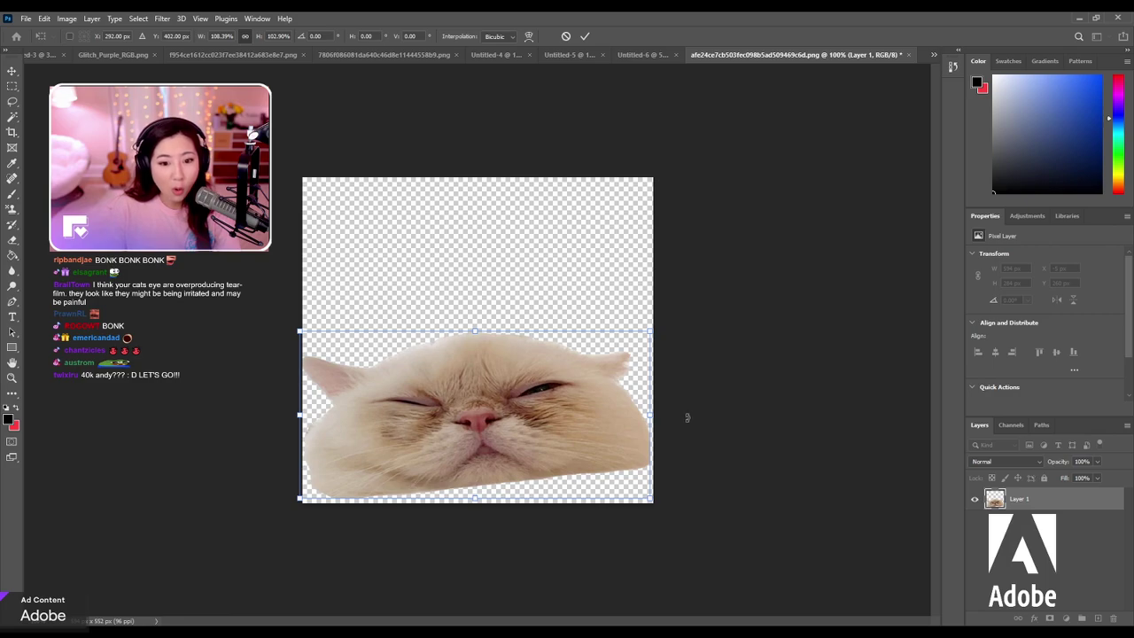
drag(688, 418, 694, 424)
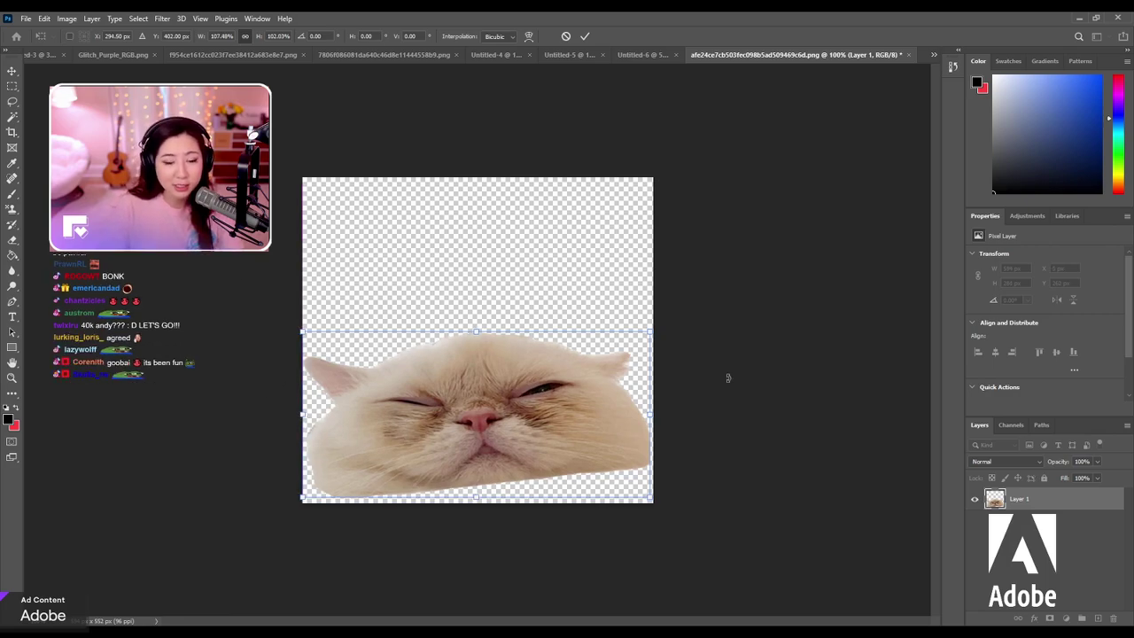
key(Return)
key(m)
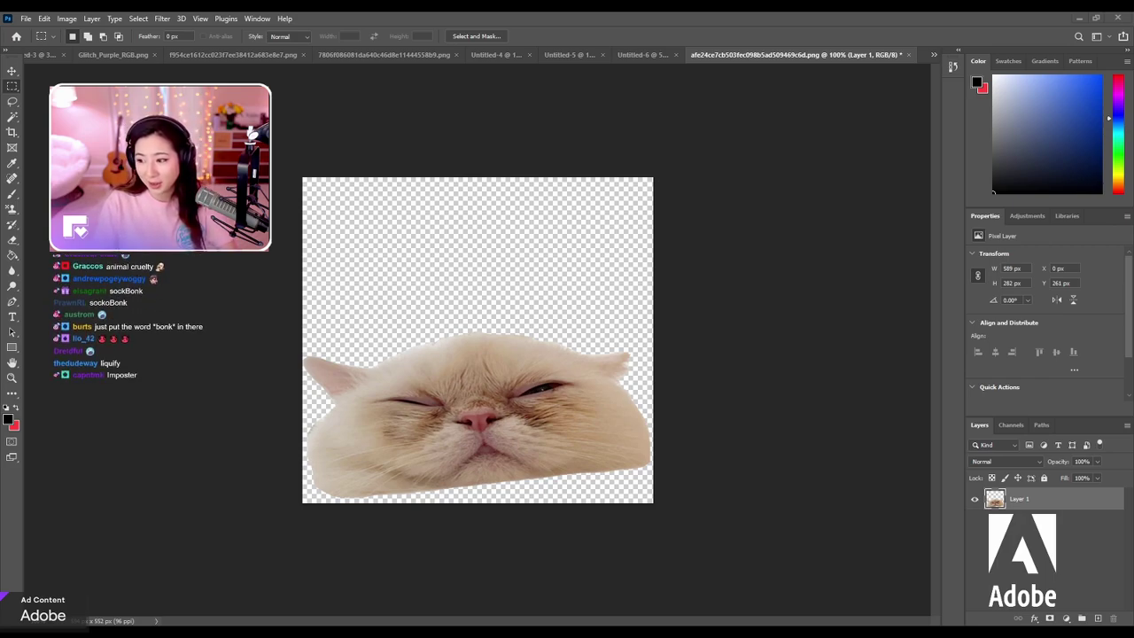
Paste the baseball bat image and delete its white background with the Magic Wand.
key(ctrl+v)
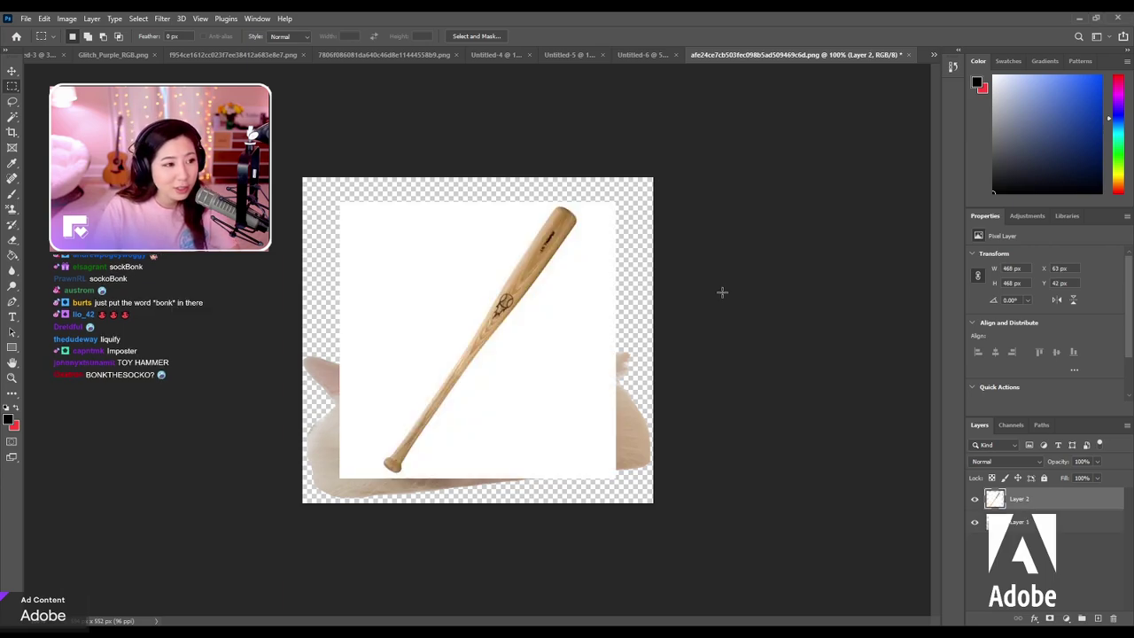
click(12, 122)
click(375, 256)
key(Delete)
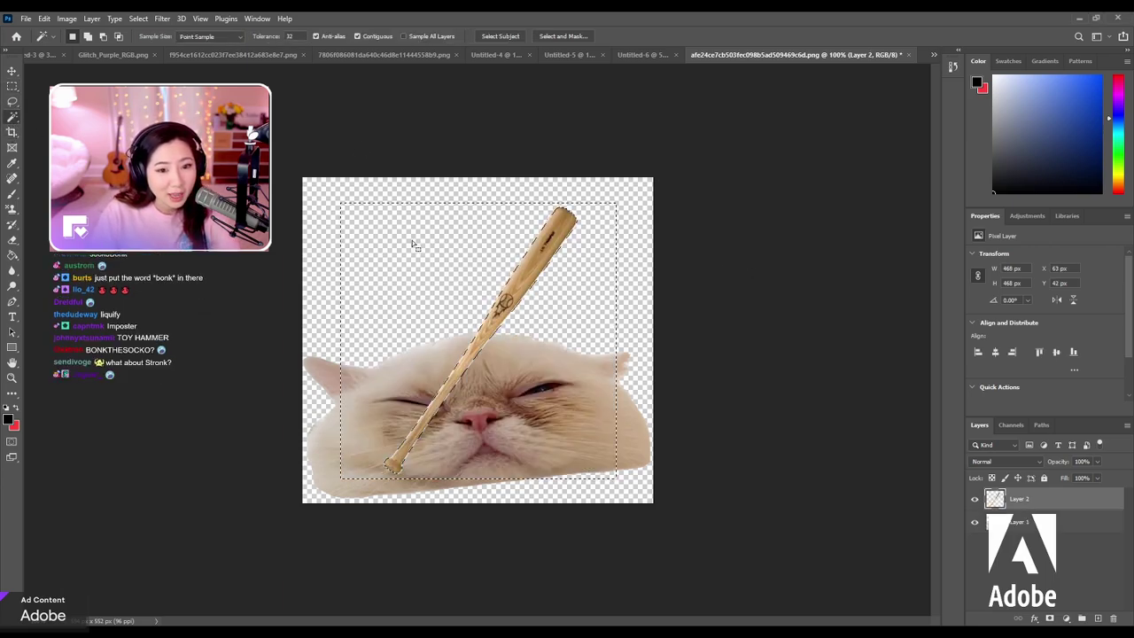
click(21, 86)
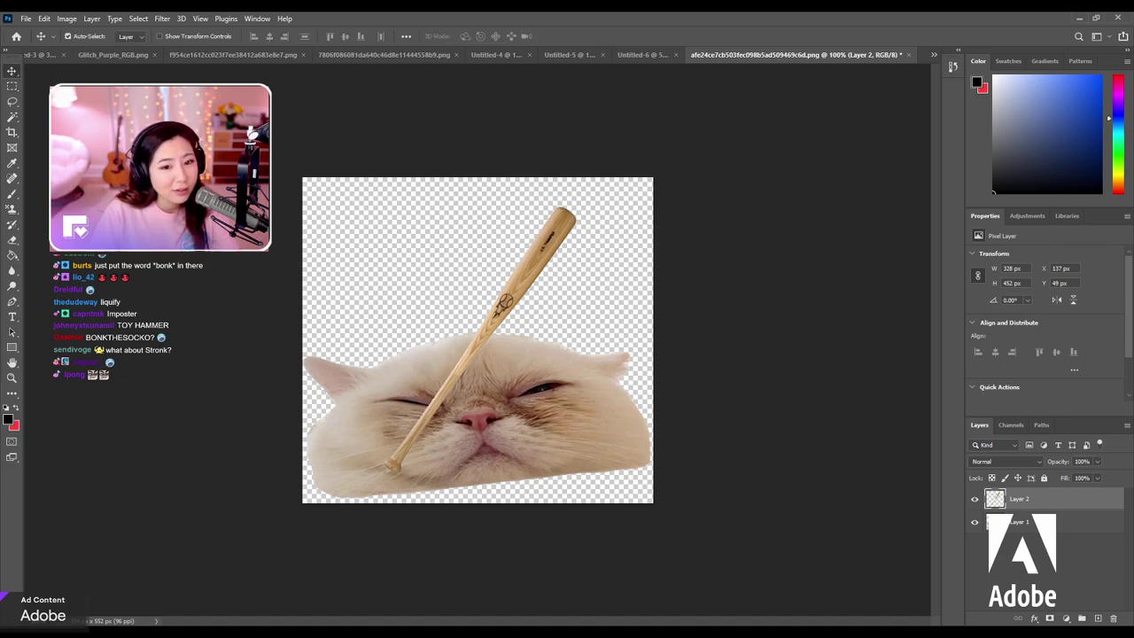
Rotate, enlarge and position the bat diagonally across the cat's face.
key(ctrl+t)
drag(726, 191, 739, 479)
drag(451, 286, 500, 344)
drag(612, 363, 606, 409)
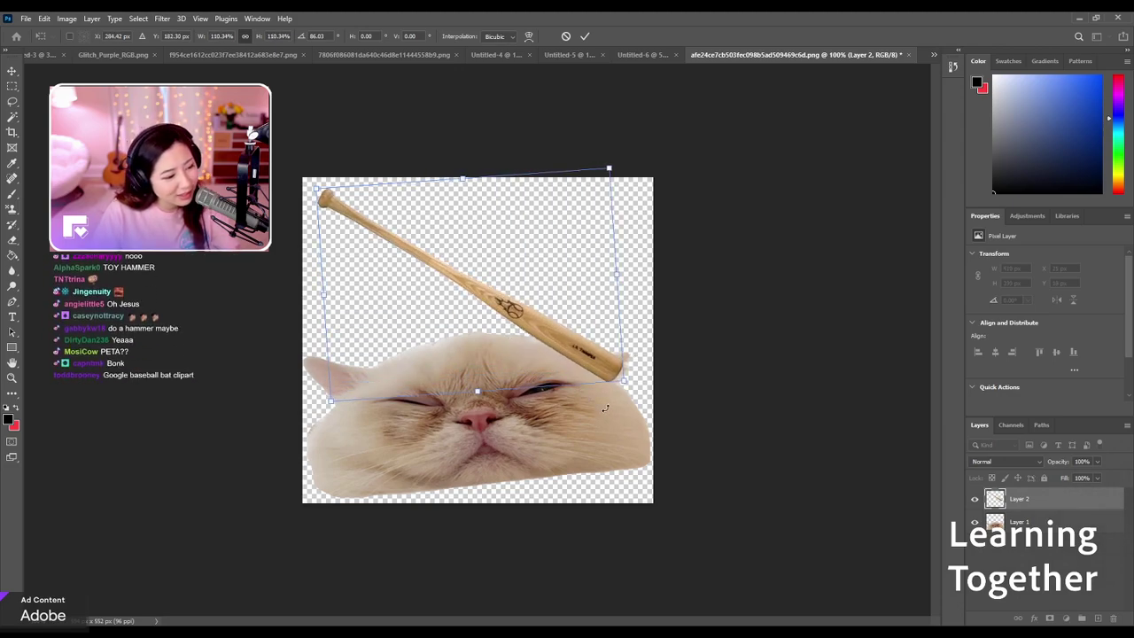
drag(713, 315, 713, 315)
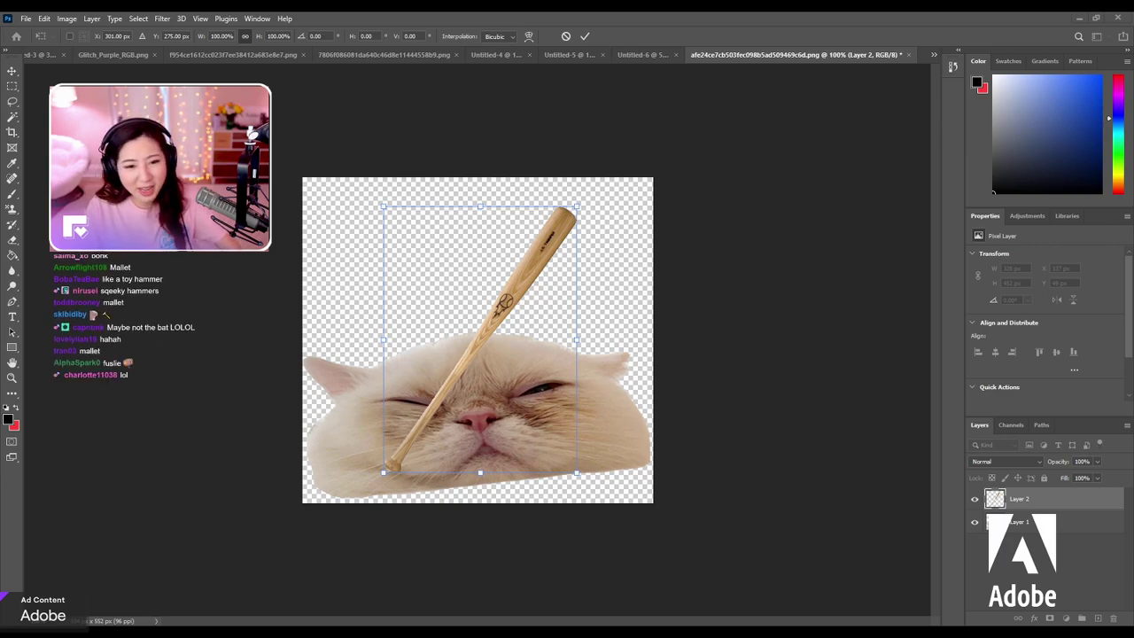
Paste the cartoon hammer, delete its white background, and hide the baseball bat layer.
key(m)
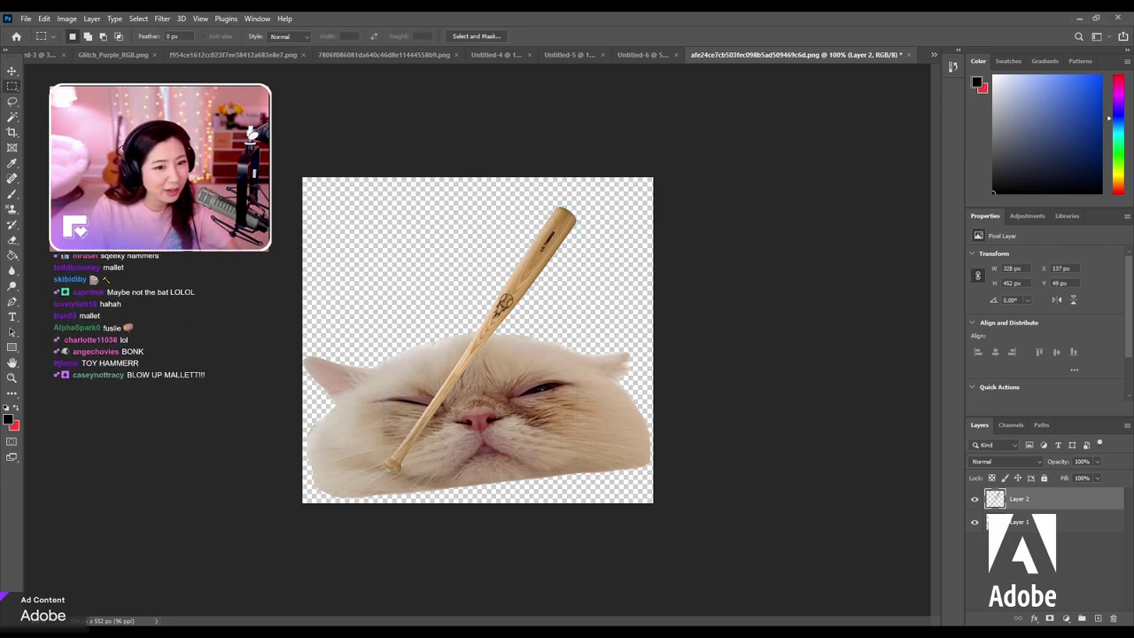
key(ctrl+v)
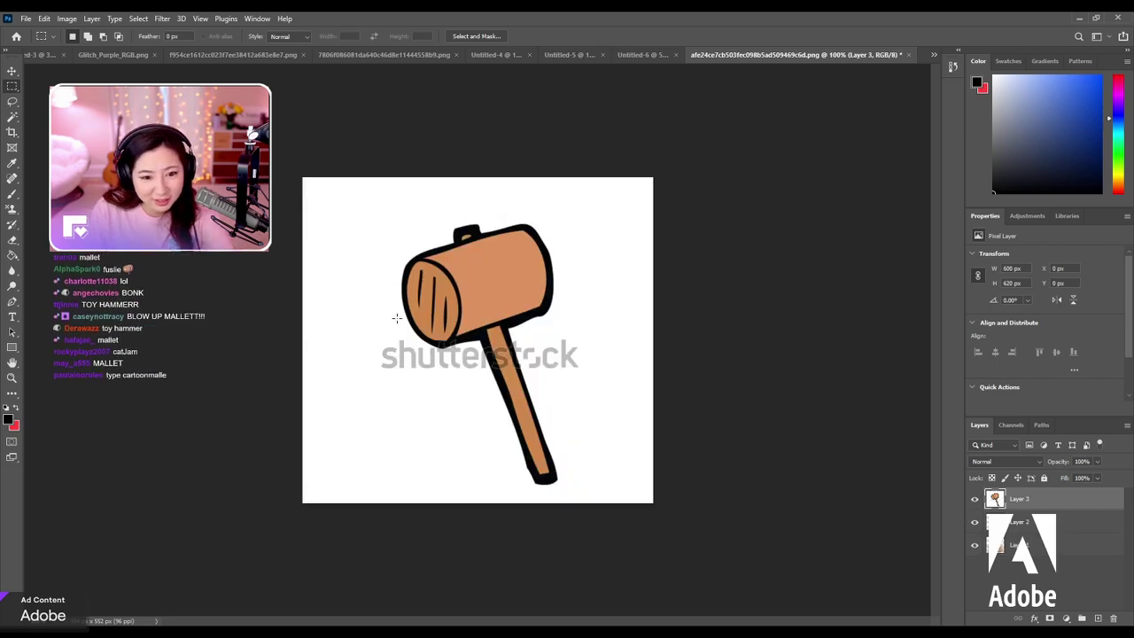
click(11, 116)
click(352, 182)
key(Delete)
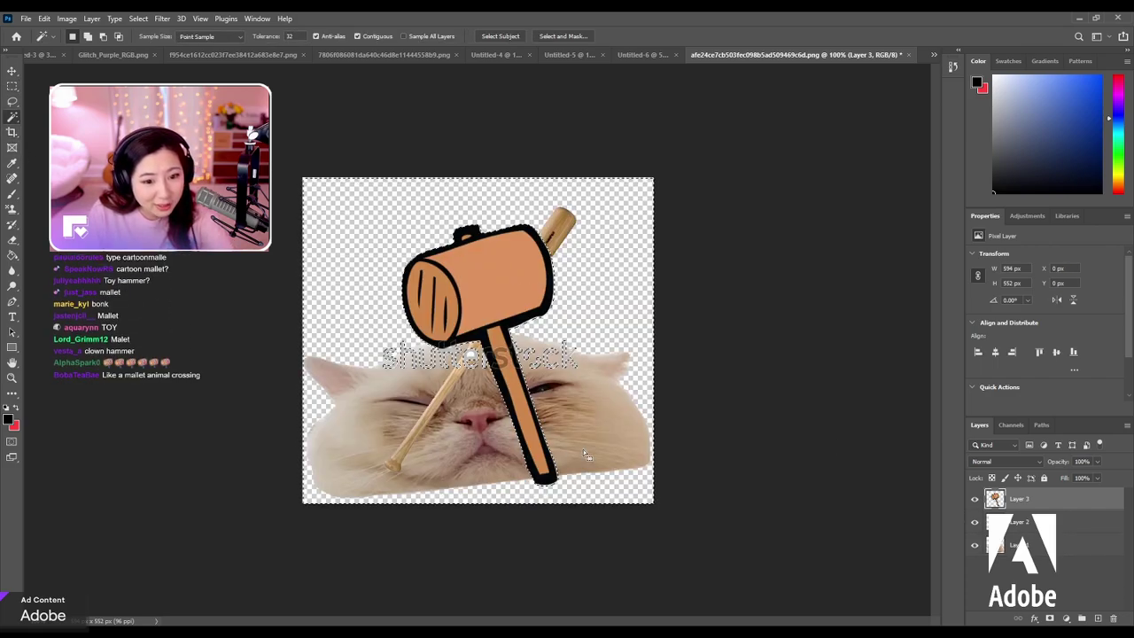
key(ctrl+d)
key(m)
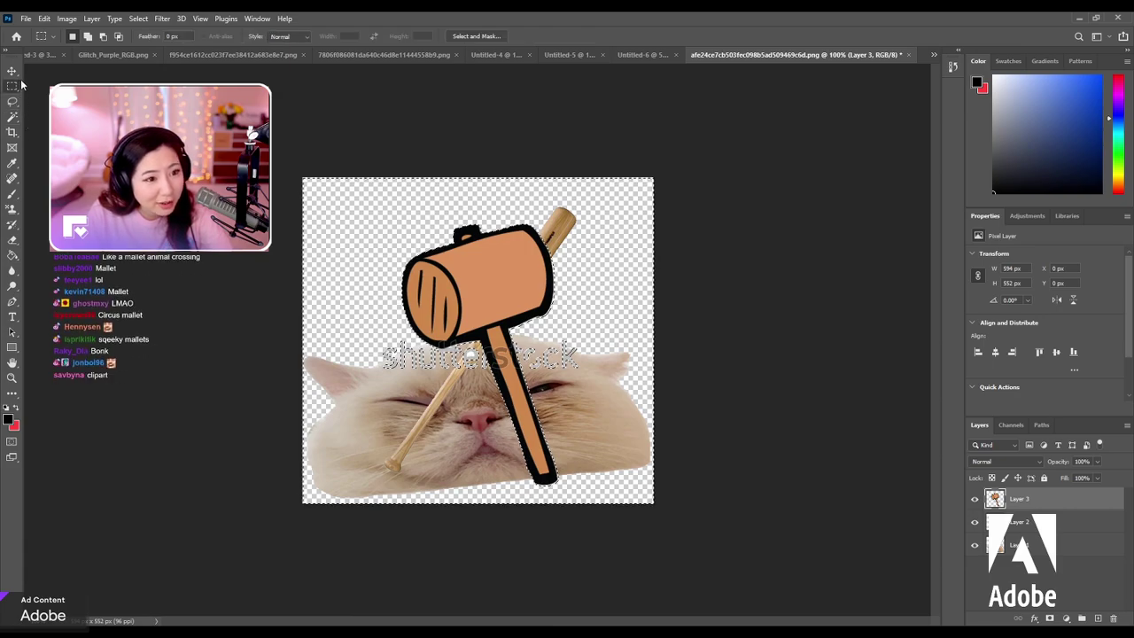
click(974, 523)
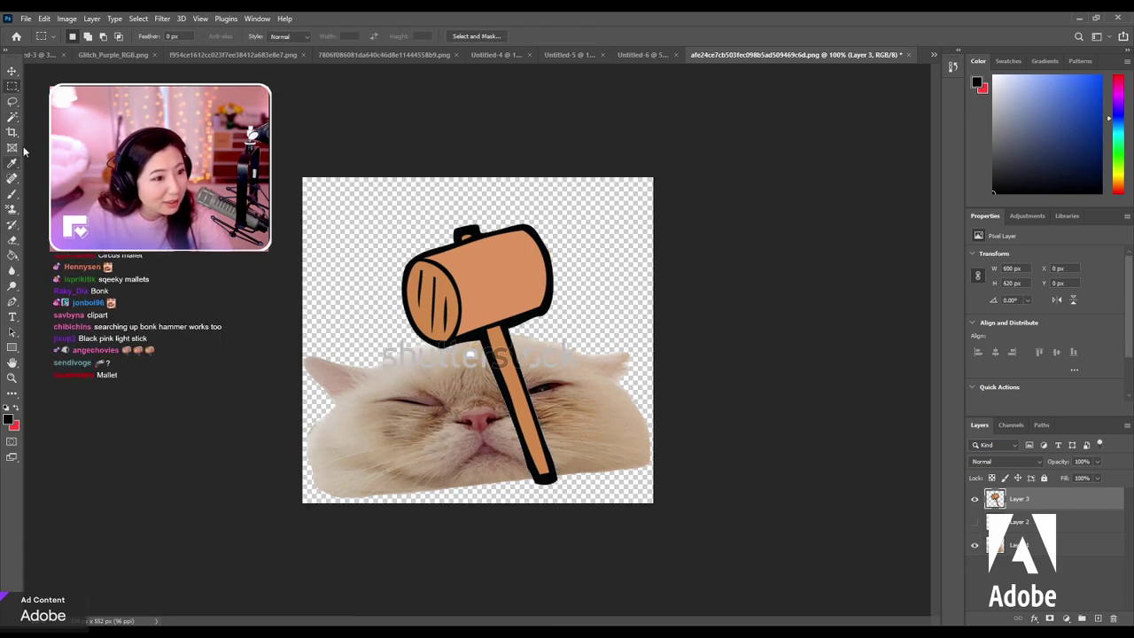
Lasso and delete the watermark text lying over the cat.
key(l)
mouse_move(448, 447)
mouse_down()
mouse_move(489, 415)
mouse_move(494, 372)
mouse_up()
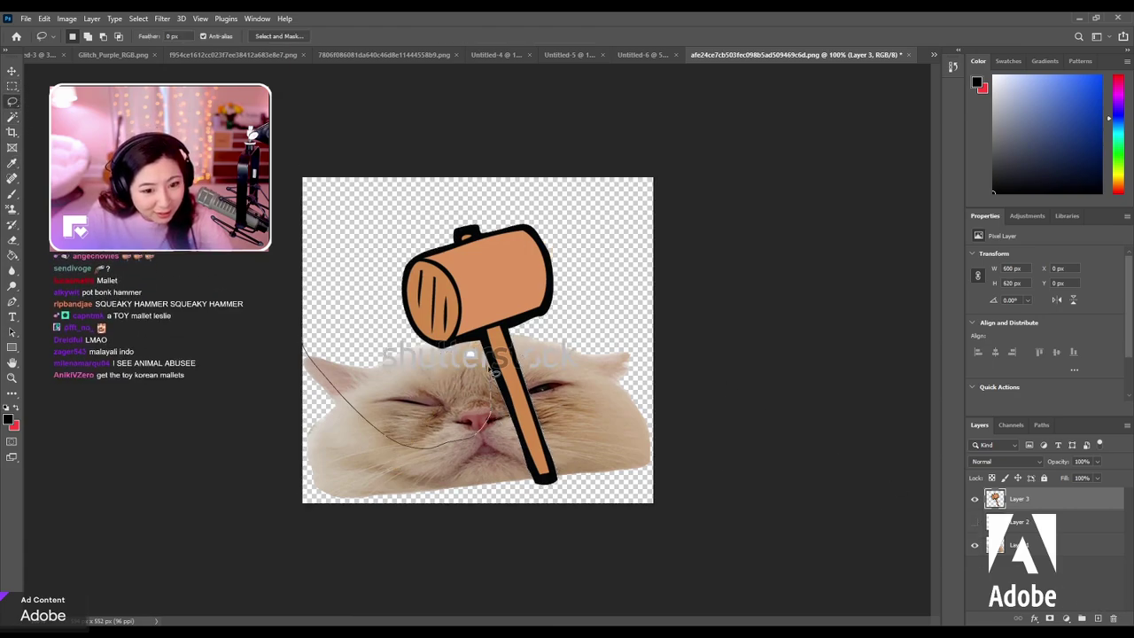
mouse_move(370, 339)
mouse_down()
mouse_move(561, 330)
mouse_move(508, 335)
mouse_move(563, 416)
mouse_move(615, 321)
mouse_up()
key(Delete)
key(Delete)
key(ctrl+d)
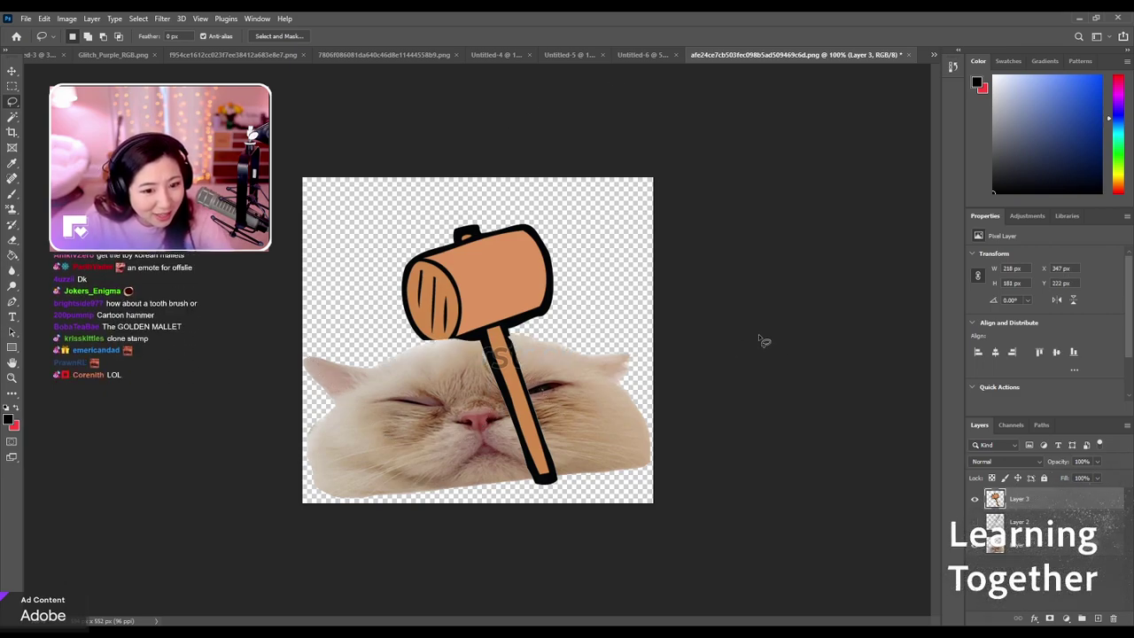
Rotate the hammer about 45 degrees.
key(ctrl+t)
drag(673, 230, 642, 421)
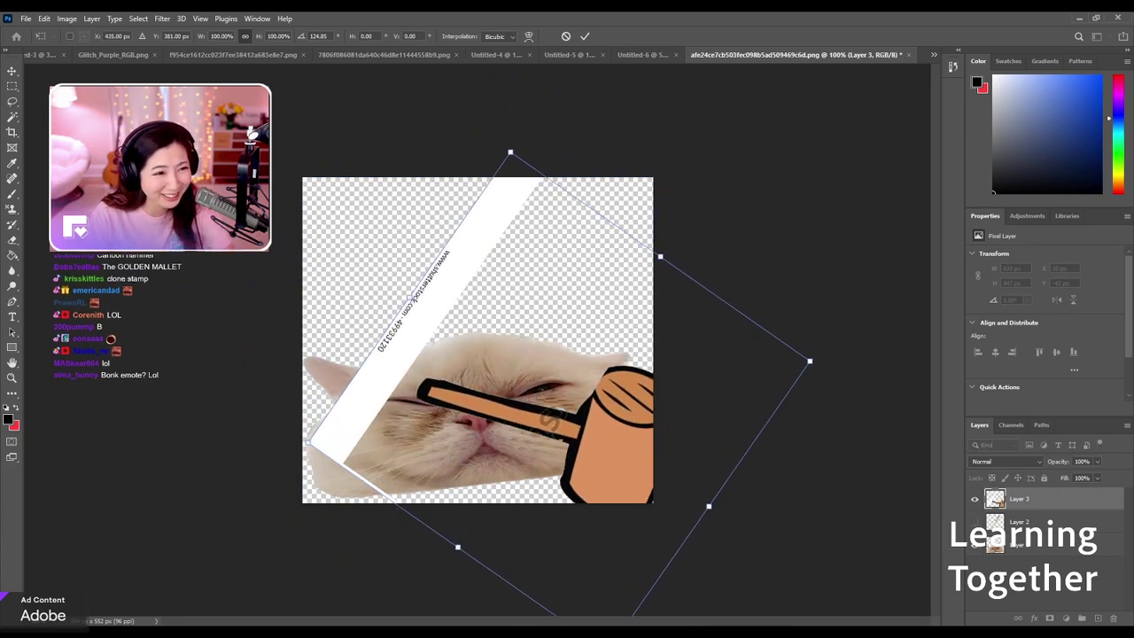
key(Return)
Remove the white strip beside the cat's head using a rectangular selection and the Eraser.
key(m)
drag(297, 170, 390, 531)
key(Delete)
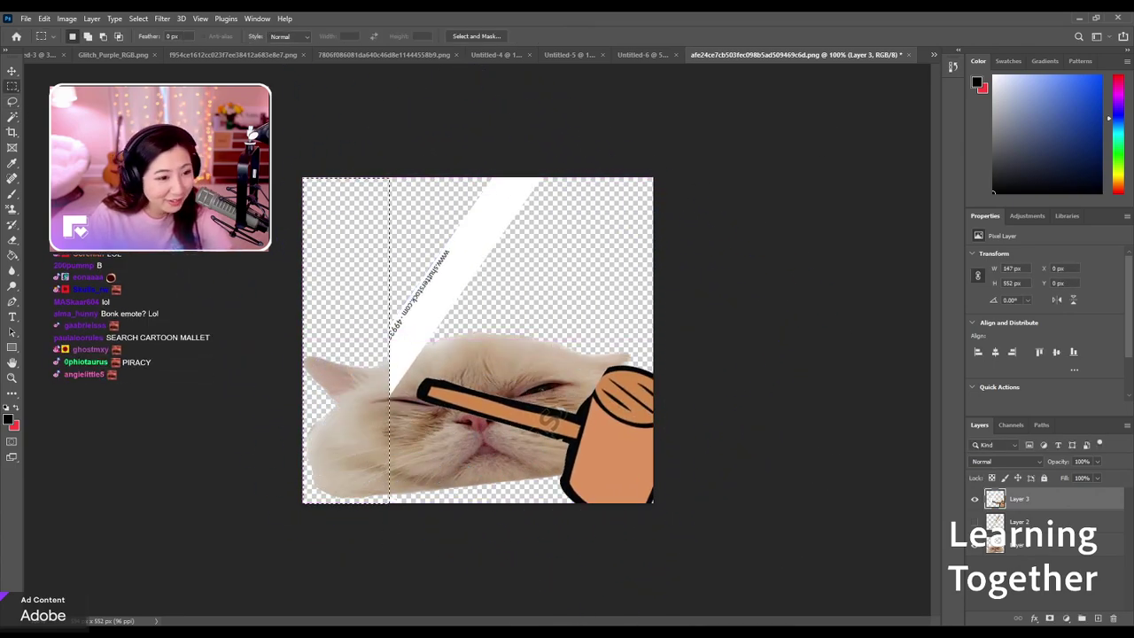
key(ctrl+d)
key(e)
mouse_move(501, 187)
mouse_down()
mouse_move(461, 253)
mouse_move(519, 171)
mouse_up()
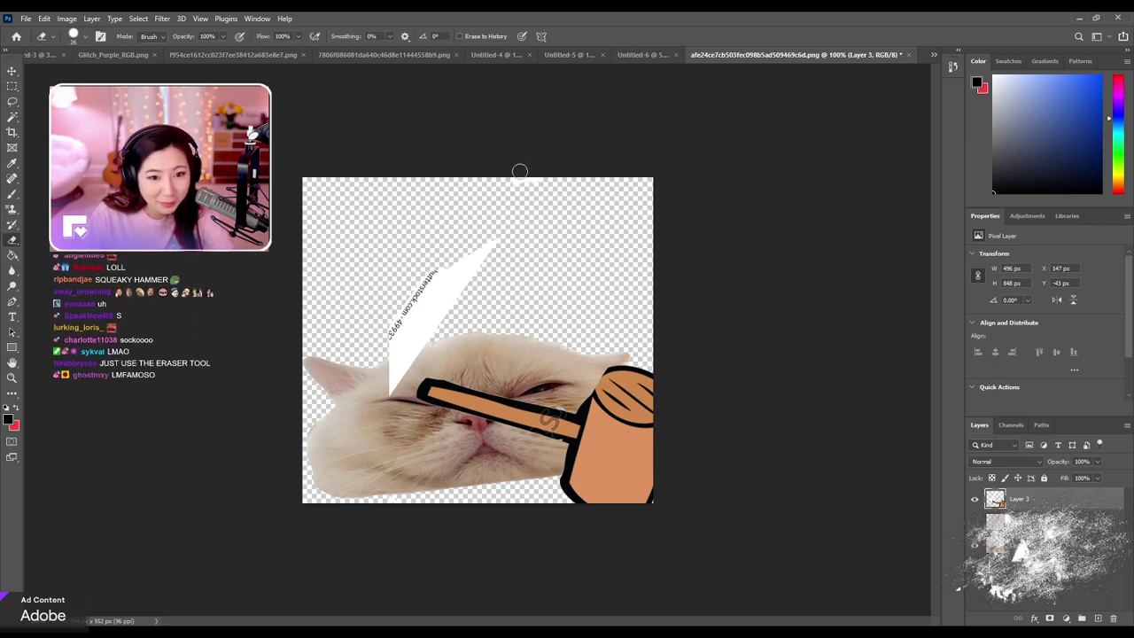
mouse_move(426, 289)
mouse_down()
mouse_move(396, 319)
mouse_move(494, 272)
mouse_up()
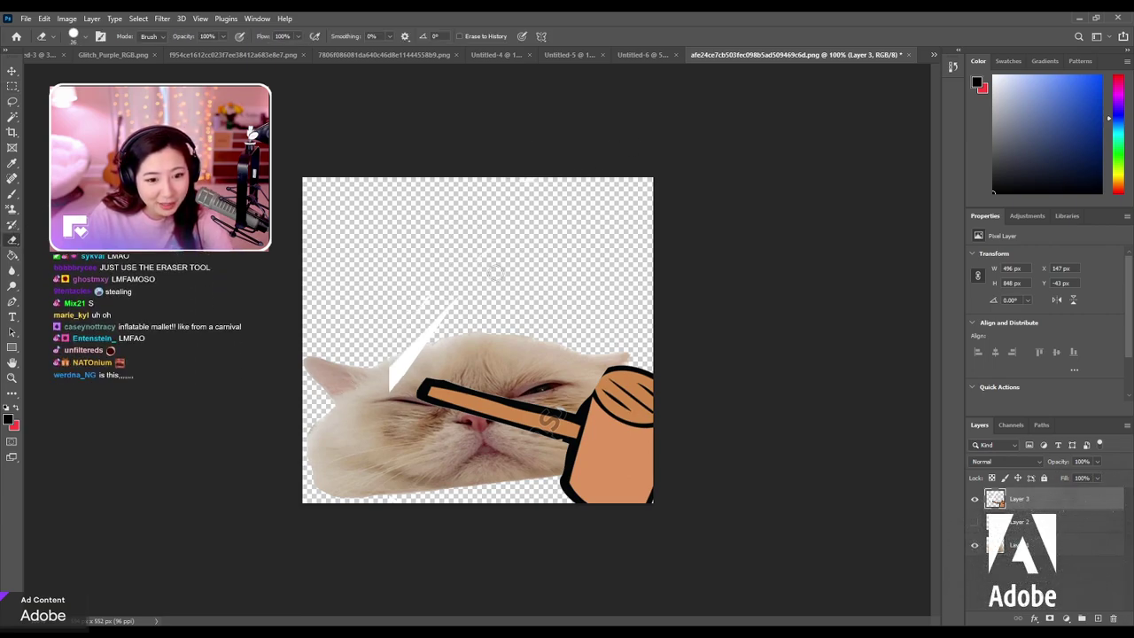
drag(429, 308, 395, 383)
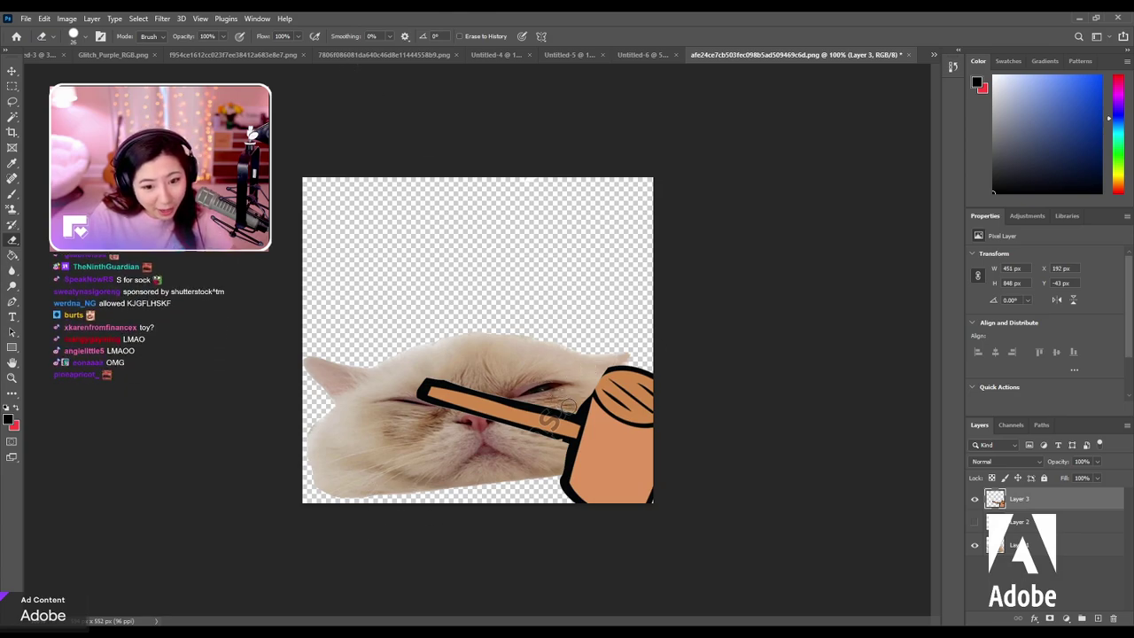
Move the hammer up above the cat's head.
key(ctrl+t)
drag(554, 386, 498, 246)
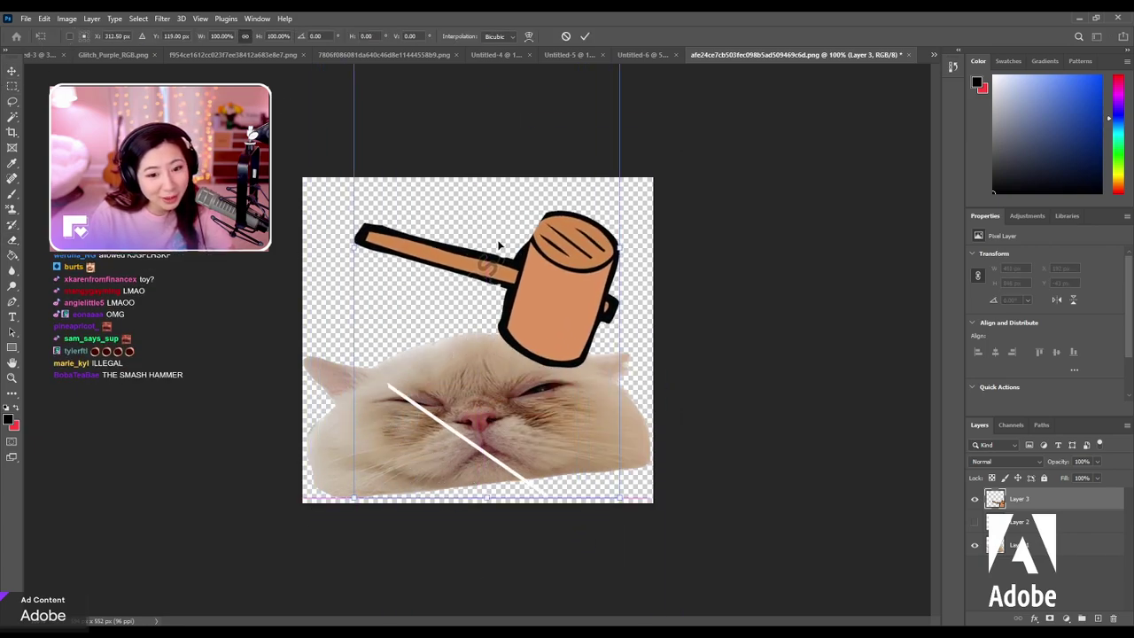
key(Return)
Select and delete the white streak across the cat's mouth, then deselect.
key(m)
drag(317, 348, 474, 505)
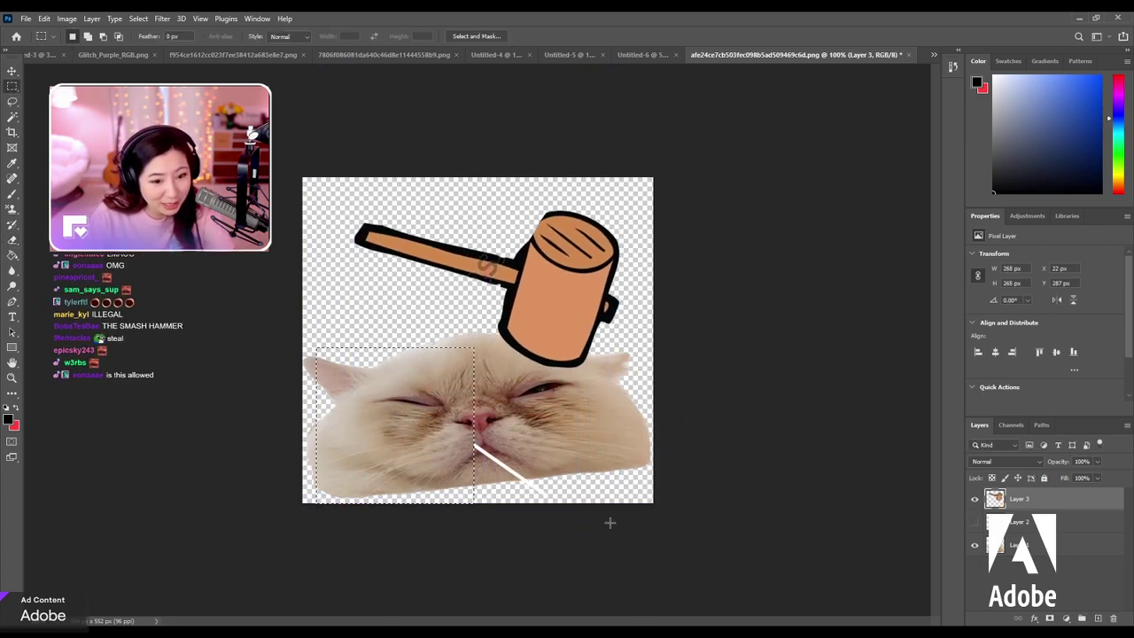
key(Delete)
key(ctrl+d)
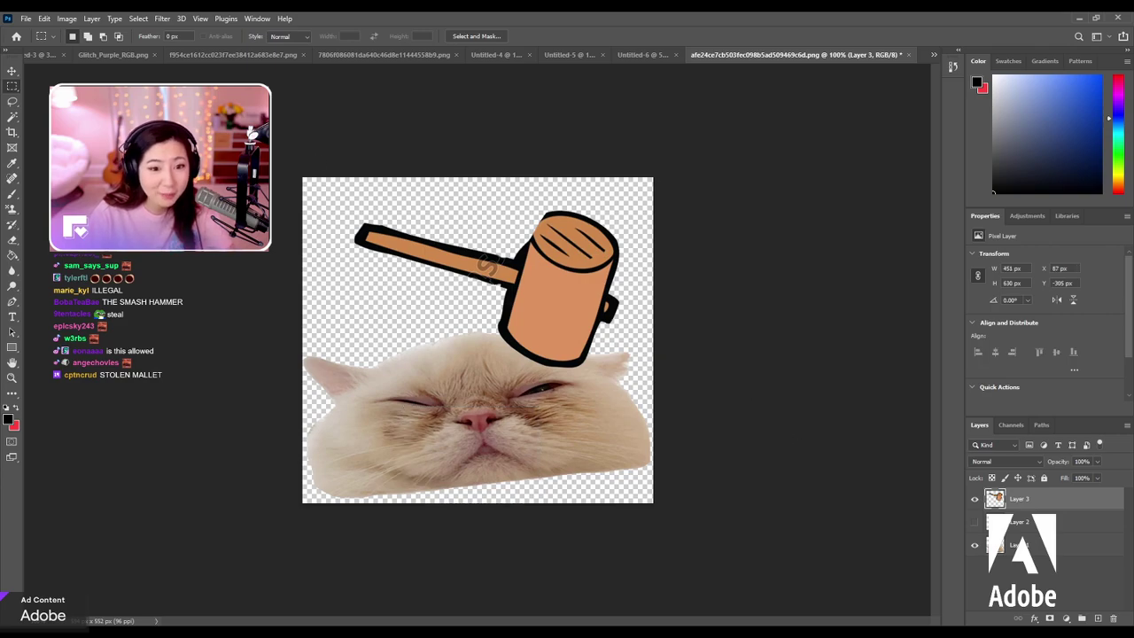
Move the hammer onto the cat's head and resize it to about 96%.
click(13, 71)
drag(607, 297, 551, 237)
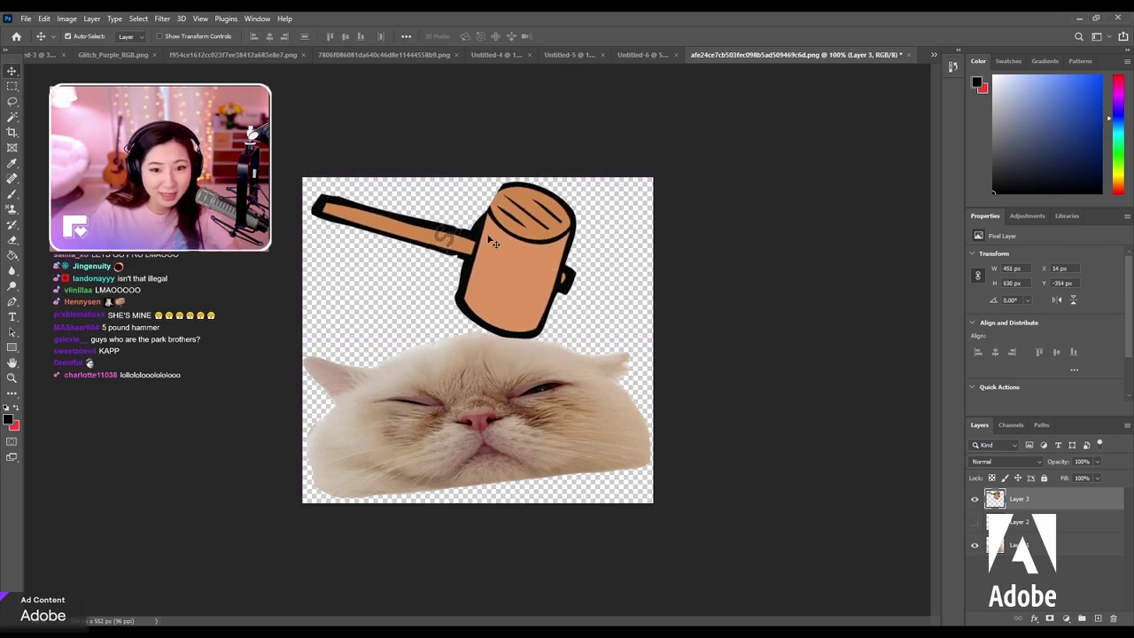
key(ctrl+t)
drag(576, 153, 574, 251)
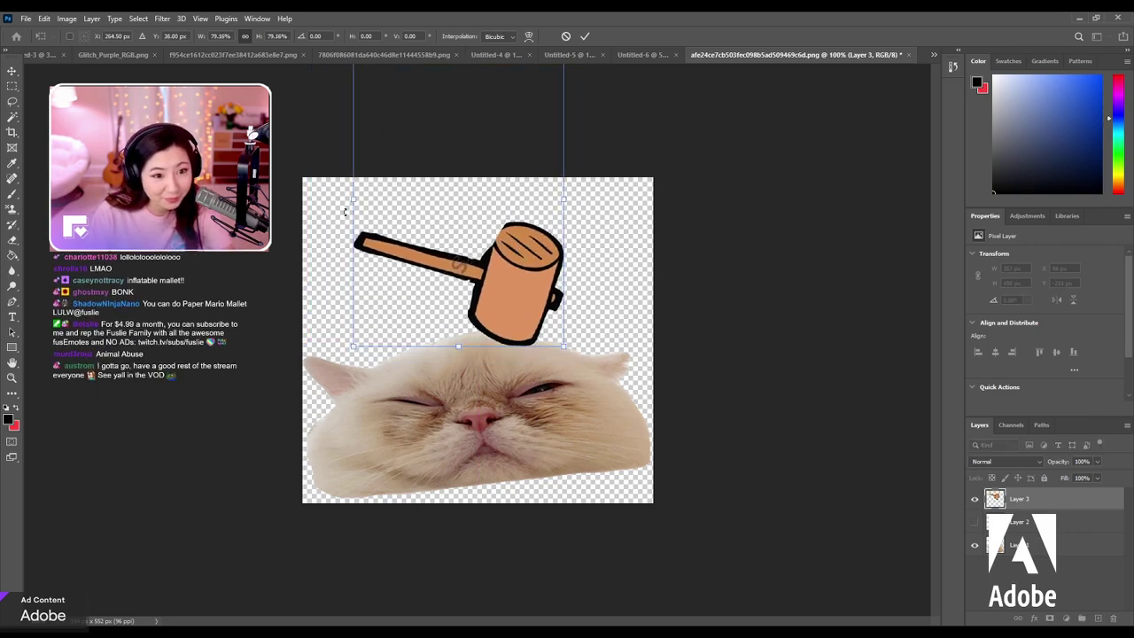
drag(351, 197, 306, 195)
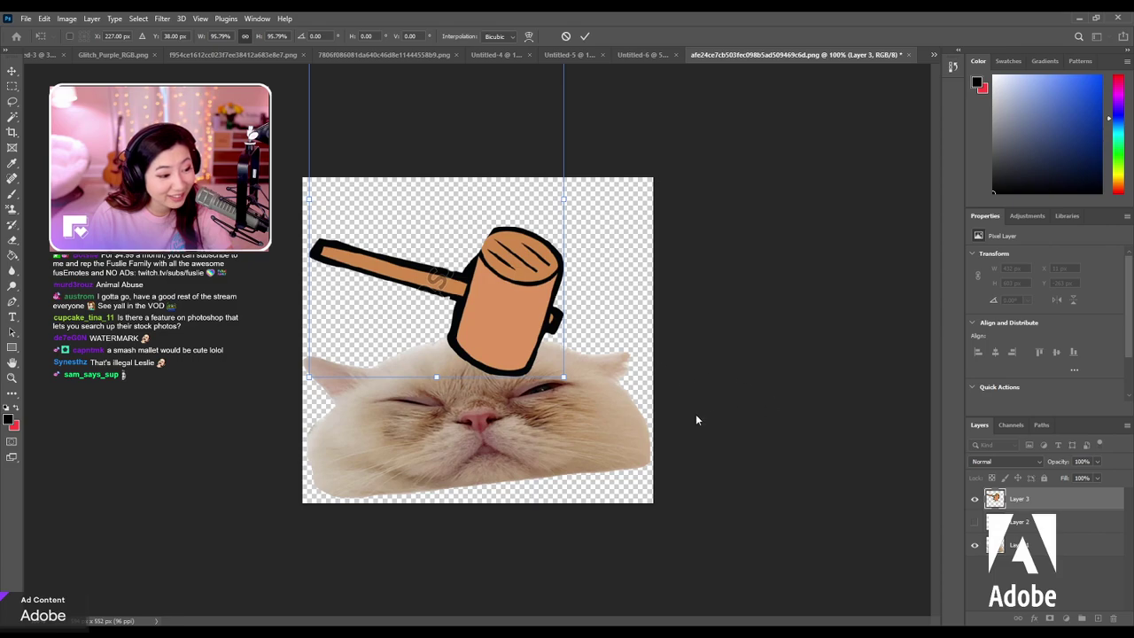
key(Return)
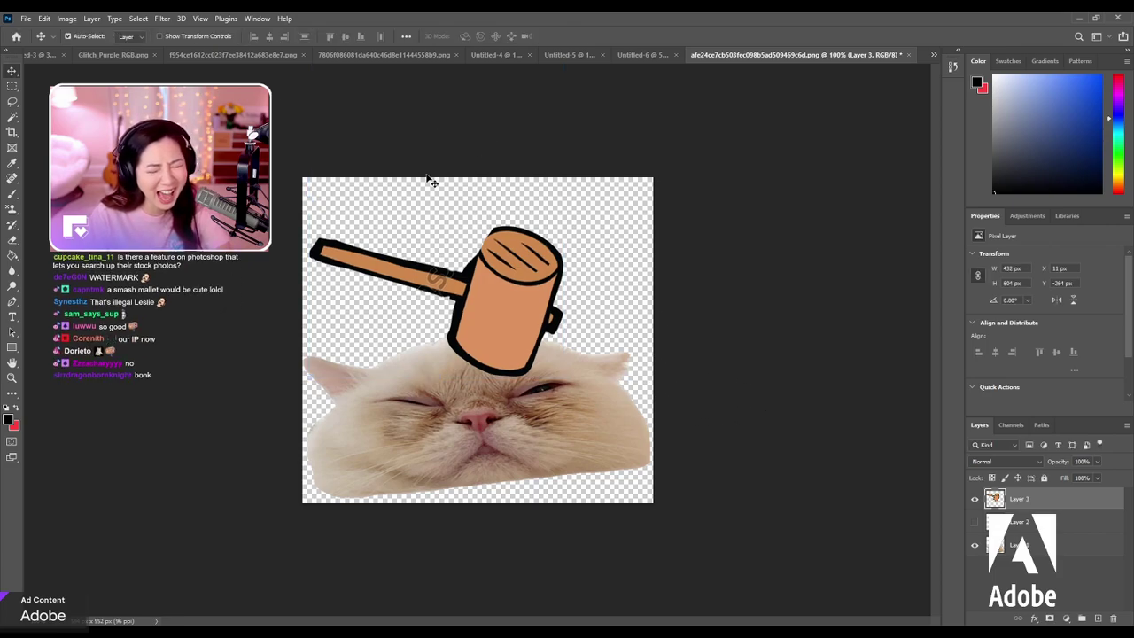
key(i)
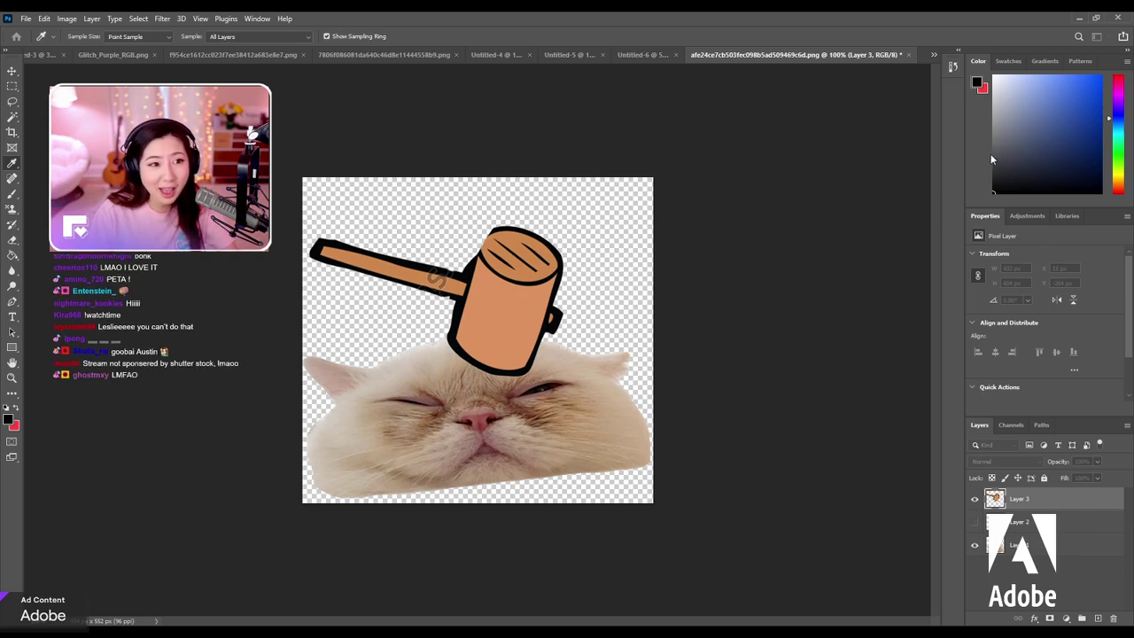
key(b)
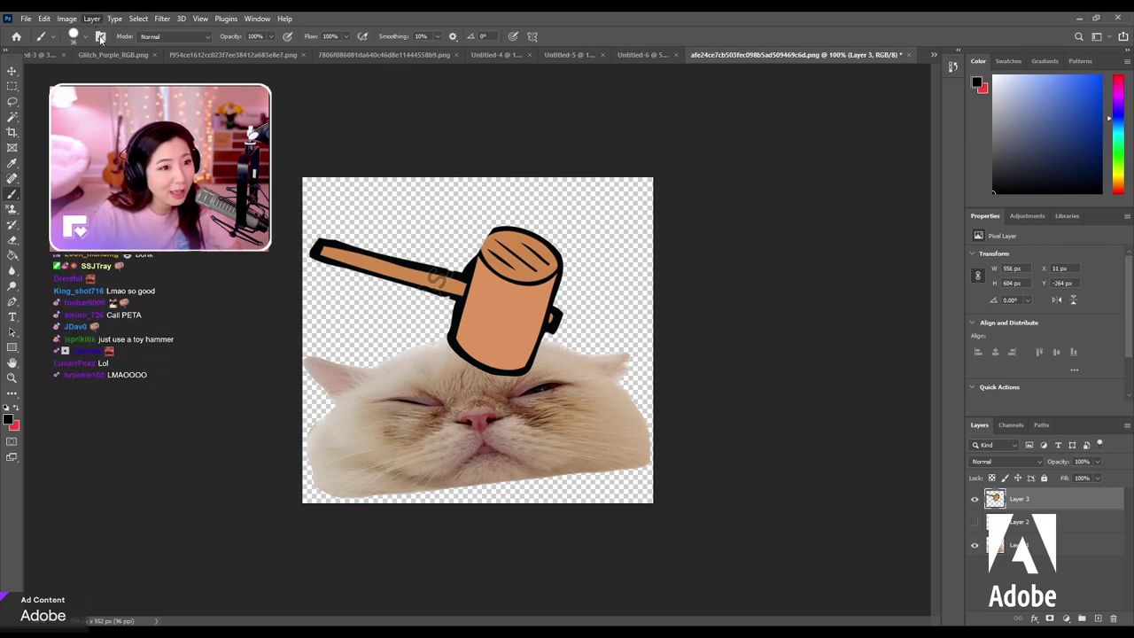
Add a new layer, brush black over the hammer, and hide the original hammer layer.
key(Return)
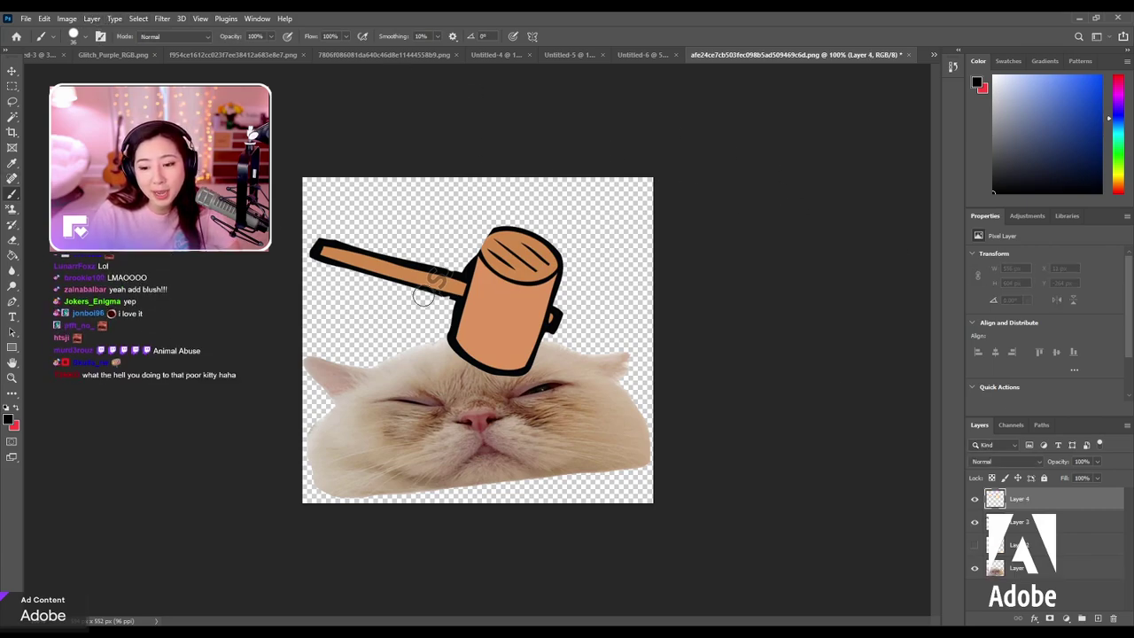
mouse_move(329, 260)
mouse_down()
mouse_move(465, 303)
mouse_move(334, 240)
mouse_move(453, 281)
mouse_move(468, 251)
mouse_move(525, 224)
mouse_move(552, 286)
mouse_move(481, 254)
mouse_move(466, 342)
mouse_move(522, 355)
mouse_move(556, 285)
mouse_up()
click(975, 523)
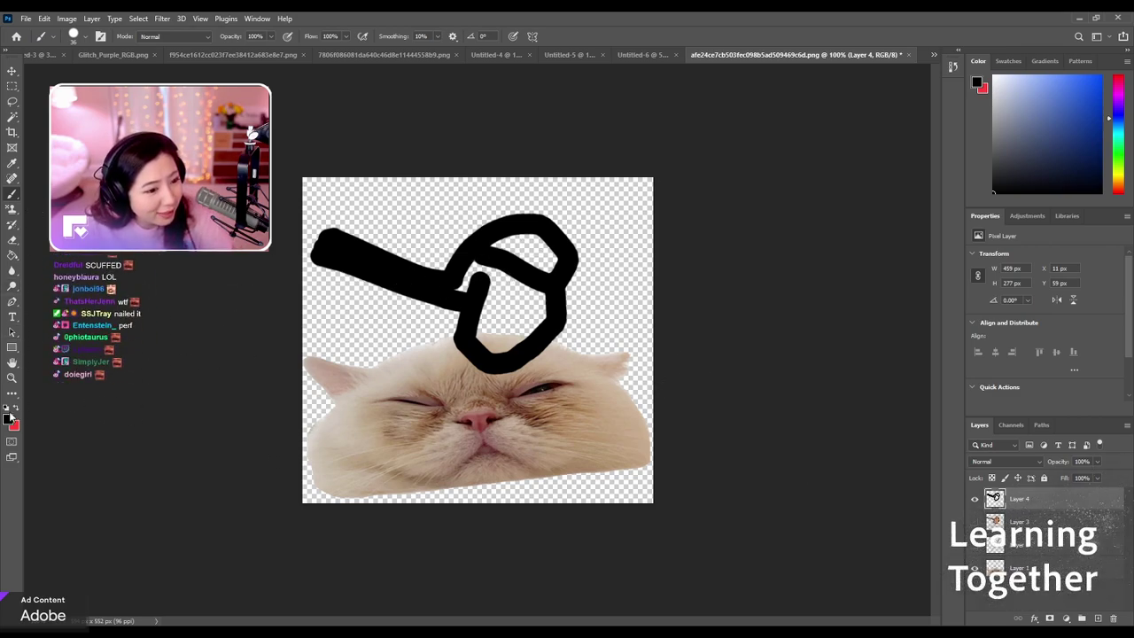
key(i)
key(b)
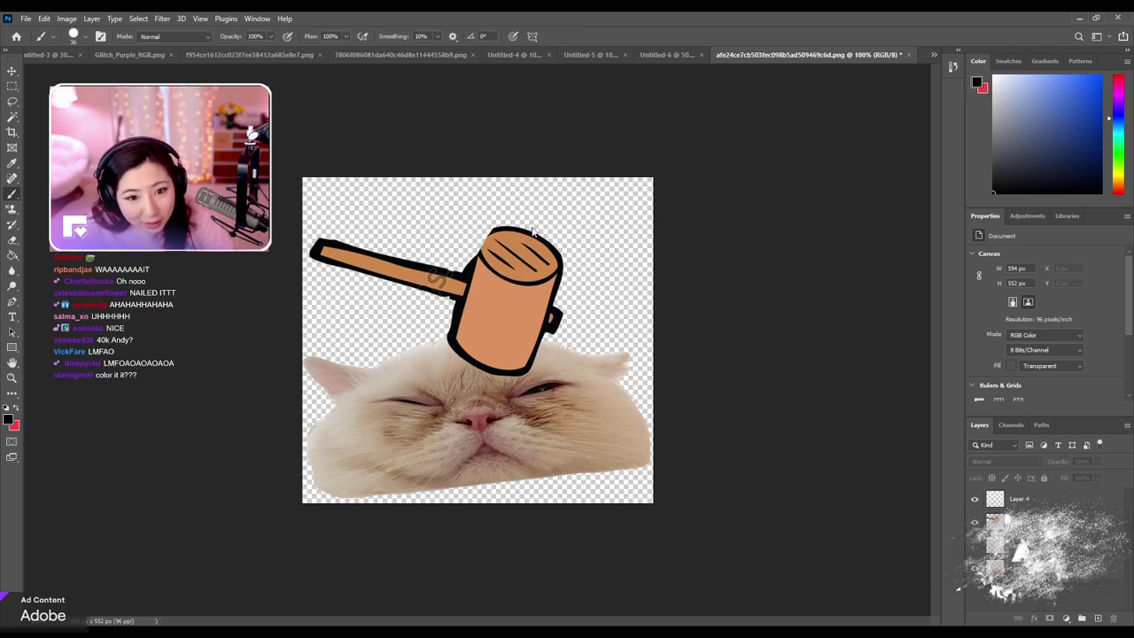
key(alt+period)
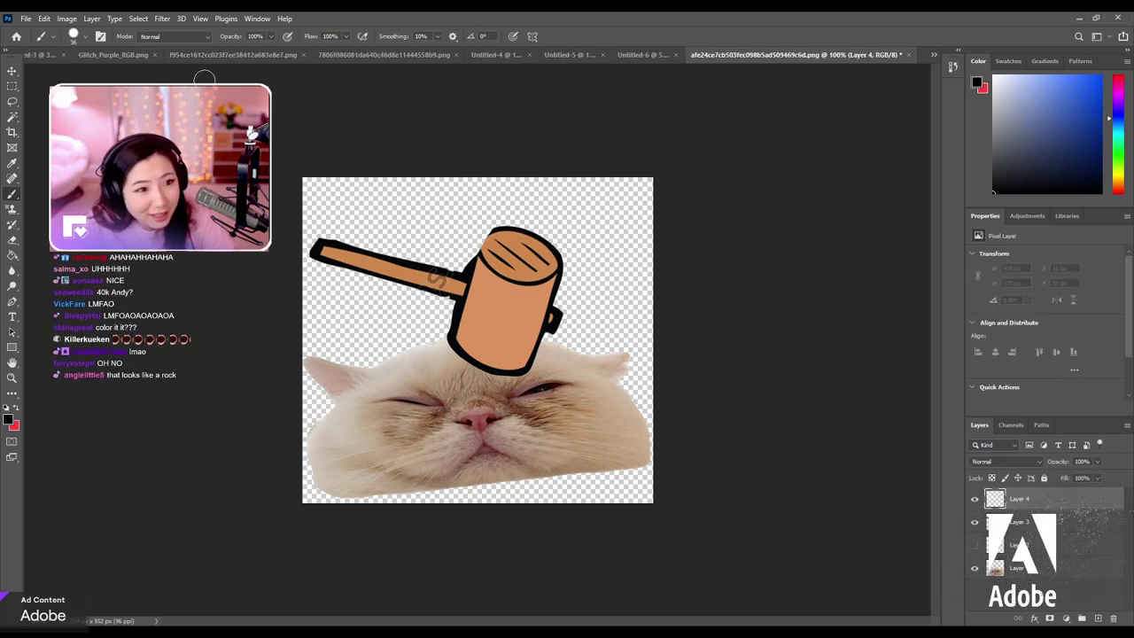
Look at the Glitch_Purple_RGB.png document, then return to the hammer-and-cat document.
click(81, 54)
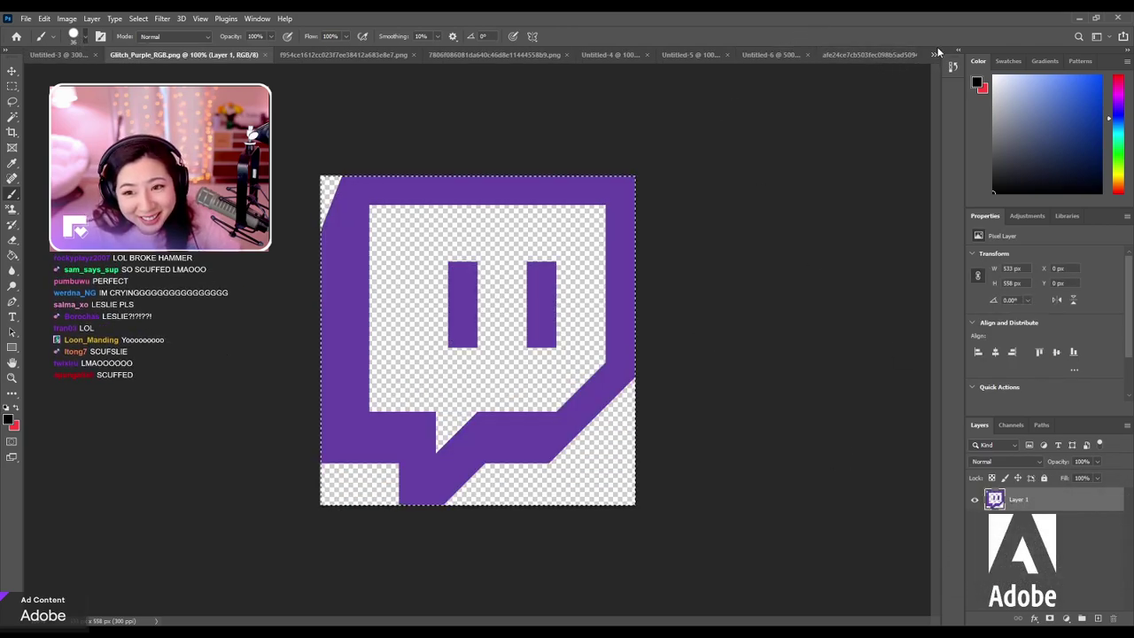
click(800, 144)
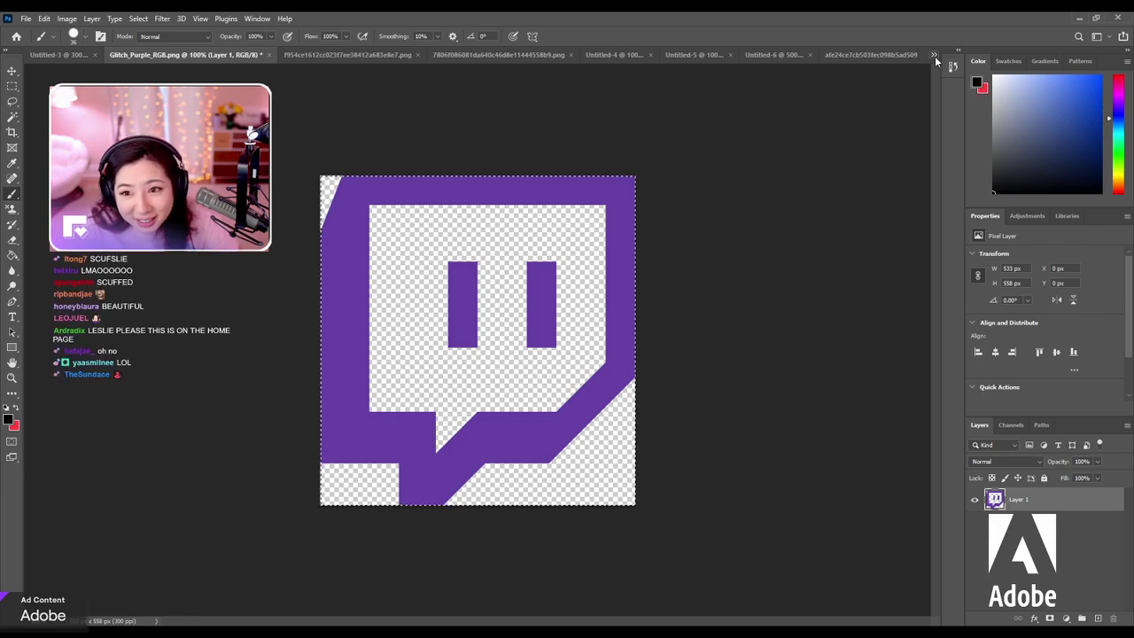
key(ctrl+Tab)
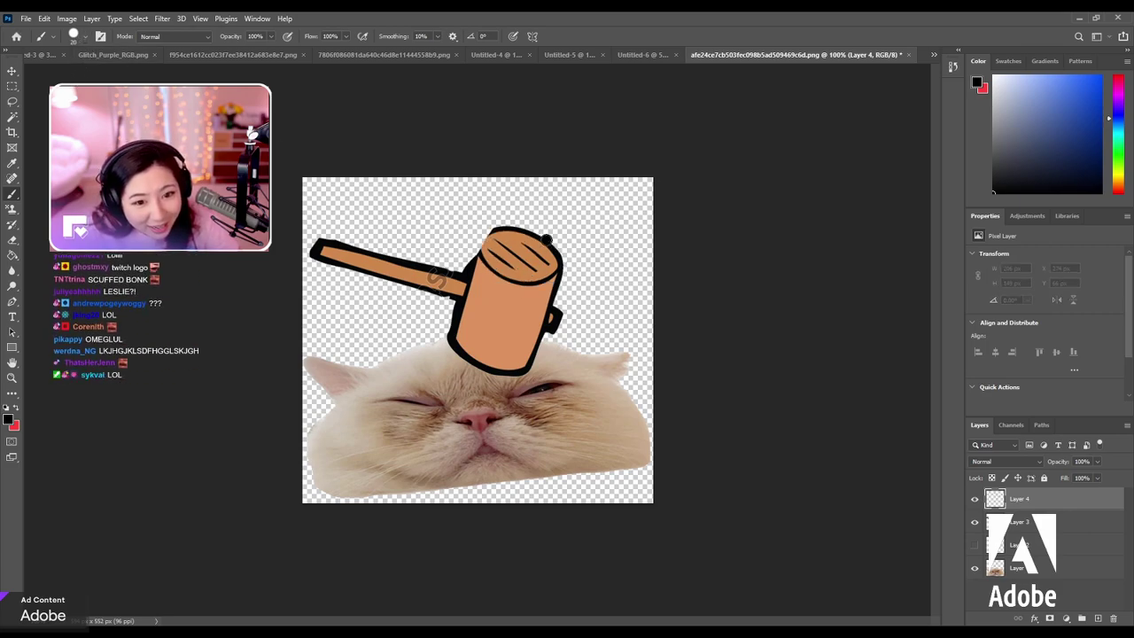
Brush a black outline around the hammer head and handle on Layer 4, redoing stray strokes.
mouse_move(546, 239)
mouse_down()
mouse_move(483, 266)
mouse_move(578, 244)
mouse_move(483, 255)
mouse_move(510, 230)
mouse_move(457, 350)
mouse_move(545, 372)
mouse_move(562, 300)
mouse_move(512, 233)
mouse_move(554, 234)
mouse_move(454, 297)
mouse_move(566, 353)
mouse_move(556, 263)
mouse_move(479, 283)
mouse_move(558, 292)
mouse_up()
key(ctrl+z)
key(ctrl+z)
key(ctrl+z)
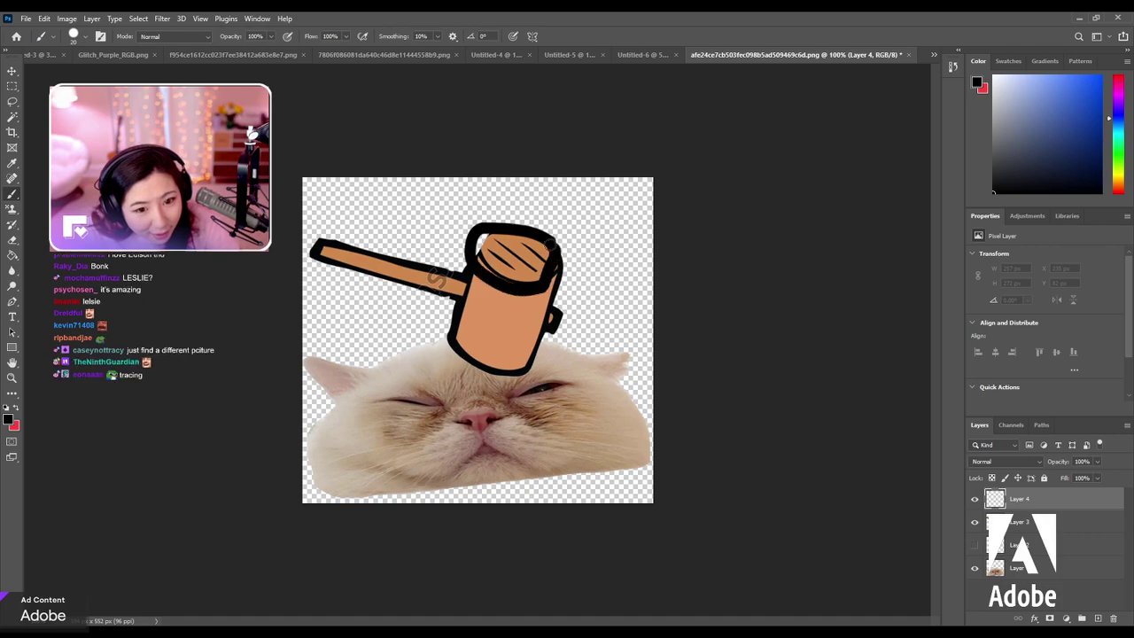
key(ctrl+z)
mouse_move(521, 233)
mouse_down()
mouse_move(479, 271)
mouse_move(545, 266)
mouse_up()
key(ctrl+z)
drag(478, 232, 542, 228)
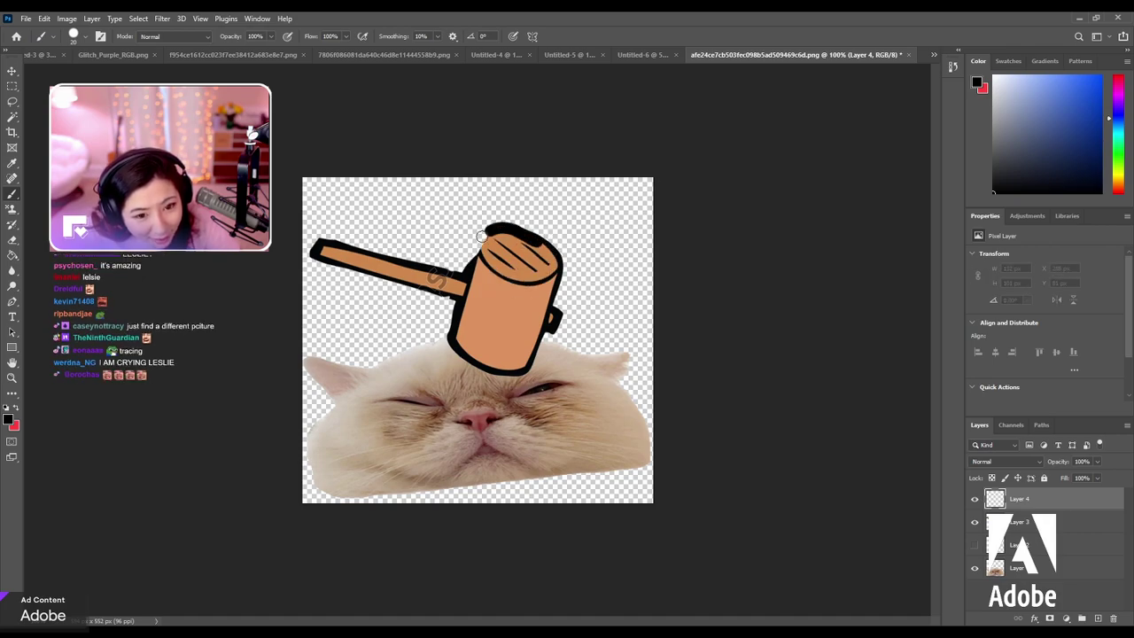
mouse_move(474, 265)
mouse_down()
mouse_move(559, 241)
mouse_move(569, 264)
mouse_move(445, 359)
mouse_up()
drag(514, 385, 569, 278)
click(974, 522)
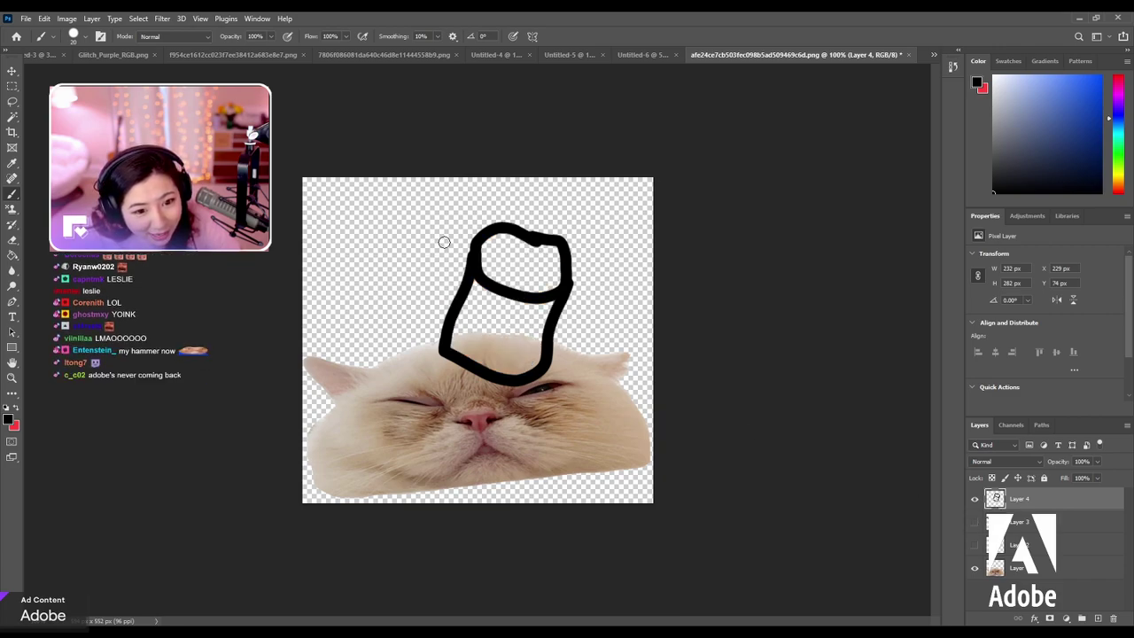
mouse_move(470, 256)
mouse_down()
mouse_move(310, 190)
mouse_move(385, 254)
mouse_move(440, 280)
mouse_move(430, 233)
mouse_move(342, 202)
mouse_move(334, 227)
mouse_move(462, 288)
mouse_up()
key(ctrl+z)
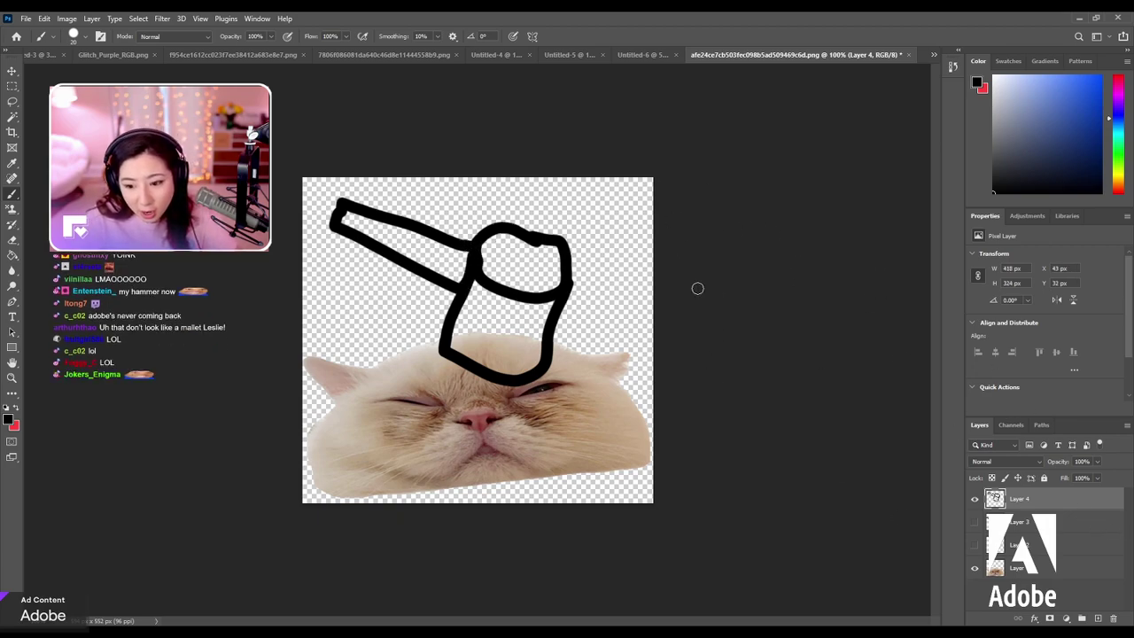
Sample a peach paint colour and add Layer 5 beneath the outline layer.
key(i)
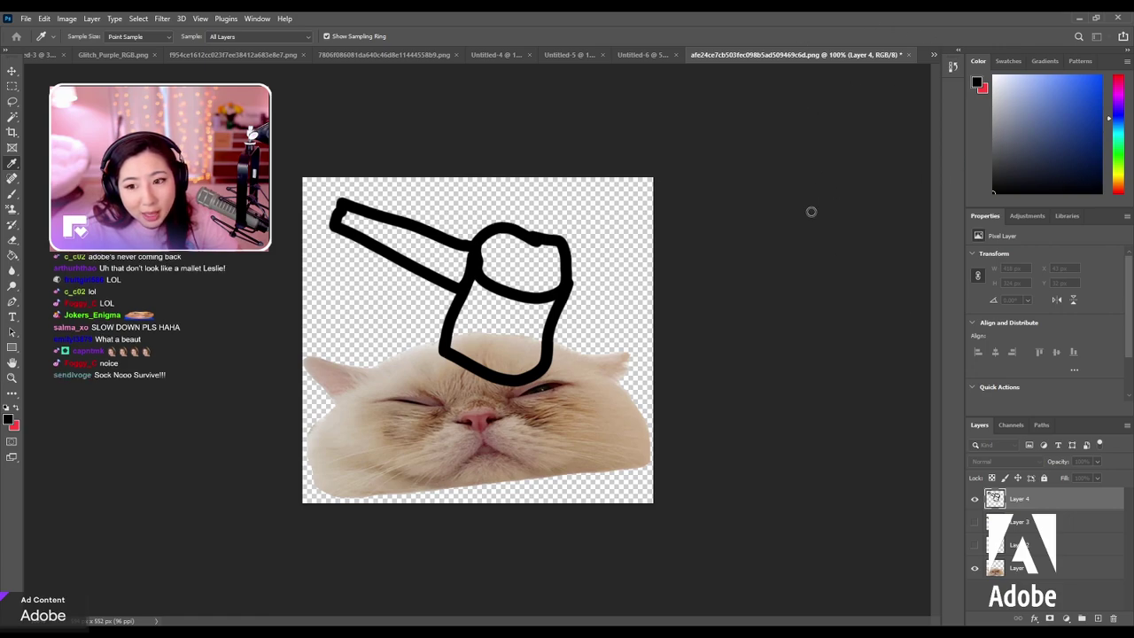
click(483, 404)
key(b)
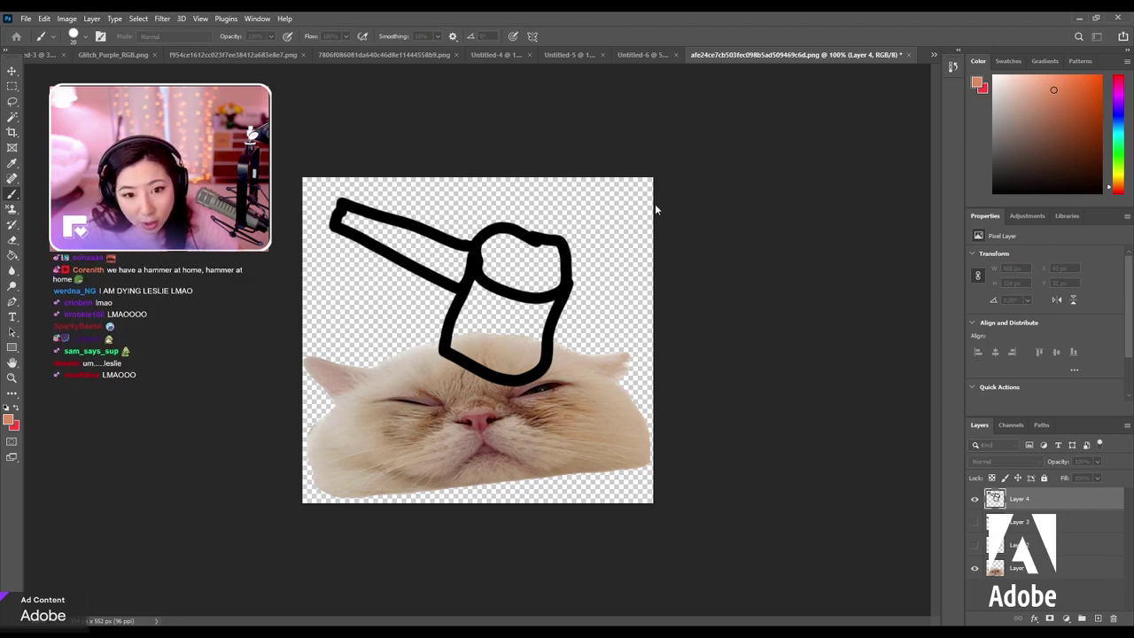
key(Return)
drag(1020, 500, 1020, 532)
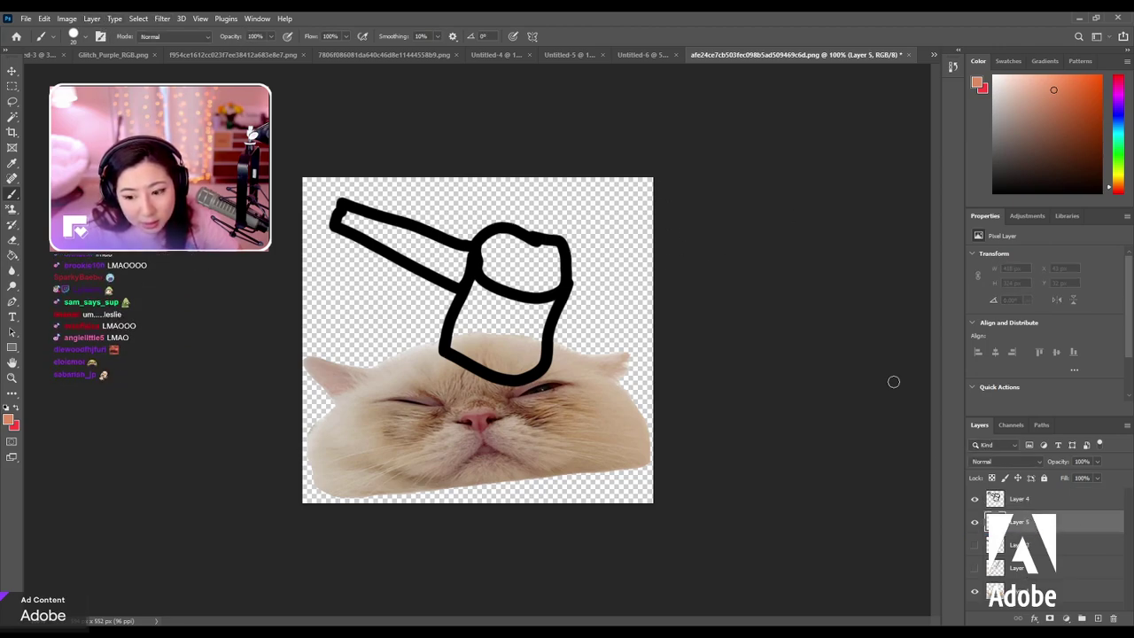
Try painting peach inside the hammer head and handle, then undo it.
mouse_move(496, 293)
mouse_down()
mouse_move(529, 290)
mouse_move(501, 323)
mouse_move(512, 314)
mouse_up()
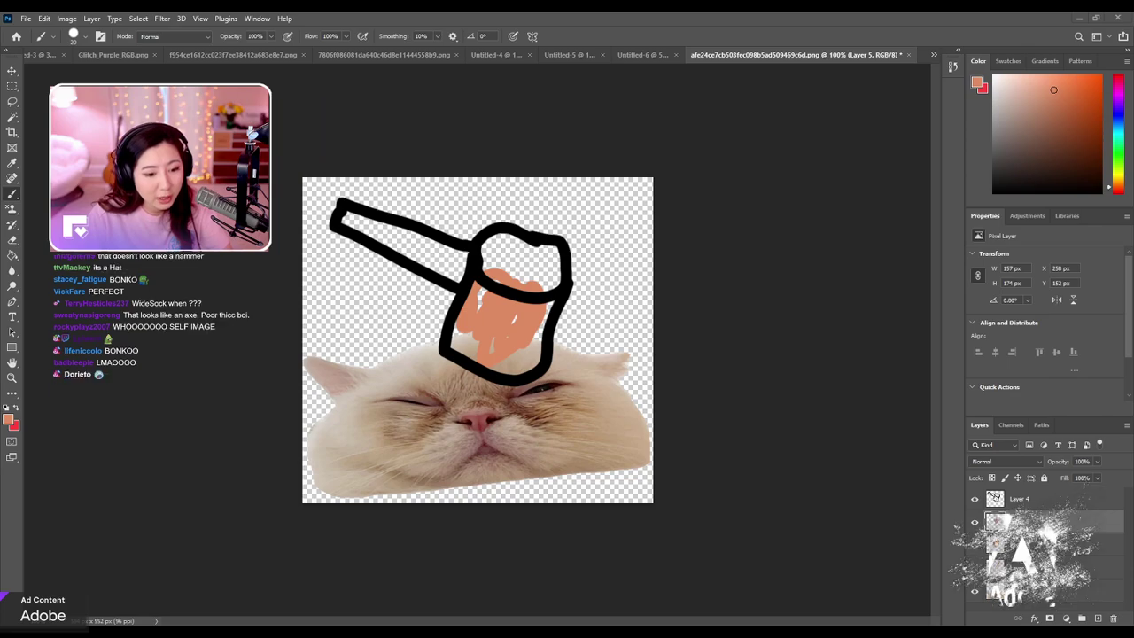
mouse_move(496, 248)
mouse_down()
mouse_move(531, 252)
mouse_move(505, 265)
mouse_up()
mouse_move(427, 242)
mouse_down()
mouse_move(364, 218)
mouse_move(406, 243)
mouse_up()
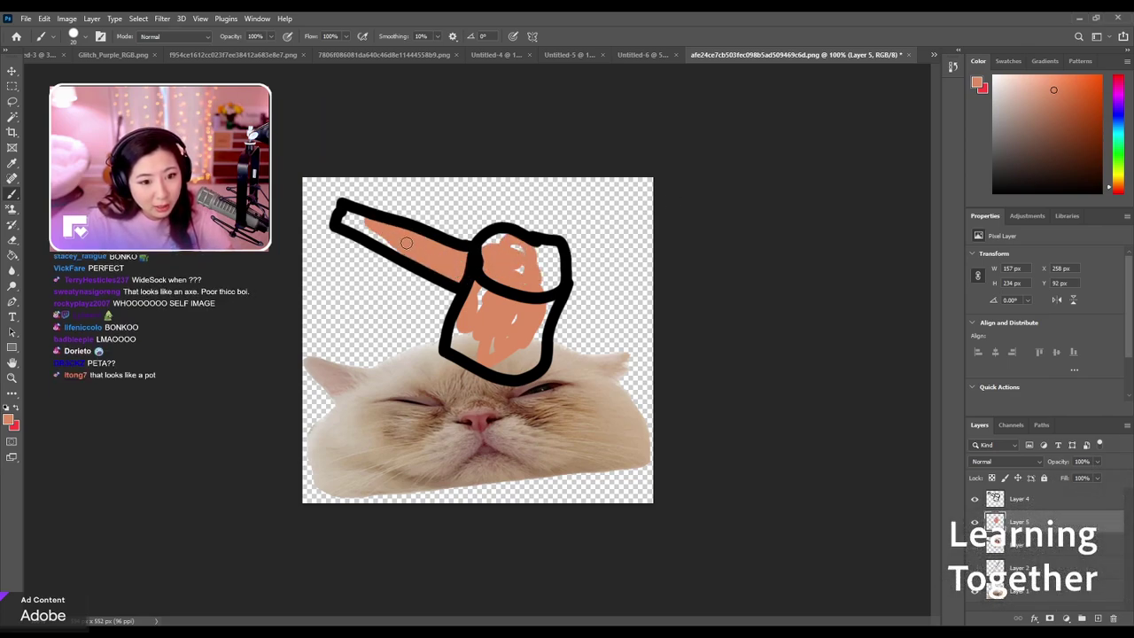
click(11, 116)
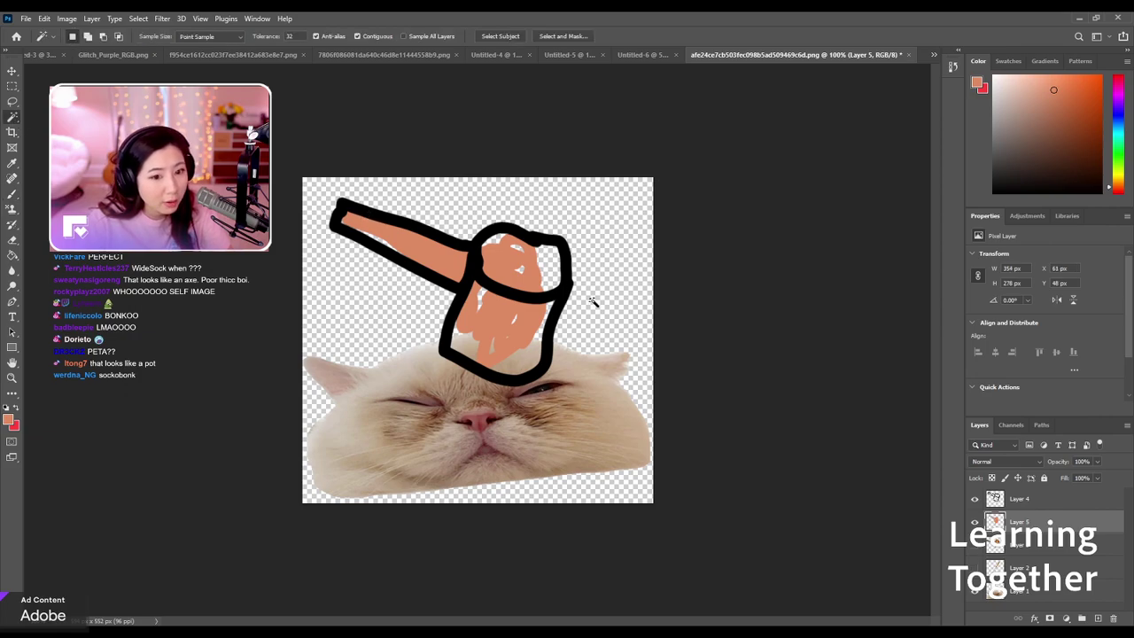
key(ctrl+z)
key(ctrl+z)
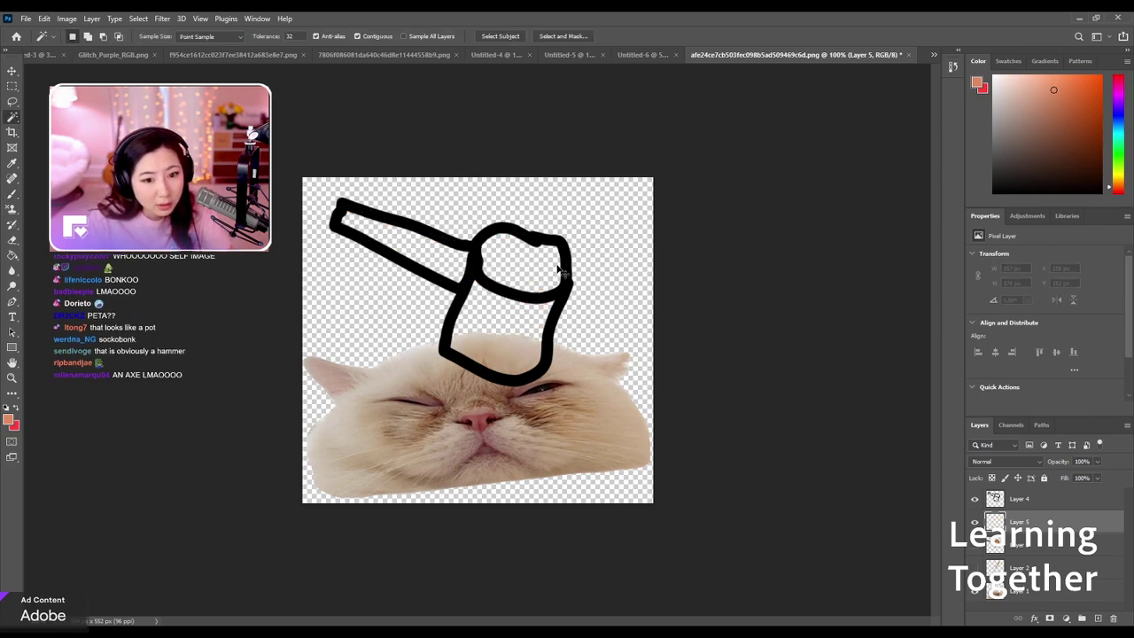
key(ctrl+z)
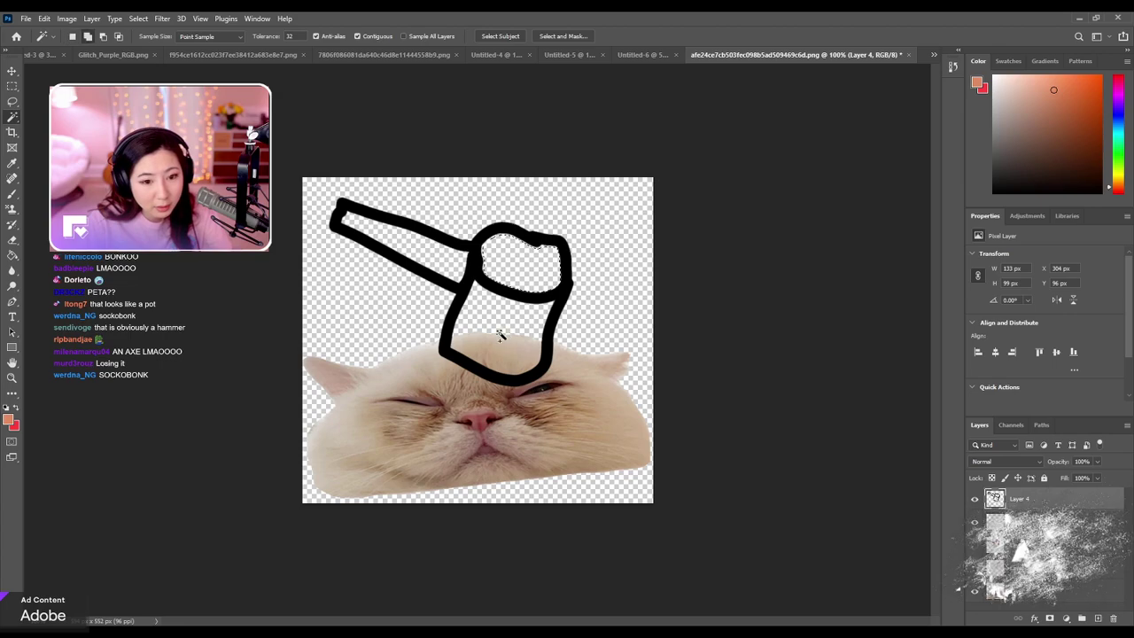
Select the mallet's interior and paint it solid orange on Layer 5, then deselect.
click(502, 332)
key(alt+bracketleft)
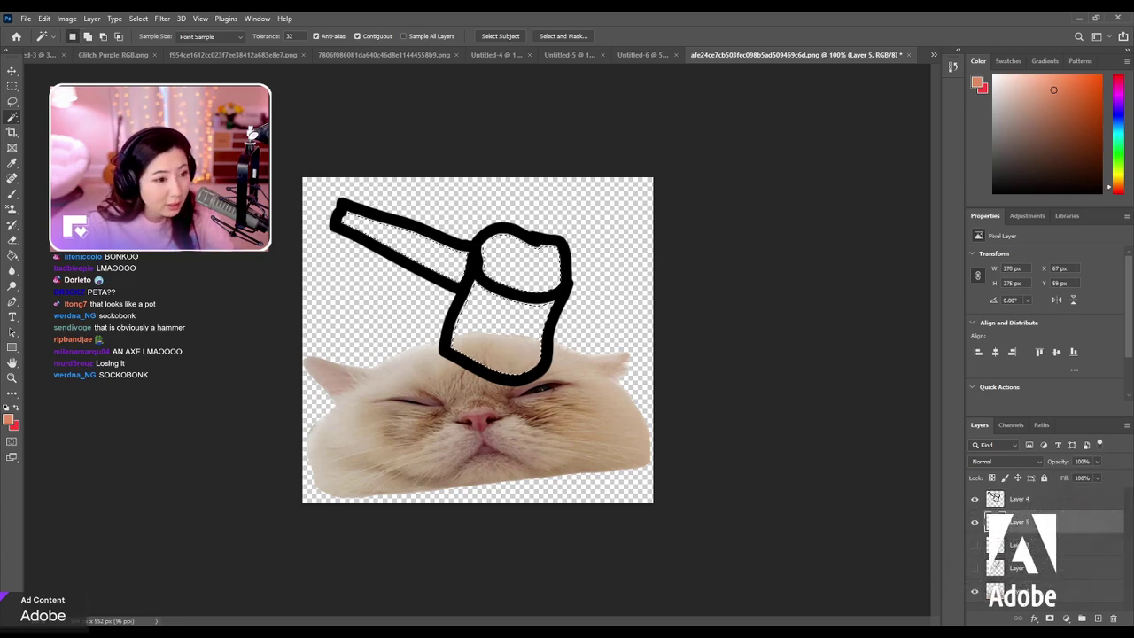
click(12, 194)
mouse_move(558, 252)
mouse_down()
mouse_move(460, 257)
mouse_move(350, 221)
mouse_up()
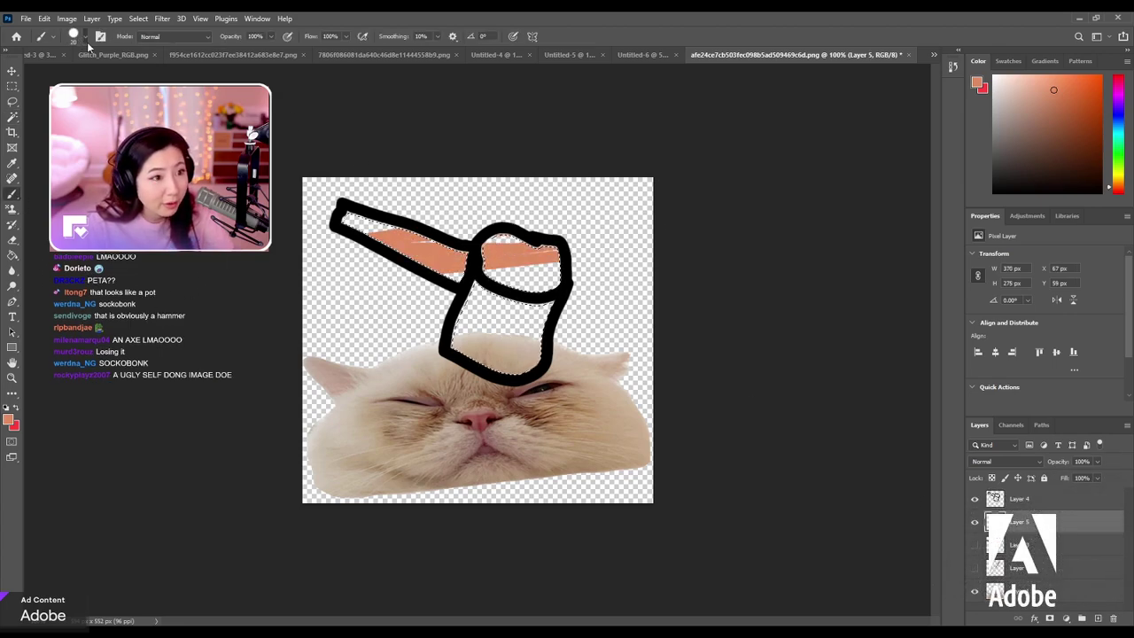
drag(541, 266, 273, 263)
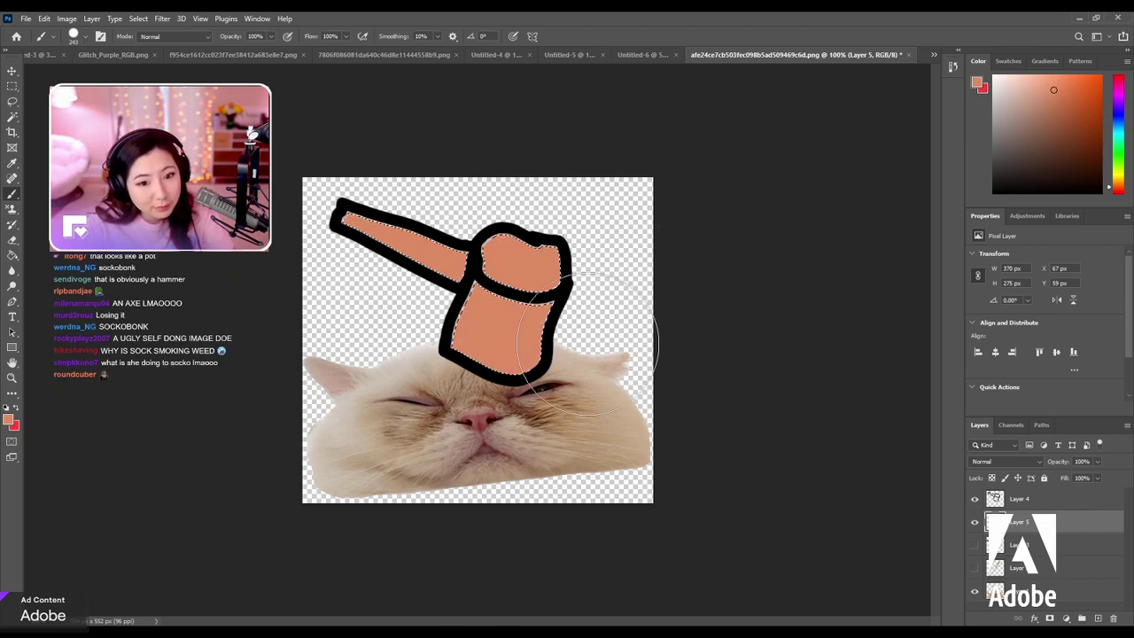
click(12, 86)
key(ctrl+d)
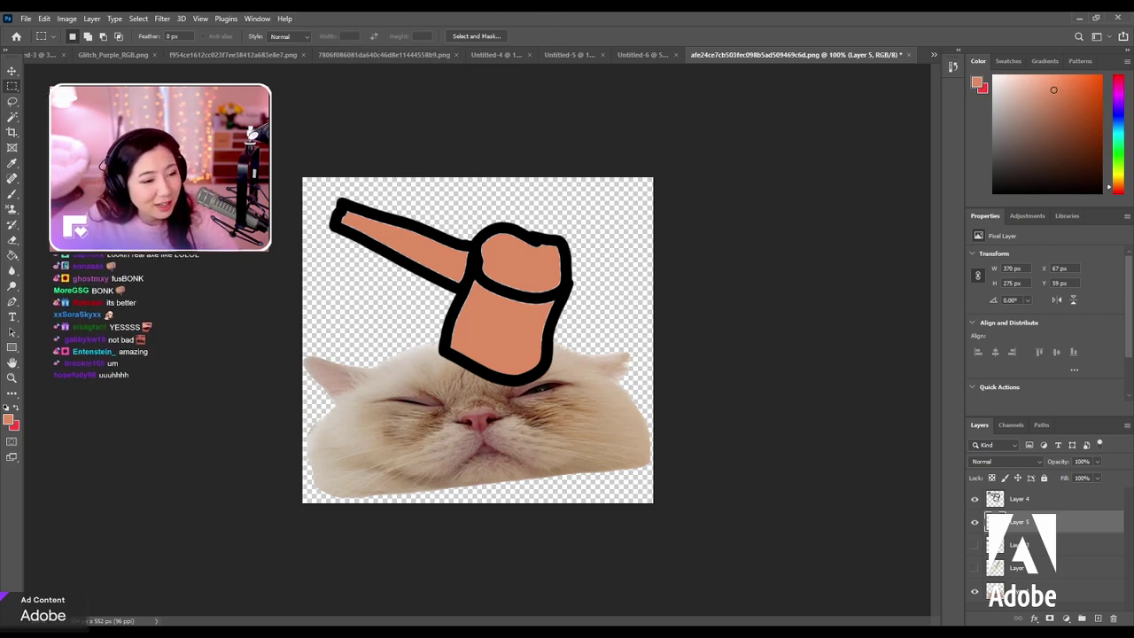
Brush salmon-orange over the mallet's handle and cap to fill gaps, undoing one stray dab.
click(13, 194)
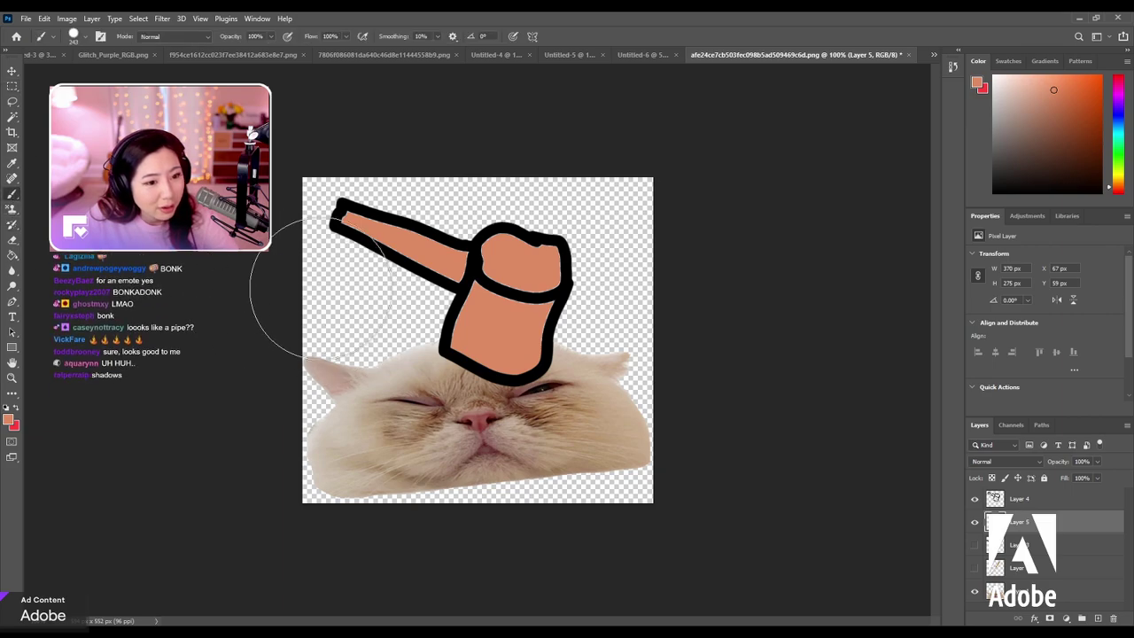
click(369, 142)
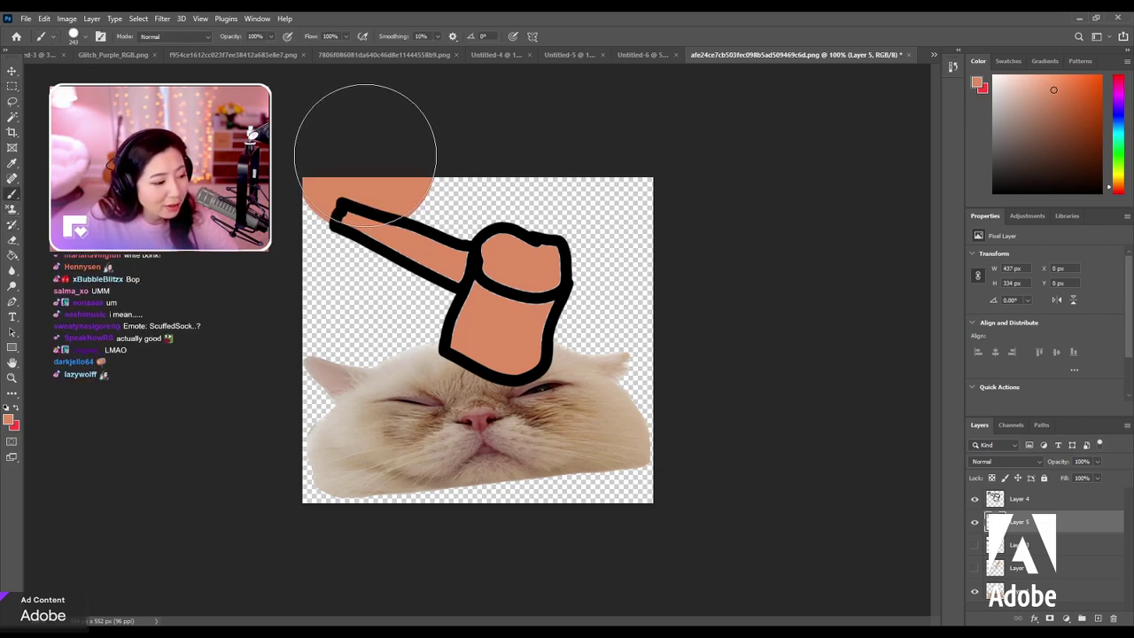
key(ctrl+z)
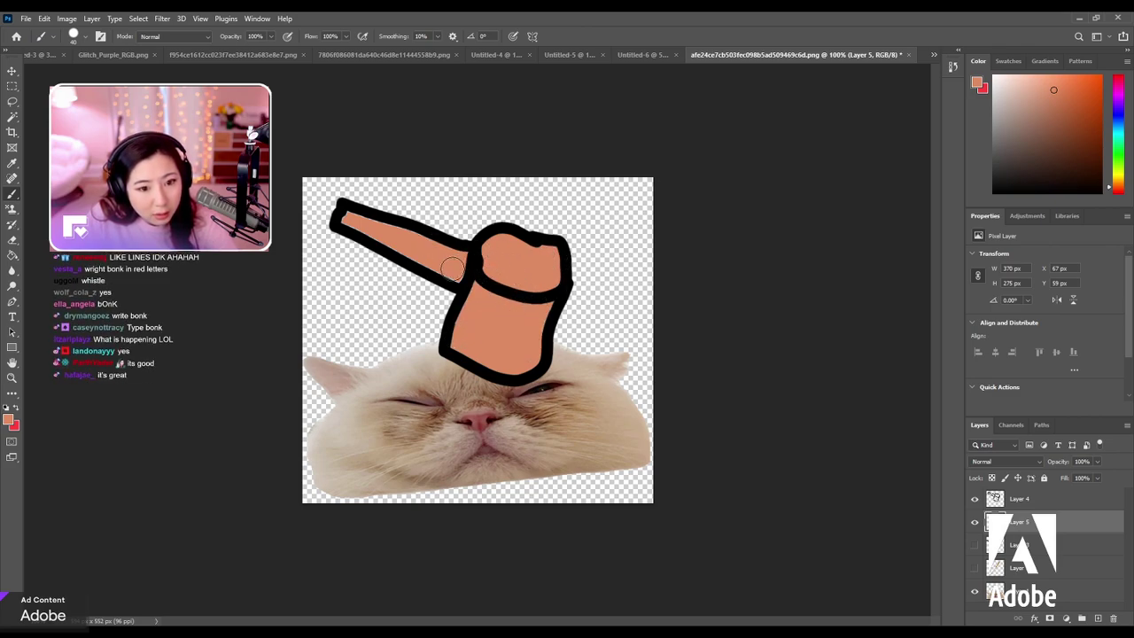
drag(359, 214, 472, 273)
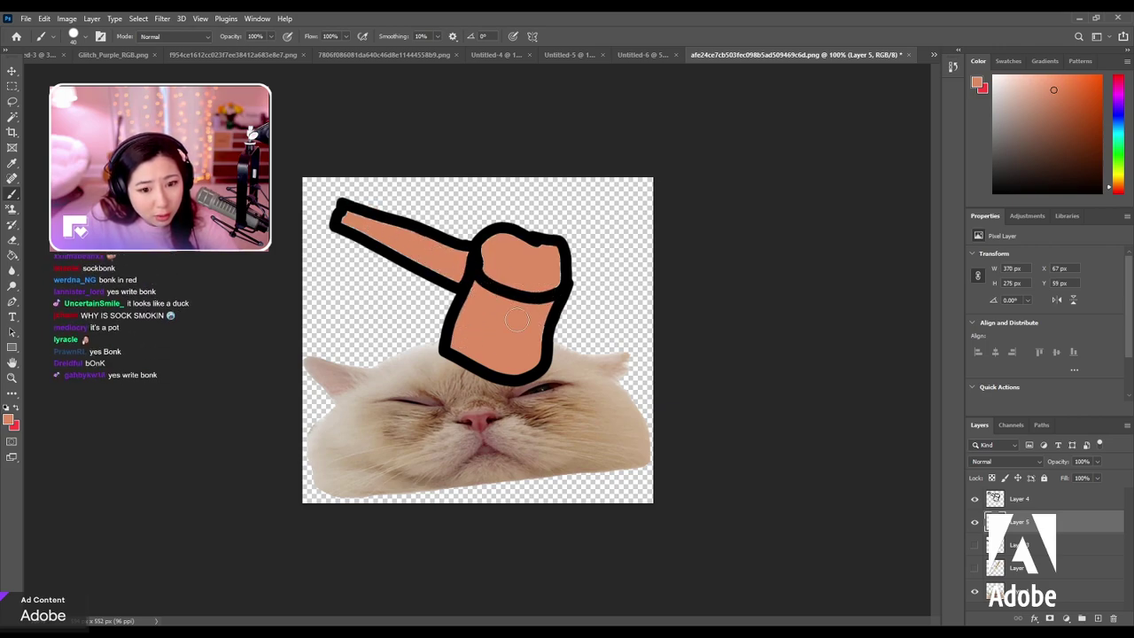
drag(546, 261, 521, 320)
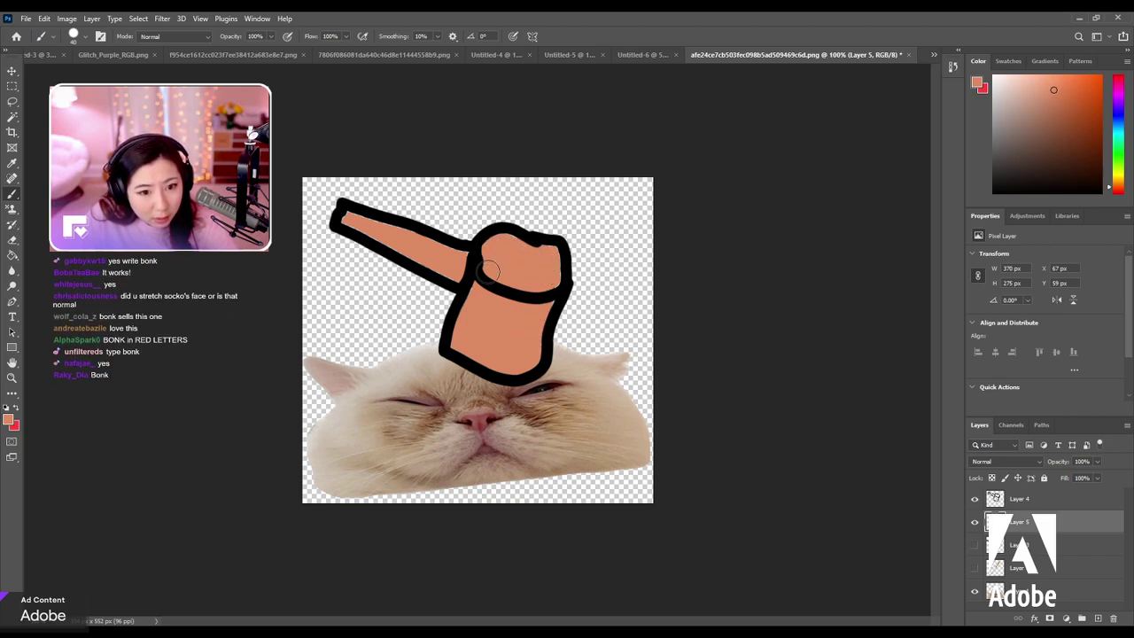
drag(390, 232, 344, 214)
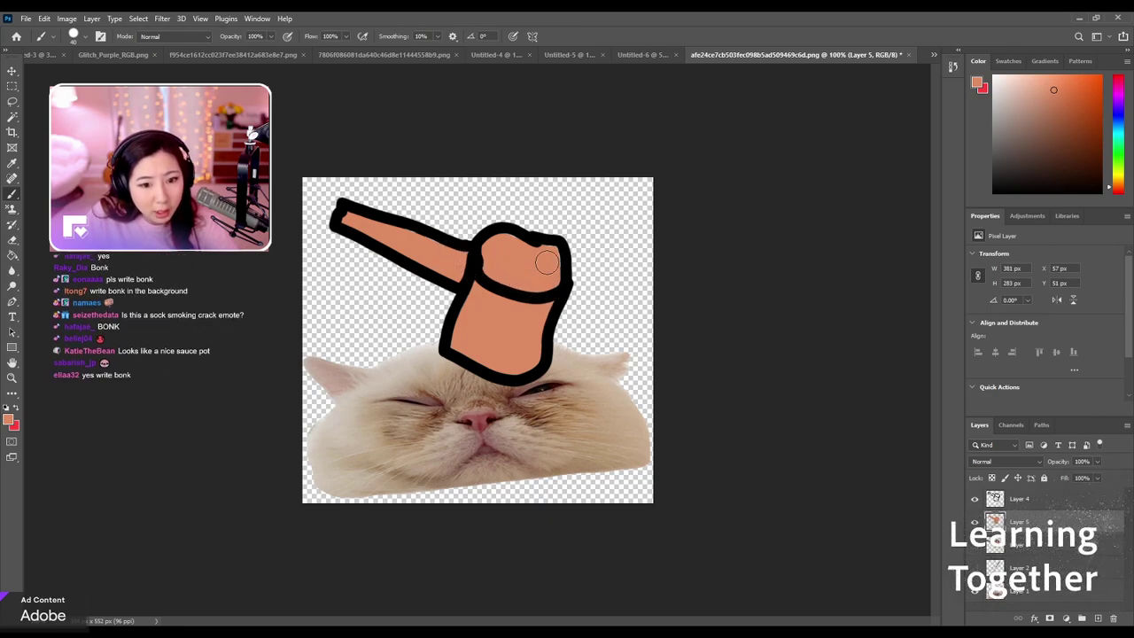
Touch up the cap's right-side orange, then narrow the canvas on both sides with a centred anchor.
drag(542, 253, 564, 293)
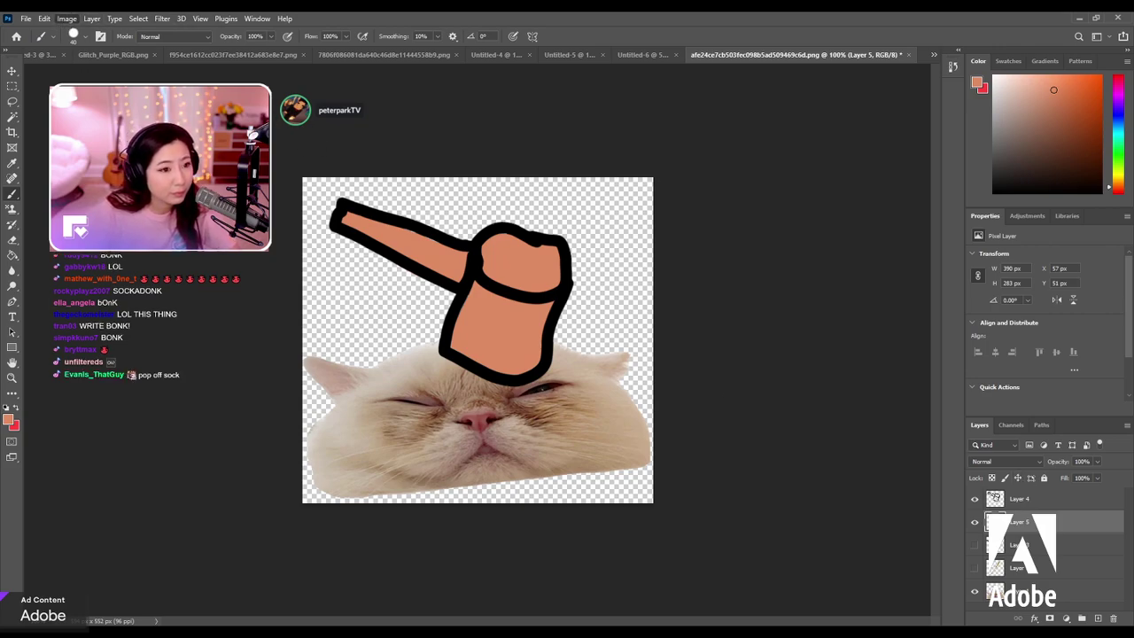
key(space)
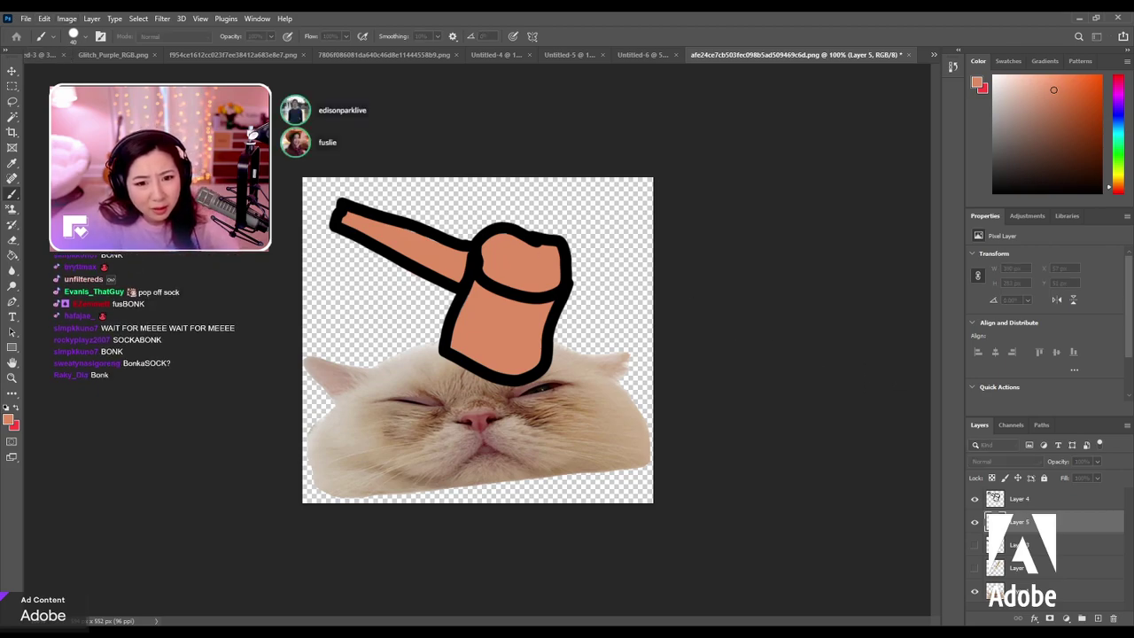
key(Return)
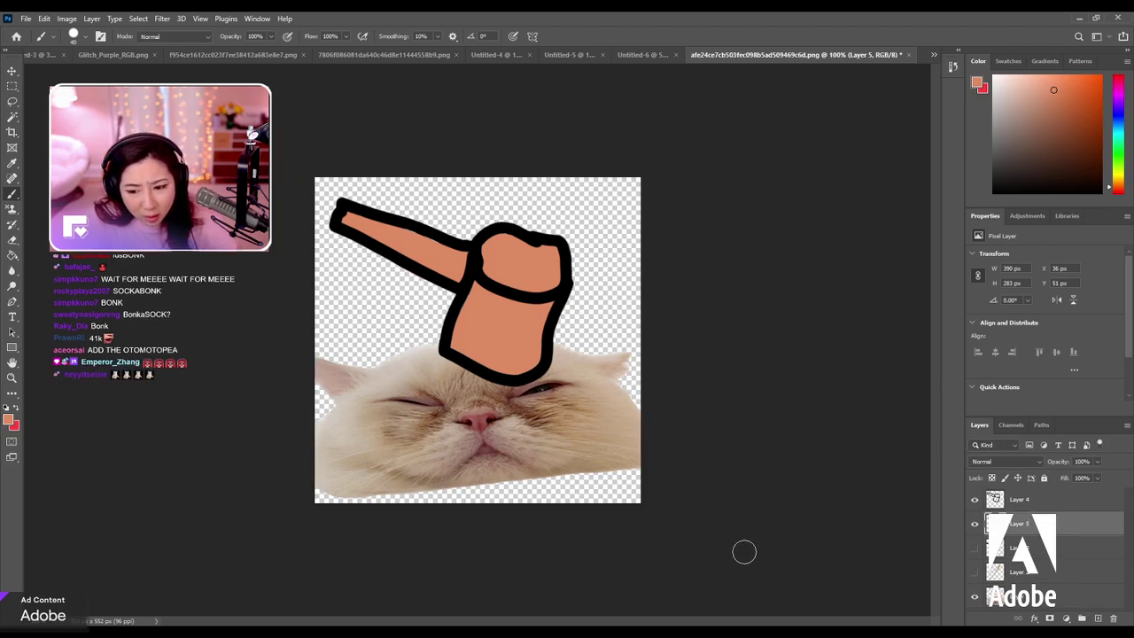
Scale the cat photo on Layer 1 to about 92% and centre it under the mallet.
ctrl+click(440, 437)
key(ctrl+t)
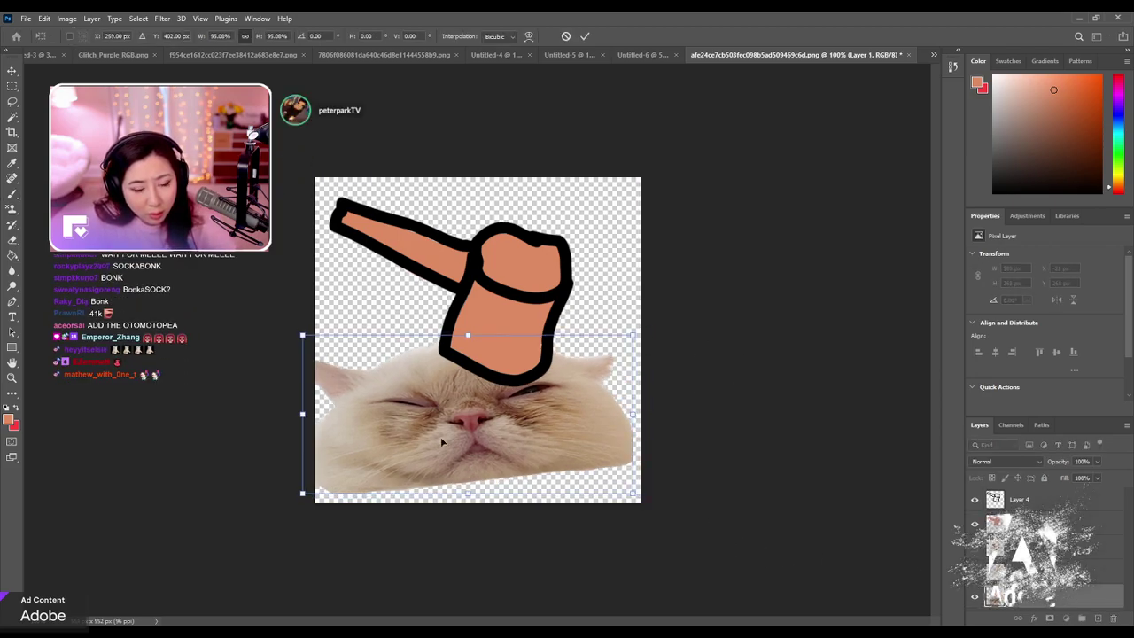
drag(618, 427, 576, 440)
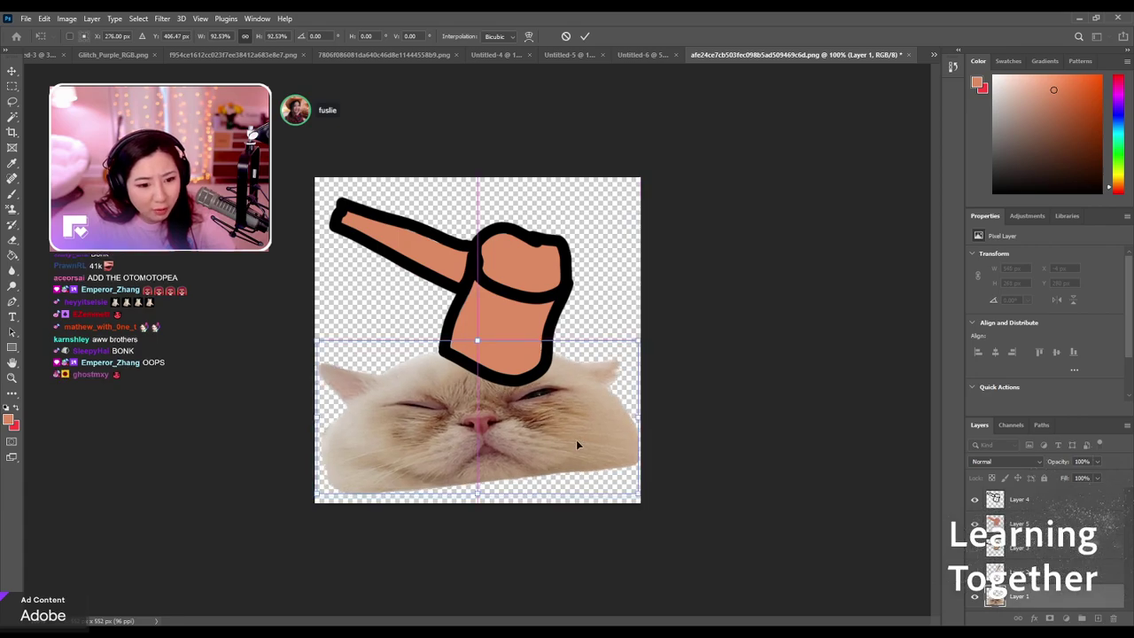
key(b)
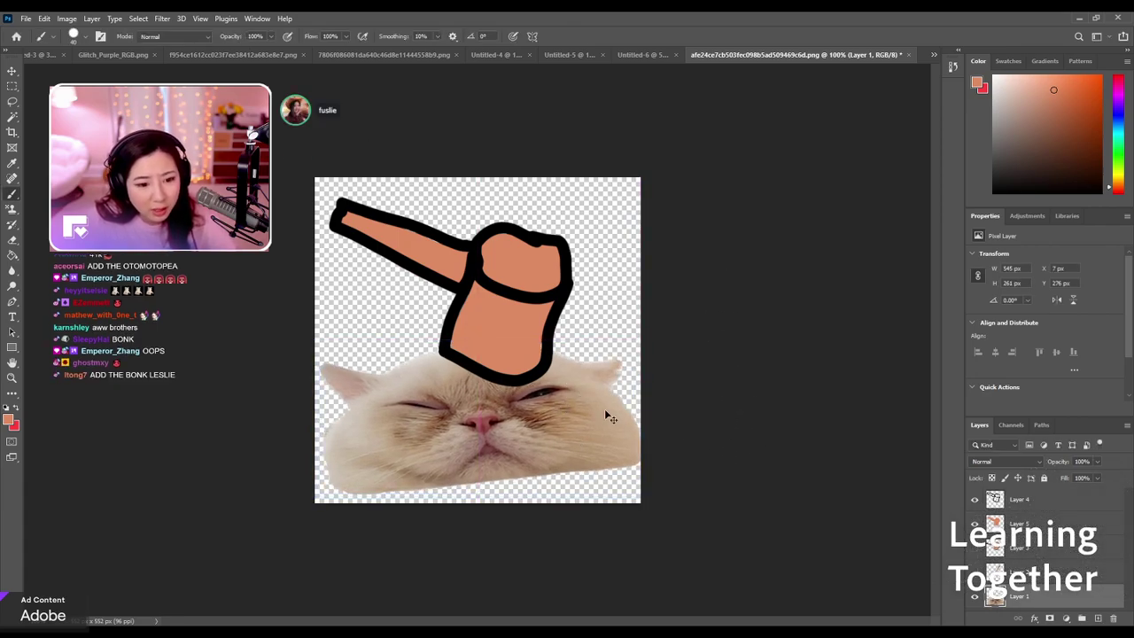
Shrink the cat slightly more, then reduce the whole image to emote size, about 112 px tall.
key(ctrl+t)
drag(641, 420, 628, 420)
key(Return)
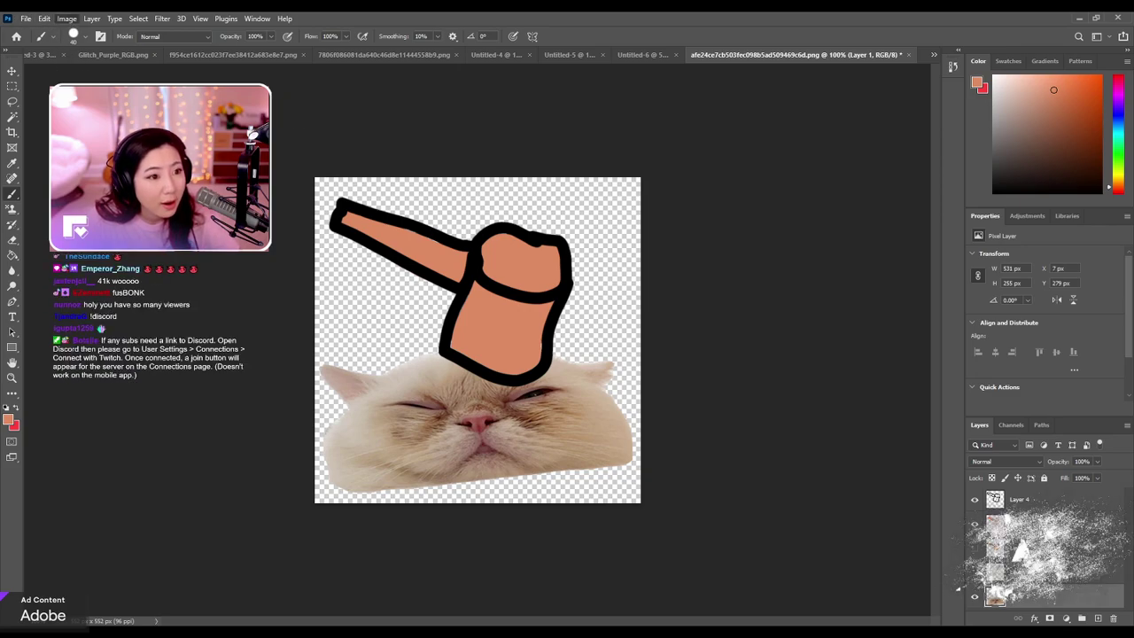
key(h)
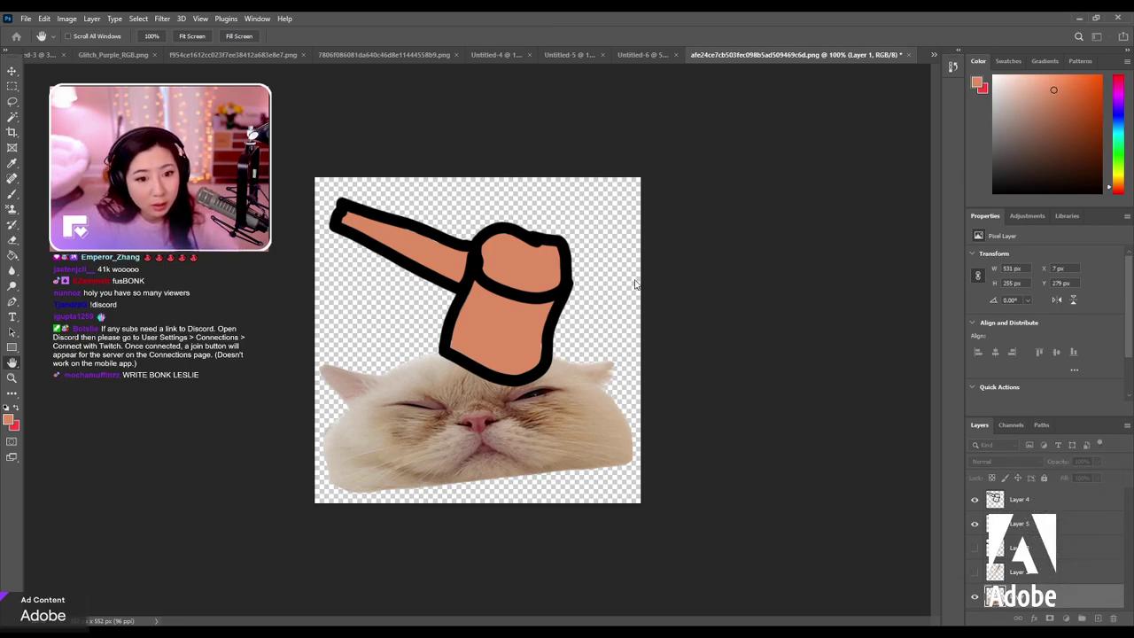
key(Return)
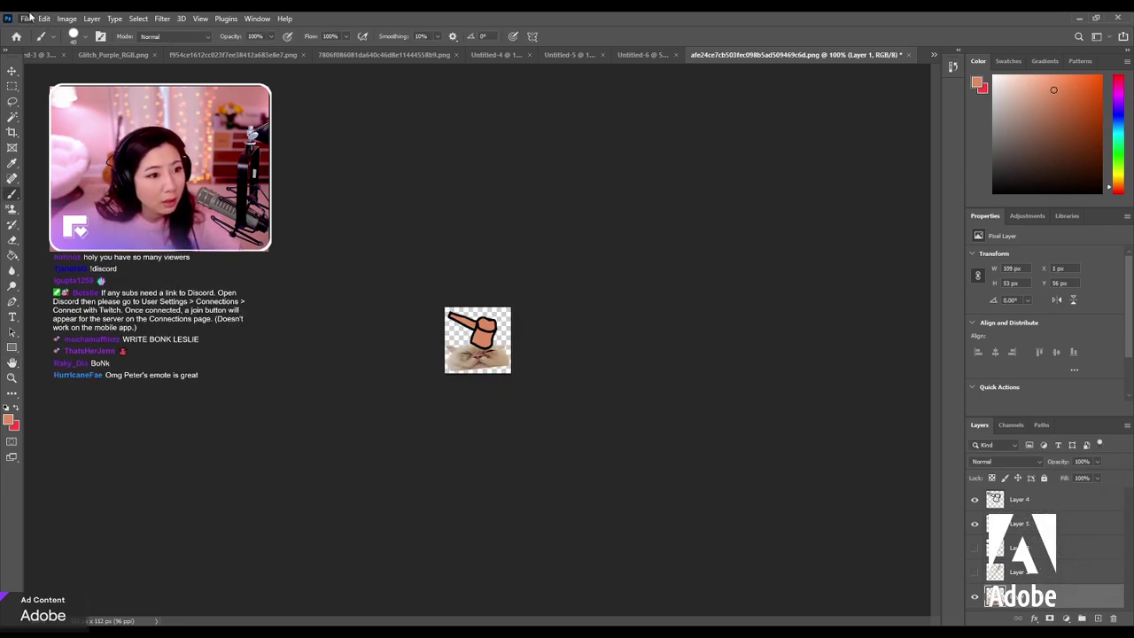
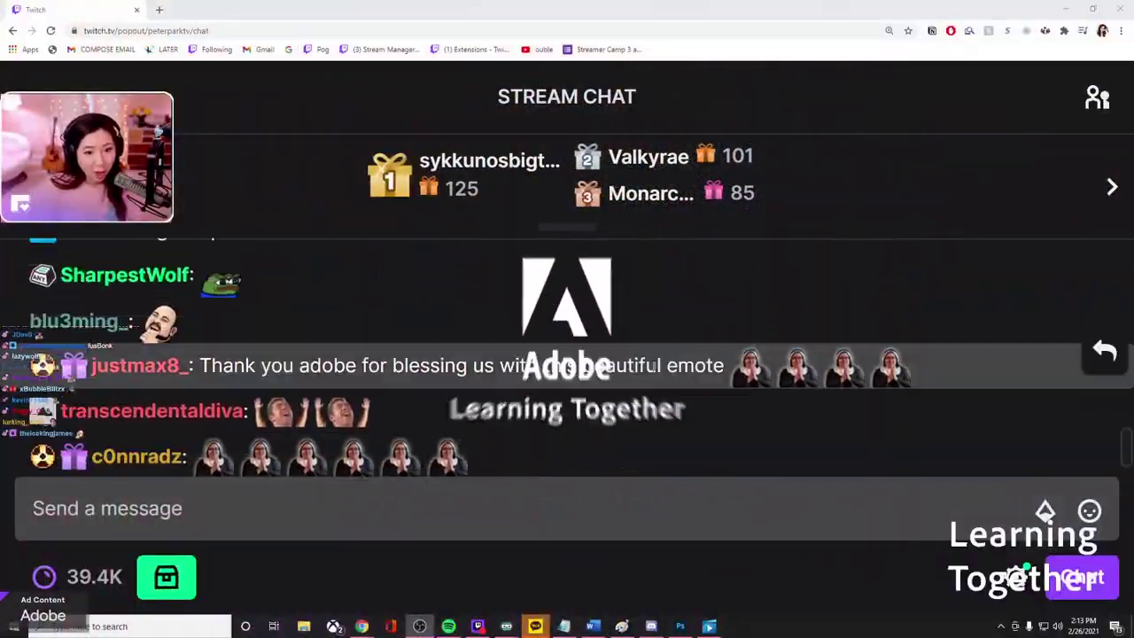
Scroll back through the Twitch stream chat, resuming it at the newest messages twice.
scroll(500, 434, up, 2)
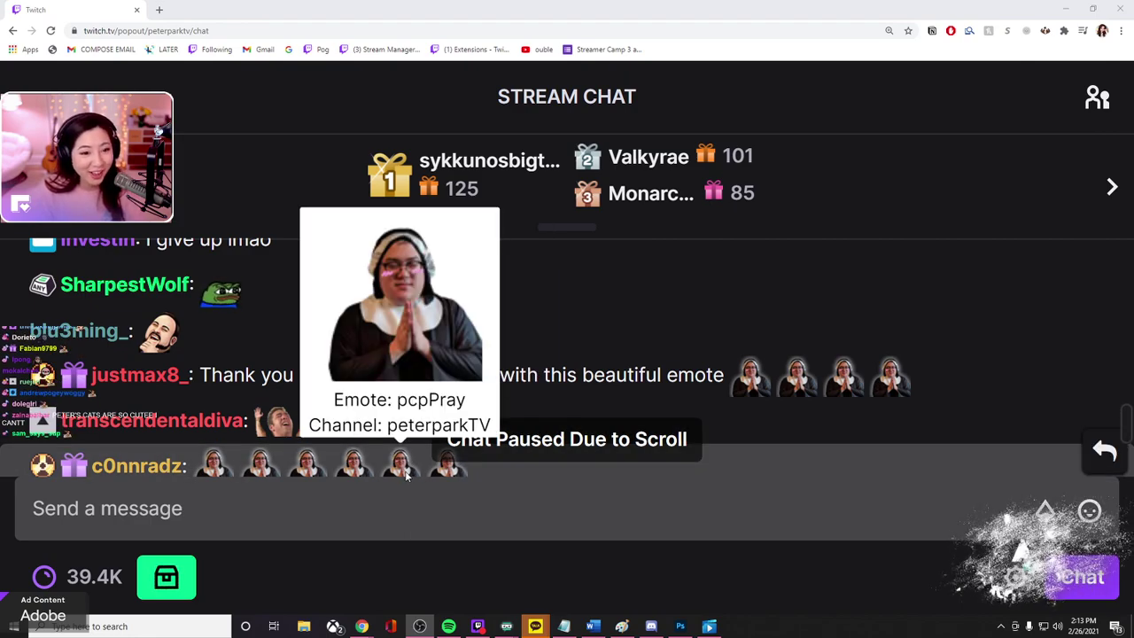
click(608, 438)
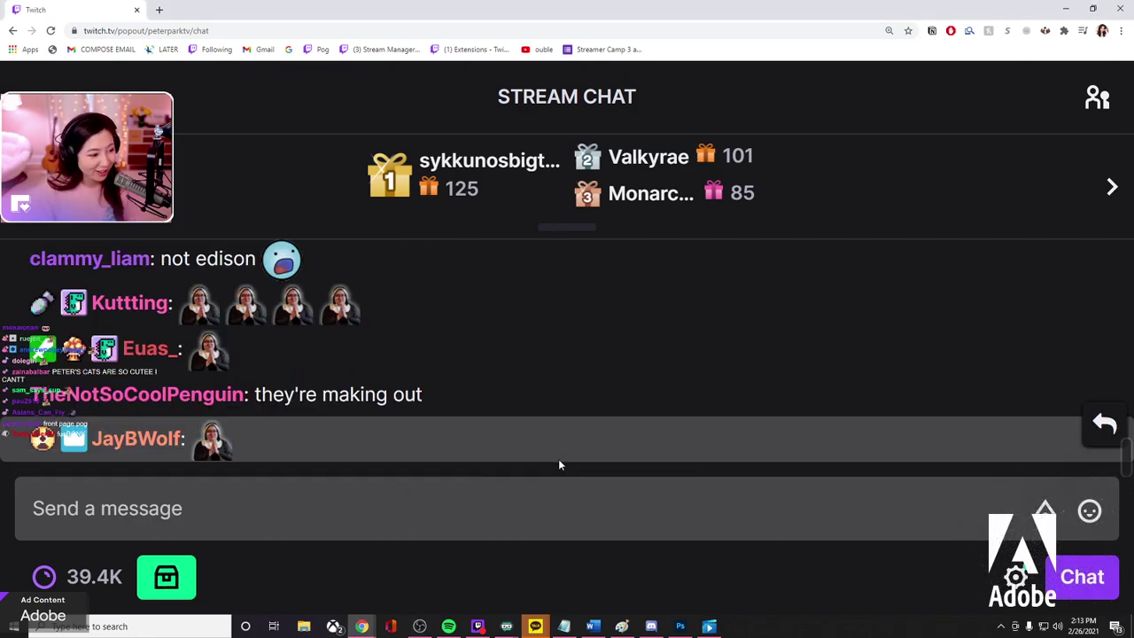
scroll(336, 345, up, 3)
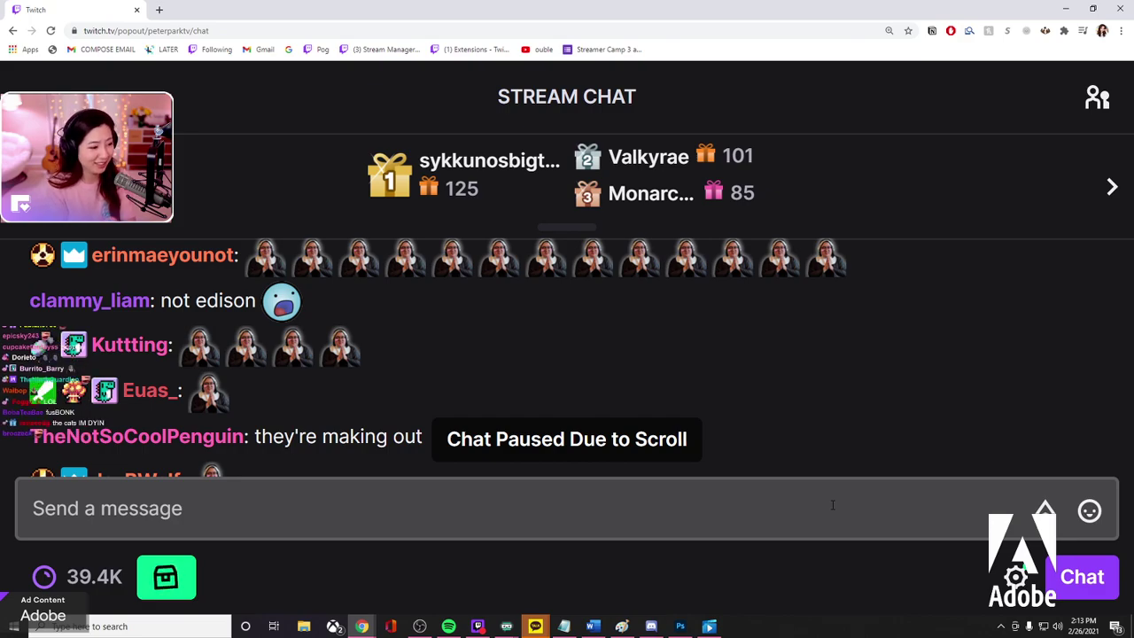
scroll(726, 372, up, 3)
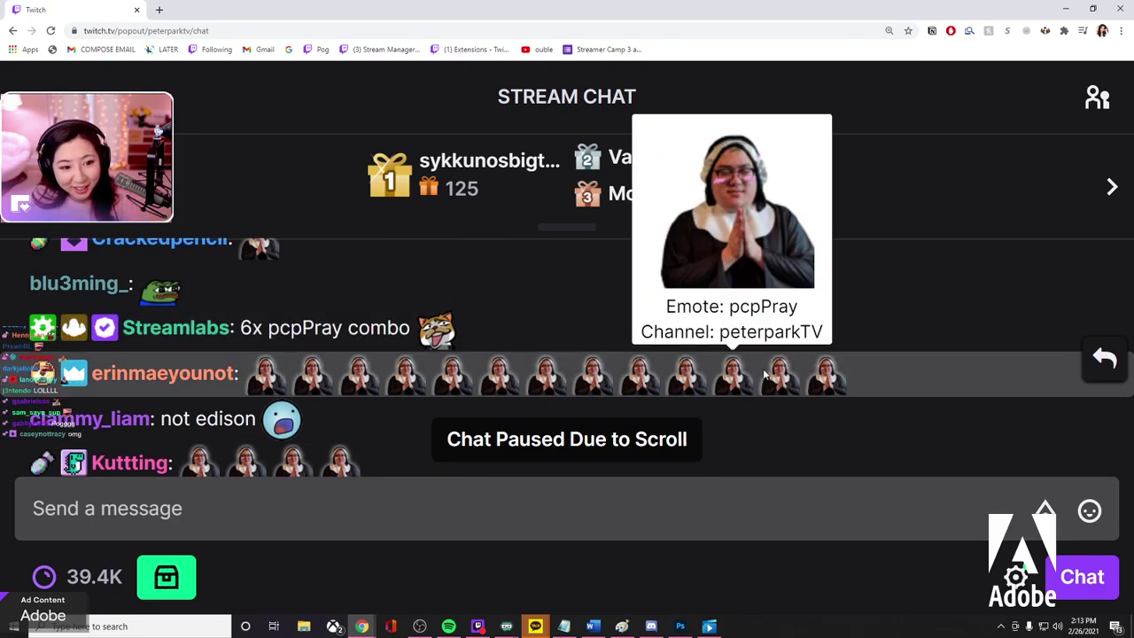
scroll(986, 379, up, 1)
click(556, 439)
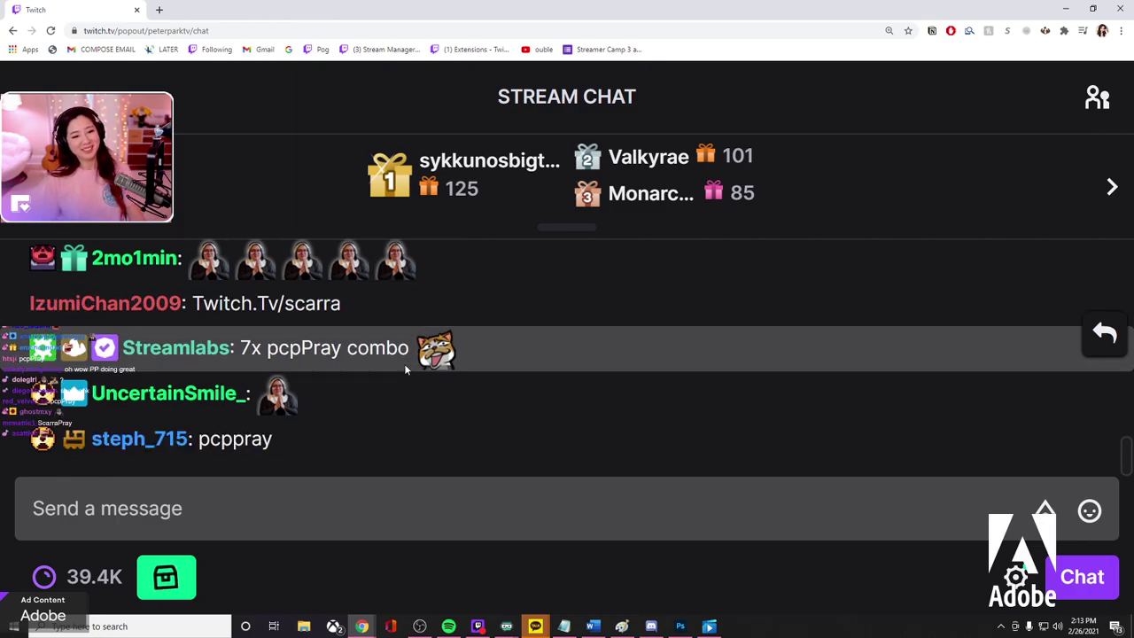
scroll(407, 359, up, 3)
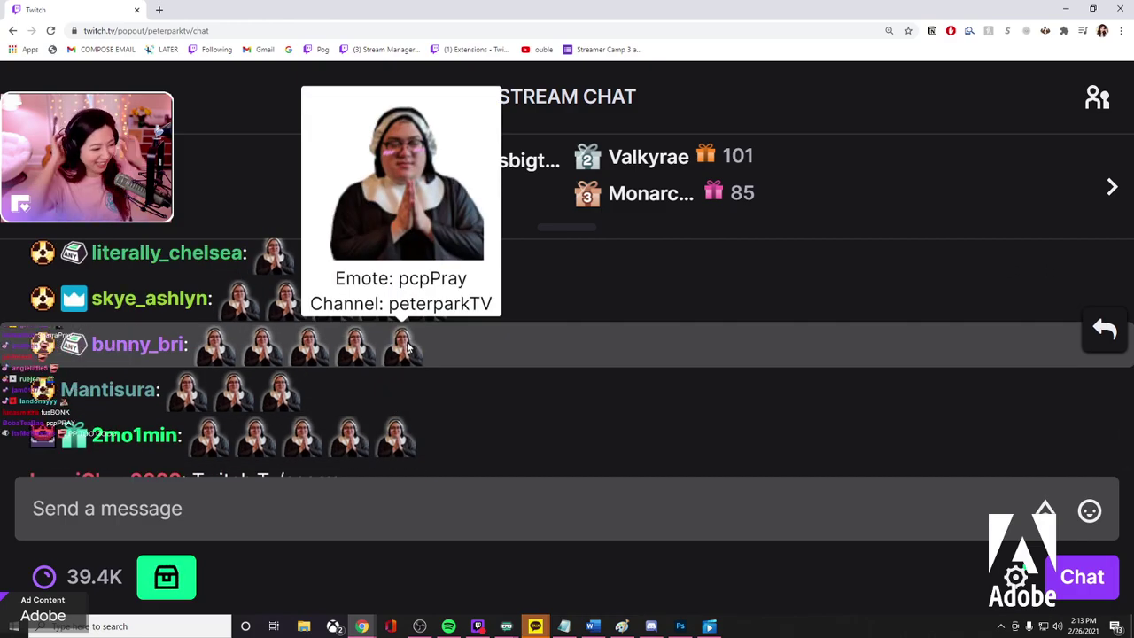
scroll(407, 349, down, 3)
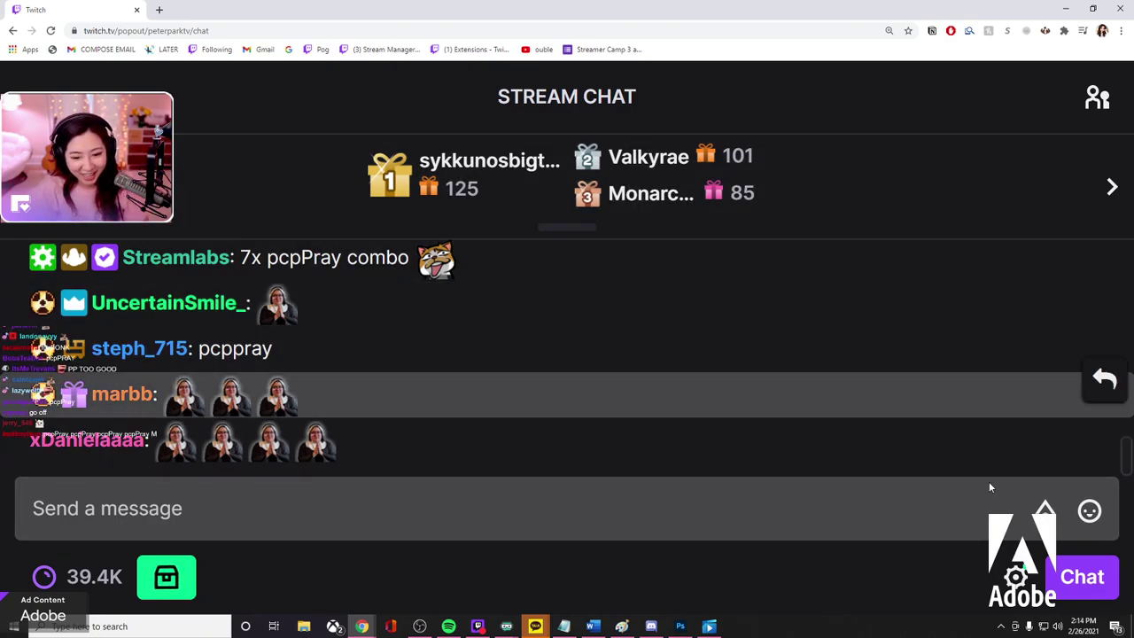
Give the cat layer an Outer Glow (Screen, 35% opacity, 2 px size) and zoom to 700%.
click(680, 626)
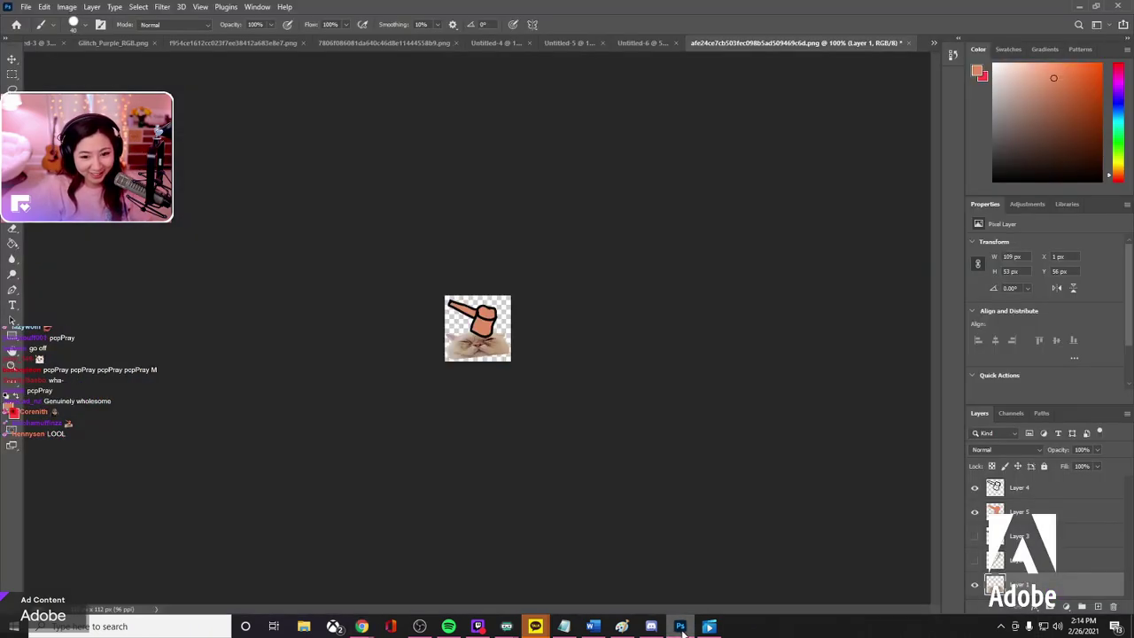
right_click(1036, 585)
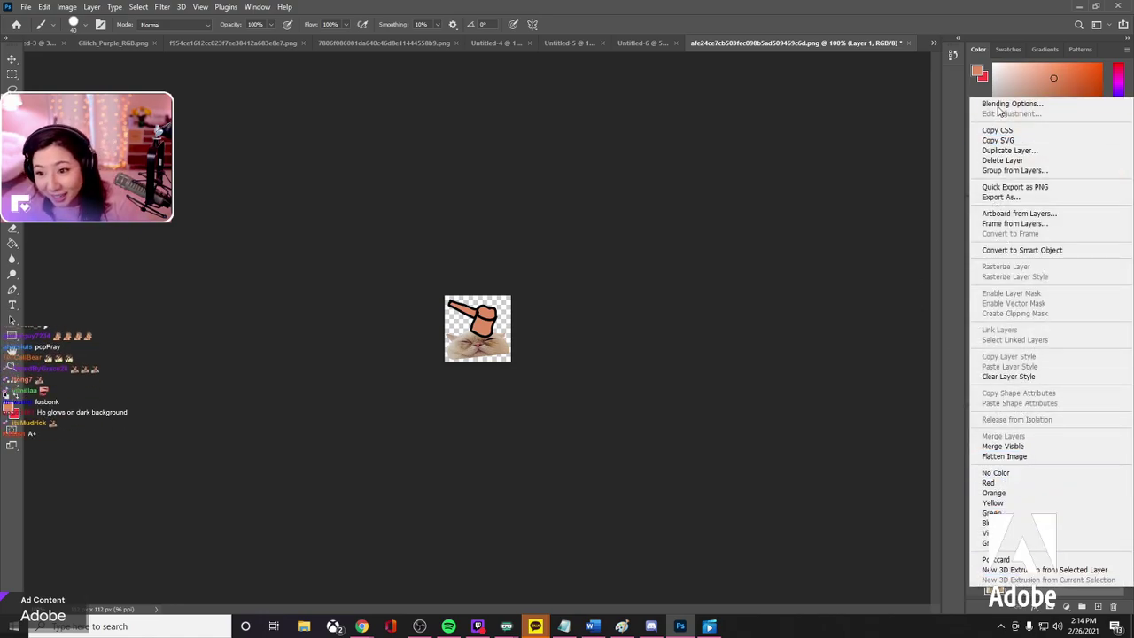
click(920, 602)
click(1039, 609)
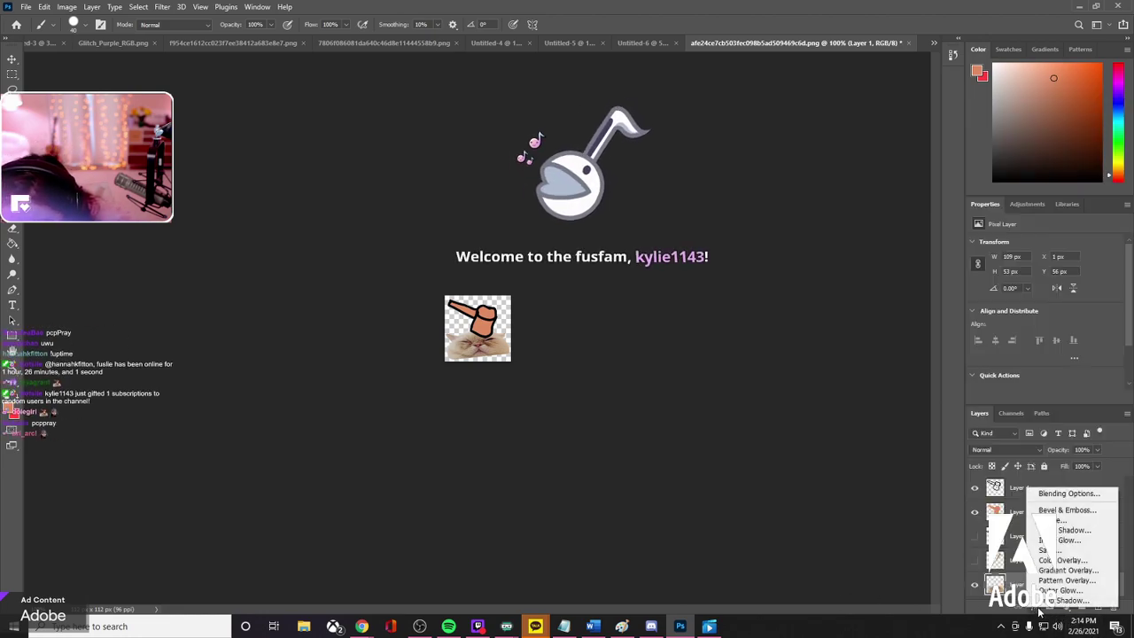
click(1068, 590)
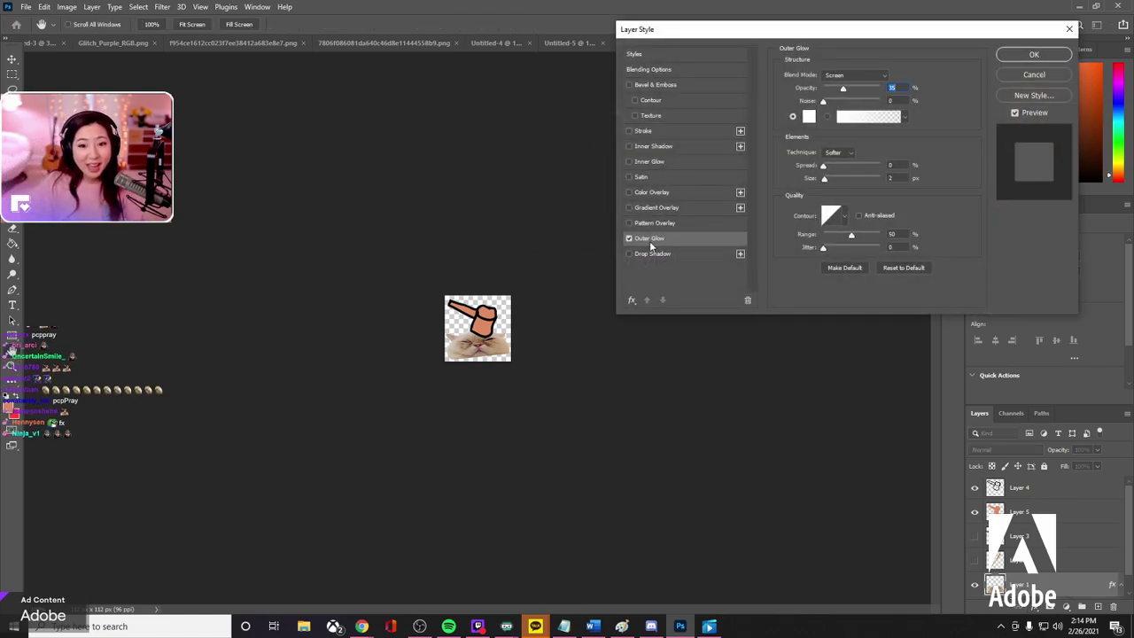
click(1018, 56)
key(ctrl+plus)
key(ctrl+plus)
key(ctrl+plus)
key(ctrl+plus)
key(ctrl+plus)
key(ctrl+plus)
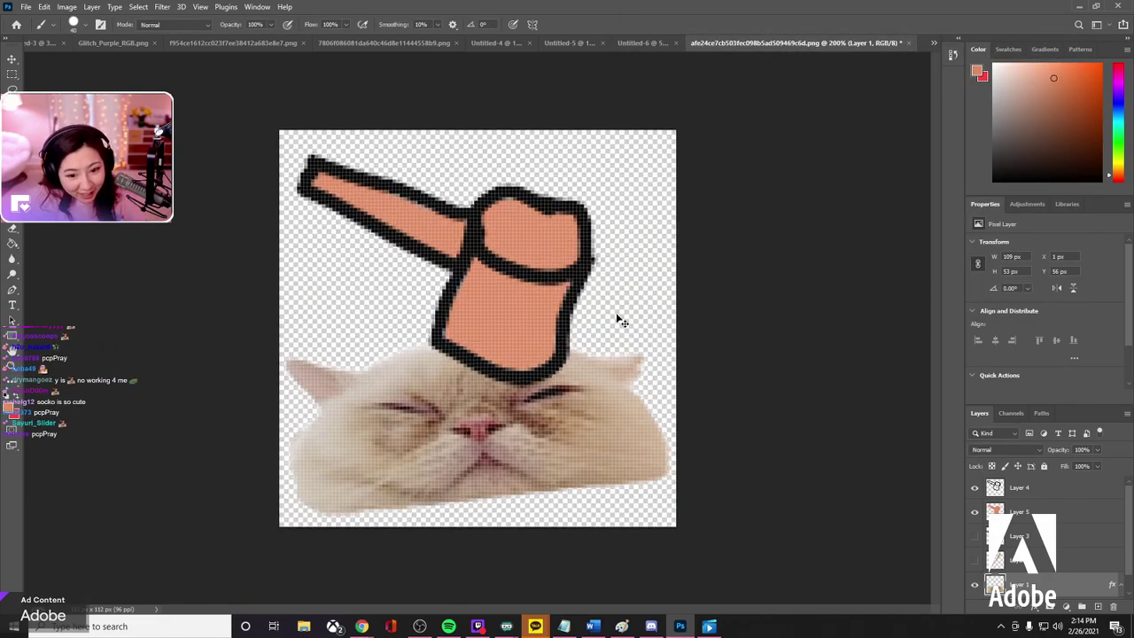
Create a new Layer 6 and move it below the cat layer.
click(92, 7)
mouse_move(99, 19)
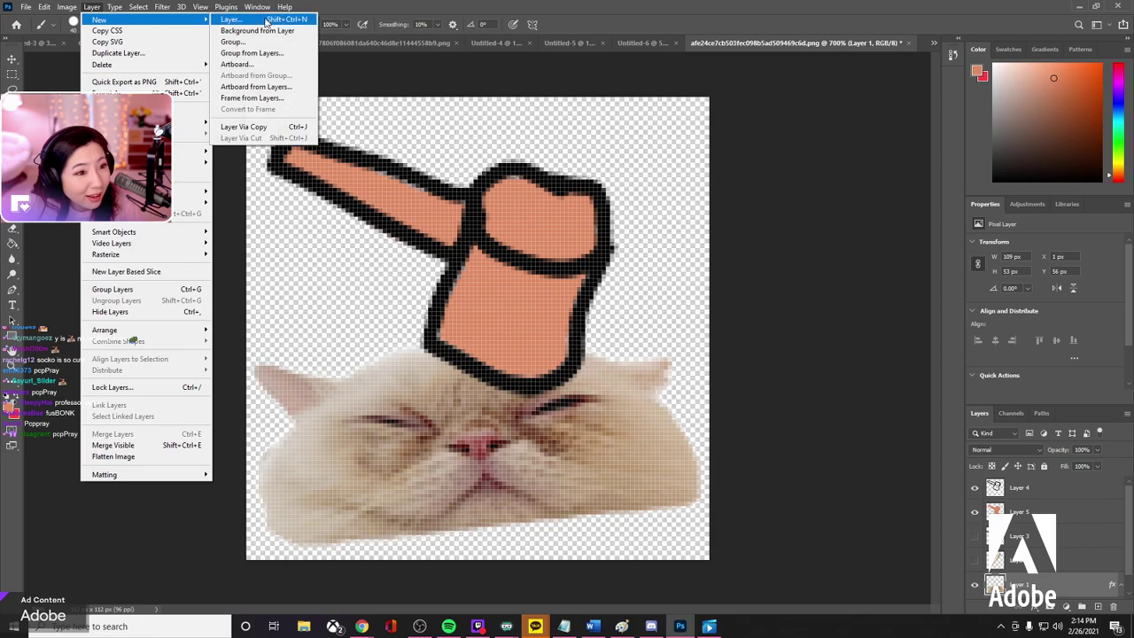
click(266, 22)
click(662, 180)
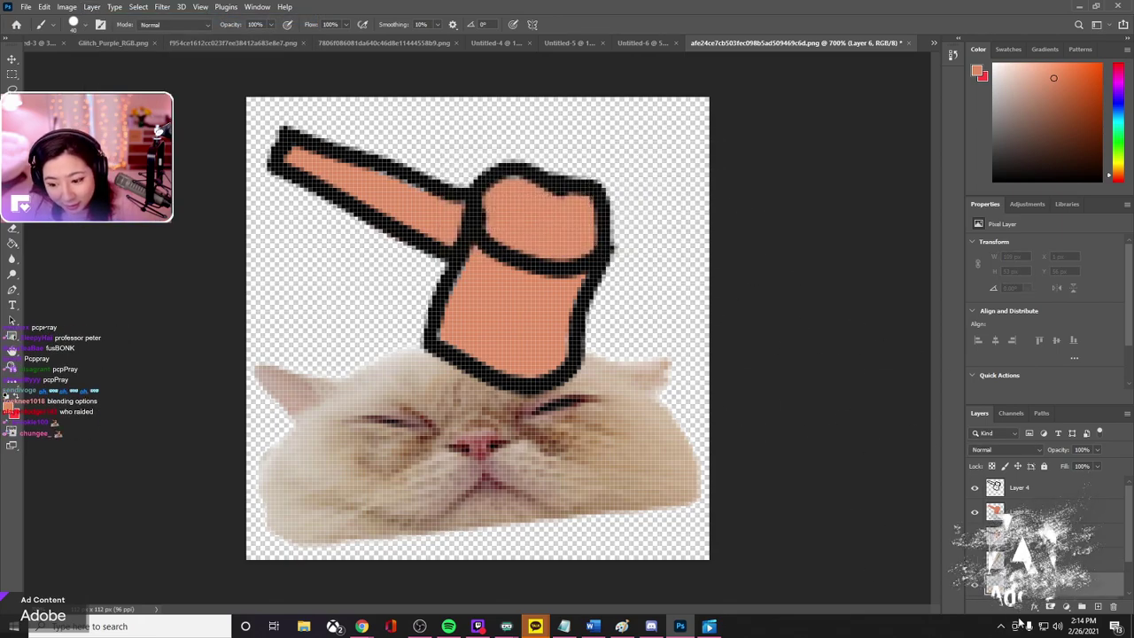
drag(1028, 585, 1018, 542)
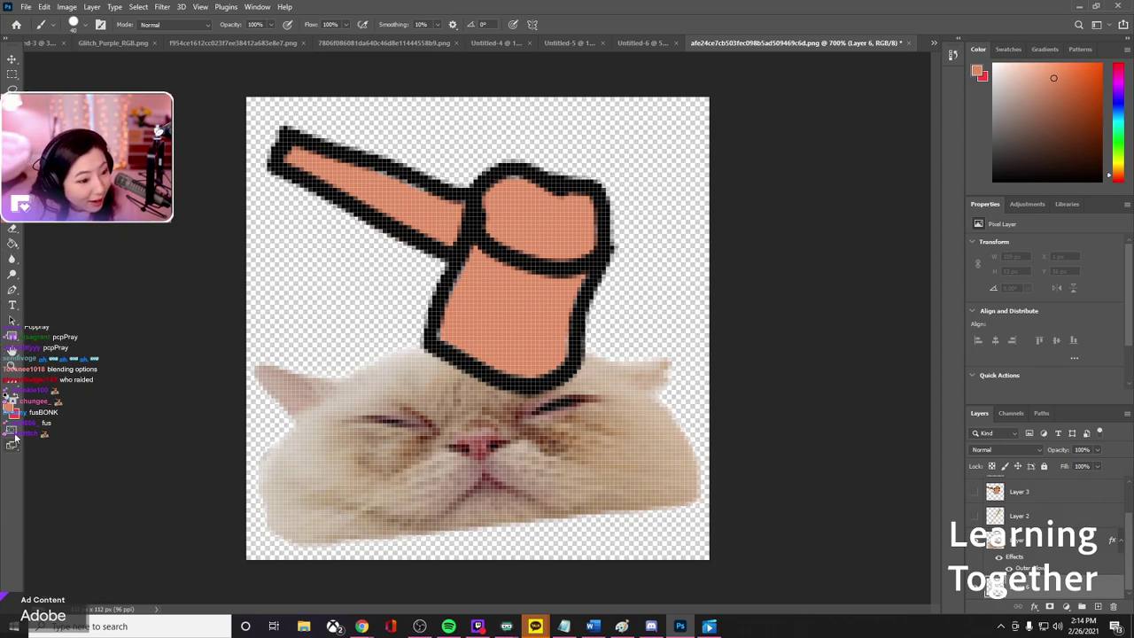
Paint Layer 6 solid black around the cat.
click(9, 405)
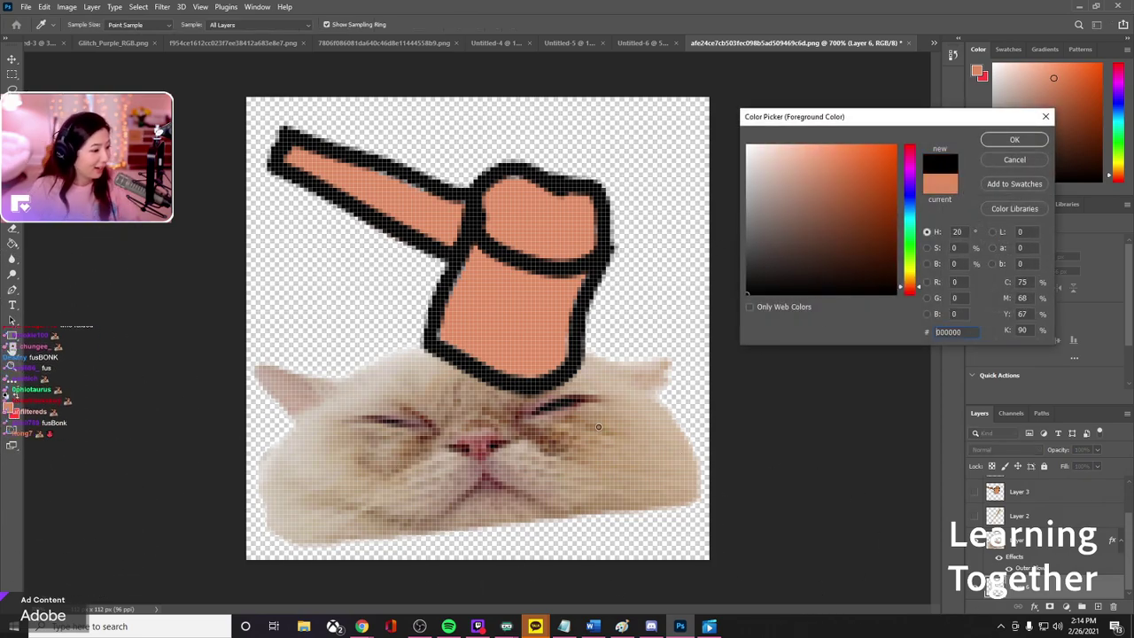
click(1014, 140)
mouse_move(718, 222)
mouse_down()
mouse_move(447, 352)
mouse_move(620, 86)
mouse_move(432, 494)
mouse_move(593, 448)
mouse_move(452, 327)
mouse_up()
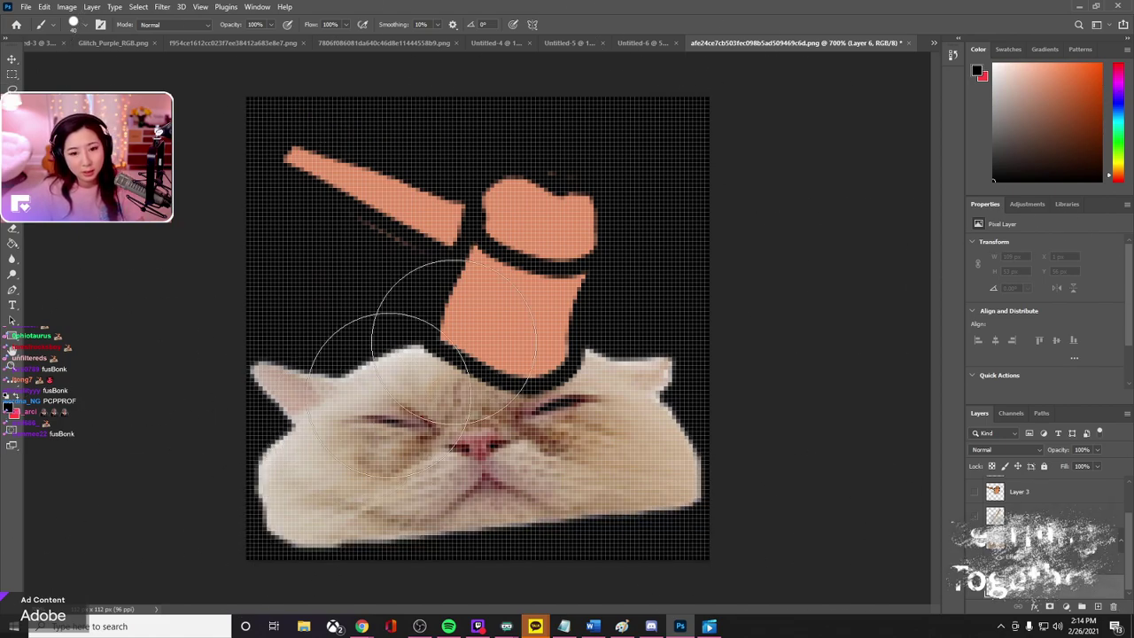
Increase the Spread of Layer 1's outer glow.
click(1019, 541)
right_click(1085, 556)
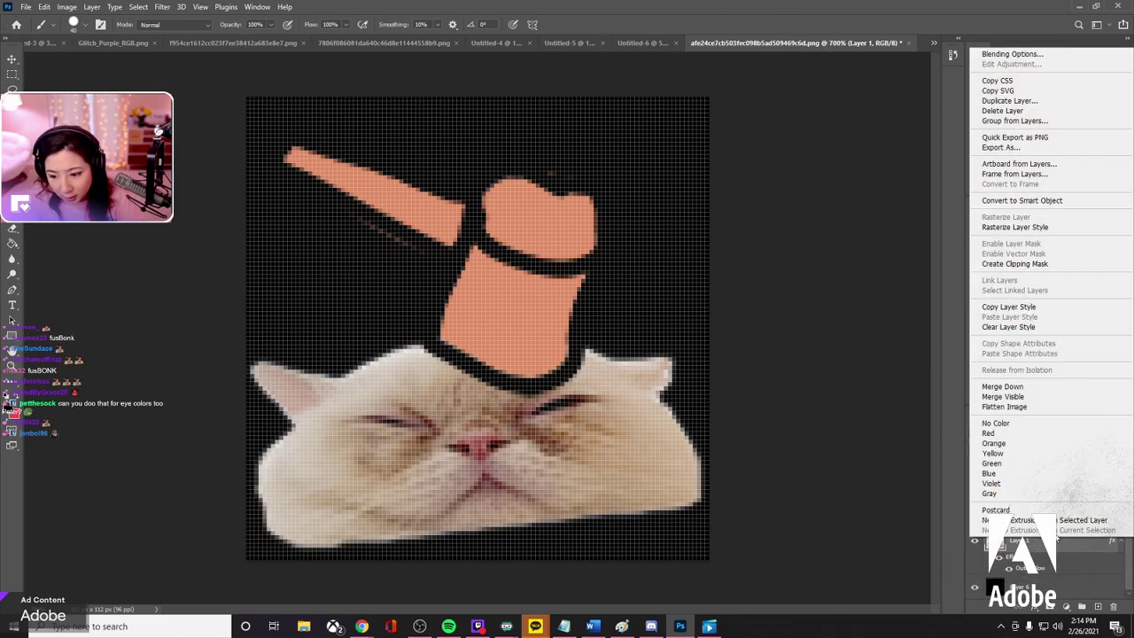
click(1084, 555)
right_click(1064, 554)
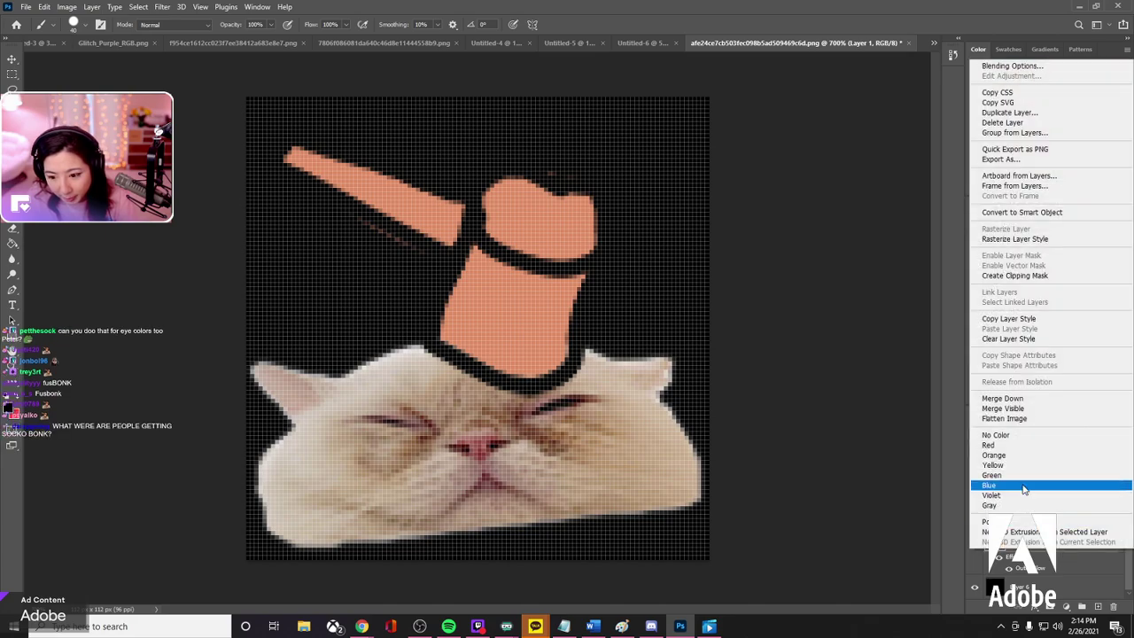
click(1036, 608)
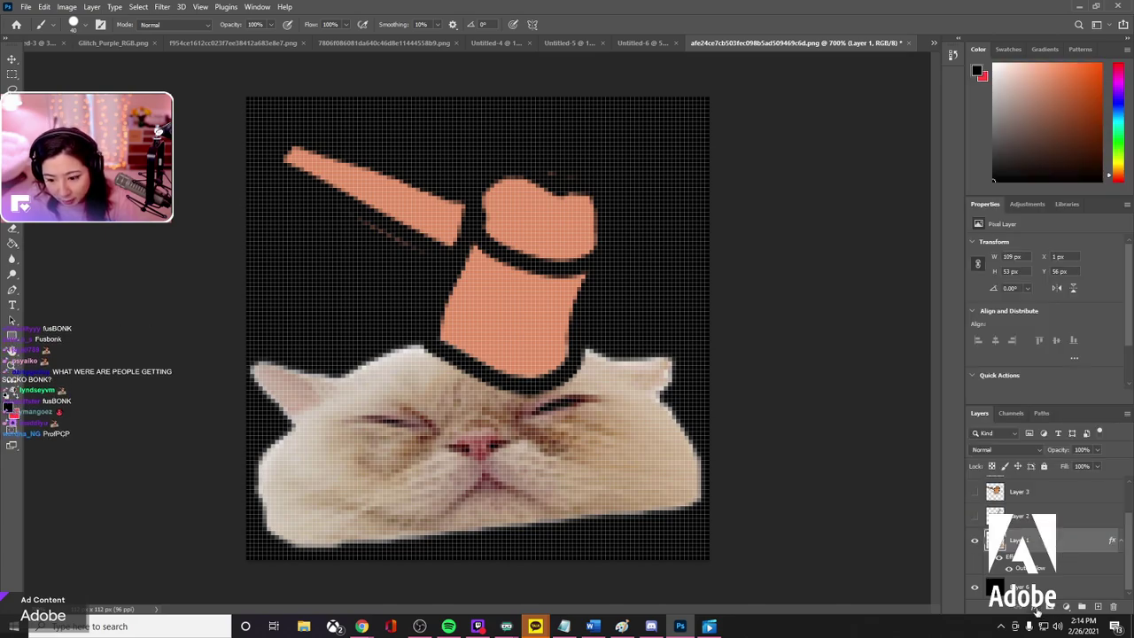
click(1037, 607)
click(1063, 595)
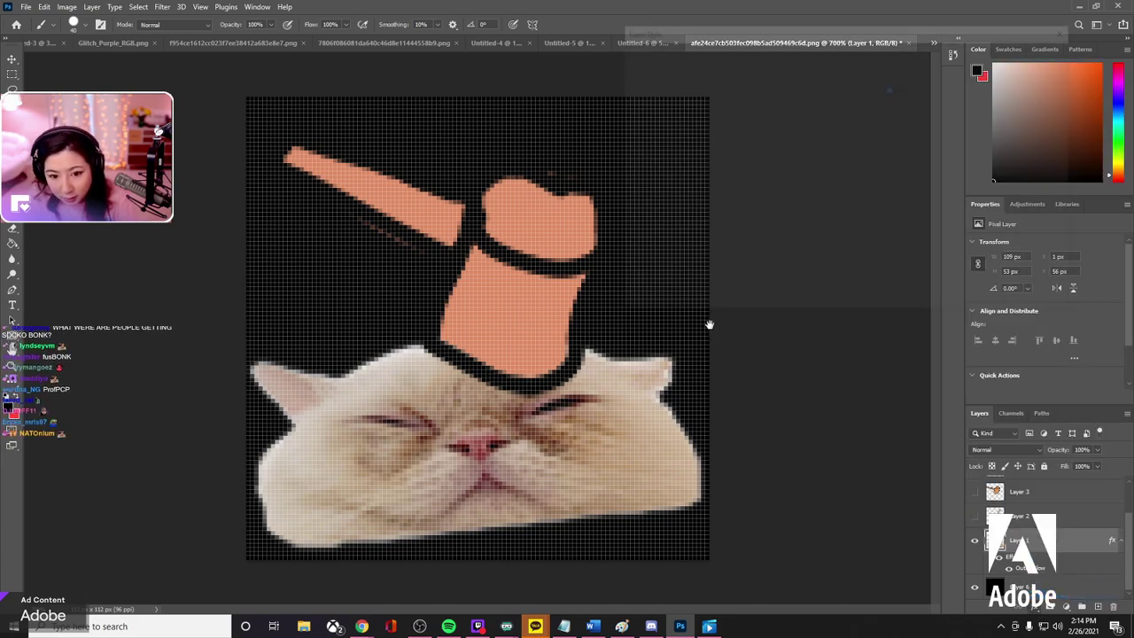
mouse_move(823, 165)
mouse_down()
mouse_move(861, 165)
mouse_move(823, 178)
mouse_move(833, 167)
mouse_move(853, 169)
mouse_move(827, 181)
mouse_up()
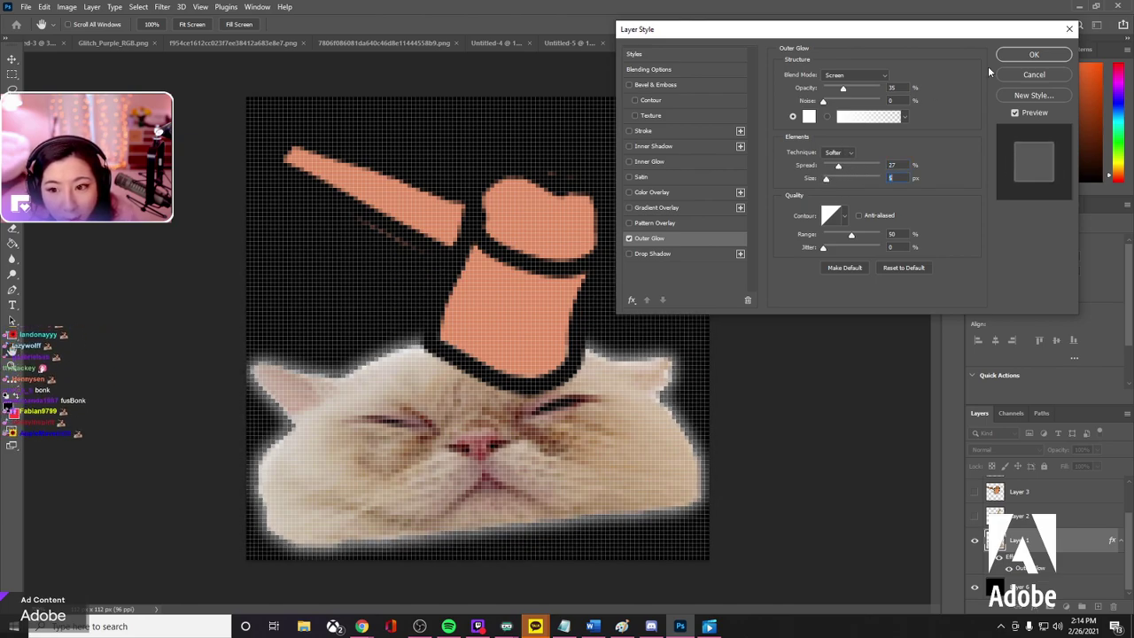
click(1034, 55)
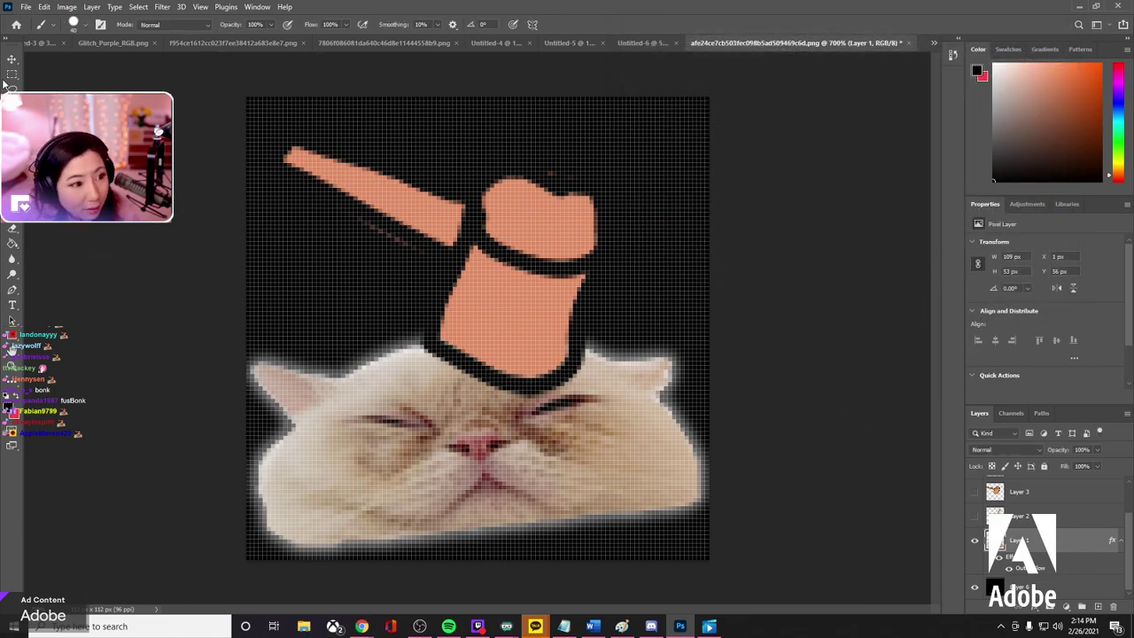
Scale the cat down to about 92% and reposition it on the black canvas.
key(v)
key(ctrl+t)
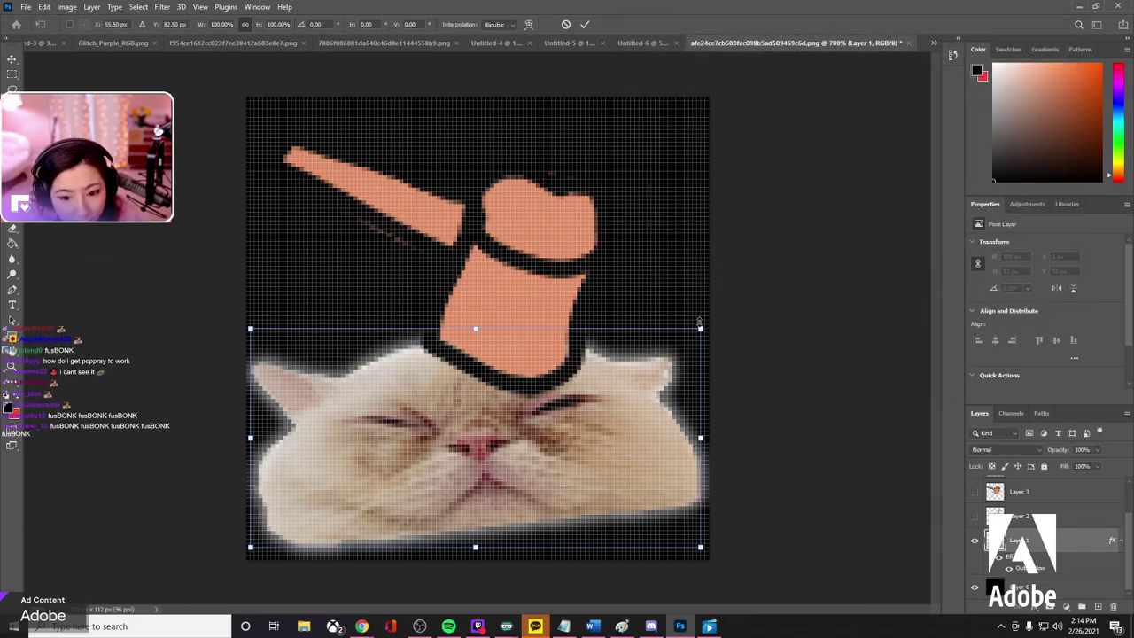
drag(700, 321, 666, 326)
drag(537, 401, 534, 429)
key(Return)
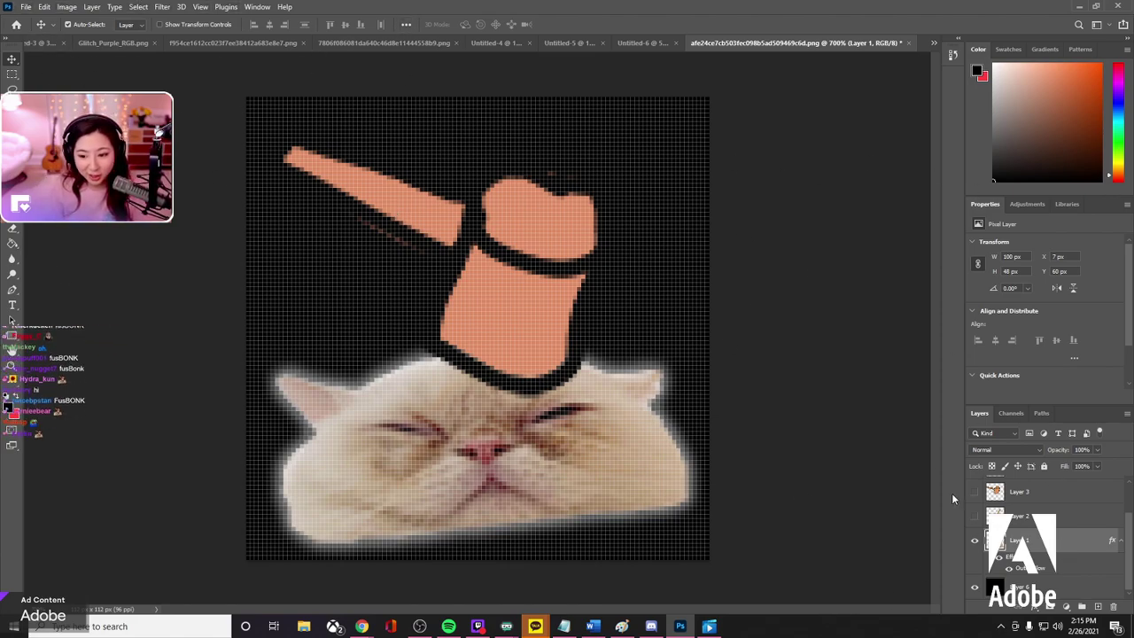
key(b)
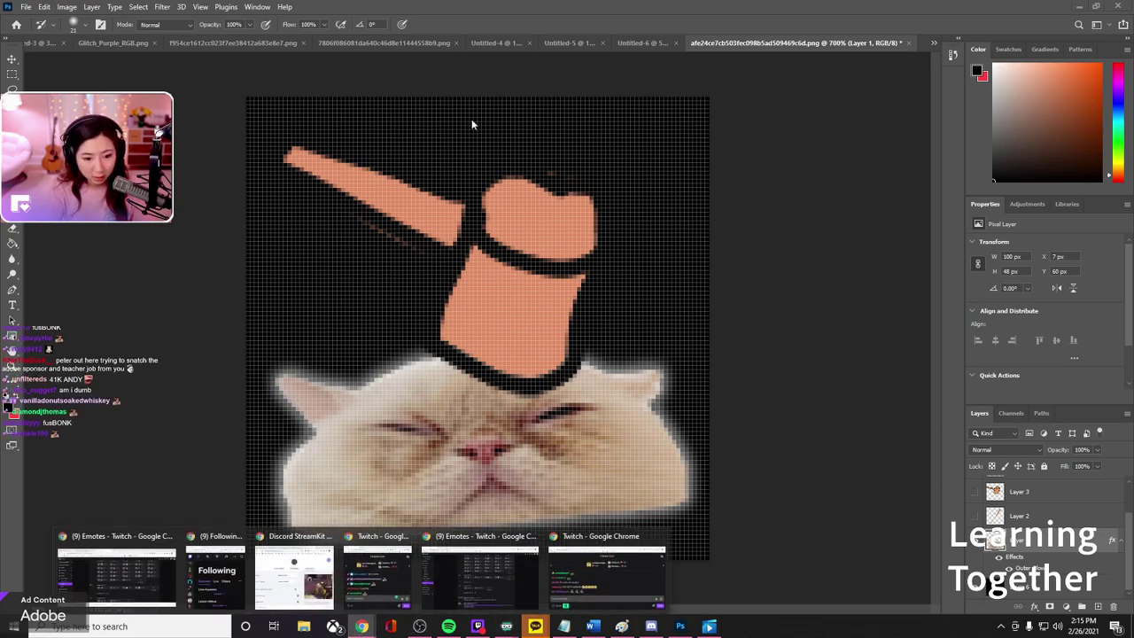
Load the edisonparklive channel's chat in the Twitch popout window.
click(1080, 7)
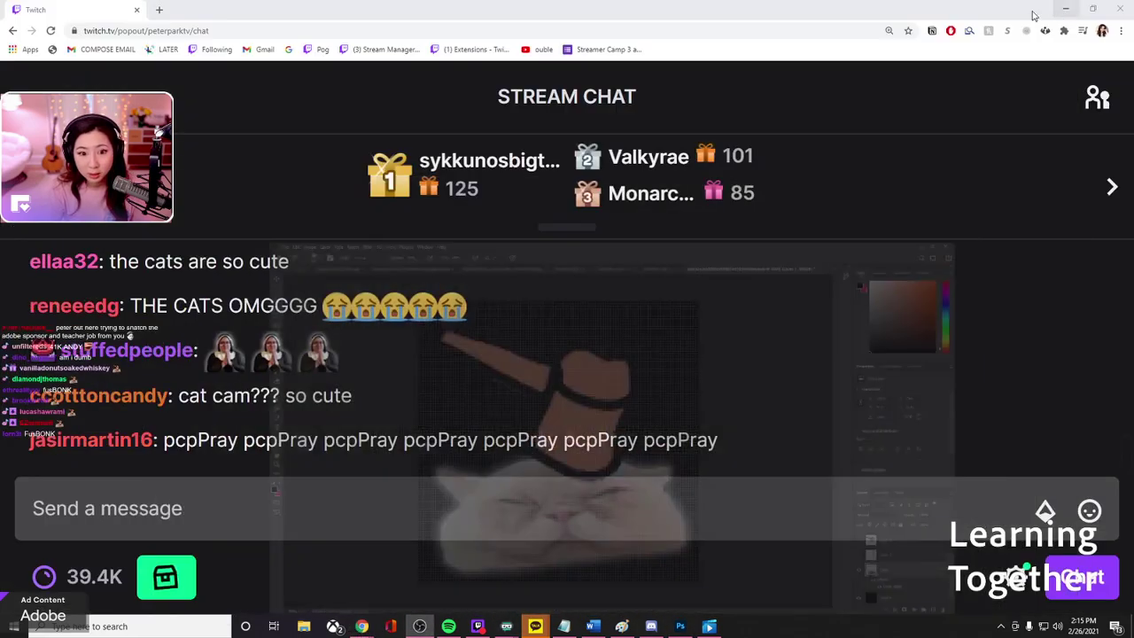
double_click(186, 31)
text(edisonparkl)
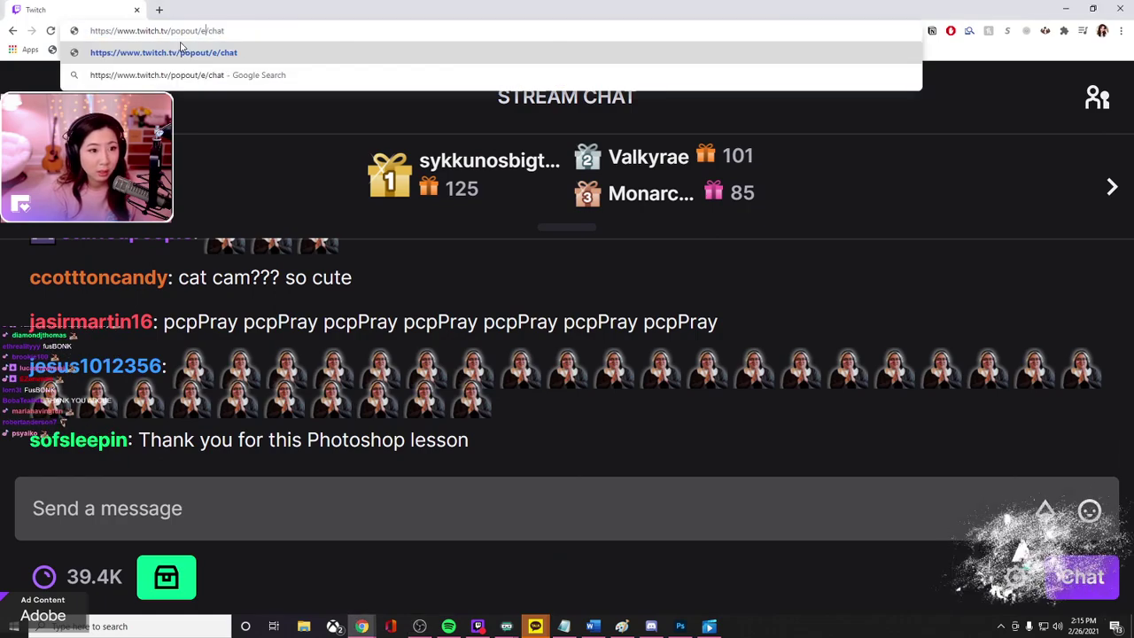
text(ive)
key(Return)
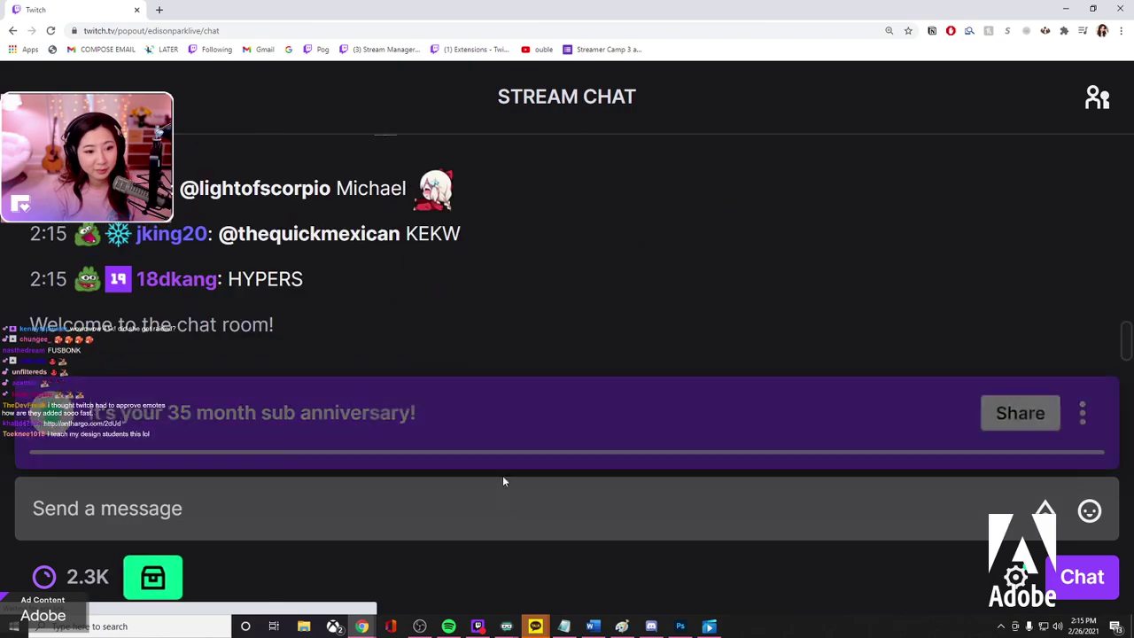
Zoom out the chat page with Ctrl+minus and resume it at the newest messages.
scroll(516, 292, up, 3)
scroll(734, 334, down, 3)
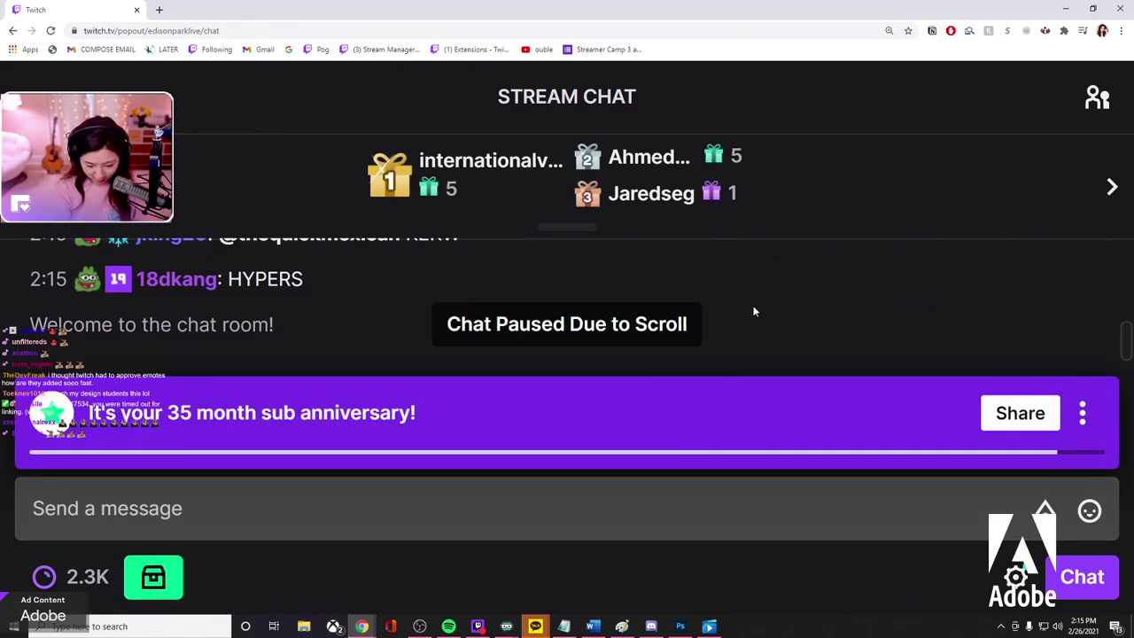
key(ctrl+minus)
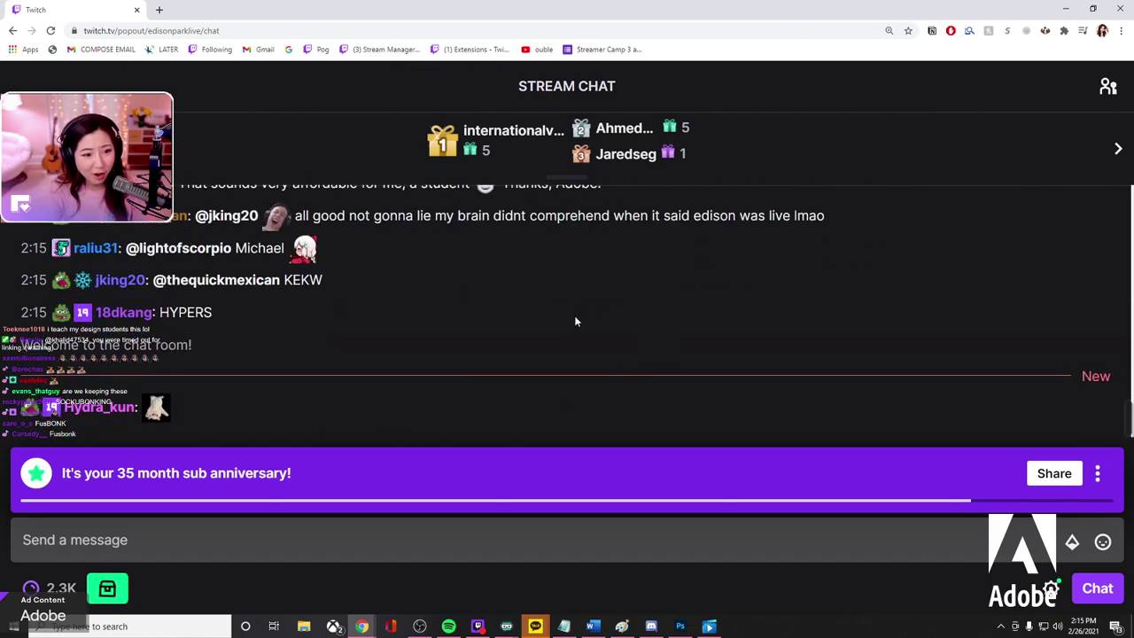
scroll(393, 368, down, 2)
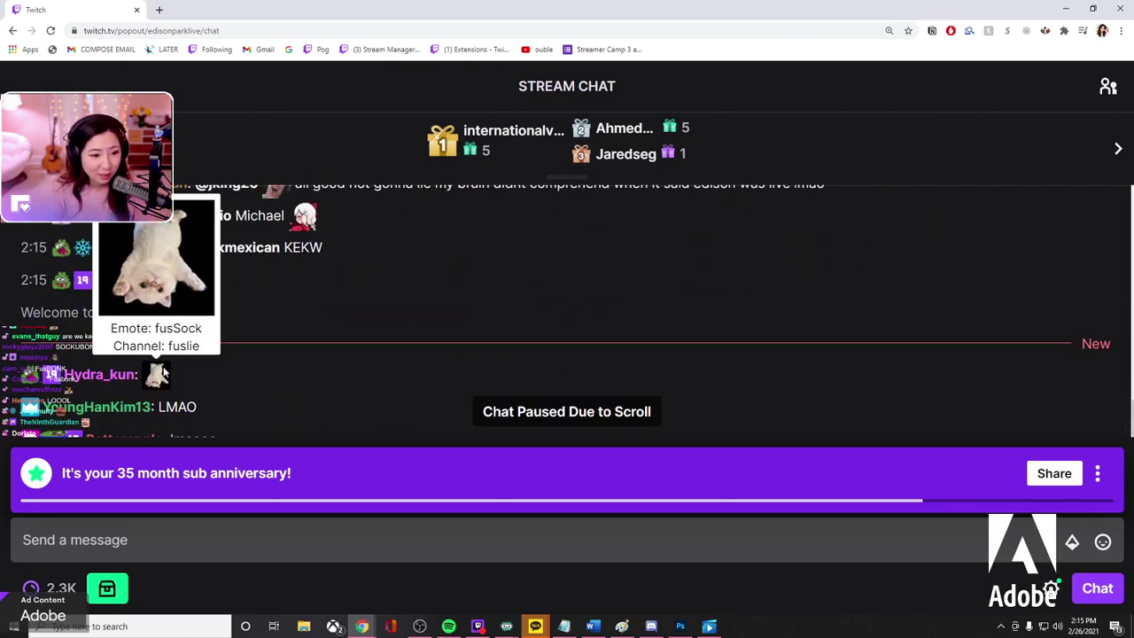
click(574, 413)
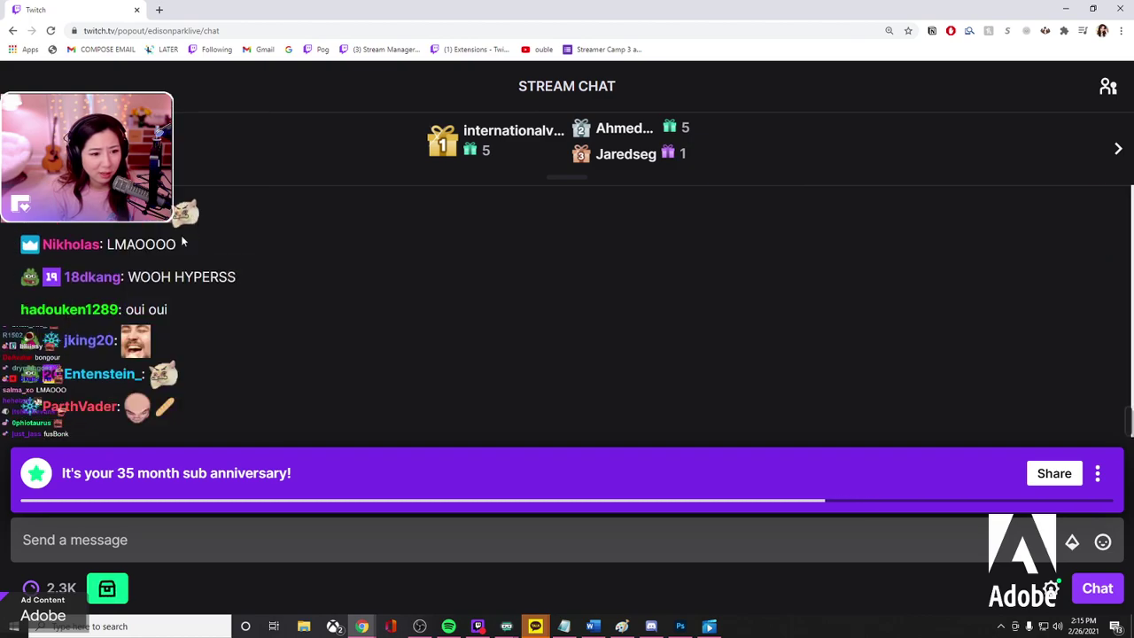
Scroll through the chat looking at viewers' bushSock cat emotes.
scroll(183, 265, up, 3)
scroll(191, 383, down, 3)
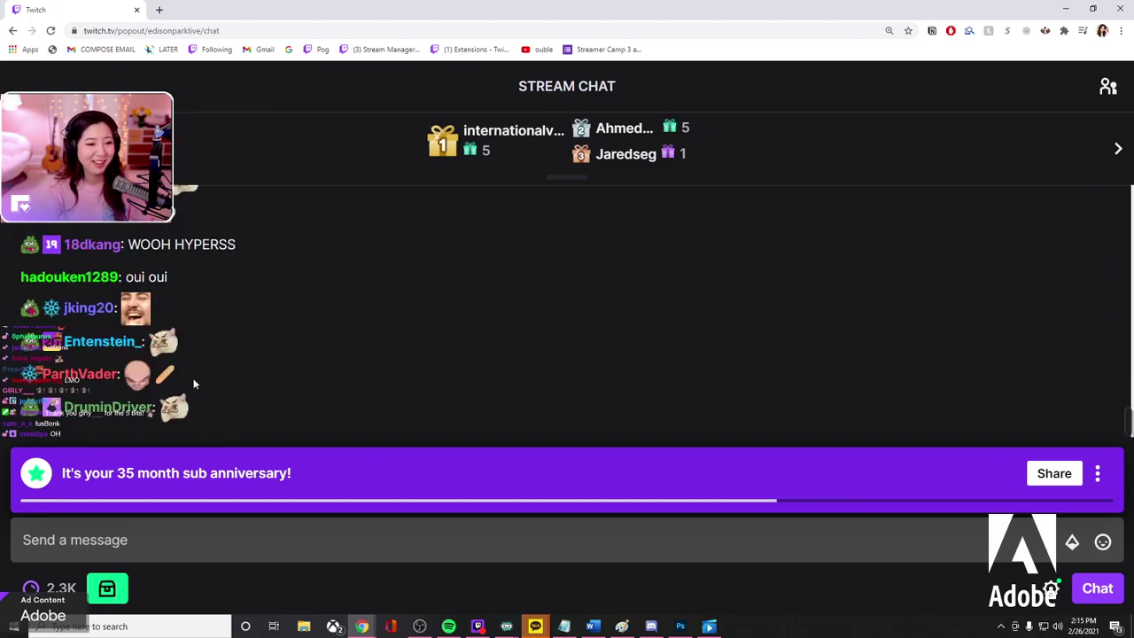
scroll(257, 323, up, 3)
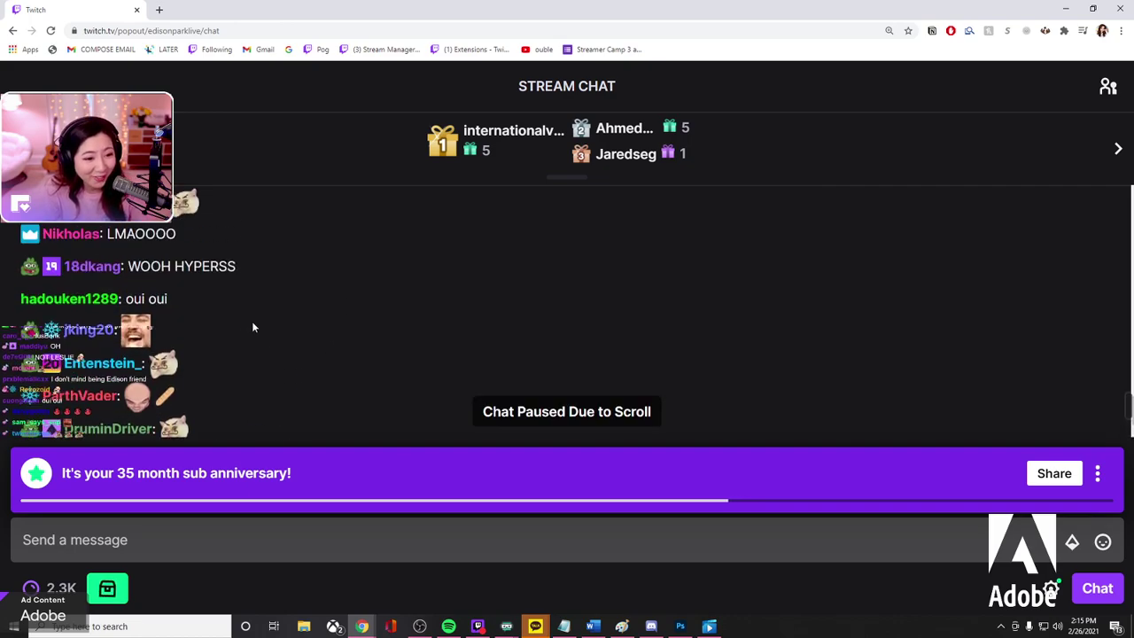
mouse_move(159, 362)
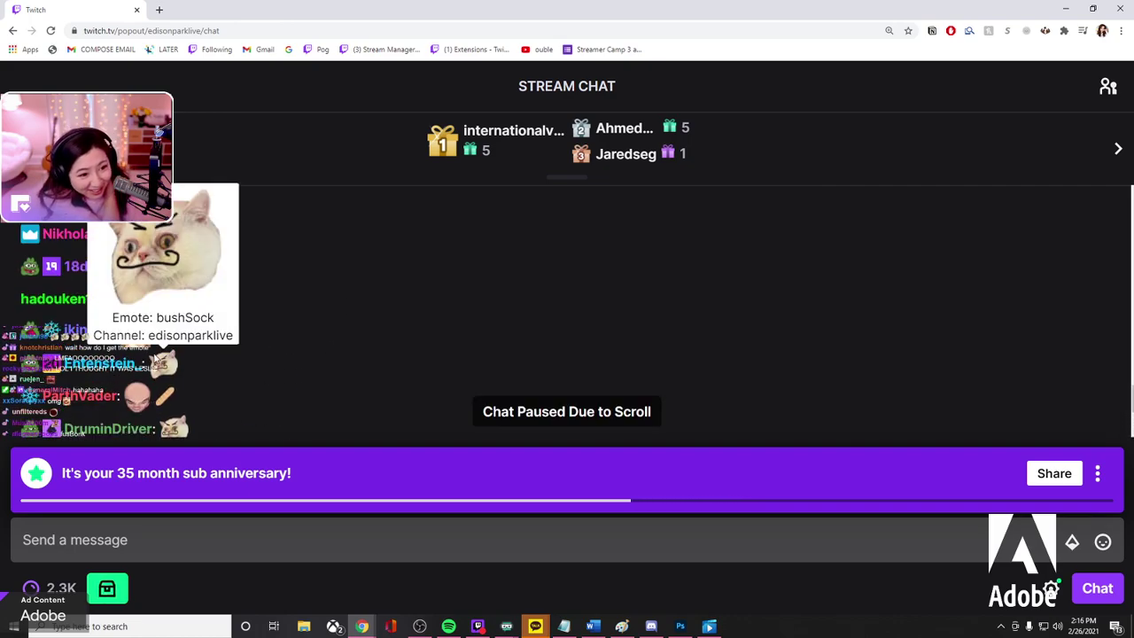
scroll(540, 240, down, 3)
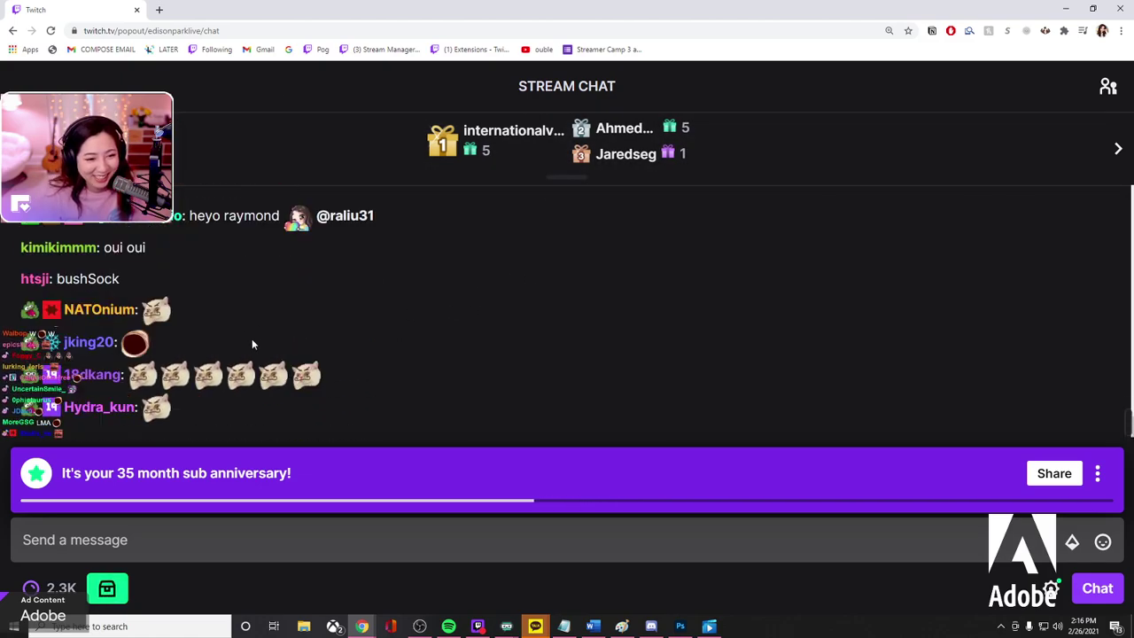
scroll(355, 283, up, 3)
scroll(275, 399, down, 2)
mouse_move(310, 376)
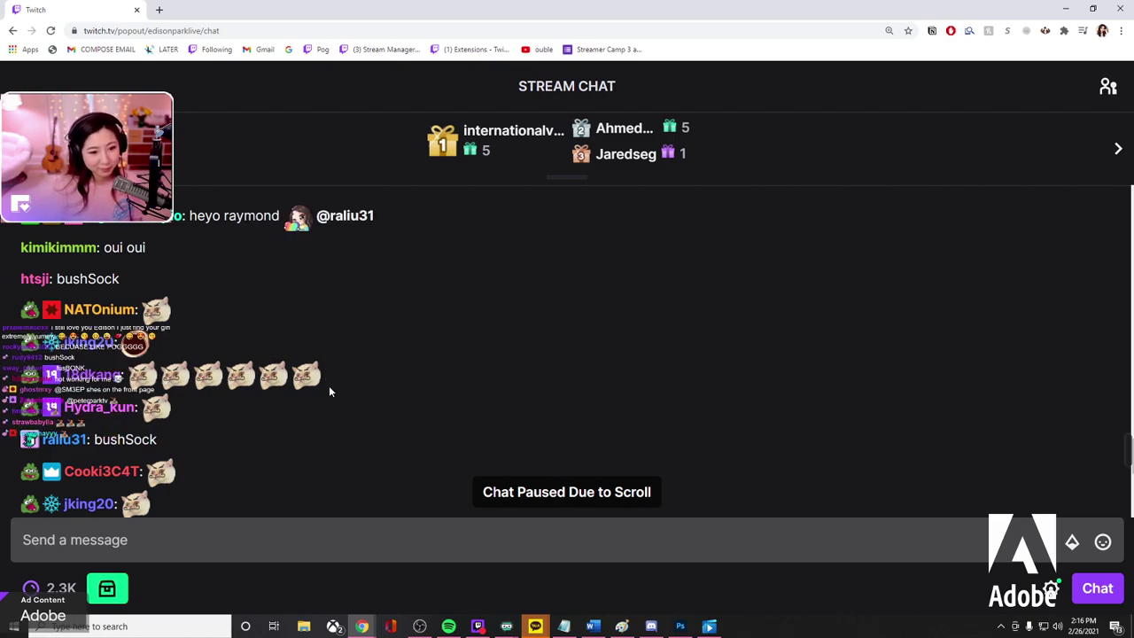
click(531, 499)
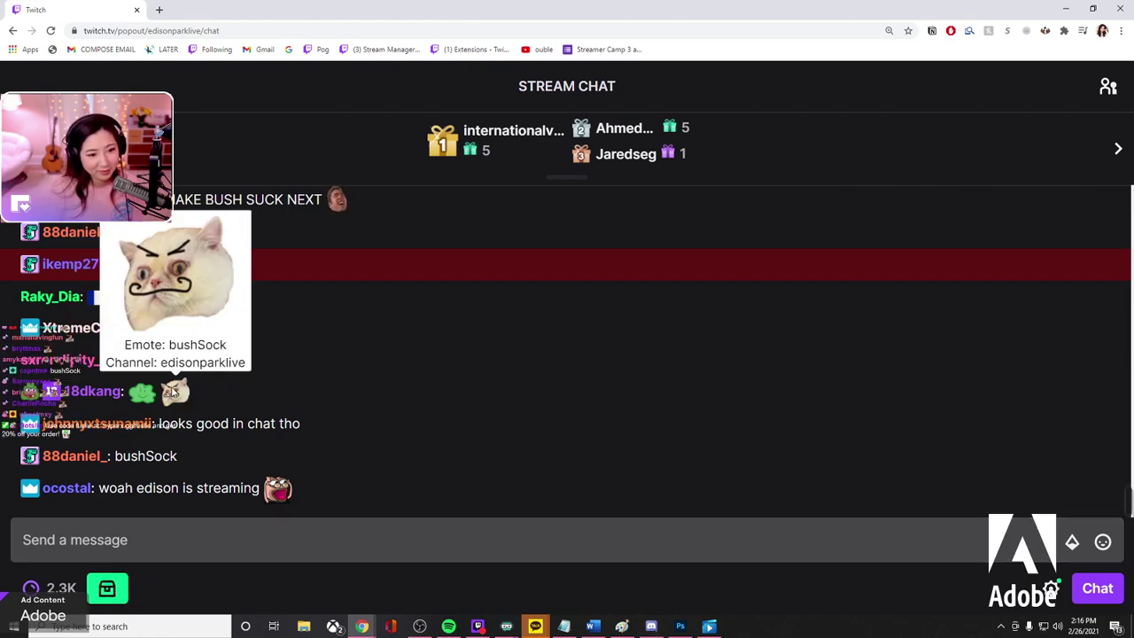
mouse_move(141, 387)
scroll(514, 344, up, 3)
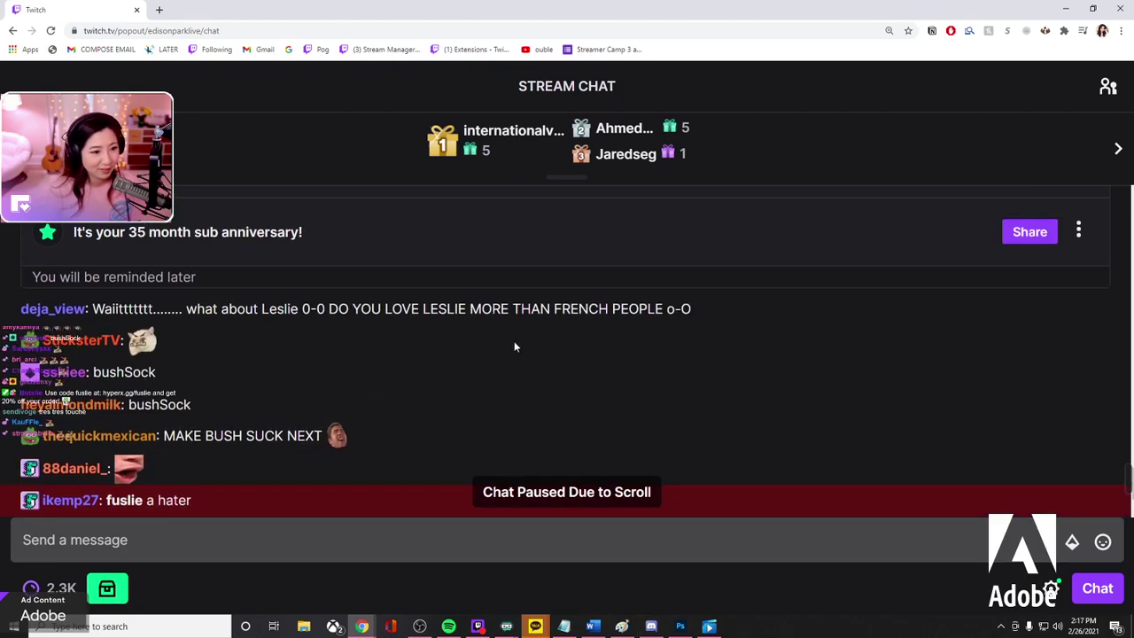
scroll(489, 382, down, 3)
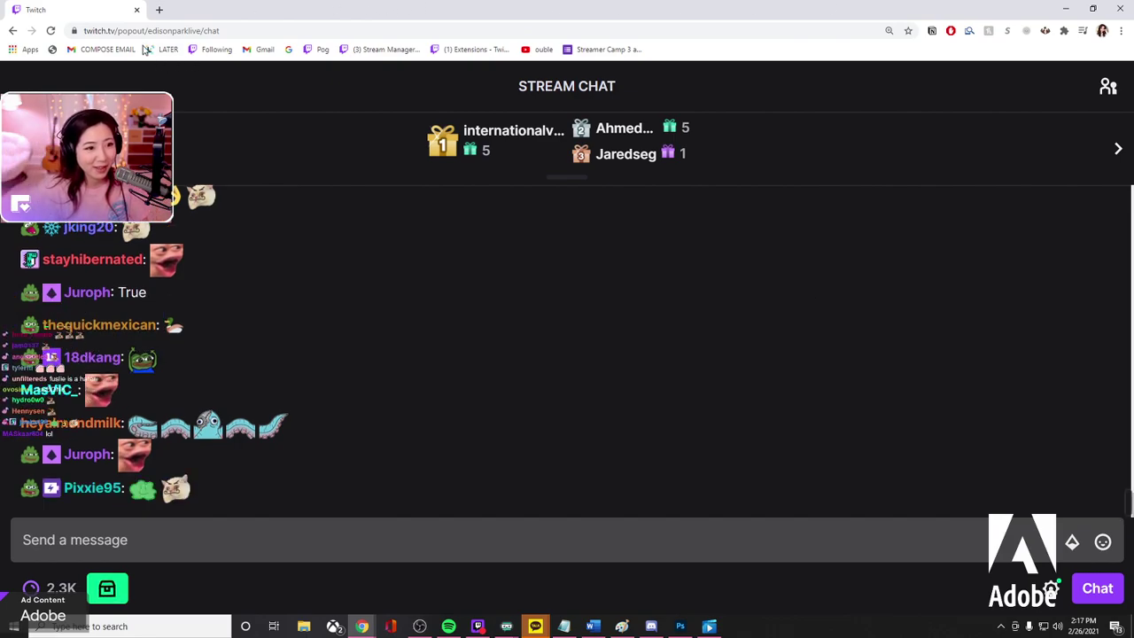
drag(148, 33, 203, 49)
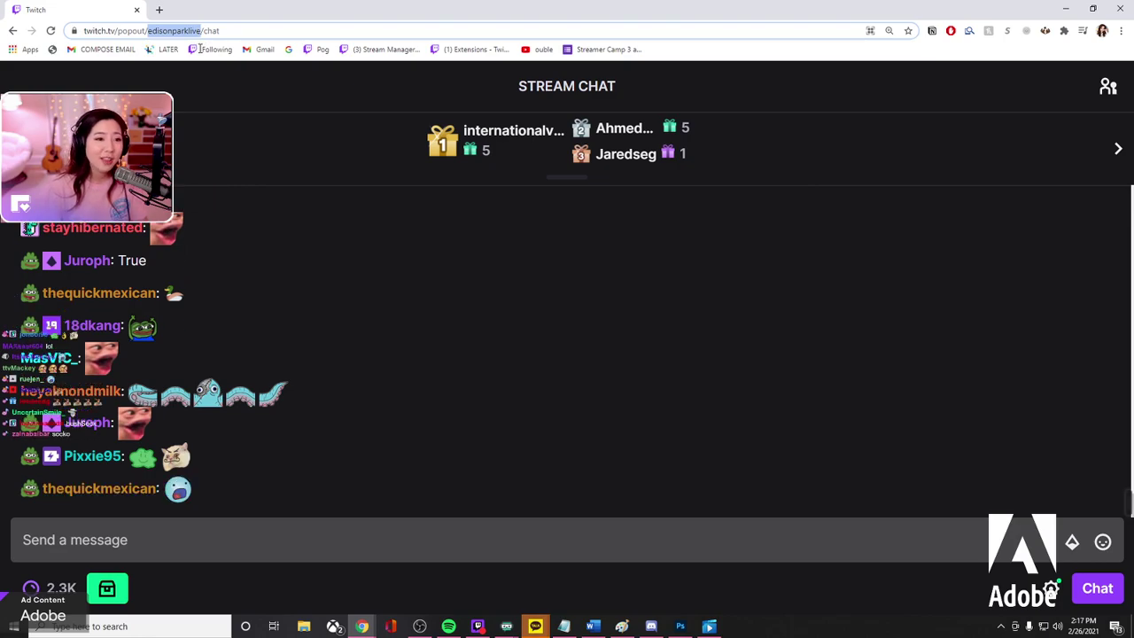
text(fuslie)
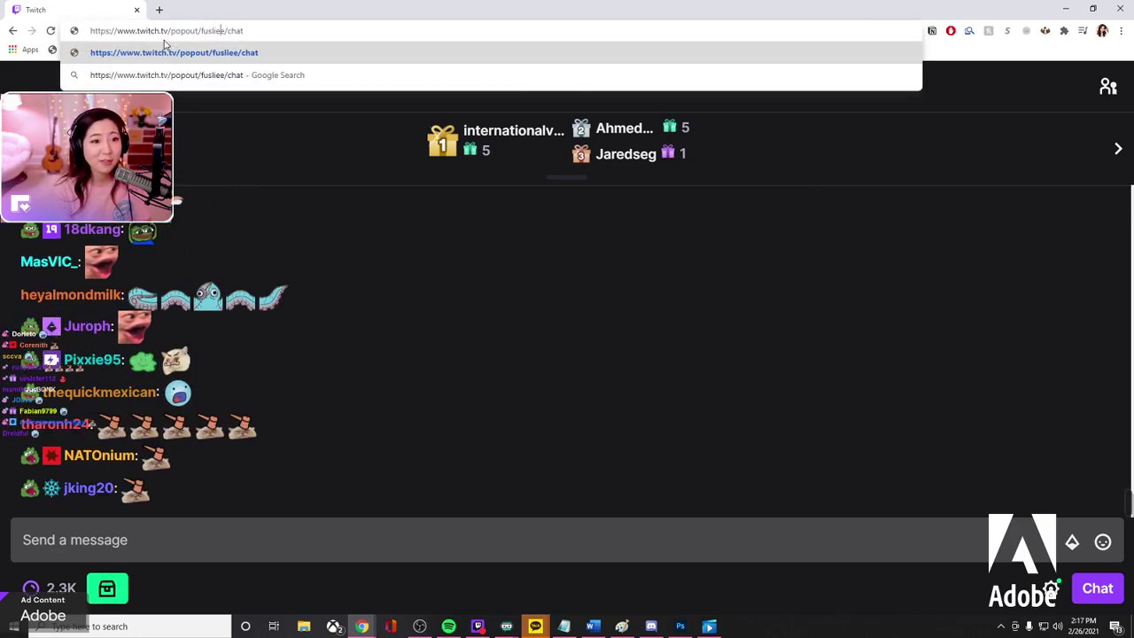
key(Return)
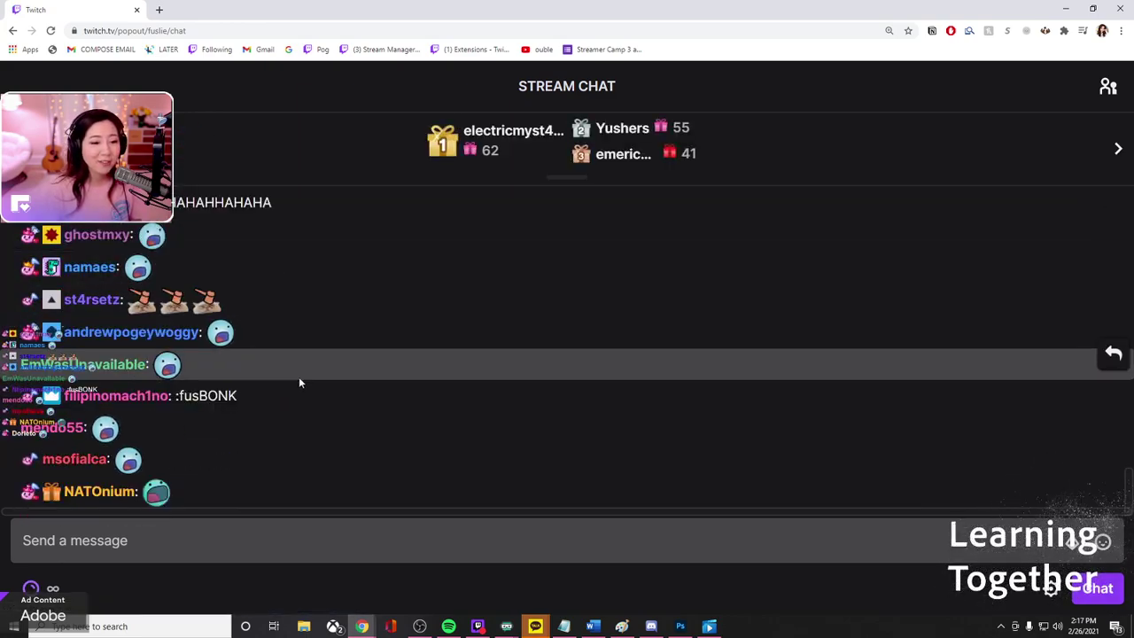
scroll(302, 367, up, 5)
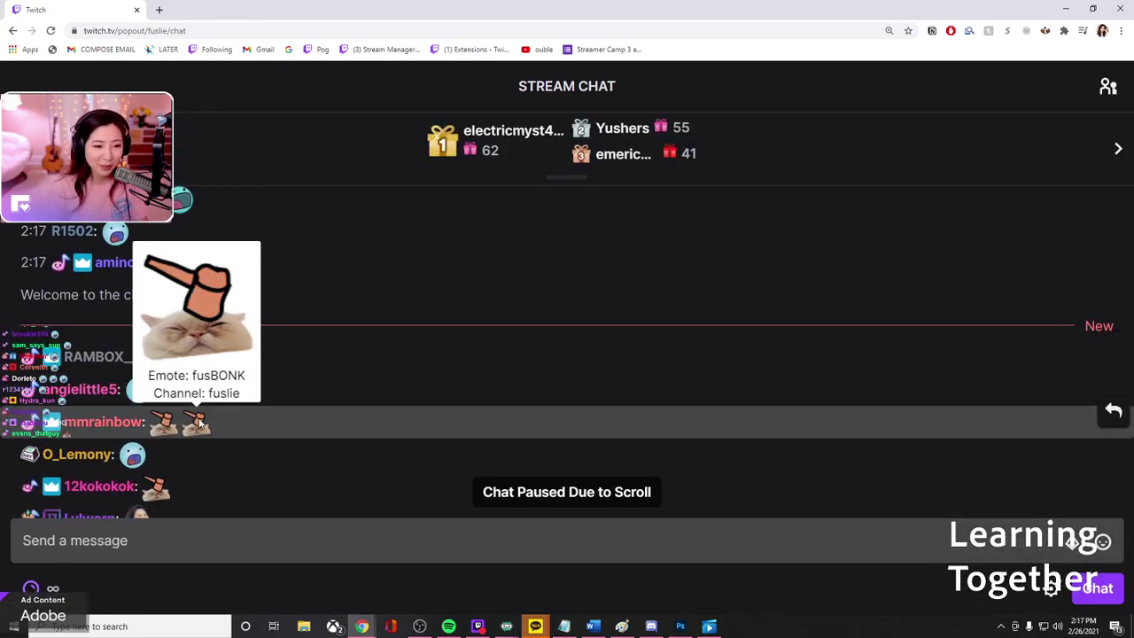
scroll(270, 383, down, 5)
scroll(379, 379, down, 1)
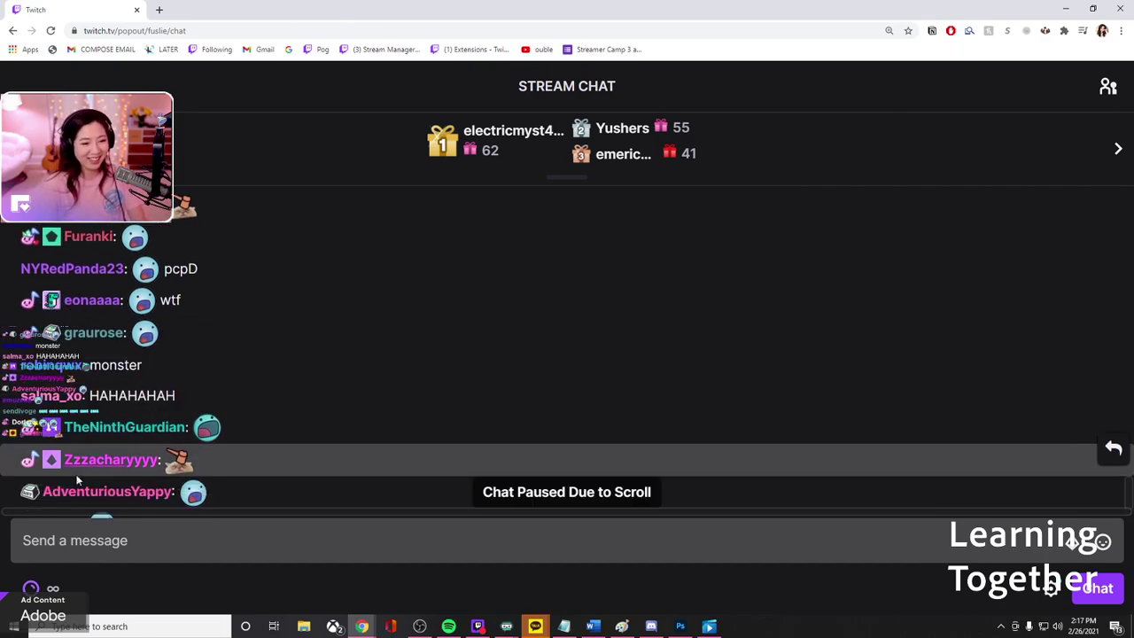
mouse_move(171, 472)
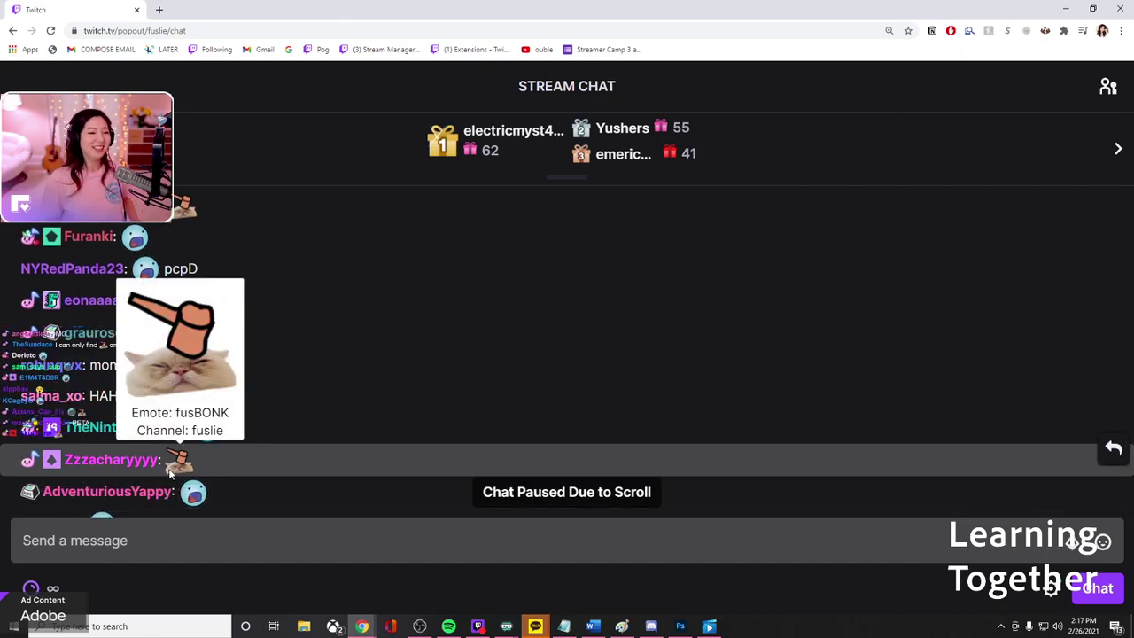
scroll(467, 365, down, 5)
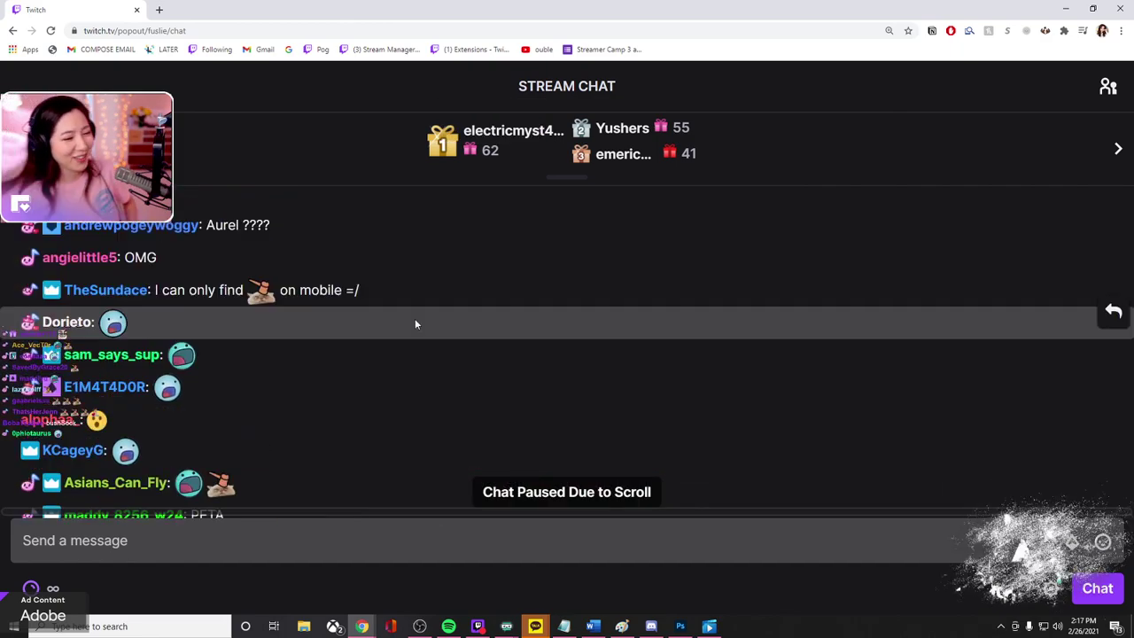
scroll(301, 461, down, 5)
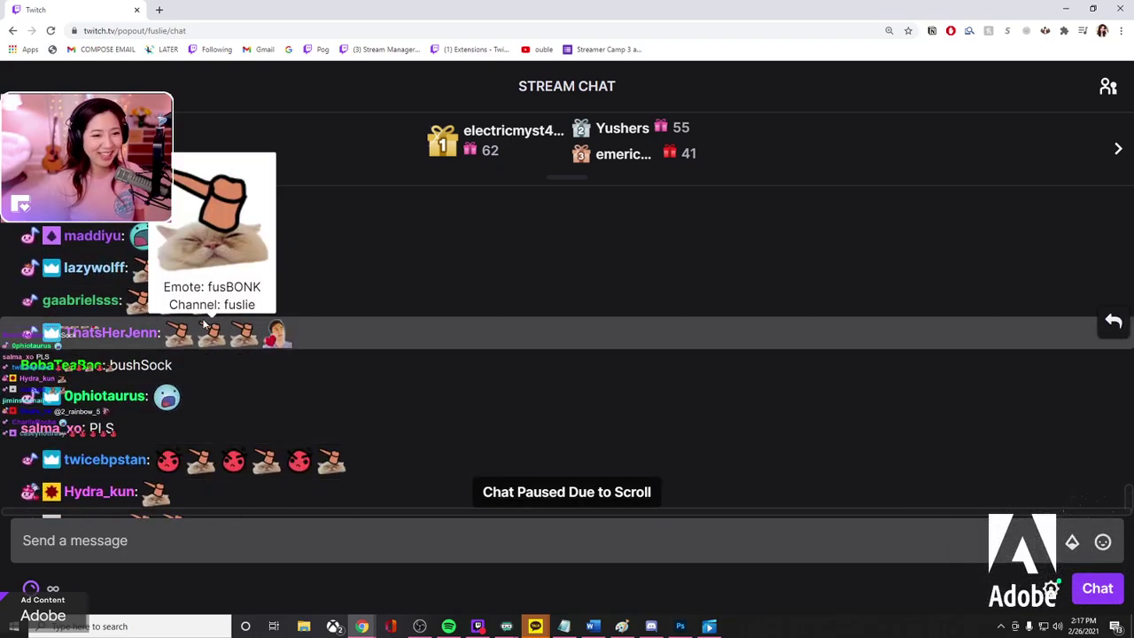
scroll(420, 381, down, 5)
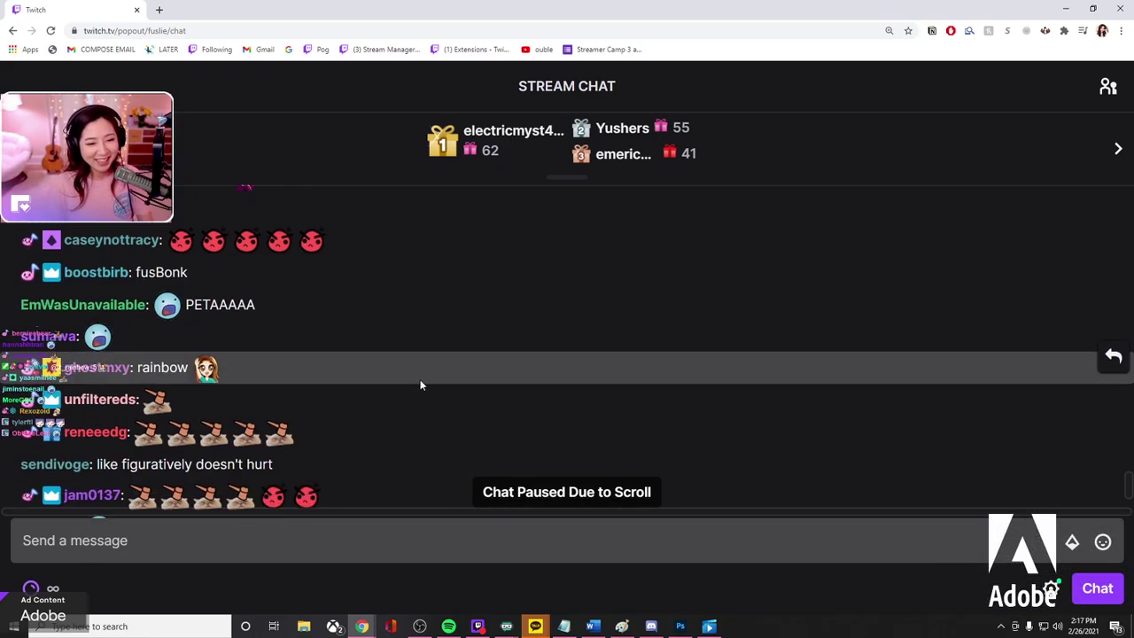
mouse_move(281, 434)
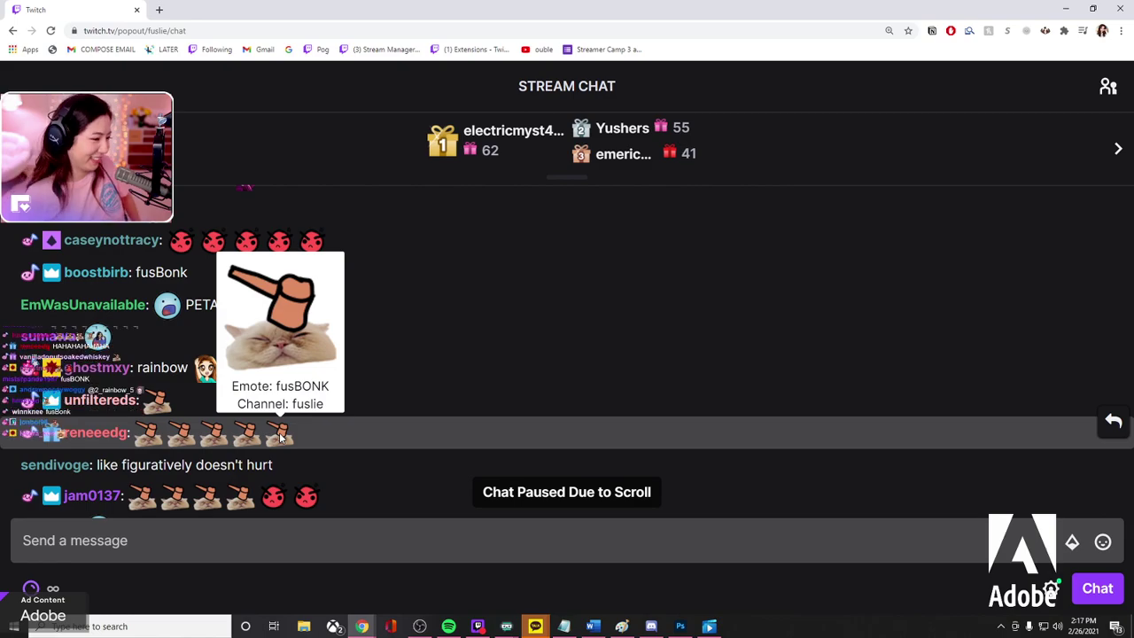
scroll(277, 428, down, 10)
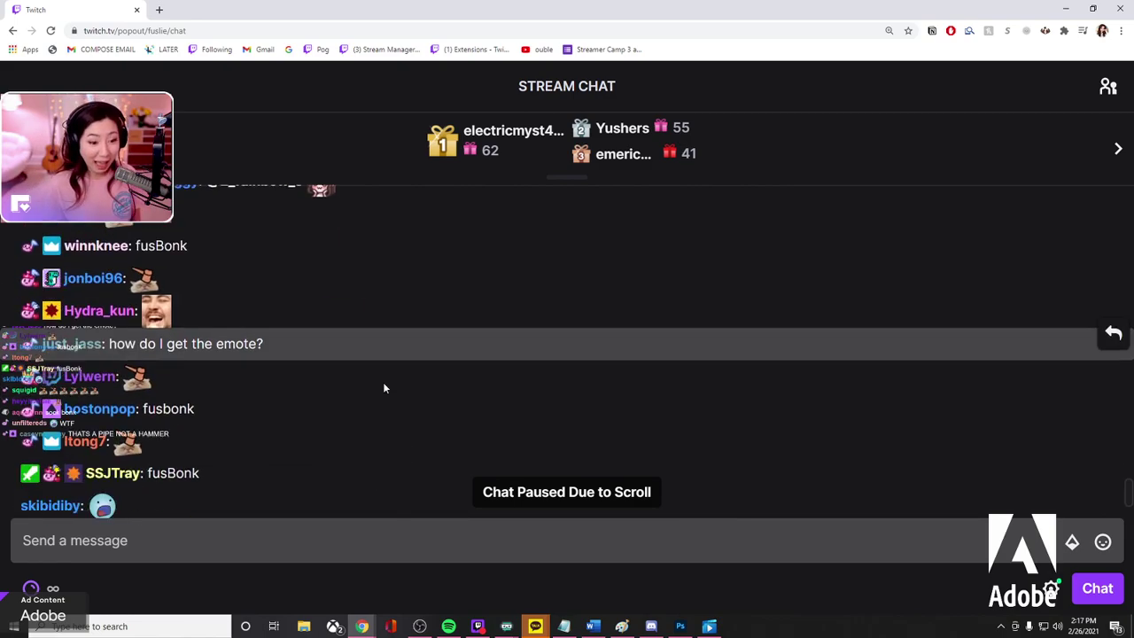
scroll(382, 429, down, 5)
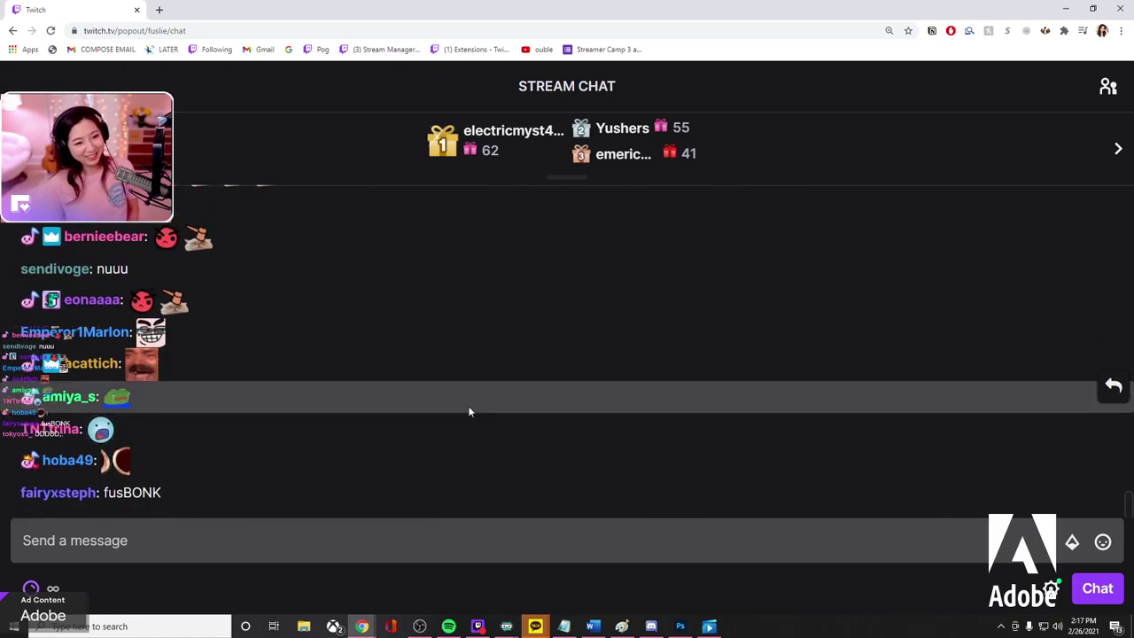
scroll(323, 453, up, 1)
mouse_move(277, 493)
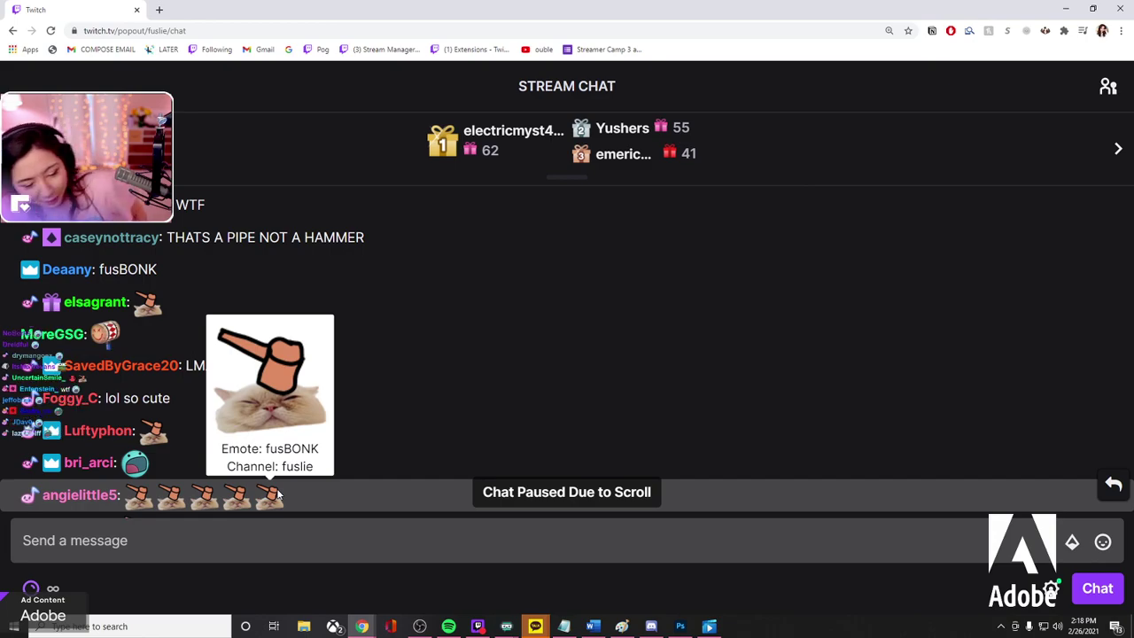
scroll(278, 461, down, 8)
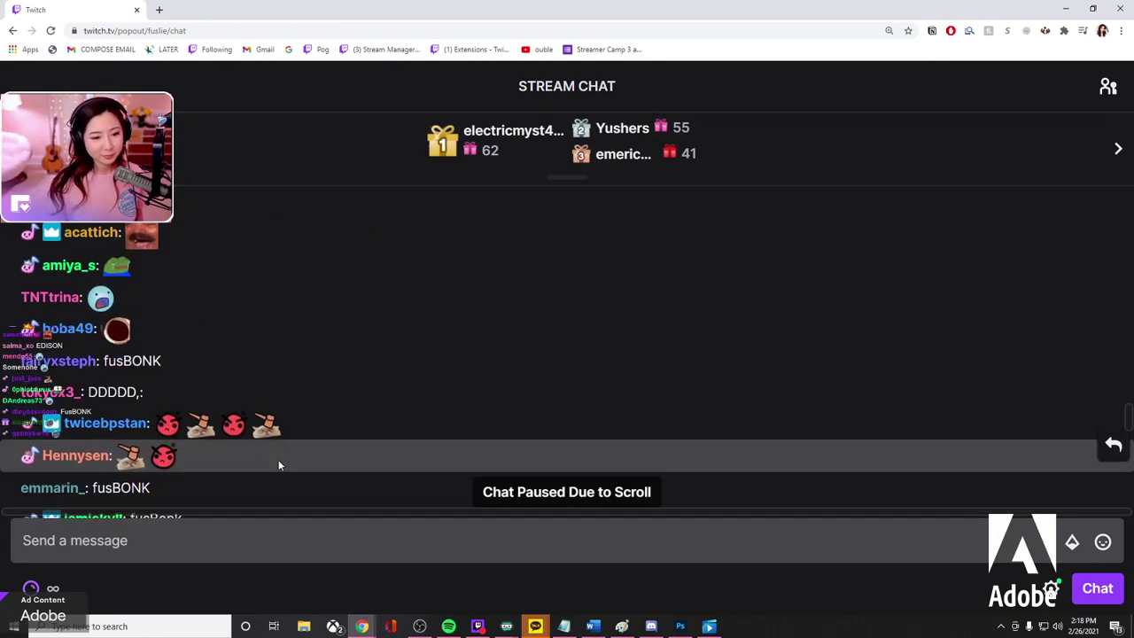
scroll(271, 417, down, 8)
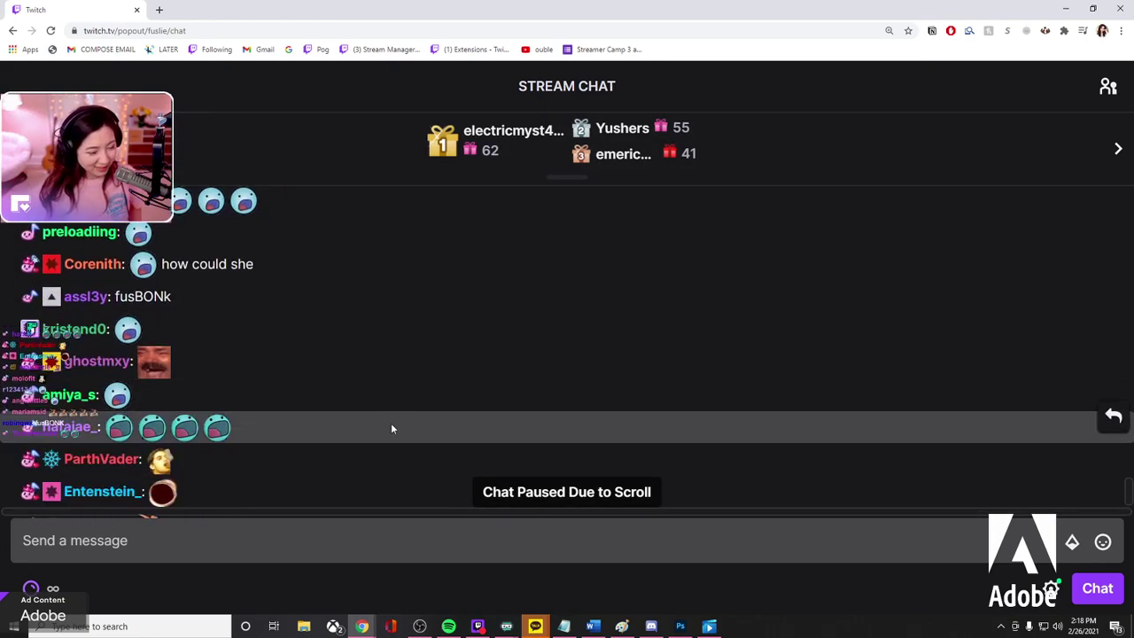
mouse_move(268, 400)
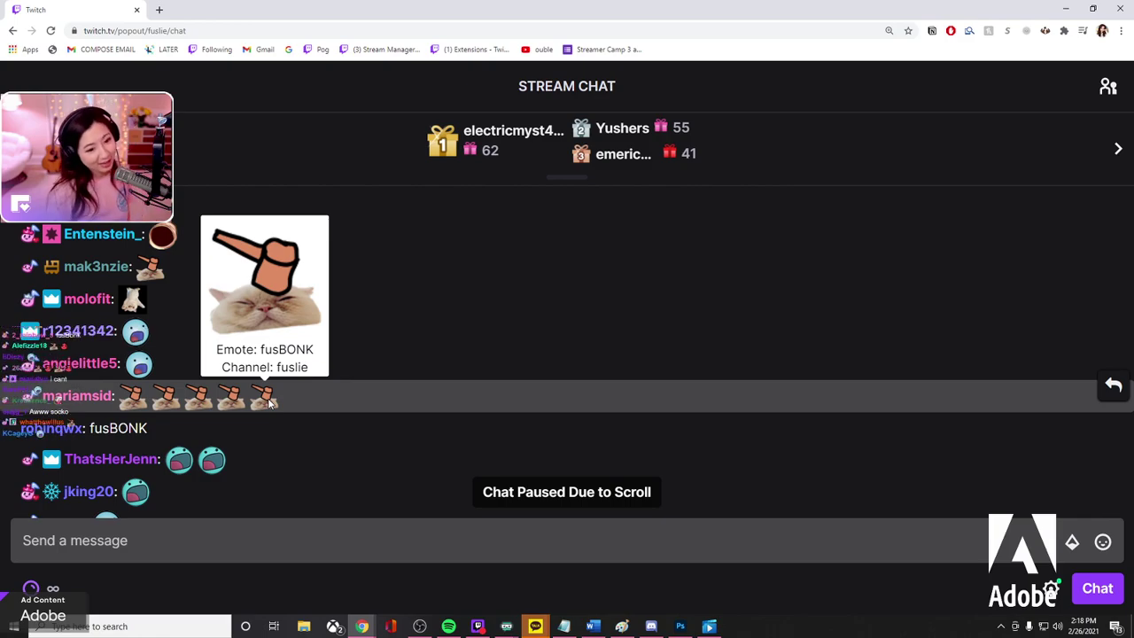
scroll(369, 430, down, 10)
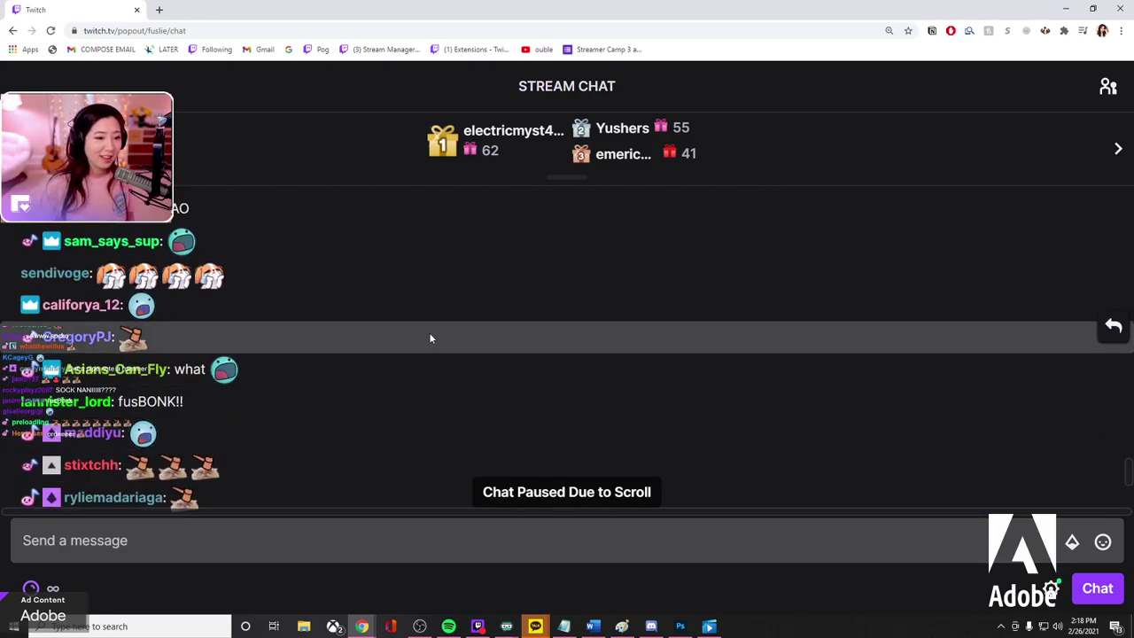
scroll(301, 479, down, 1)
mouse_move(202, 412)
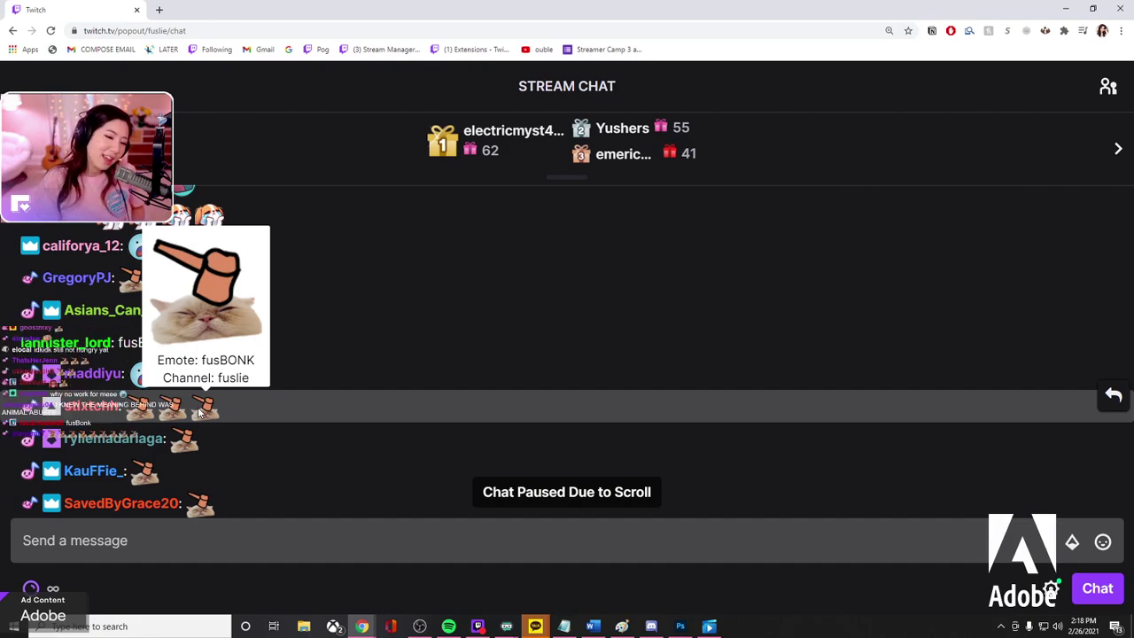
scroll(488, 404, down, 10)
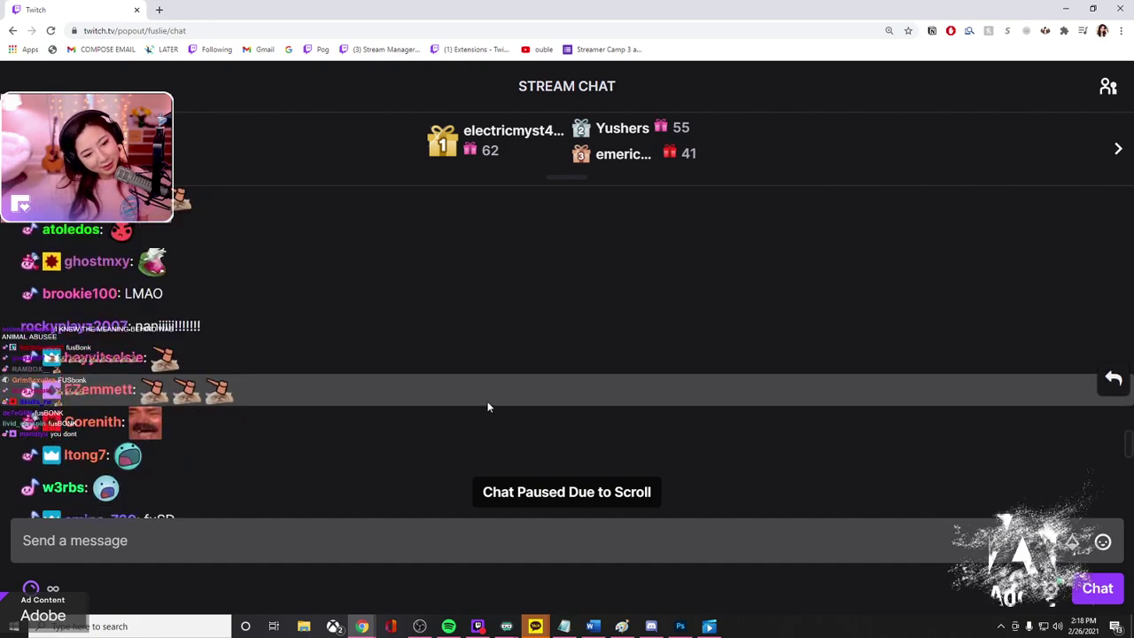
mouse_move(333, 341)
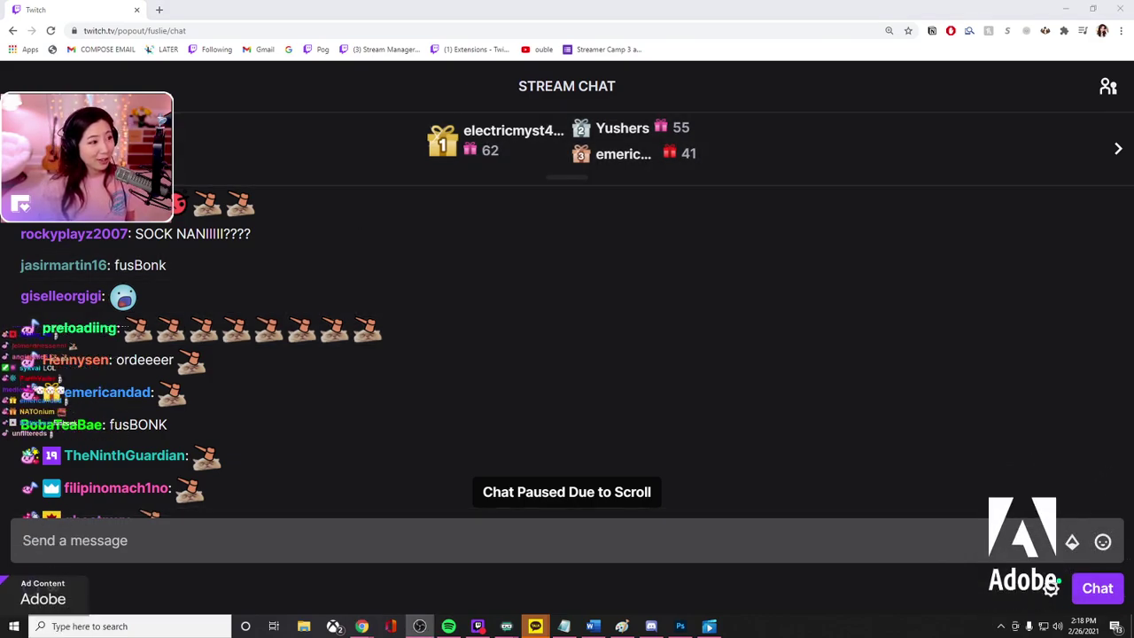
scroll(612, 372, up, 3)
scroll(437, 435, down, 5)
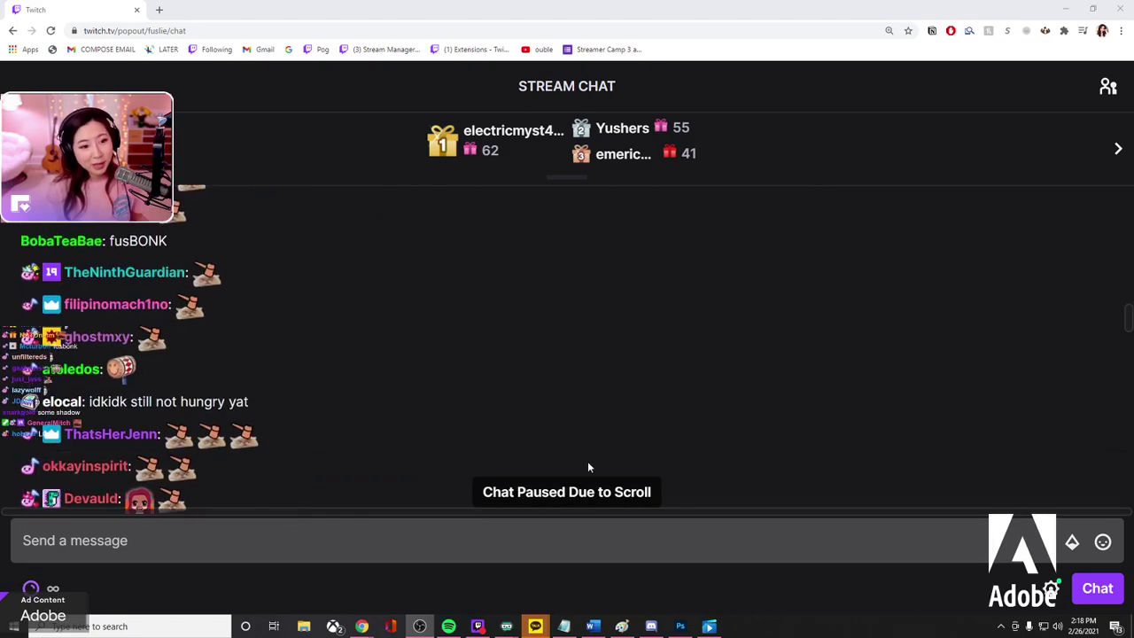
scroll(587, 466, up, 3)
scroll(636, 458, down, 5)
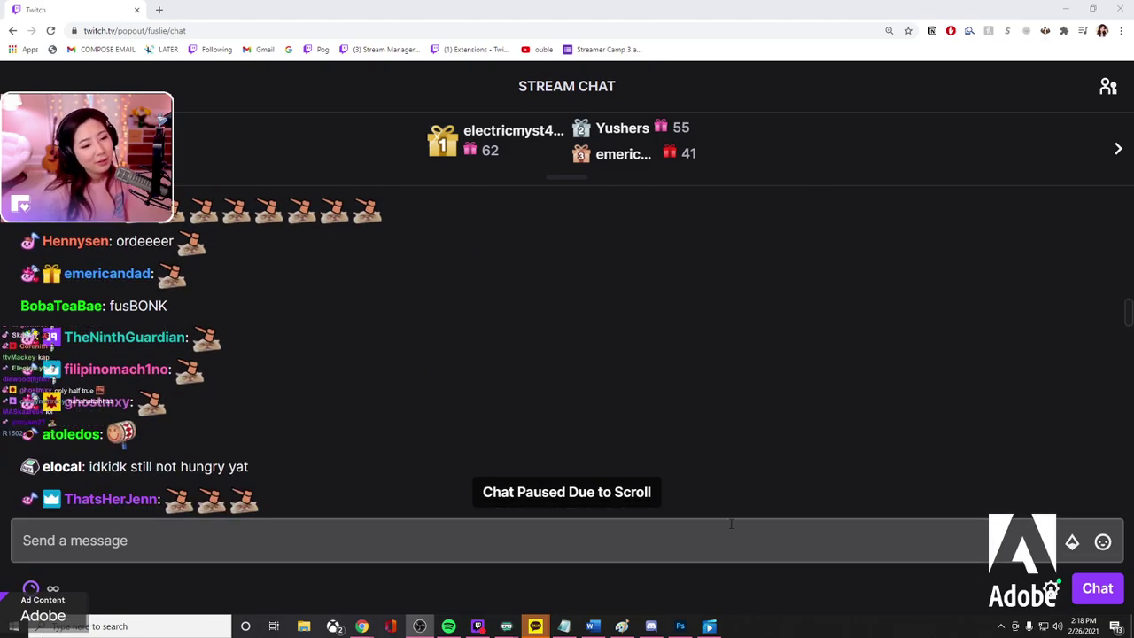
scroll(637, 458, down, 15)
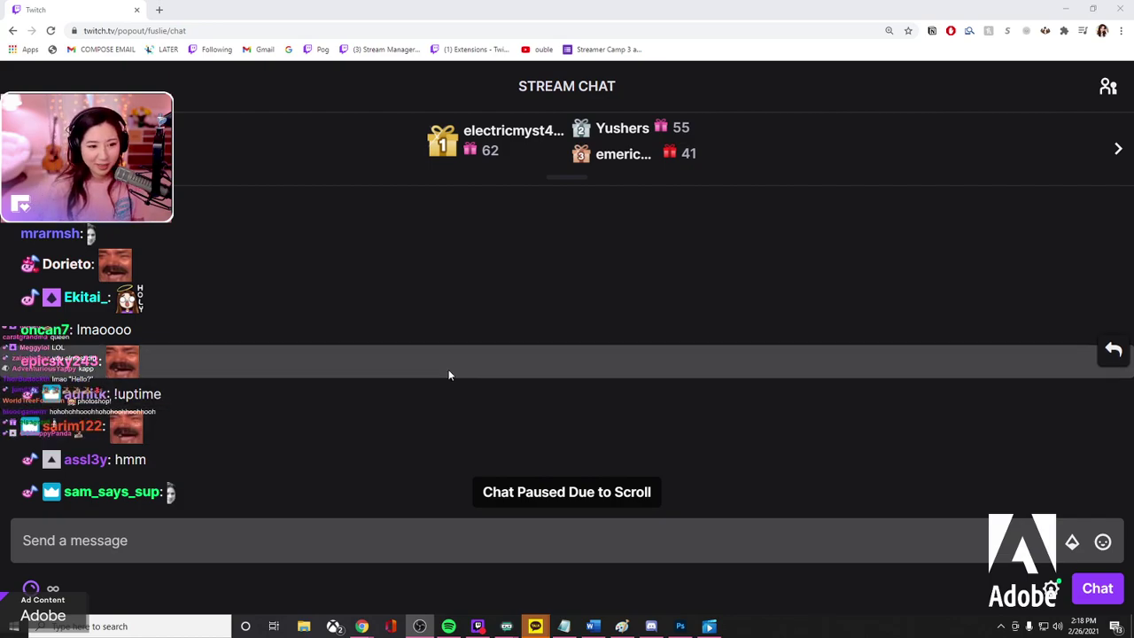
scroll(603, 255, down, 5)
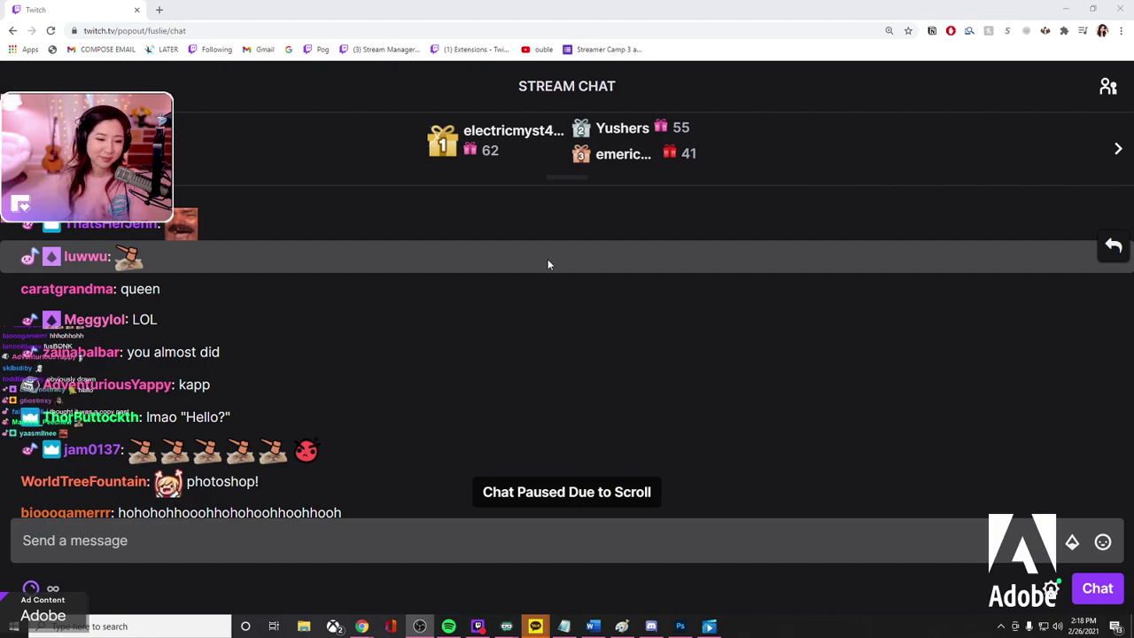
click(590, 492)
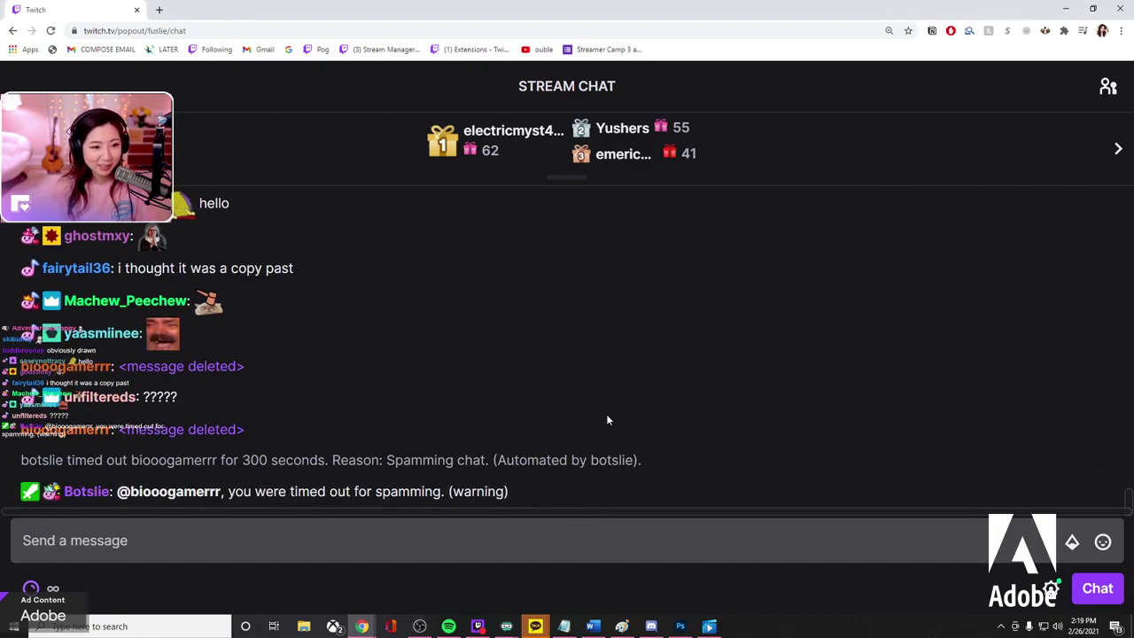
scroll(607, 420, up, 2)
scroll(398, 355, down, 3)
scroll(179, 292, up, 4)
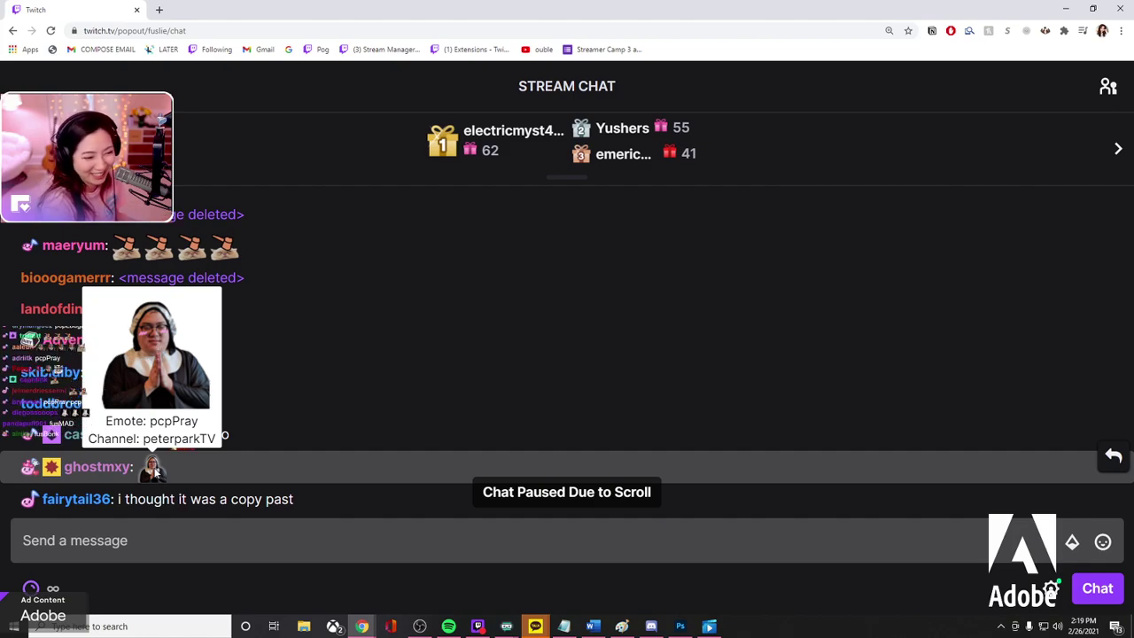
scroll(524, 309, down, 5)
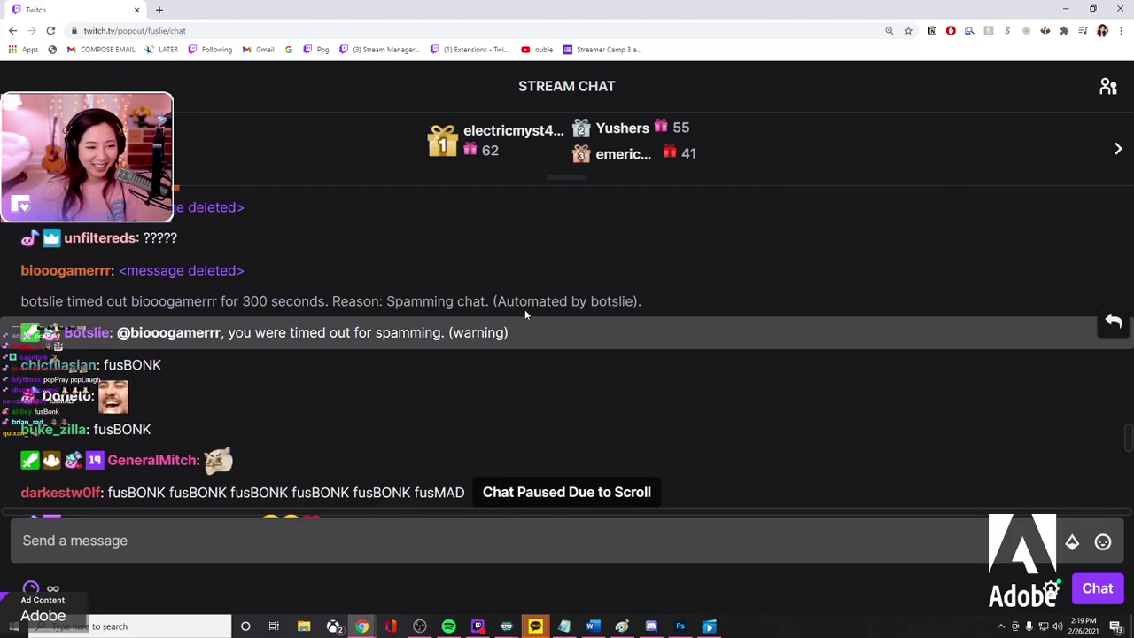
scroll(531, 401, up, 1)
scroll(532, 400, down, 3)
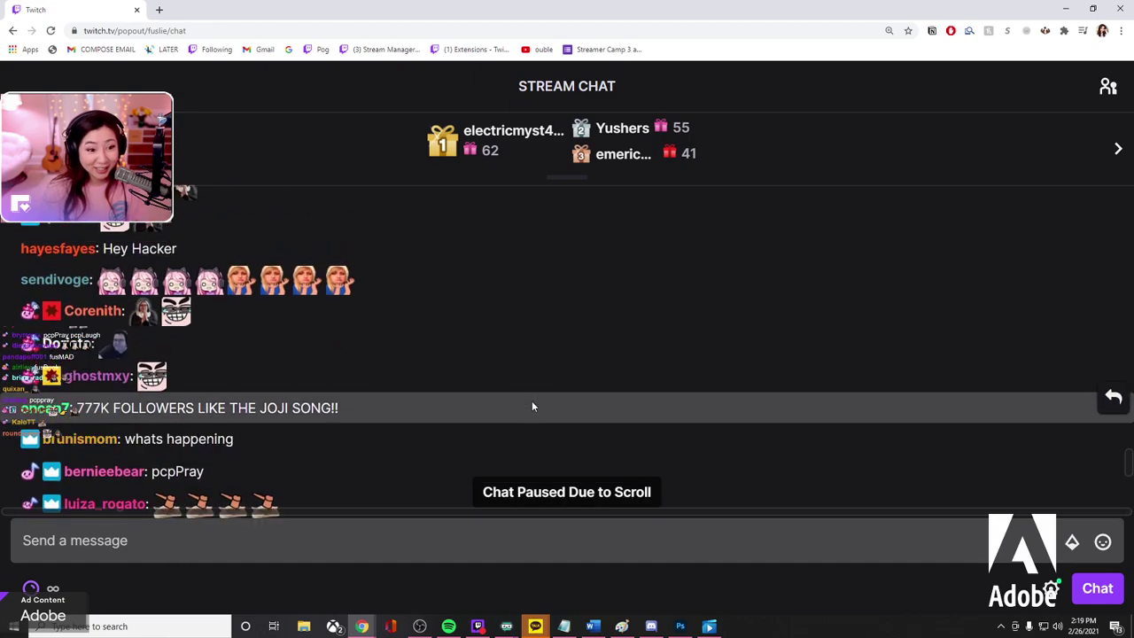
scroll(532, 401, up, 1)
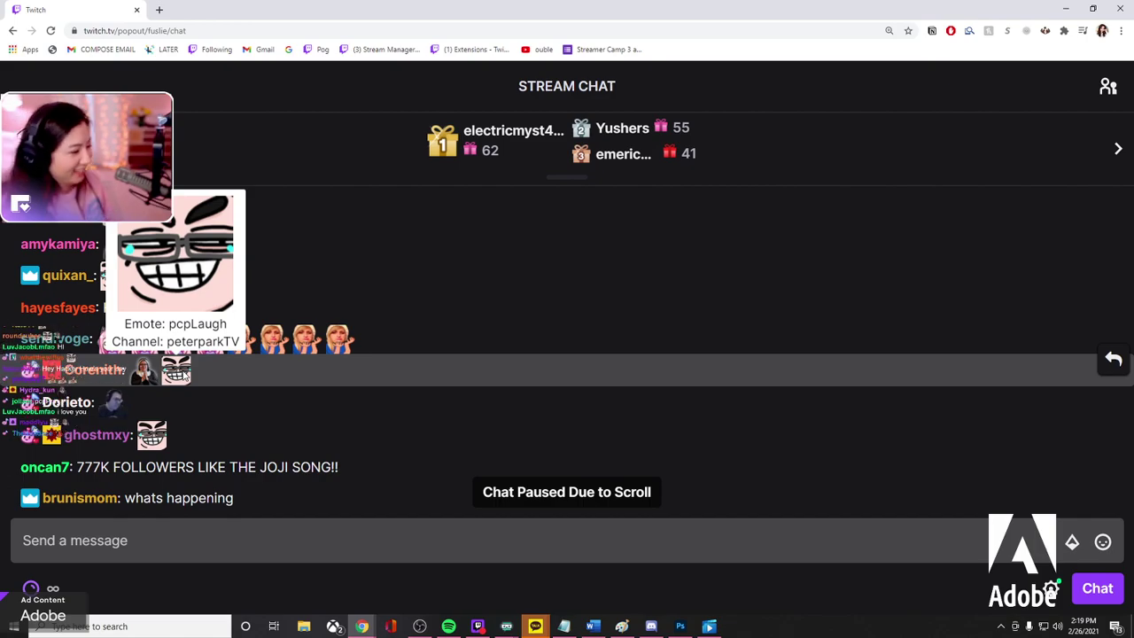
scroll(428, 295, down, 3)
scroll(496, 420, up, 2)
scroll(496, 420, down, 1)
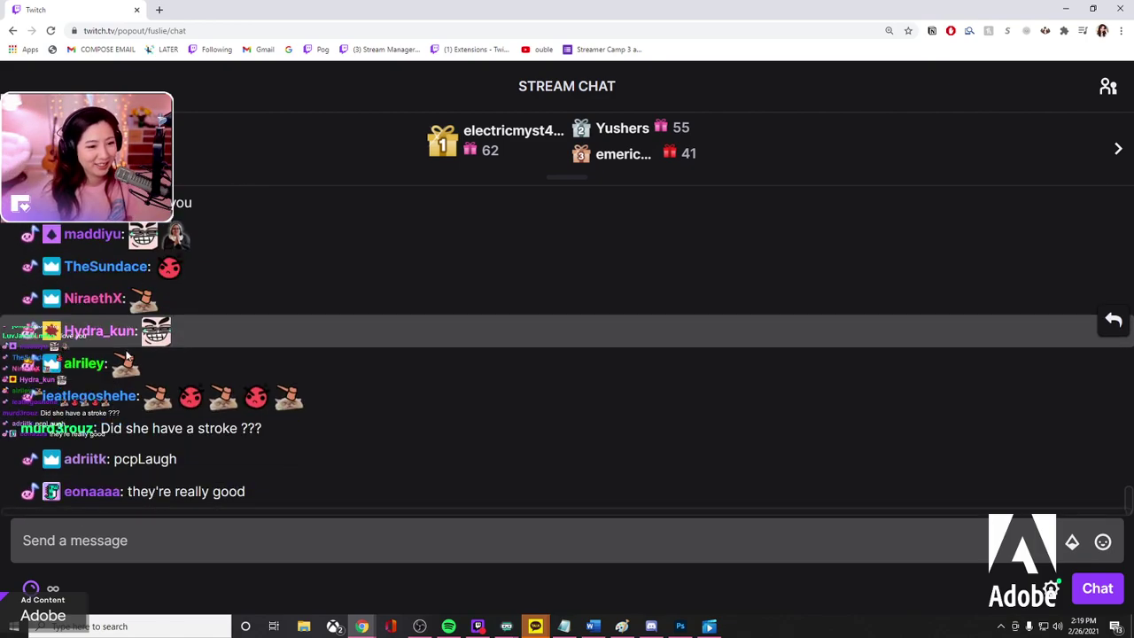
scroll(283, 249, up, 2)
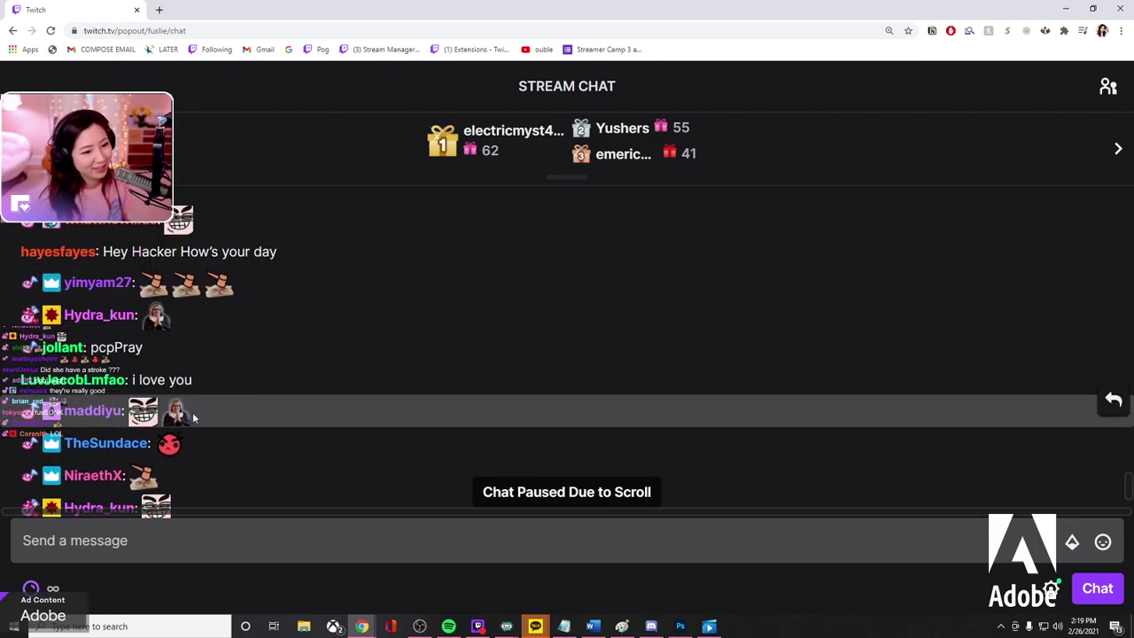
mouse_move(146, 416)
scroll(456, 396, down, 10)
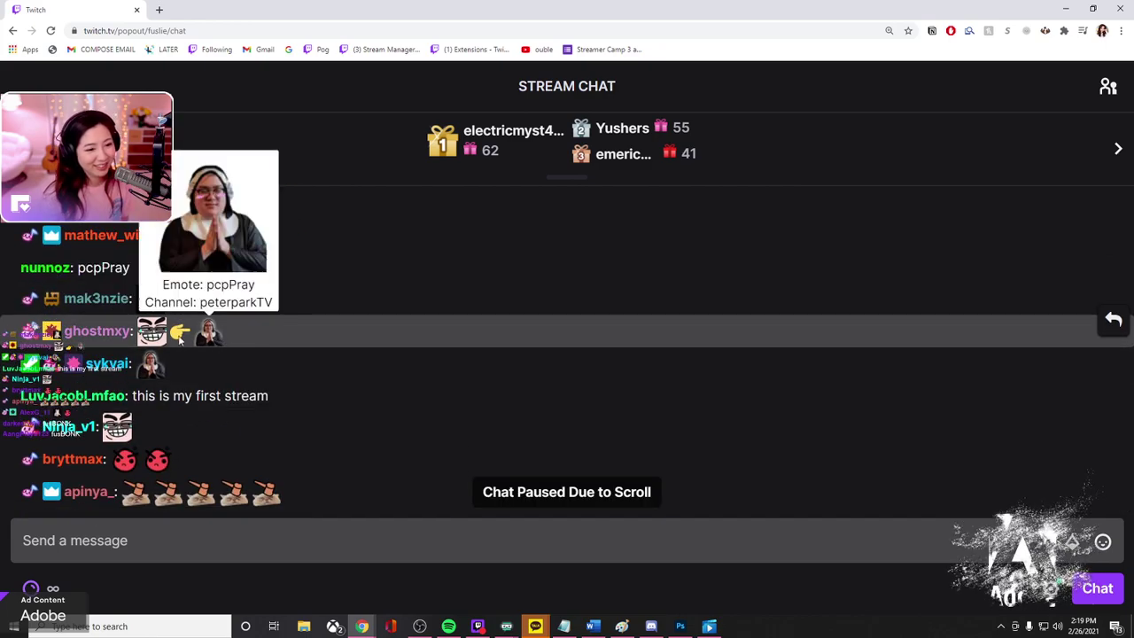
scroll(520, 326, down, 4)
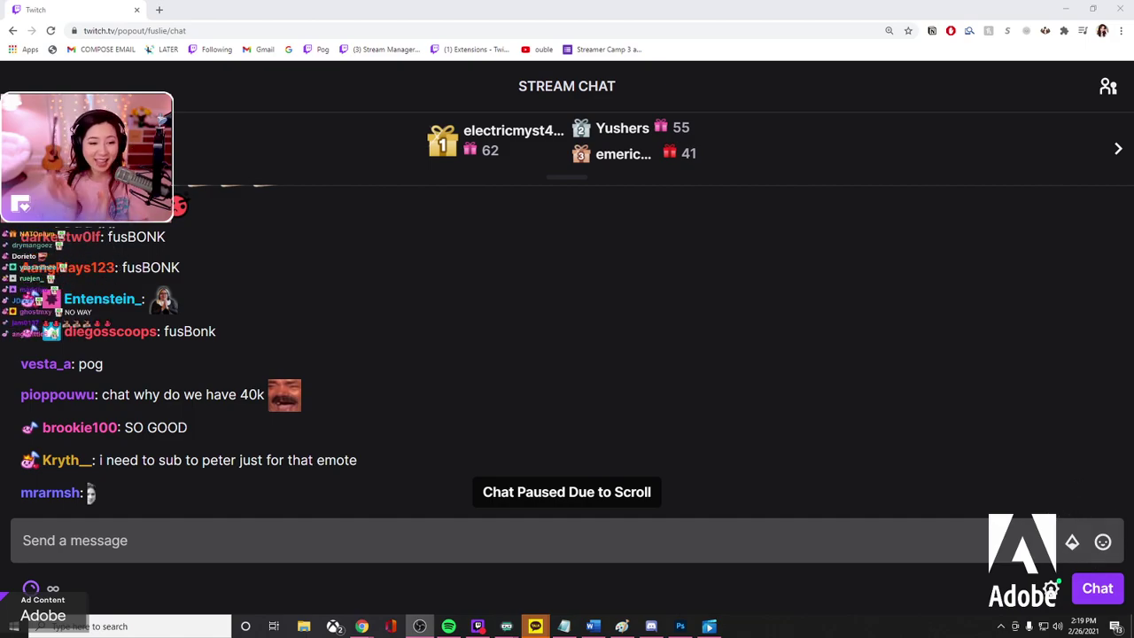
Resume the chat, zoom out of the cat-hammer image, and create a new transparent document.
scroll(709, 398, down, 5)
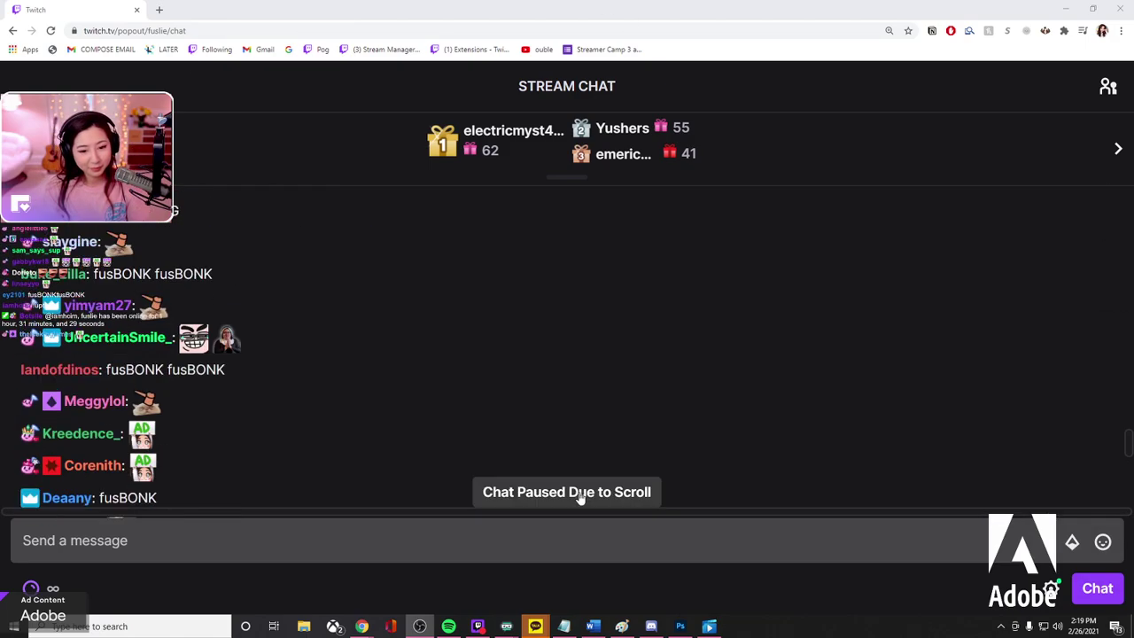
click(567, 494)
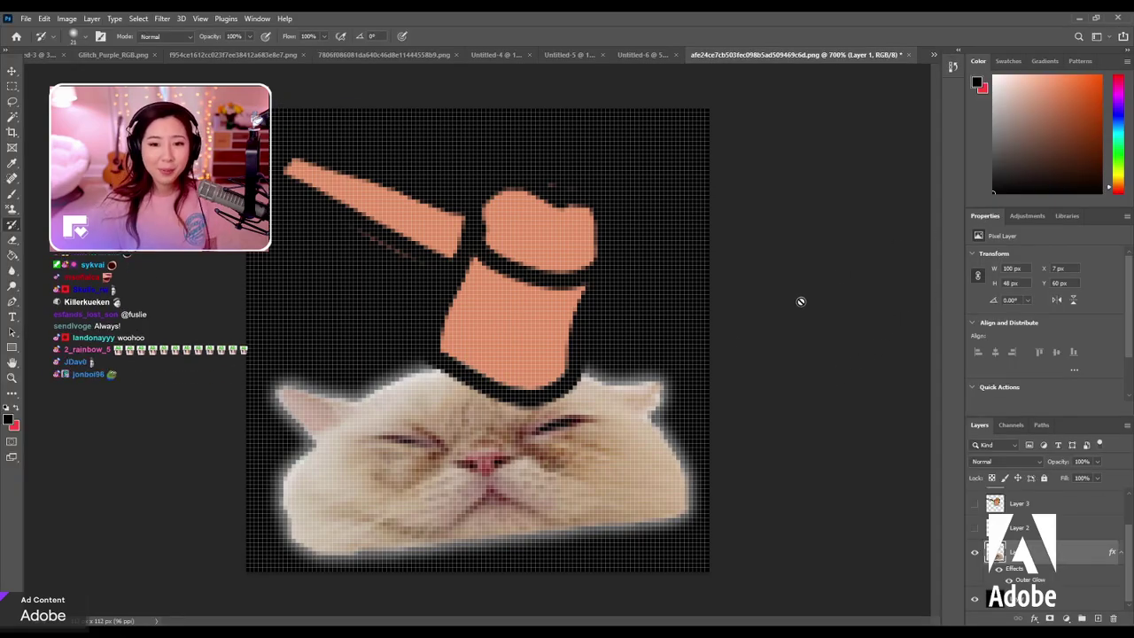
key(ctrl+minus)
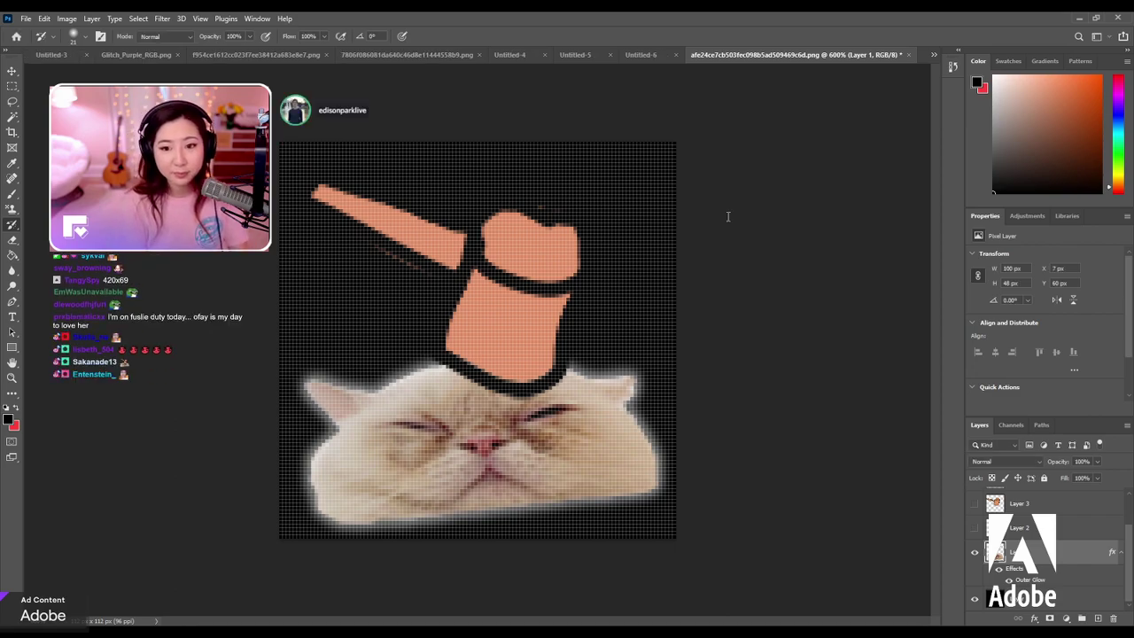
key(ctrl+alt+n)
Create the square transparent document Untitled-8 and view it at 200%.
key(ctrl+plus)
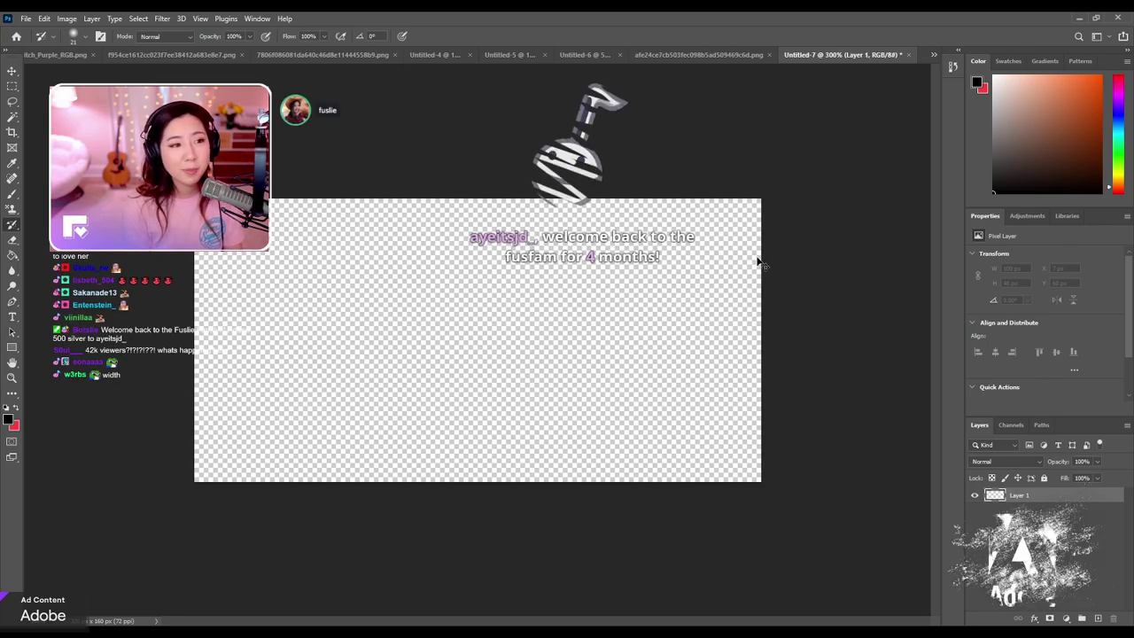
key(ctrl+minus)
key(ctrl+minus)
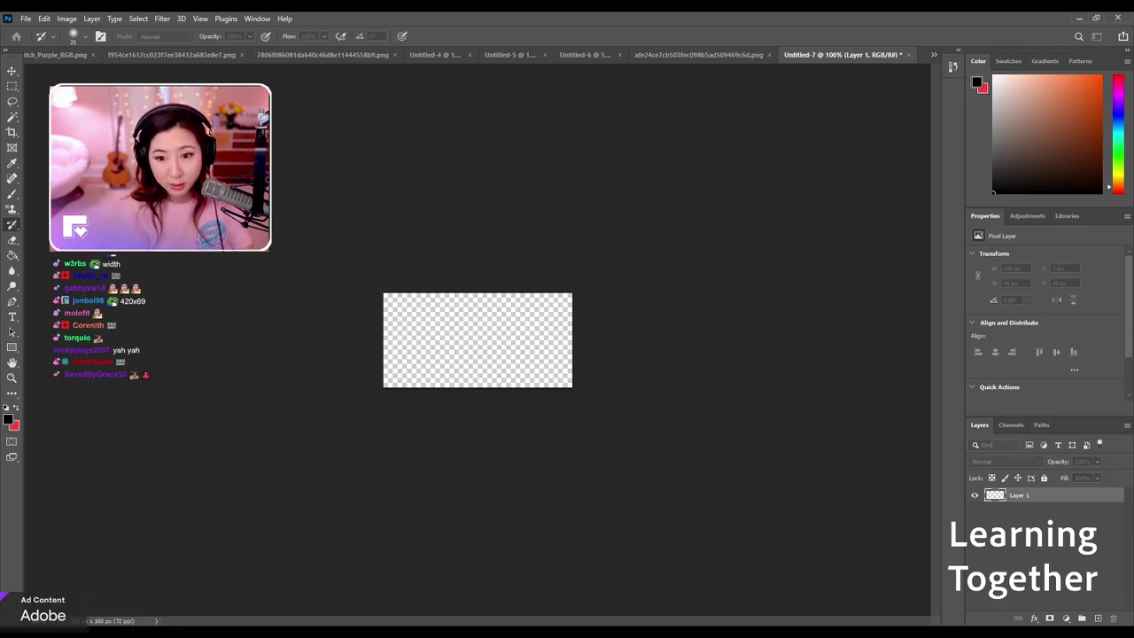
key(Return)
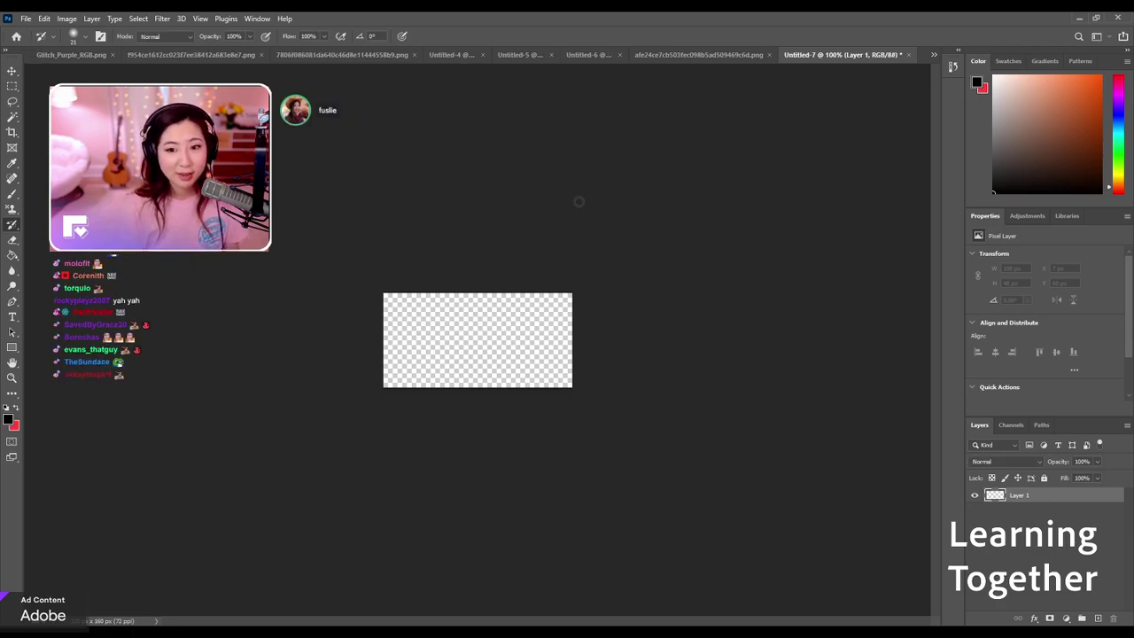
key(ctrl+plus)
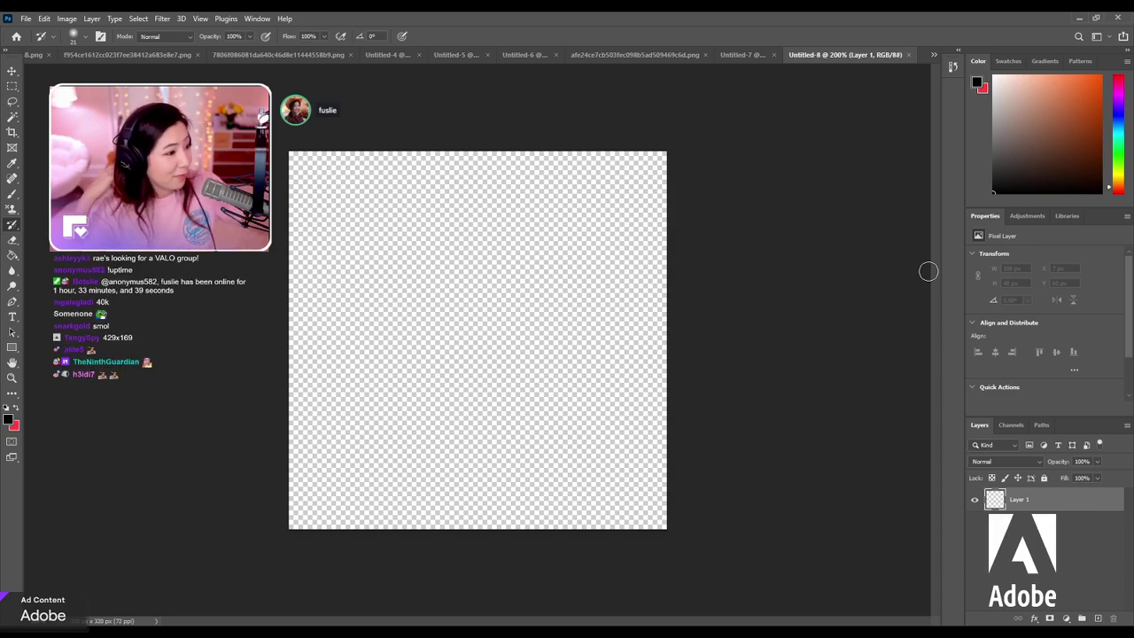
Place Lorem placeholder text with the type mask tool and type stray letters 'sdfds' before it.
click(11, 317)
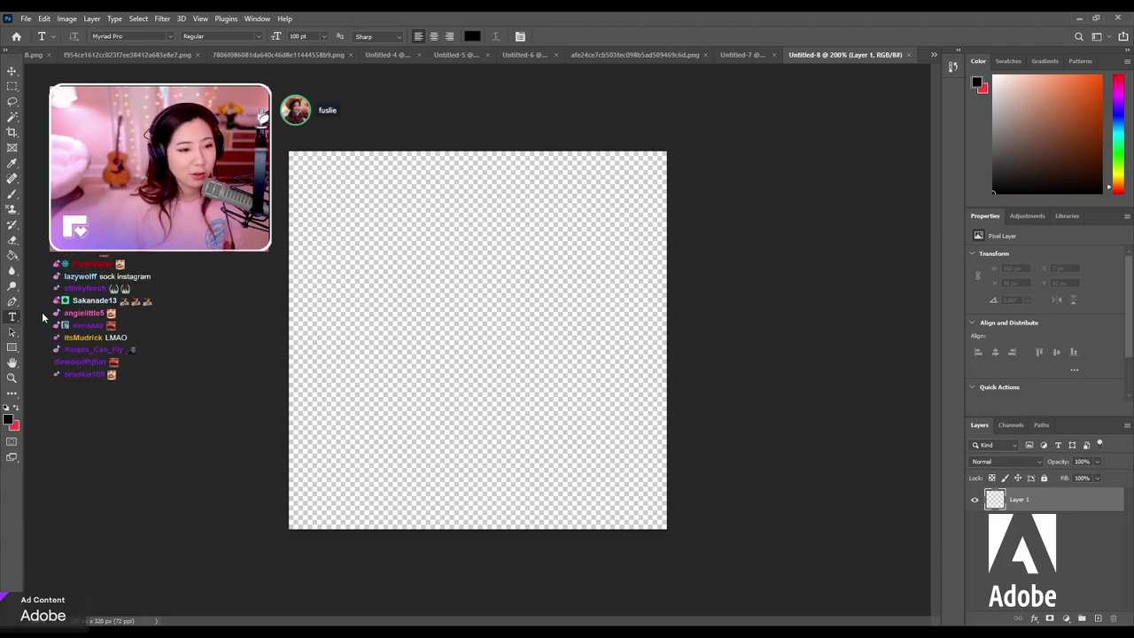
click(320, 383)
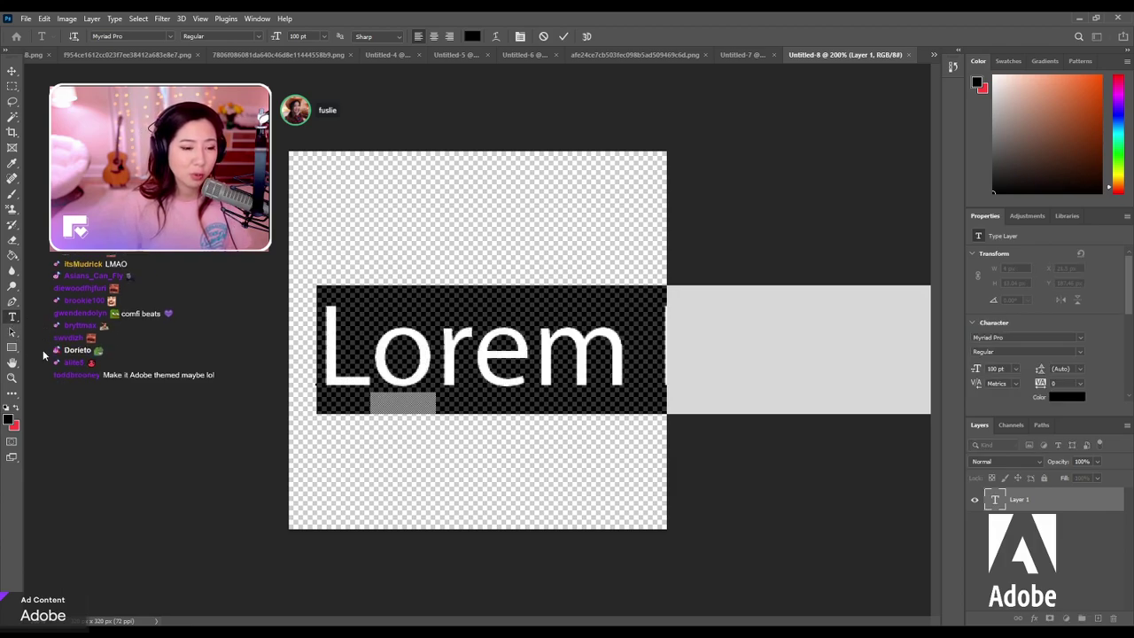
click(394, 200)
click(340, 323)
text(sdfdsLo)
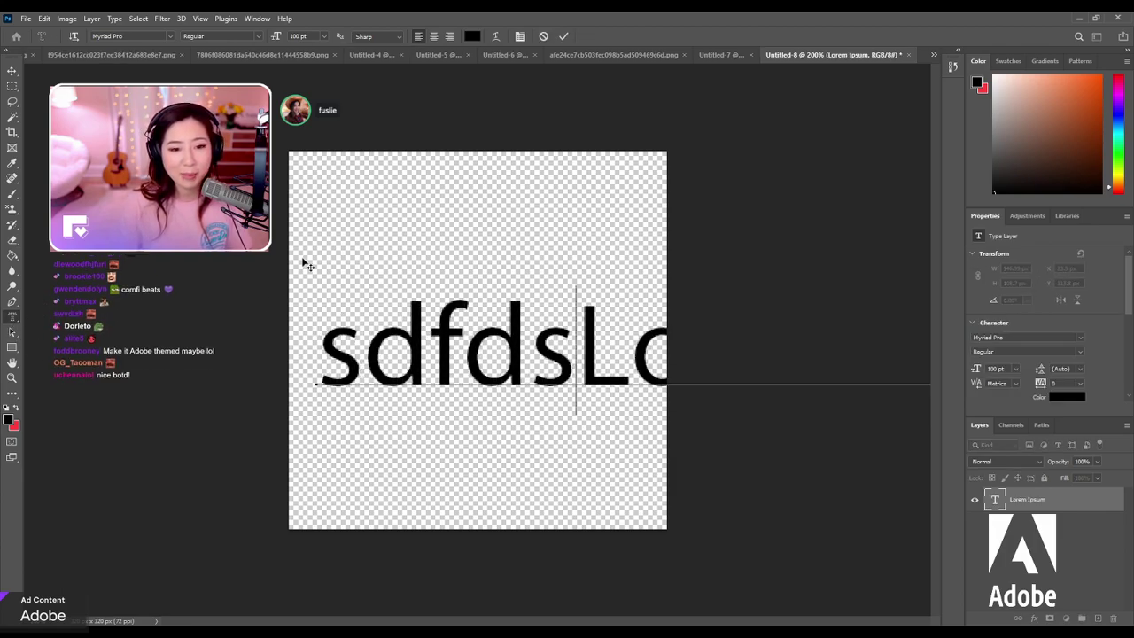
key(ctrl+a)
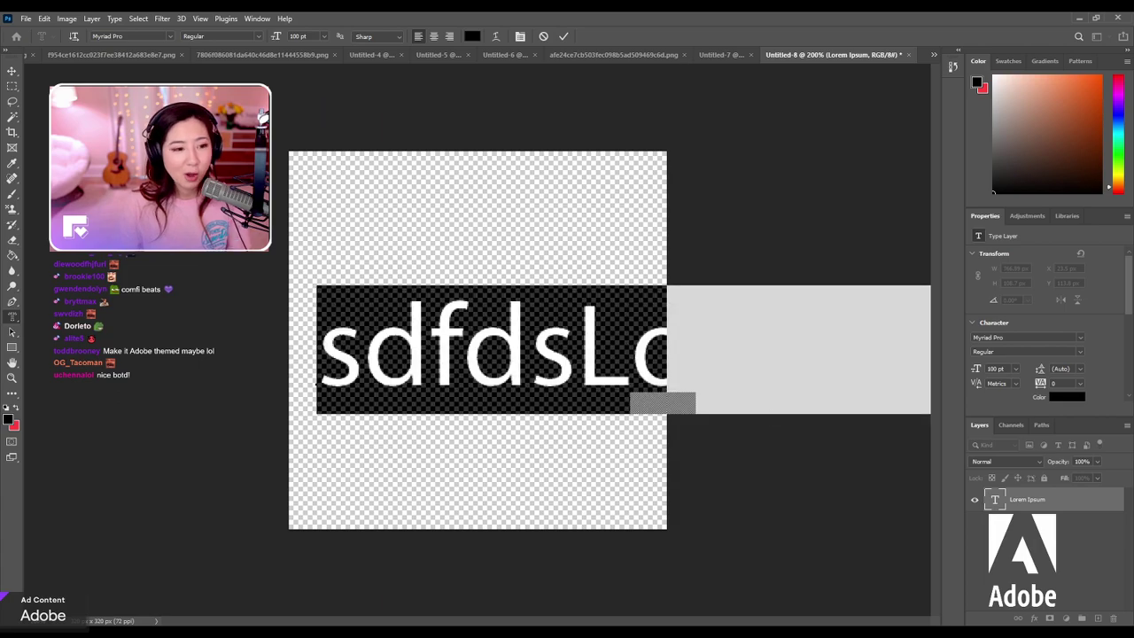
Undo the band selection and stray letters, then start a fresh 100 pt Lorem line at the left.
click(12, 86)
drag(282, 172, 810, 504)
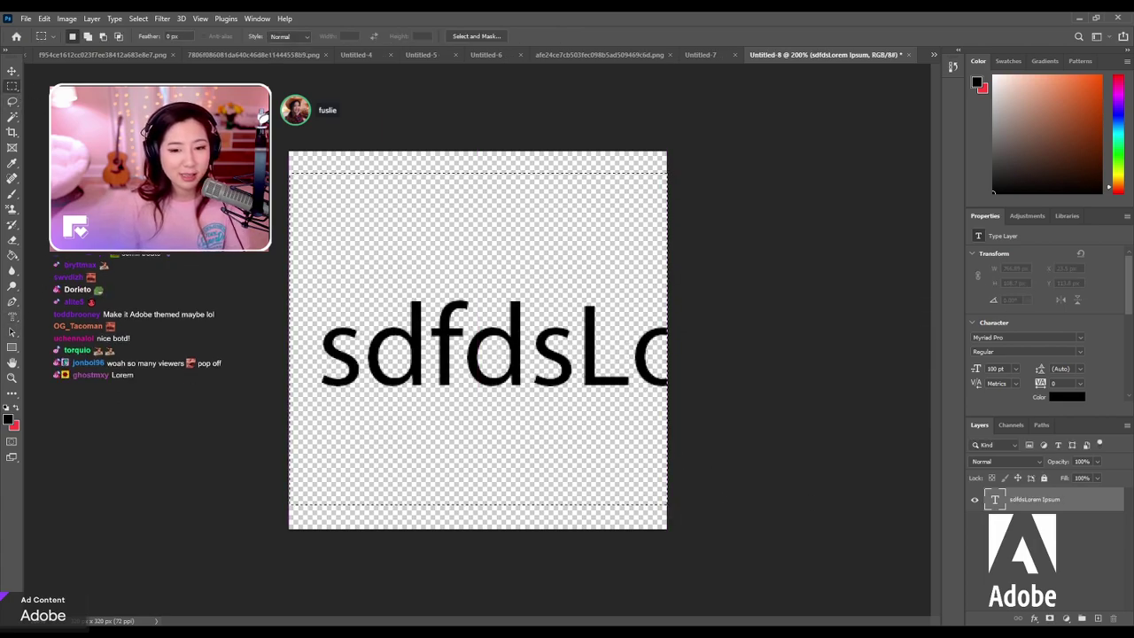
key(ctrl+z)
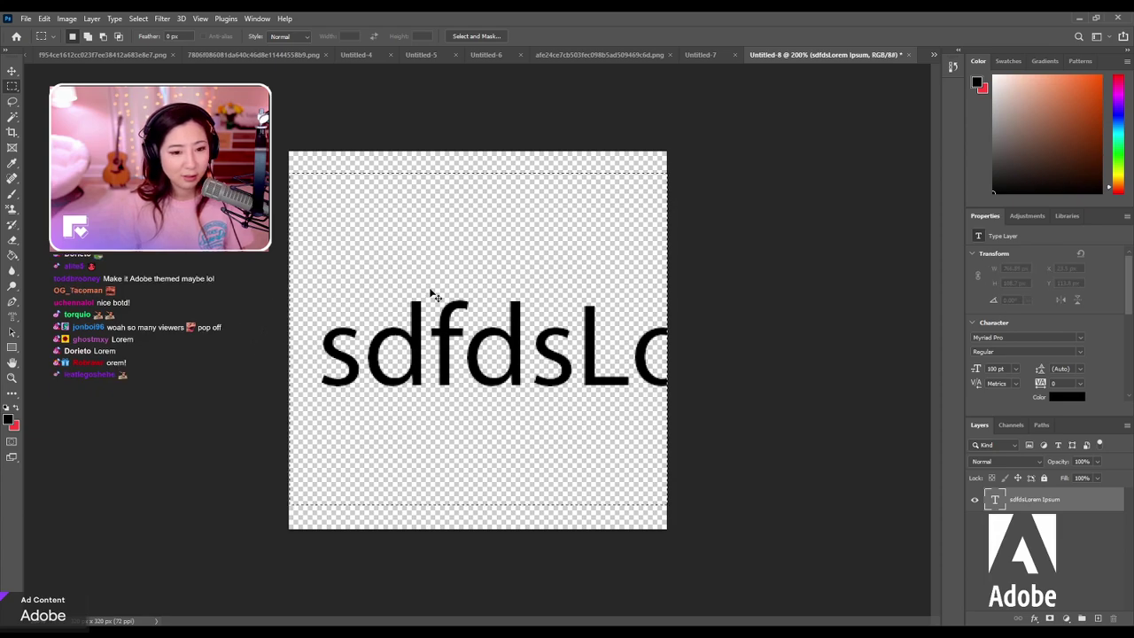
key(ctrl+z)
key(ctrl+z)
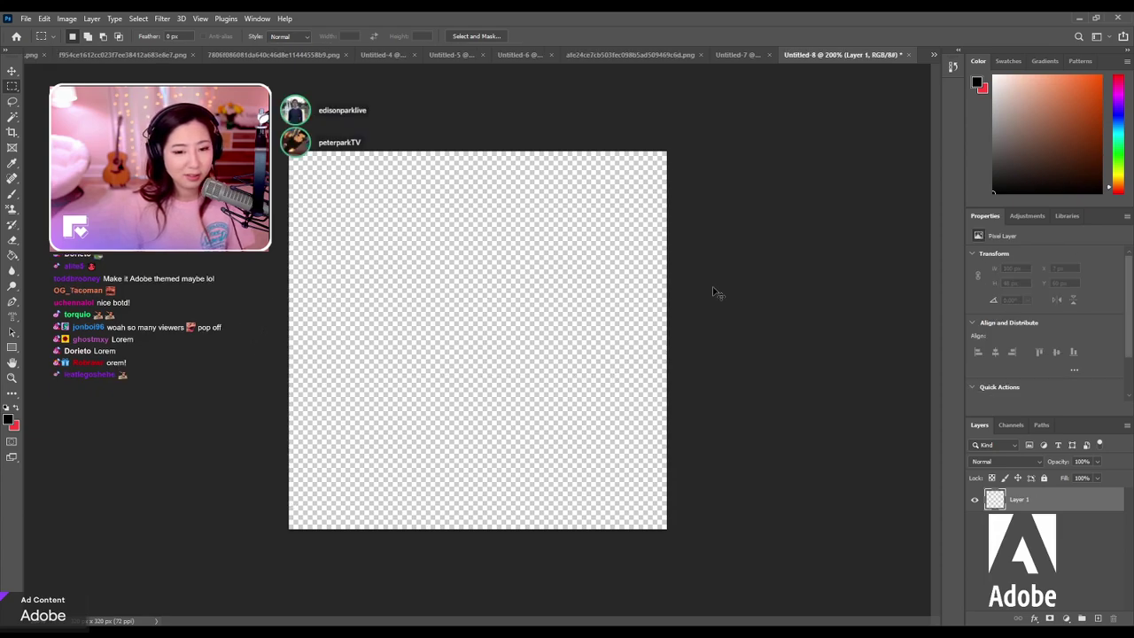
click(13, 315)
click(299, 323)
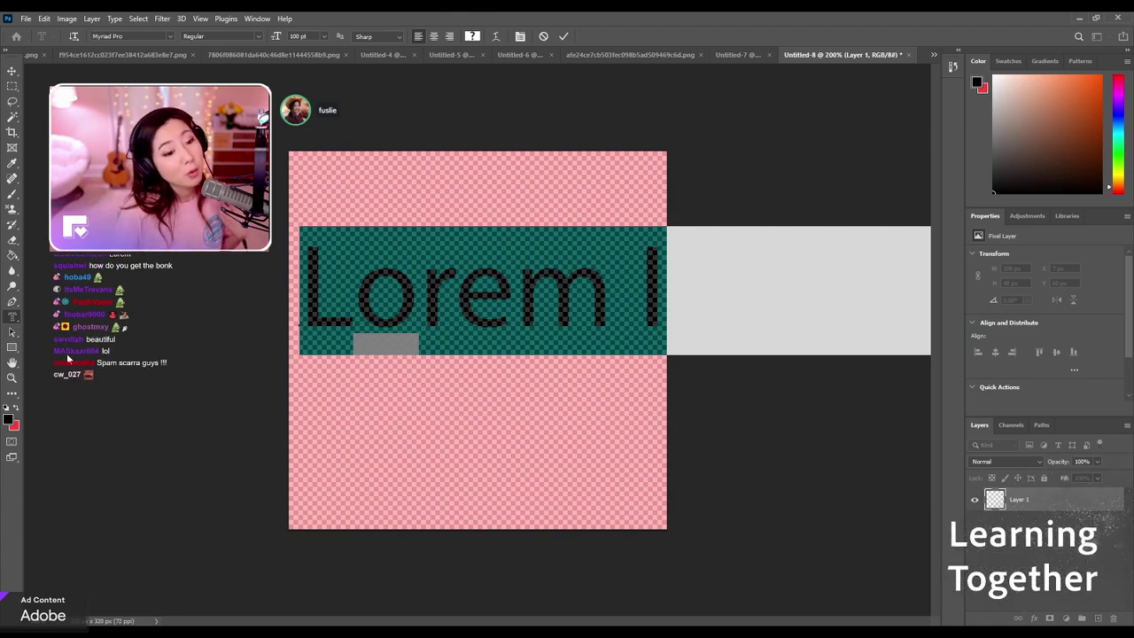
key(Left)
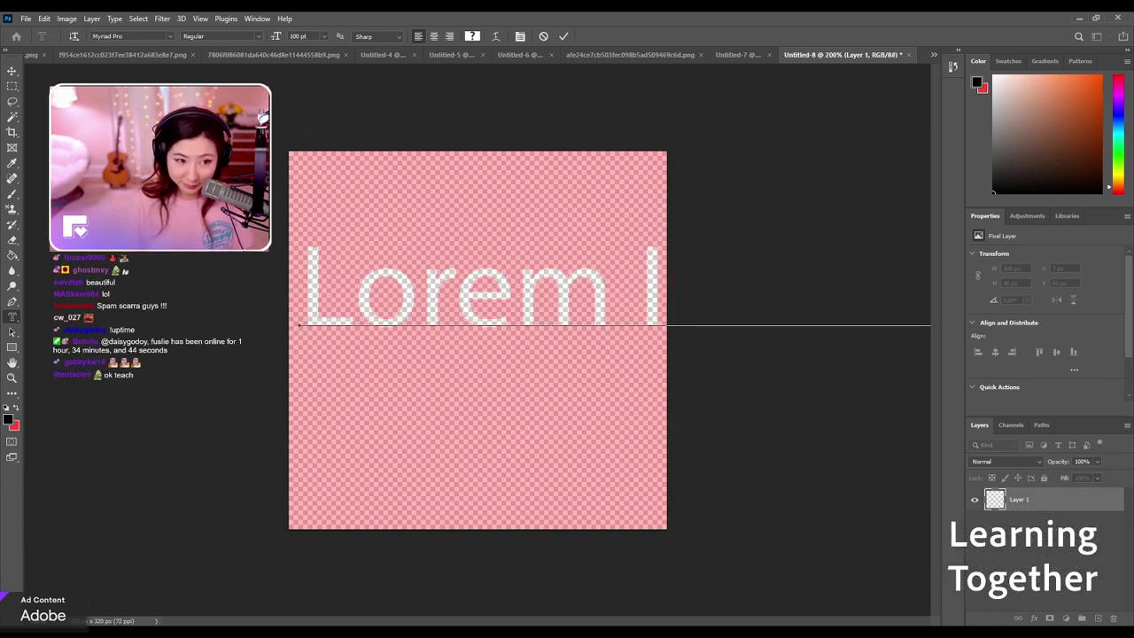
Commit the type mask as a letter selection, test a black brush fill, then clear it.
click(14, 89)
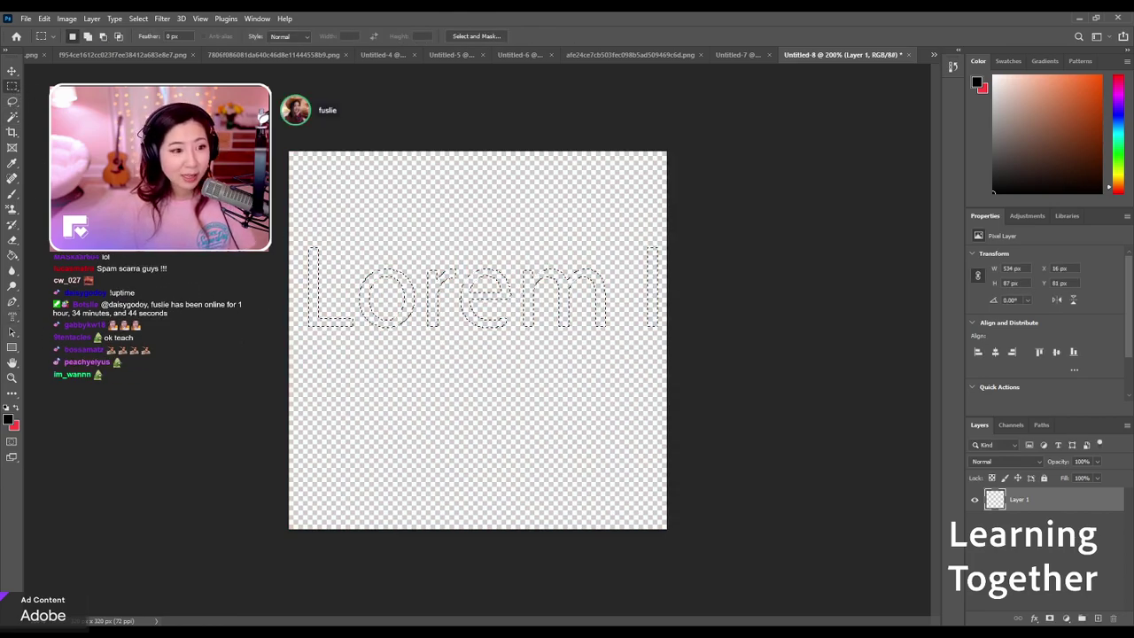
click(12, 193)
mouse_move(379, 316)
mouse_down()
mouse_move(567, 293)
mouse_move(223, 298)
mouse_up()
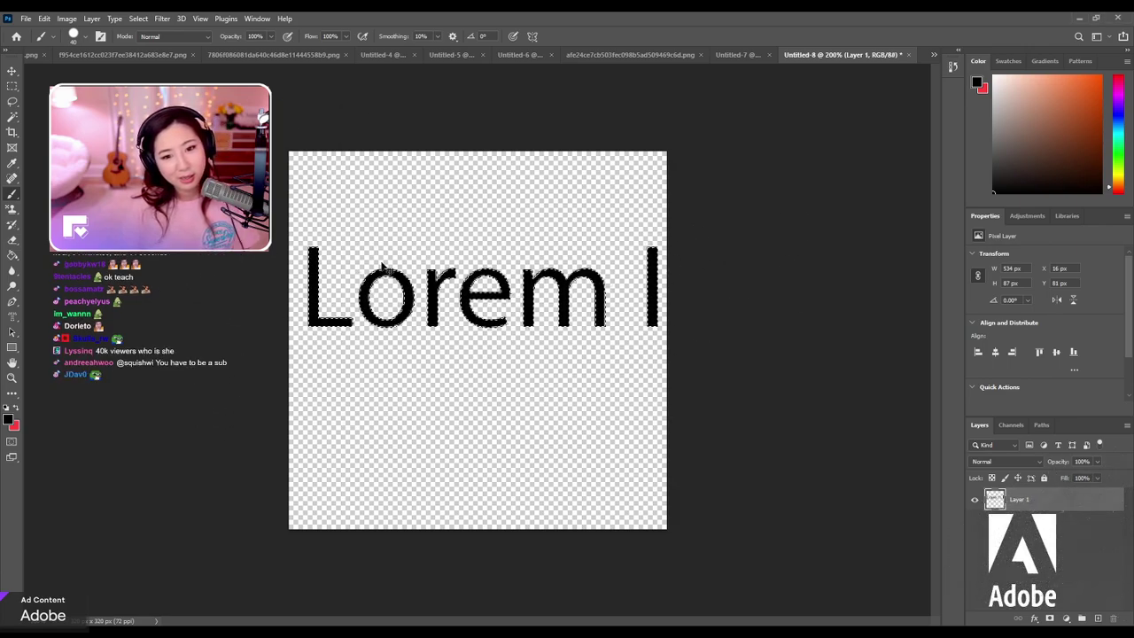
key(Delete)
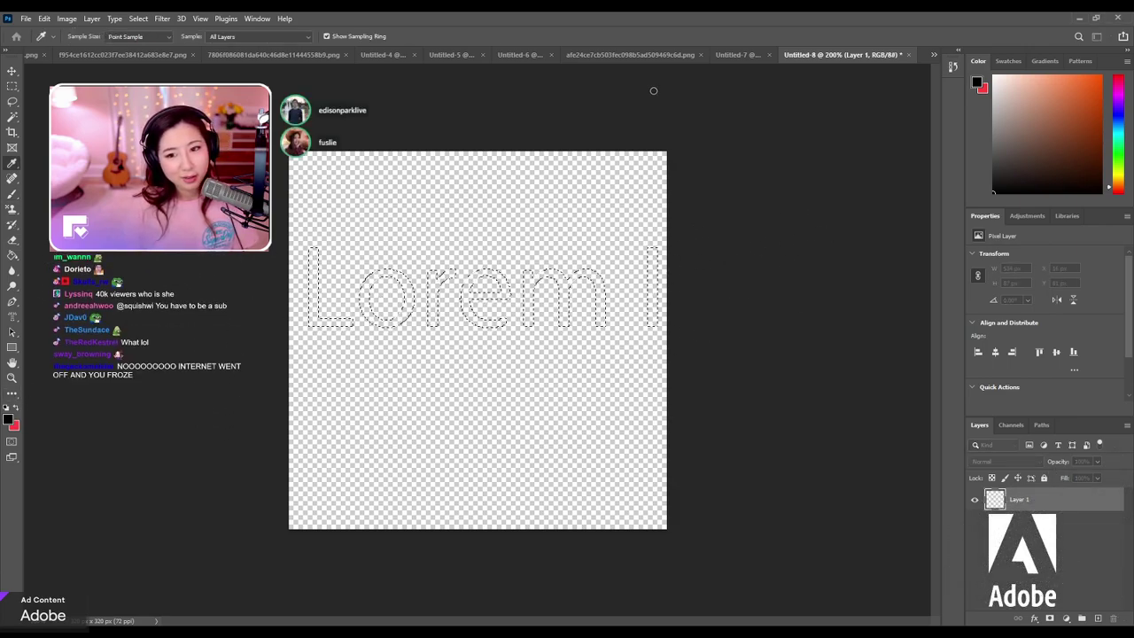
drag(1007, 151, 993, 77)
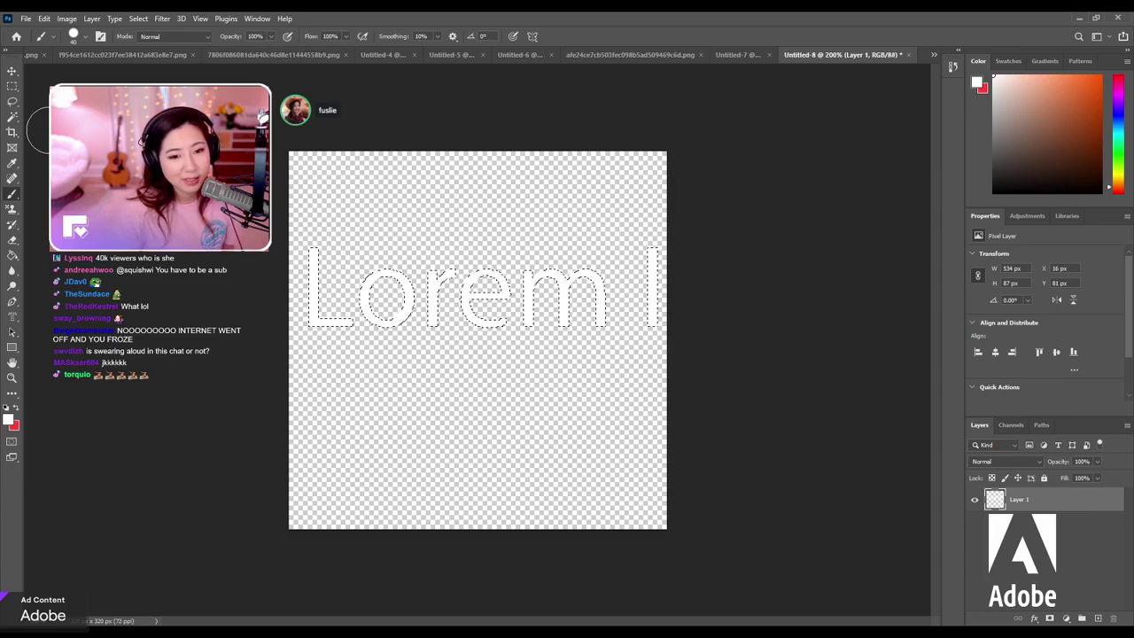
Try filling the lettering with red, then undo the red fill.
click(13, 86)
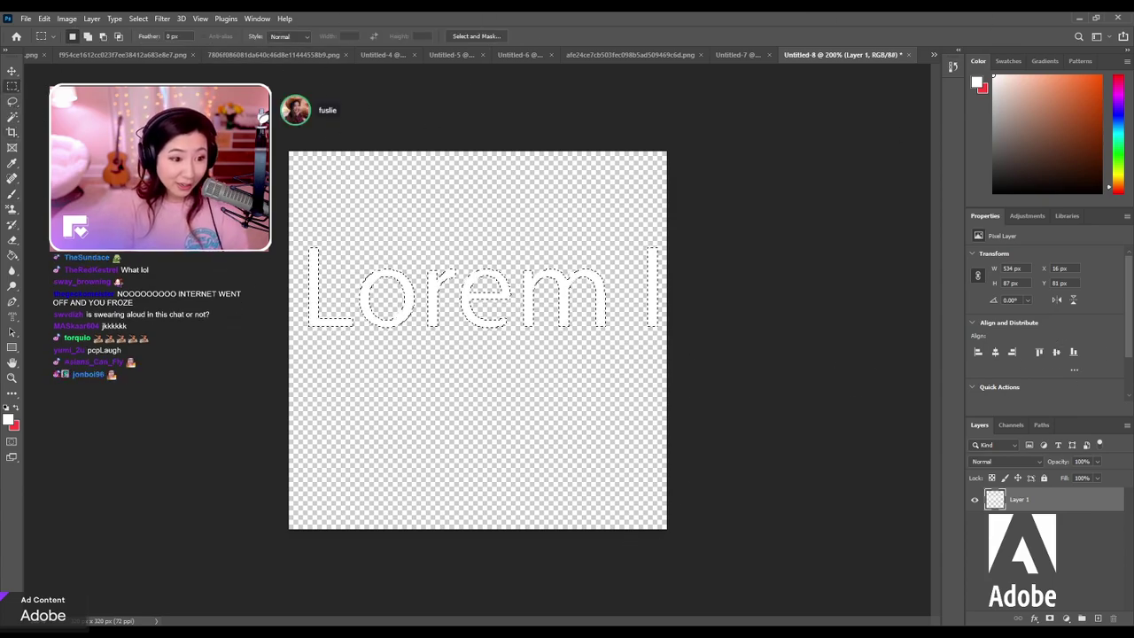
click(12, 194)
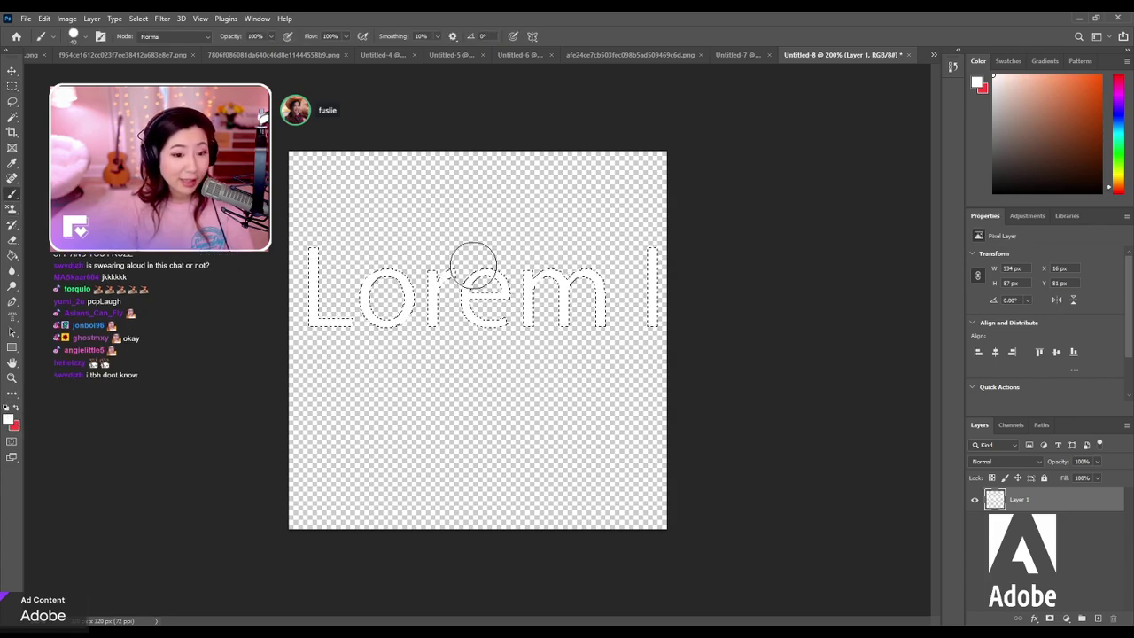
click(16, 411)
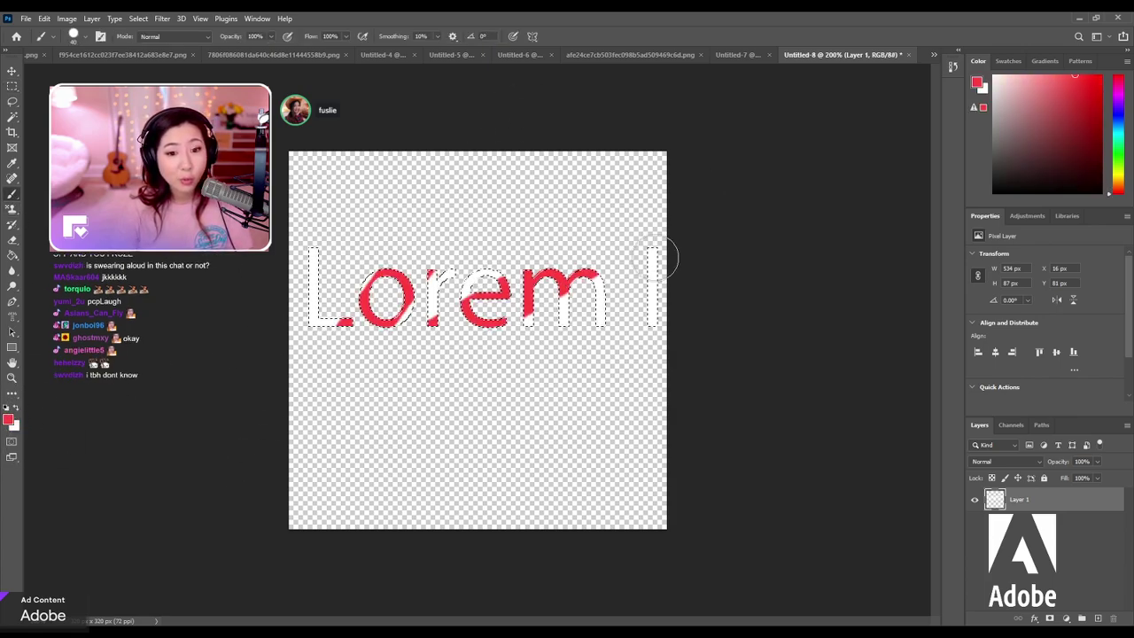
drag(656, 259, 654, 320)
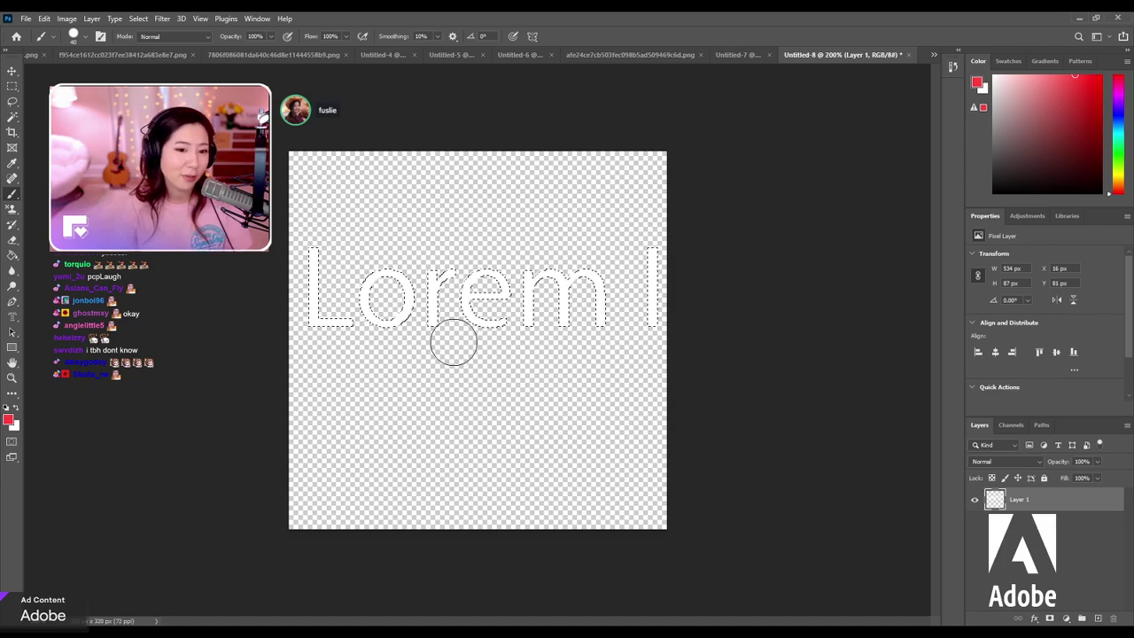
key(ctrl+z)
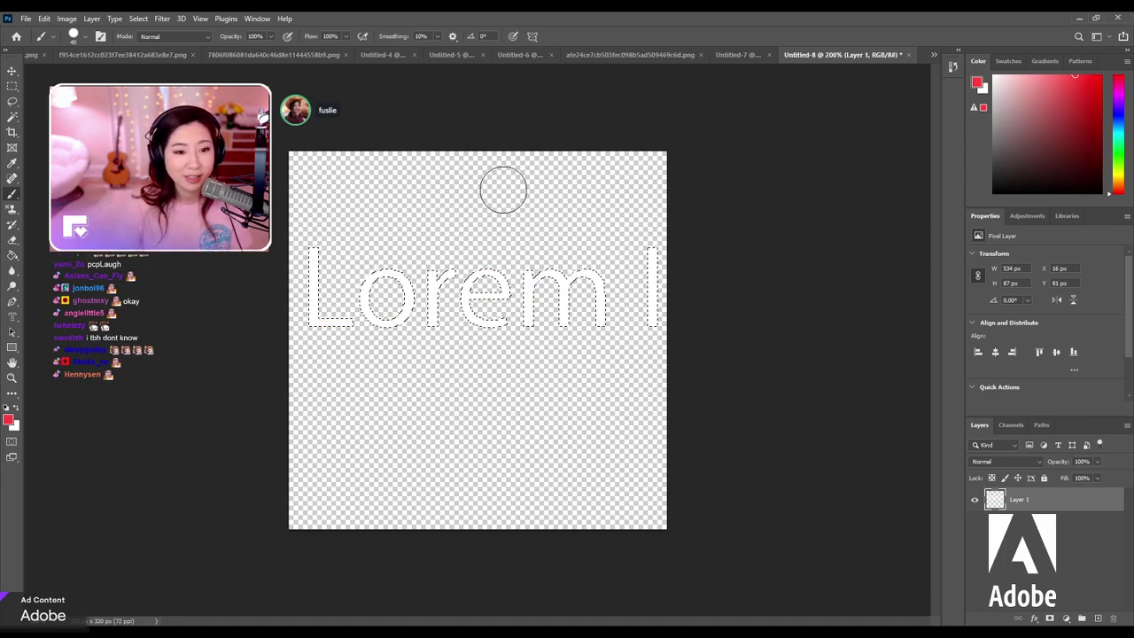
key(ctrl+shift+z)
key(alt+BackSpace)
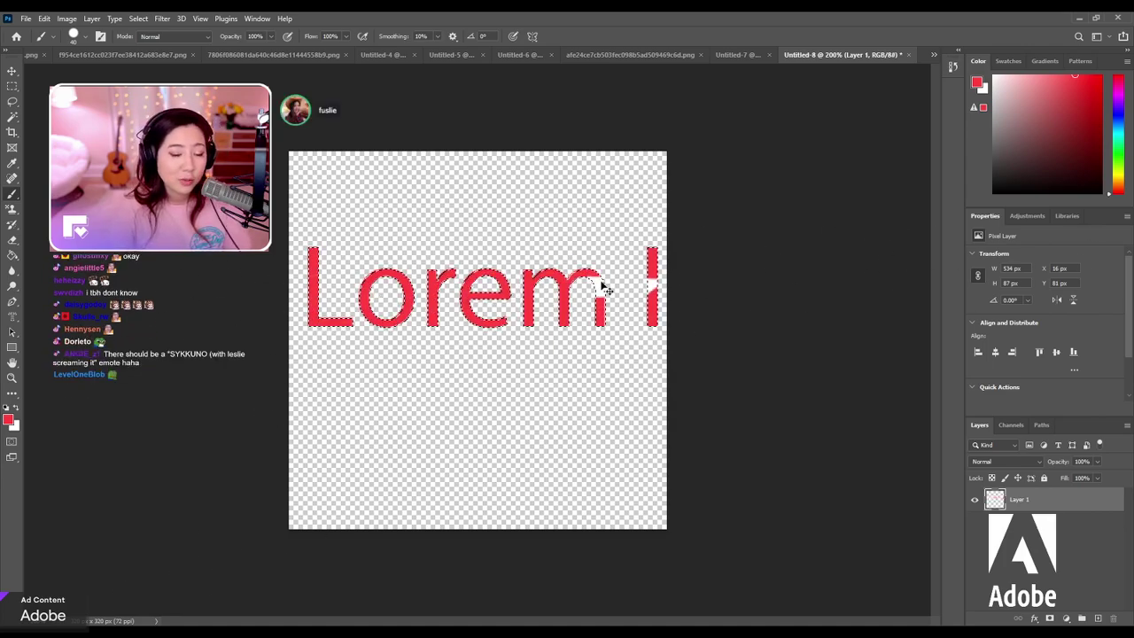
key(ctrl+z)
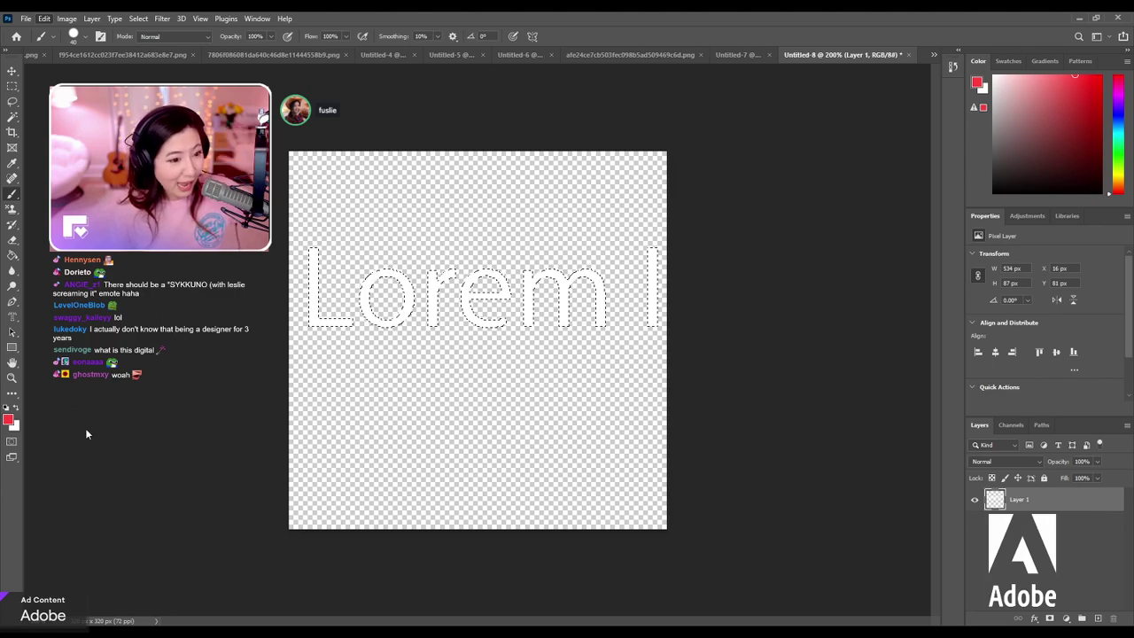
Outline the selected letters with a thick black stroke.
key(i)
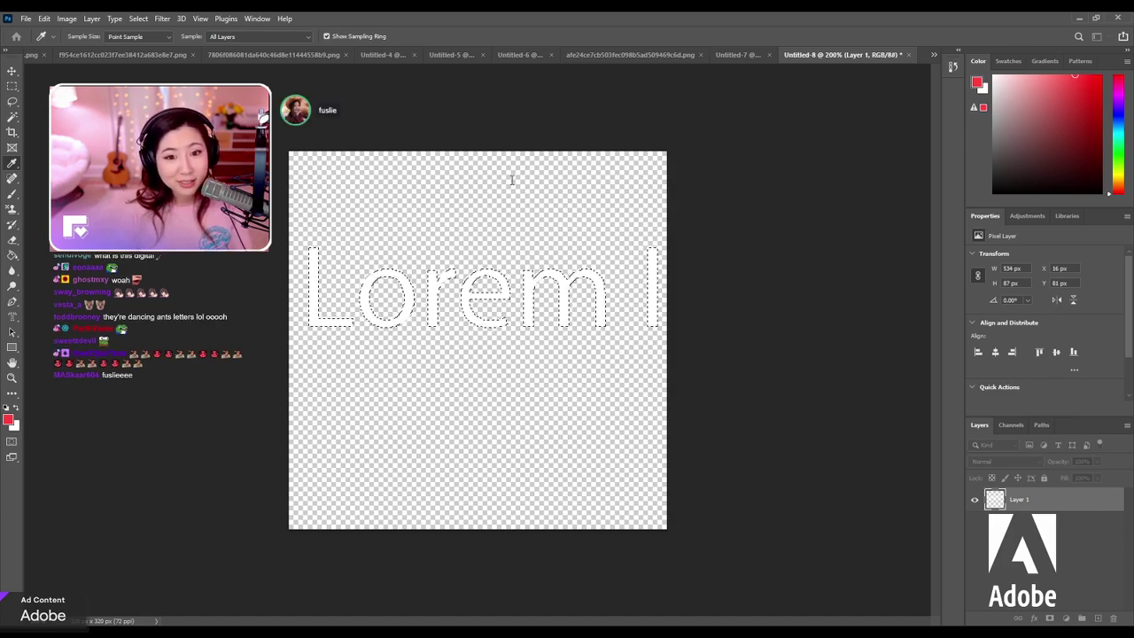
key(b)
key(d)
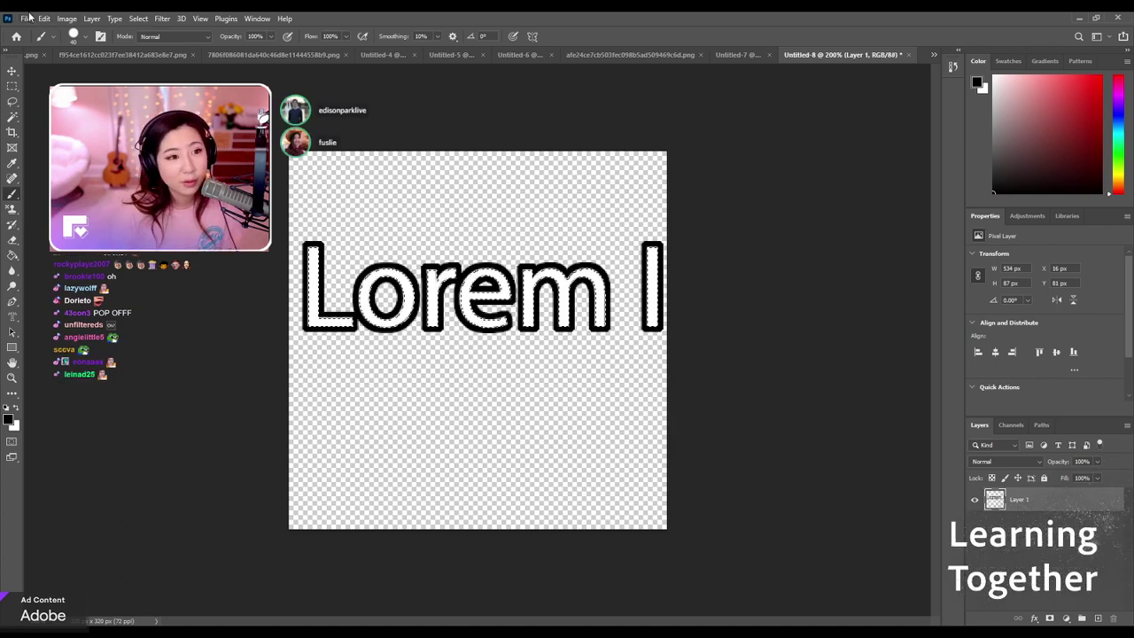
Delete the outlined letter pixels, then deselect and reselect the letters.
key(Delete)
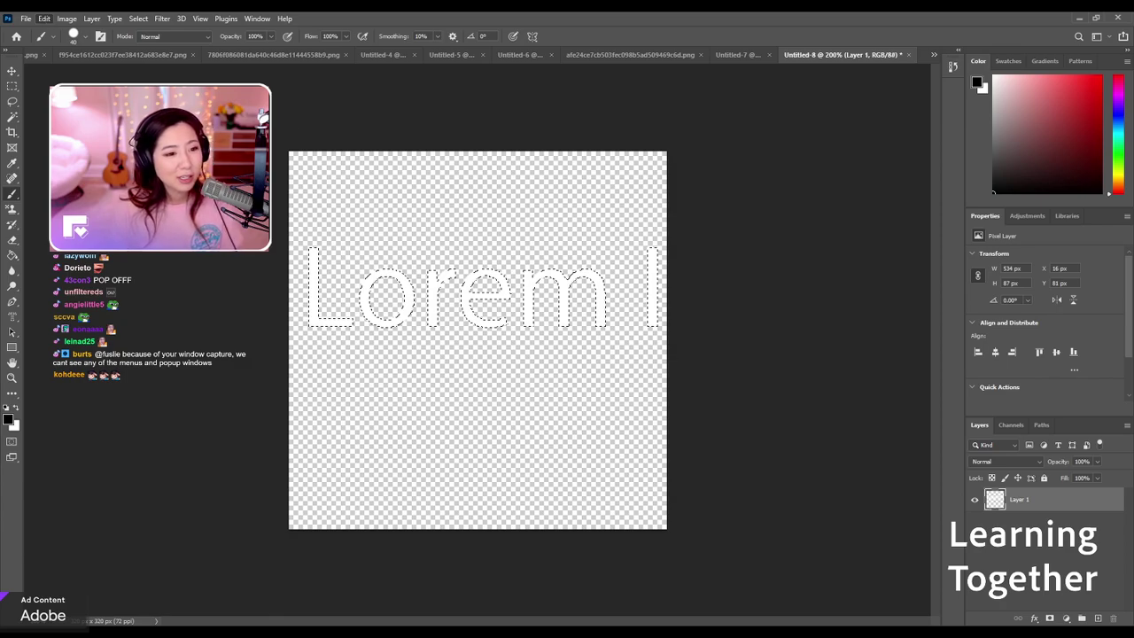
key(i)
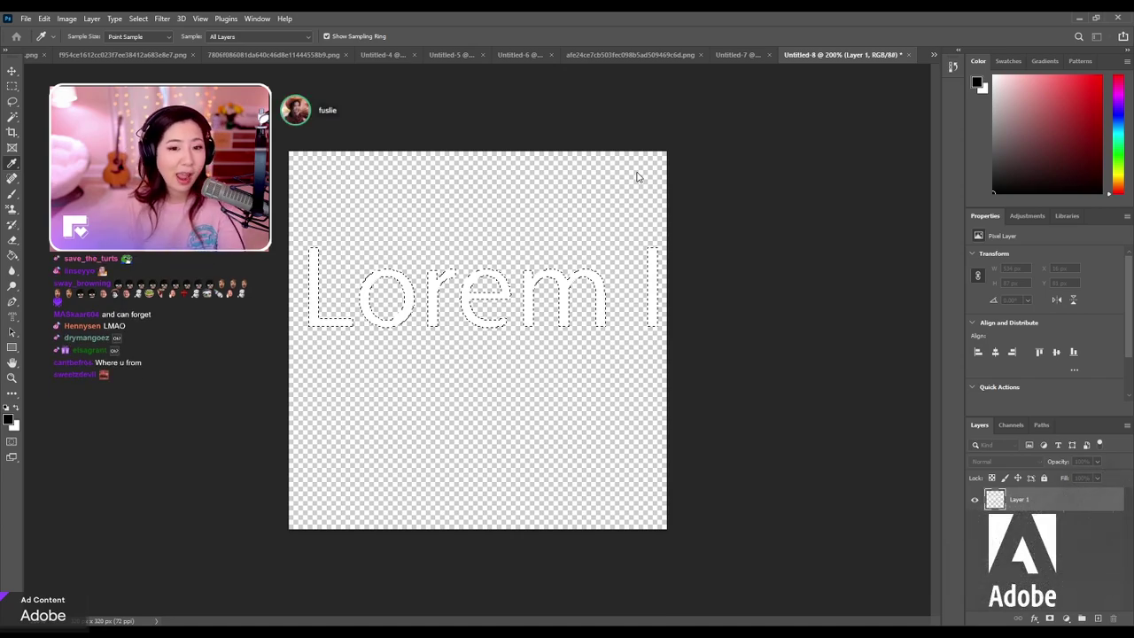
key(b)
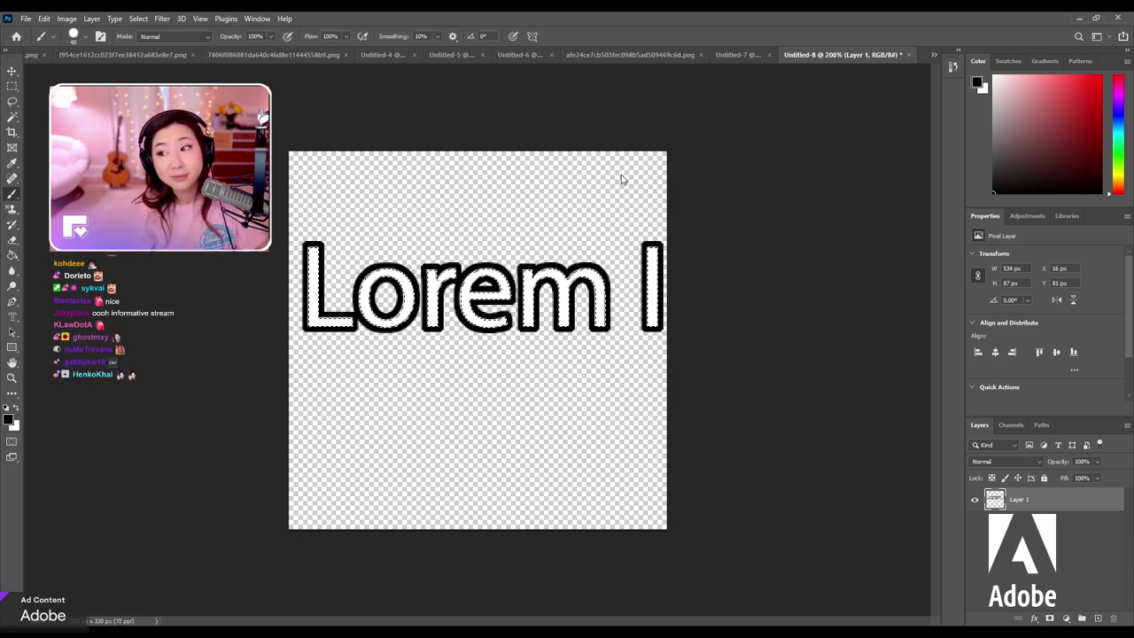
key(ctrl+d)
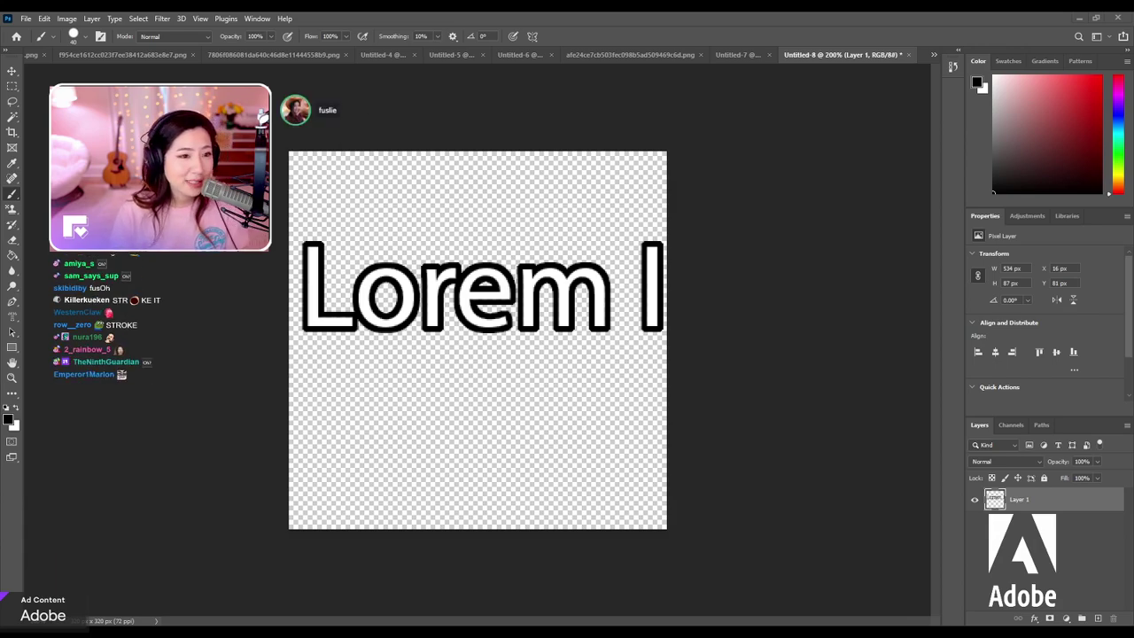
key(ctrl+shift+d)
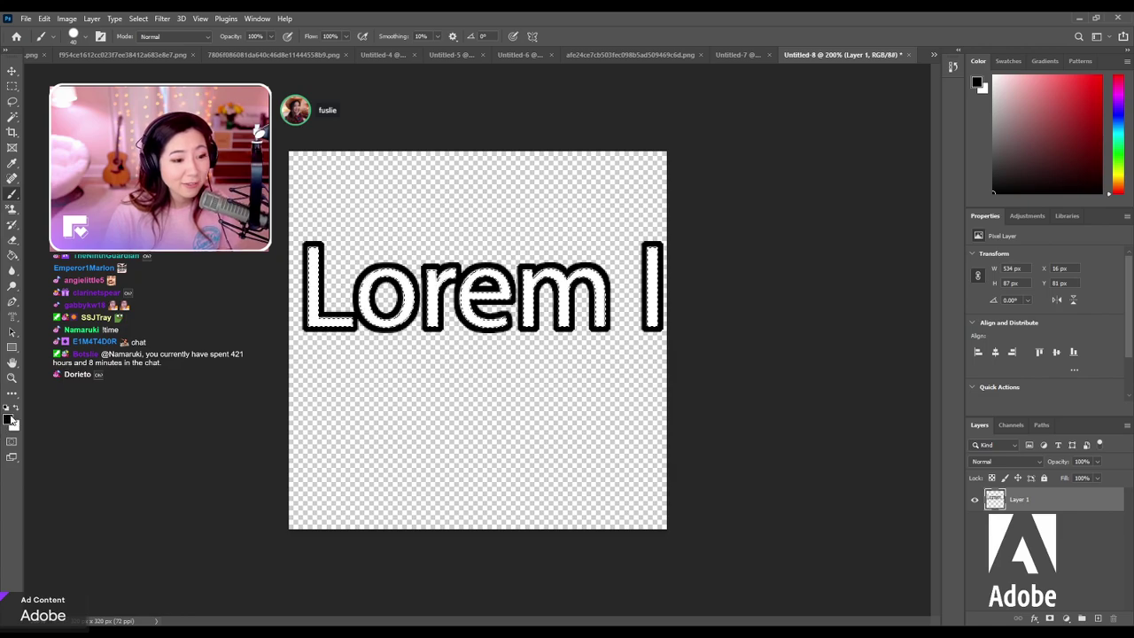
Pick red and brush across the letters, undoing all but a small dab atop the L.
key(i)
click(1101, 77)
key(b)
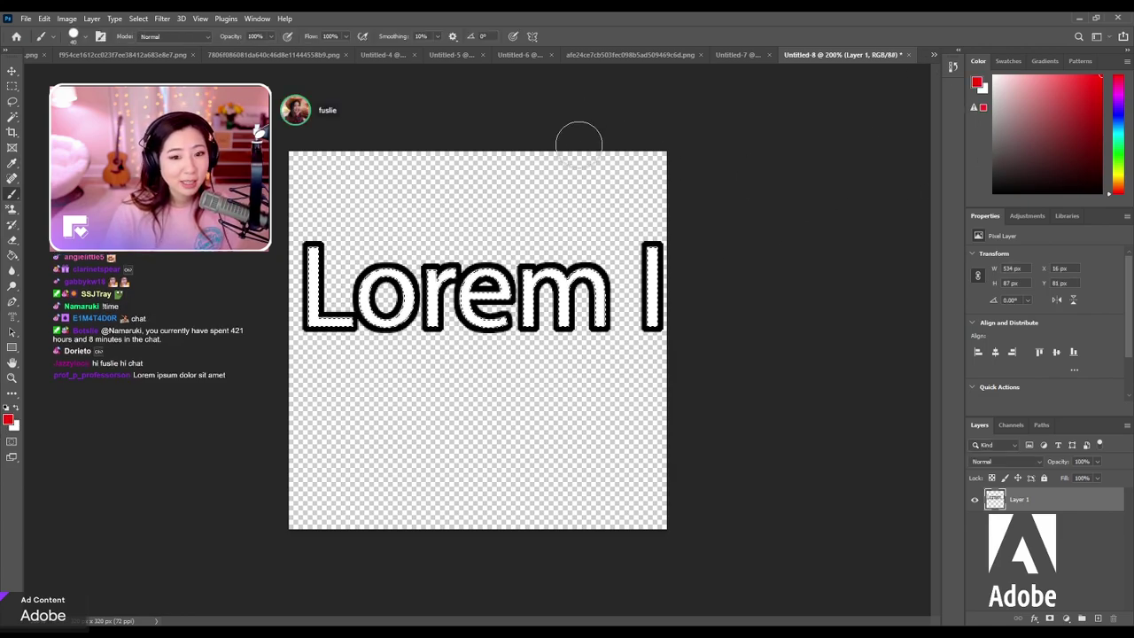
drag(372, 305, 655, 306)
key(ctrl+z)
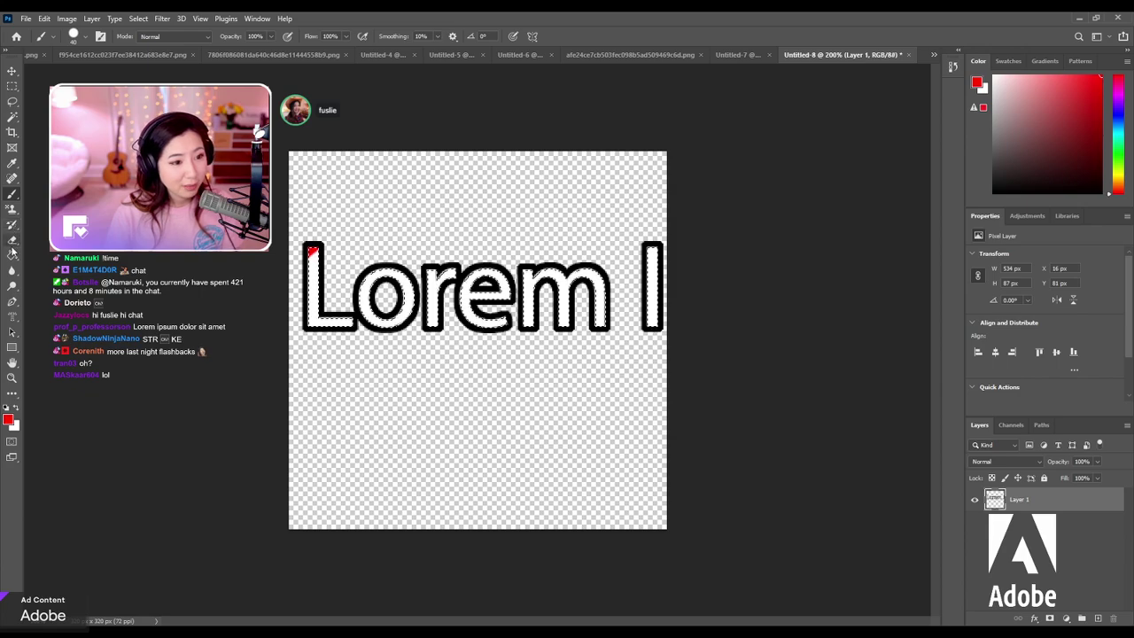
click(11, 255)
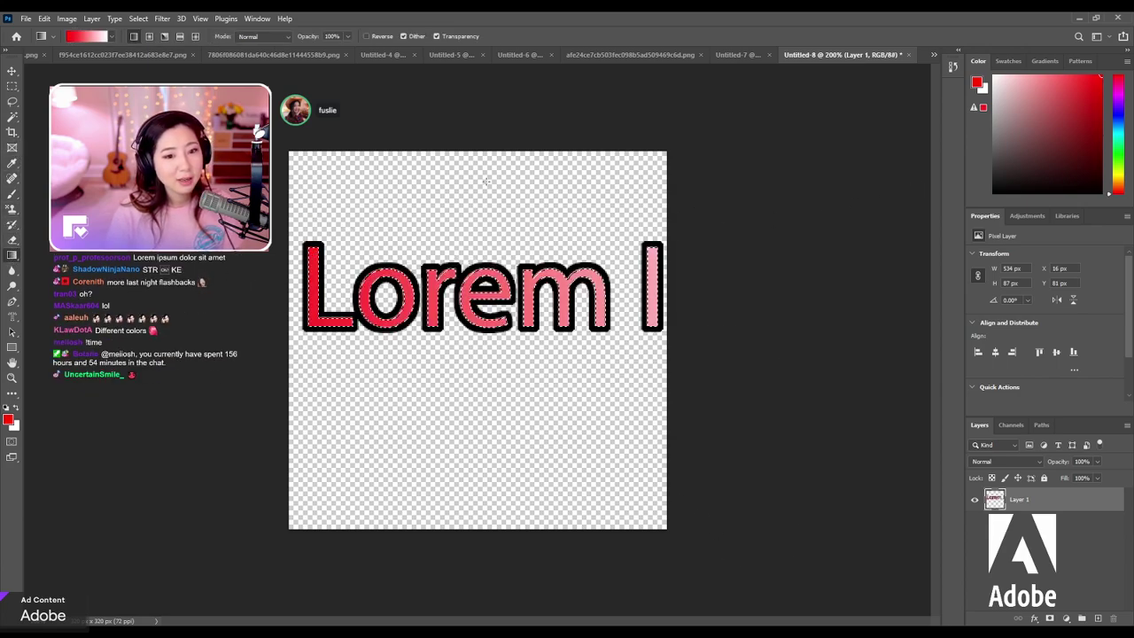
drag(309, 249, 317, 259)
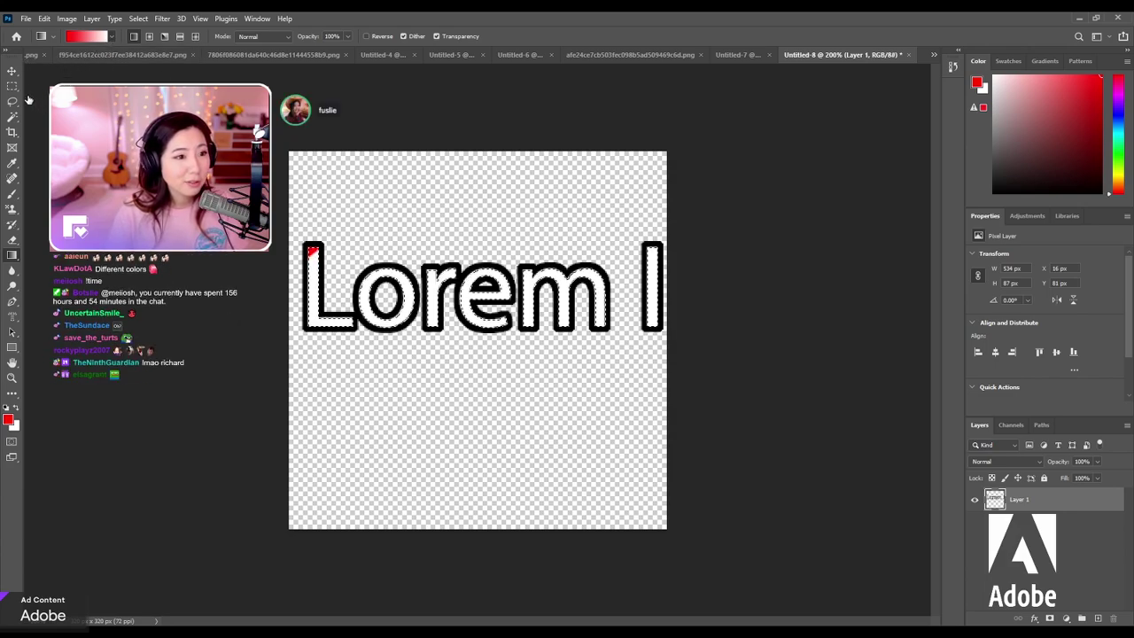
drag(394, 248, 416, 252)
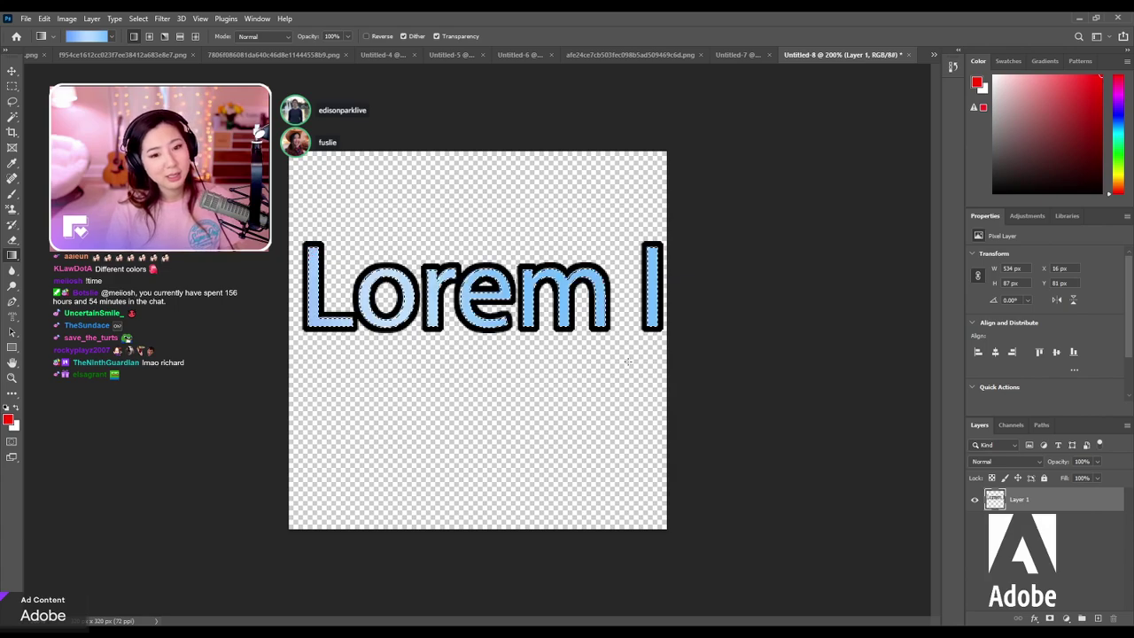
key(ctrl+z)
key(ctrl+shift+z)
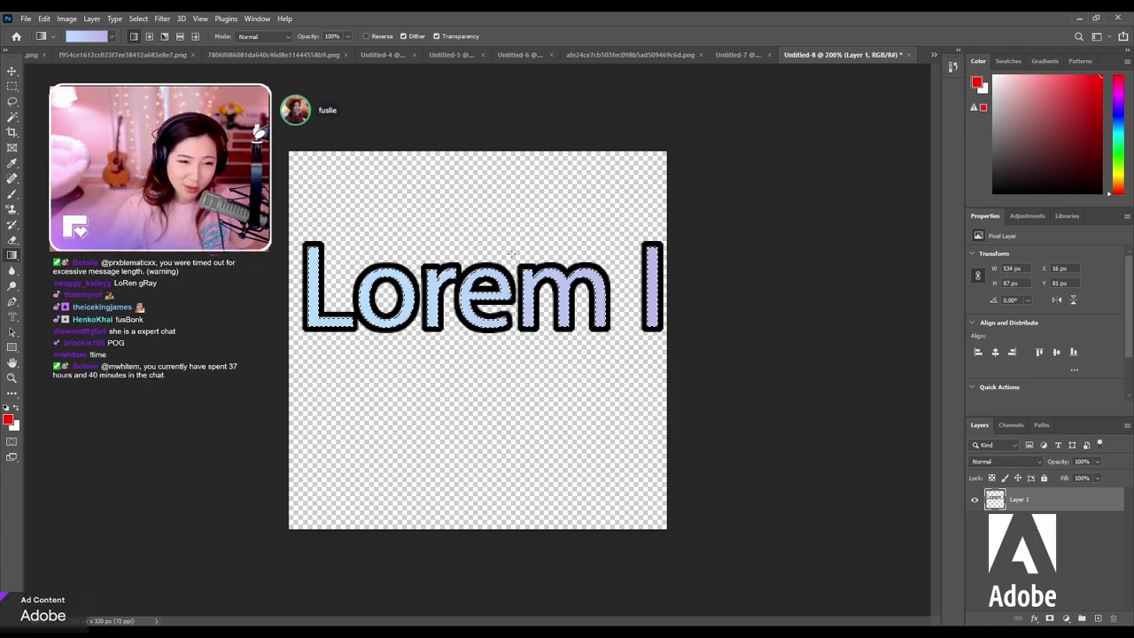
click(12, 86)
key(ctrl+BackSpace)
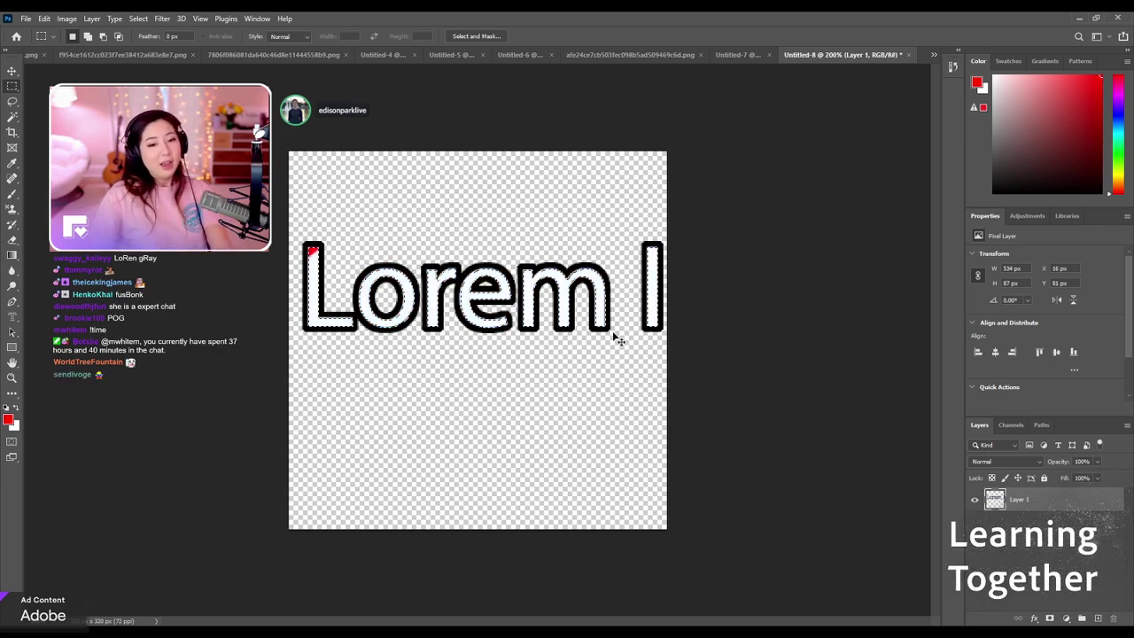
Select the entire Untitled-8 canvas so the Lorem lettering and red dab can be cleared.
key(ctrl+a)
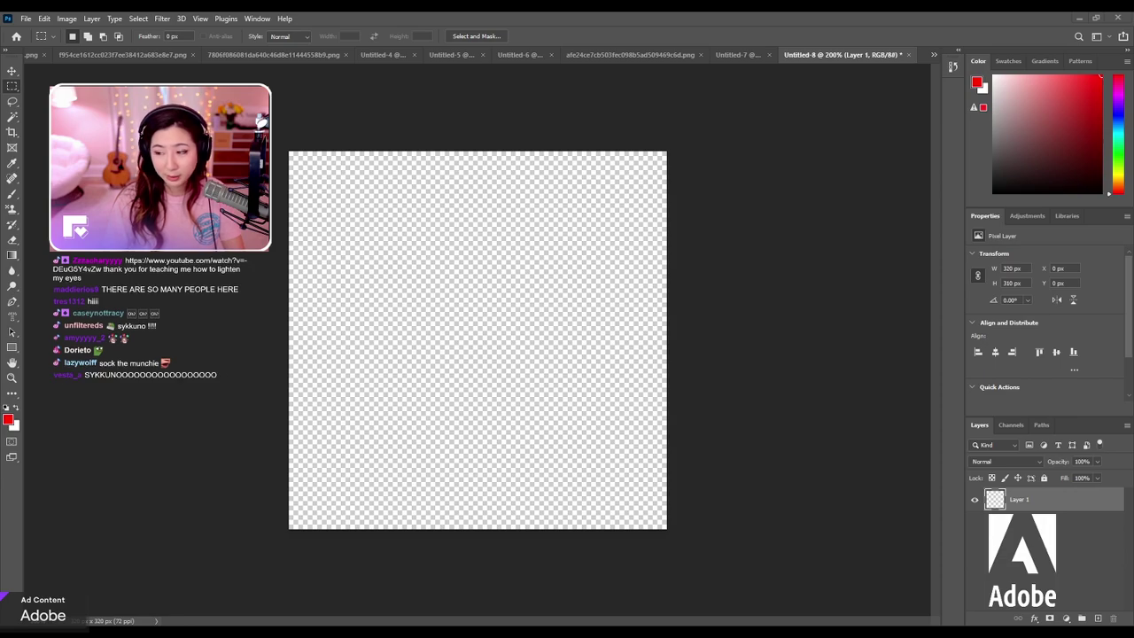
Paste the cat's profile screenshot into Untitled-8 and scale it down toward the top-left.
key(ctrl+v)
key(ctrl+t)
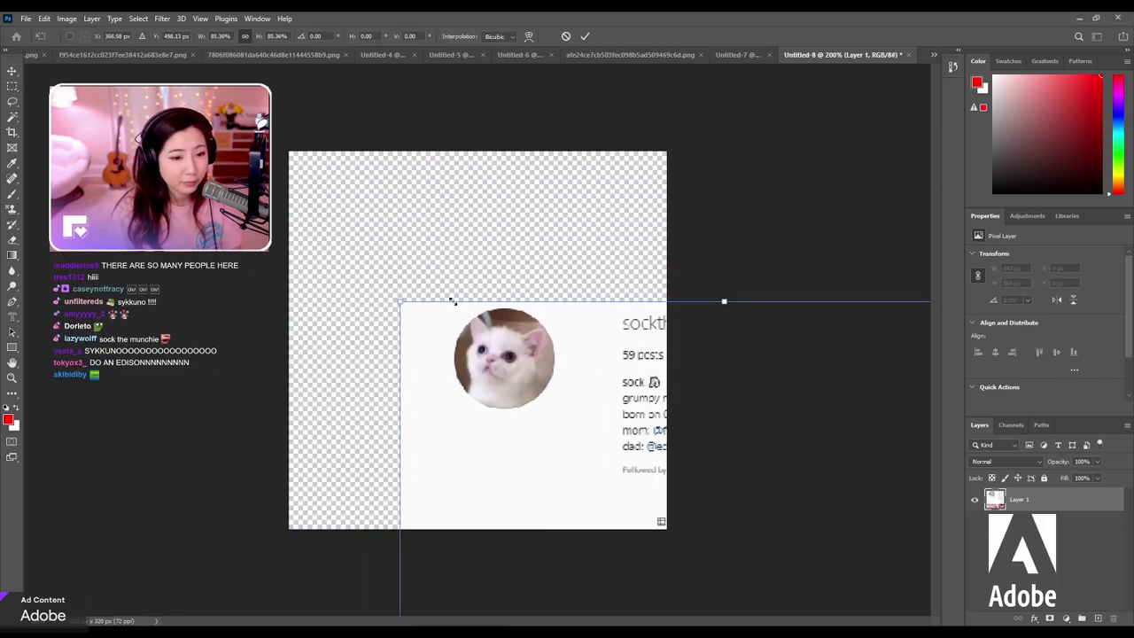
drag(580, 354, 349, 158)
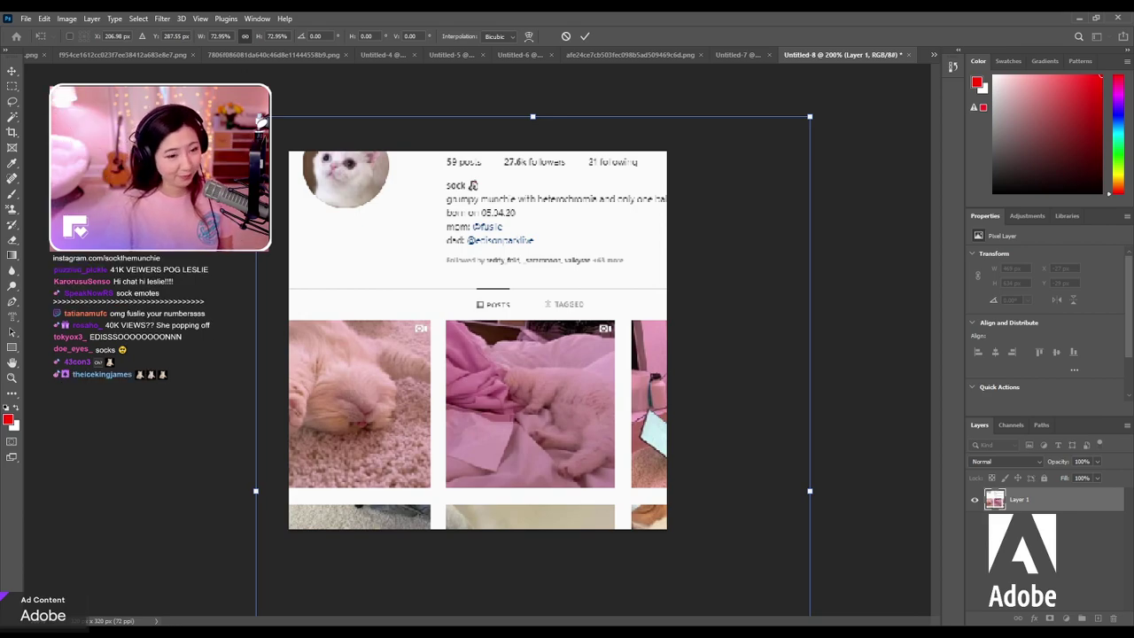
drag(260, 119, 362, 303)
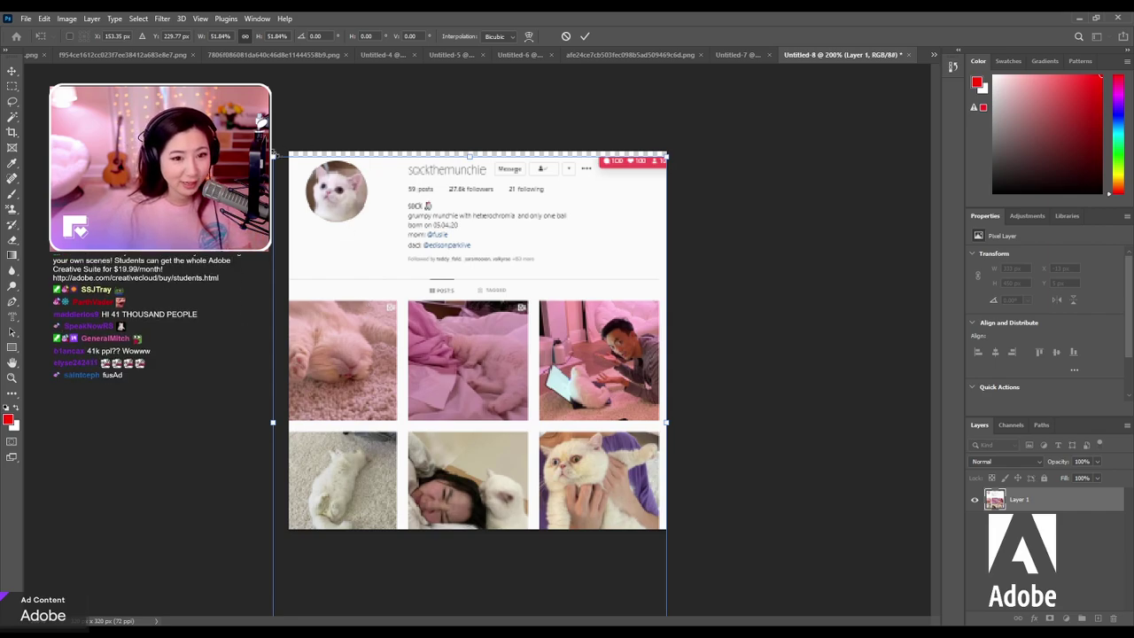
drag(280, 152, 430, 372)
drag(496, 425, 375, 223)
key(Return)
key(m)
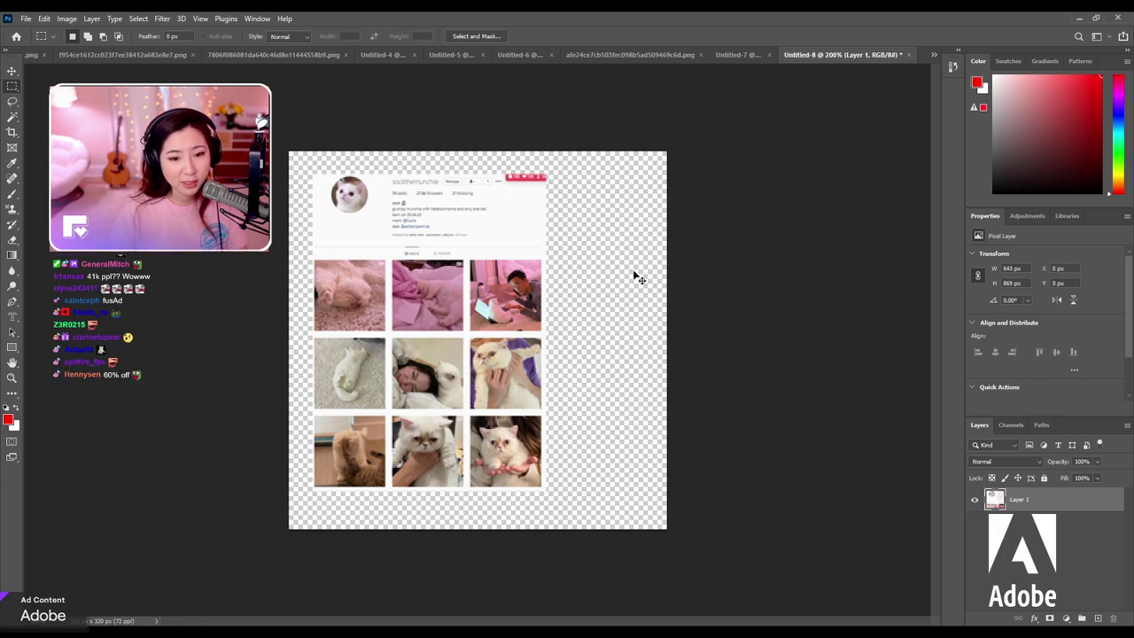
Undo the scaling, clear the layer, and select all of the Instagram screenshot document.
key(ctrl+z)
key(Delete)
key(ctrl+d)
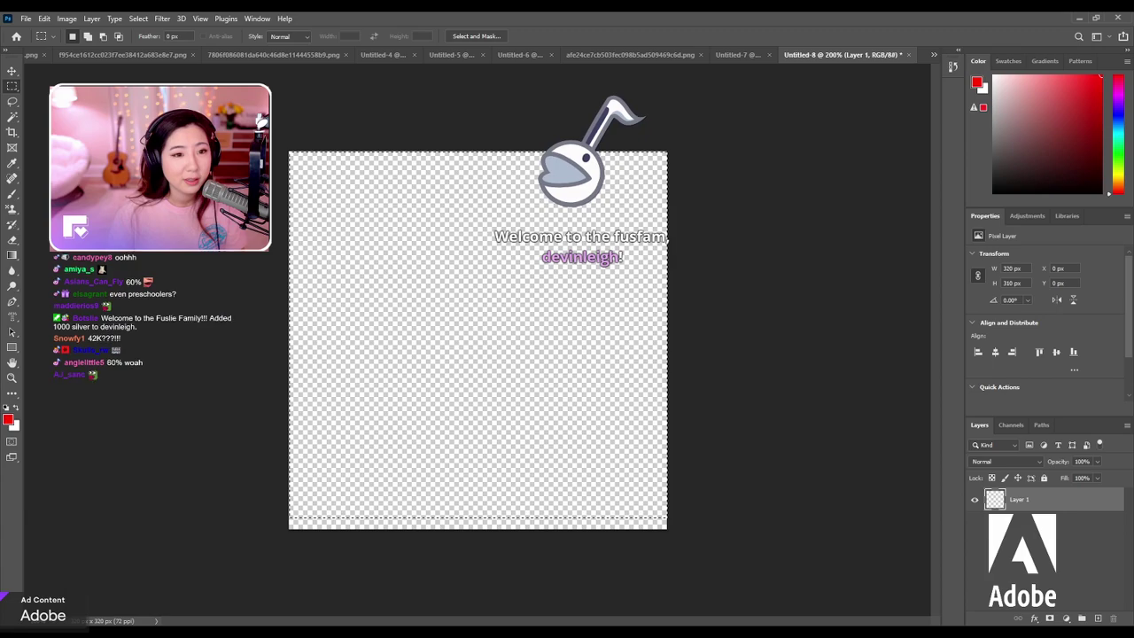
key(ctrl+Tab)
key(ctrl+a)
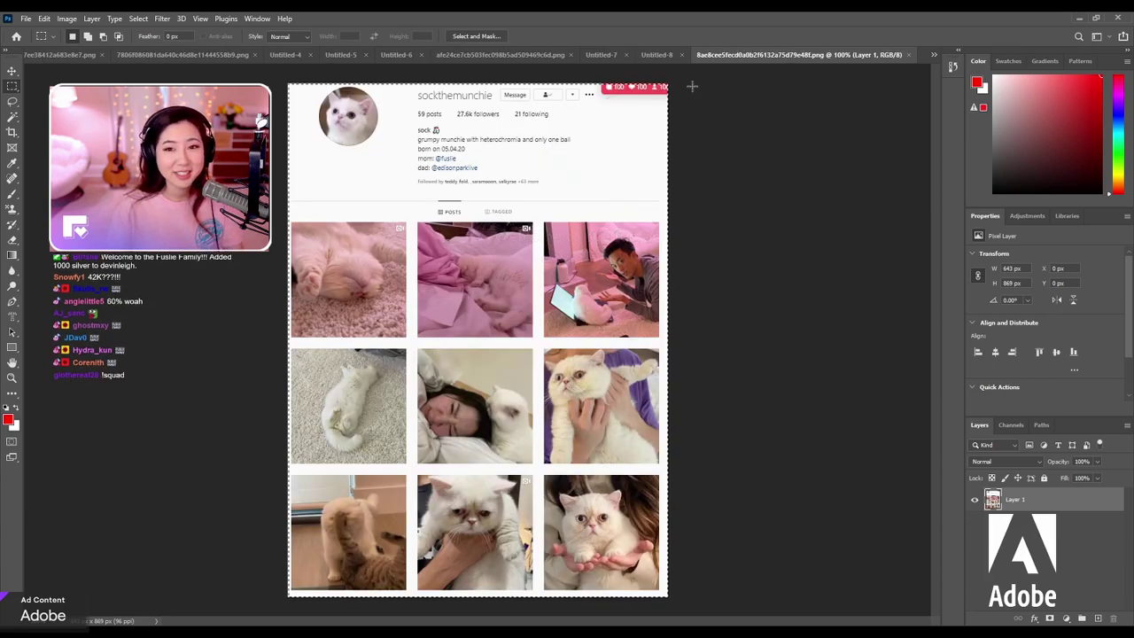
Paste the Instagram screenshot into Untitled-8 and scale it so the 3×3 cat photos span the canvas.
click(647, 57)
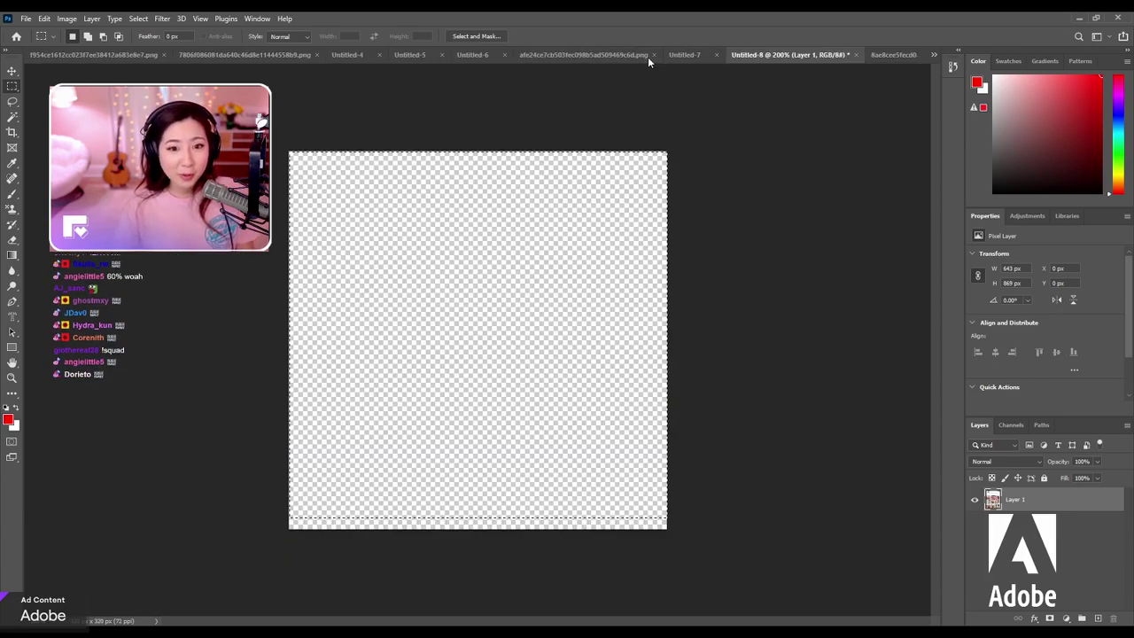
key(ctrl+v)
key(ctrl+t)
drag(294, 158, 577, 543)
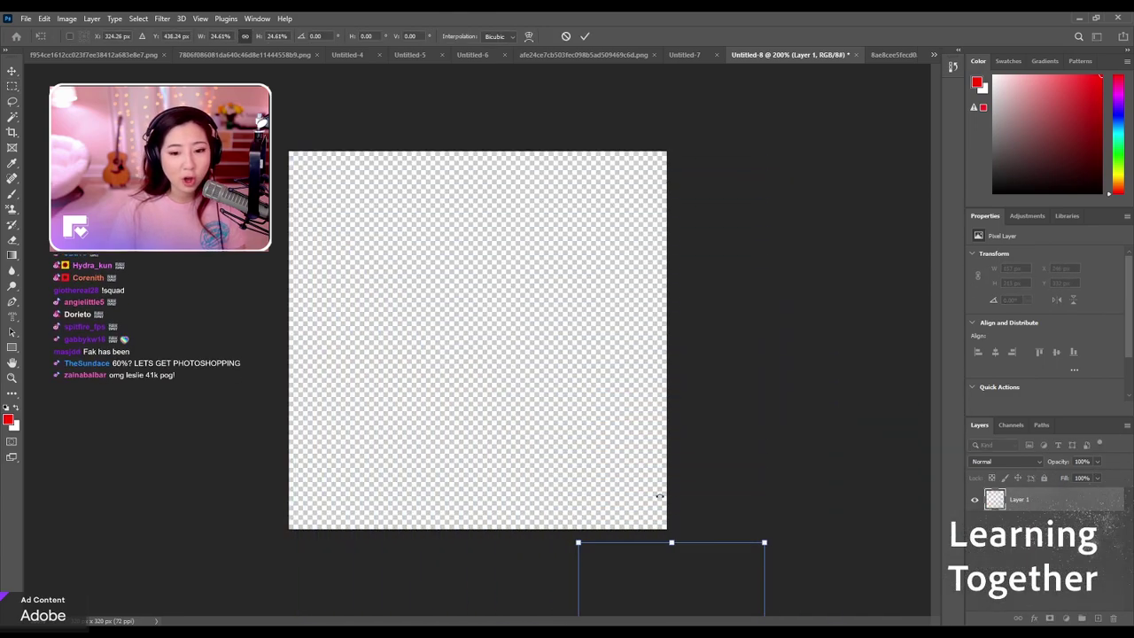
drag(644, 592, 356, 201)
drag(470, 404, 539, 555)
drag(491, 350, 492, 248)
drag(571, 429, 667, 560)
drag(639, 454, 640, 428)
key(Return)
Widen the cat grid slightly from its centre.
key(m)
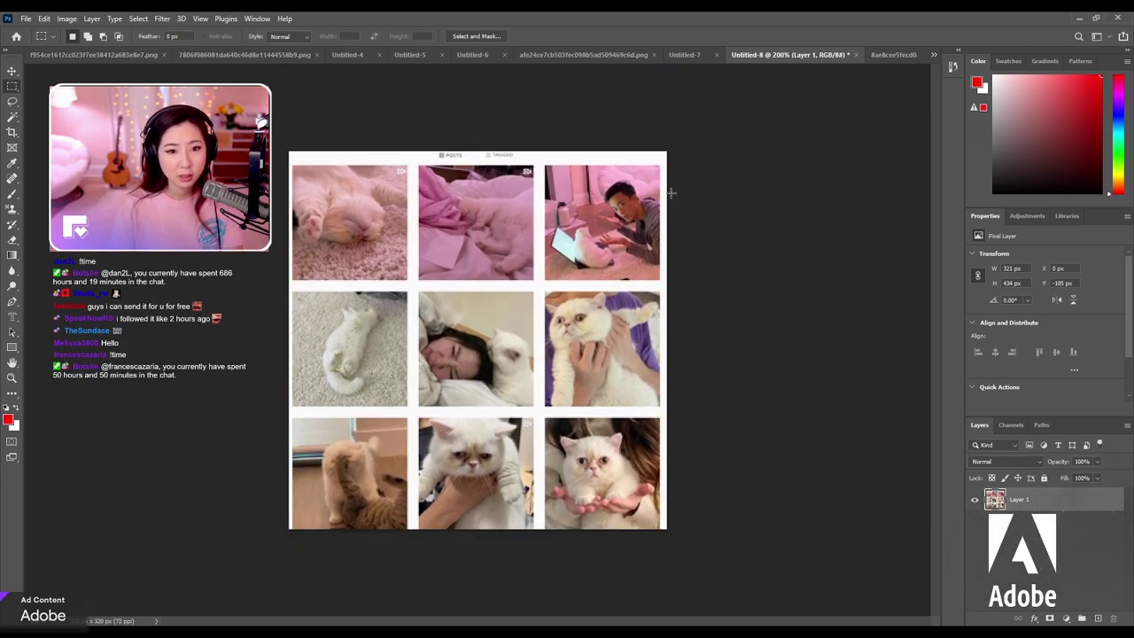
key(ctrl+t)
mouse_move(664, 282)
mouse_down()
mouse_move(677, 285)
mouse_move(651, 295)
mouse_up()
key(Return)
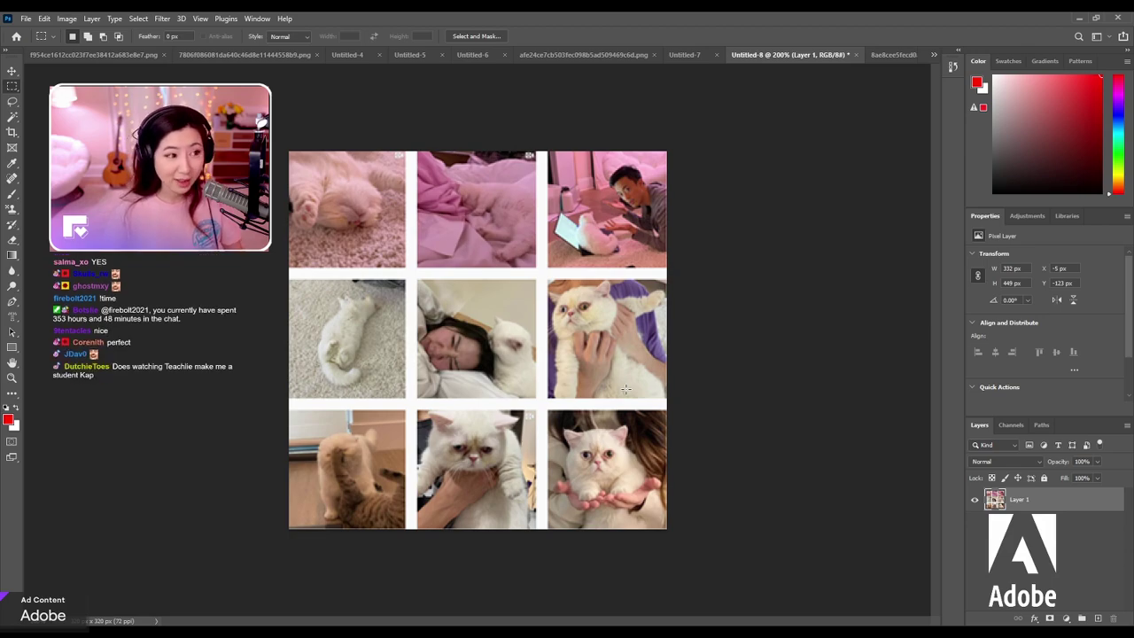
Type FOLLOW, MY and CA on three lines as a type mask over the top-left photos.
click(14, 318)
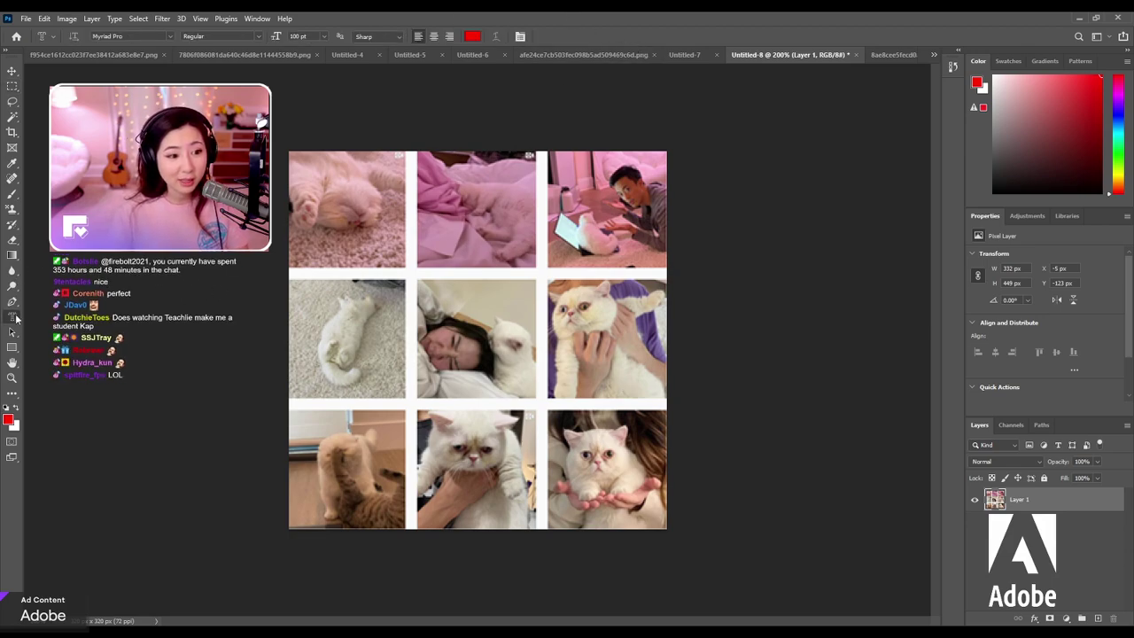
click(370, 261)
text(FOX)
key(BackSpace)
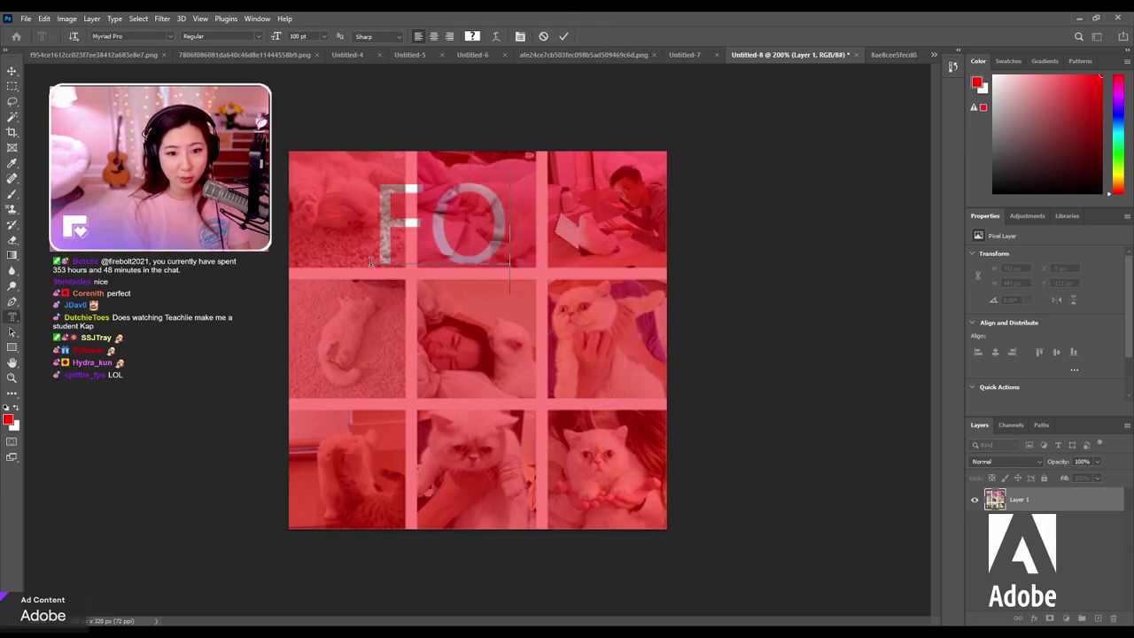
text(LLOW)
key(Return)
text(MY)
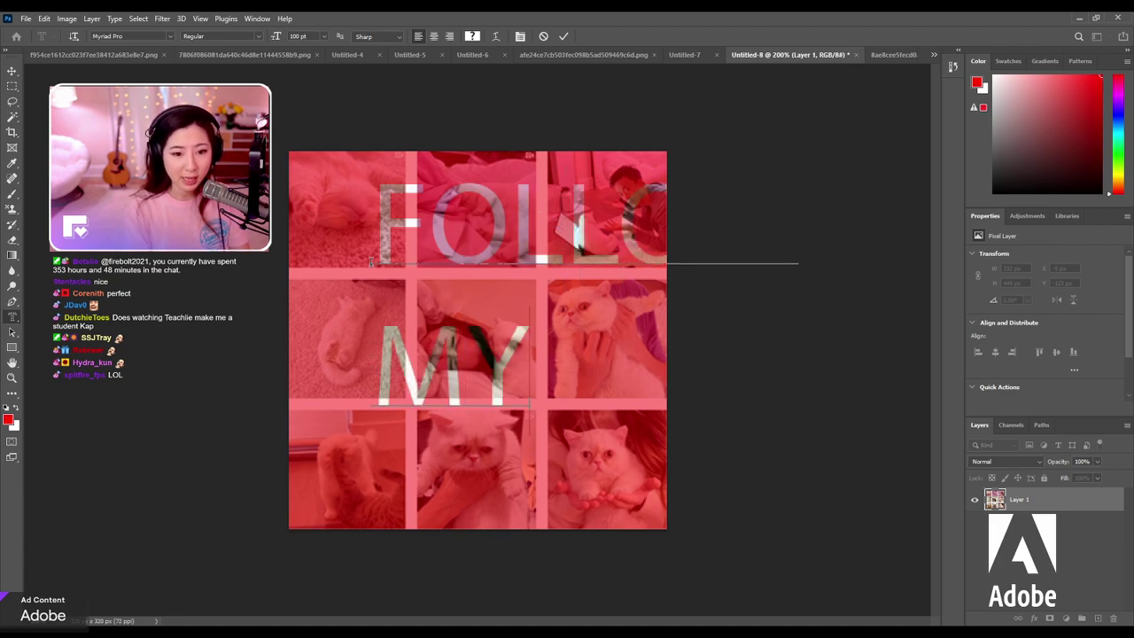
key(Return)
text(CA)
Centre-align the lettering, set a Goudy font at 50 pt, and move it right and down.
key(ctrl+a)
click(434, 36)
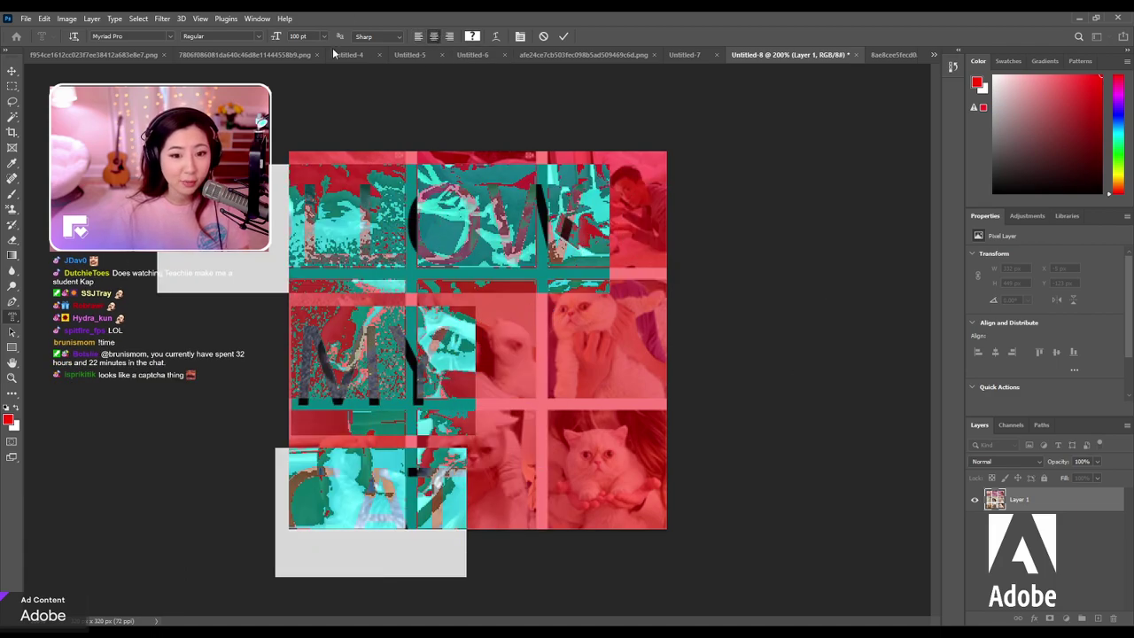
click(167, 38)
text(goudy s)
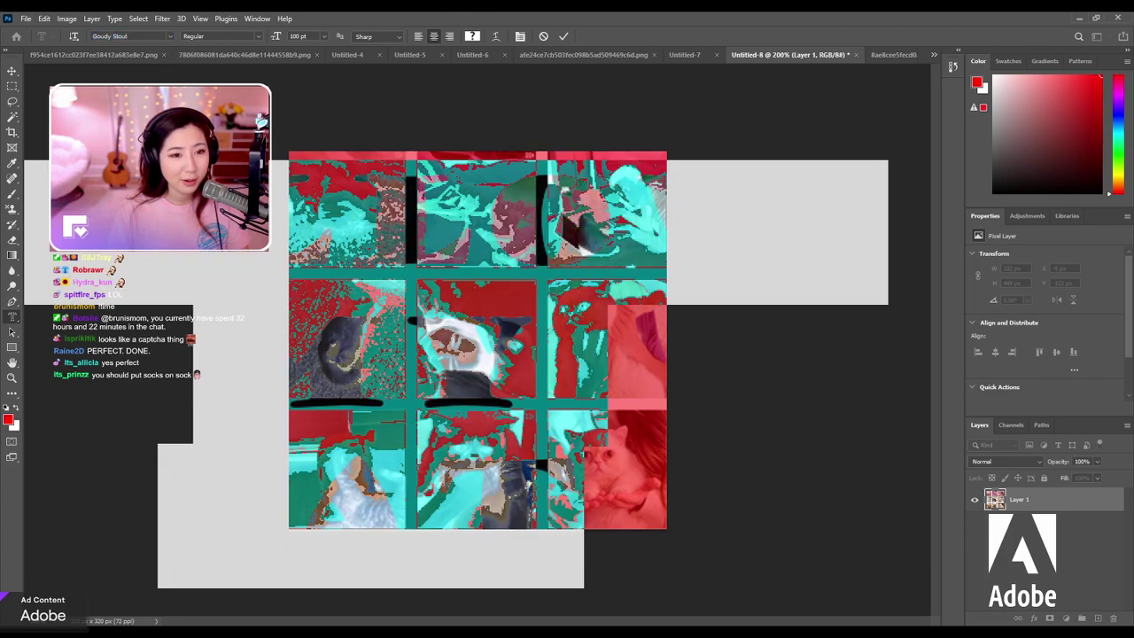
key(Tab)
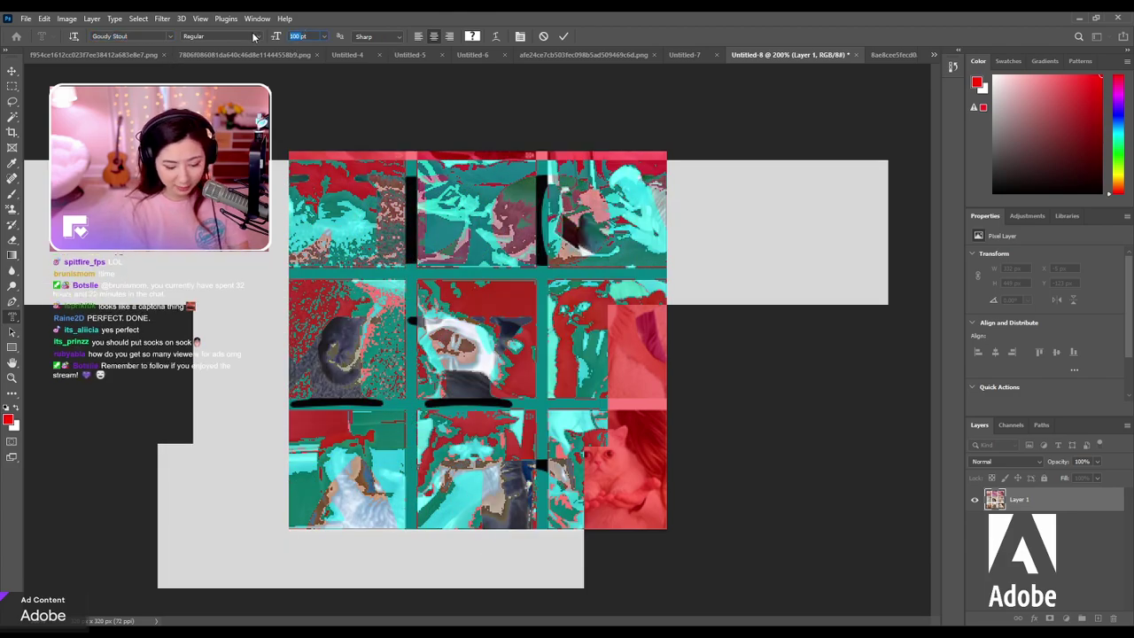
key(Return)
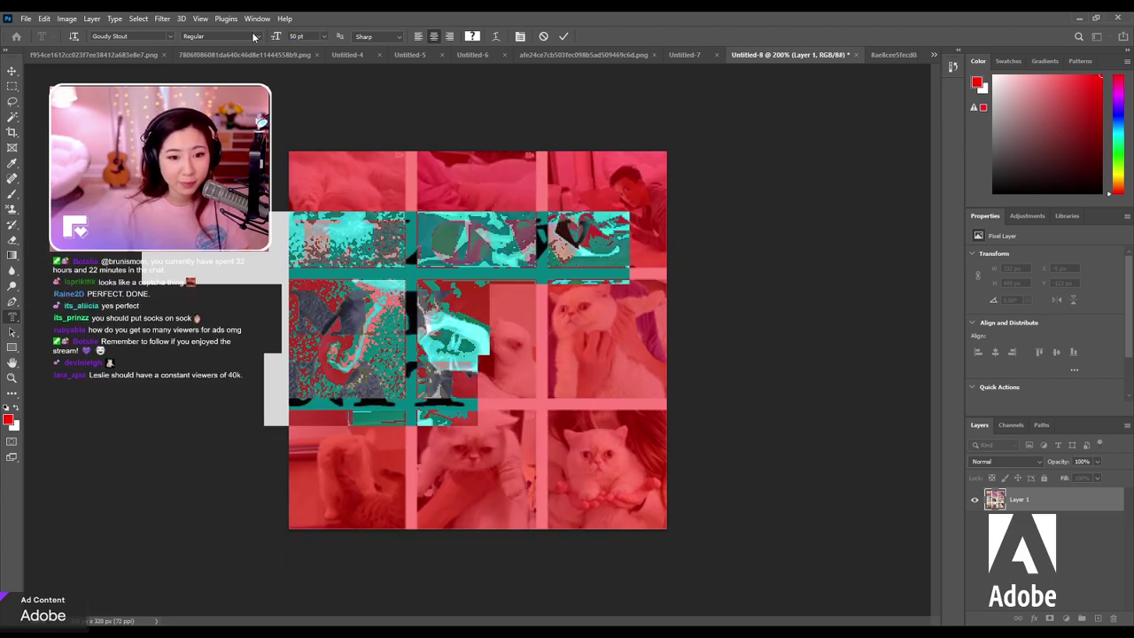
drag(369, 450, 474, 465)
Switch the lettering to Berlin Sans FB Demi Bold and position it, joining CAT onto the MY line.
click(390, 179)
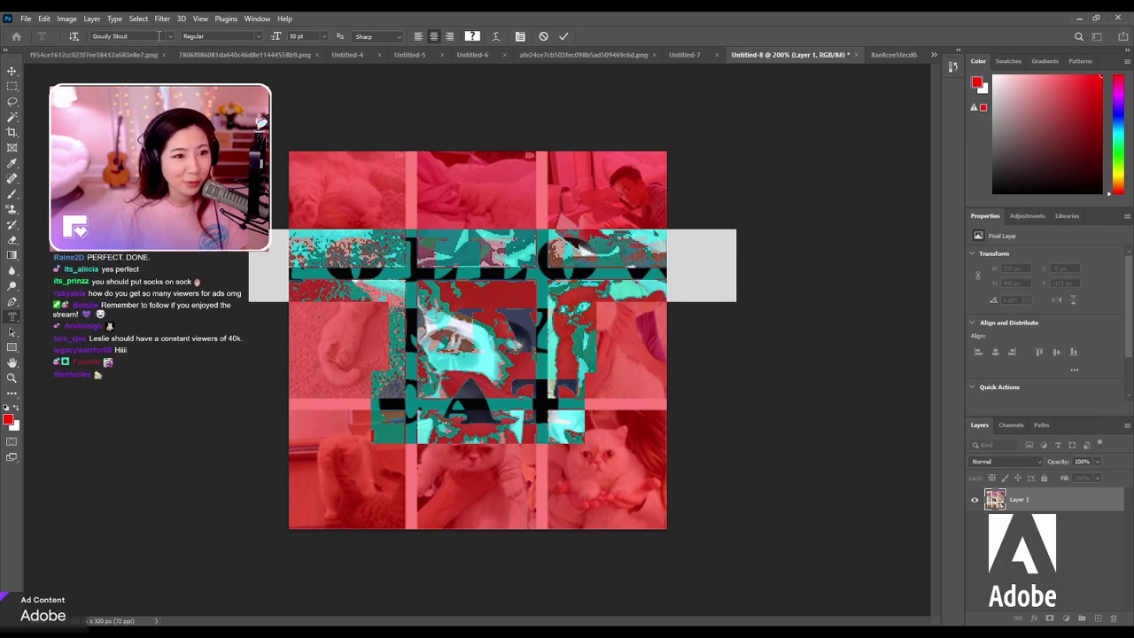
text(bern)
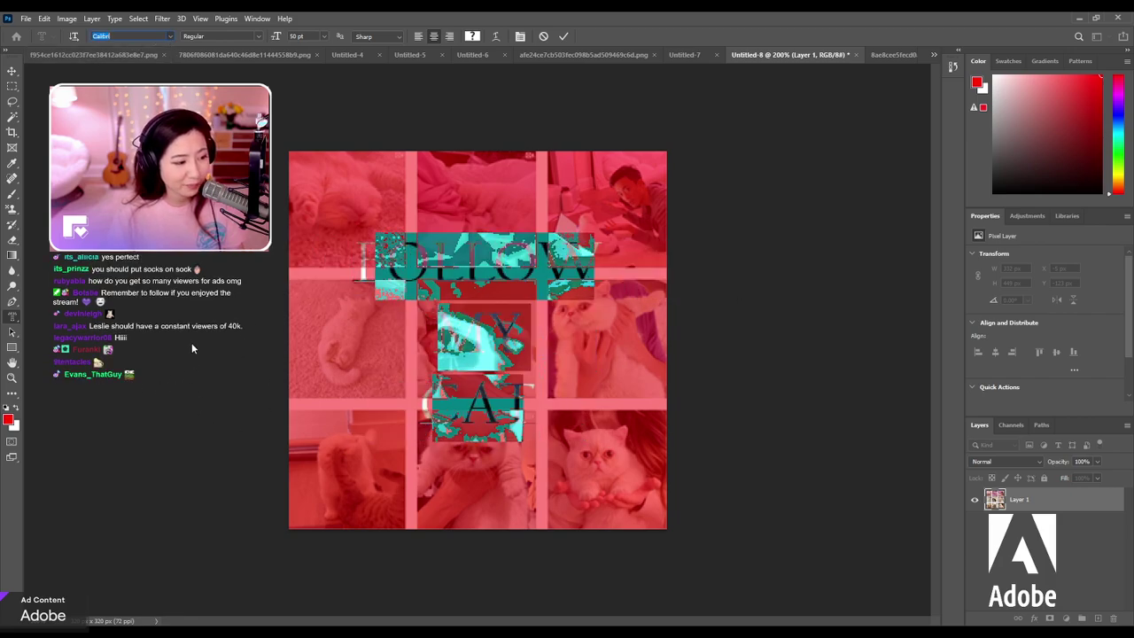
key(Down)
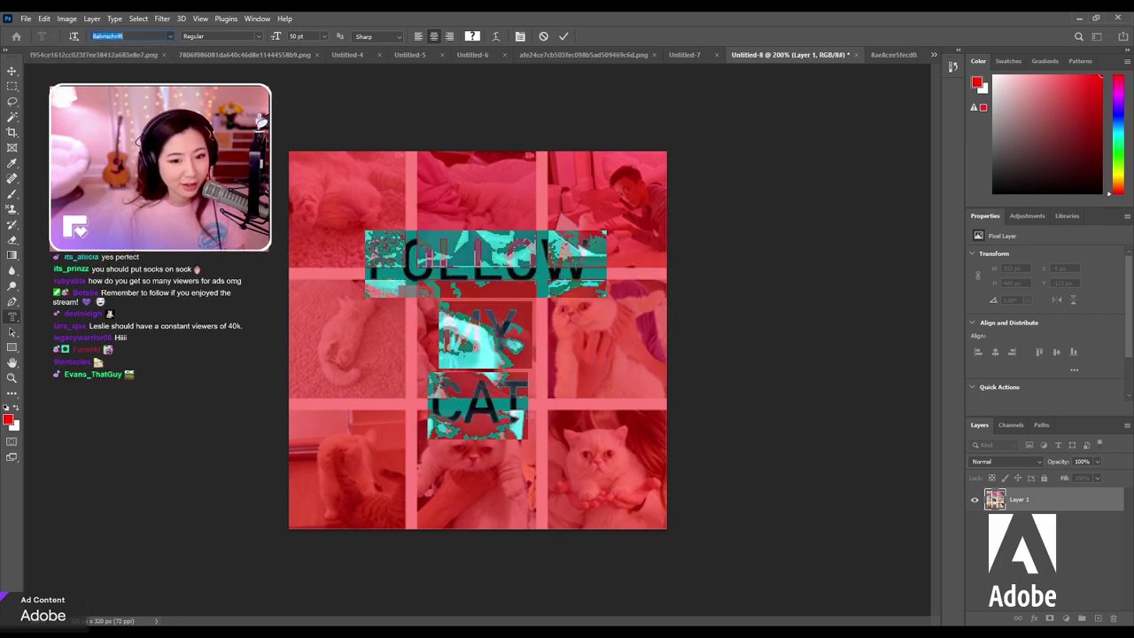
key(Up)
key(Up)
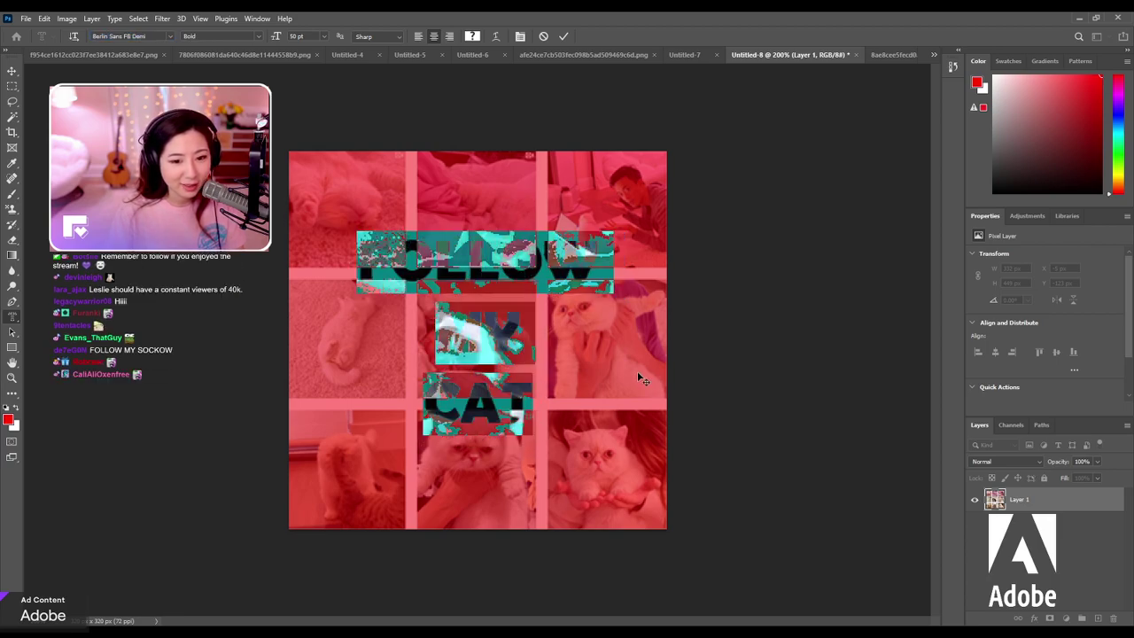
drag(496, 467, 501, 476)
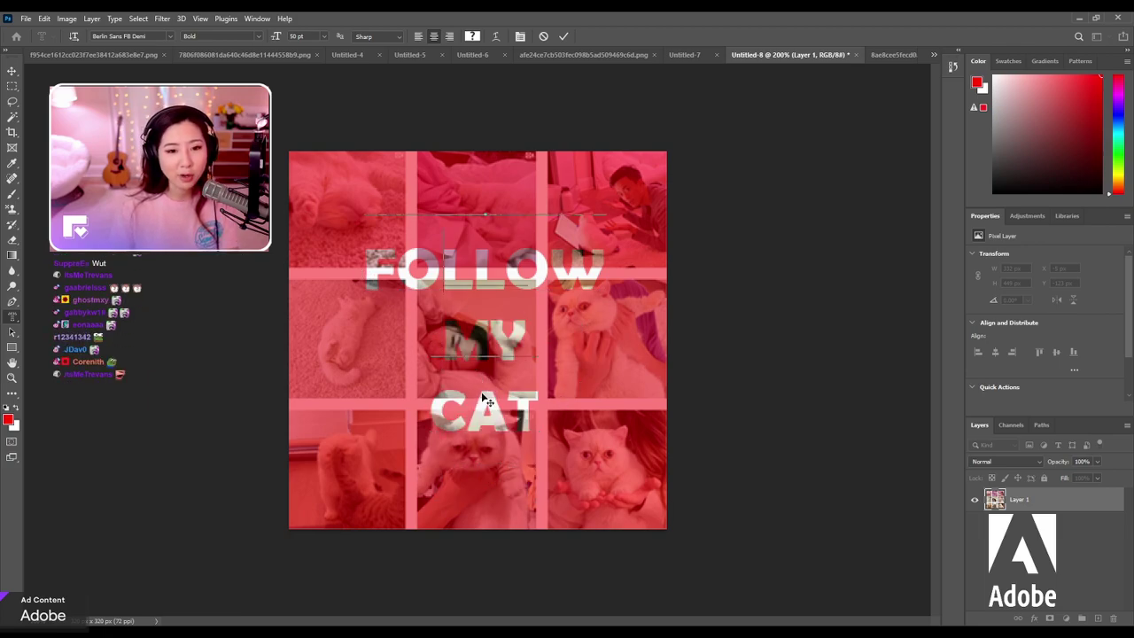
mouse_move(467, 365)
mouse_down()
mouse_move(468, 316)
mouse_move(468, 386)
mouse_up()
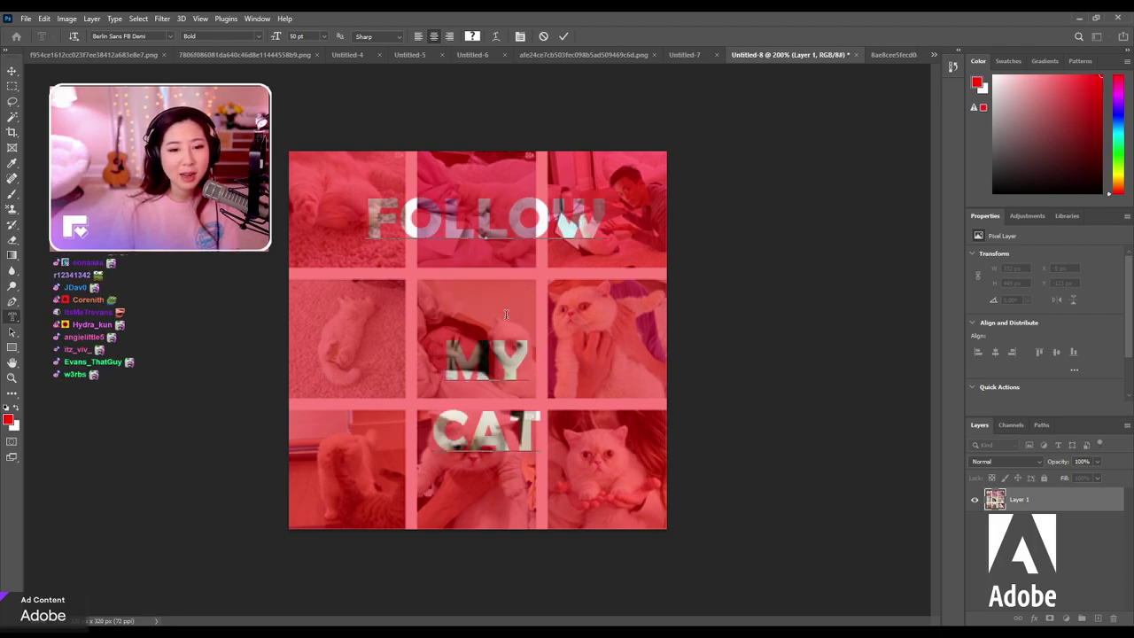
drag(483, 503, 484, 556)
key(BackSpace)
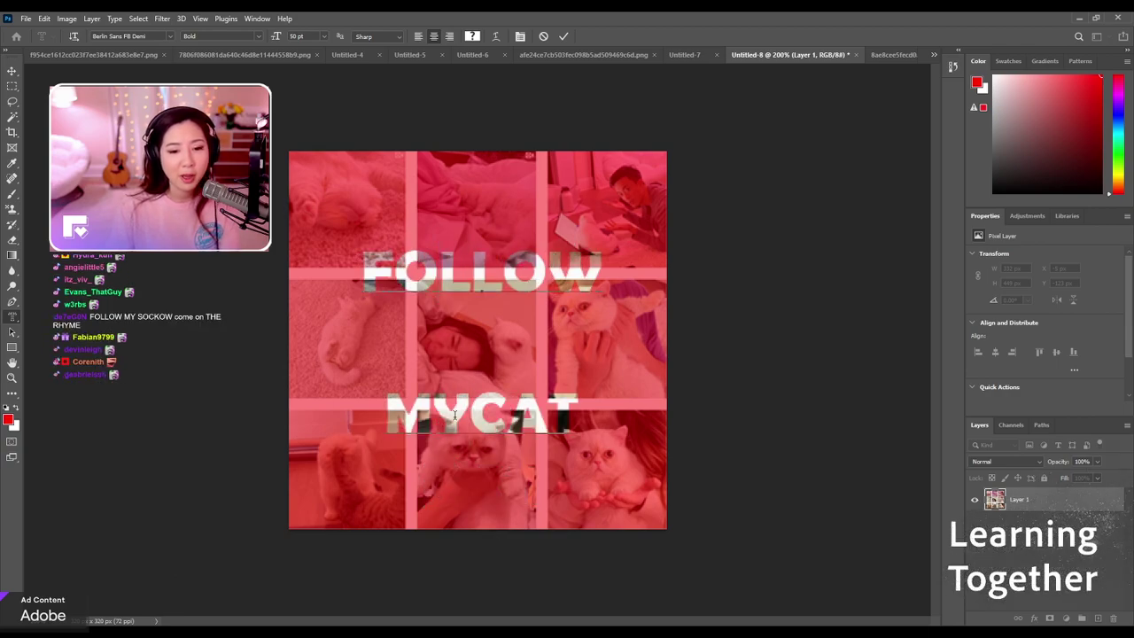
drag(501, 512, 503, 519)
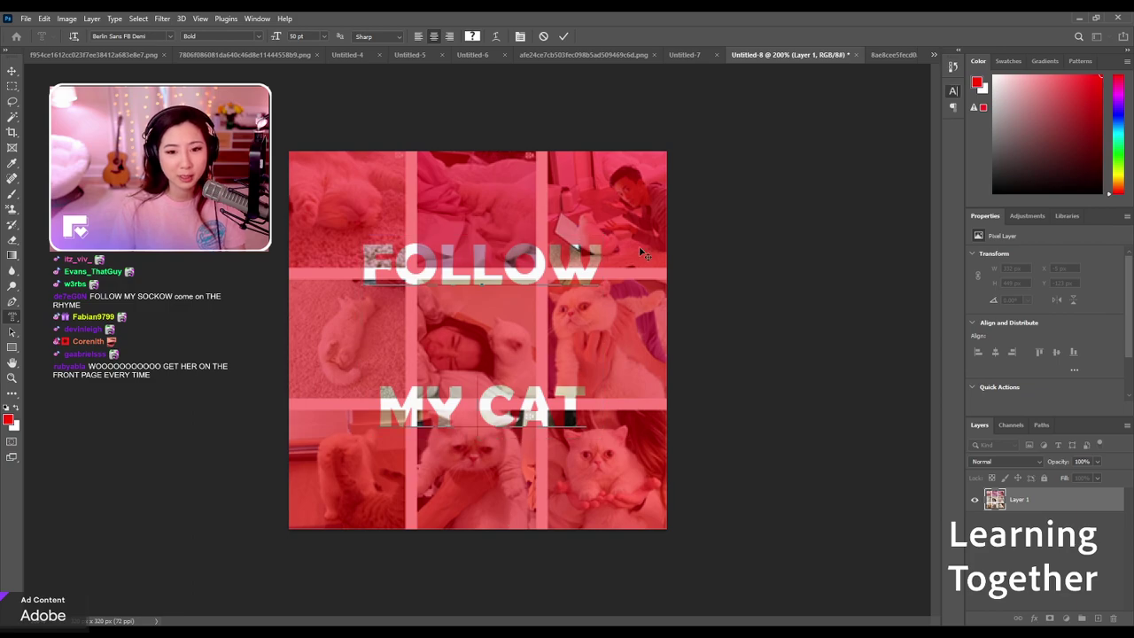
Commit the FOLLOW MY CAT mask as a selection and test red paint inside it, then undo.
click(12, 86)
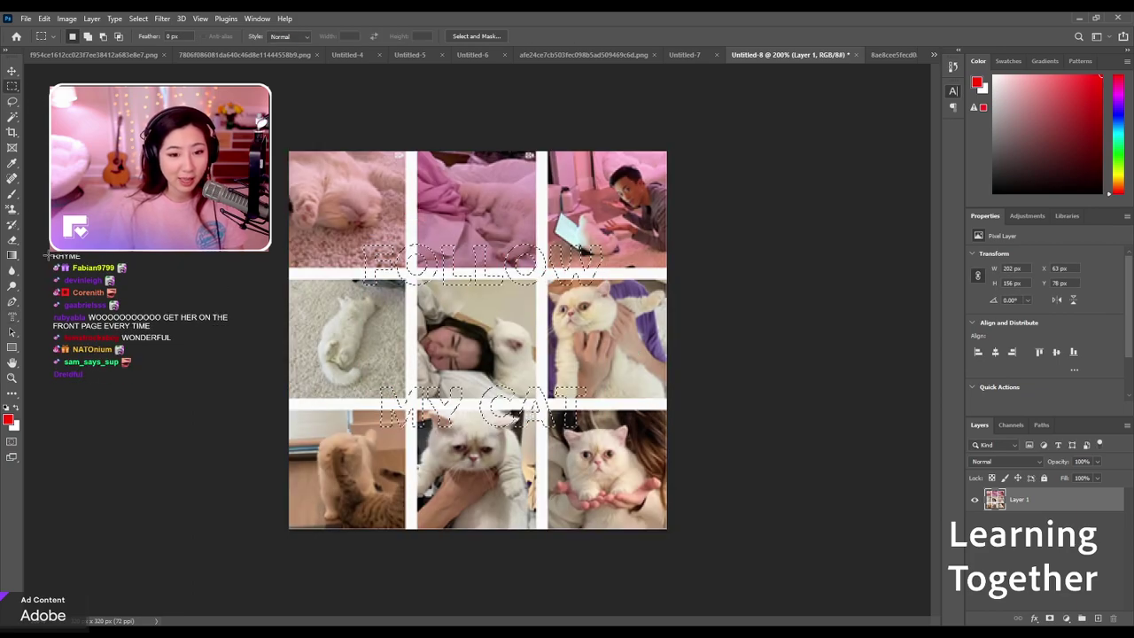
click(11, 193)
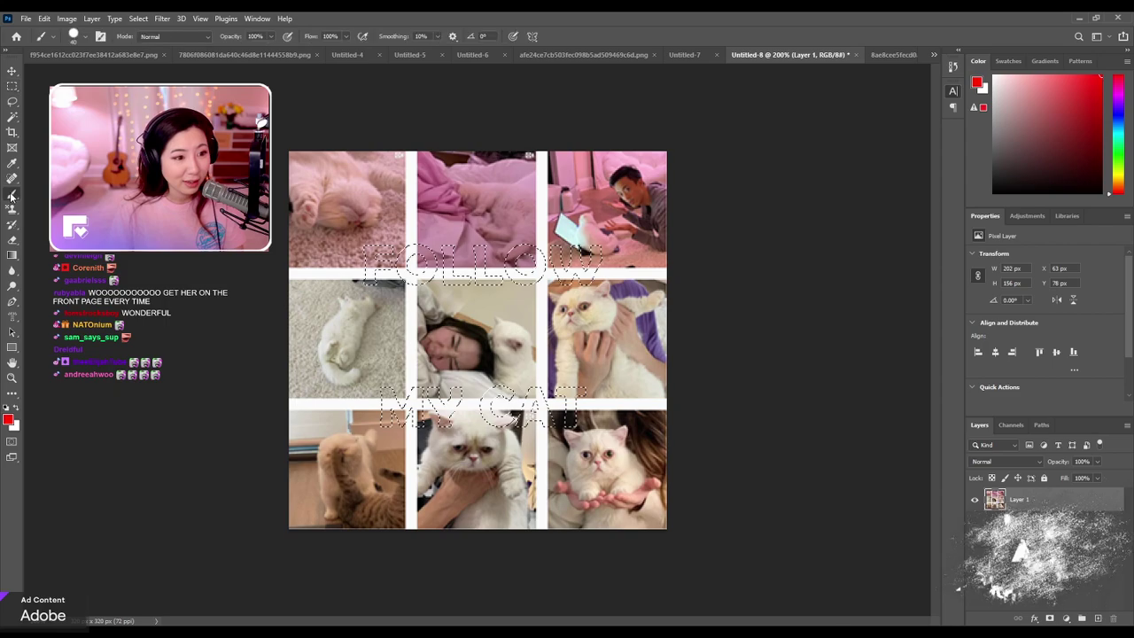
mouse_move(607, 323)
mouse_down()
mouse_move(286, 239)
mouse_move(339, 259)
mouse_move(355, 394)
mouse_up()
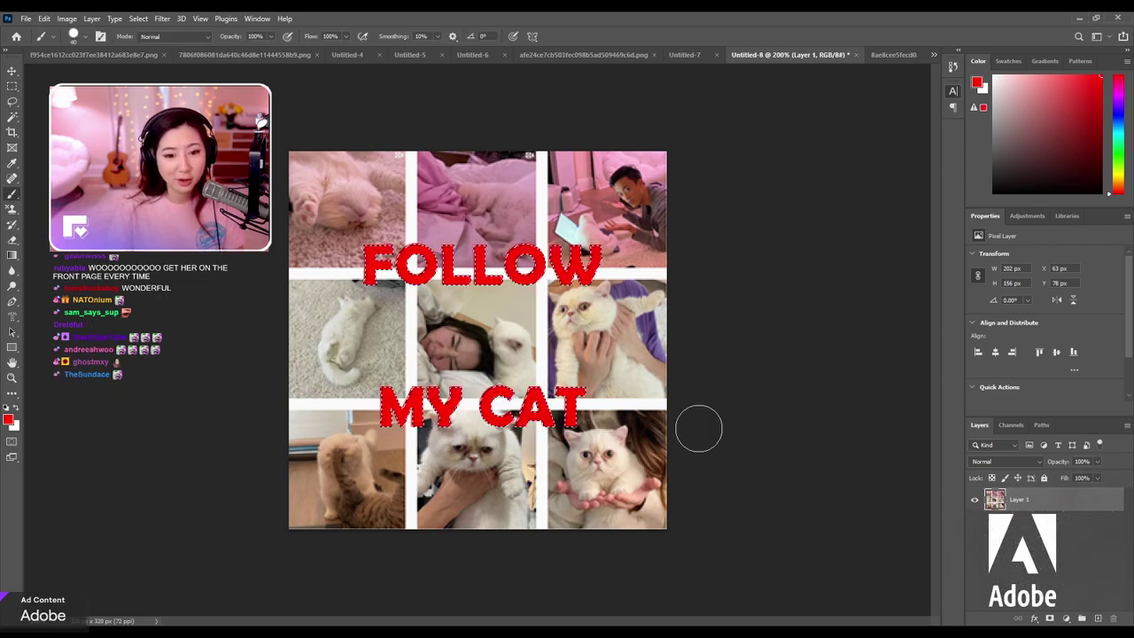
key(ctrl+z)
key(ctrl+z)
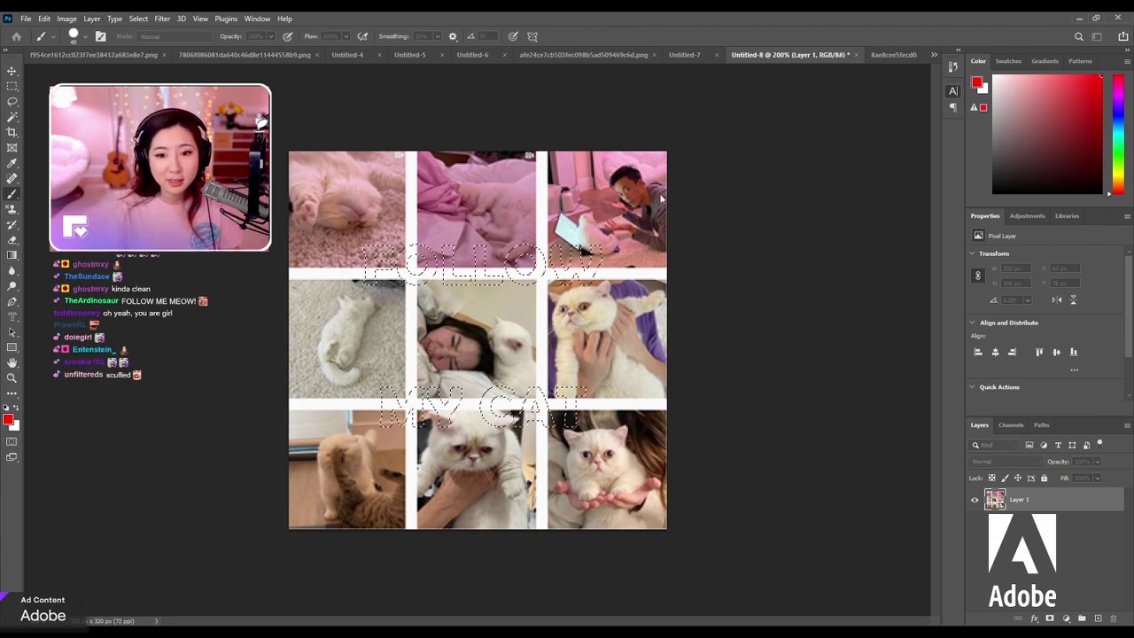
Fill the lettering with white on a new layer, then undo the FOLLOW MY CAT lettering.
key(ctrl+shift+alt+n)
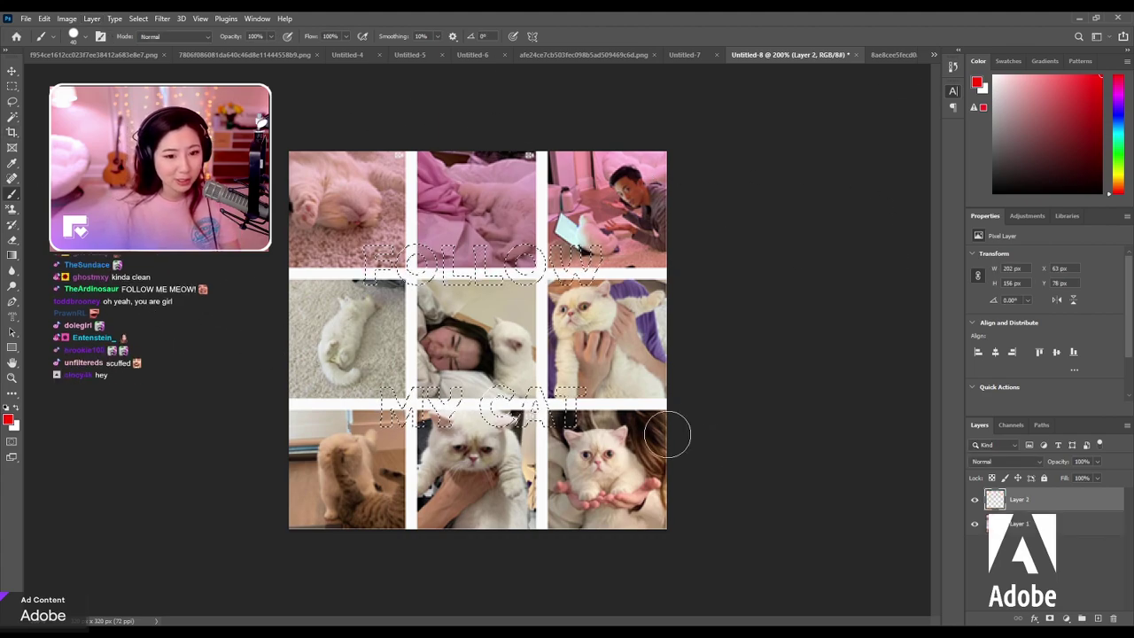
click(14, 409)
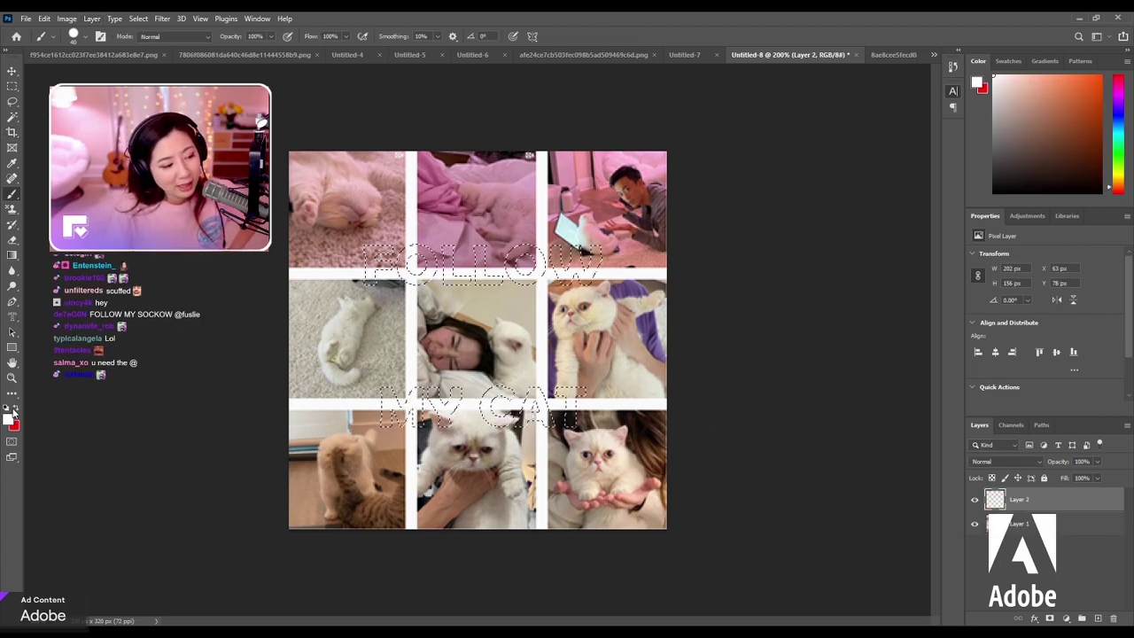
key(alt+BackSpace)
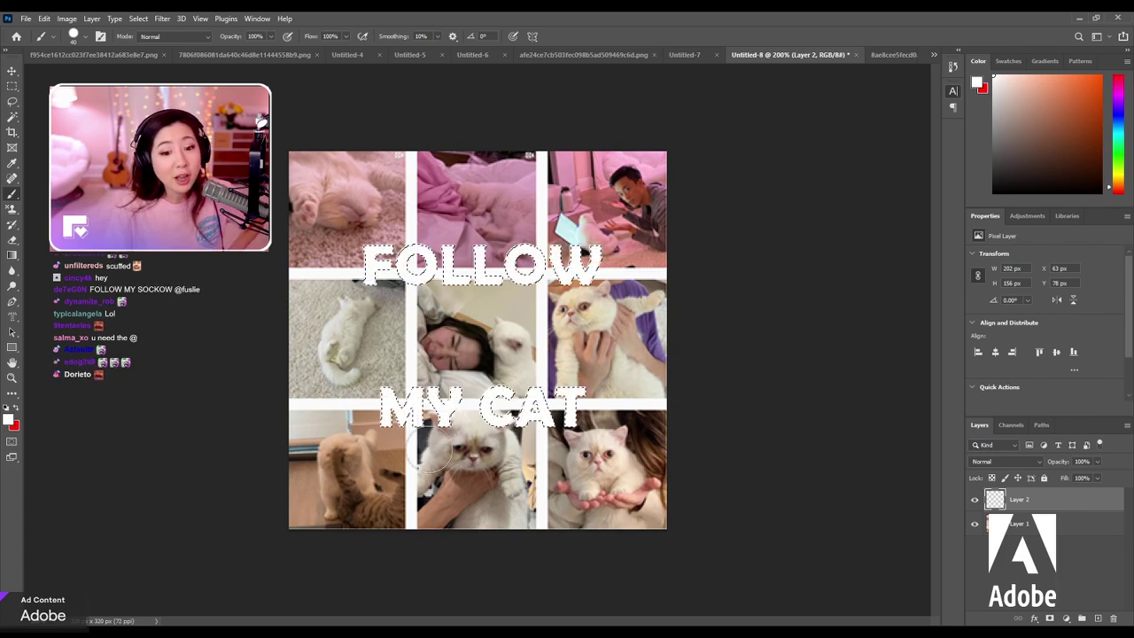
key(m)
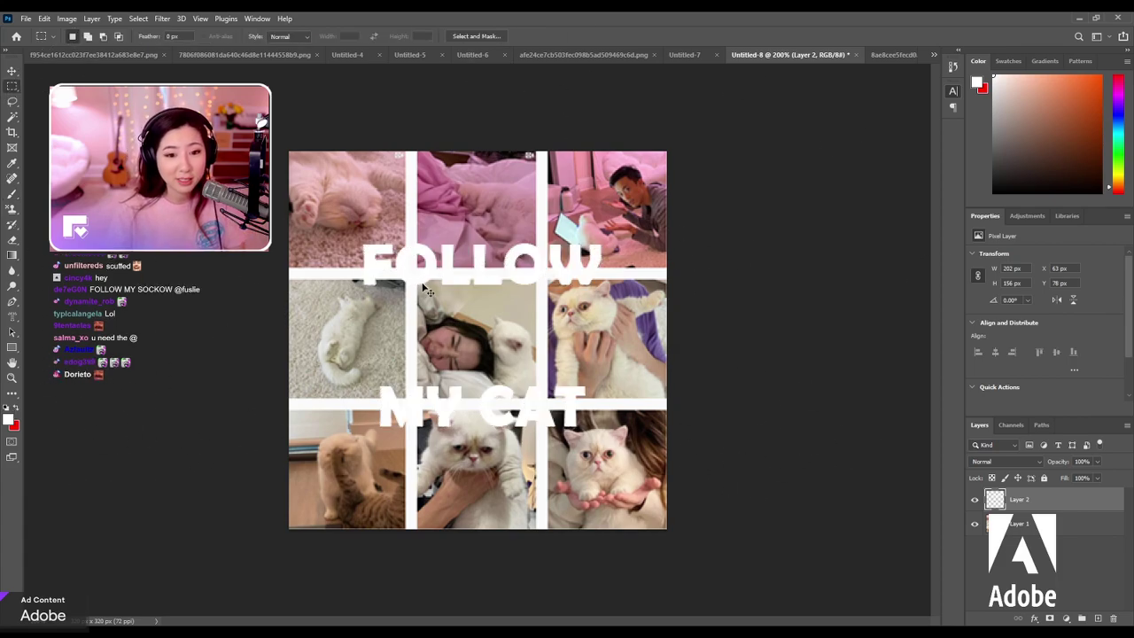
key(ctrl+z)
key(ctrl+z)
key(ctrl+z)
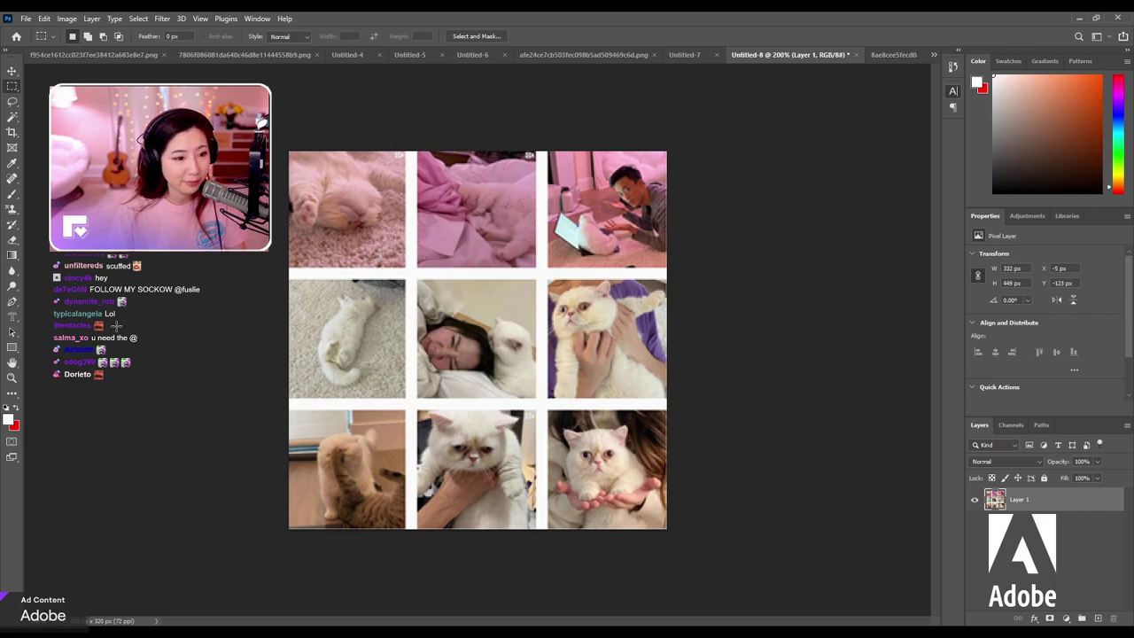
Start a placeholder text mask on the photo grid and discard it.
click(11, 326)
click(319, 266)
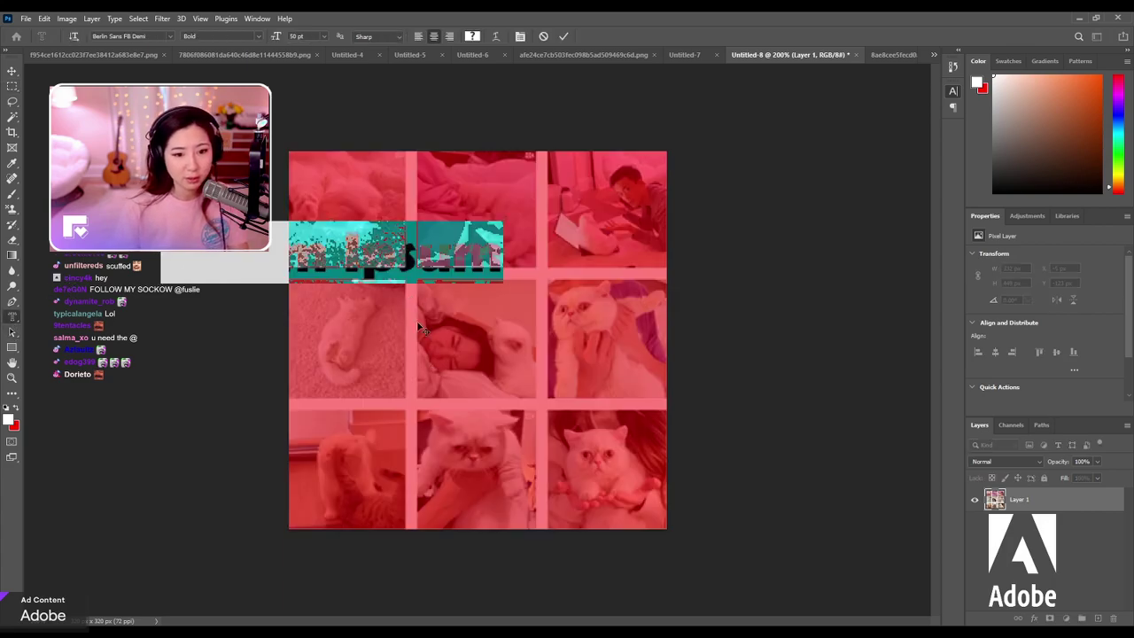
key(ctrl+Return)
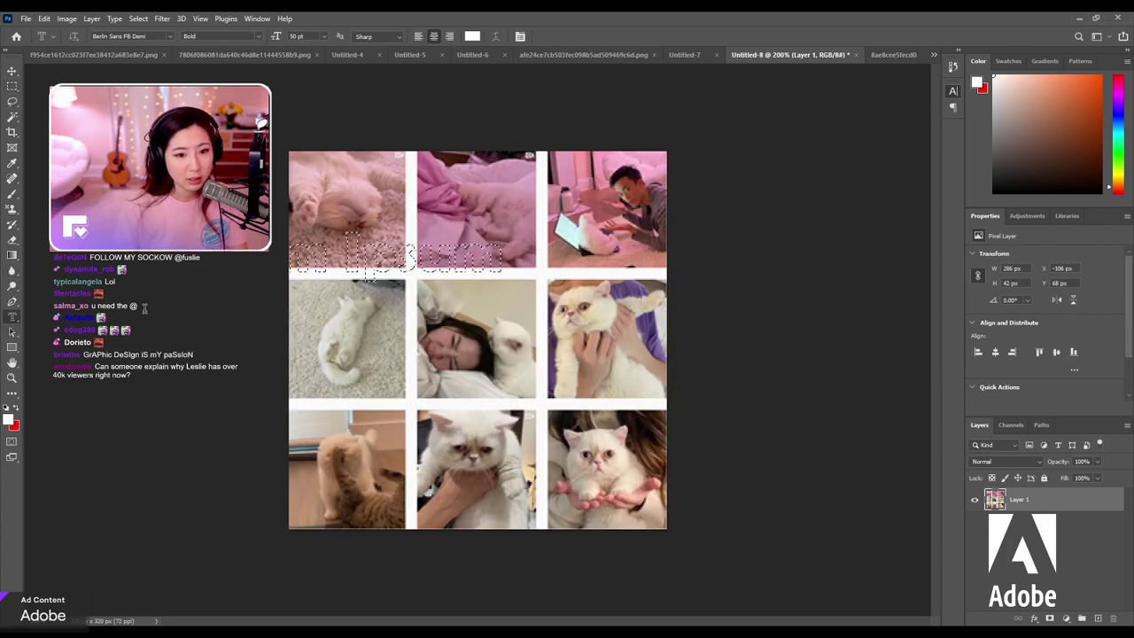
click(144, 308)
key(Escape)
key(m)
Type FOLLOW and SOCKO on separate lines as a type mask and shift it right and down.
click(12, 317)
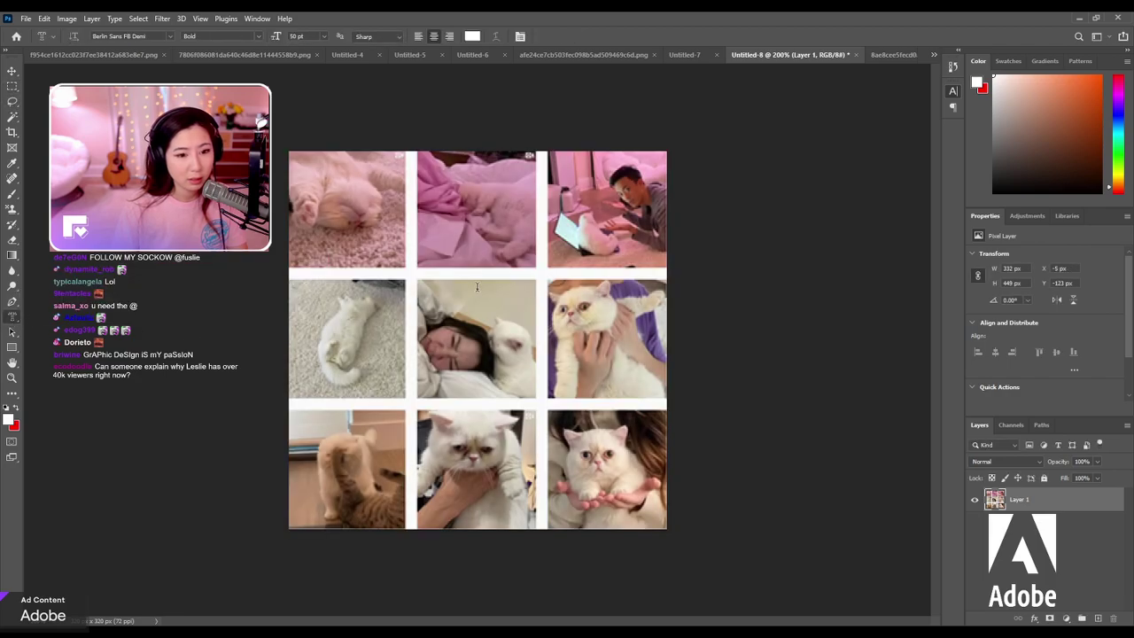
click(429, 278)
text(FOL)
text(LO)
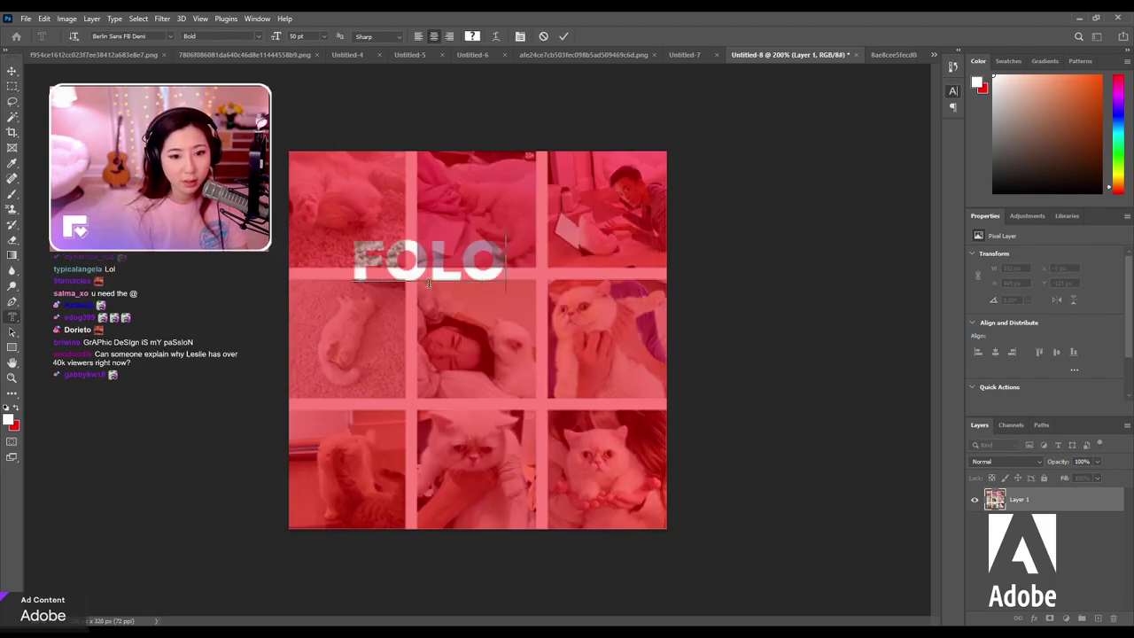
text(W SOCKO)
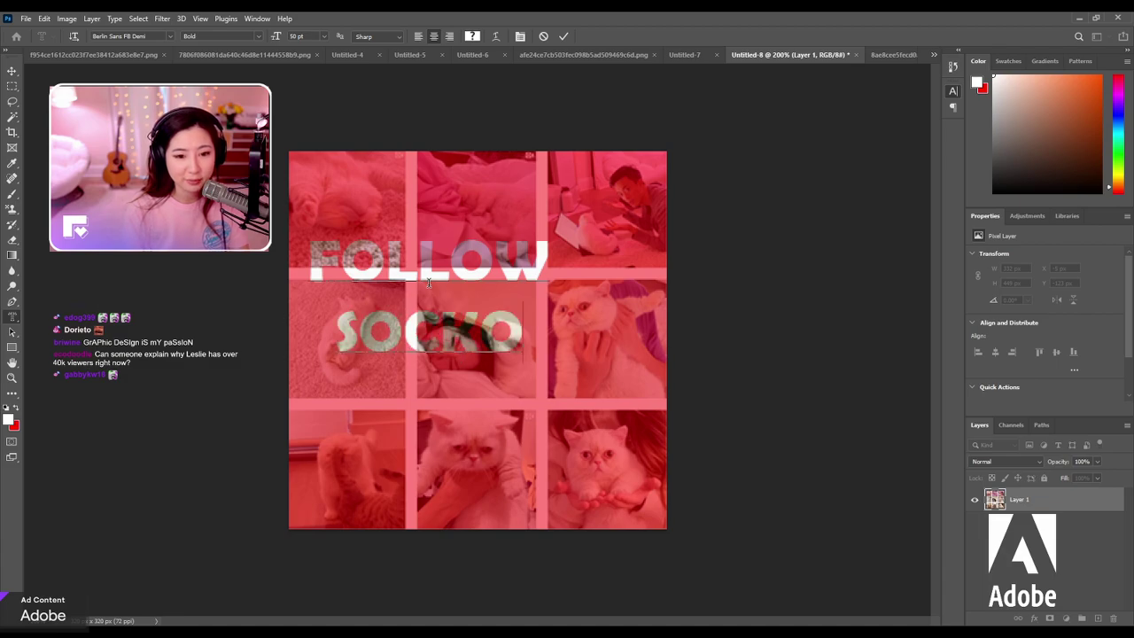
key(Return)
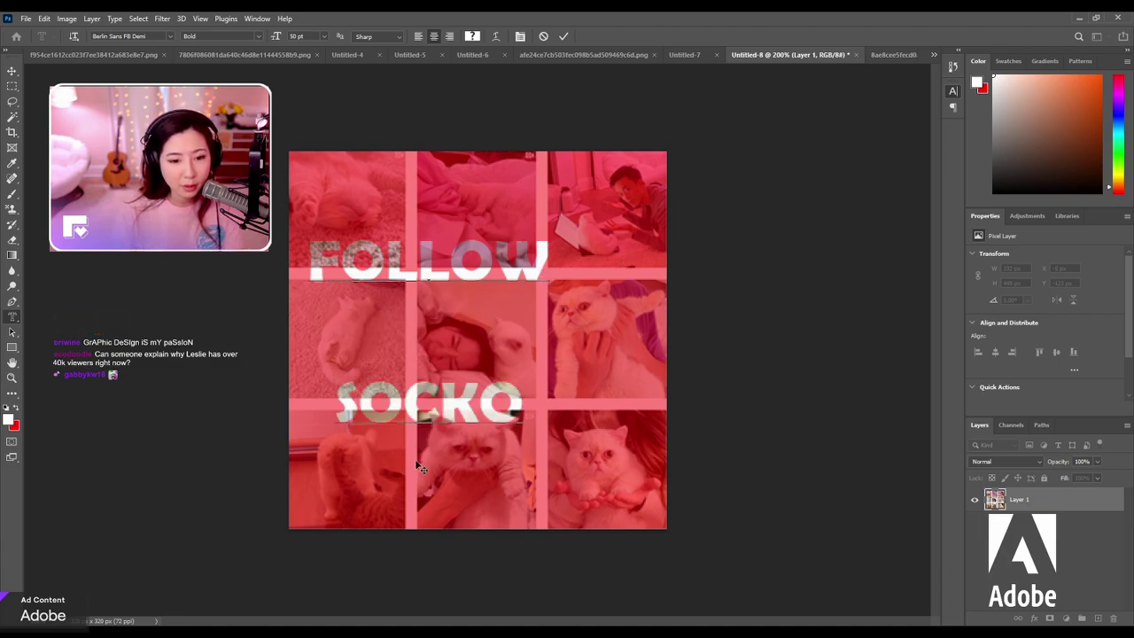
drag(416, 463, 469, 471)
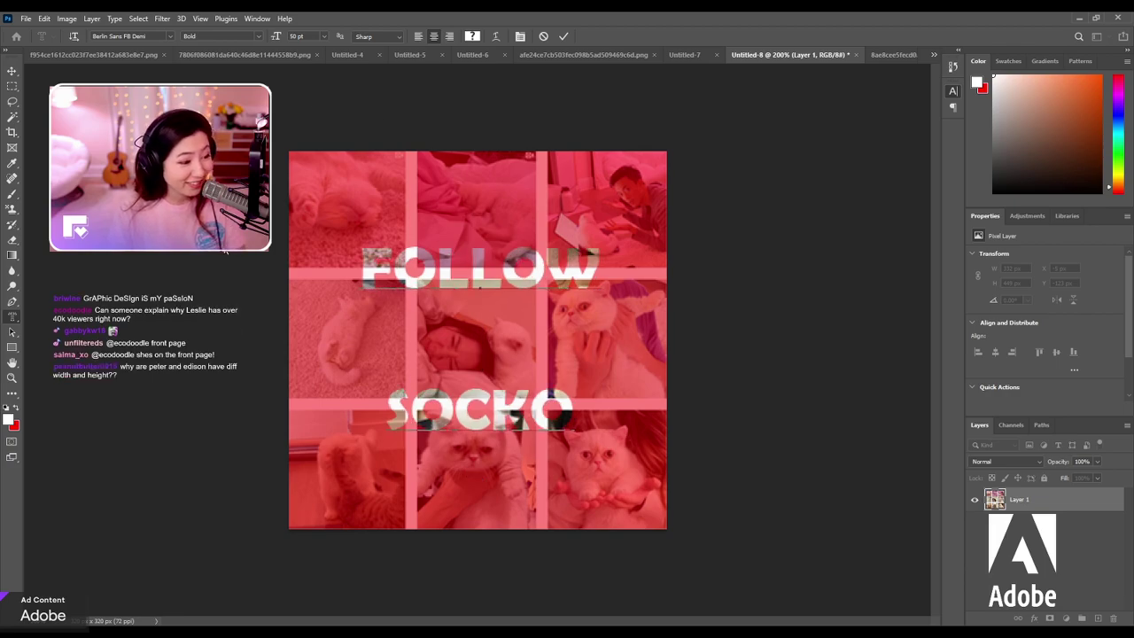
Paint FOLLOW and SOCKO white inside the letter-shaped selection.
click(13, 87)
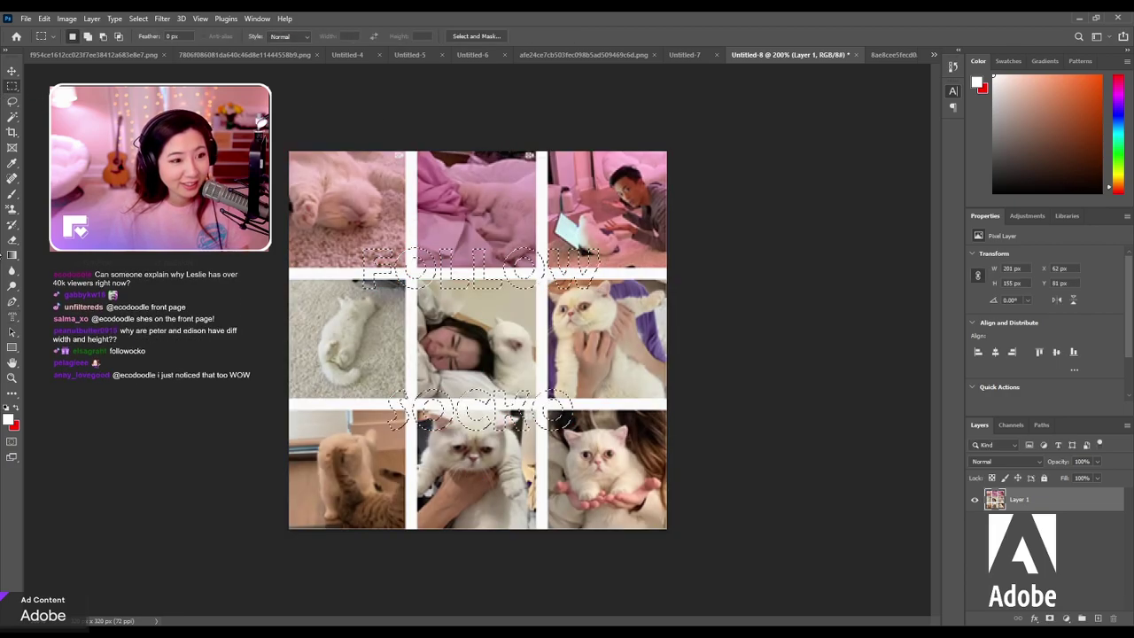
click(13, 193)
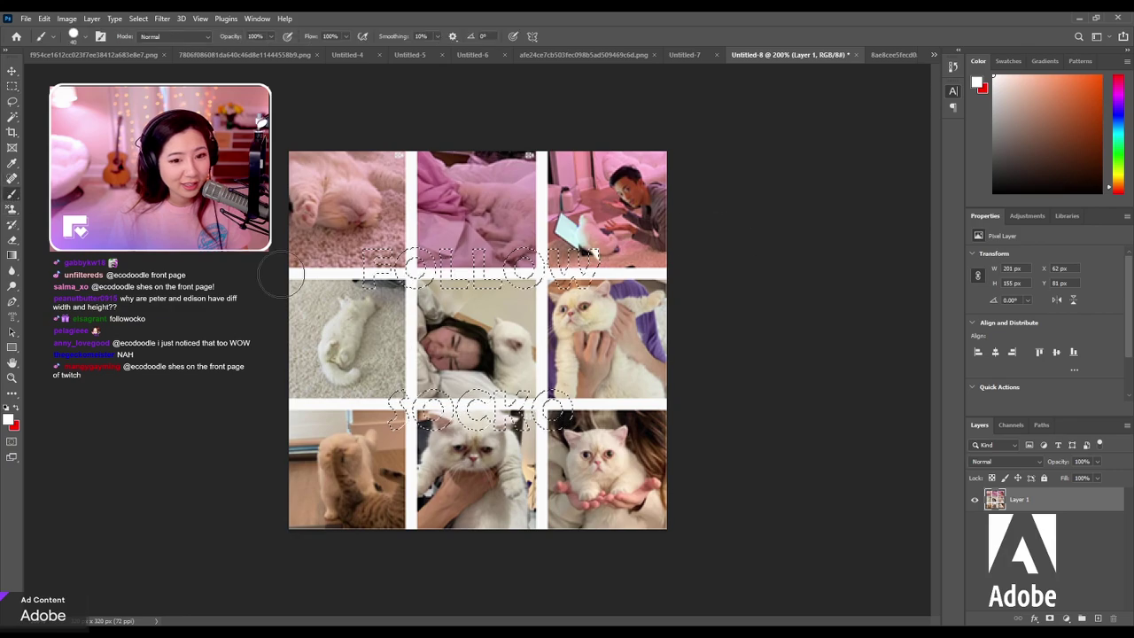
drag(365, 266, 595, 268)
drag(392, 409, 509, 409)
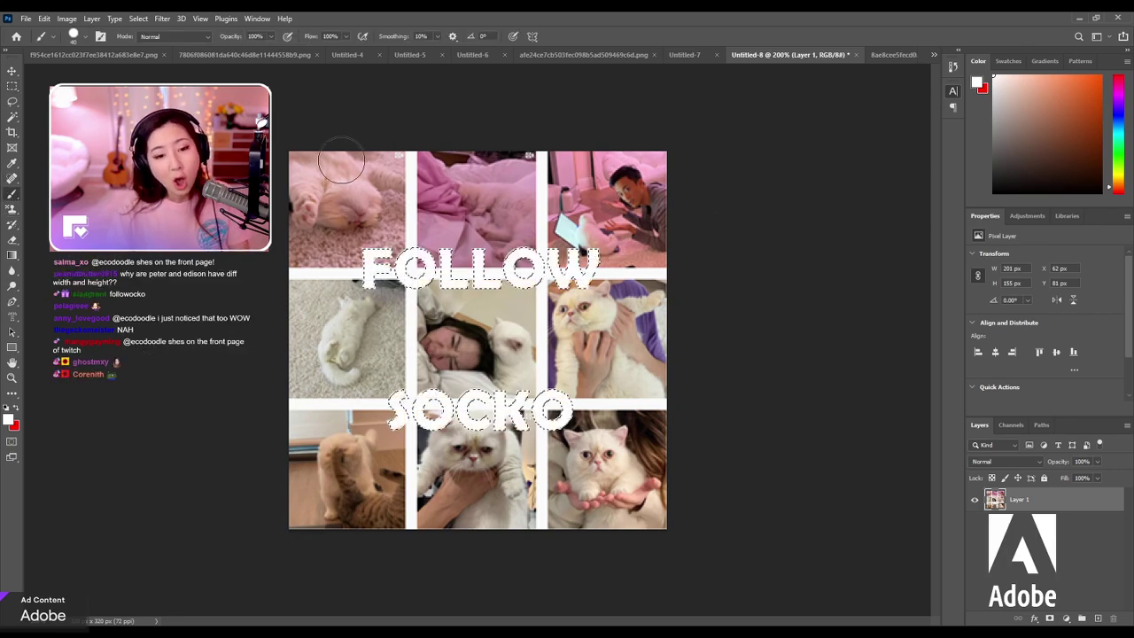
key(ctrl+z)
key(ctrl+z)
key(ctrl+d)
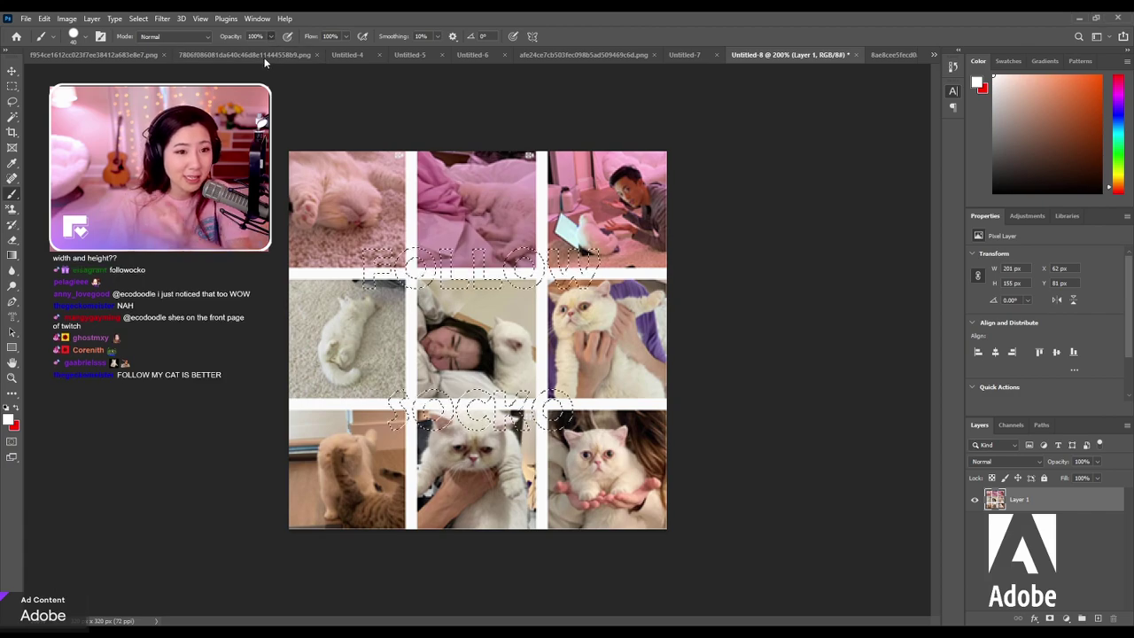
key(ctrl+shift+z)
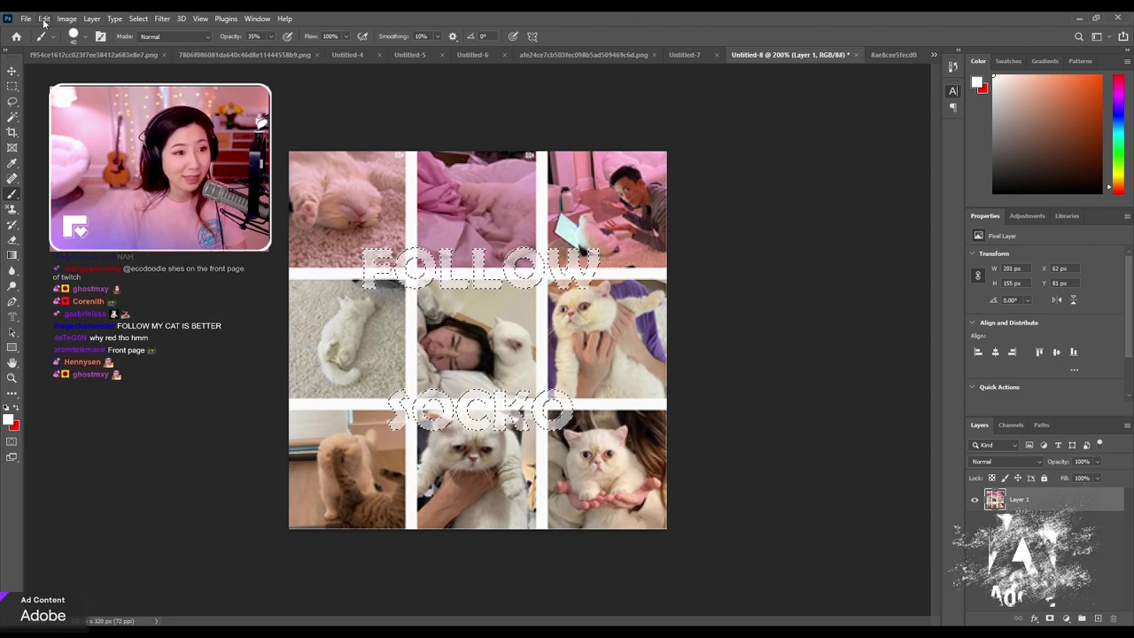
Sample black and brush outlines around the white letters.
key(i)
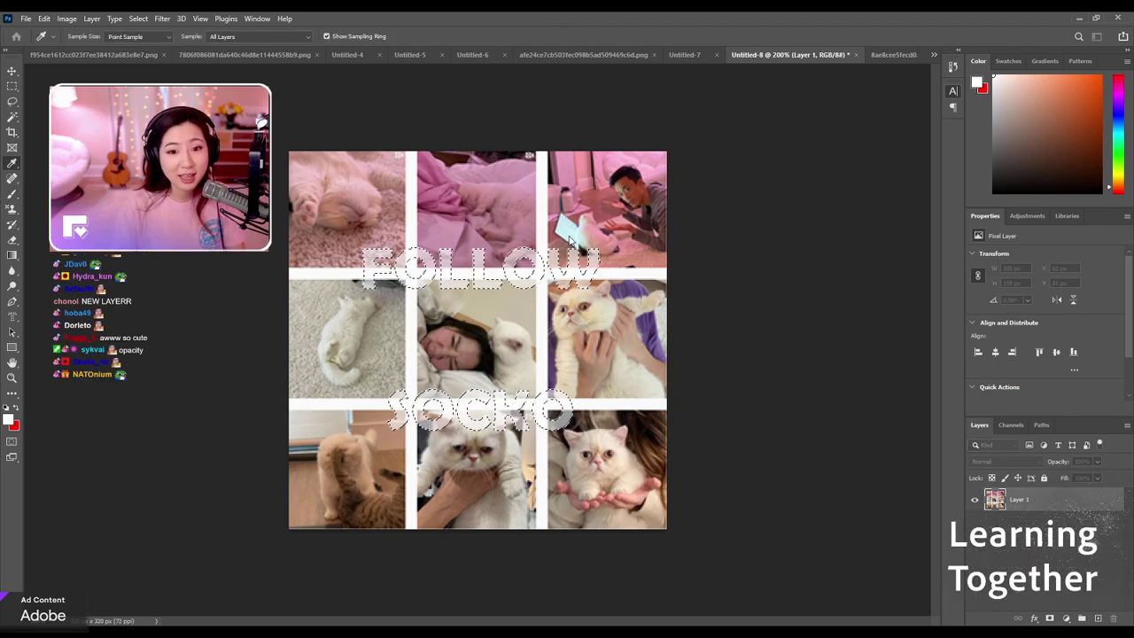
drag(1024, 166, 993, 193)
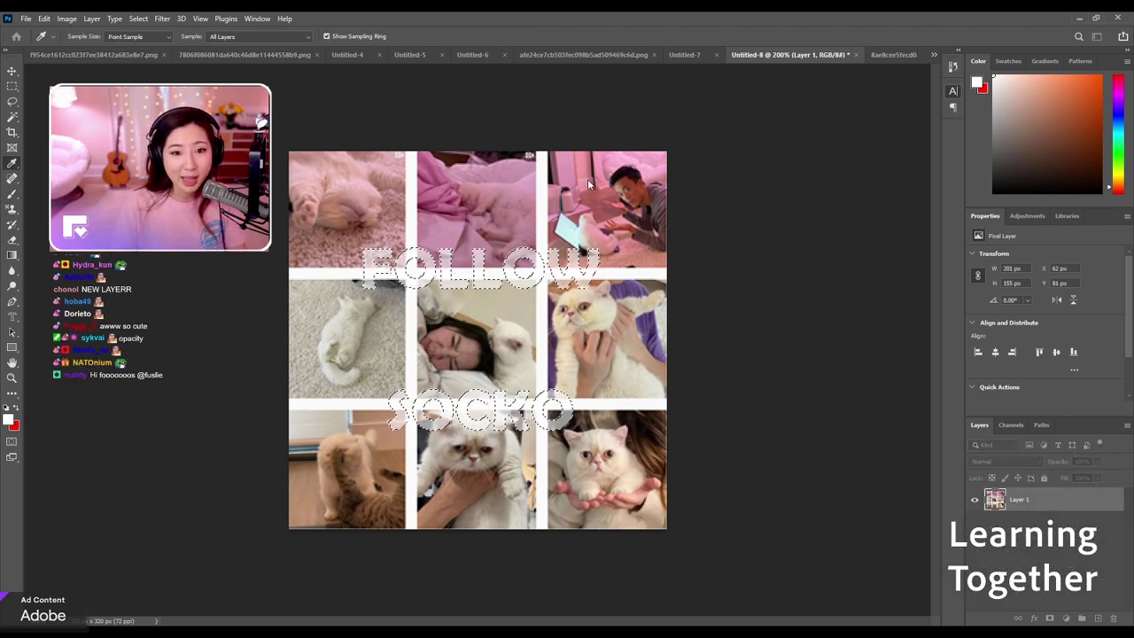
key(b)
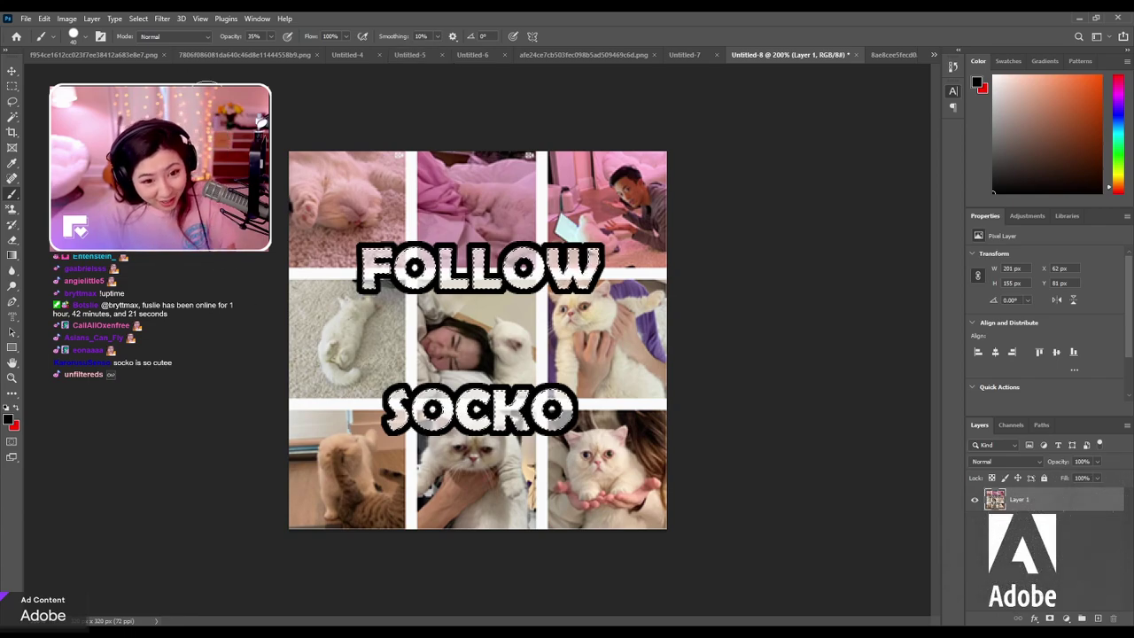
key(Delete)
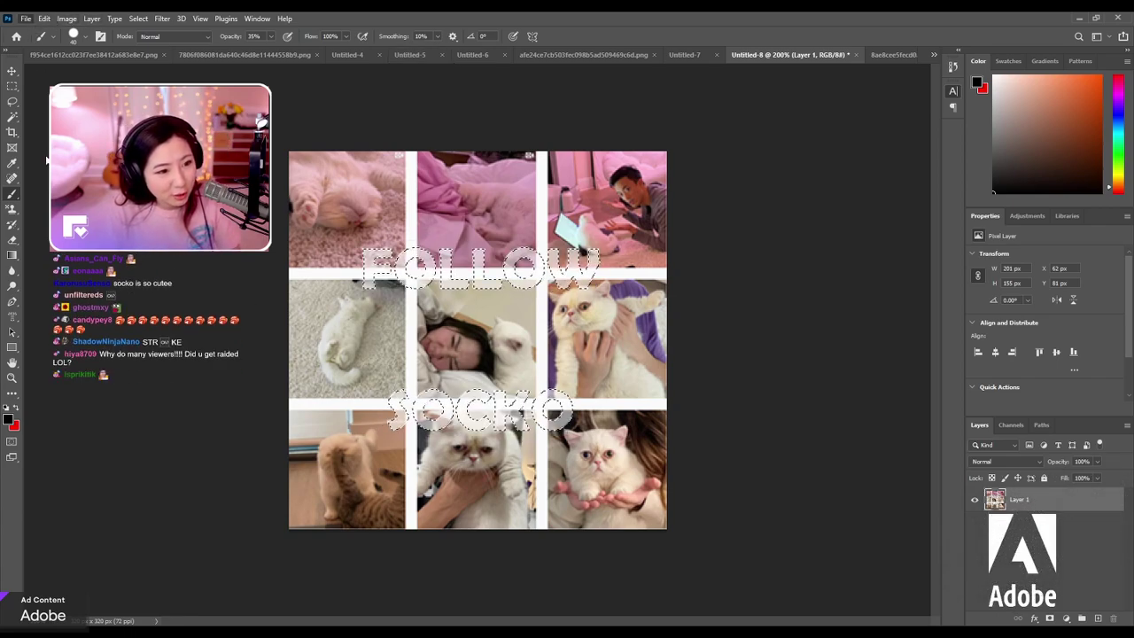
key(i)
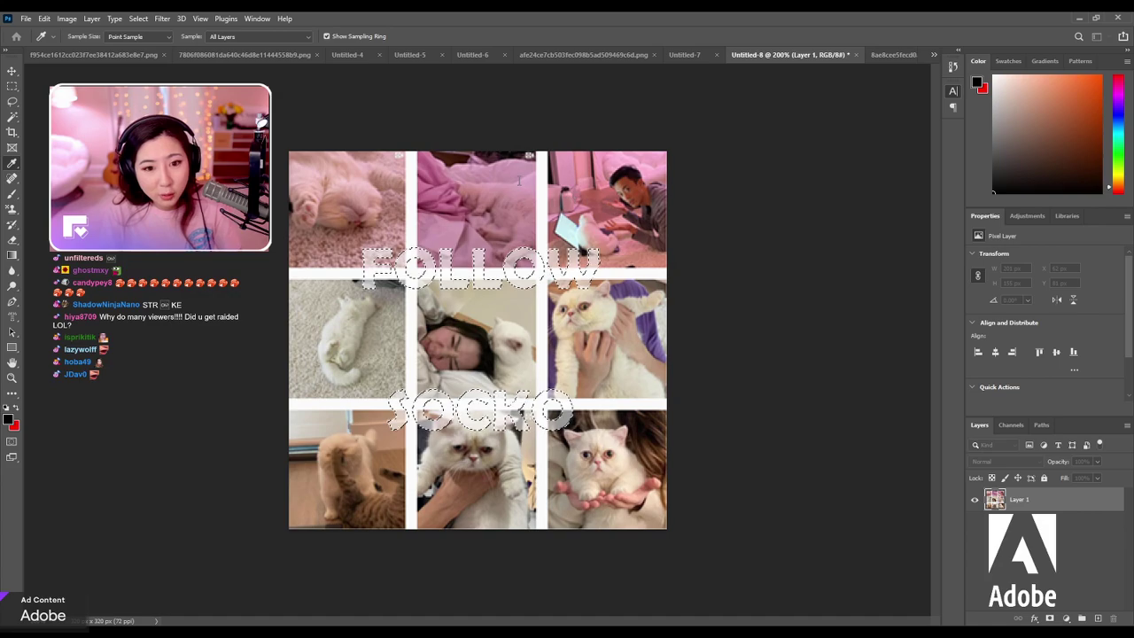
key(ctrl+z)
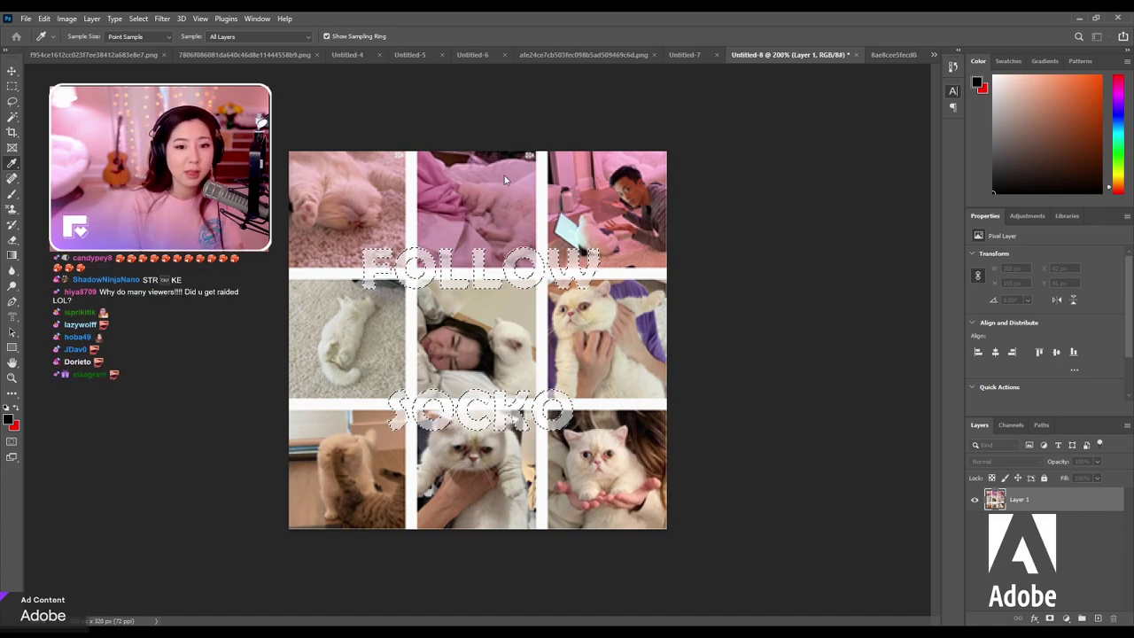
key(b)
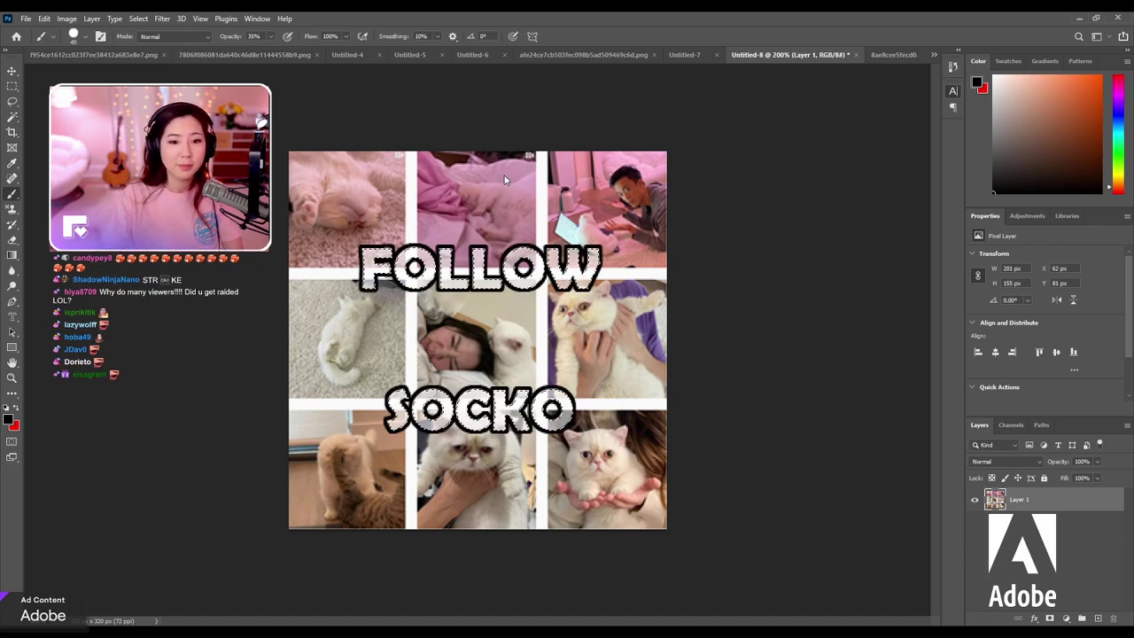
Copy the lettering onto a new Layer 2 and fill its outlines with black.
click(12, 86)
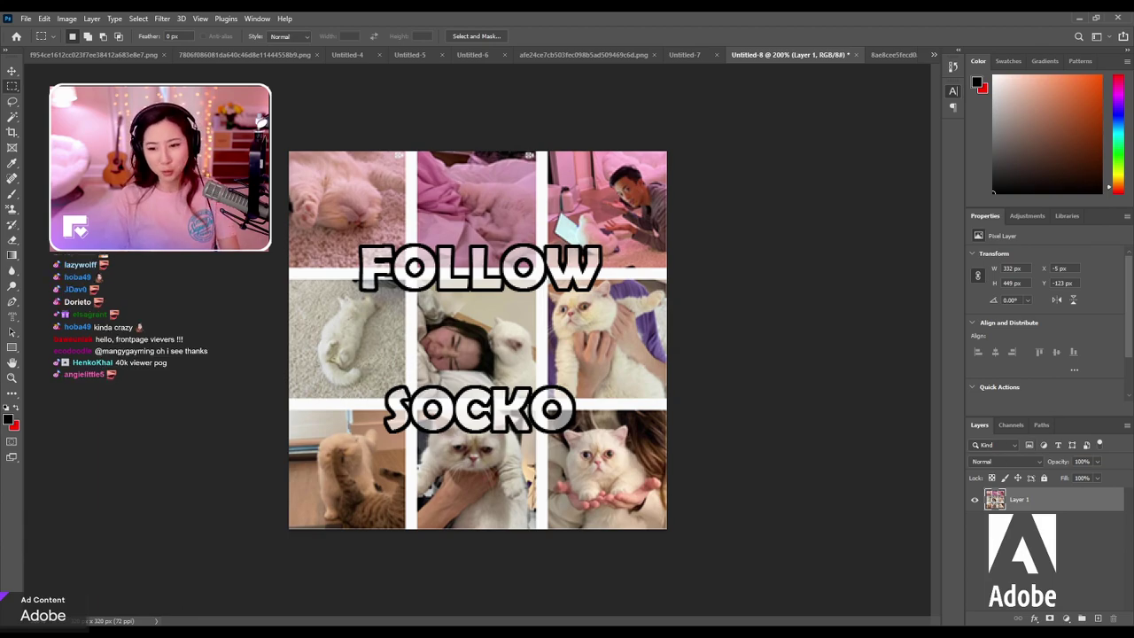
click(651, 333)
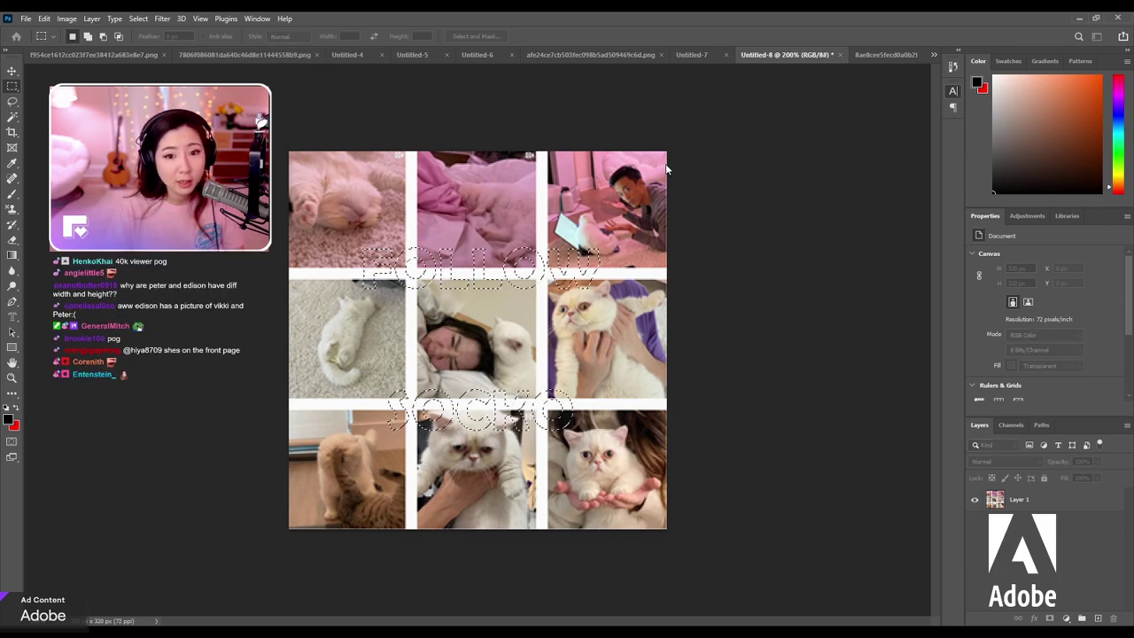
key(ctrl+j)
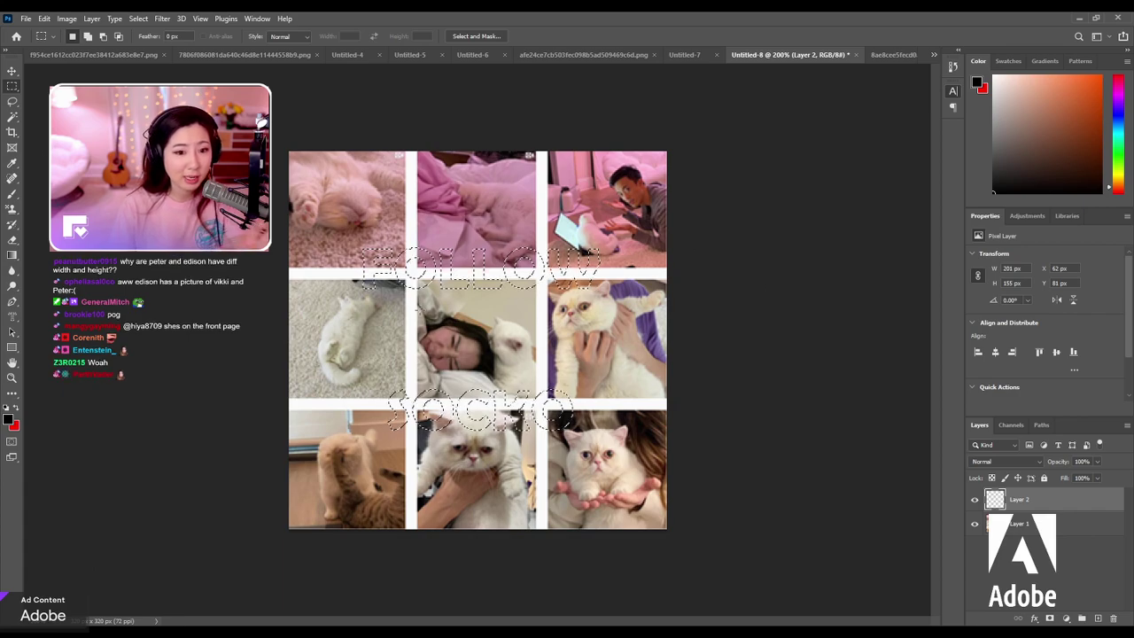
click(13, 193)
key(i)
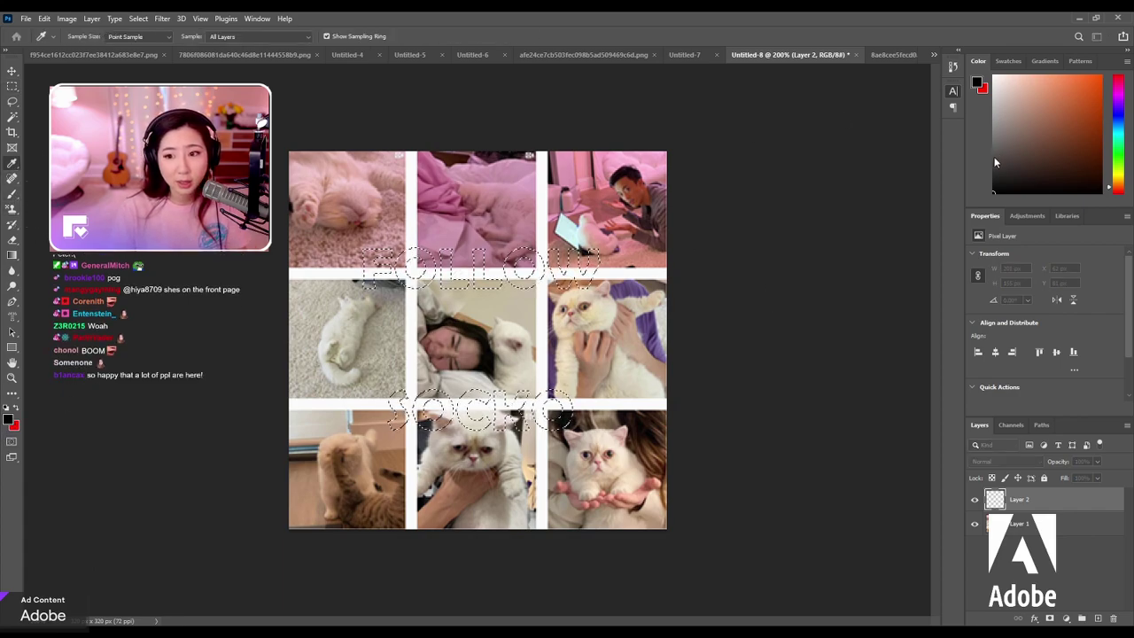
key(b)
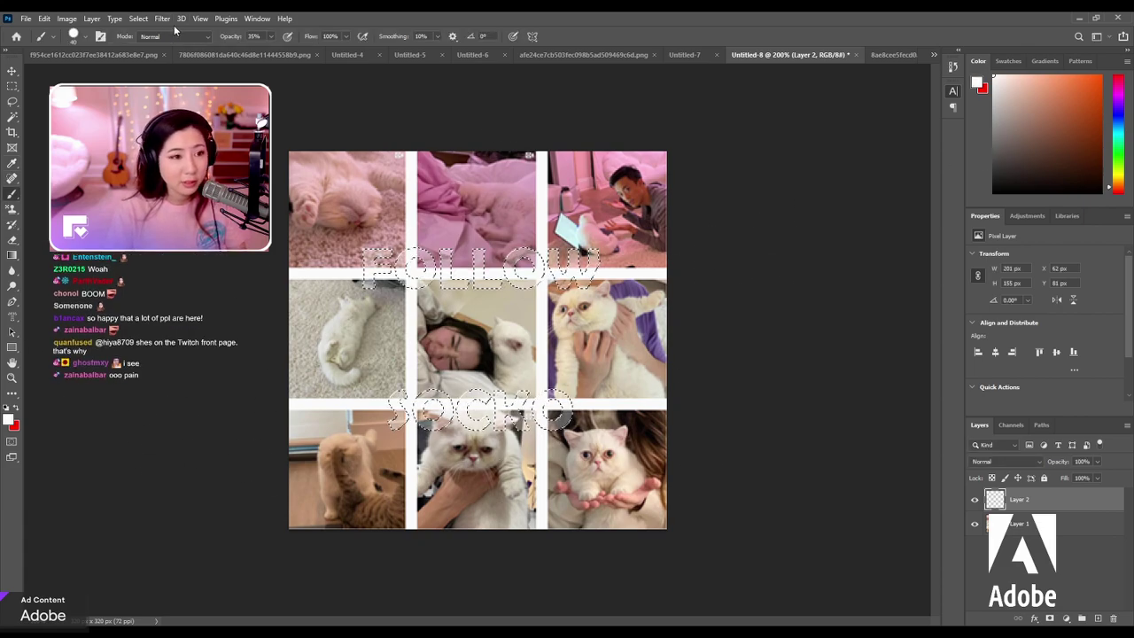
key(i)
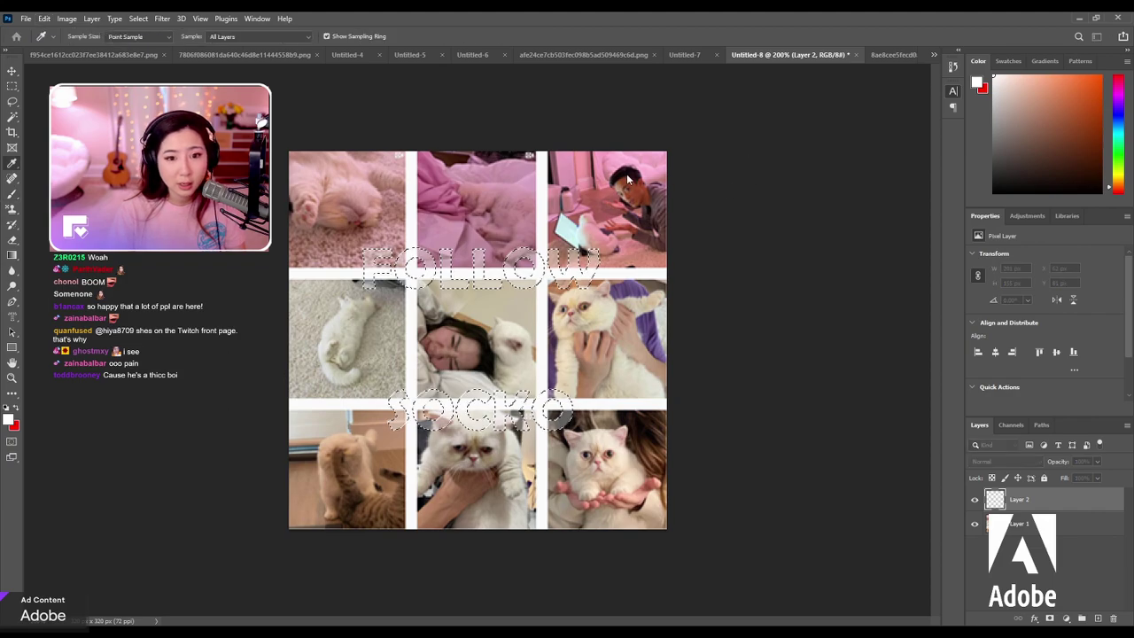
drag(1022, 163, 993, 192)
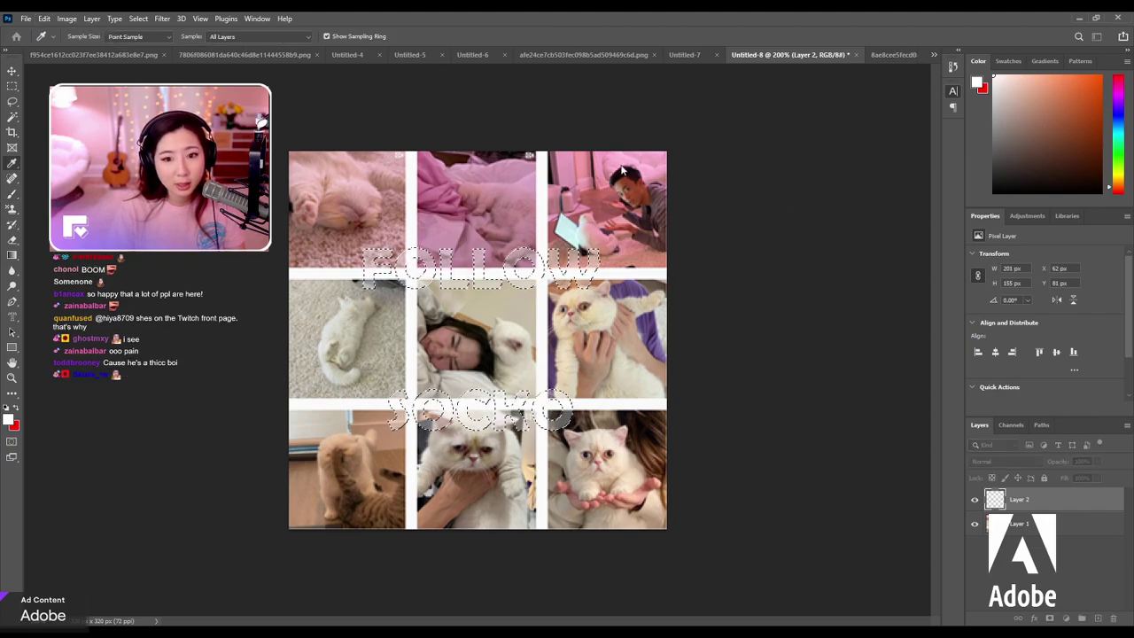
key(b)
key(alt+BackSpace)
Enlarge the word FOLLOW to about 136% and shift it slightly left.
key(m)
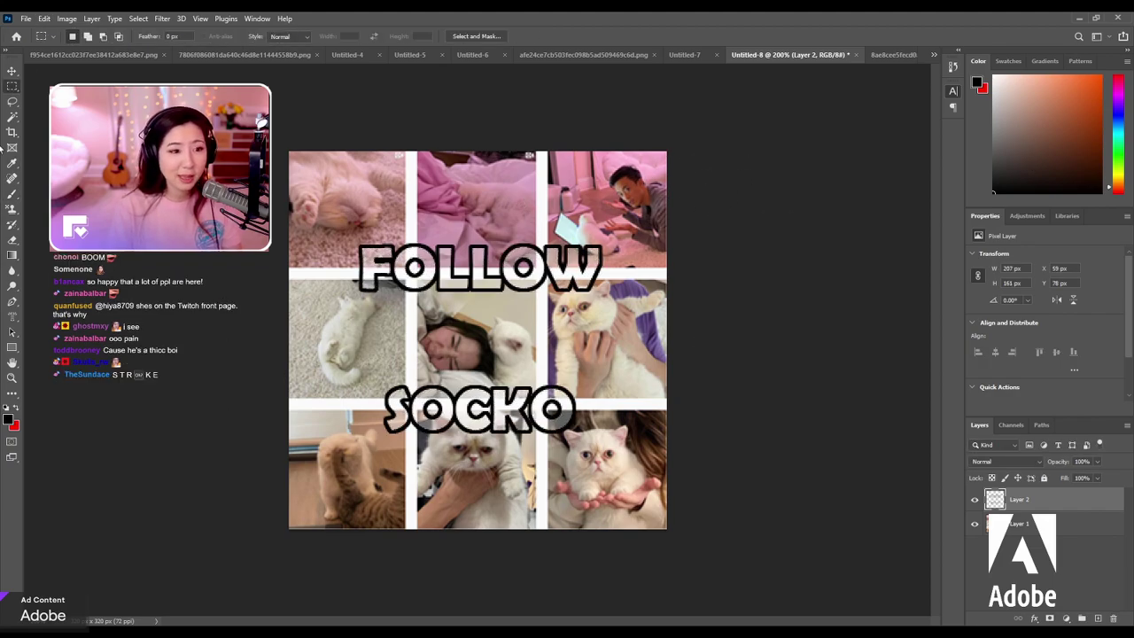
mouse_move(289, 225)
mouse_down()
mouse_move(523, 298)
mouse_move(667, 320)
mouse_up()
key(ctrl+t)
drag(675, 224, 747, 221)
drag(531, 283, 519, 283)
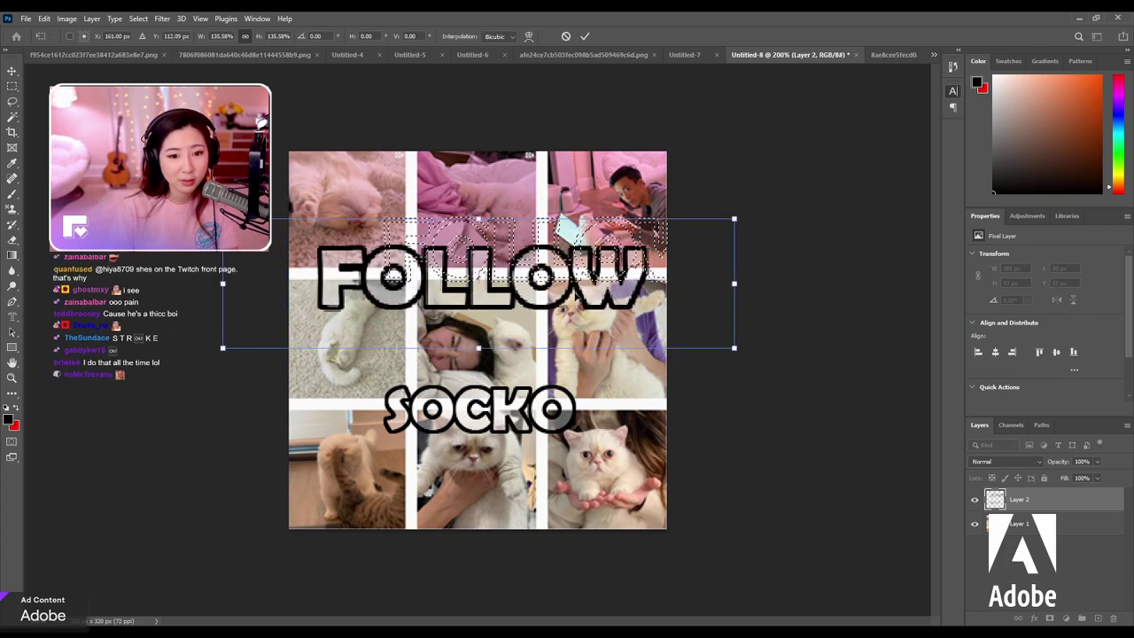
key(Return)
click(501, 428)
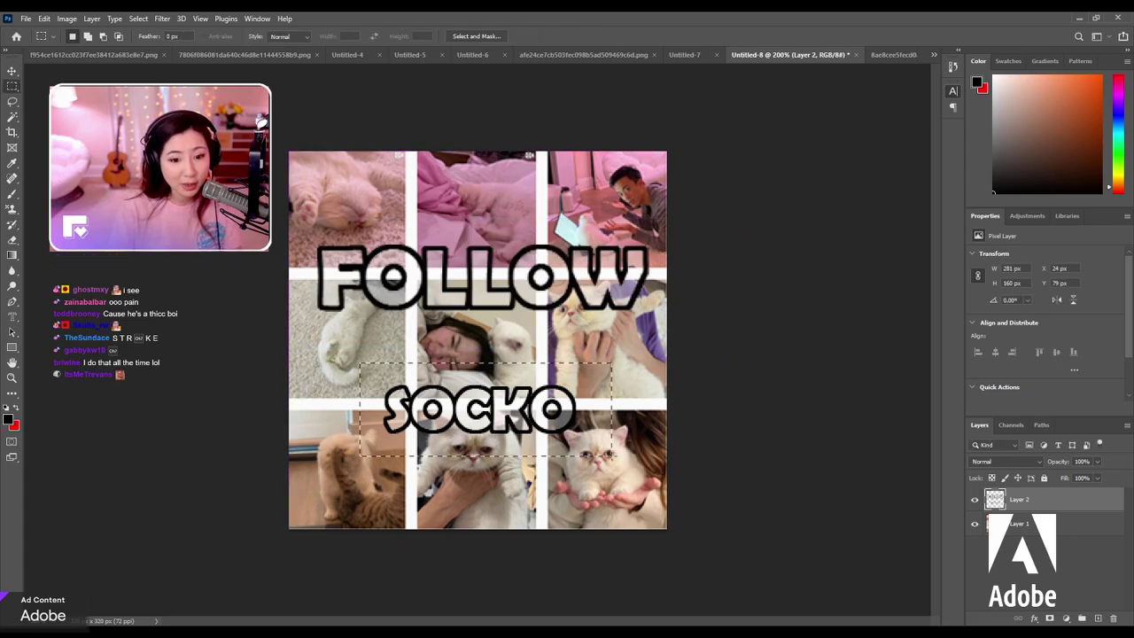
Enlarge SOCKO to about 138% and move it up and left beneath FOLLOW.
key(ctrl+t)
drag(762, 276, 686, 356)
drag(517, 419, 478, 411)
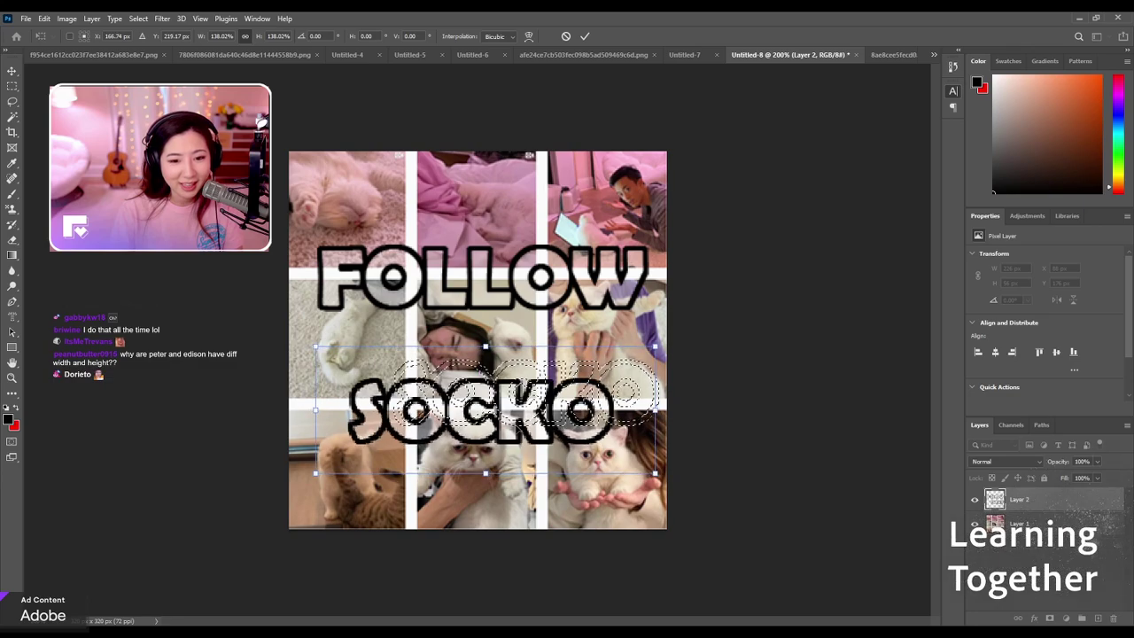
key(Return)
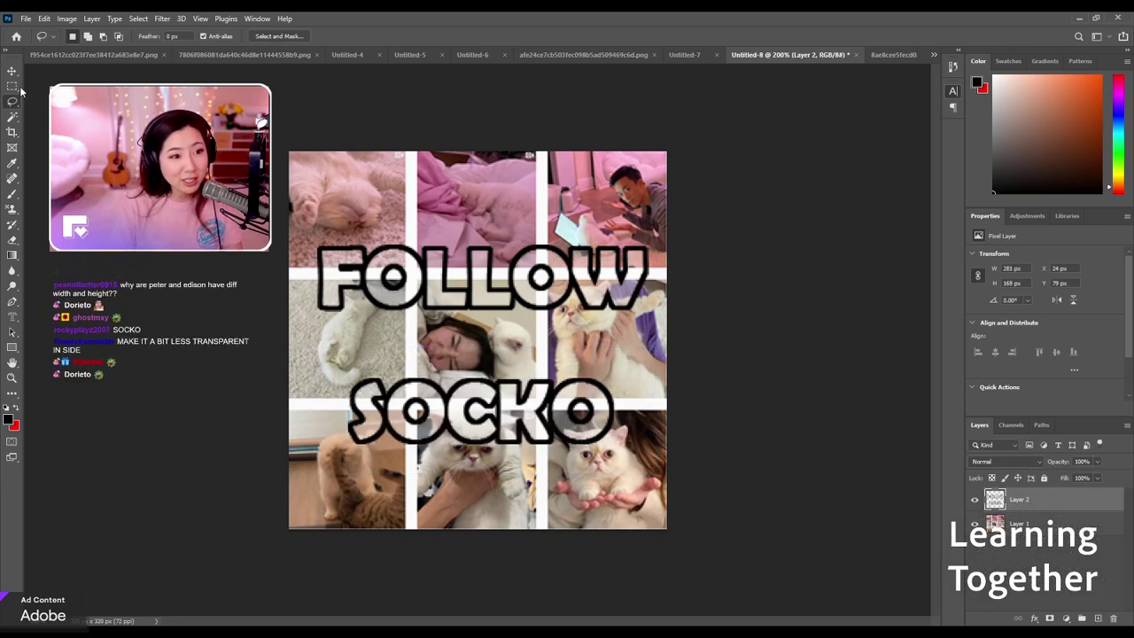
Compare with Layer 2 hidden, then add empty Layer 3 above it and make white the foreground colour.
click(975, 501)
click(974, 500)
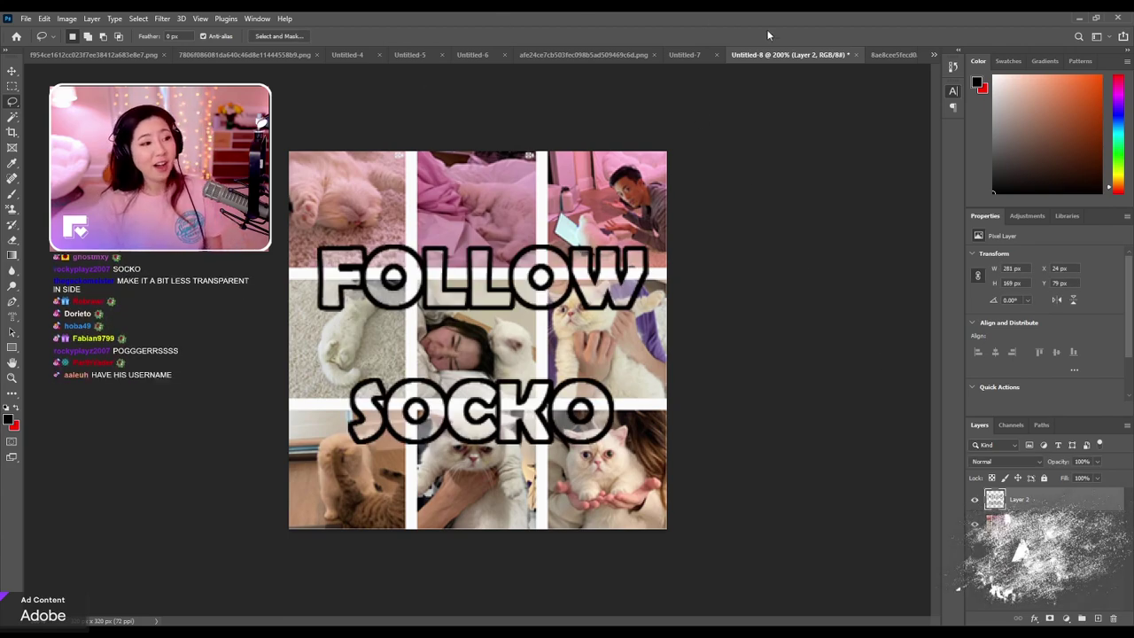
key(m)
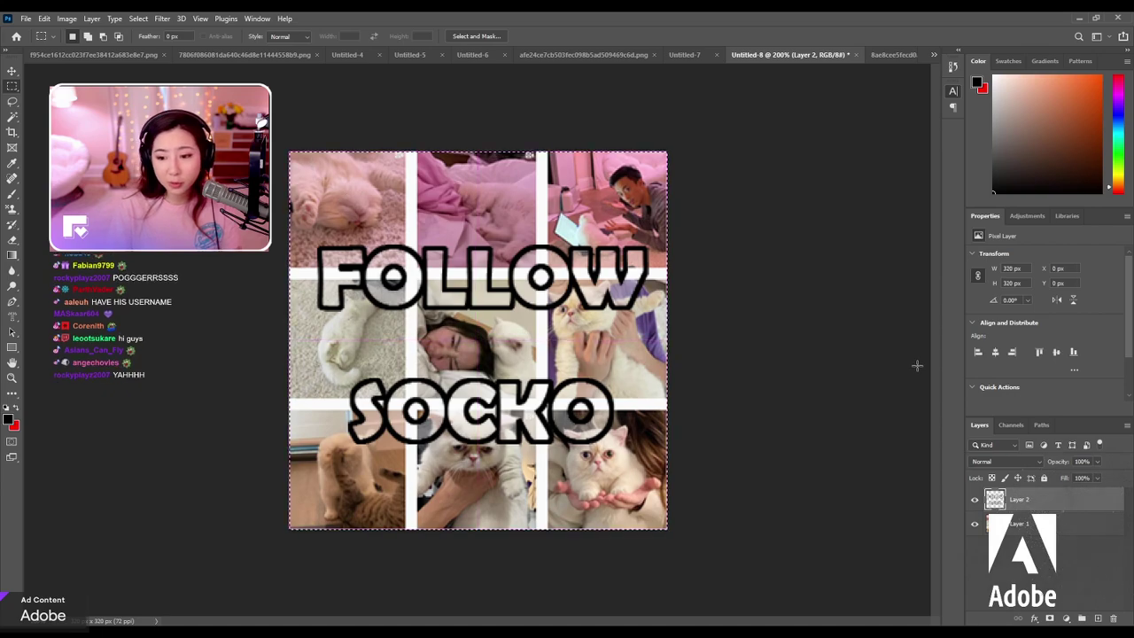
key(ctrl+a)
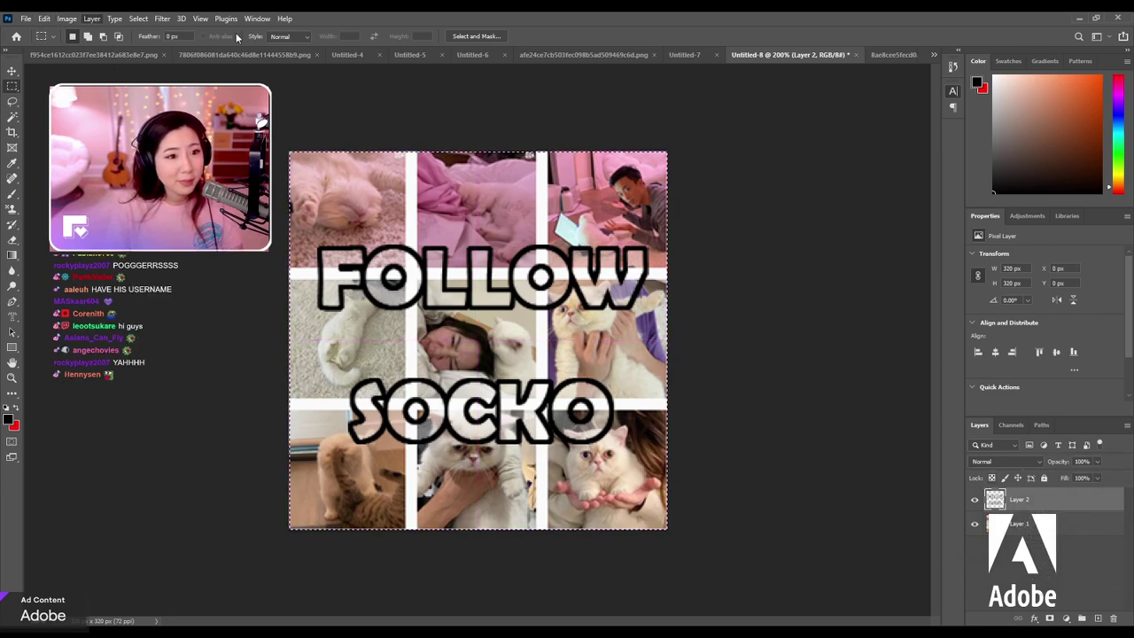
key(ctrl+shift+alt+n)
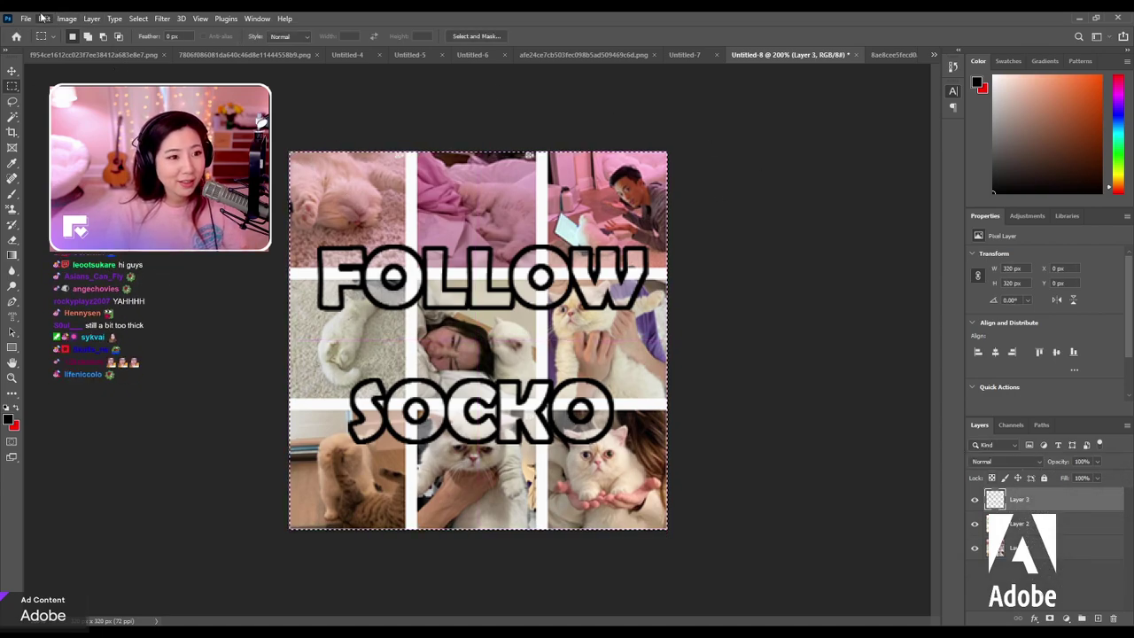
key(i)
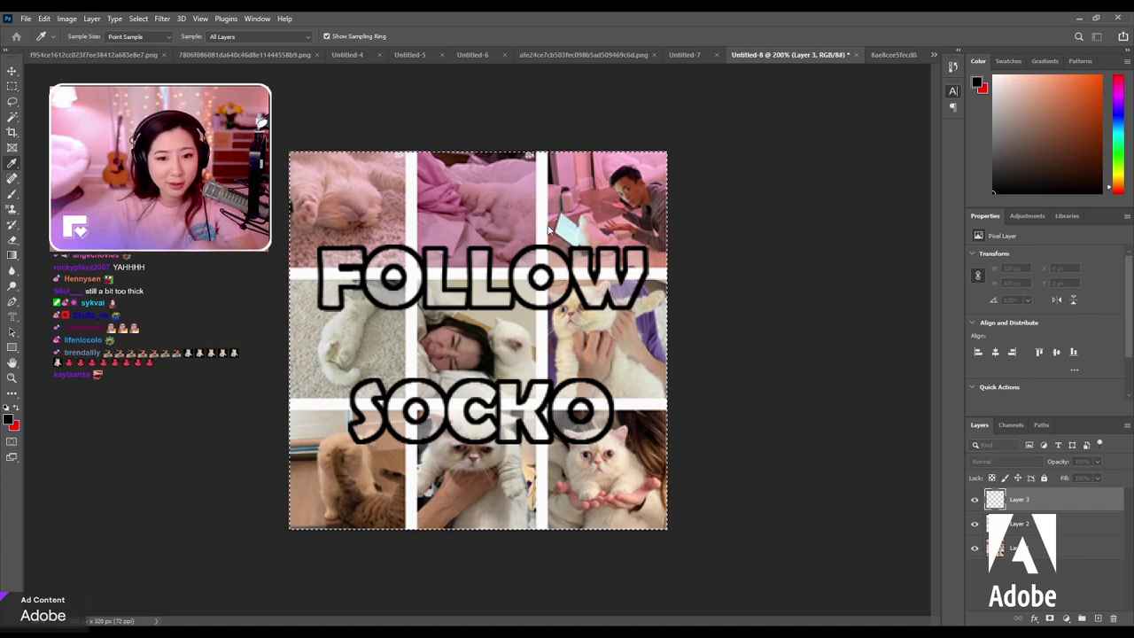
key(m)
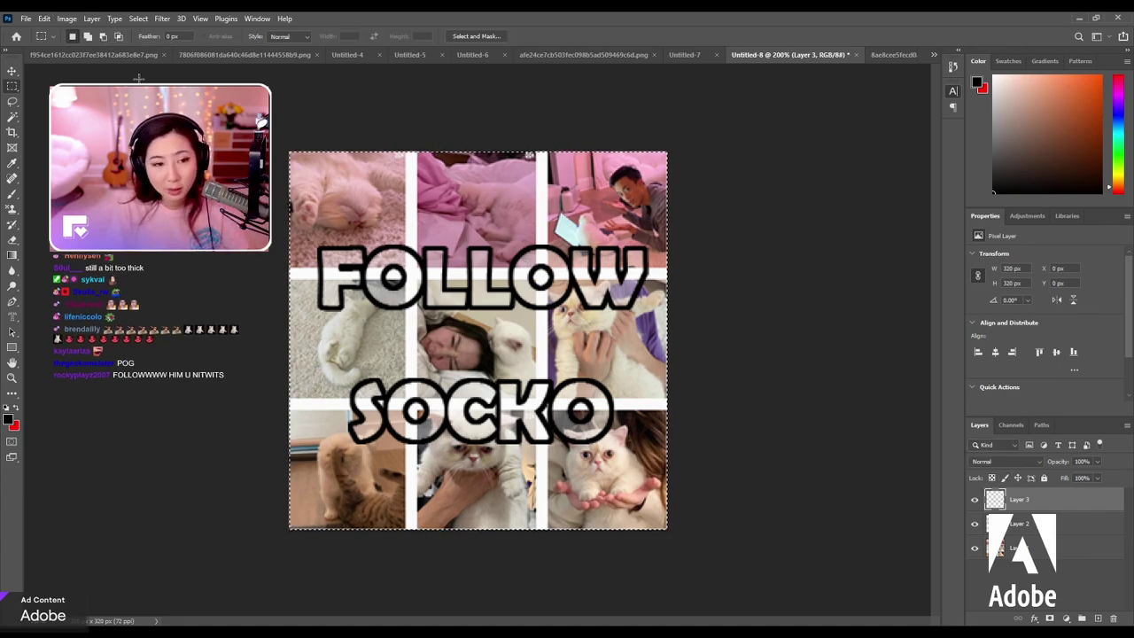
key(i)
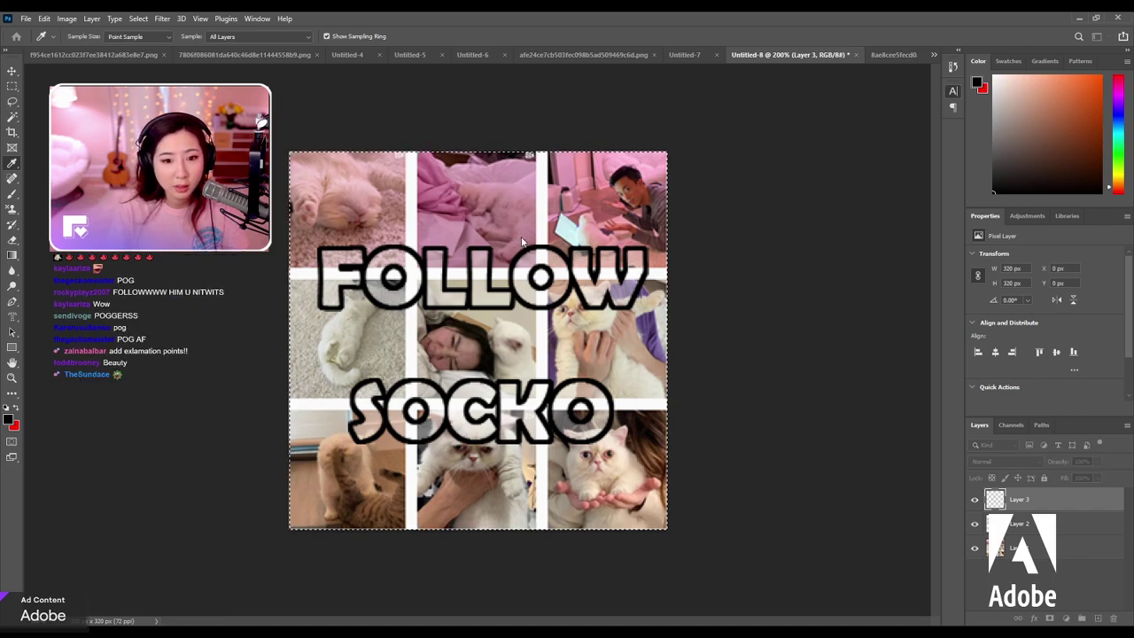
key(m)
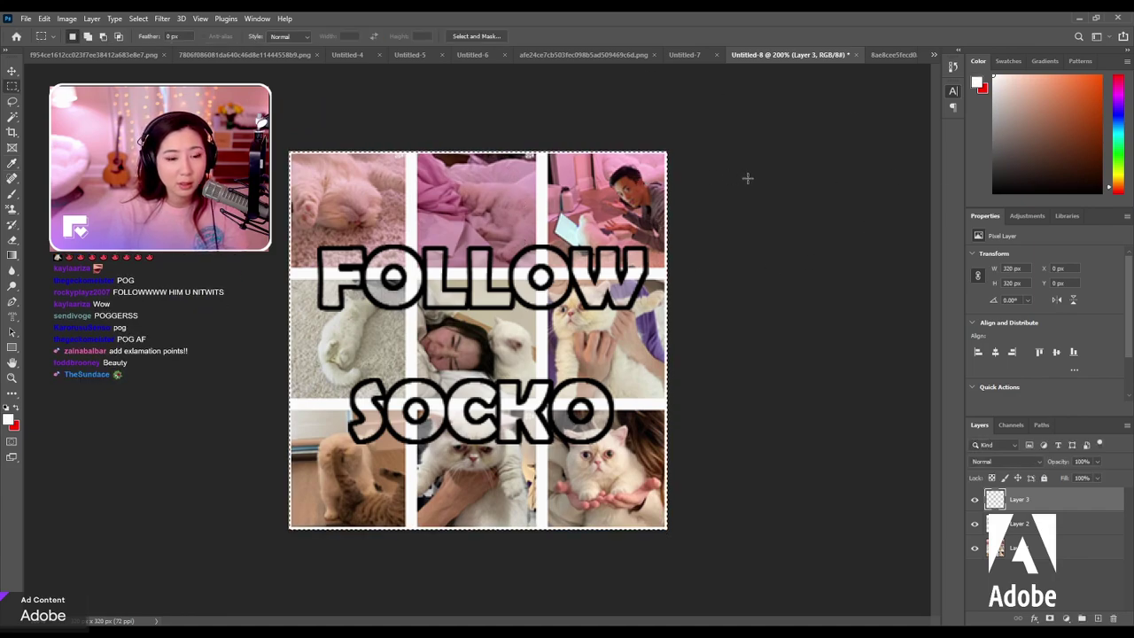
key(ctrl+d)
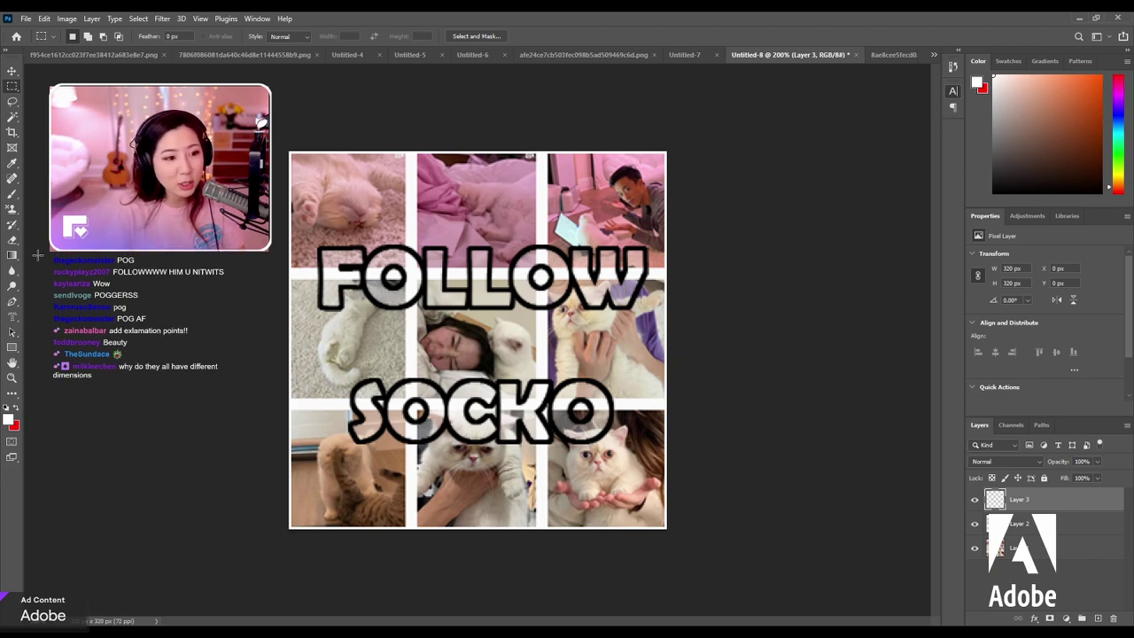
key(t)
click(463, 514)
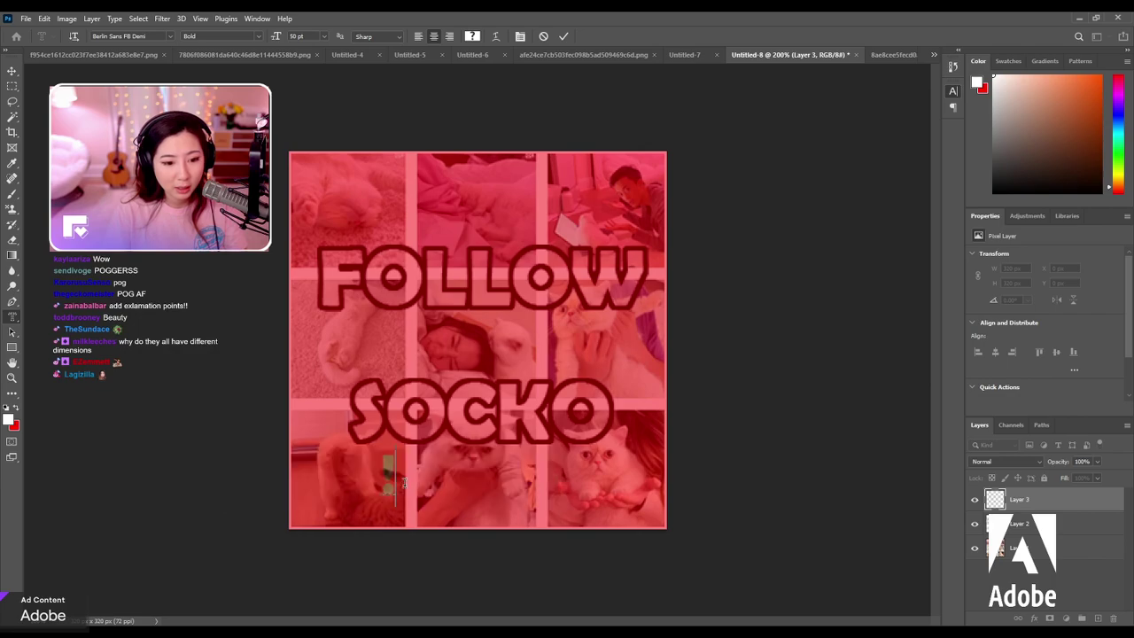
text(!!!!!!!!!!)
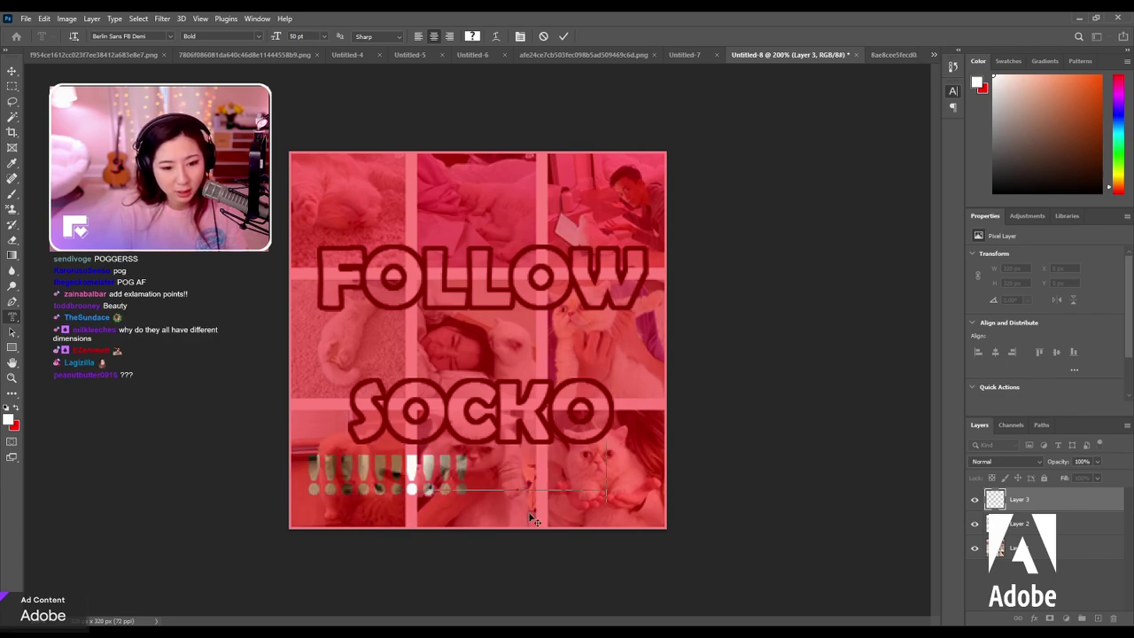
drag(535, 521, 487, 525)
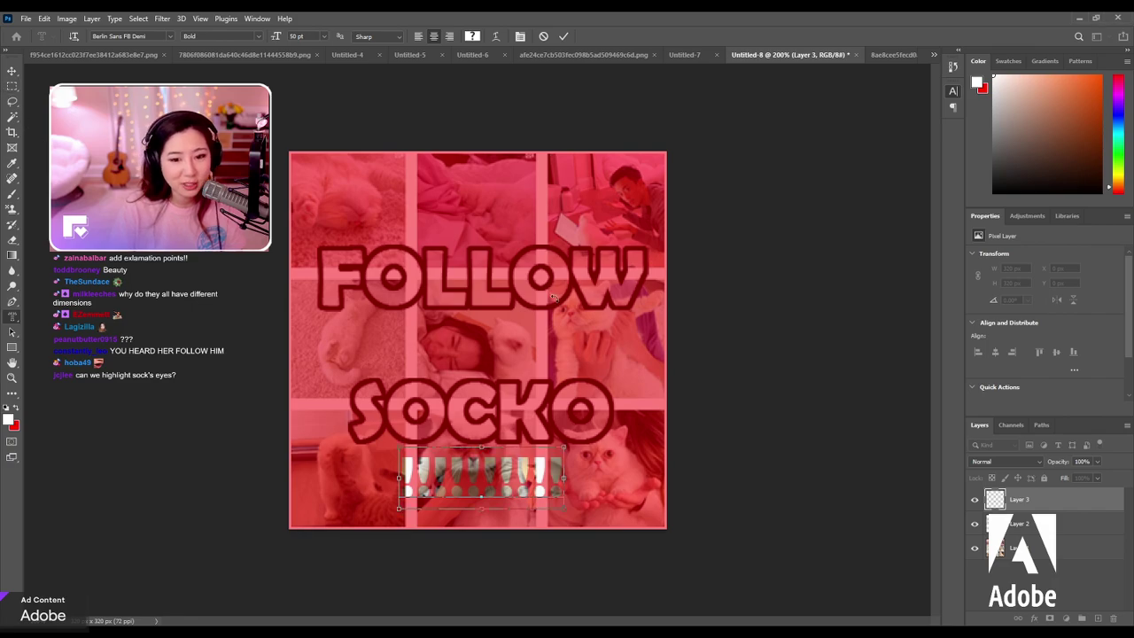
key(ctrl+Return)
key(m)
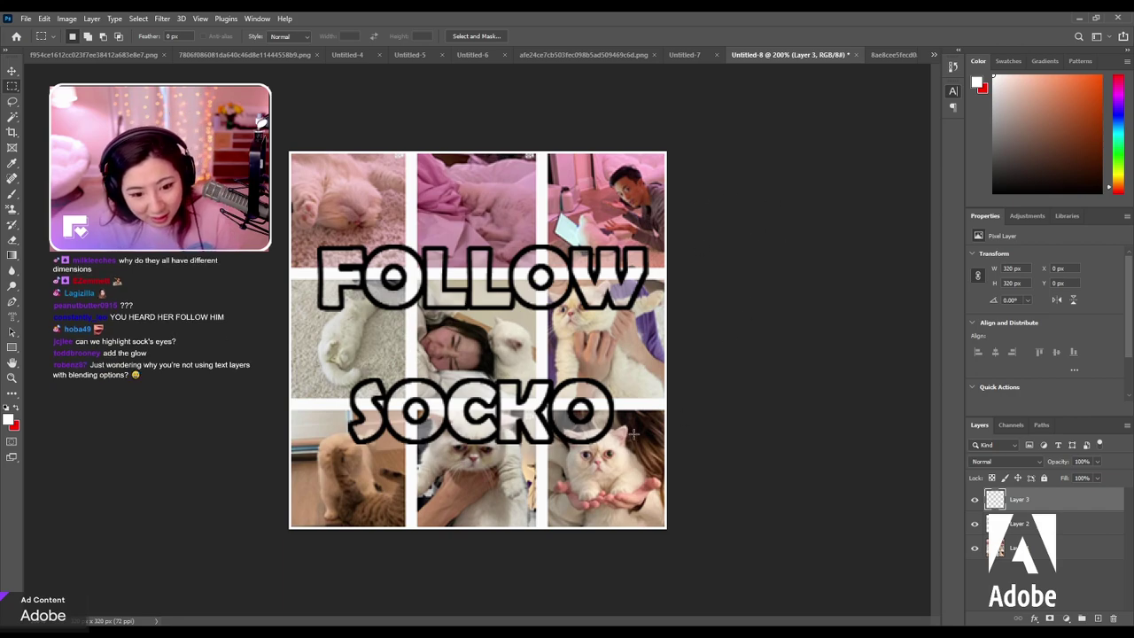
click(14, 239)
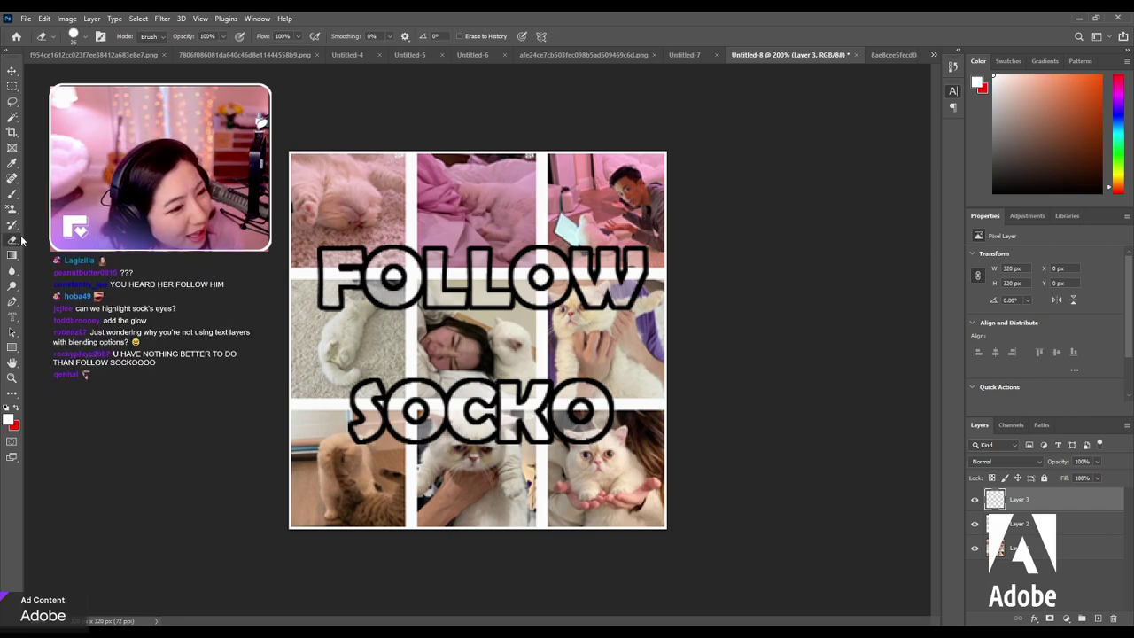
click(13, 286)
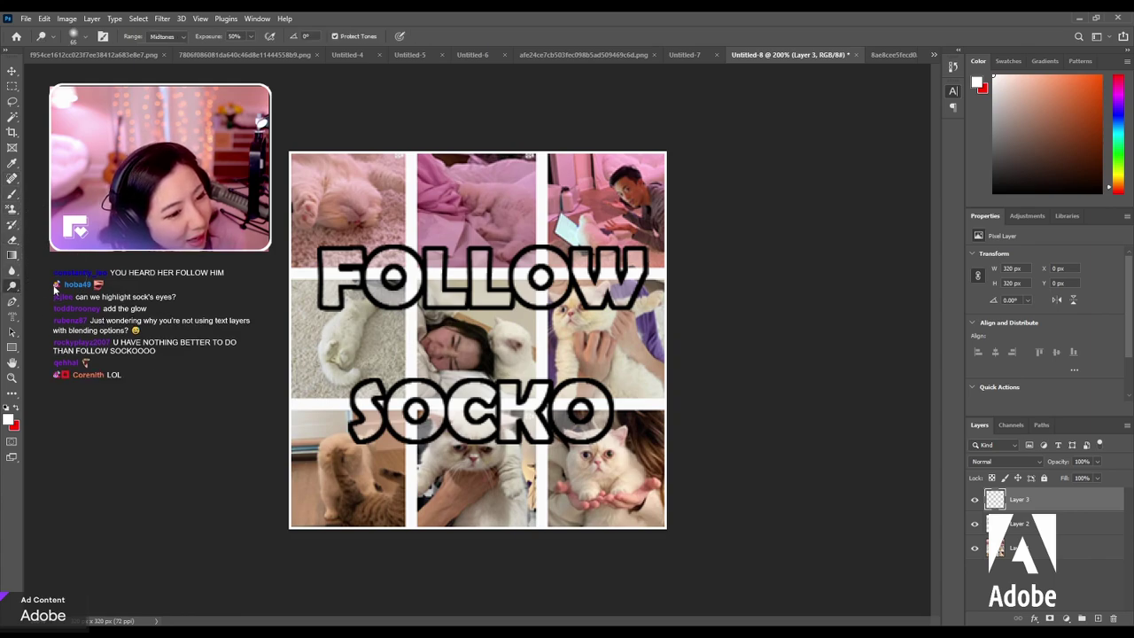
alt+click(13, 271)
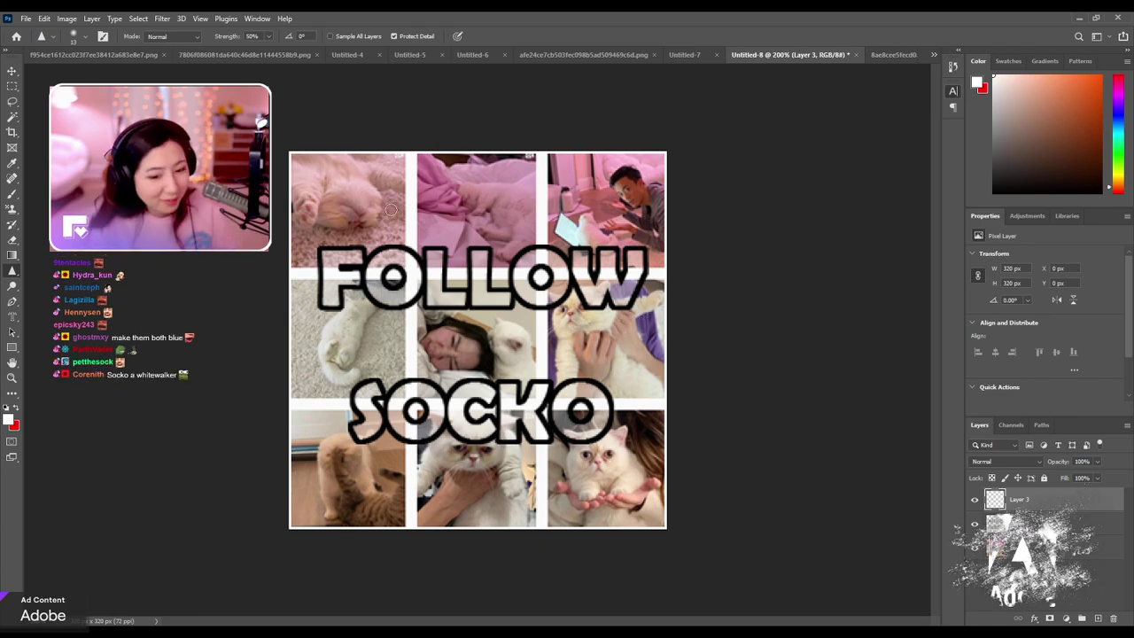
key(m)
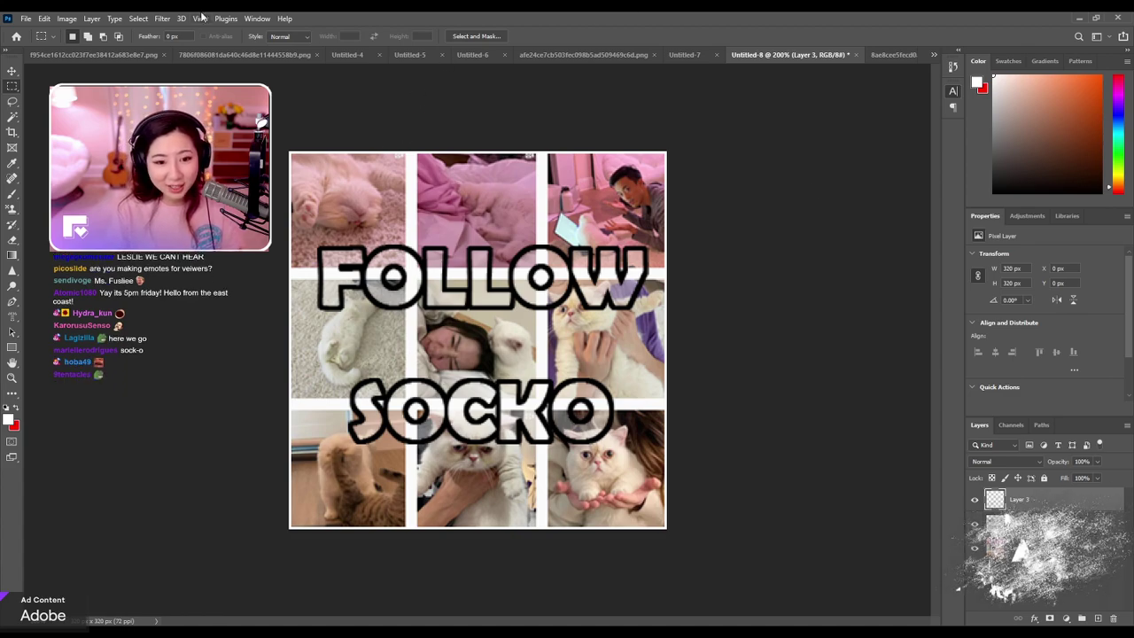
key(ctrl+a)
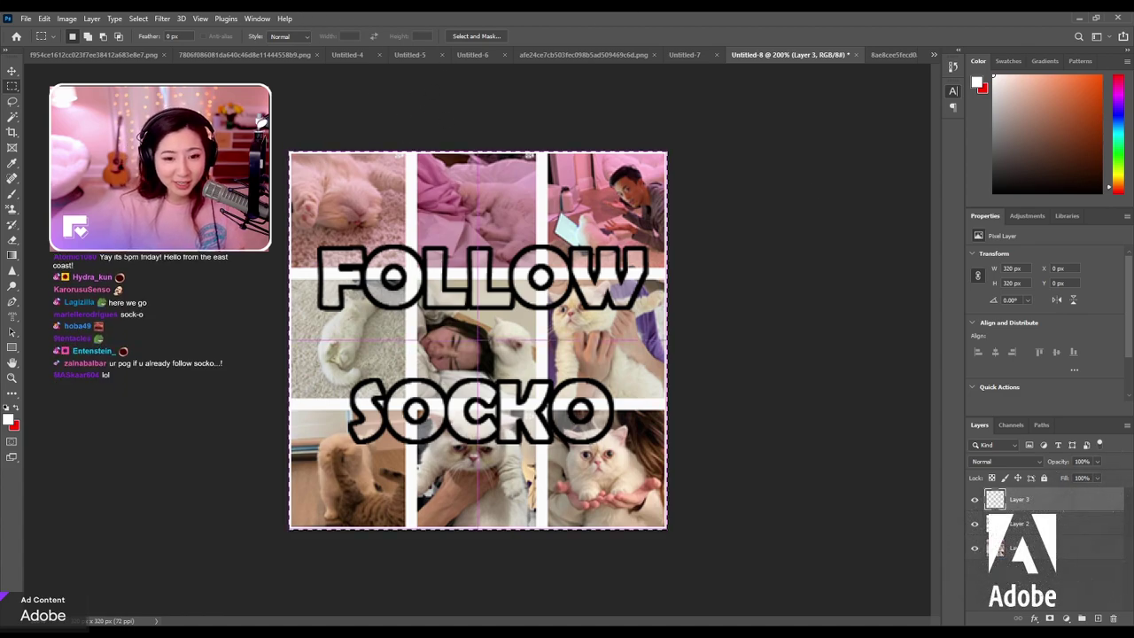
click(502, 242)
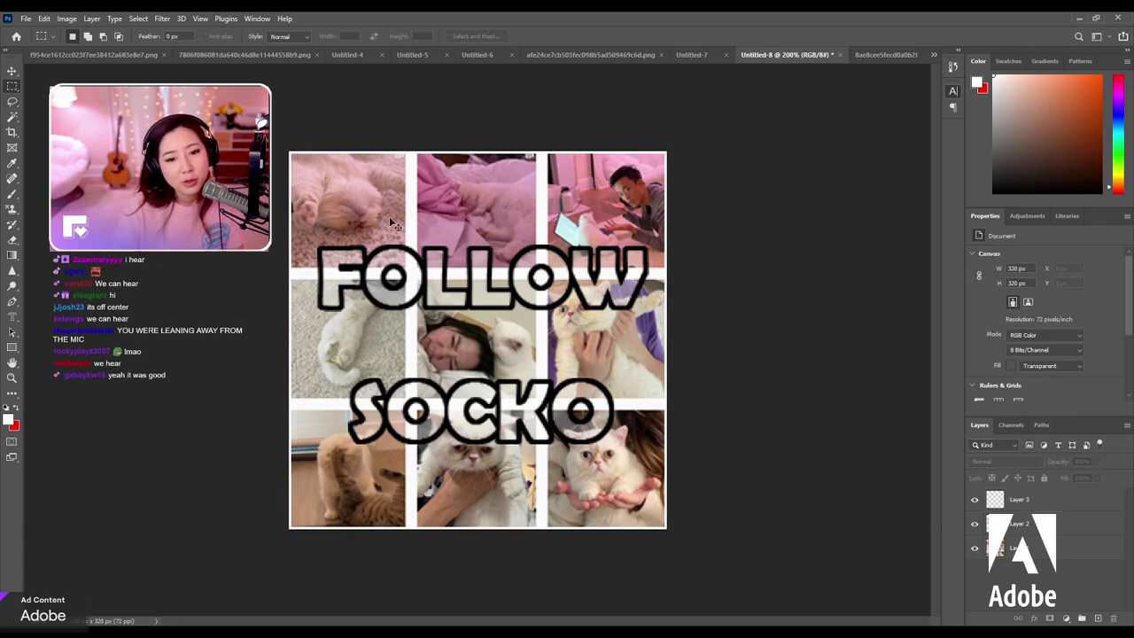
Delete the empty Layer 3 and undo the SOCKO and FOLLOW enlargements to shrink them back.
key(Delete)
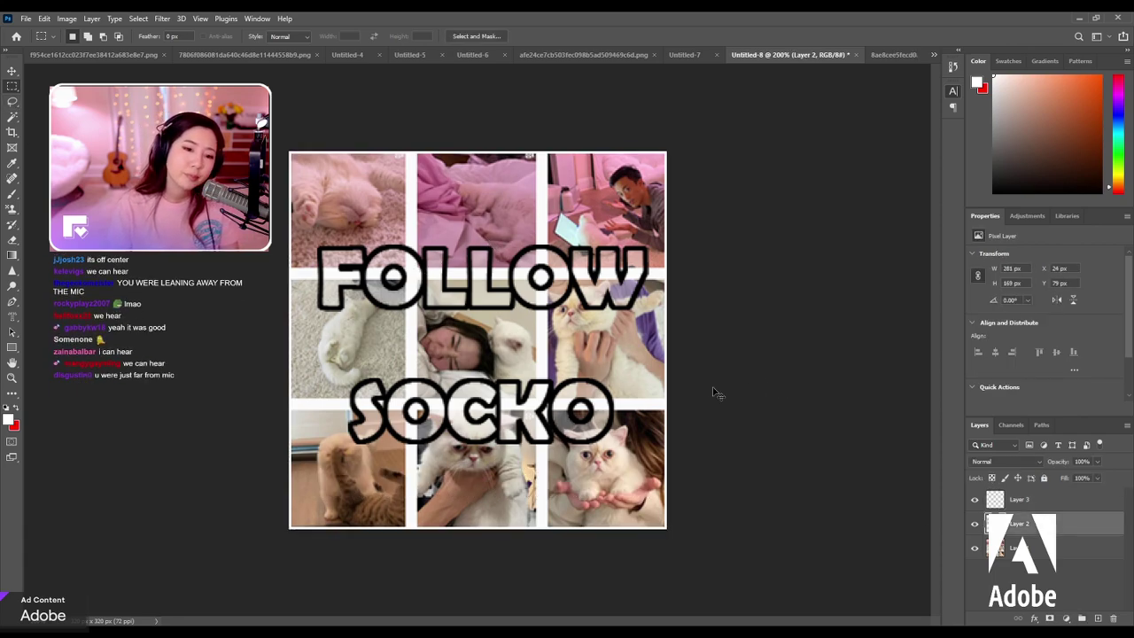
key(ctrl+a)
key(ctrl+d)
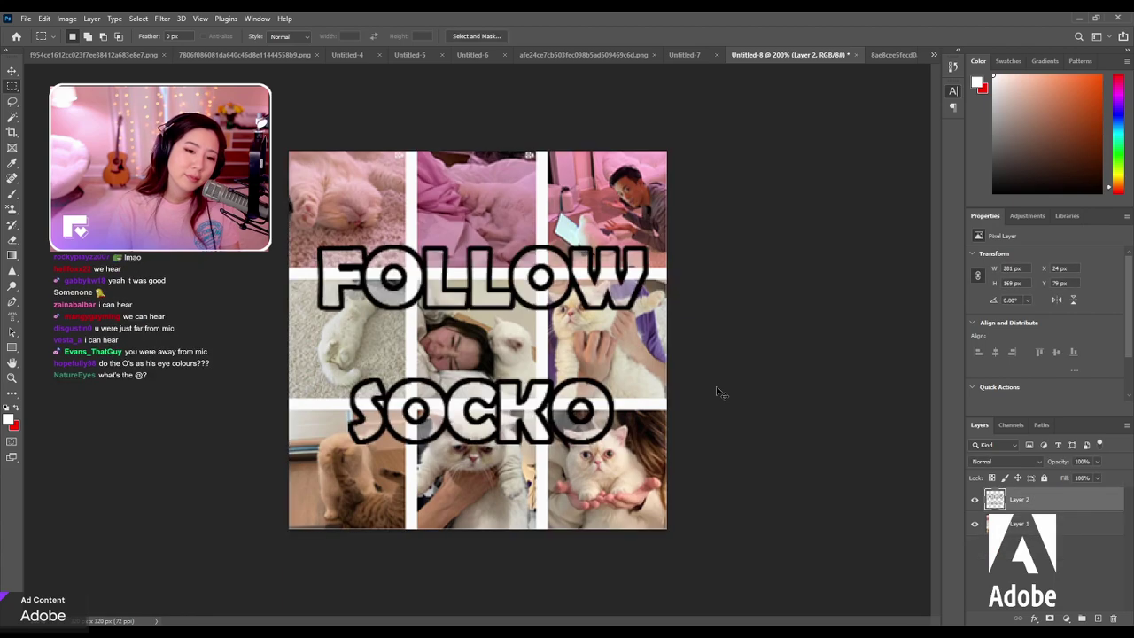
key(ctrl+z)
key(ctrl+z)
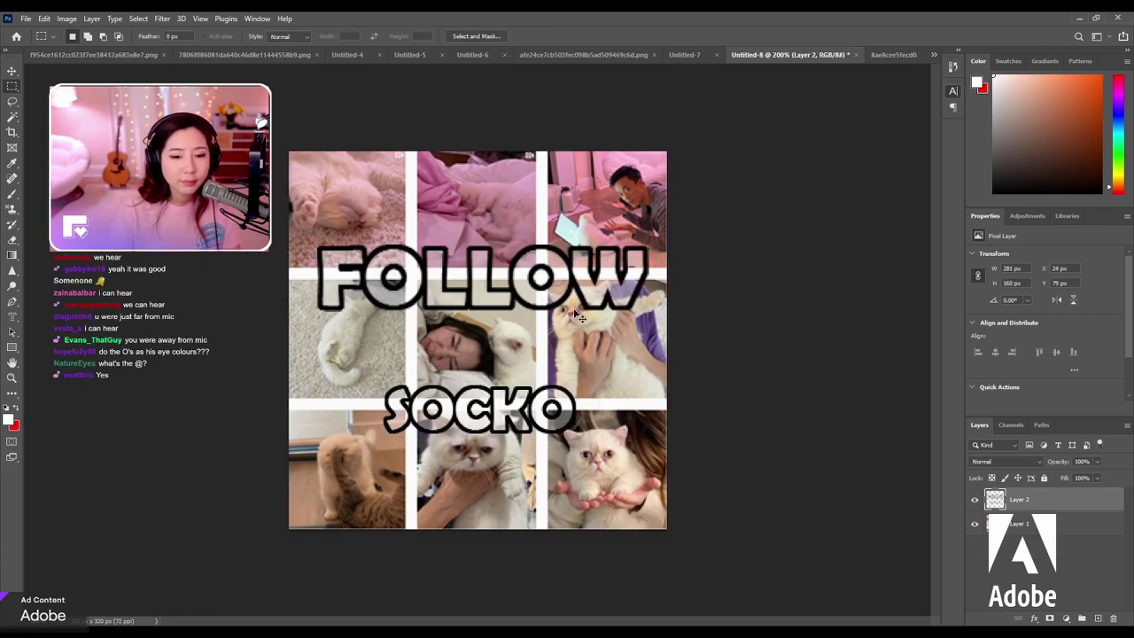
key(ctrl+z)
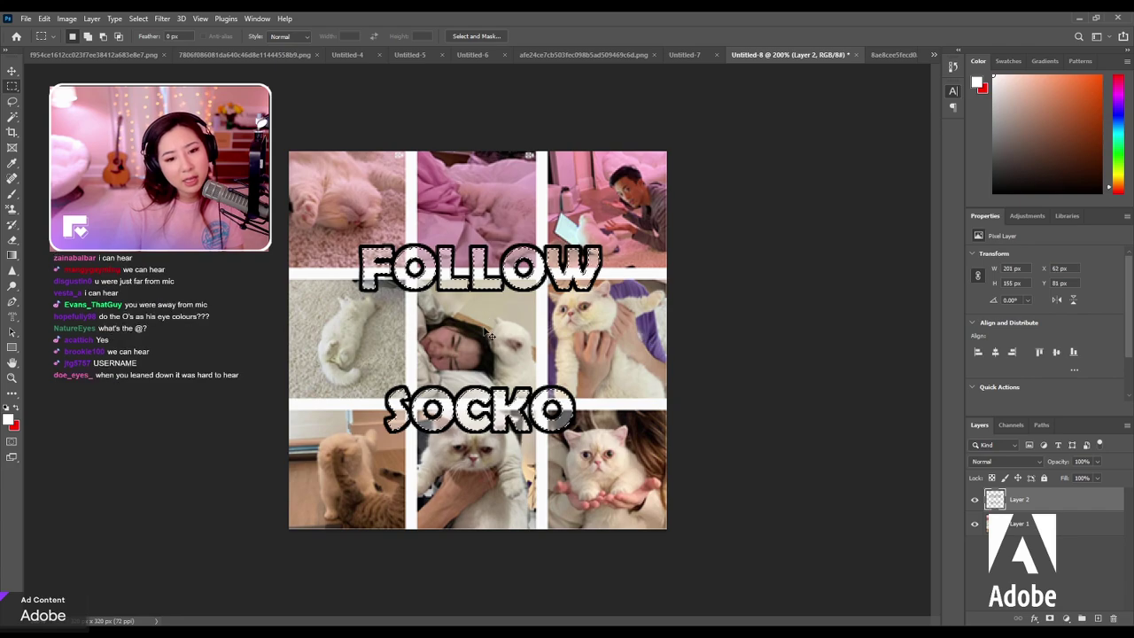
key(b)
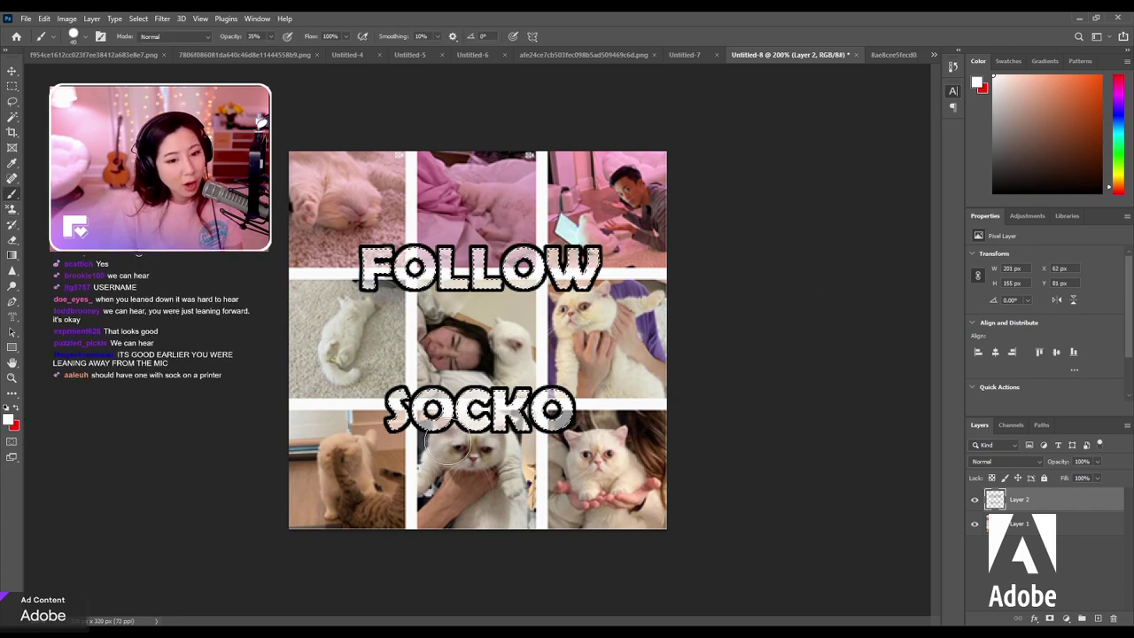
click(10, 256)
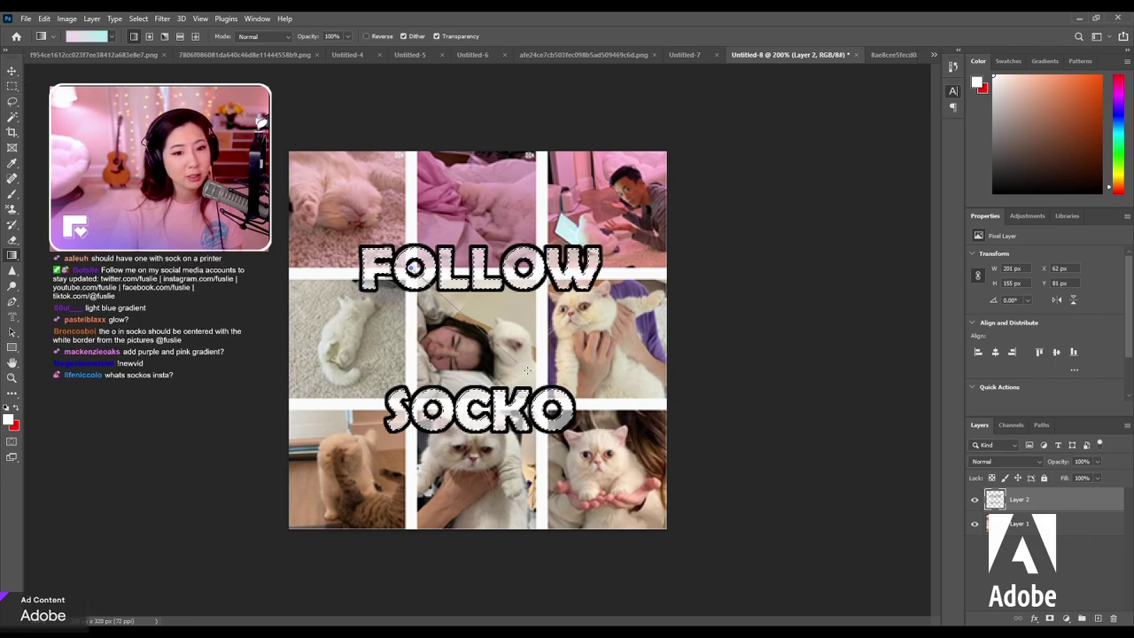
Fill the FOLLOW and SOCKO letters with a pink-to-cyan gradient, then select the whole canvas.
drag(478, 256, 516, 312)
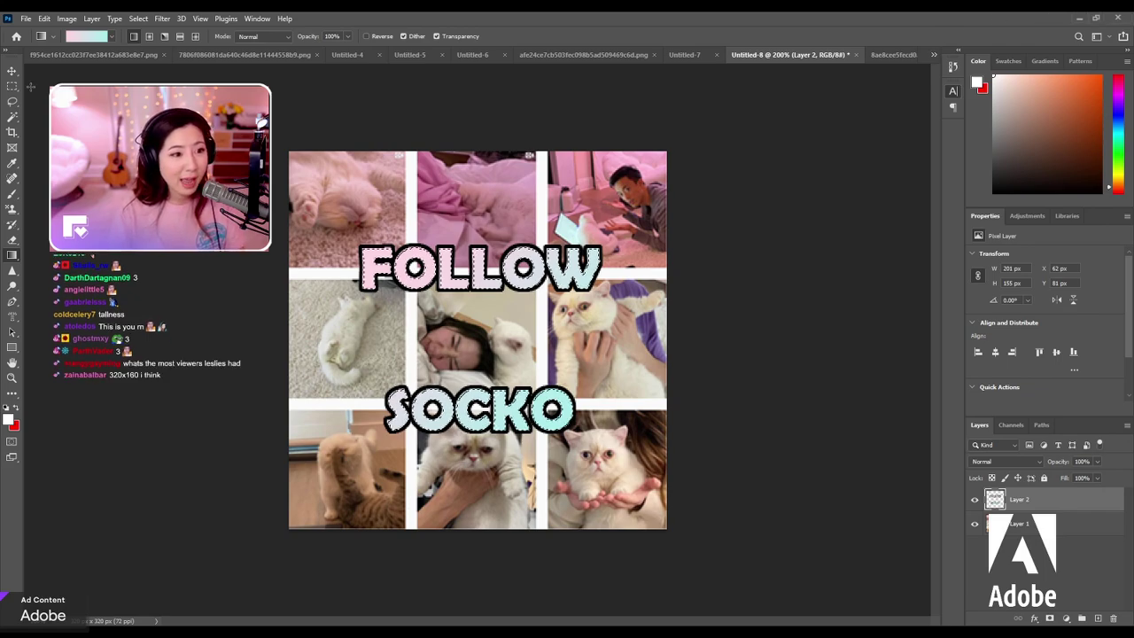
key(m)
key(ctrl+a)
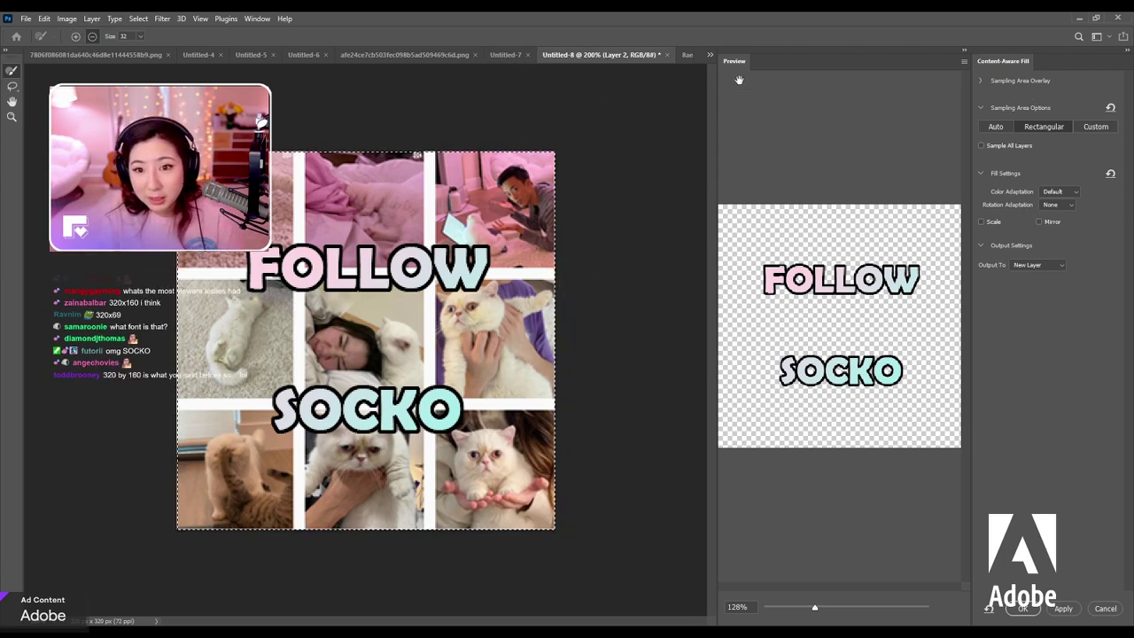
click(965, 52)
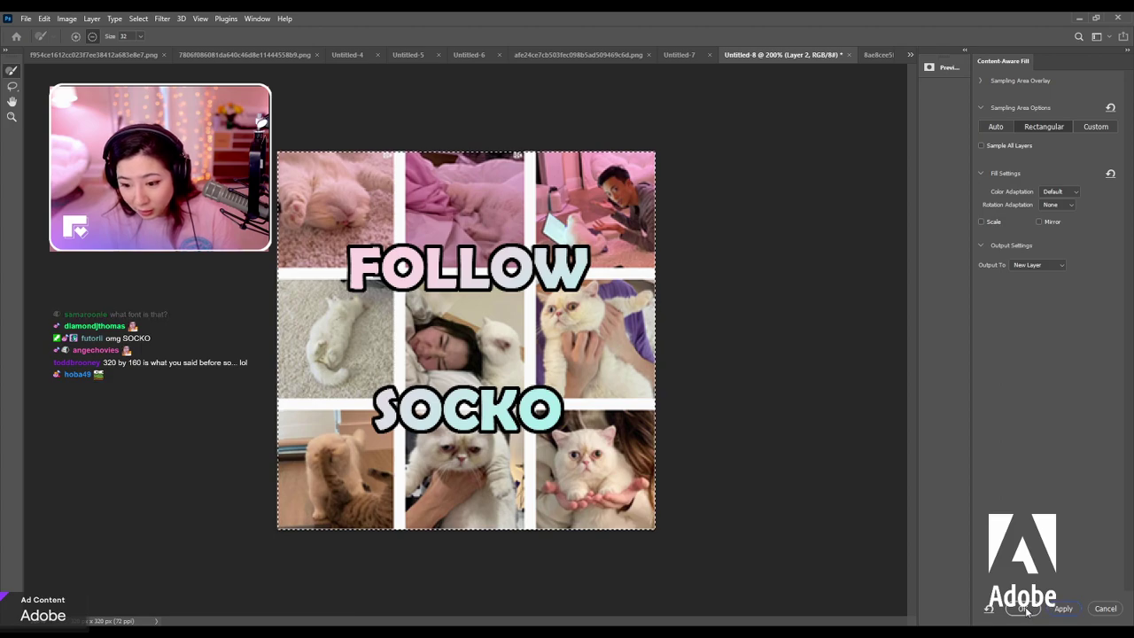
click(1108, 611)
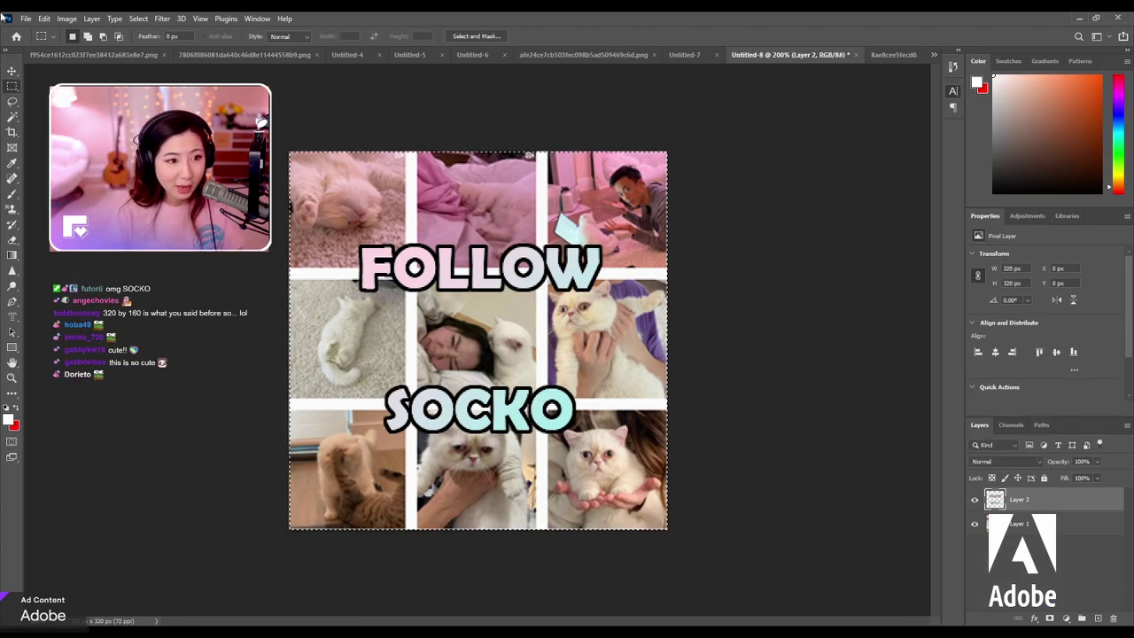
key(i)
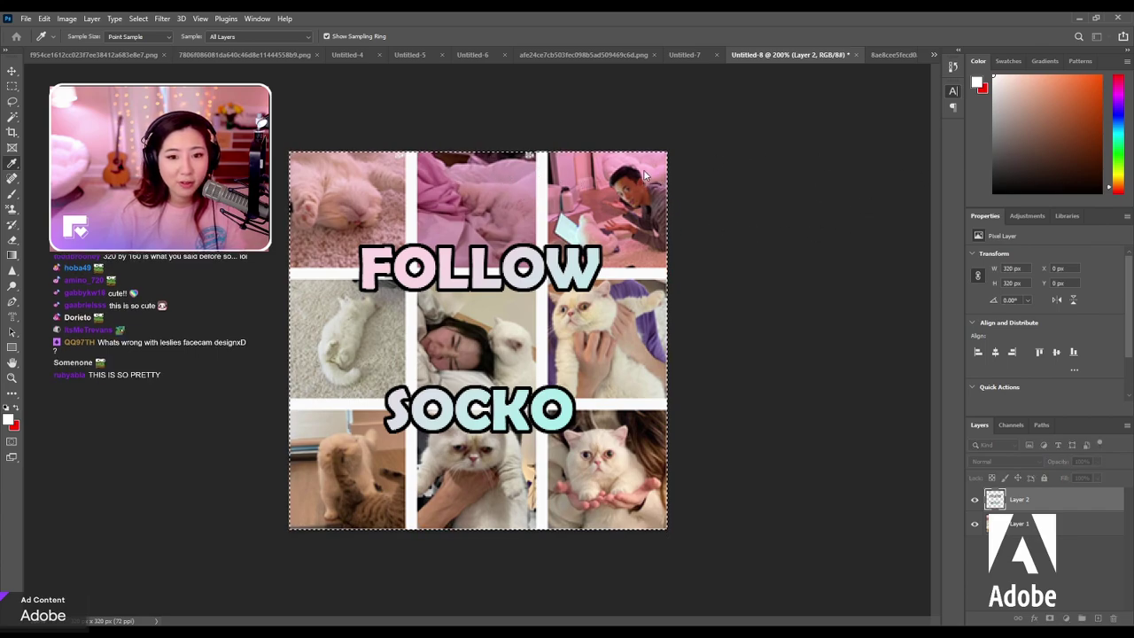
key(m)
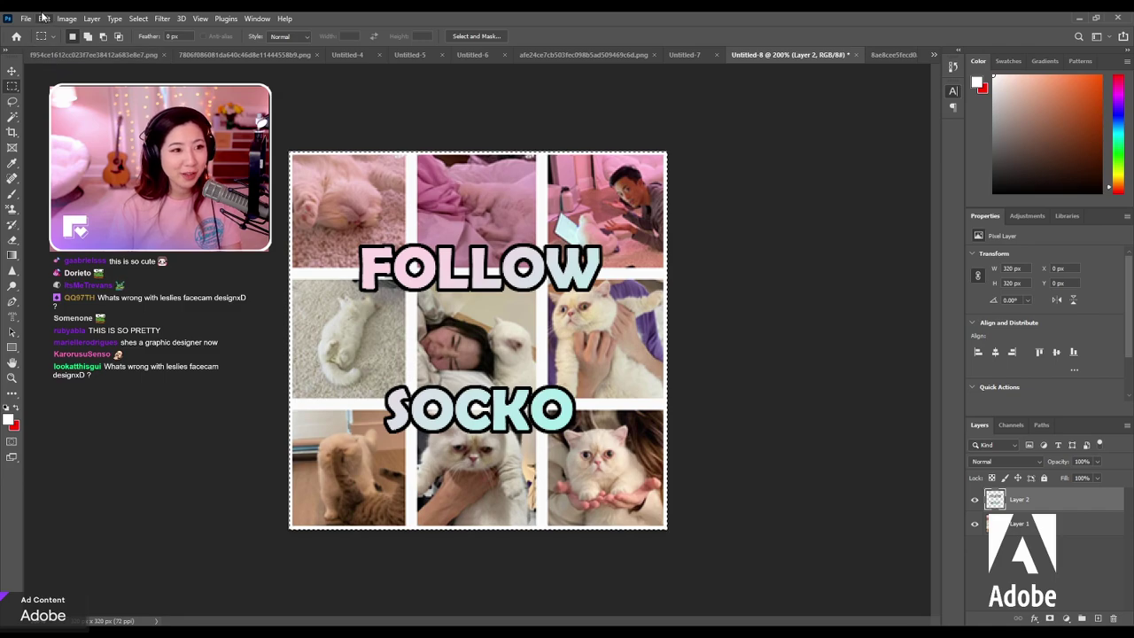
key(i)
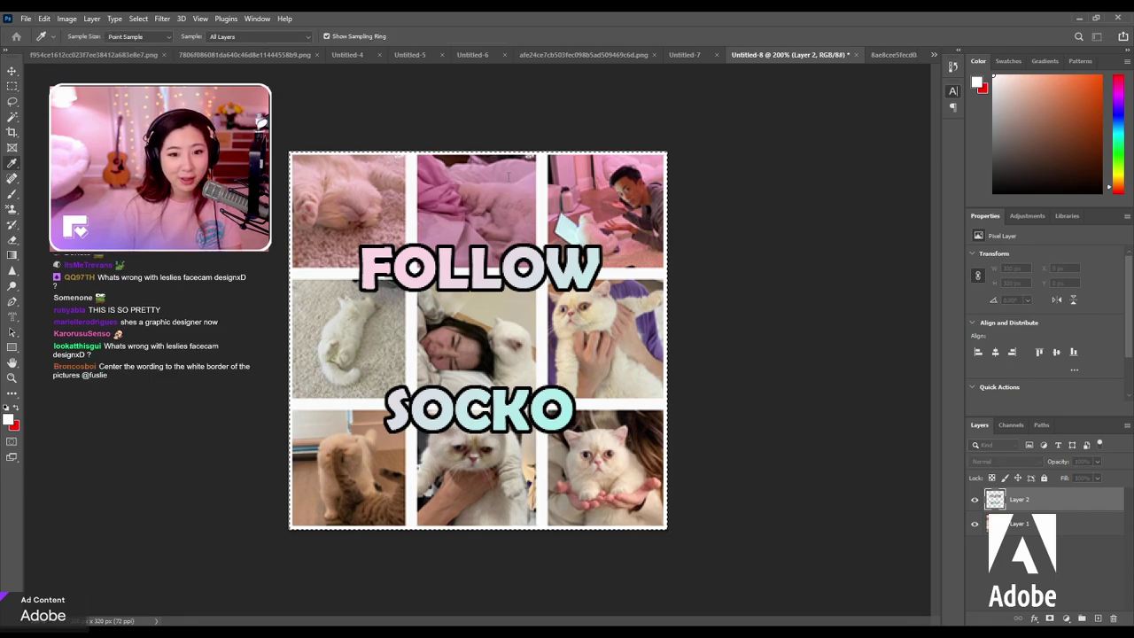
key(m)
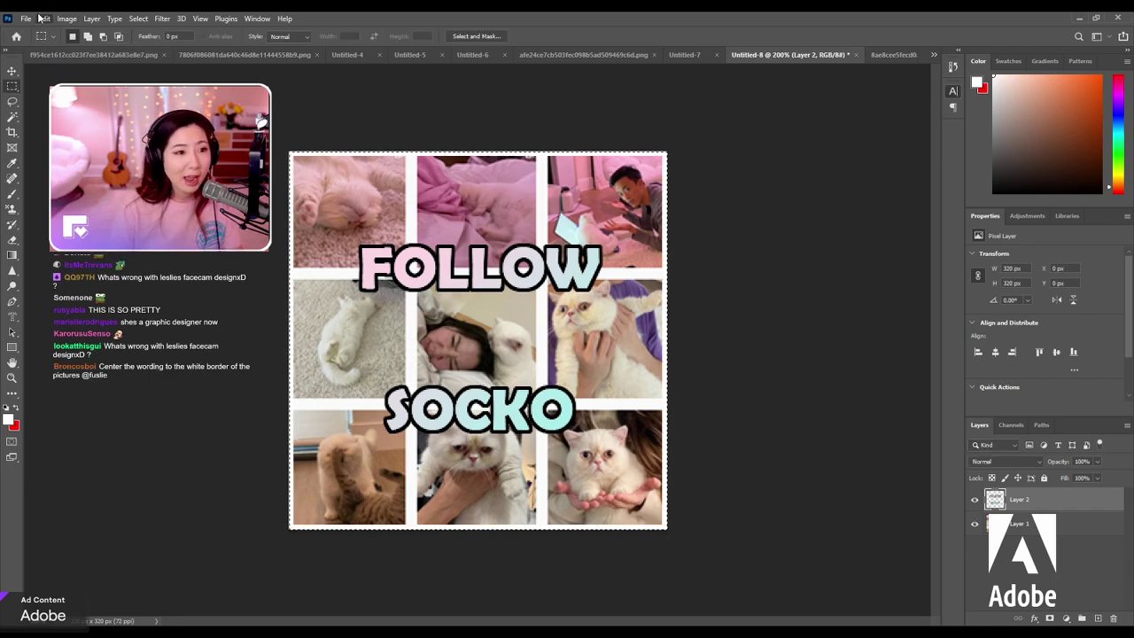
key(i)
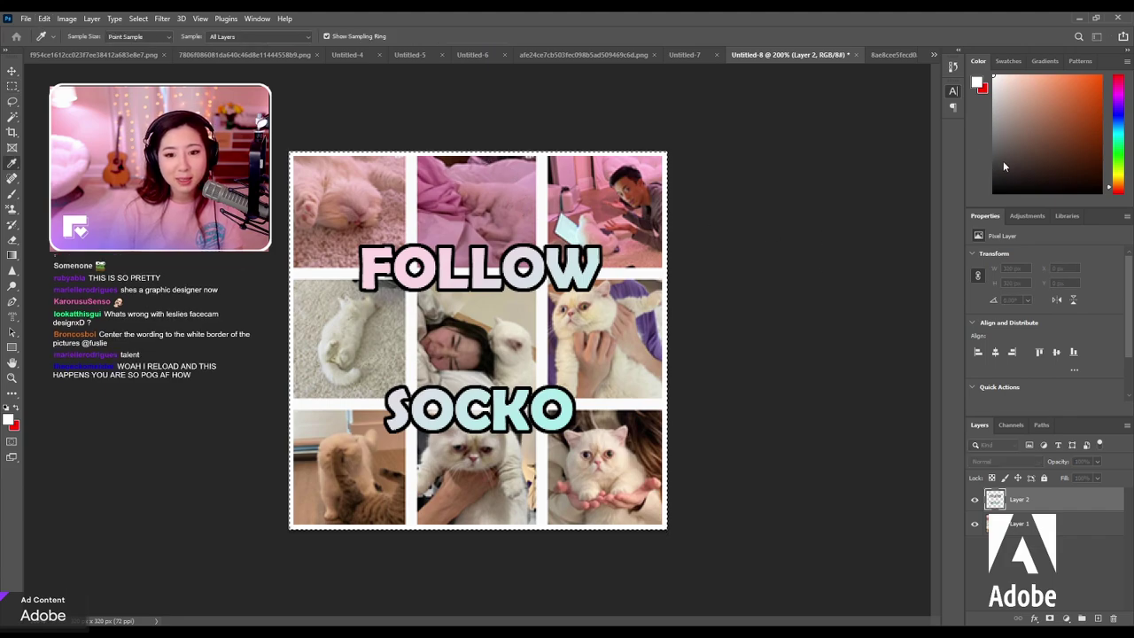
Switch back to the Rectangular Marquee tool.
key(m)
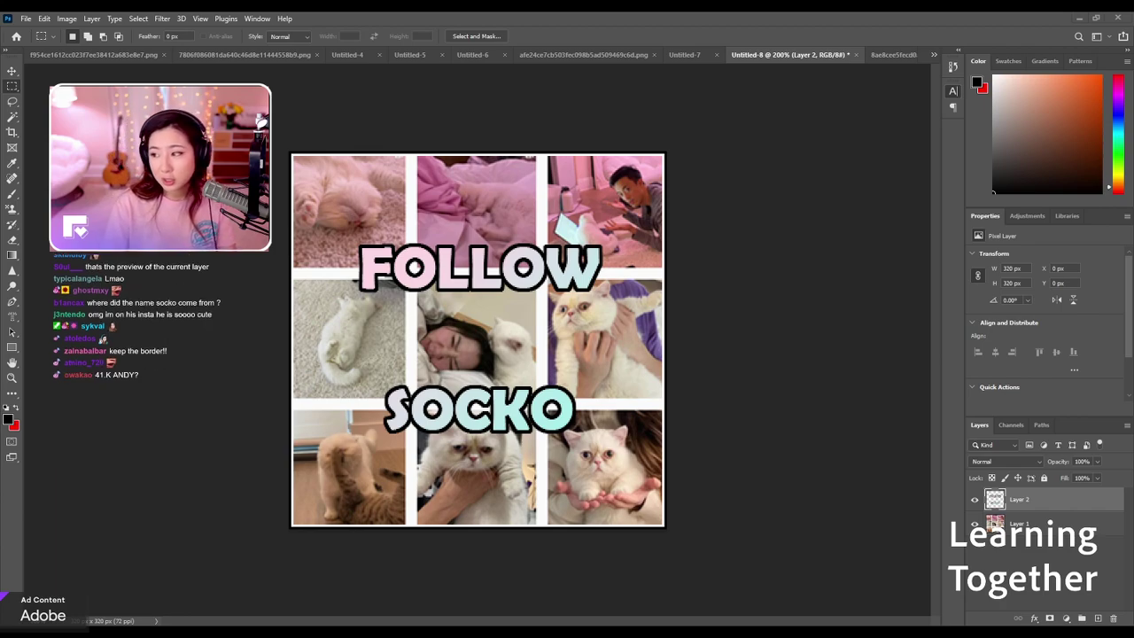
Paste the Instagram logo as a new layer and scale it to about 64% between FOLLOW and SOCKO.
key(ctrl+v)
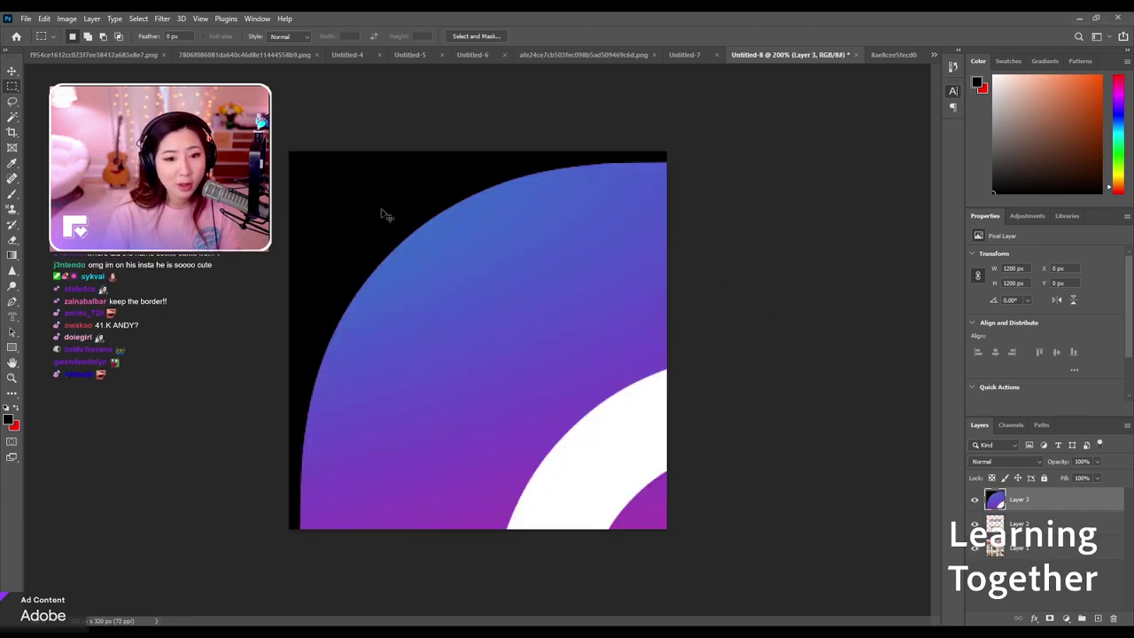
key(ctrl+t)
drag(289, 152, 365, 183)
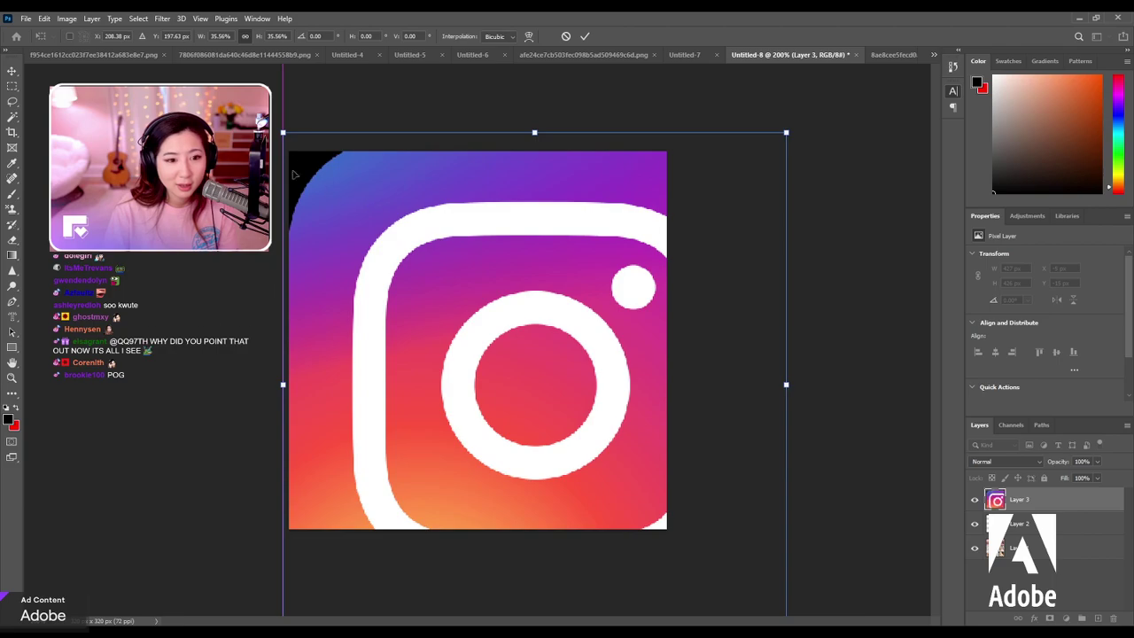
drag(281, 132, 590, 443)
drag(667, 540, 421, 326)
key(Return)
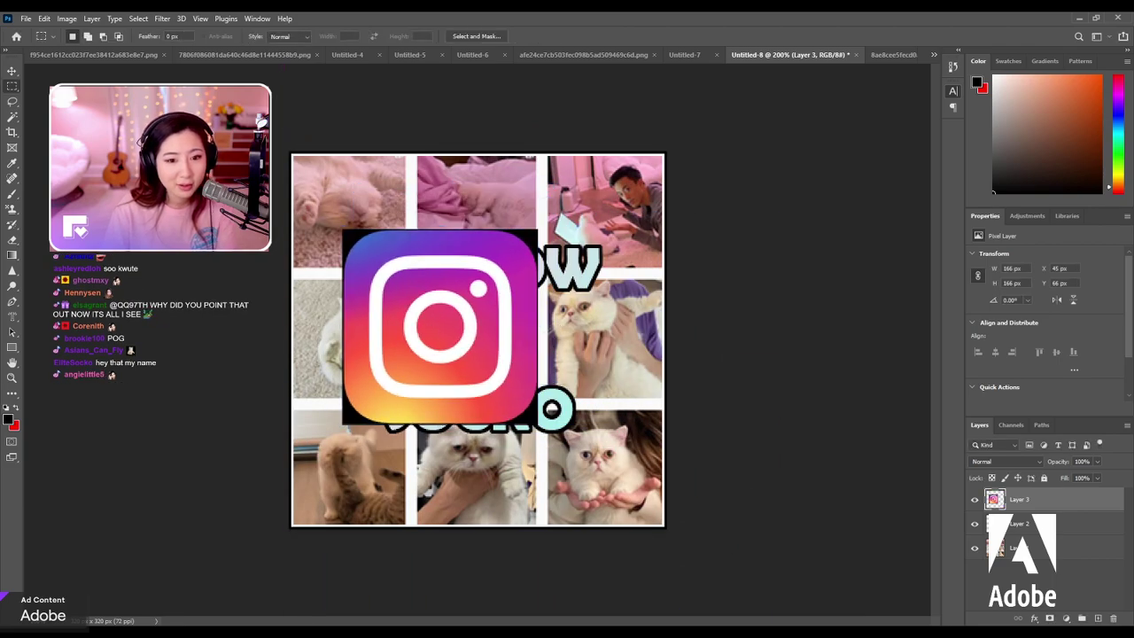
Delete the logo's black corners with the Magic Wand, then select the whole canvas.
key(w)
click(350, 239)
key(Delete)
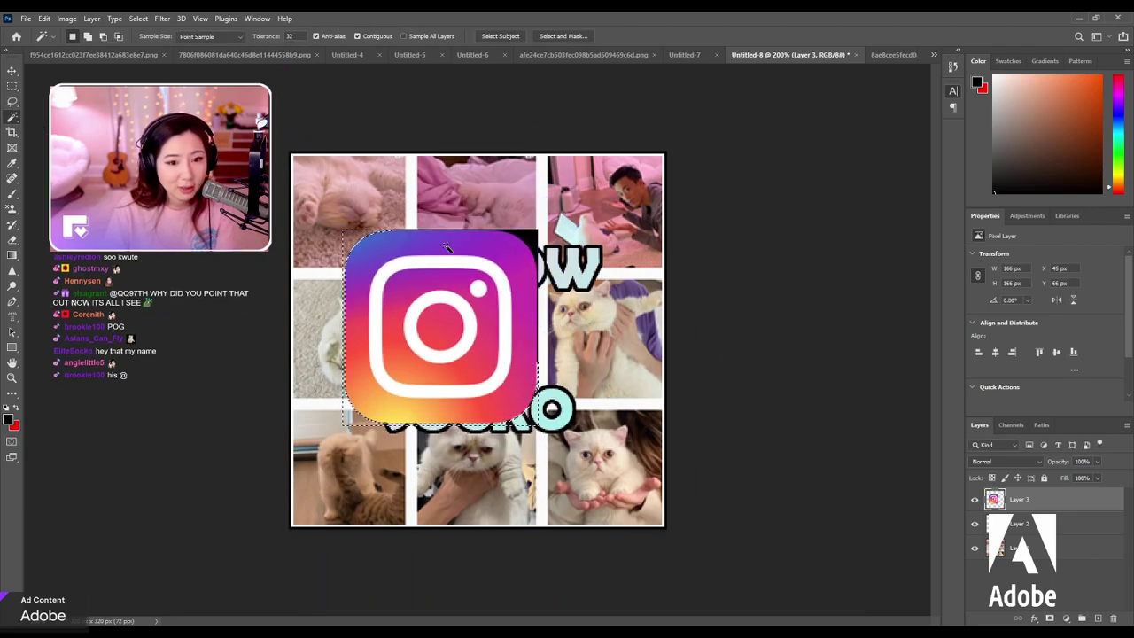
click(502, 231)
key(Delete)
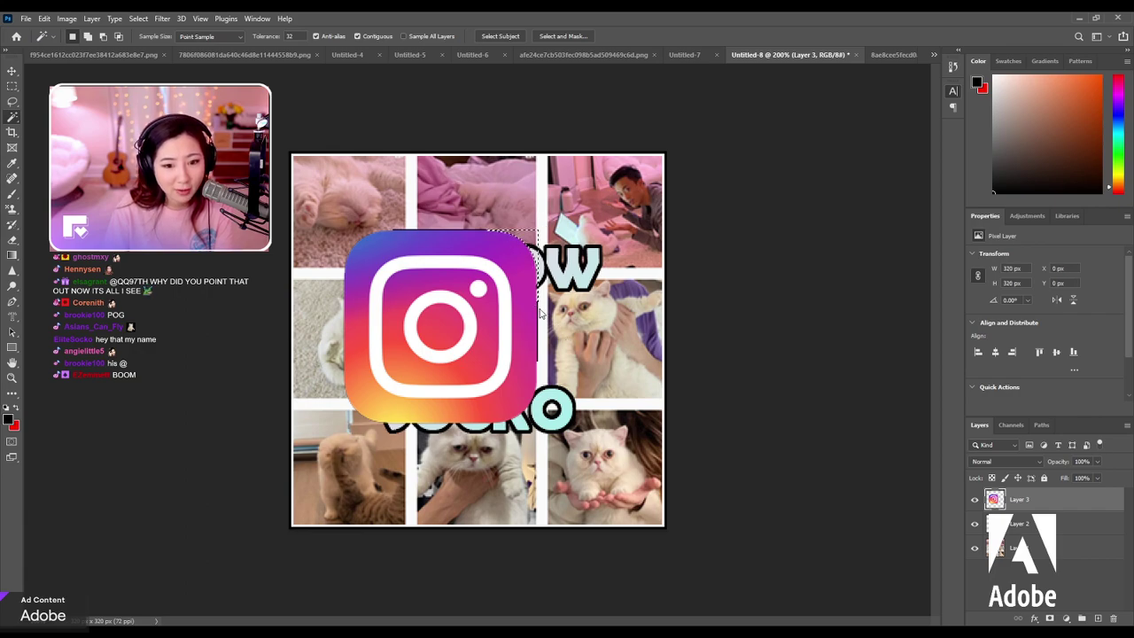
click(540, 312)
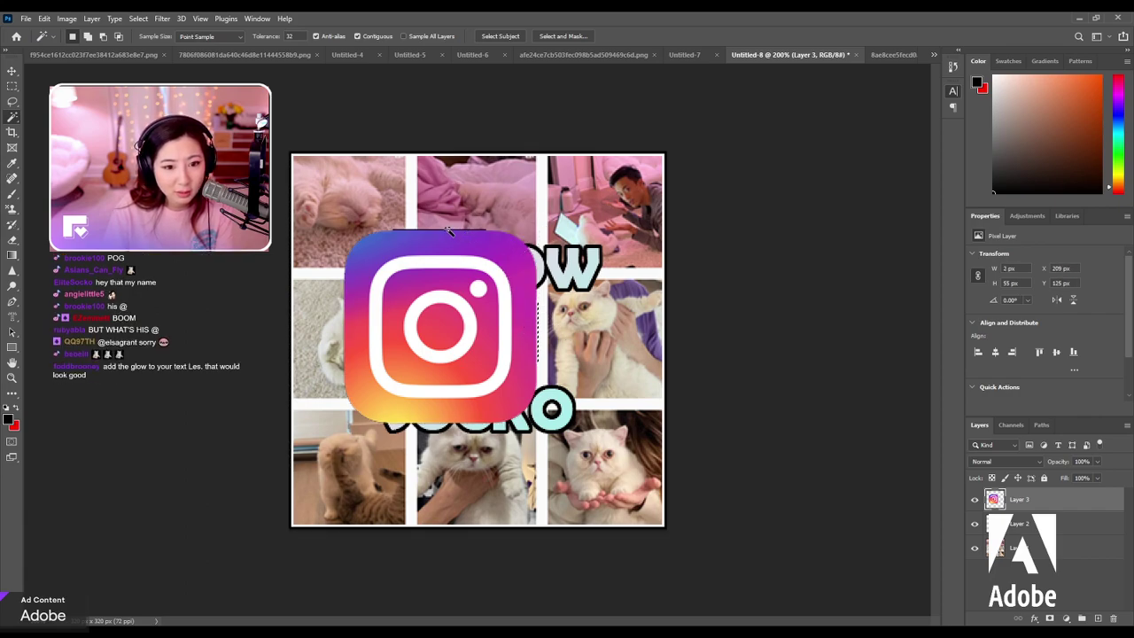
key(ctrl+a)
key(m)
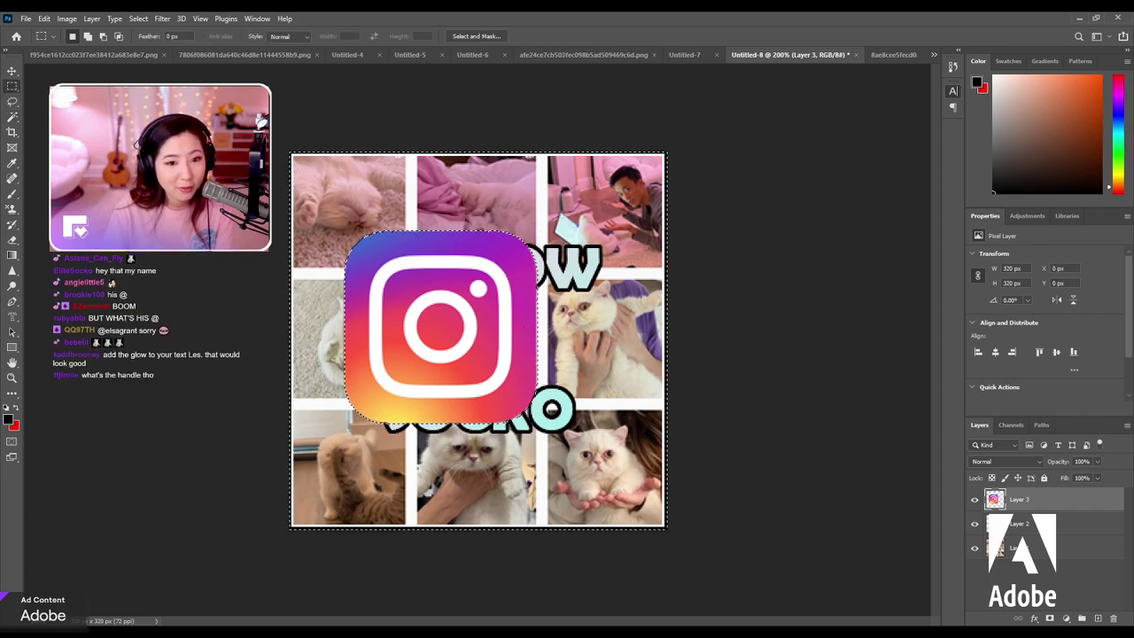
key(ctrl+t)
Shrink the Instagram logo to about 27% and place it just right of SOCKO.
drag(538, 228, 476, 292)
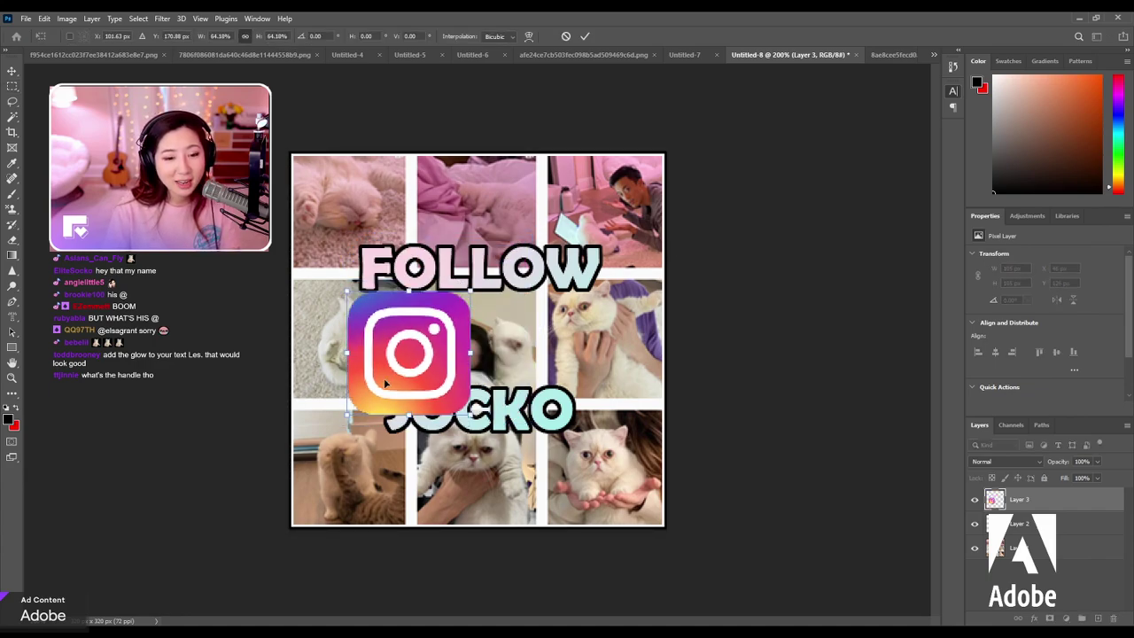
drag(388, 390, 461, 372)
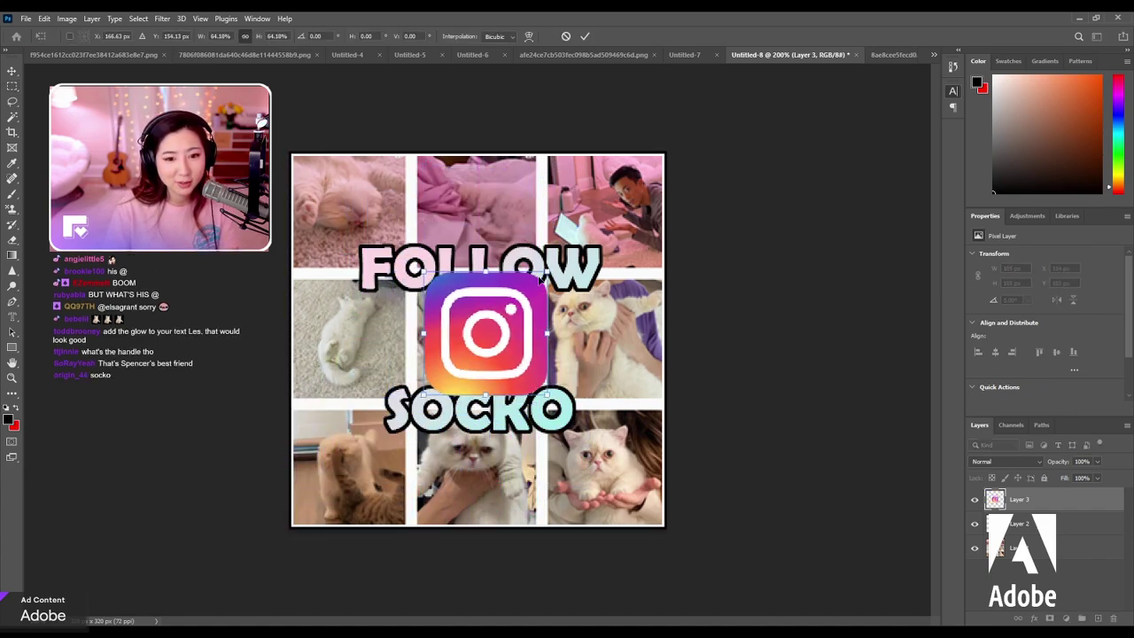
drag(546, 276, 484, 327)
drag(473, 373, 642, 387)
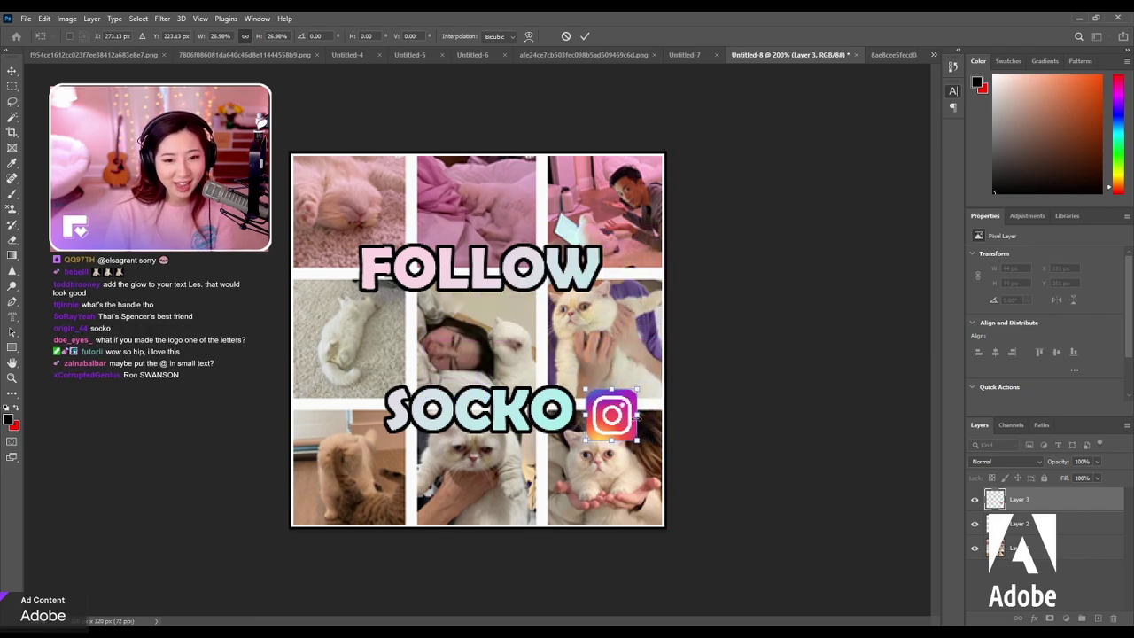
key(Return)
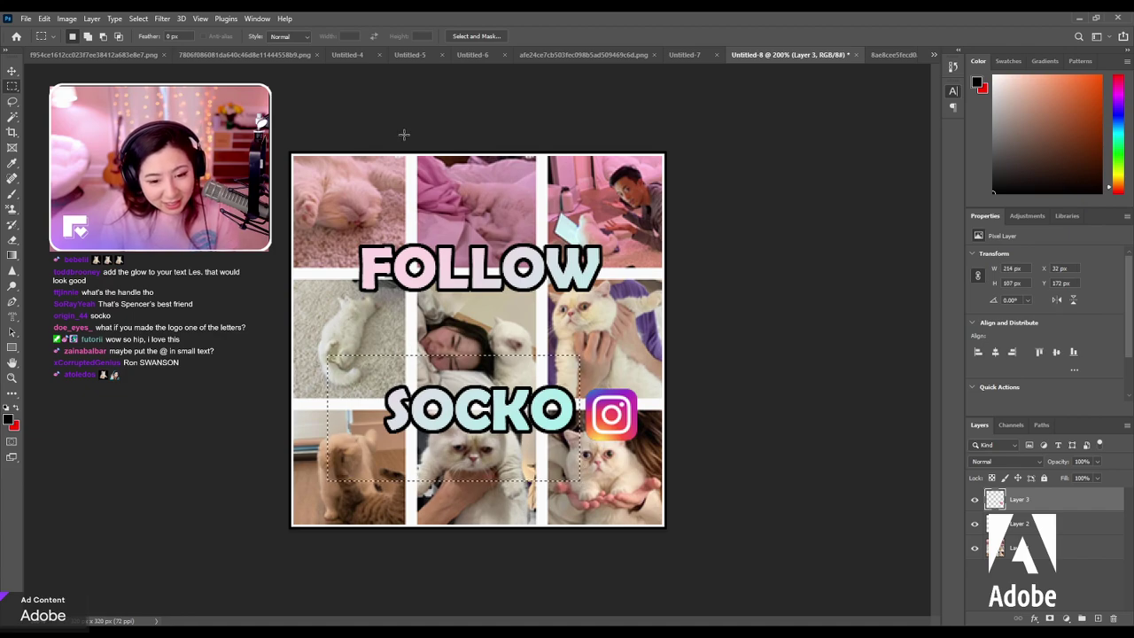
Shift the SOCKO text about 34 px left to make room for the logo.
key(v)
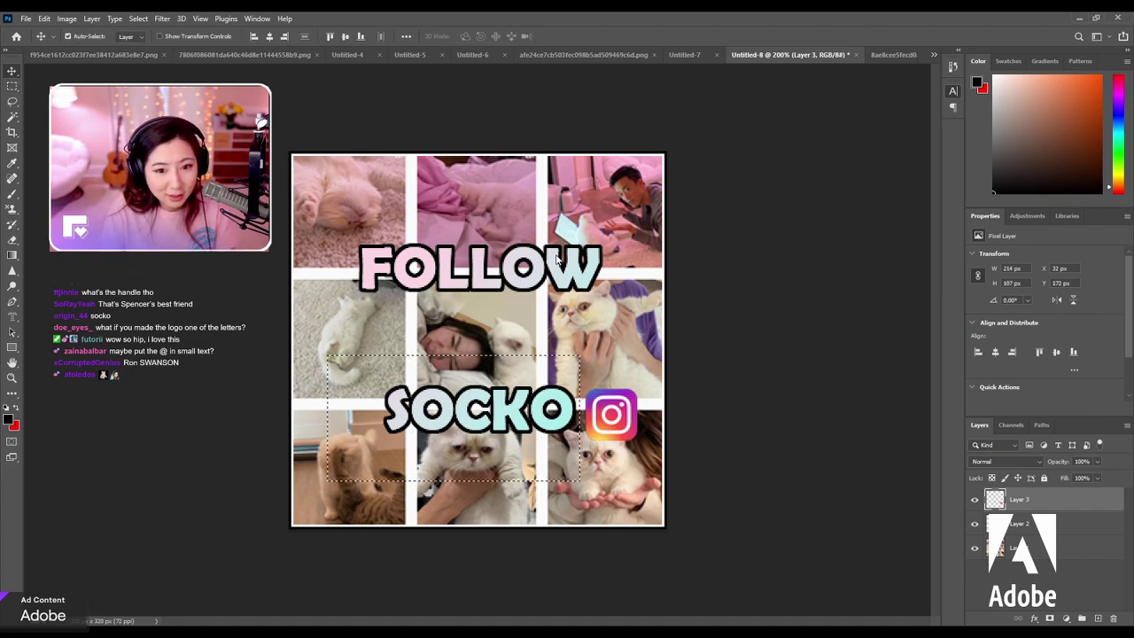
click(1019, 524)
ctrl+click(995, 524)
drag(482, 409, 452, 406)
key(ctrl+d)
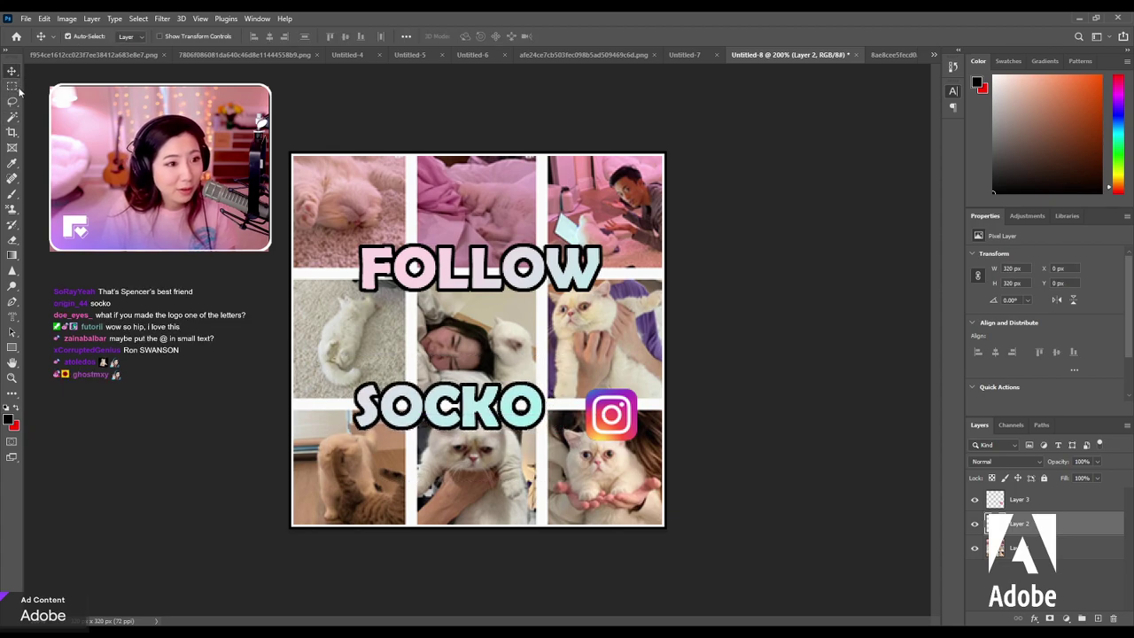
Resize the Instagram icon to 38 px and add an Outer Glow layer style to it.
drag(618, 420, 593, 409)
key(ctrl+t)
key(Return)
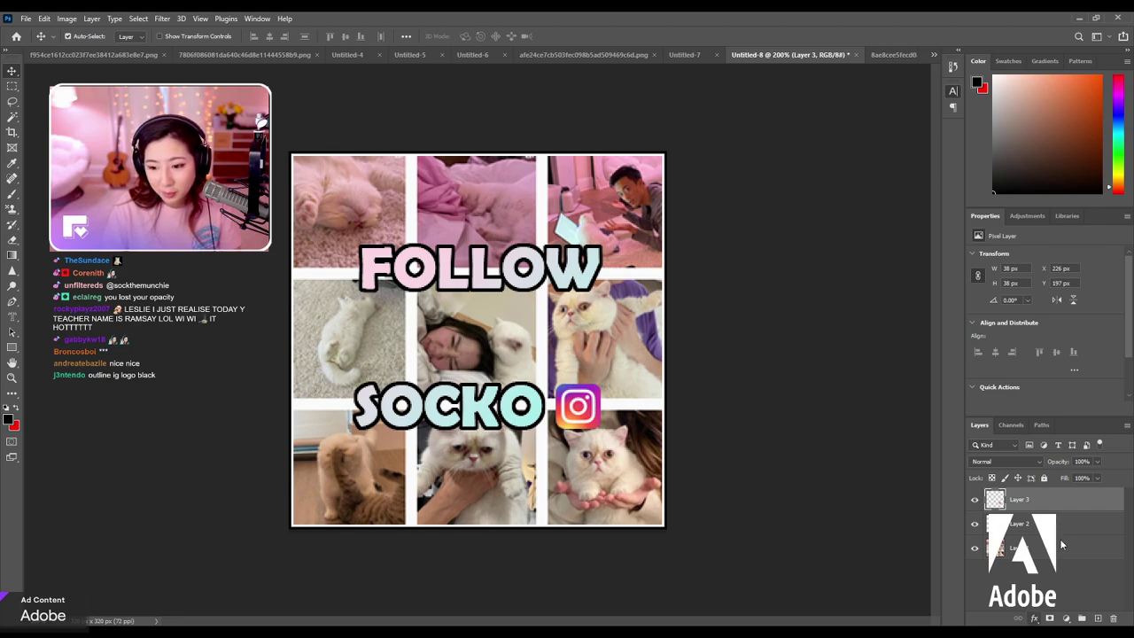
click(1034, 618)
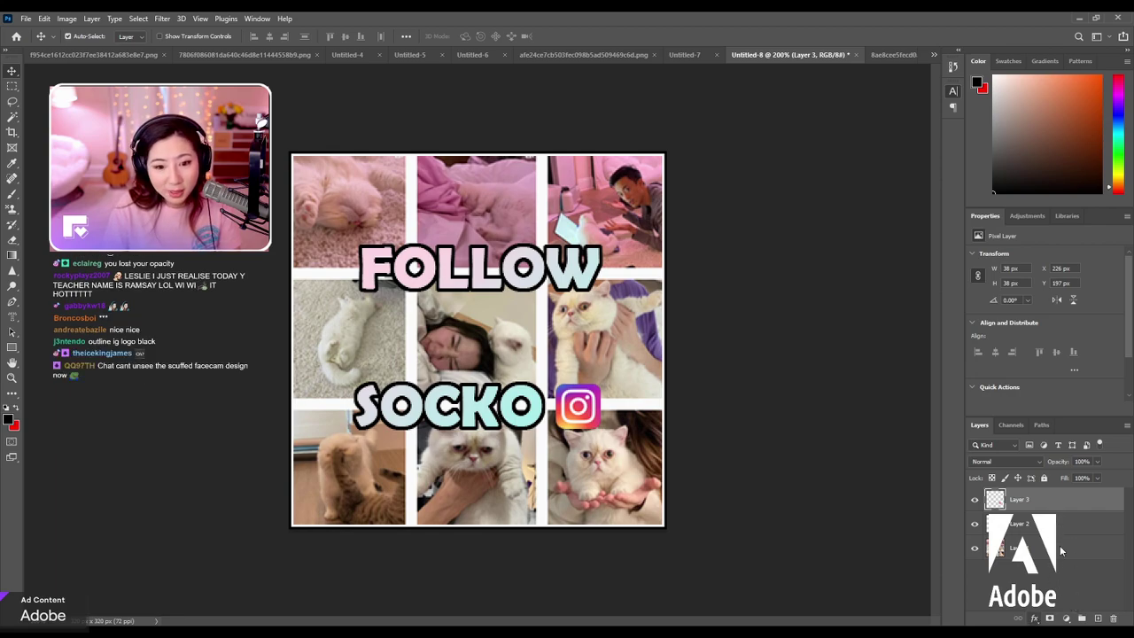
click(972, 291)
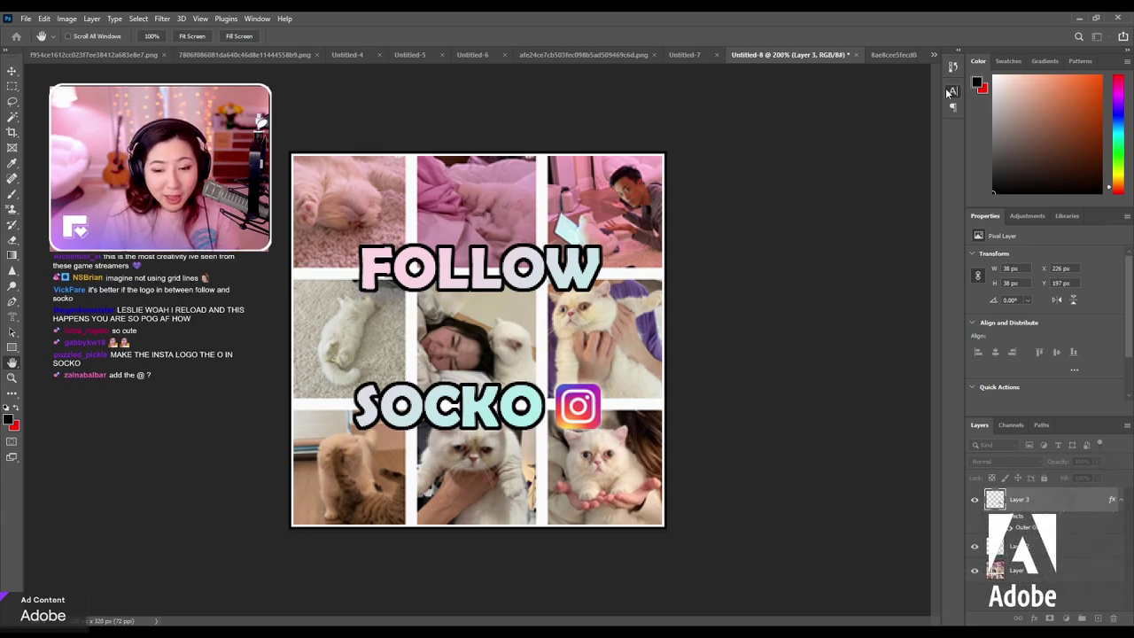
Add the same outer glow to the FOLLOW SOCKO text layer and check the whole design.
key(v)
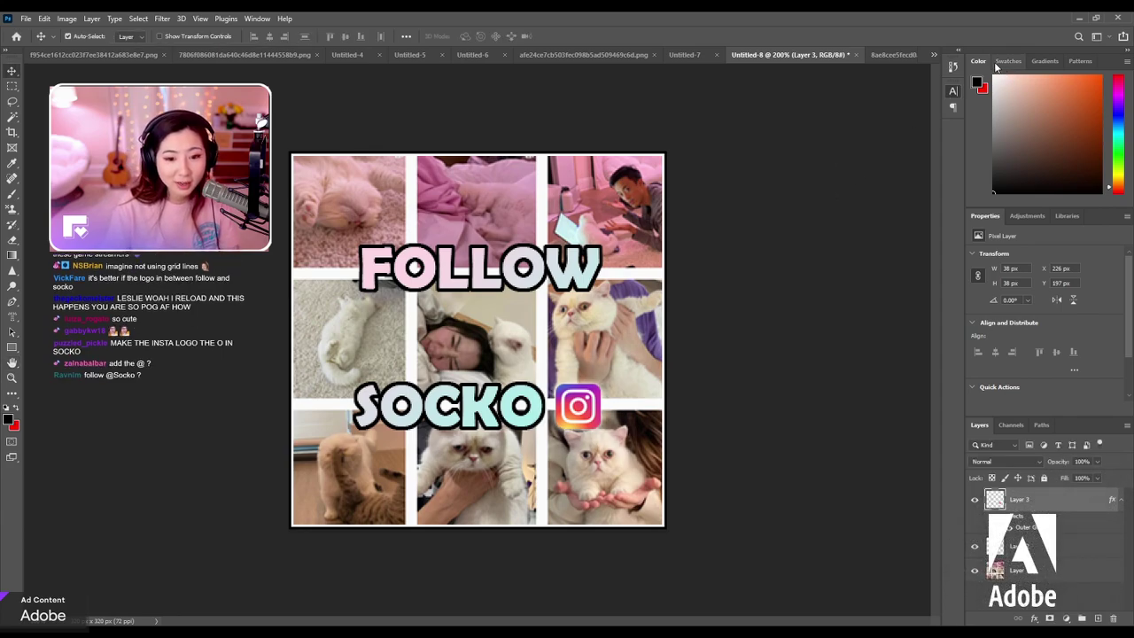
click(1061, 551)
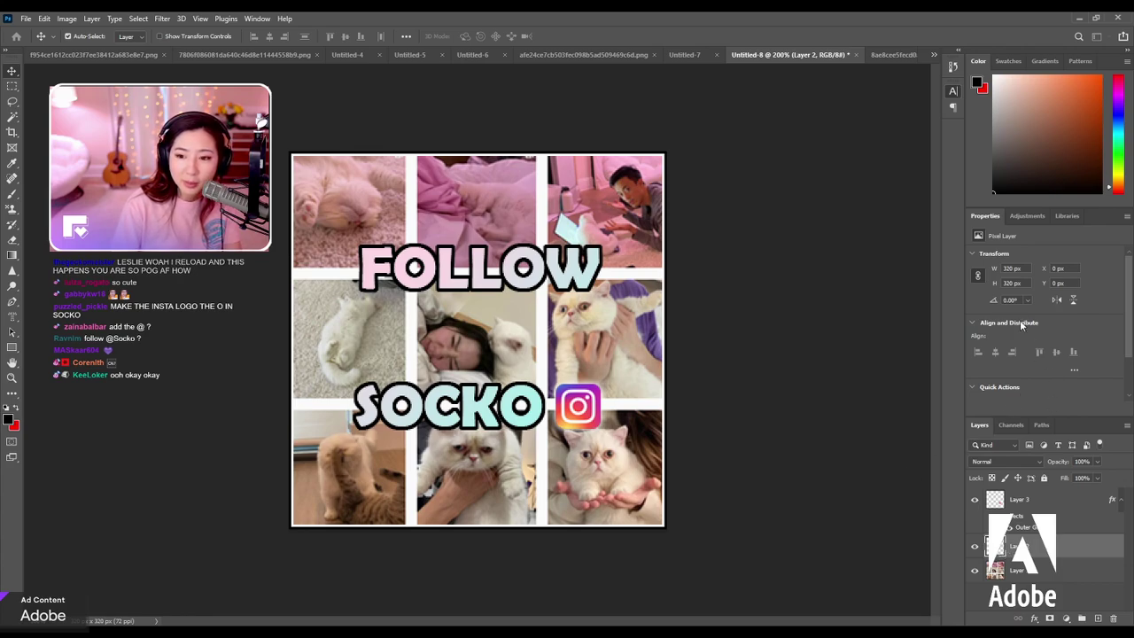
key(h)
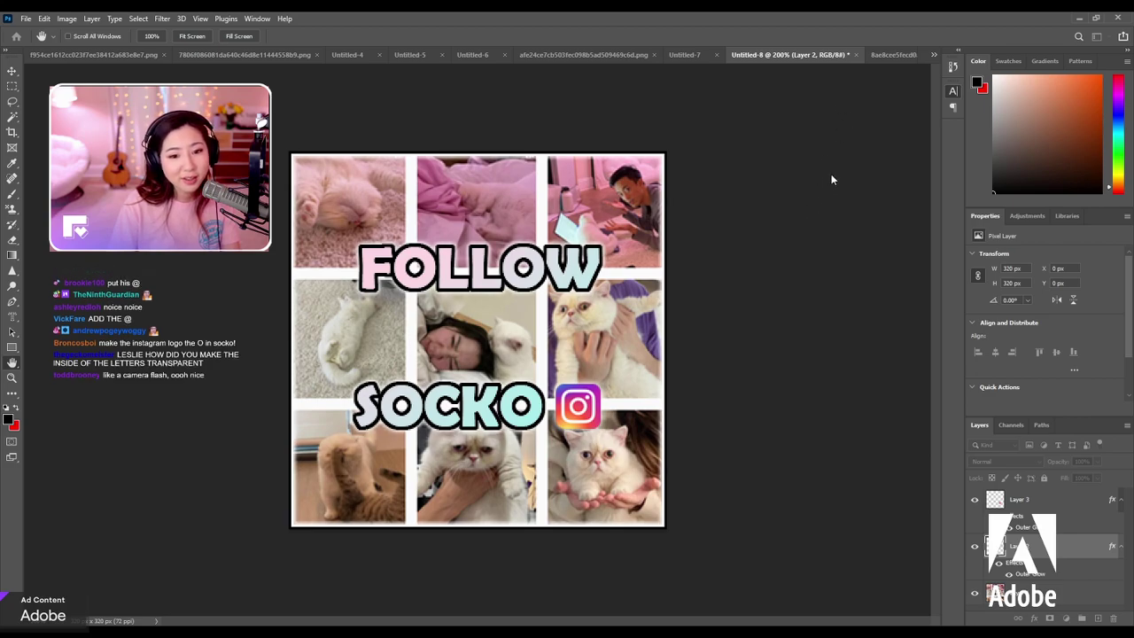
key(v)
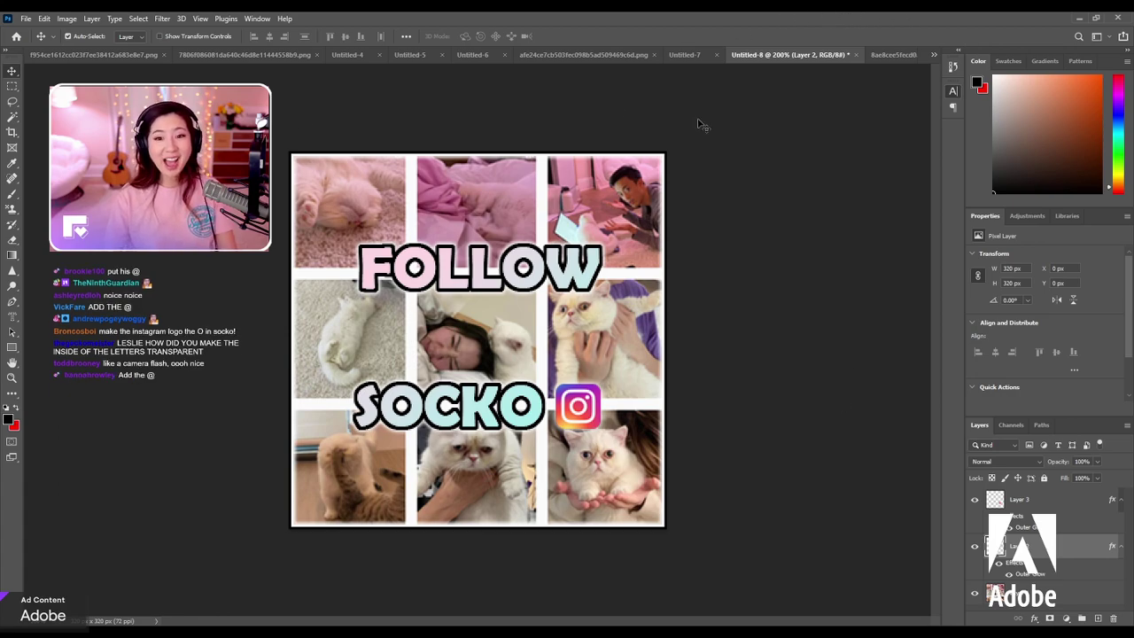
key(ctrl+minus)
key(ctrl+plus)
key(ctrl+plus)
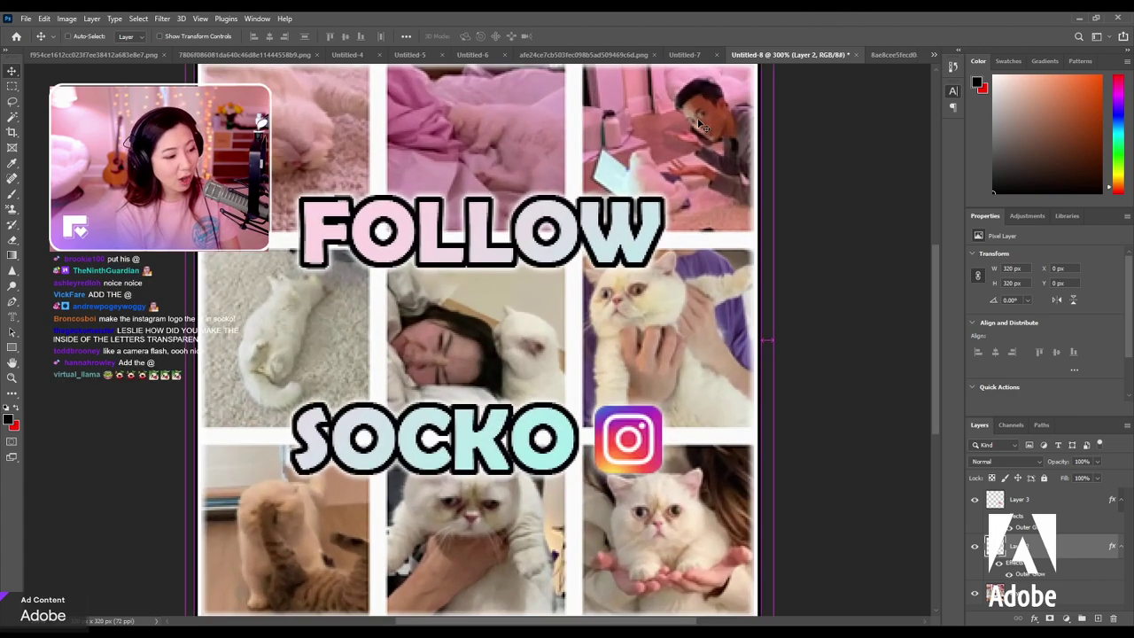
key(ctrl+minus)
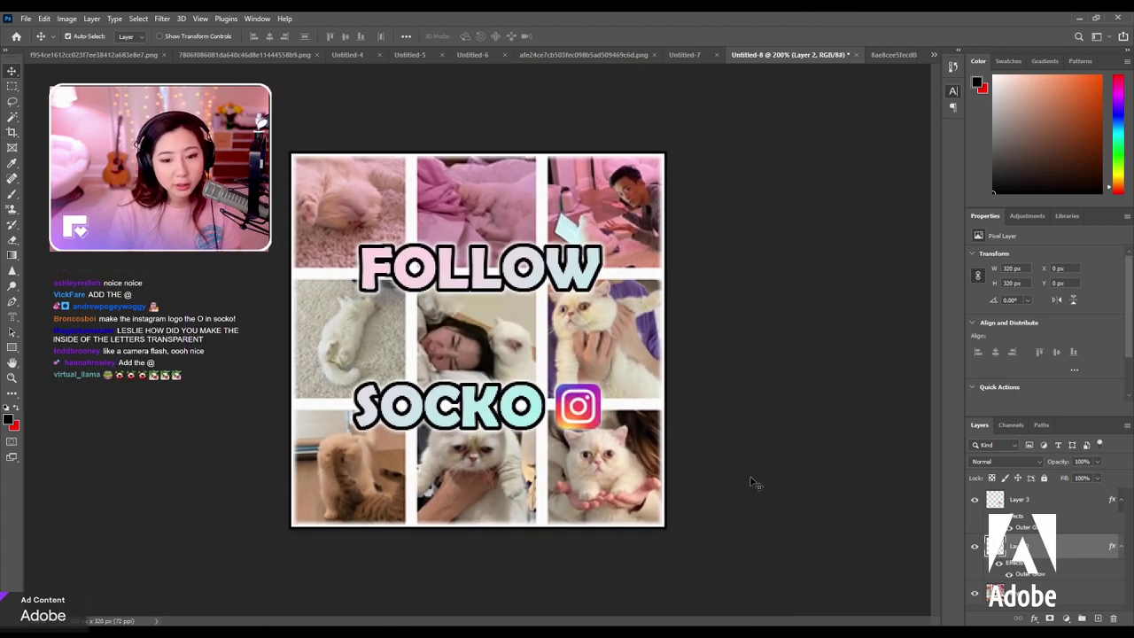
Try the Instagram logo in place of SOCKO's first O, then settle it just right of SOCKO.
drag(579, 408, 405, 408)
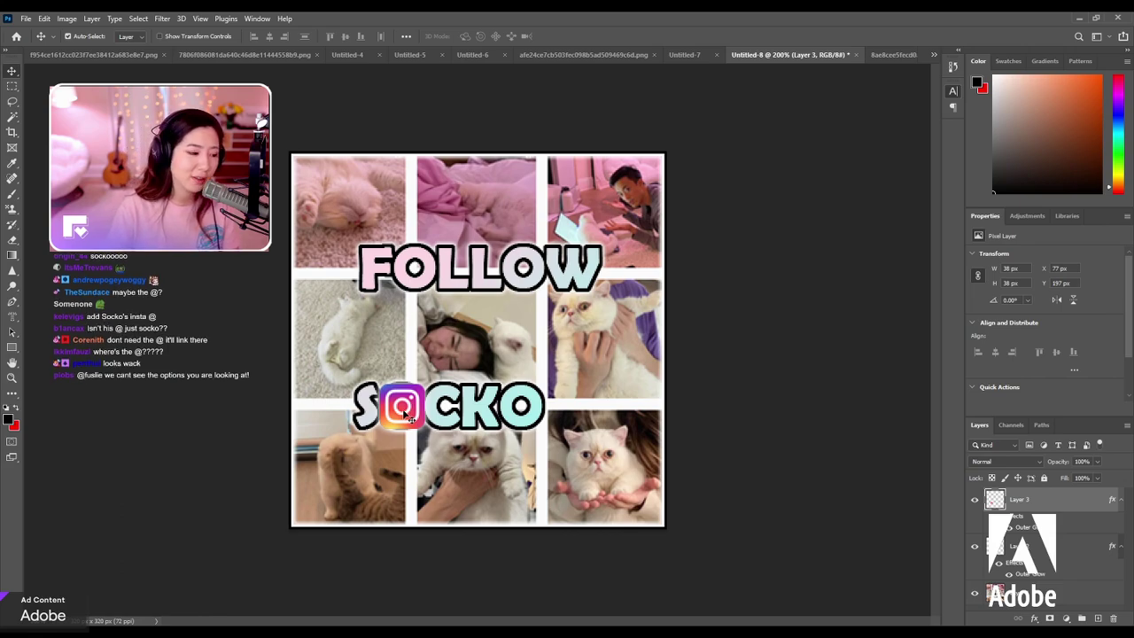
mouse_move(403, 414)
mouse_down()
mouse_move(525, 424)
mouse_move(563, 411)
mouse_move(405, 411)
mouse_up()
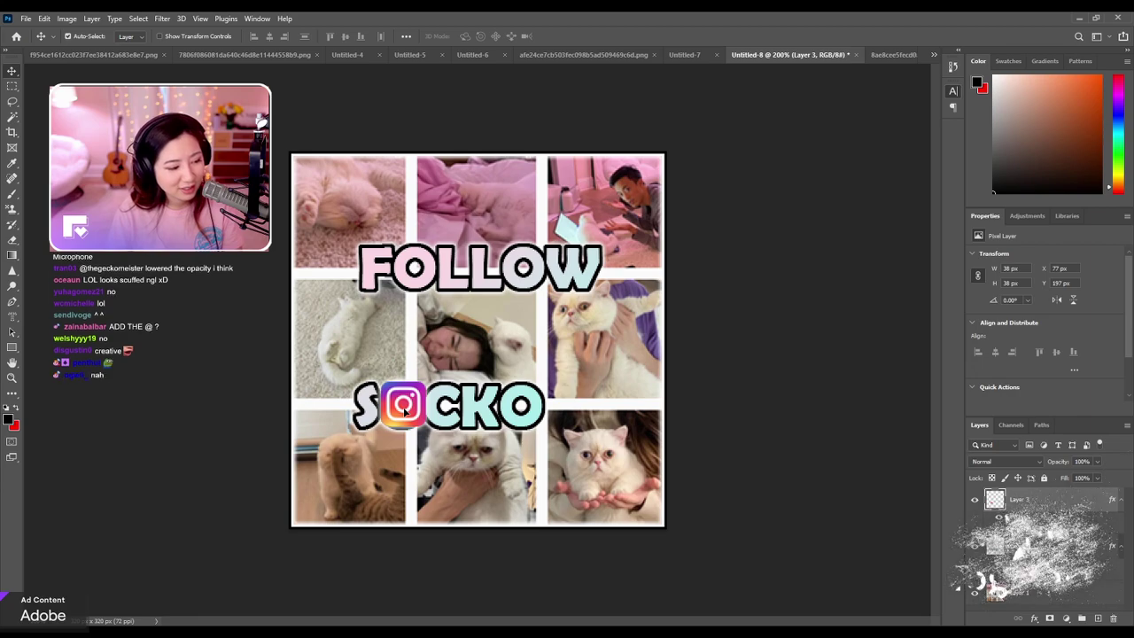
drag(403, 412, 578, 413)
click(409, 428)
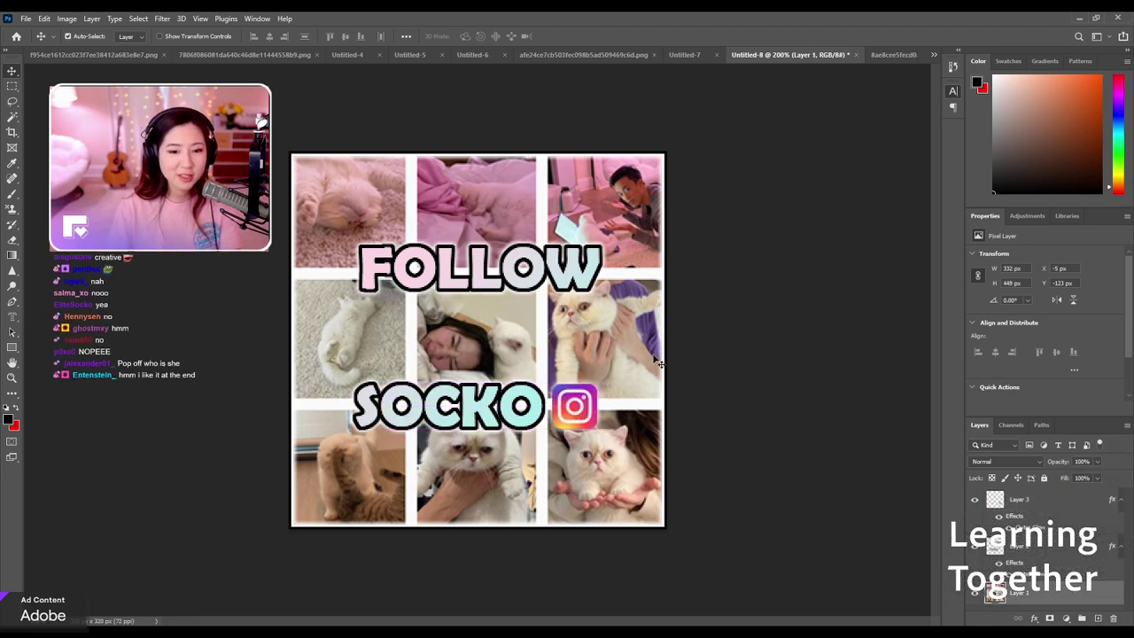
click(12, 317)
click(176, 501)
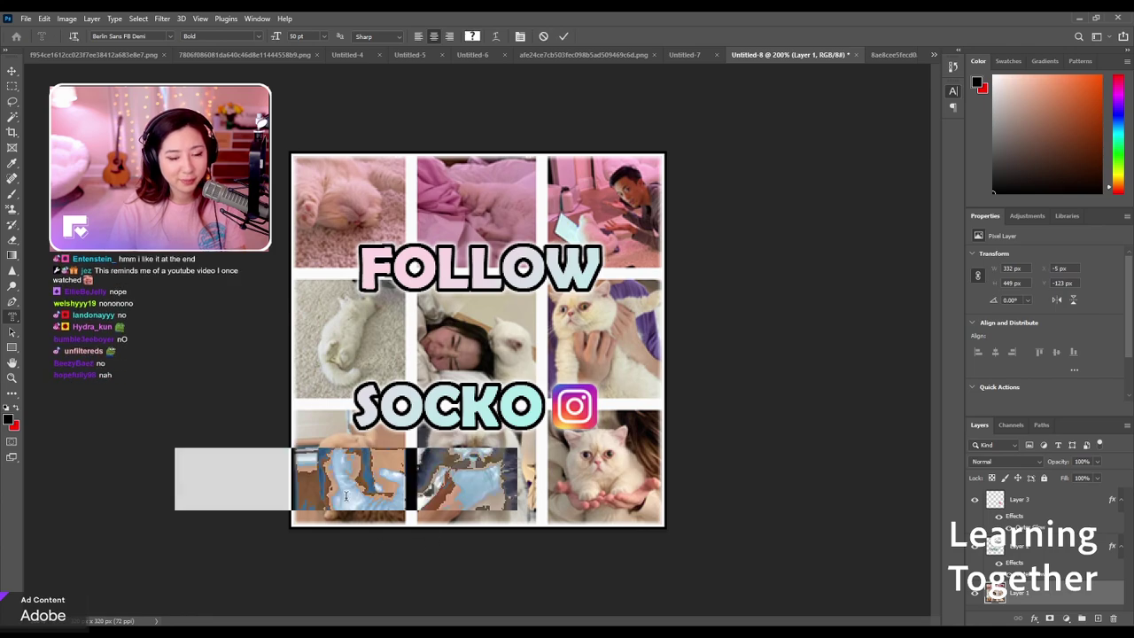
click(12, 85)
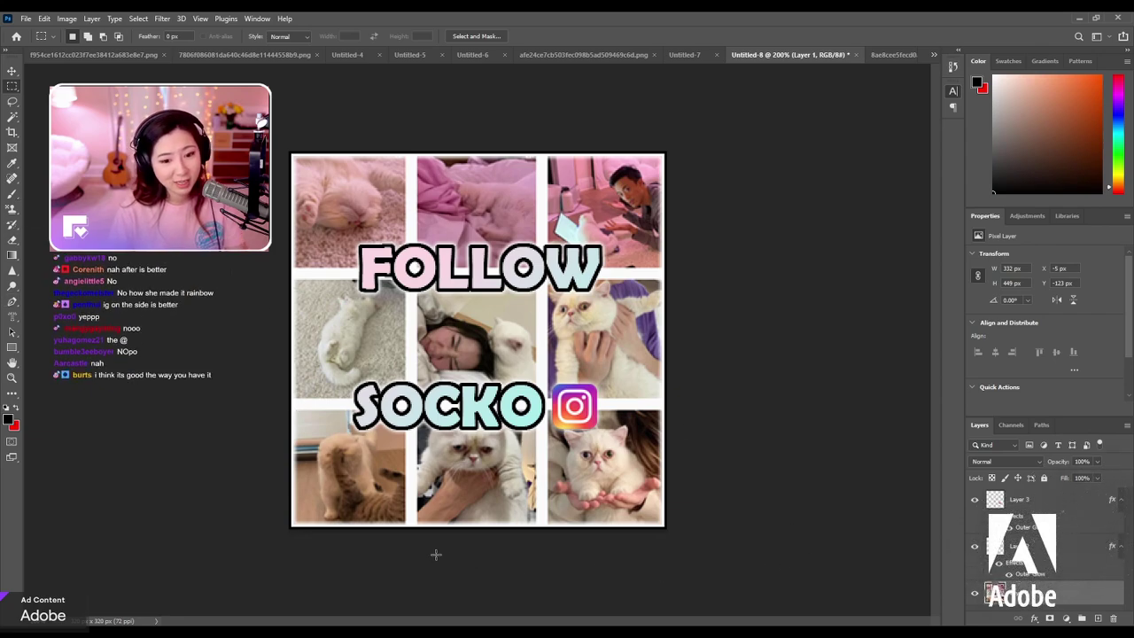
key(t)
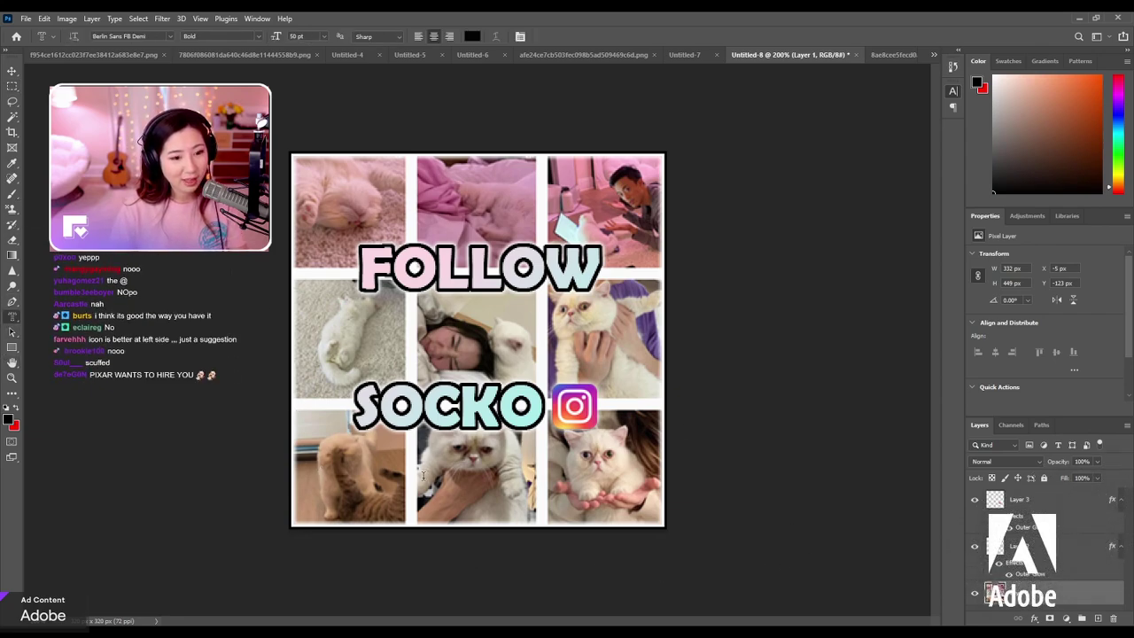
click(295, 477)
text(@sock)
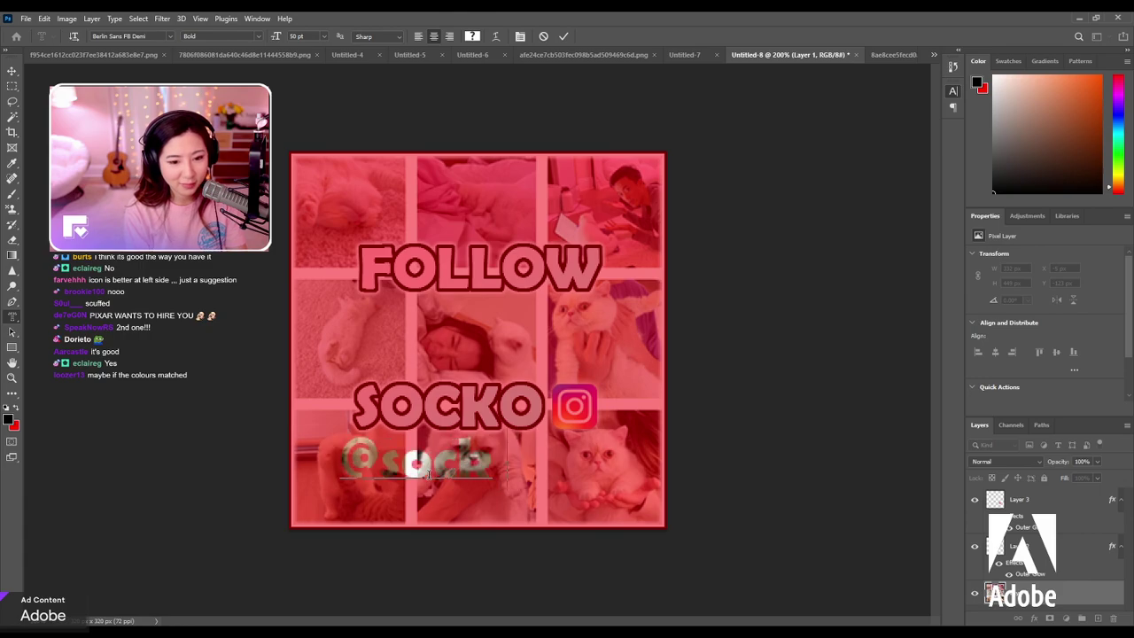
text(themonchie)
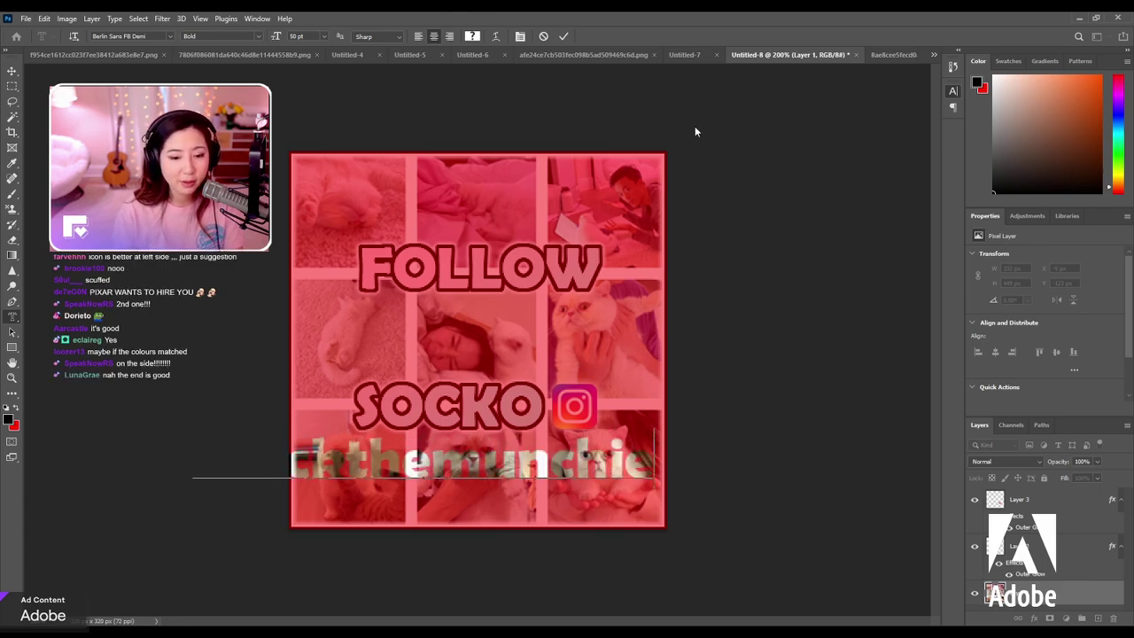
key(ctrl+a)
click(276, 37)
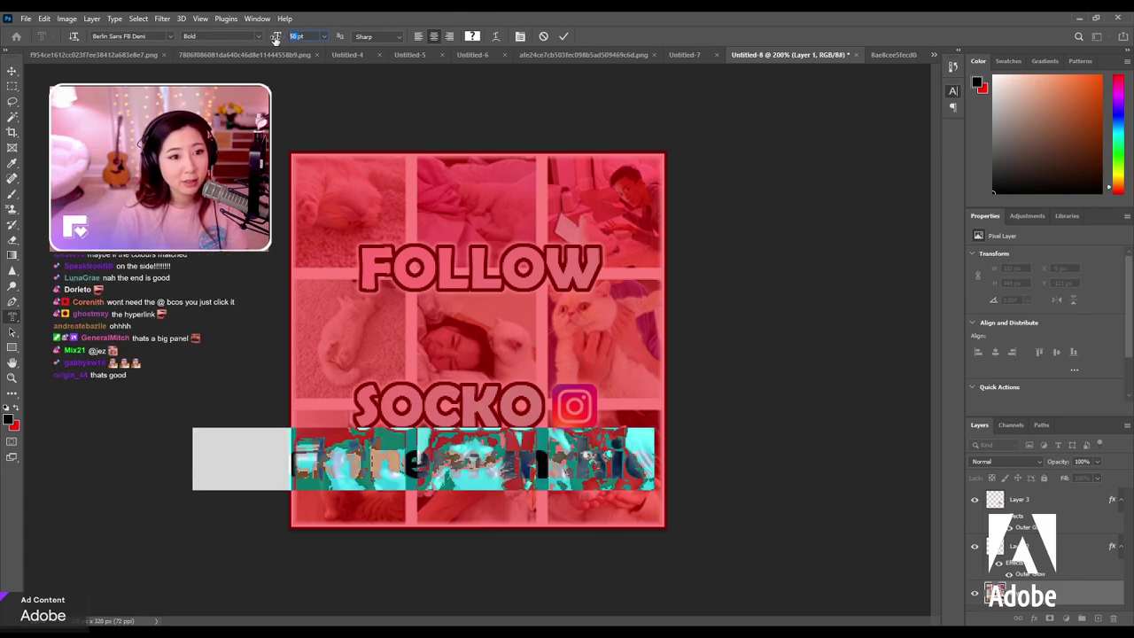
text(20)
key(Return)
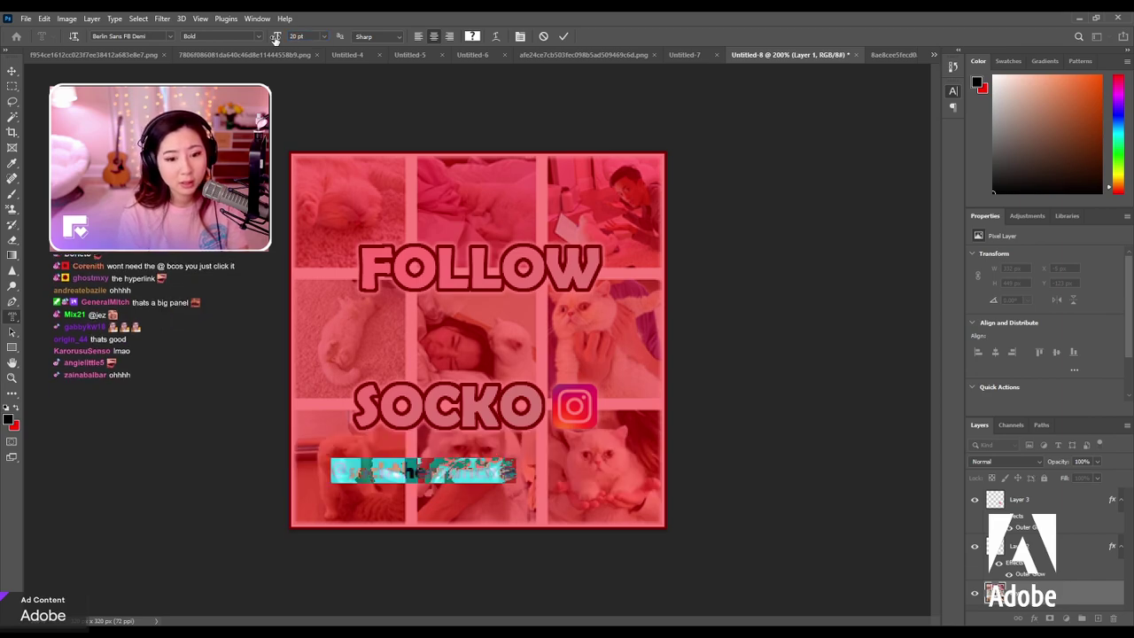
Move the handle mask to the bottom-right edge, commit it, and paint it black at 100% opacity.
click(456, 474)
drag(469, 522, 547, 513)
drag(611, 540, 587, 556)
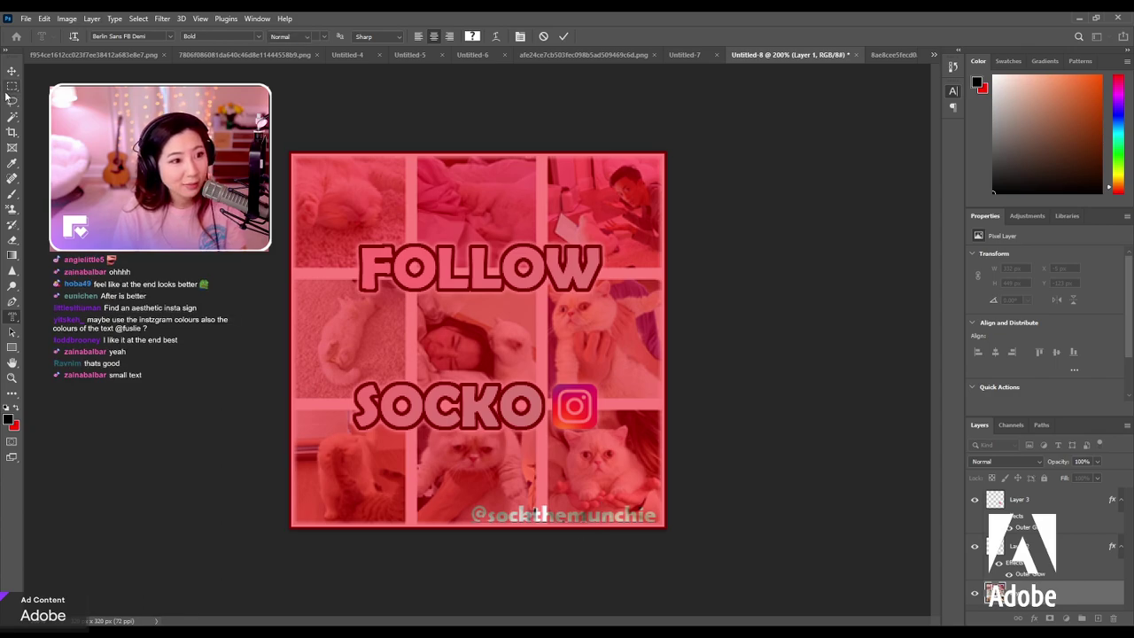
key(ctrl+Return)
key(b)
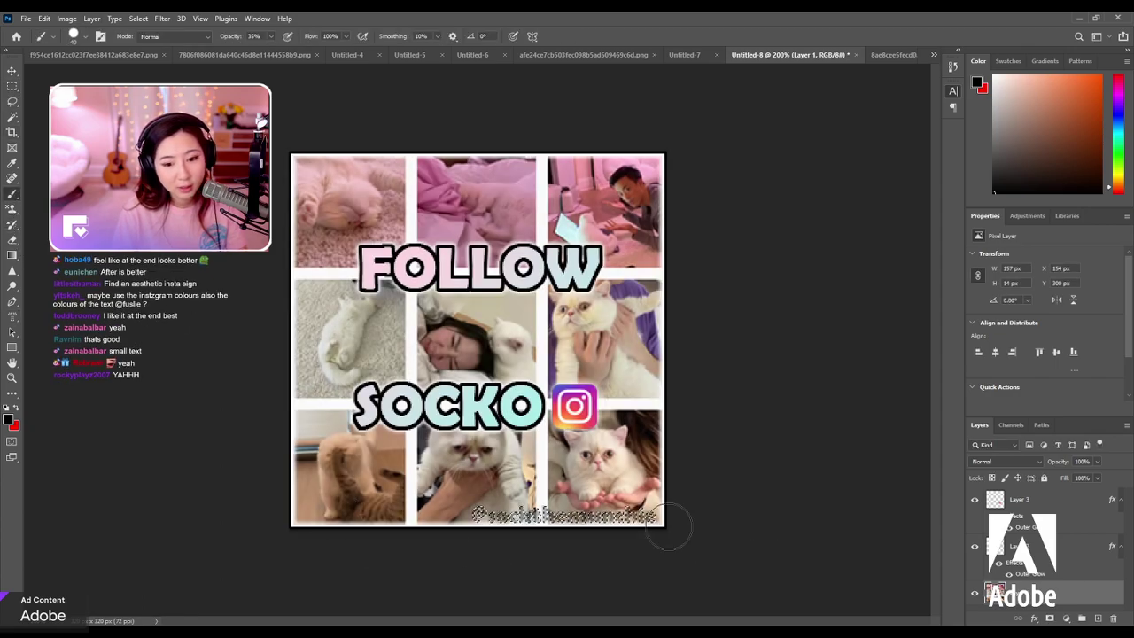
key(0)
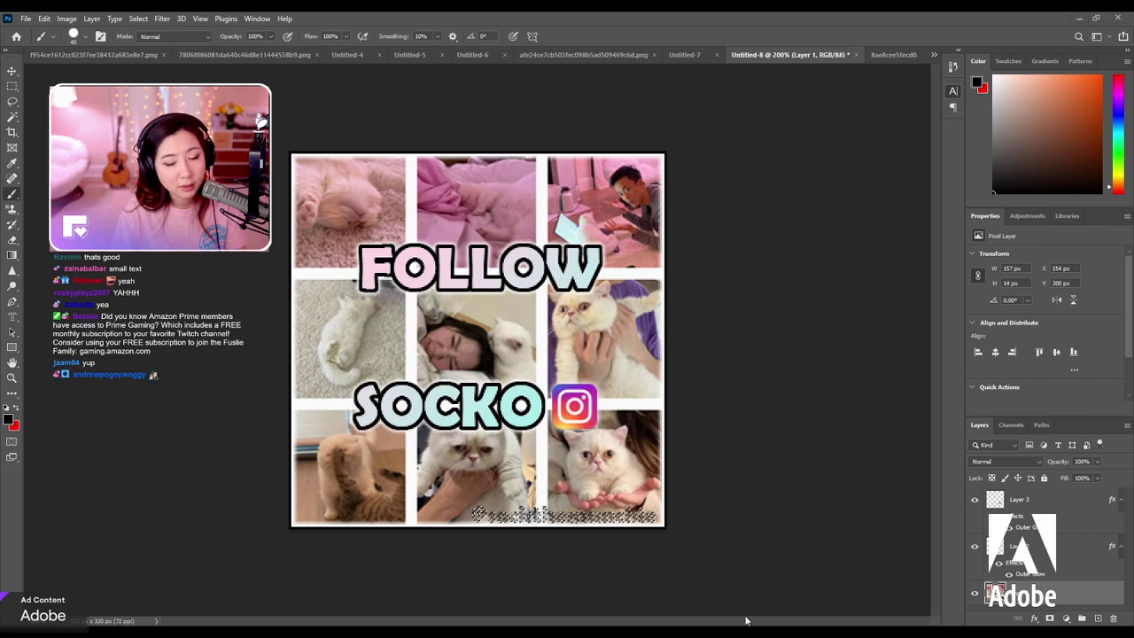
mouse_move(683, 513)
mouse_down()
mouse_move(550, 481)
mouse_move(451, 552)
mouse_up()
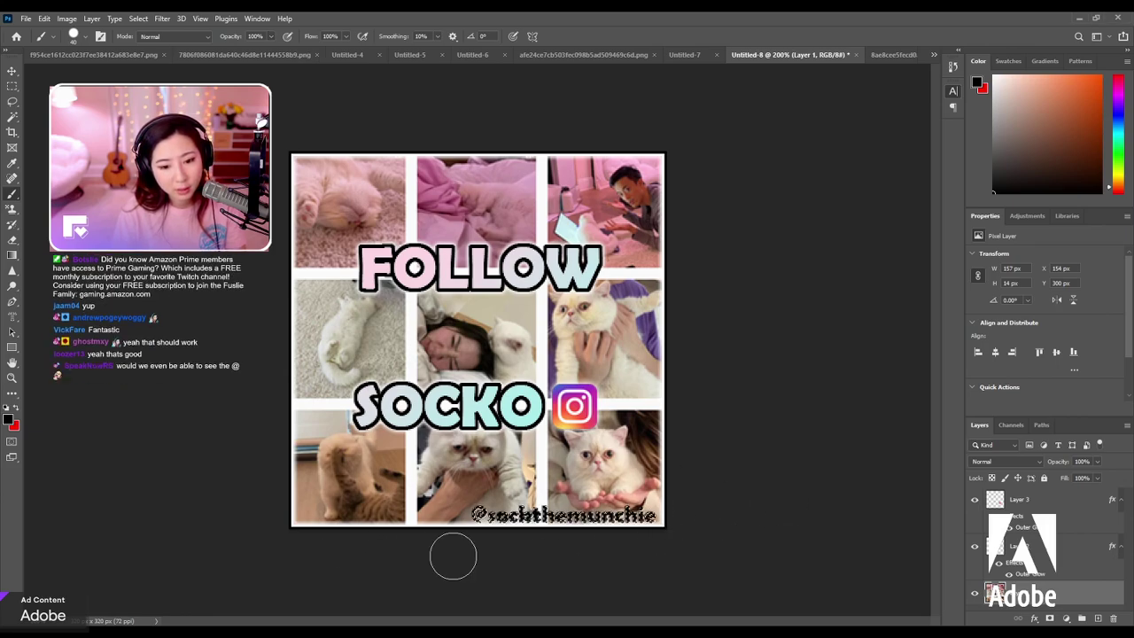
Deselect and undo the black-painted handle.
key(m)
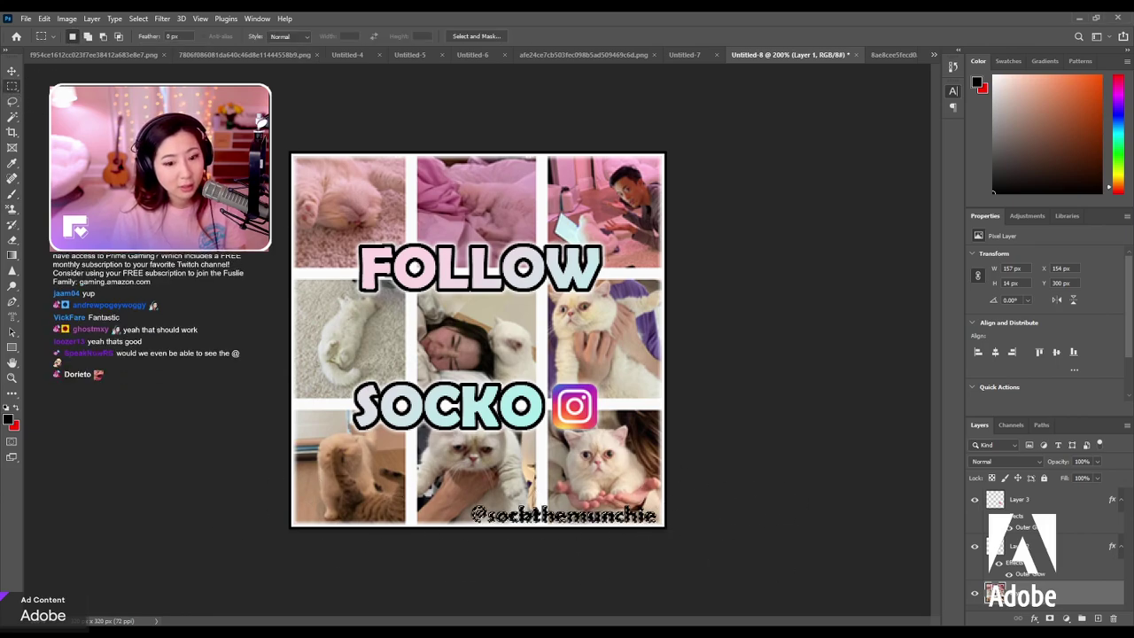
key(ctrl+d)
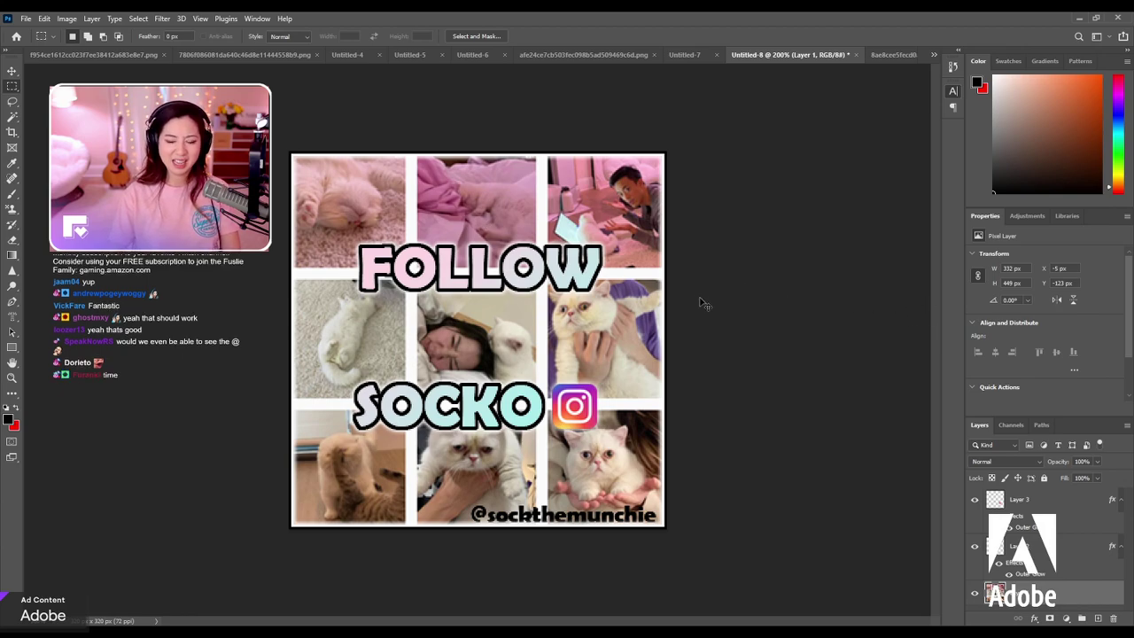
key(ctrl+z)
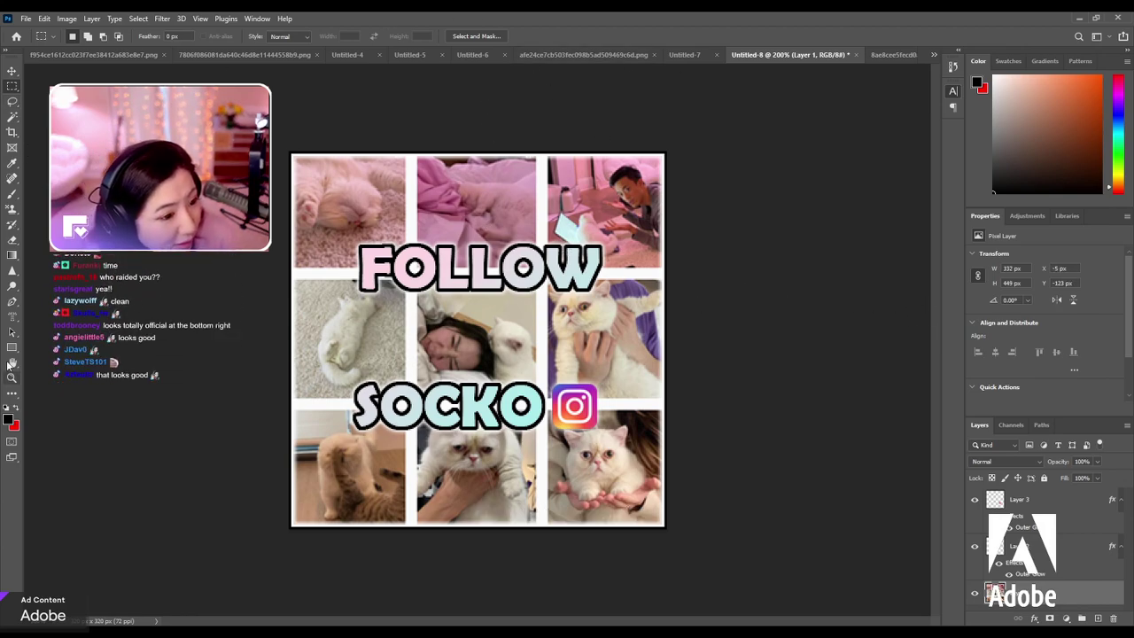
click(11, 316)
click(490, 532)
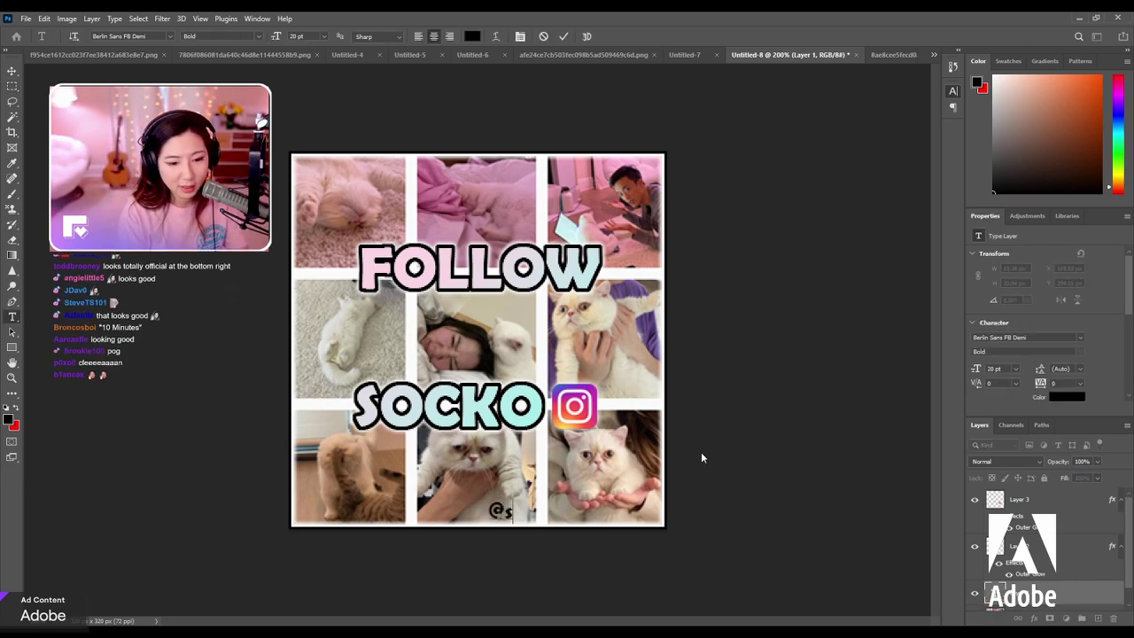
text(@sockthe)
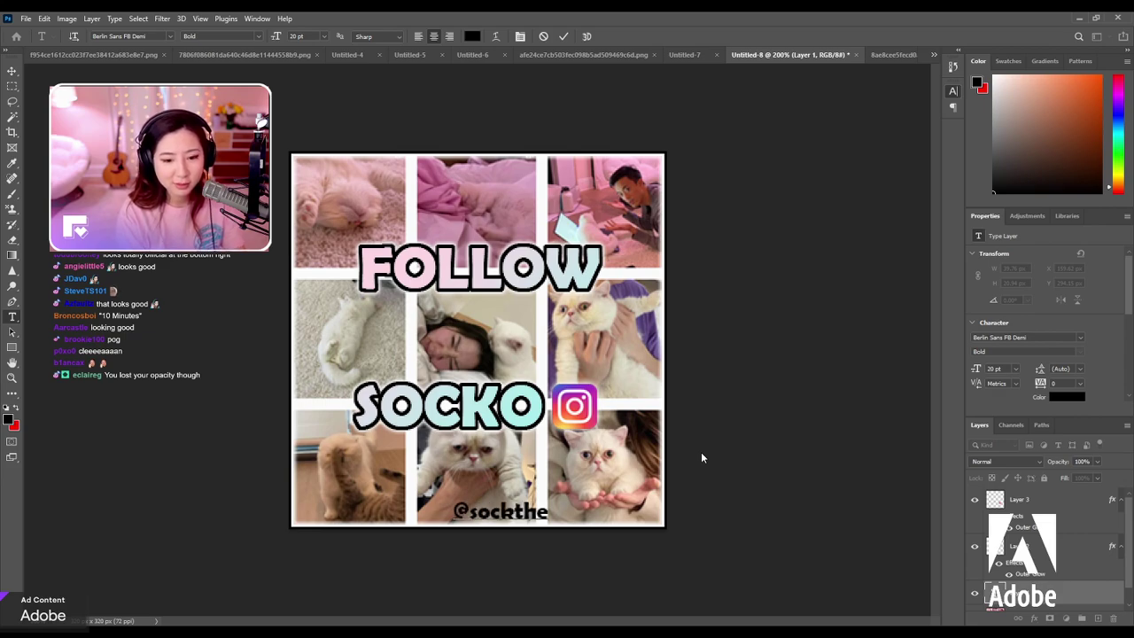
key(BackSpace)
key(BackSpace)
key(BackSpace)
key(BackSpace)
text(kthemy)
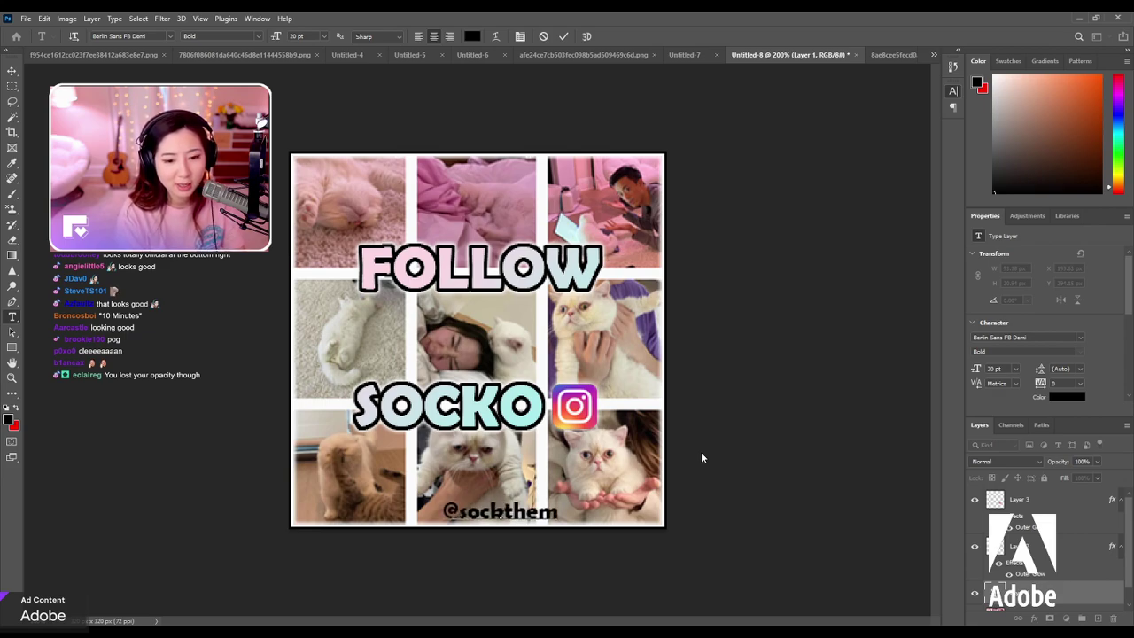
key(BackSpace)
key(BackSpace)
text(munchie)
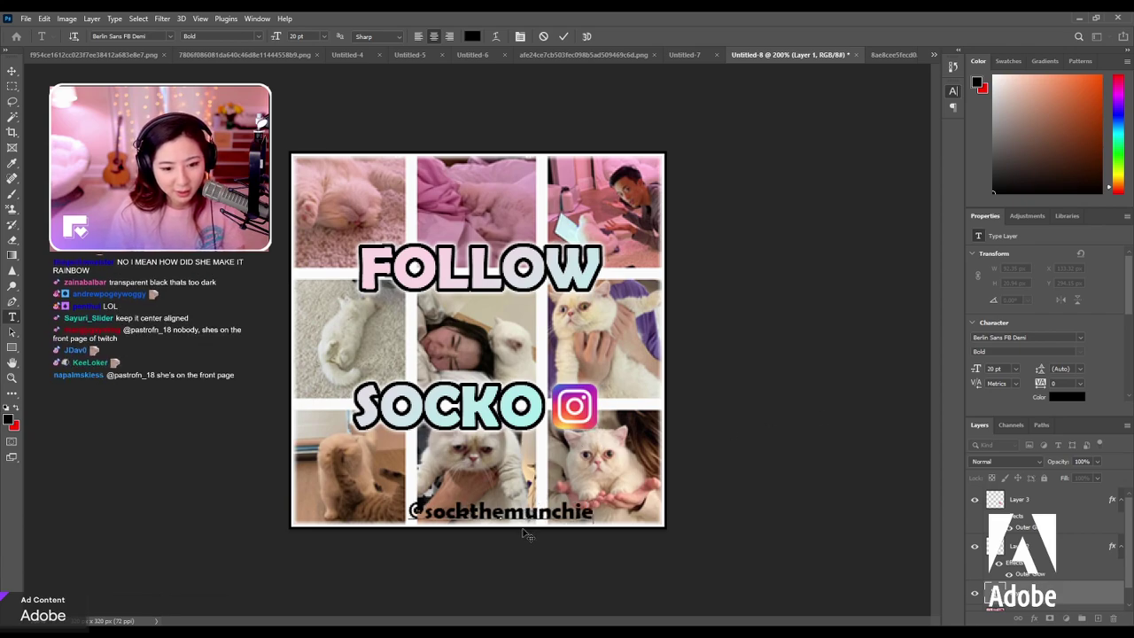
drag(525, 535, 588, 537)
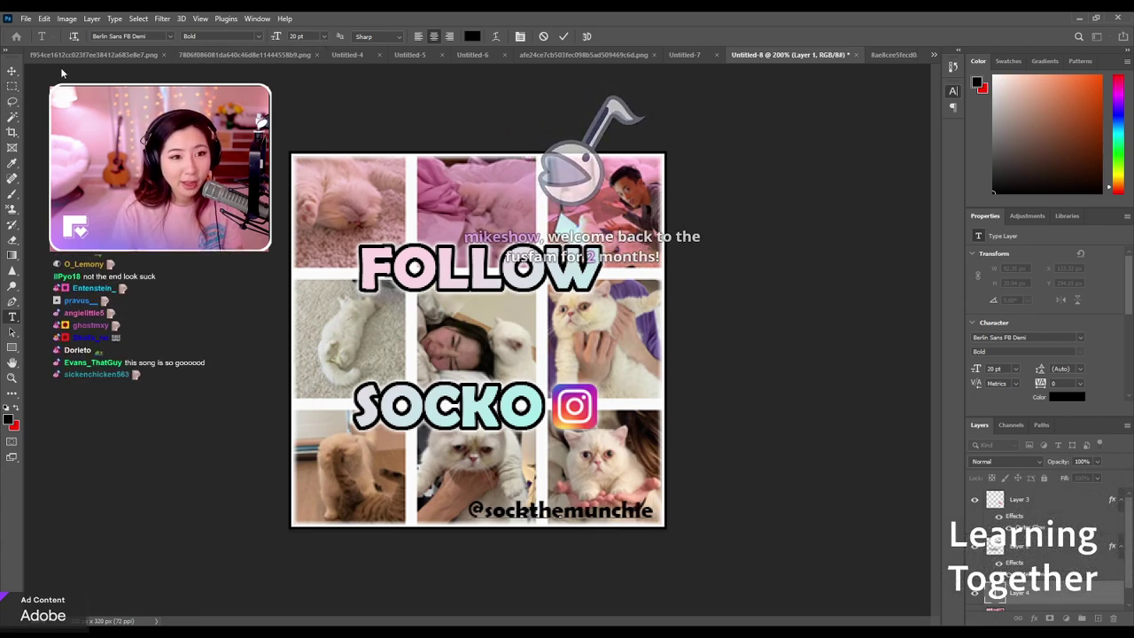
Commit the handle text, move its layer to the top, and set it to 66% opacity.
click(11, 86)
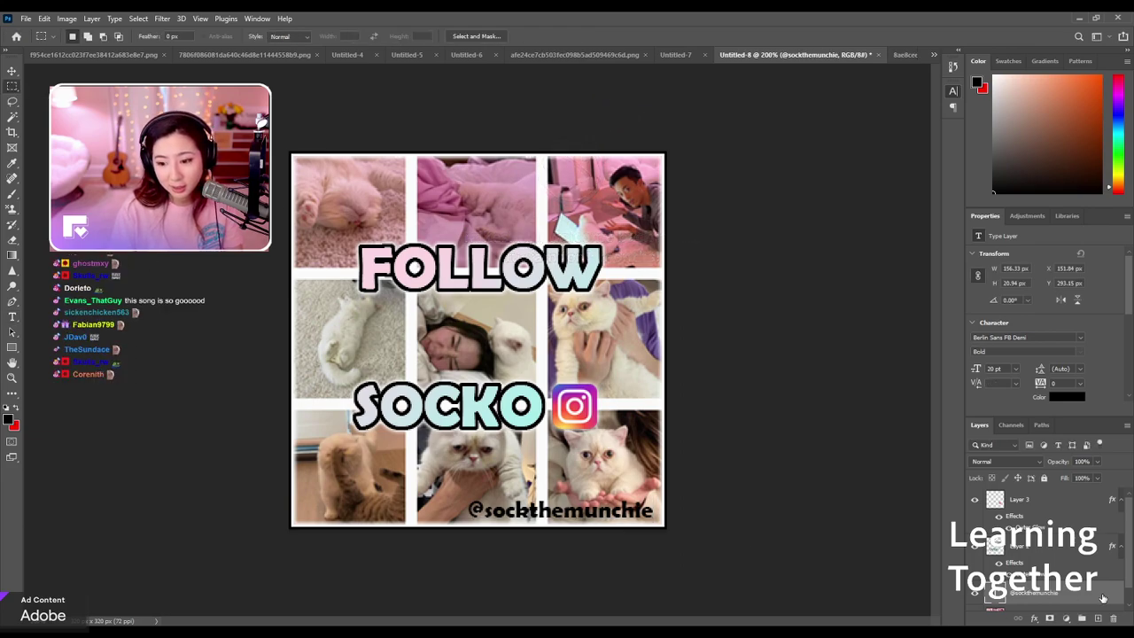
drag(1061, 521, 1067, 489)
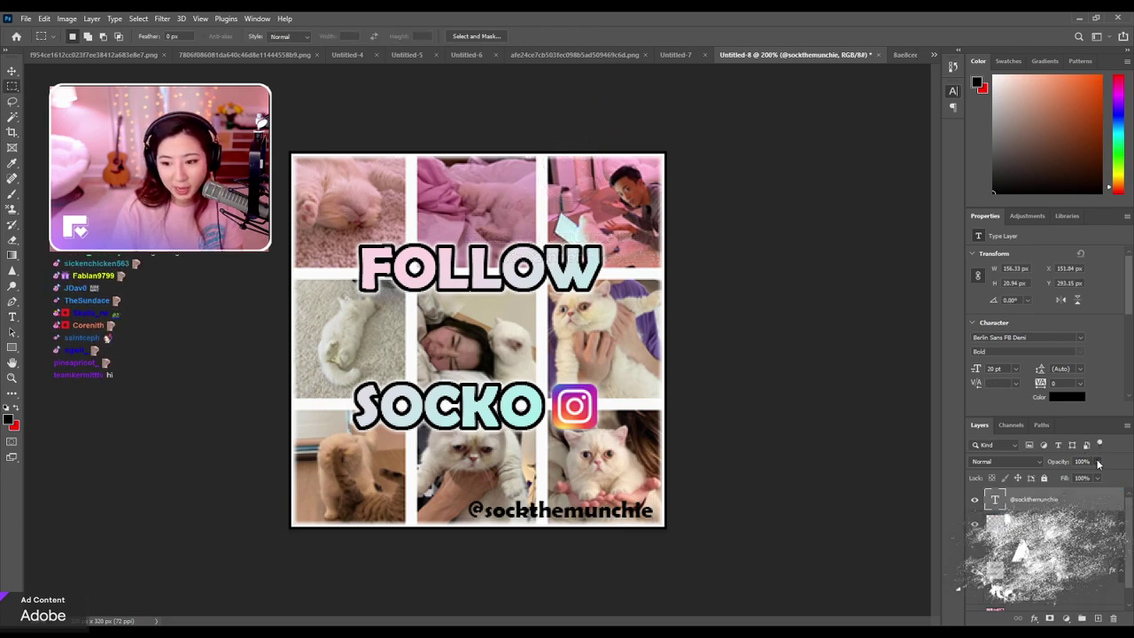
key(6)
key(6)
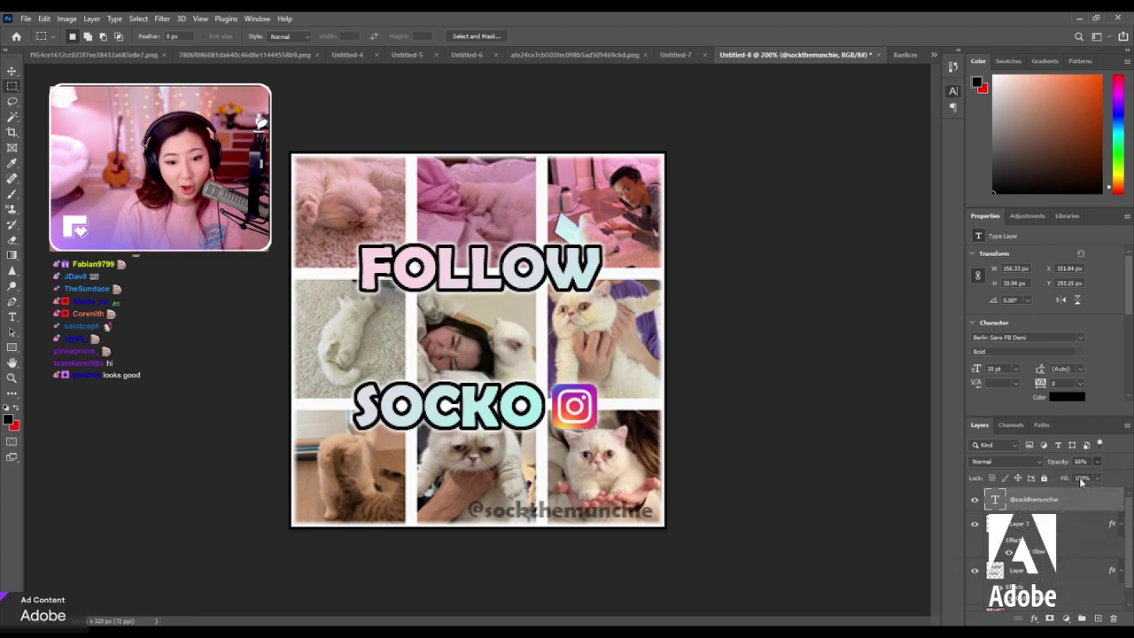
Nudge the handle text into place and shift the Instagram logo slightly right.
click(11, 71)
mouse_move(568, 512)
mouse_down()
mouse_move(461, 310)
mouse_move(424, 161)
mouse_move(394, 173)
mouse_move(479, 512)
mouse_move(575, 522)
mouse_up()
key(Up)
key(Up)
key(Up)
key(Up)
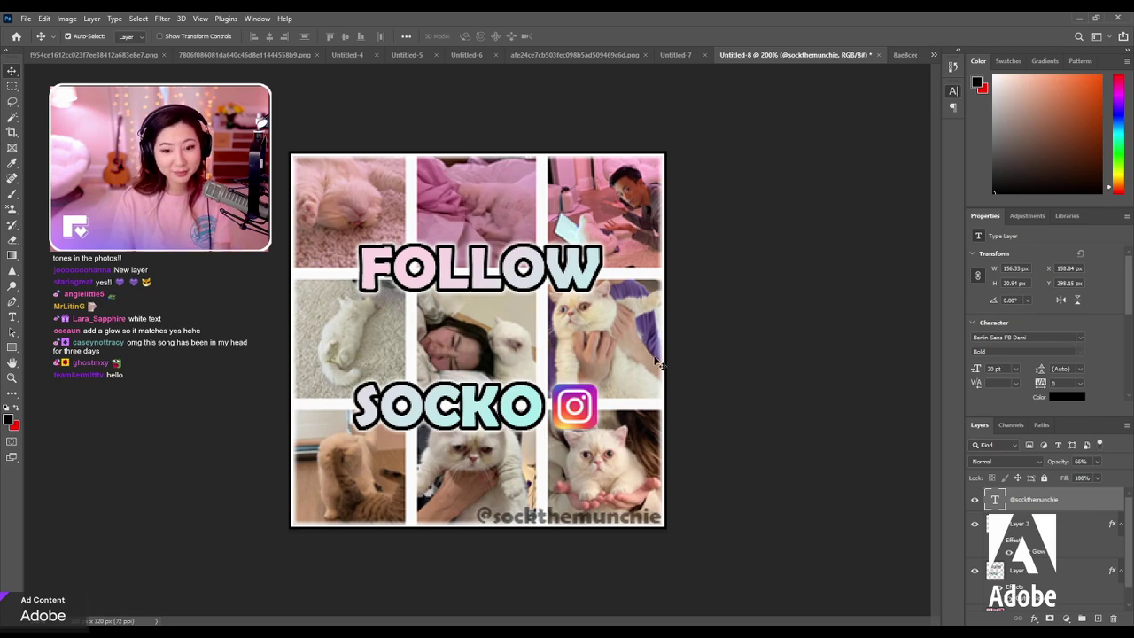
drag(578, 408, 584, 409)
drag(485, 403, 483, 403)
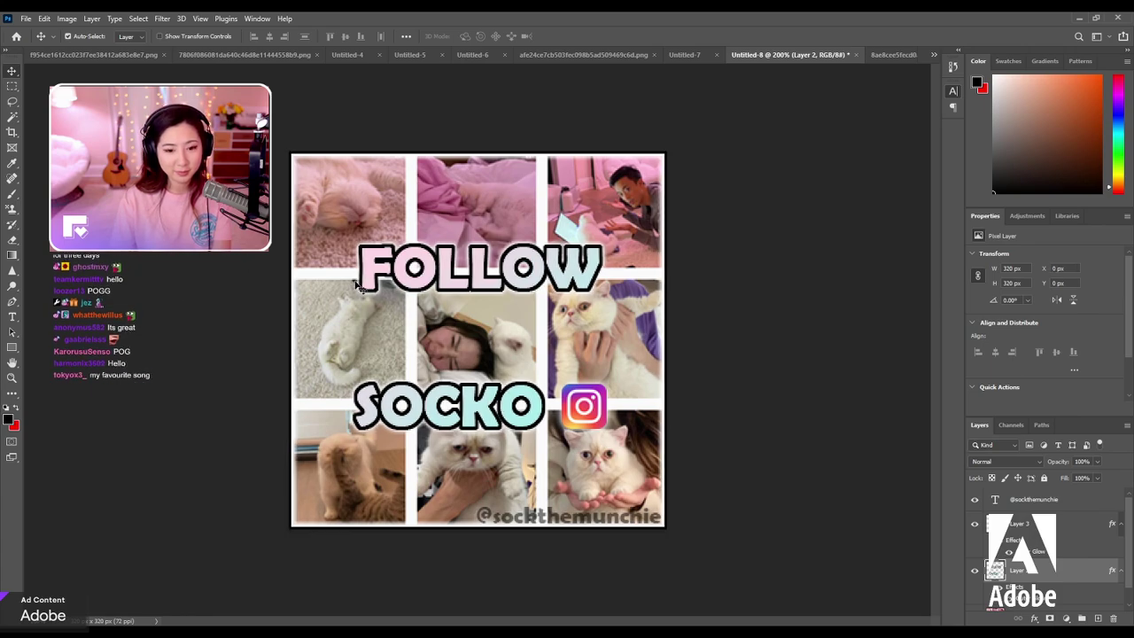
key(m)
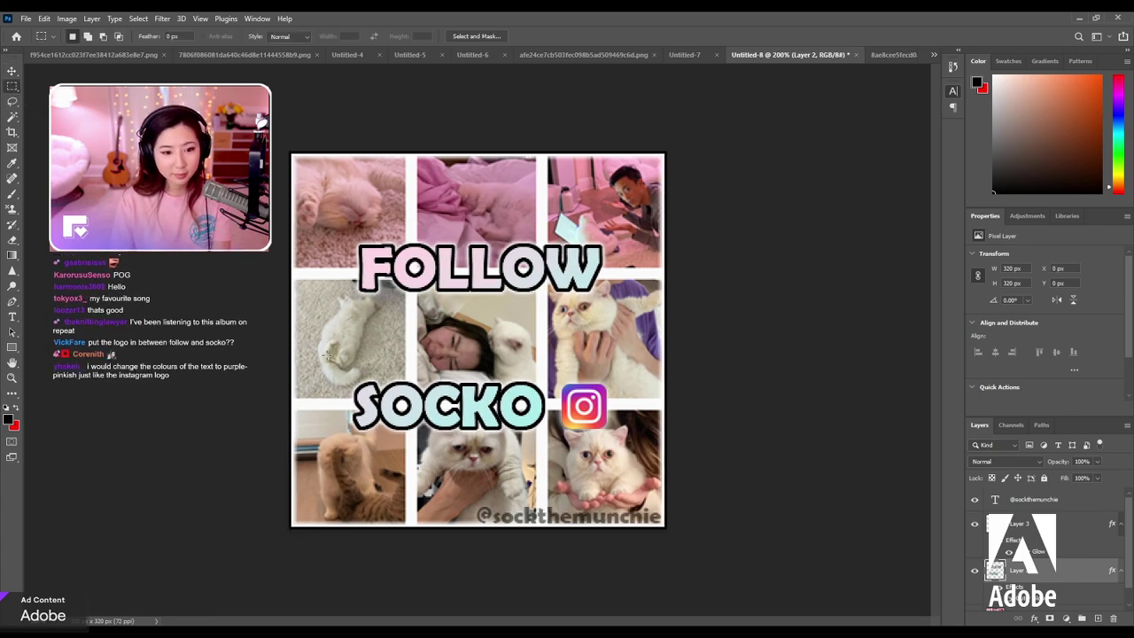
drag(326, 356, 521, 458)
key(v)
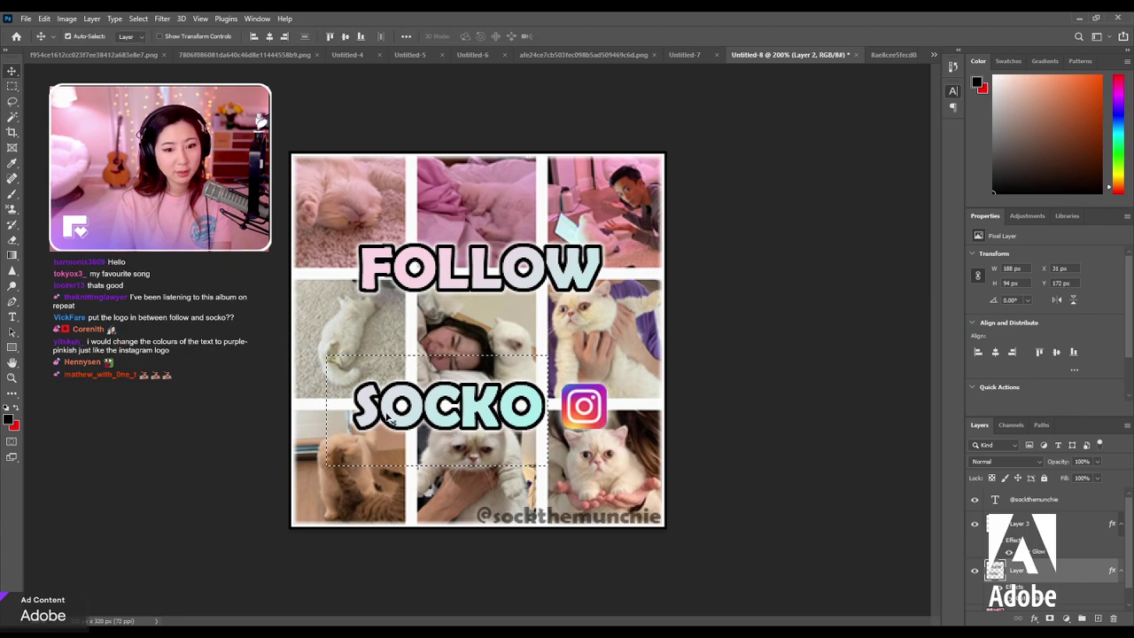
drag(461, 434, 473, 434)
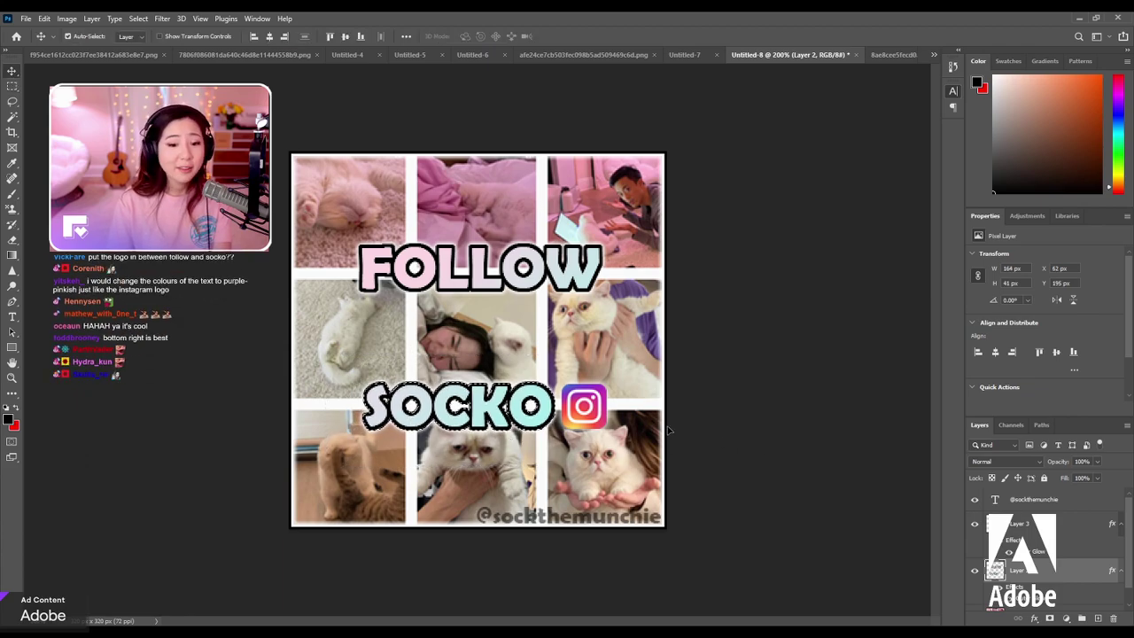
drag(577, 409, 579, 410)
key(ctrl+d)
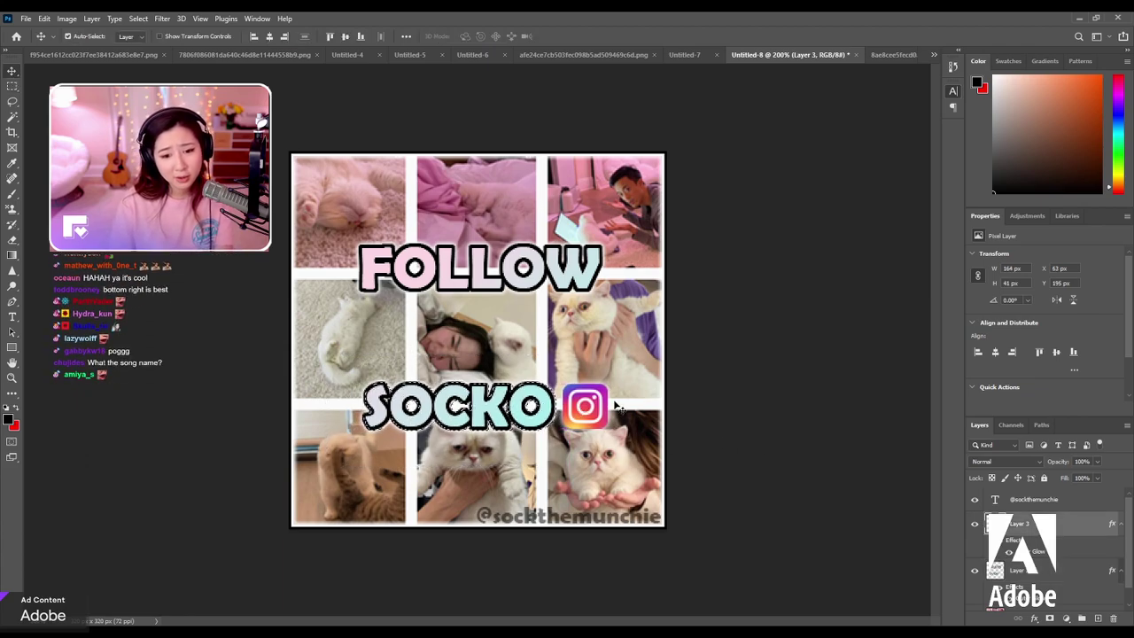
click(14, 87)
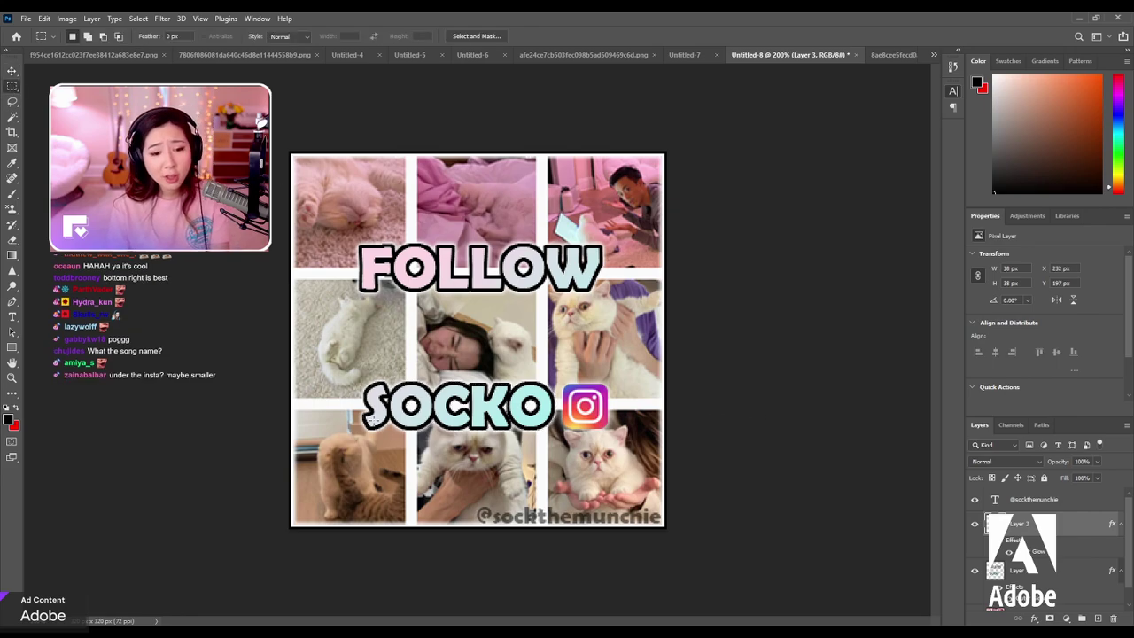
click(13, 70)
click(448, 421)
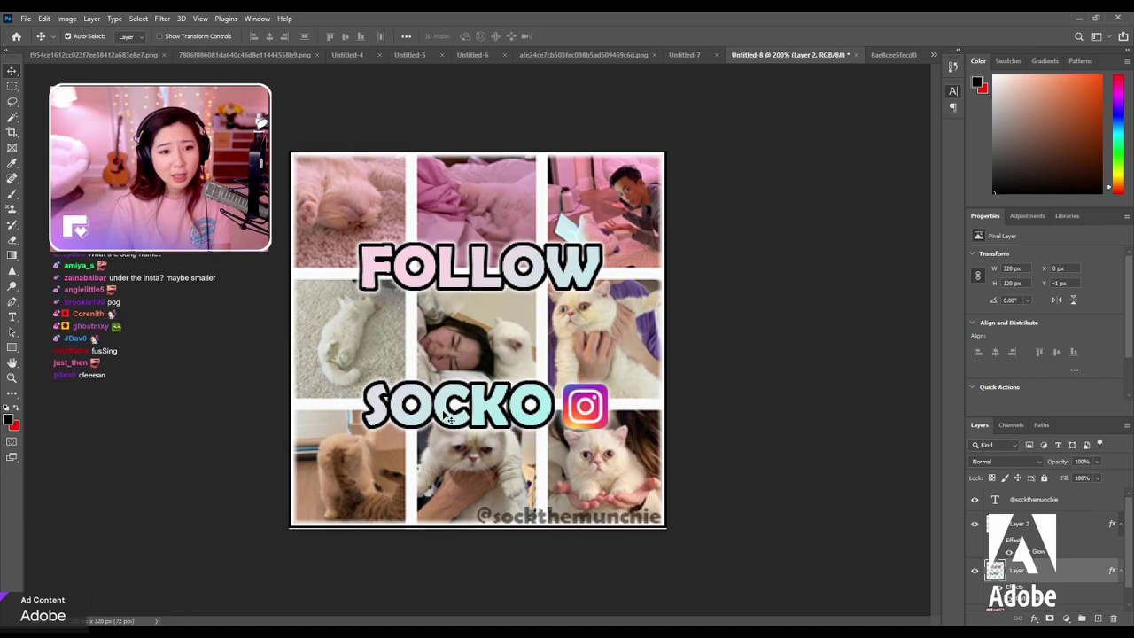
click(474, 182)
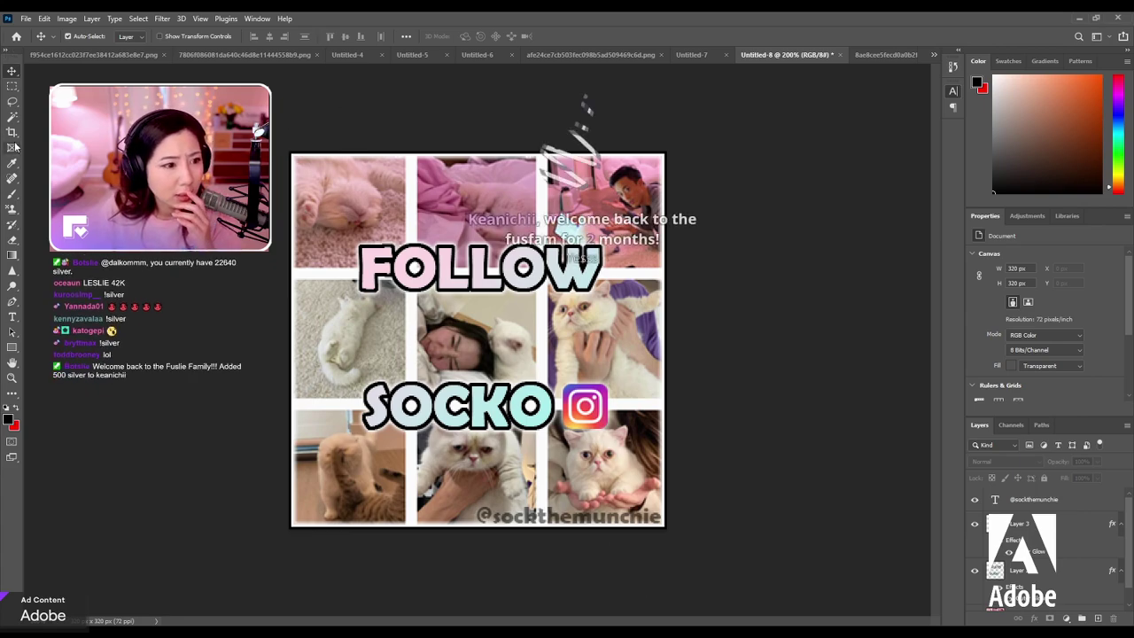
Select the whole canvas, then open the cat's Instagram profile from the FOLLOW SOCKO panel on Twitch.
click(12, 86)
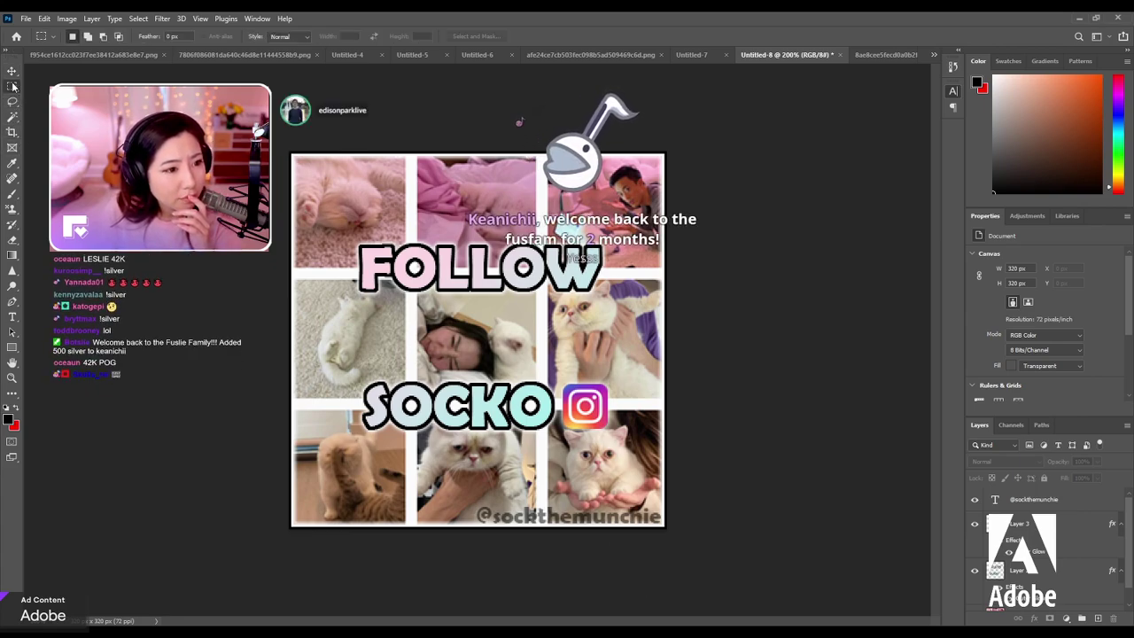
key(ctrl+a)
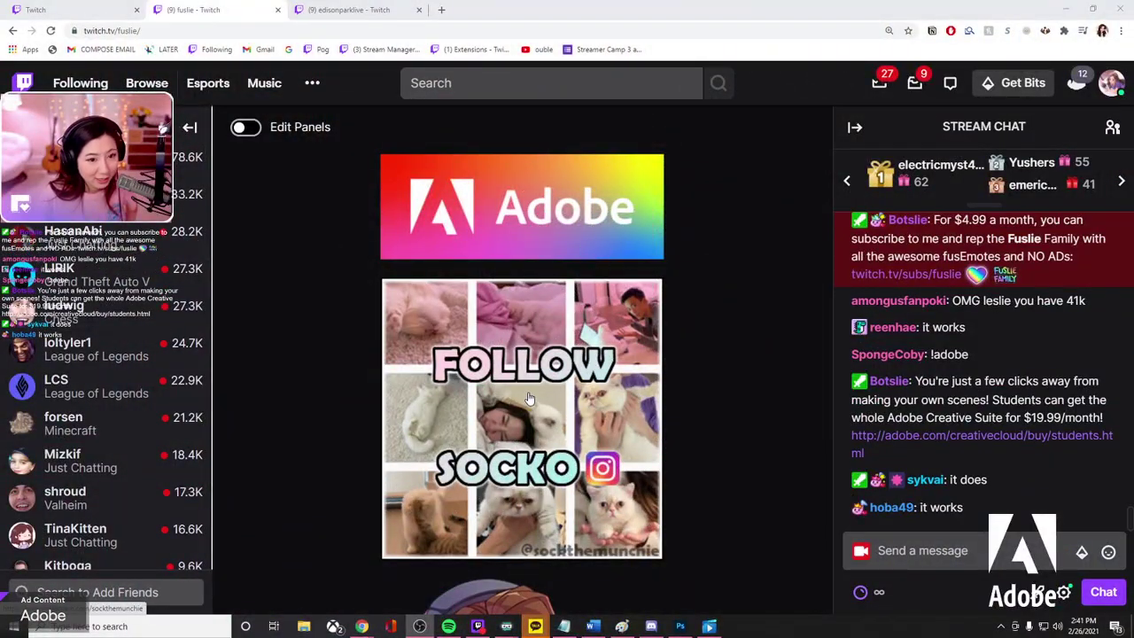
click(551, 416)
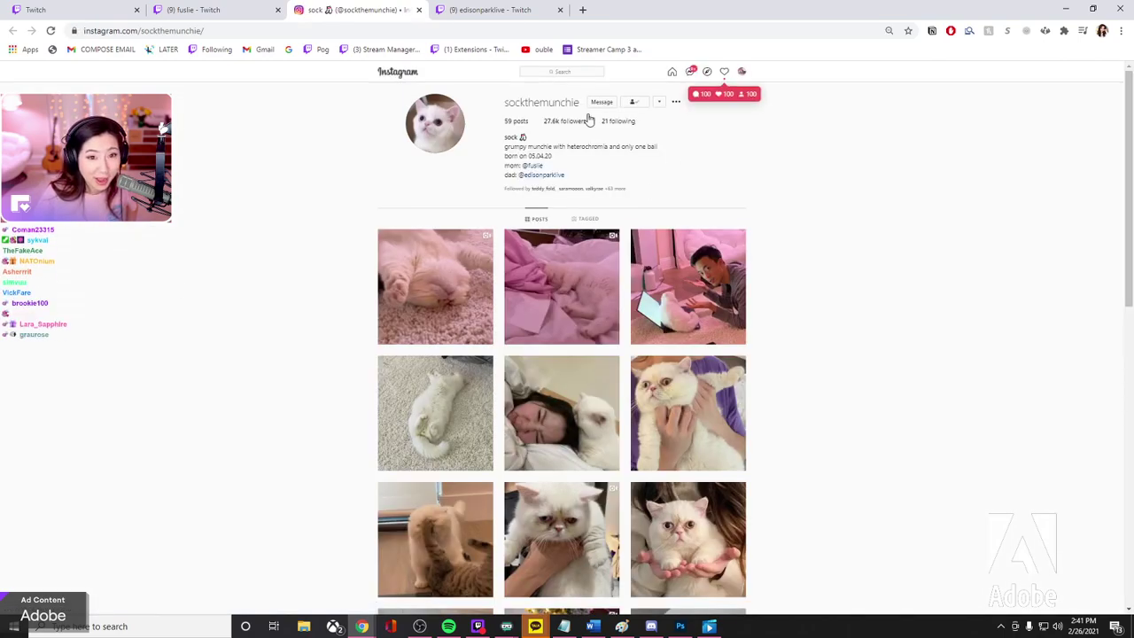
Leave the Twitch channel page and bring the Untitled-8 FOLLOW SOCKO collage back to the front.
click(207, 10)
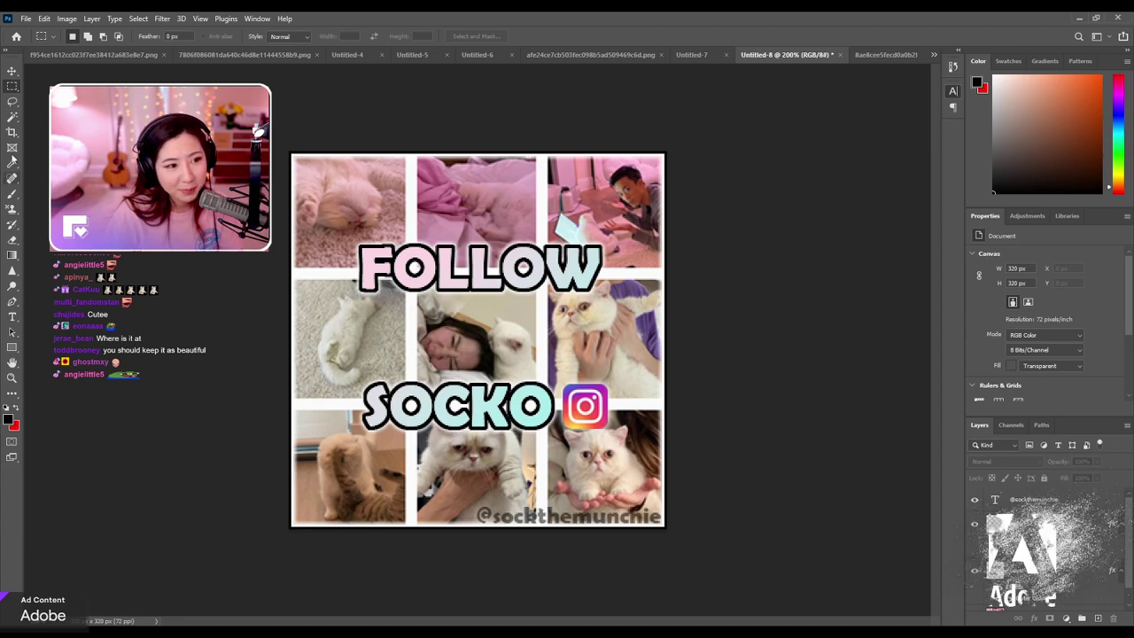
On the lower pixel layer, sample a light blue and paint it over SOCKO's first O.
click(13, 117)
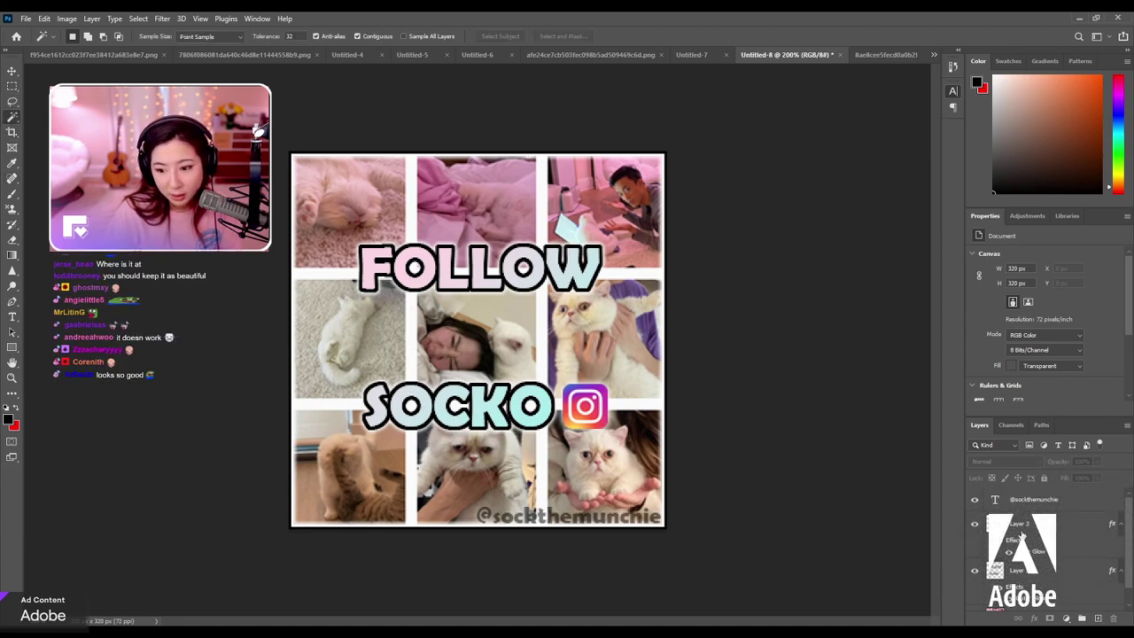
click(1039, 571)
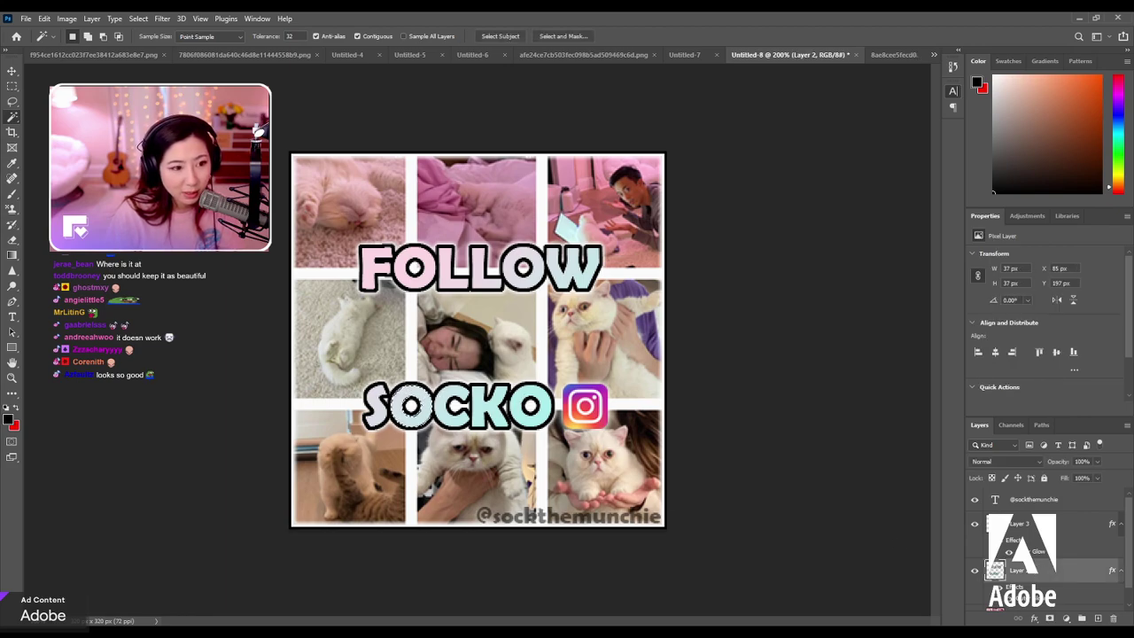
key(b)
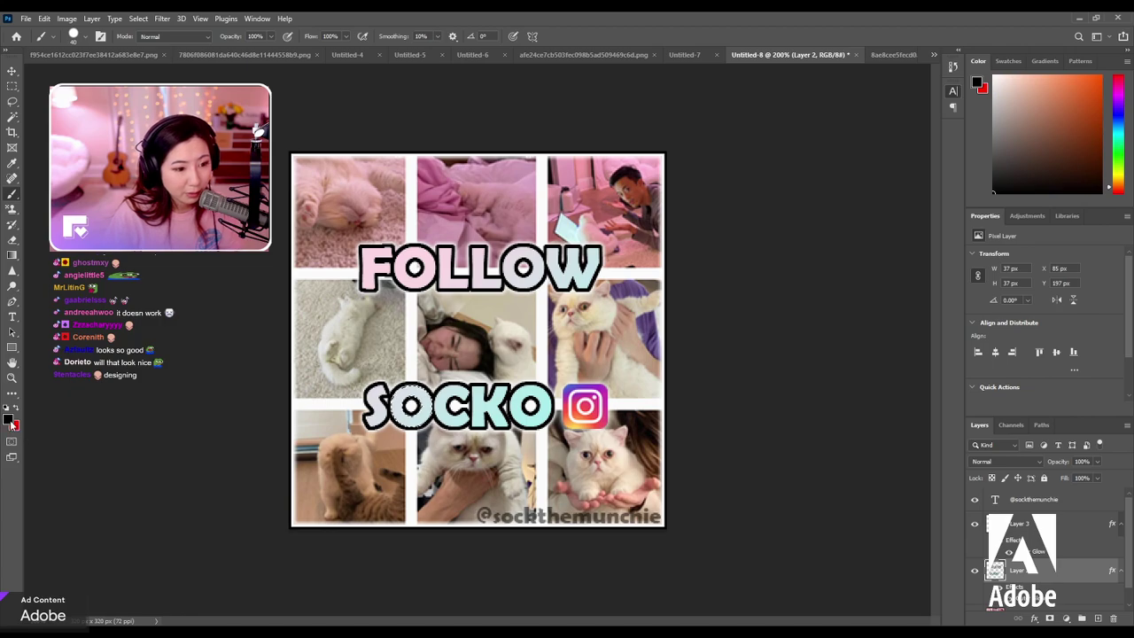
key(i)
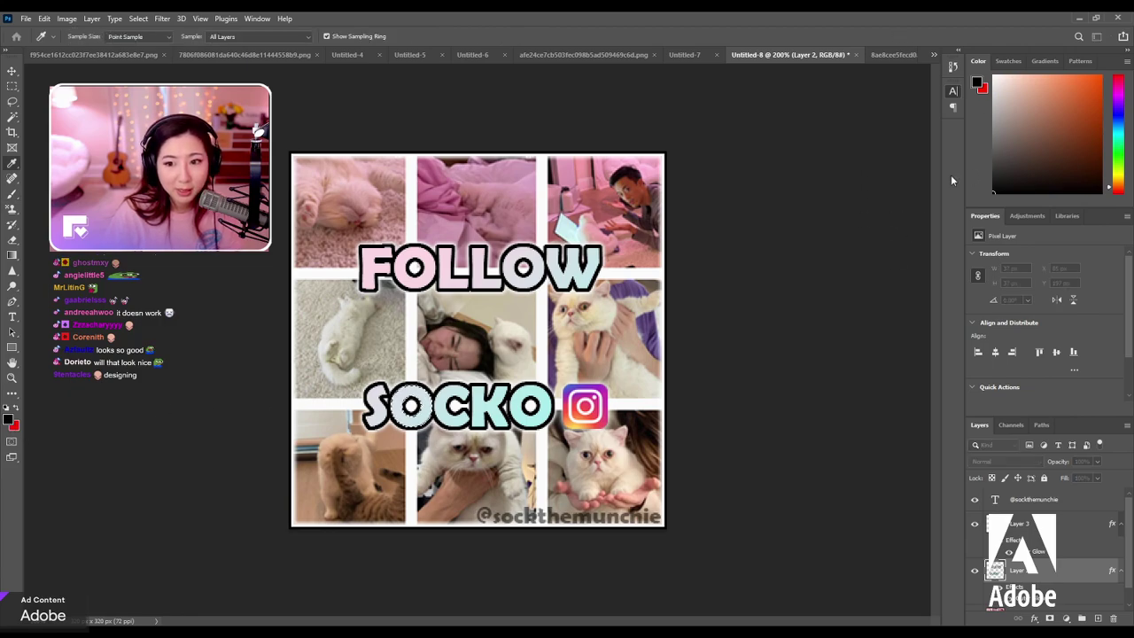
click(1118, 118)
click(1072, 75)
key(b)
click(411, 405)
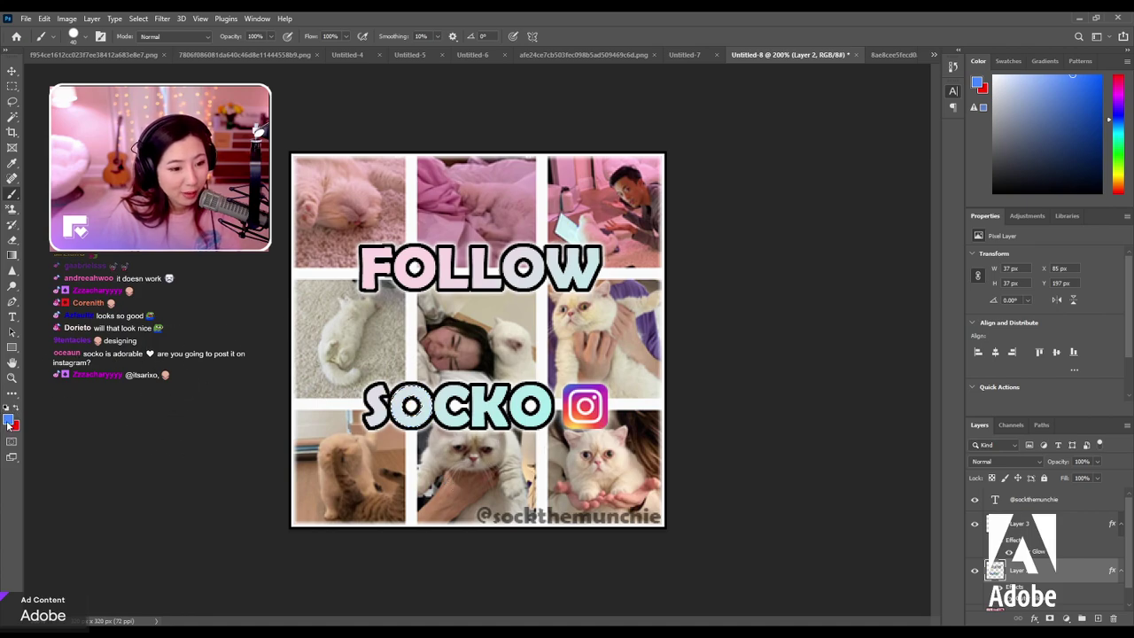
Resample a paler light blue for painting the first O.
key(i)
click(1030, 75)
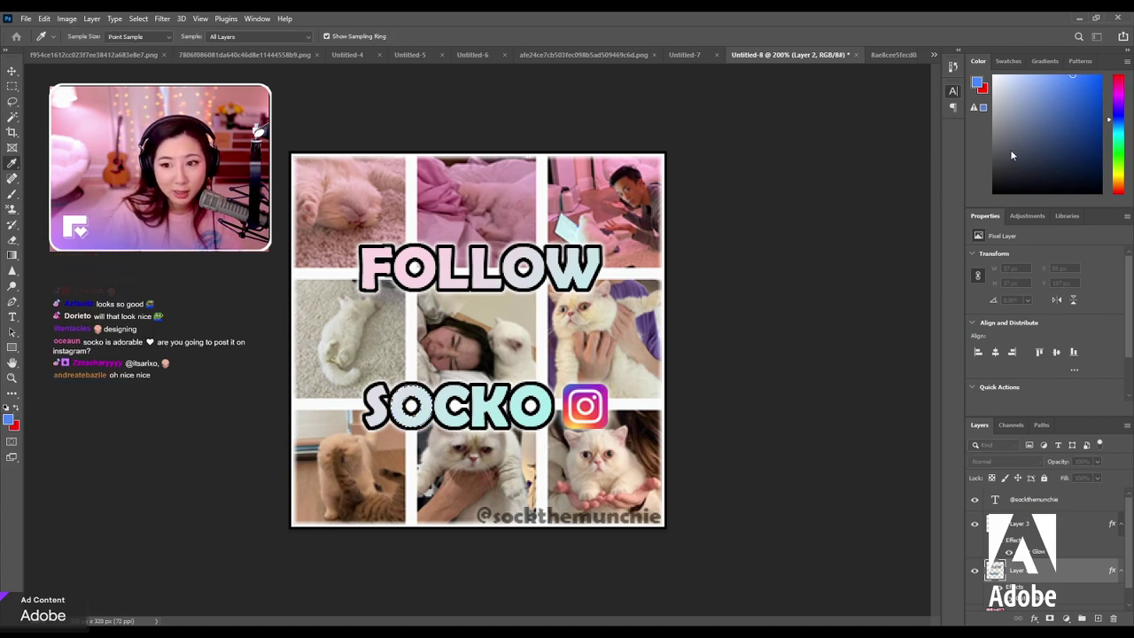
key(b)
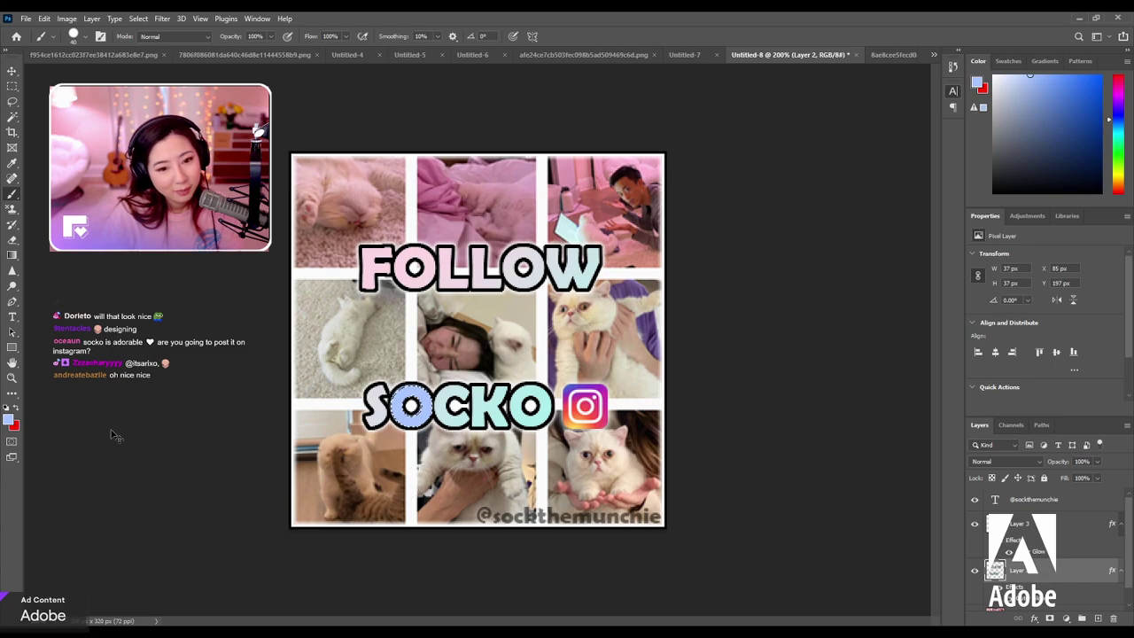
key(i)
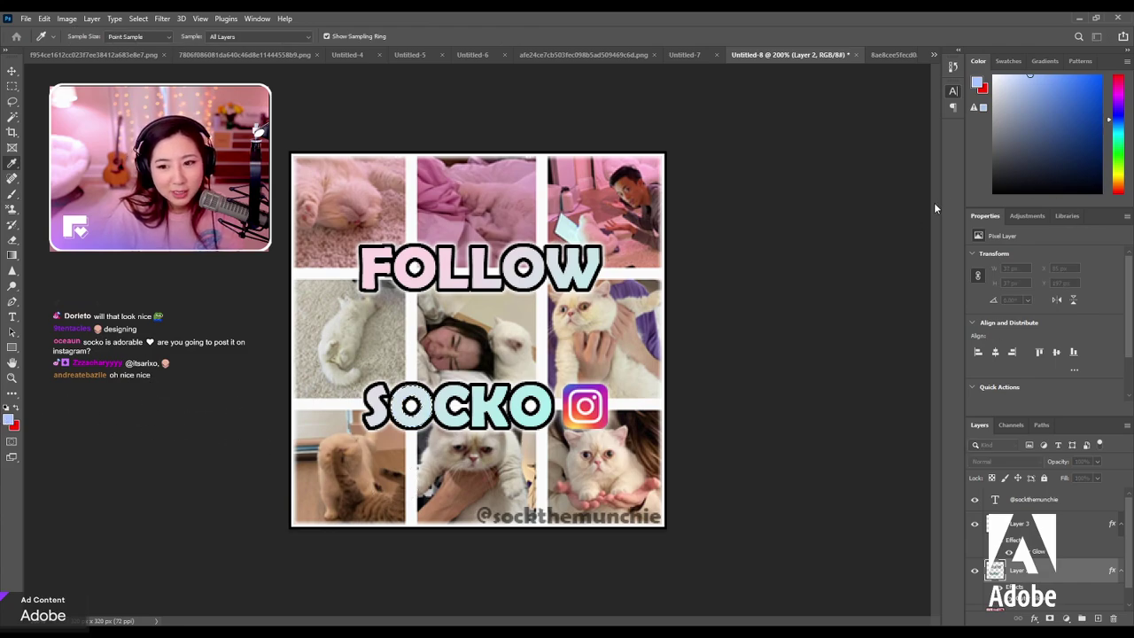
key(b)
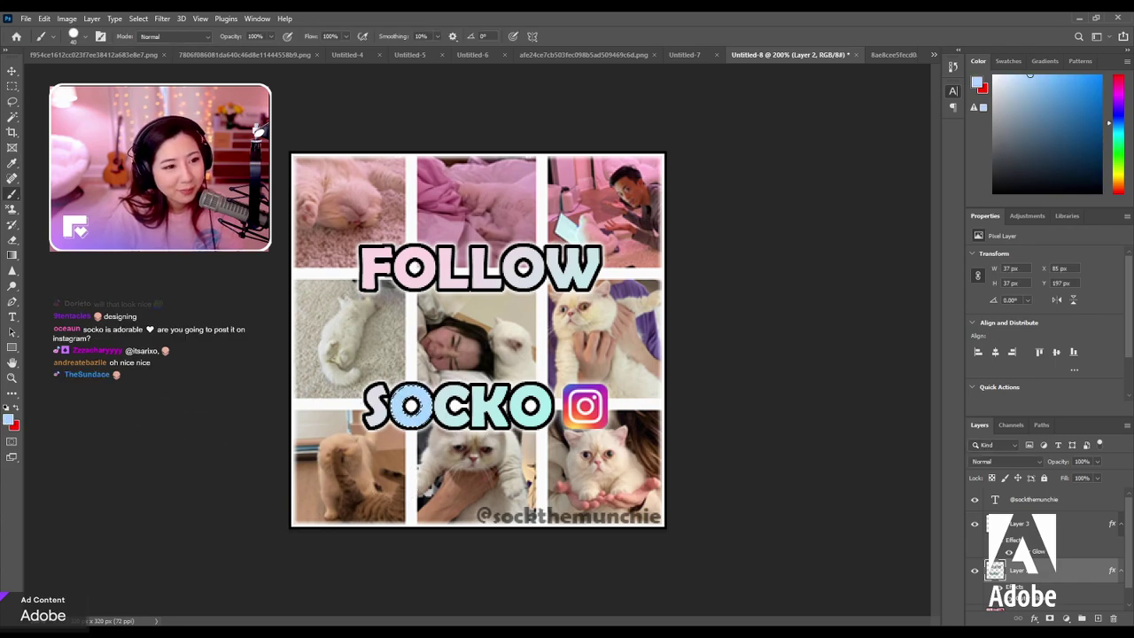
Sample a tan colour for the next O and select the white grid, border and letters.
key(m)
click(13, 104)
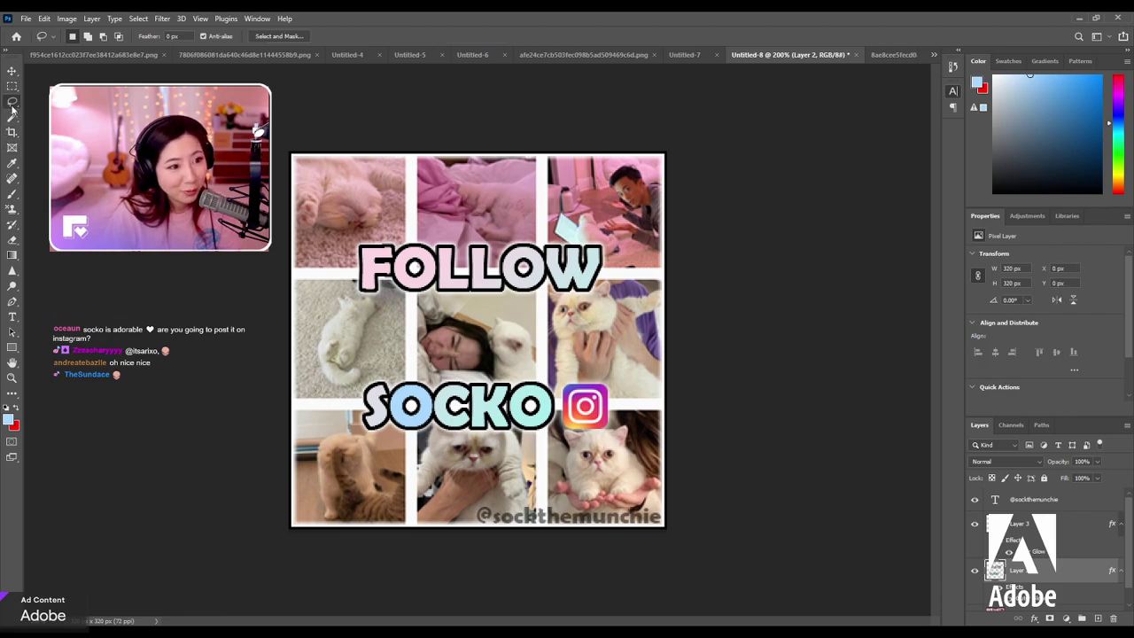
click(13, 117)
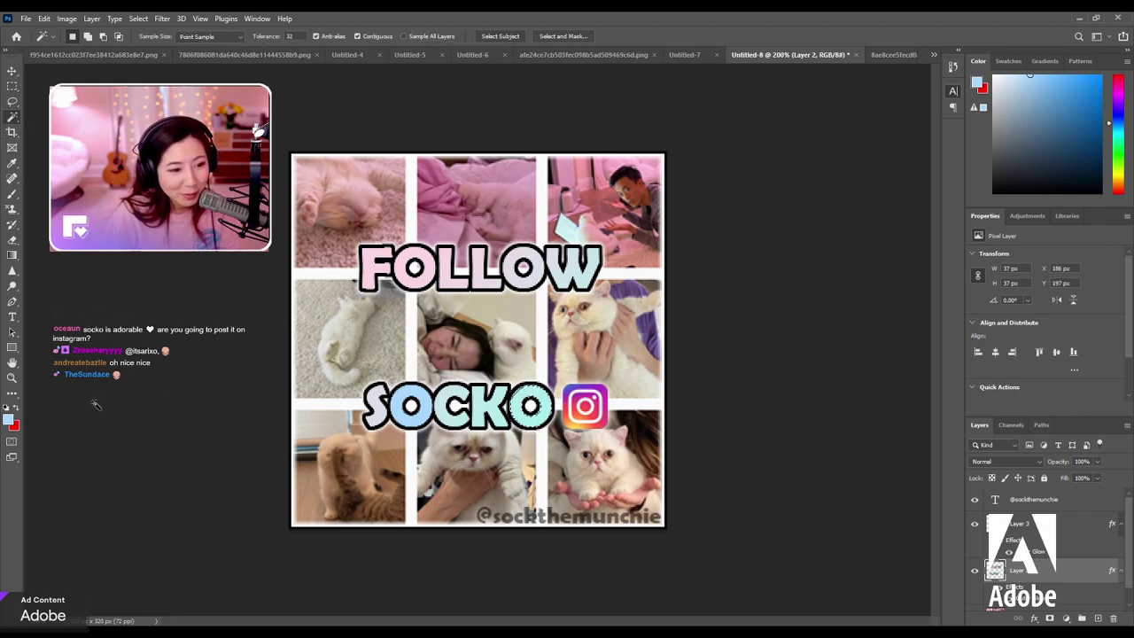
key(i)
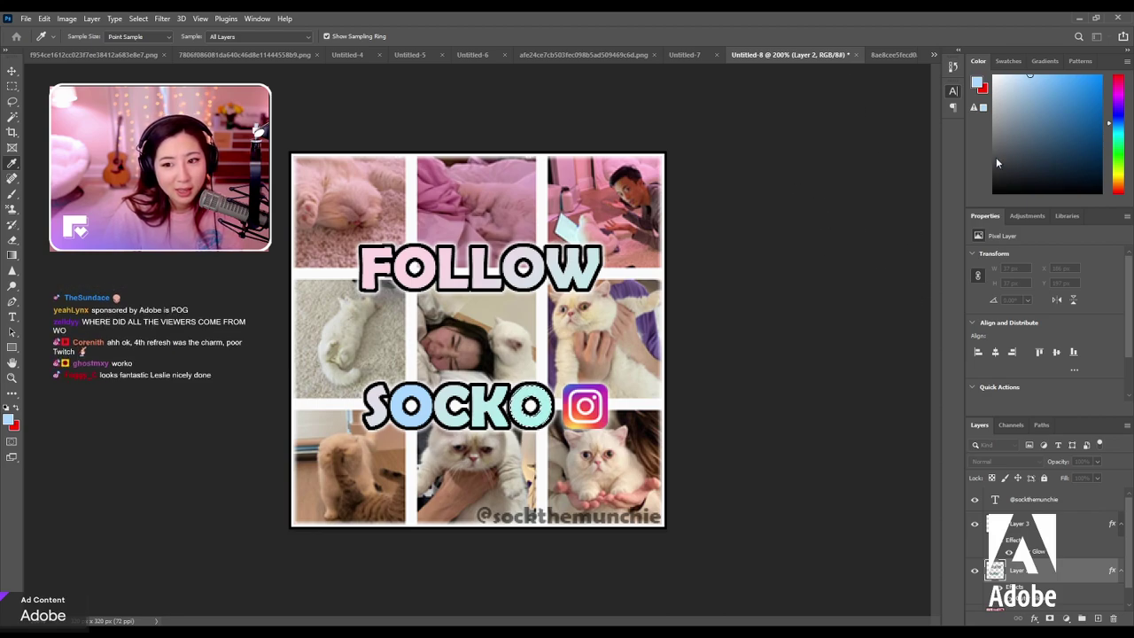
click(314, 266)
key(w)
click(314, 266)
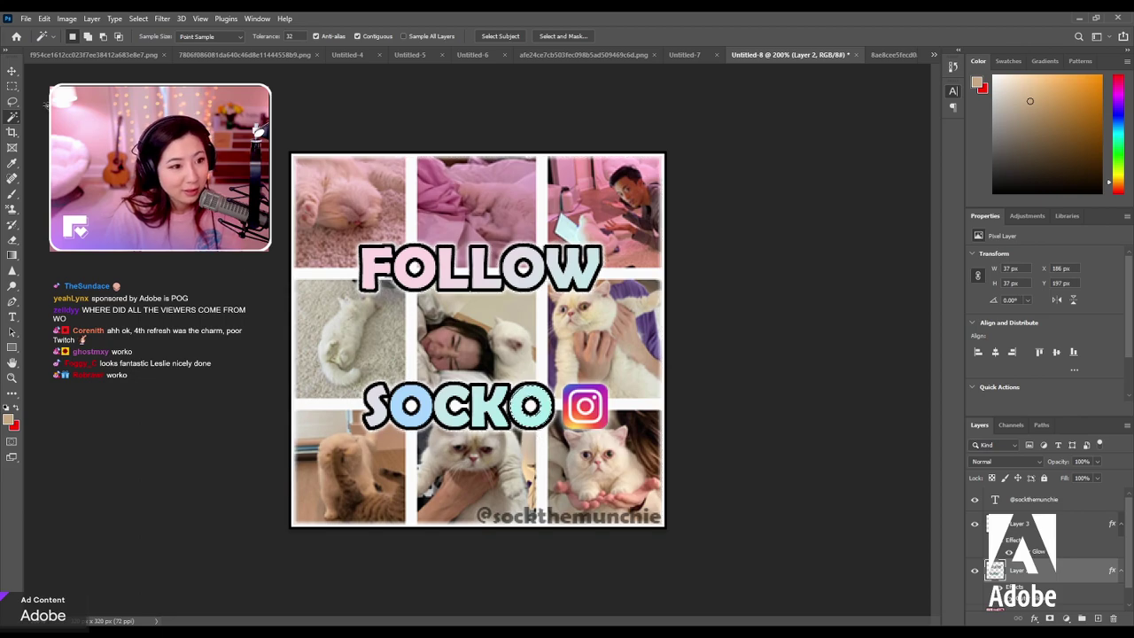
Clear the selection and paint SOCKO's second O with the tan foreground colour.
key(ctrl+d)
click(12, 194)
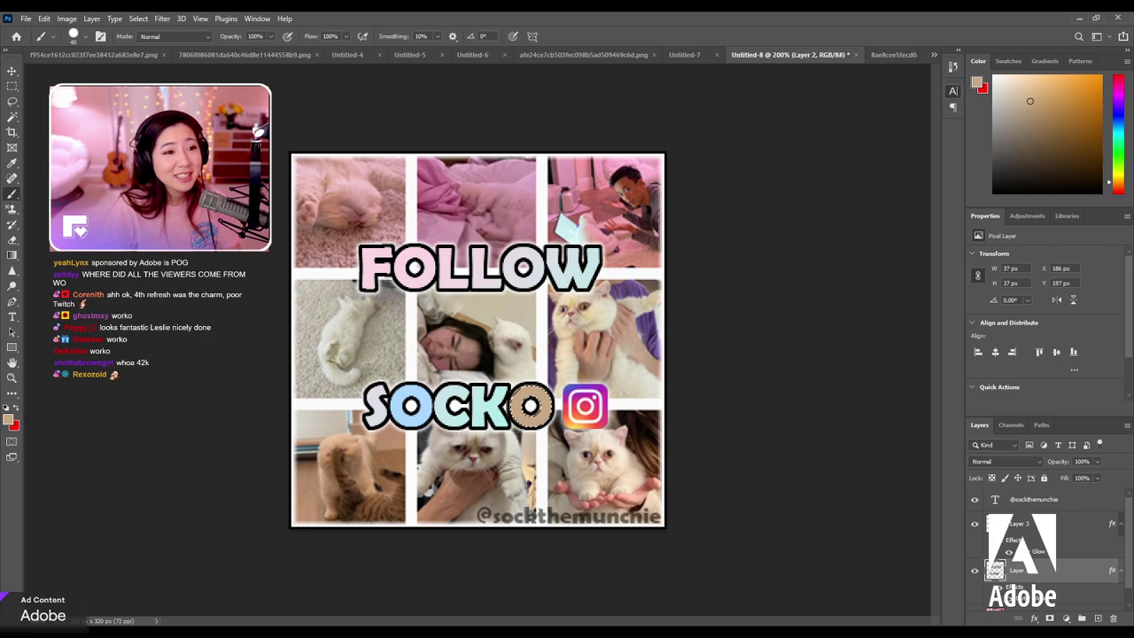
key(m)
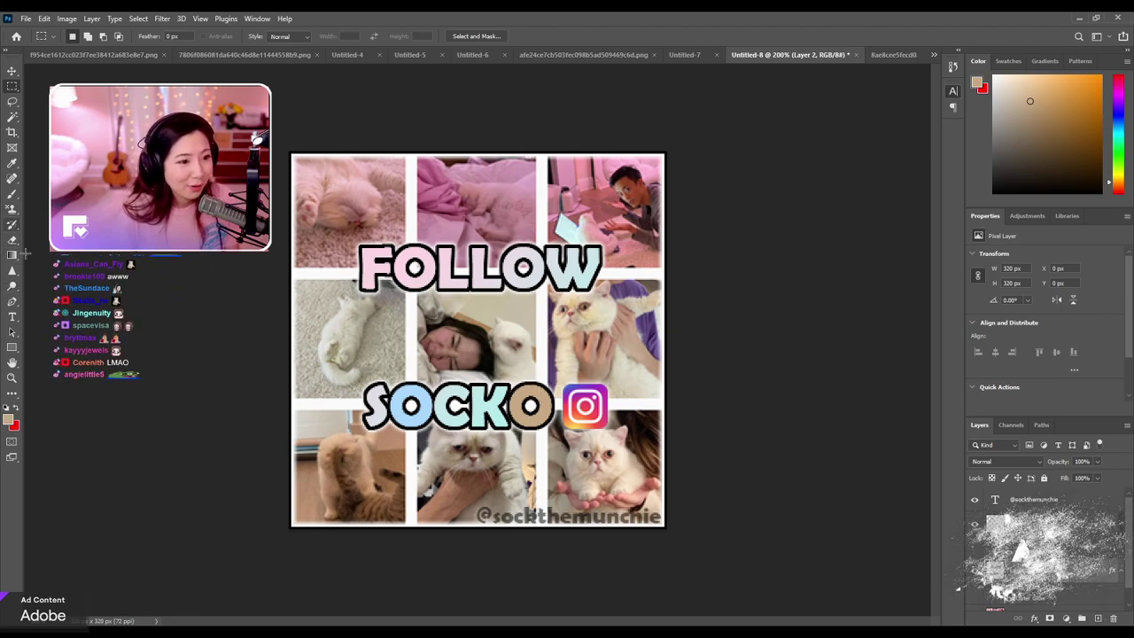
click(12, 209)
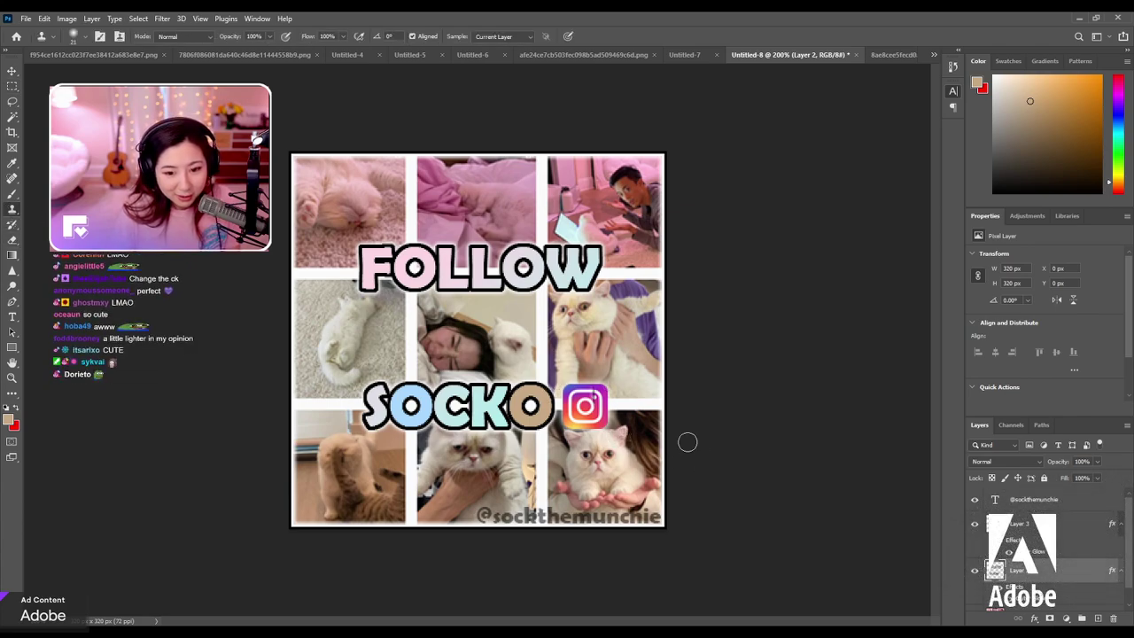
scroll(1041, 578, down, 1)
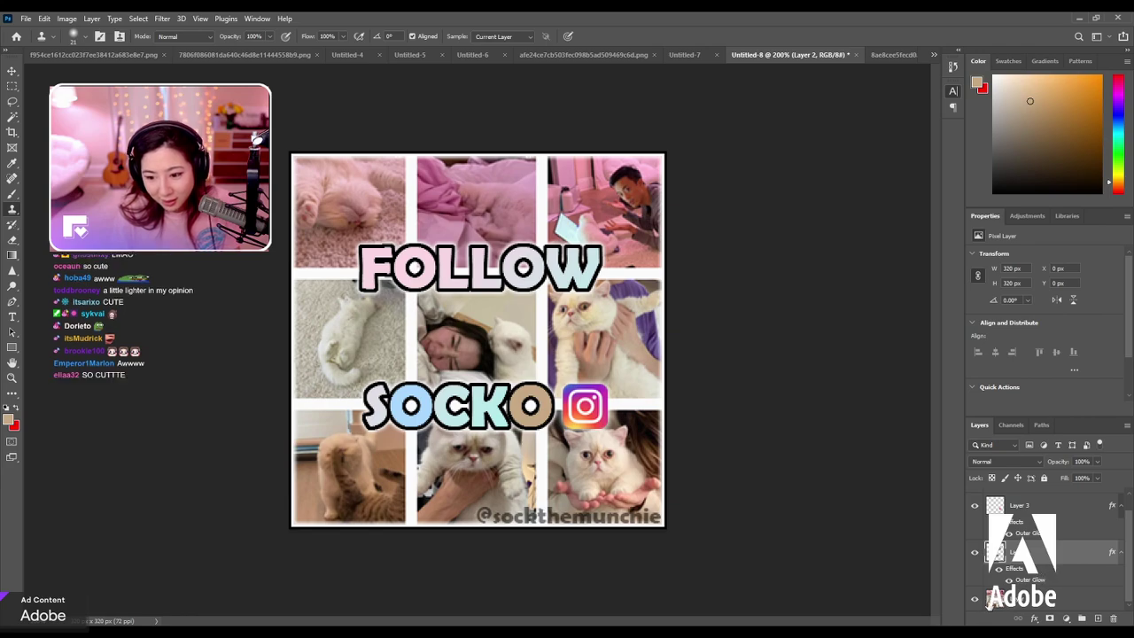
click(1032, 598)
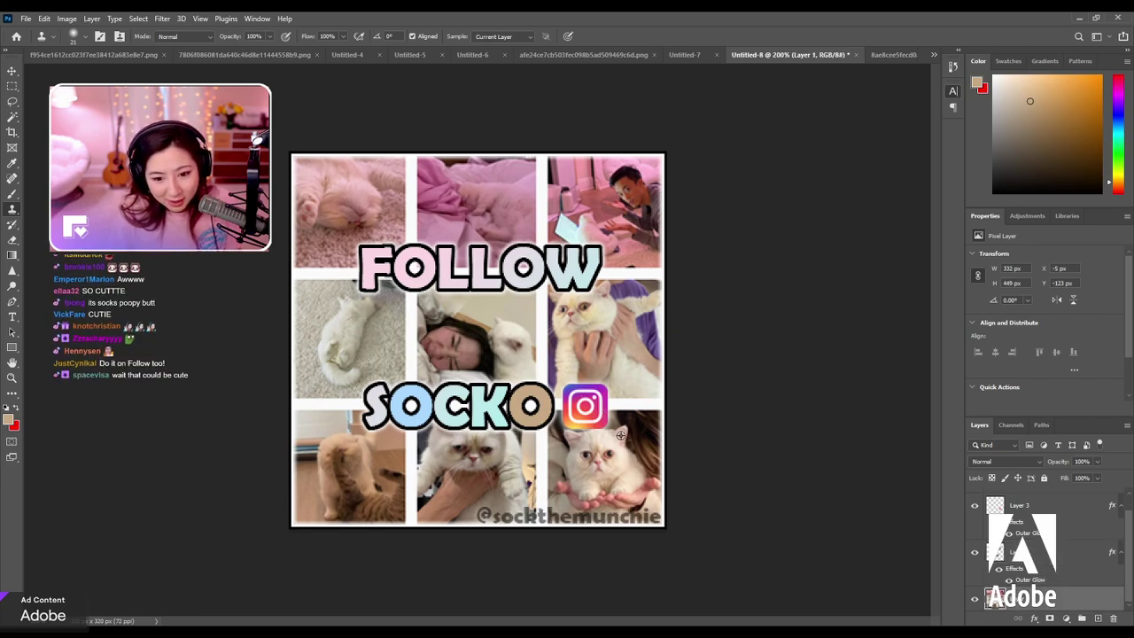
key(alt+bracketright)
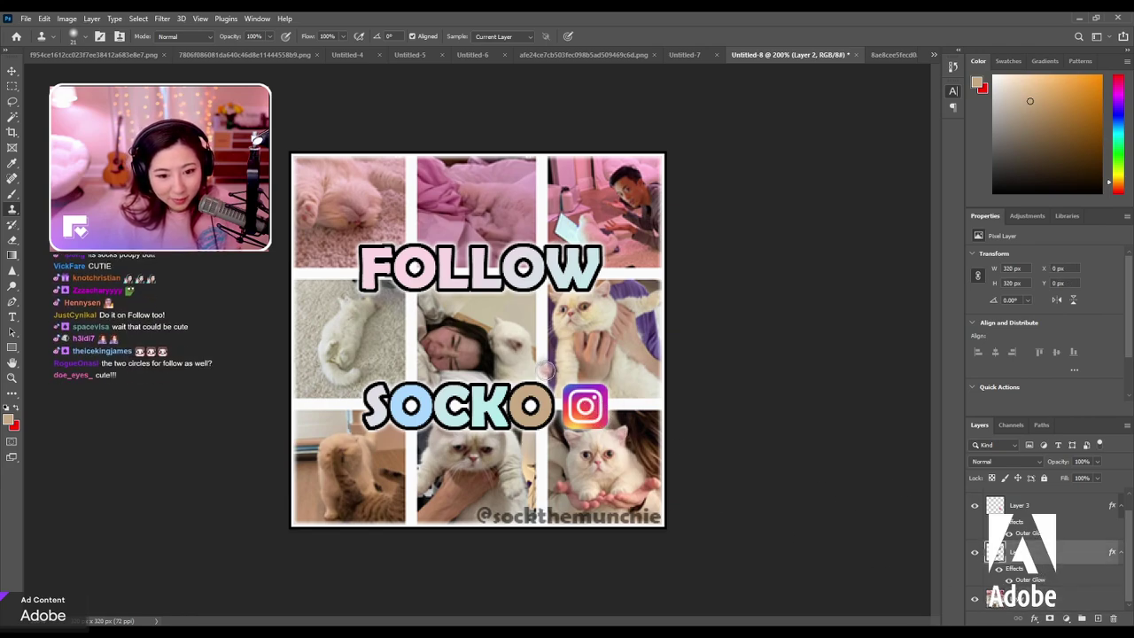
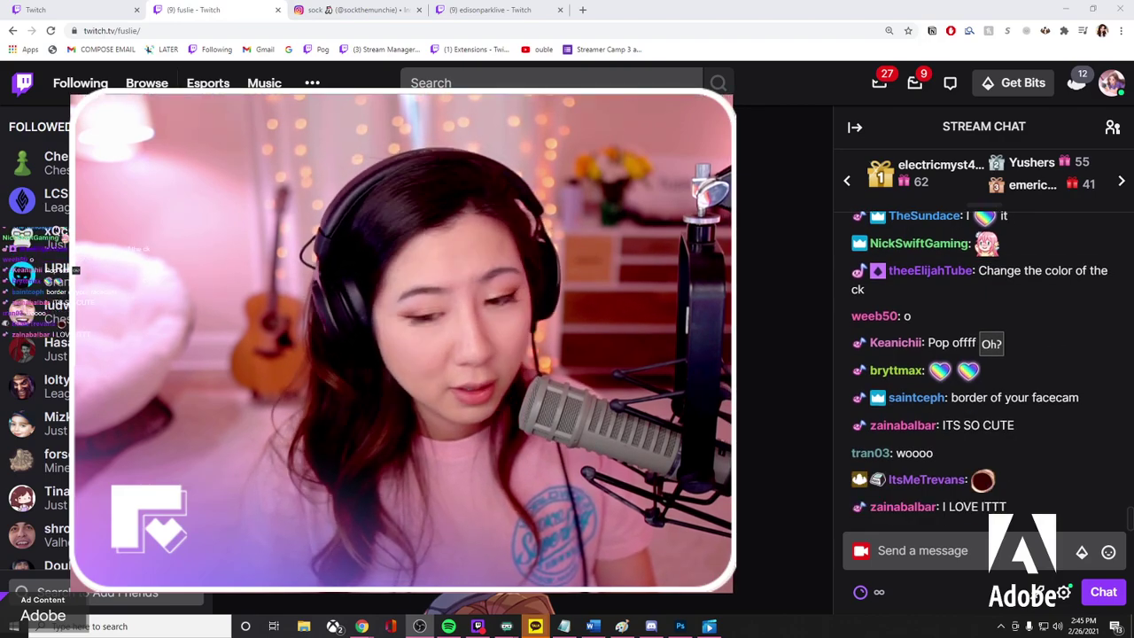
Play a Harris Heller track from the Spotify playlist at slightly lower volume, then minimize Spotify.
key(alt+Tab)
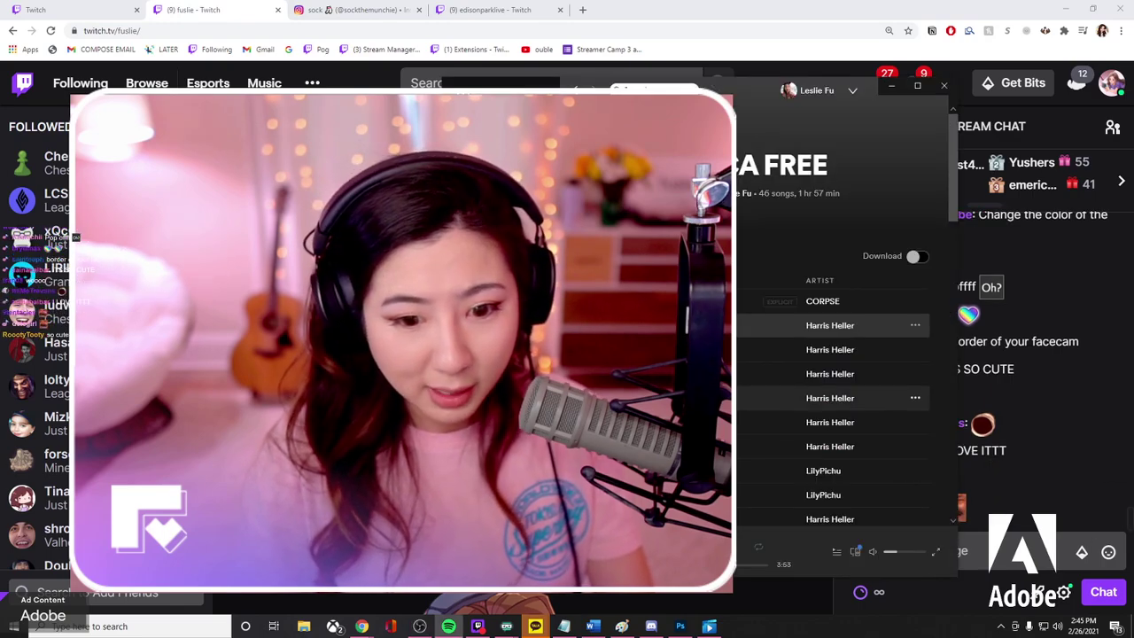
scroll(750, 254, down, 3)
scroll(750, 254, down, 3)
double_click(798, 351)
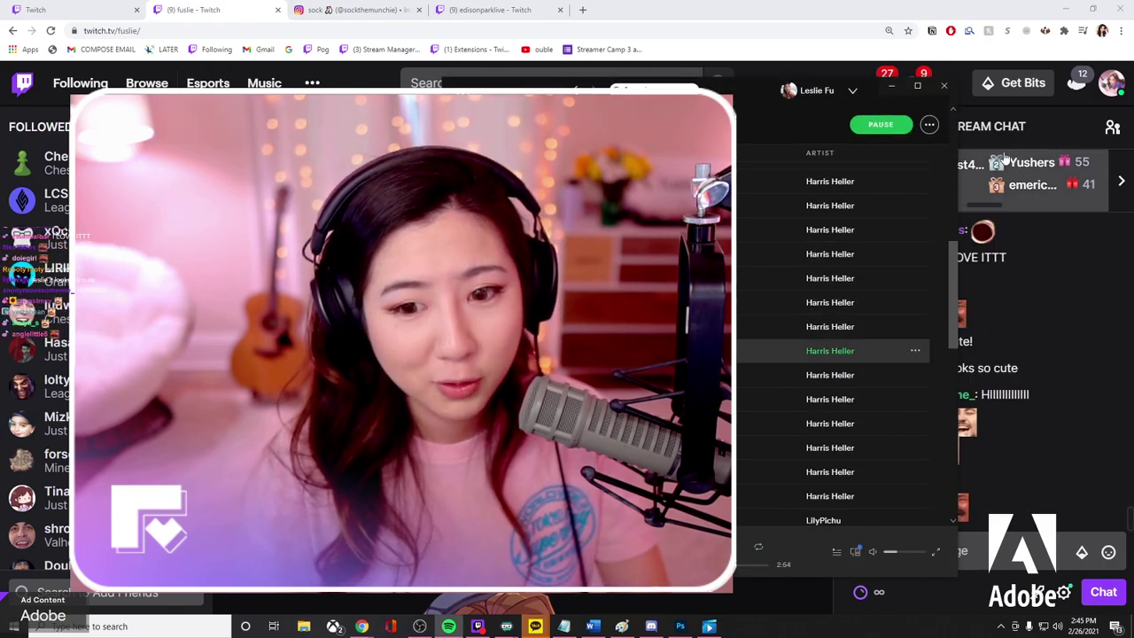
click(892, 553)
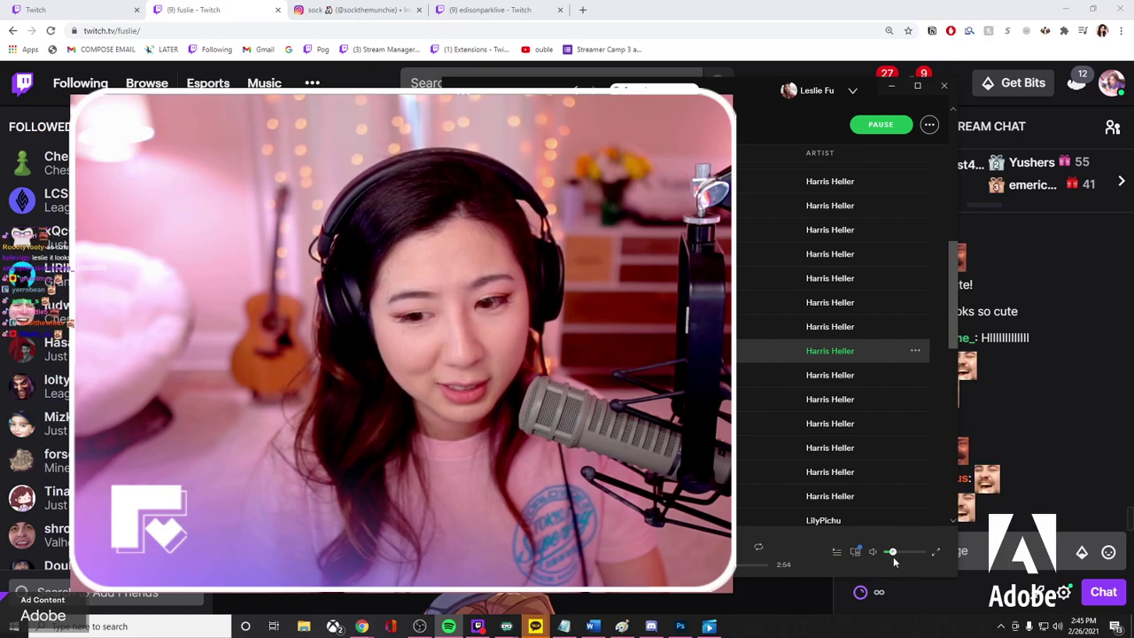
click(890, 88)
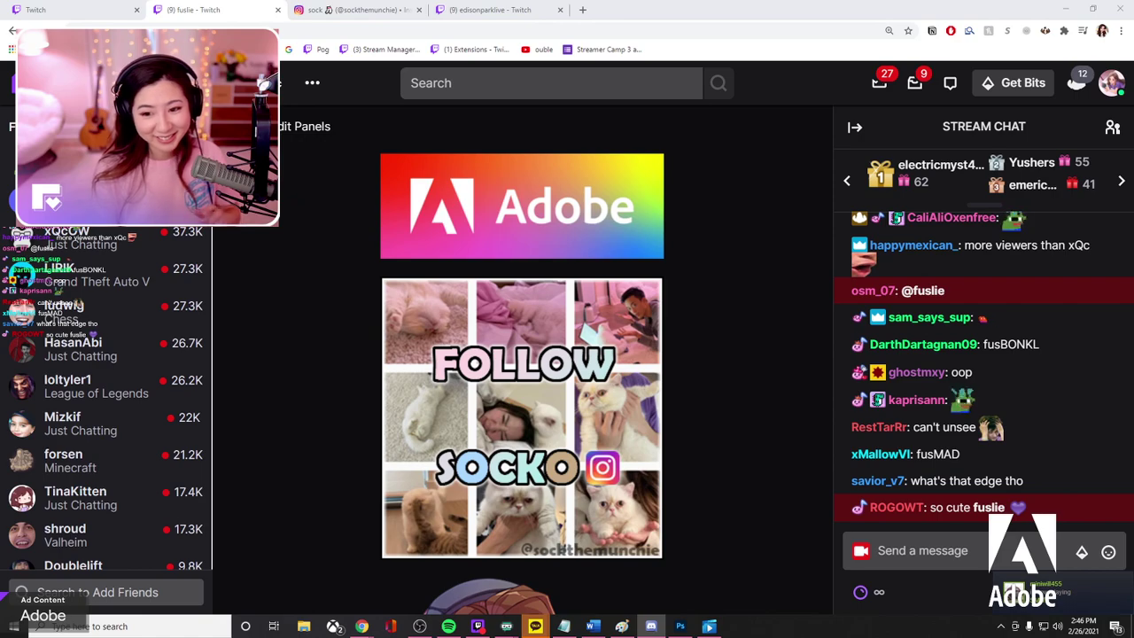
Scroll through the streamer's Adobe, donate, Twitter and clown-photo panels.
scroll(794, 386, down, 1)
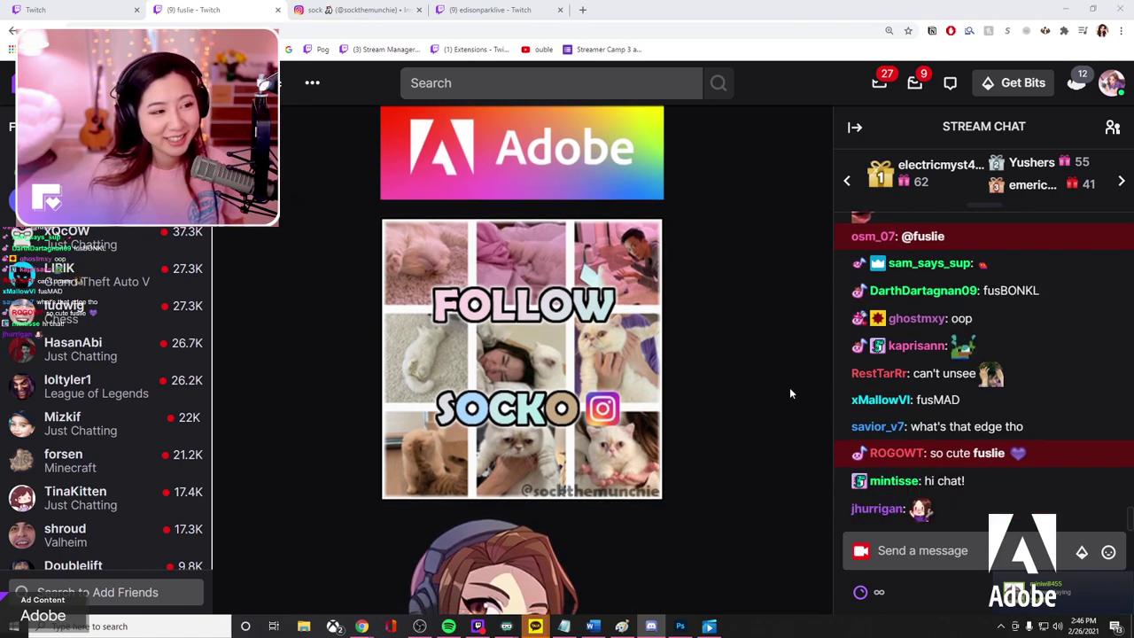
scroll(791, 386, up, 2)
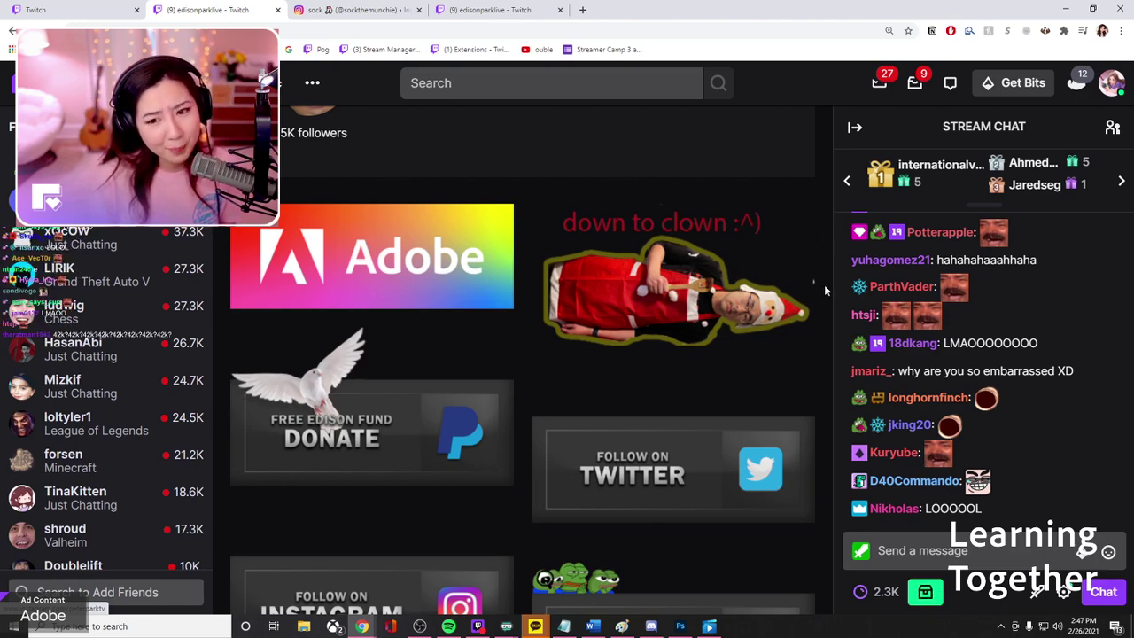
Pick another streamer's channel from the address-bar suggestions to view its About Me and FAQ panels.
scroll(807, 301, up, 2)
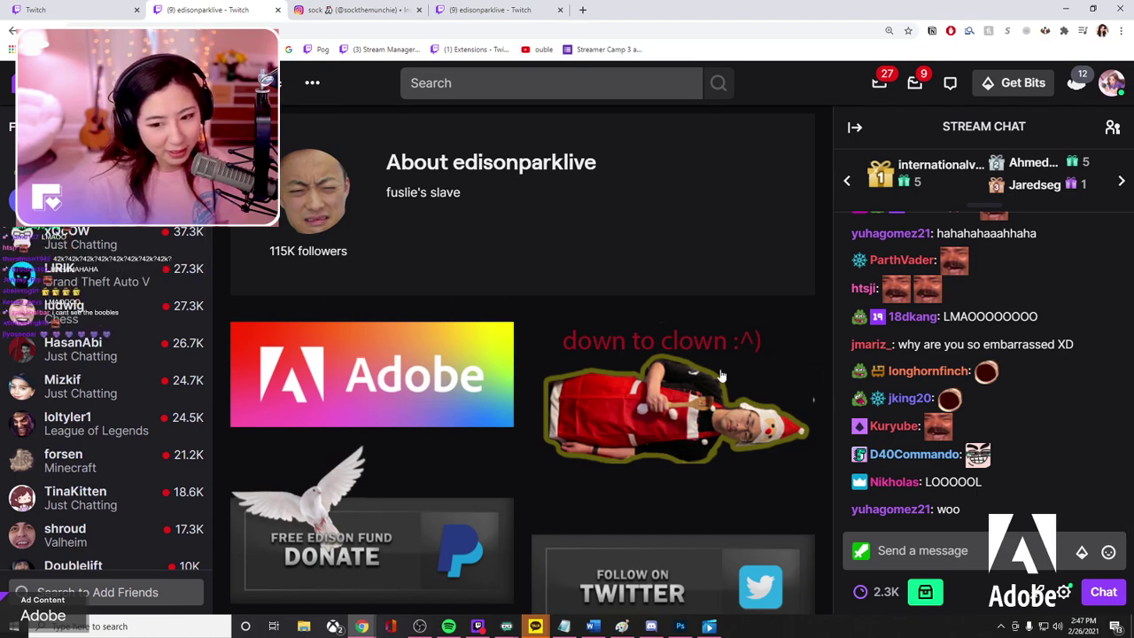
scroll(798, 345, down, 1)
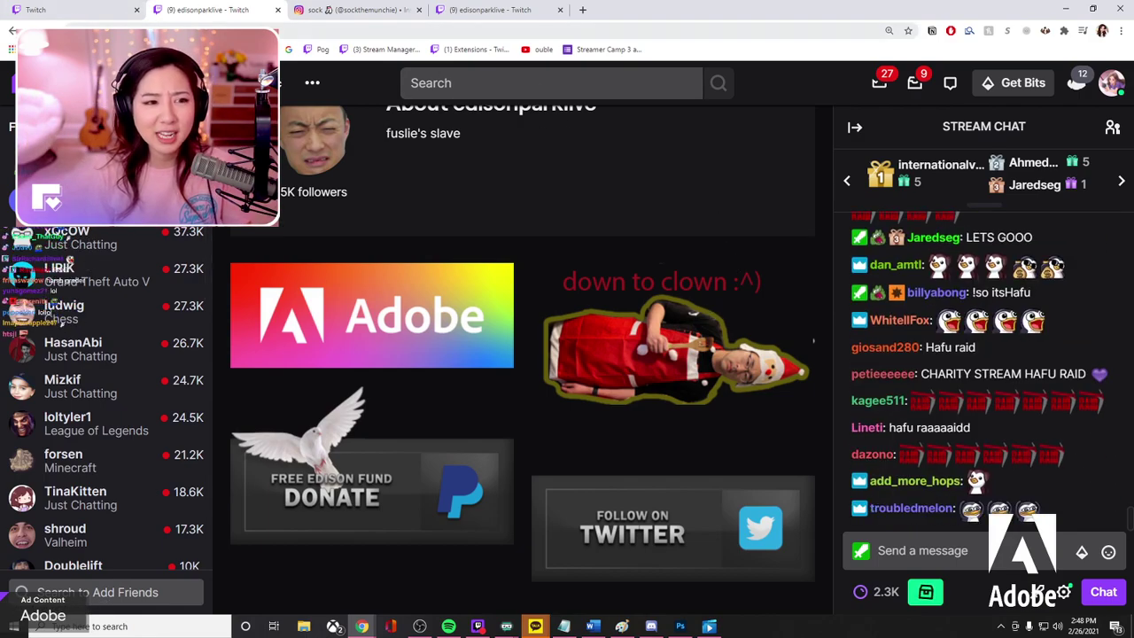
click(465, 35)
click(475, 106)
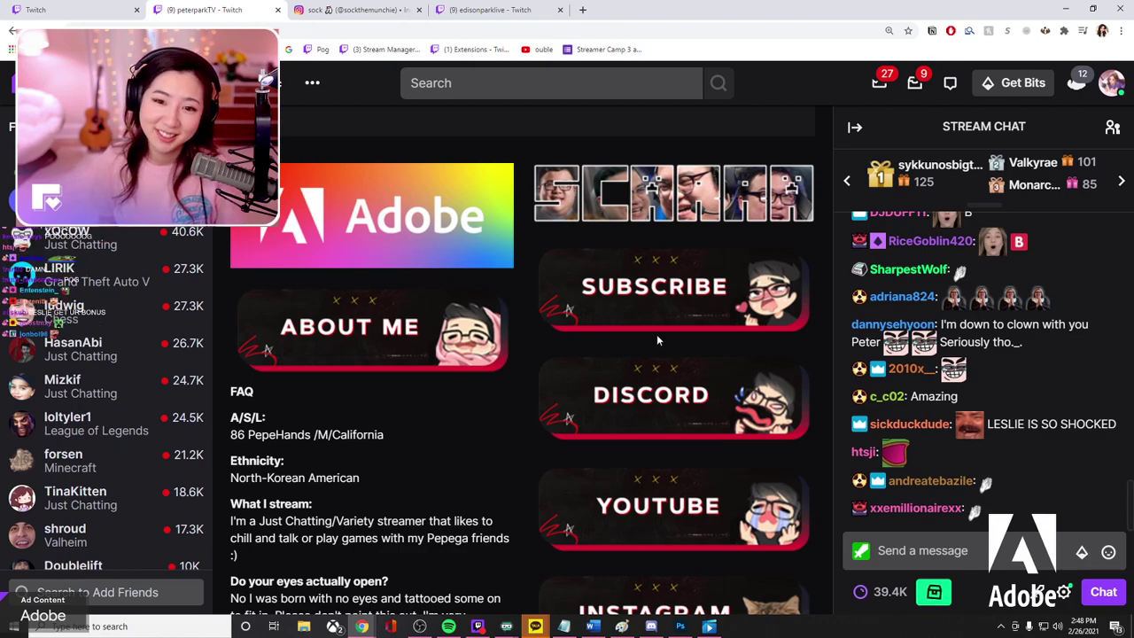
click(674, 193)
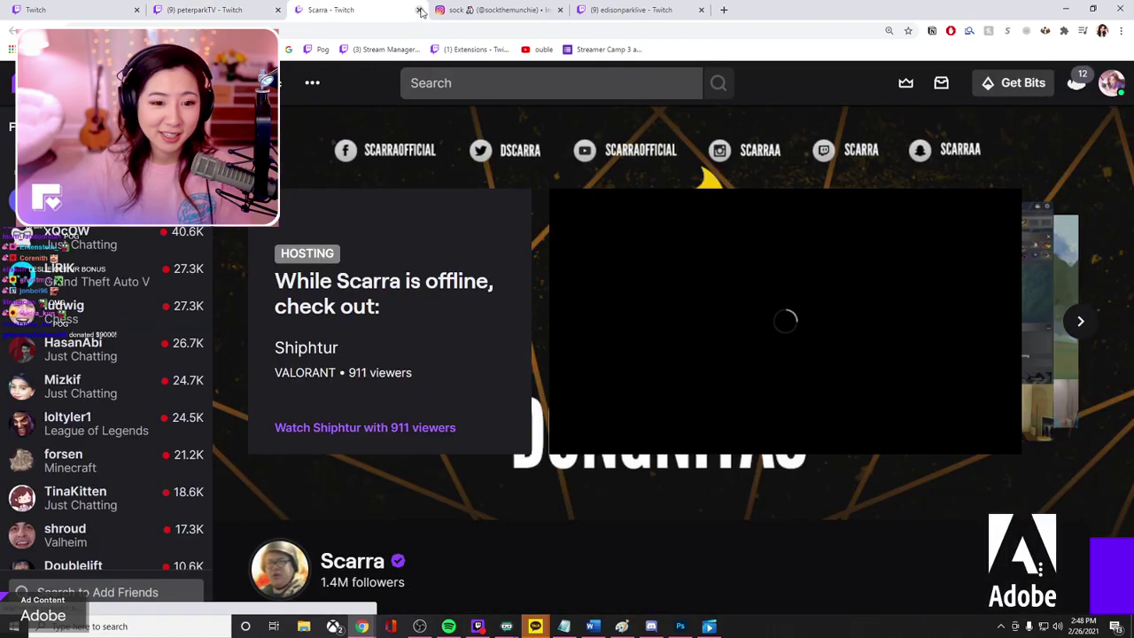
click(420, 9)
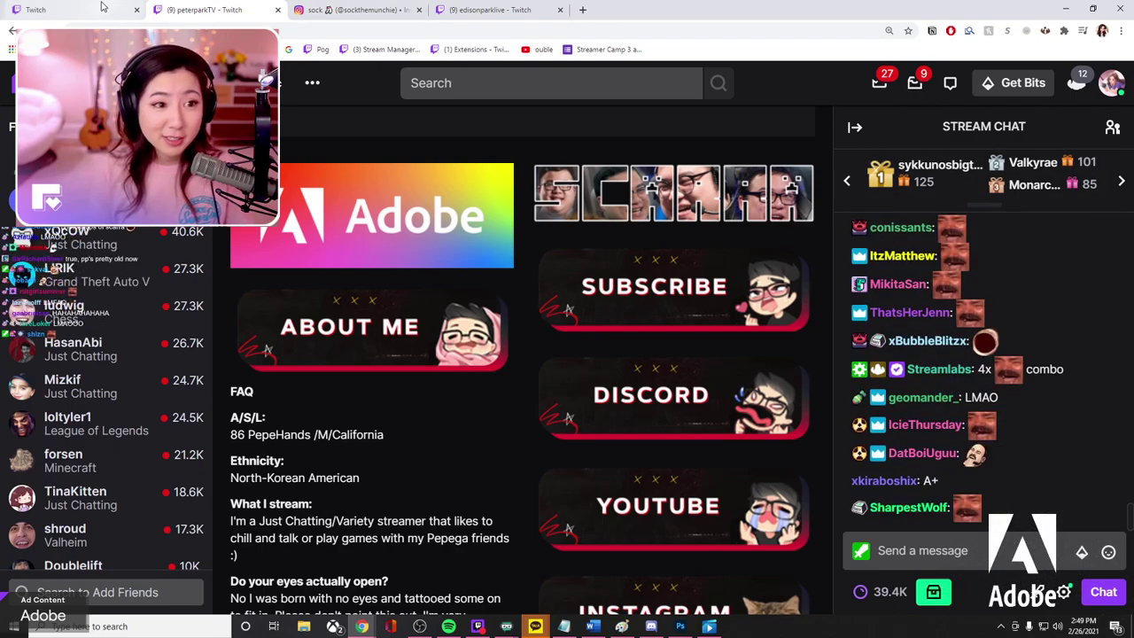
click(568, 30)
text(fuslie)
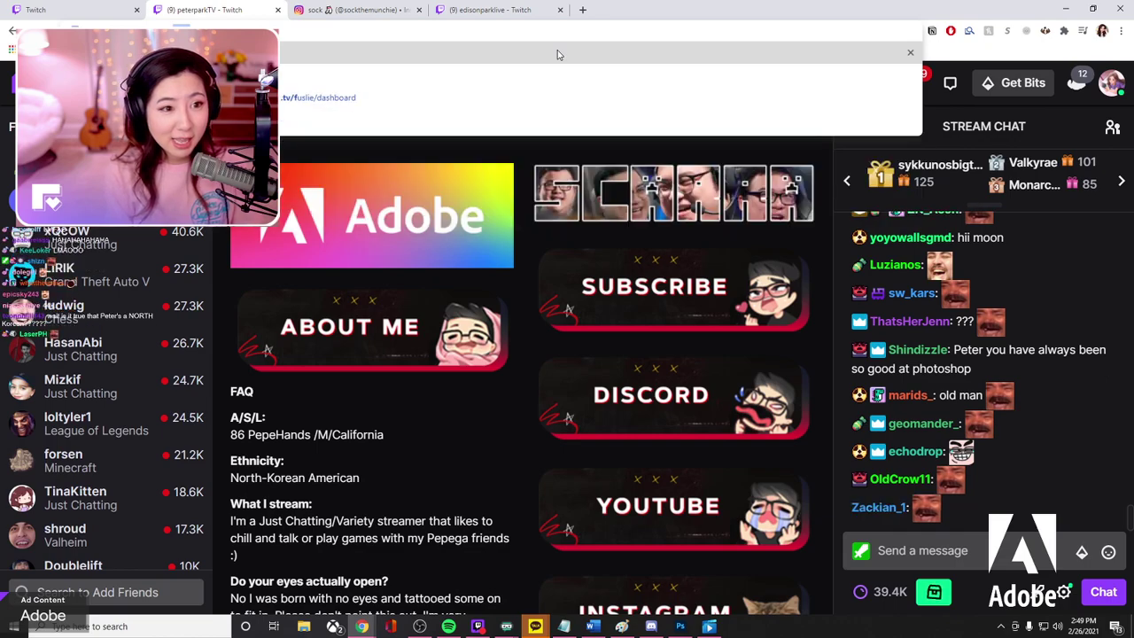
Return to the original channel's panels, then switch to the cat's Instagram profile tab.
click(568, 99)
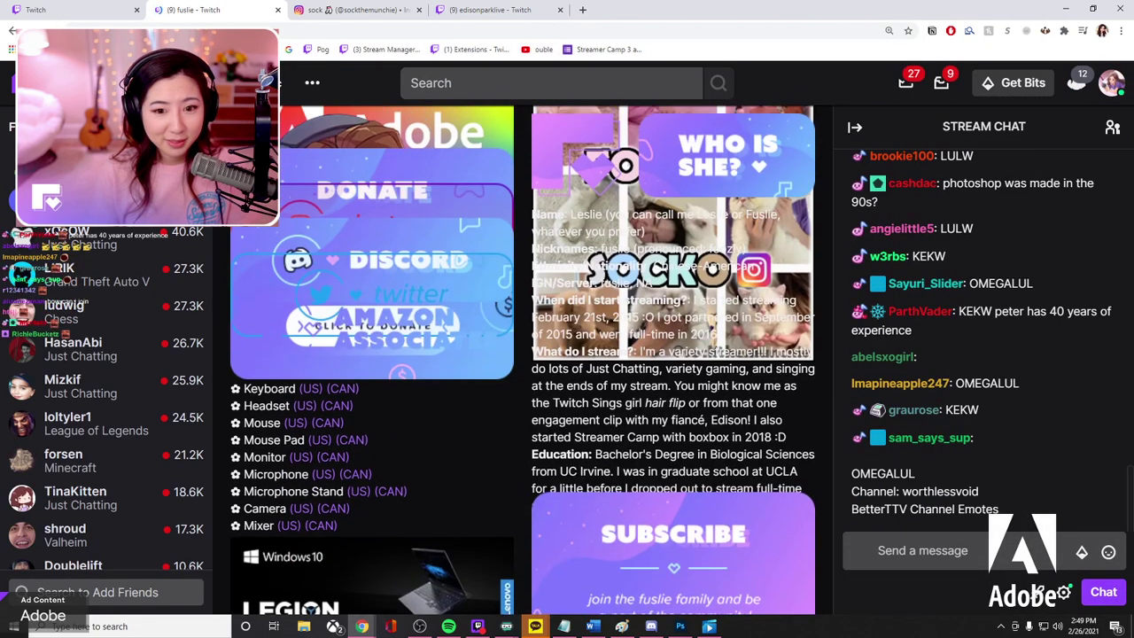
scroll(787, 467, down, 2)
scroll(787, 467, up, 1)
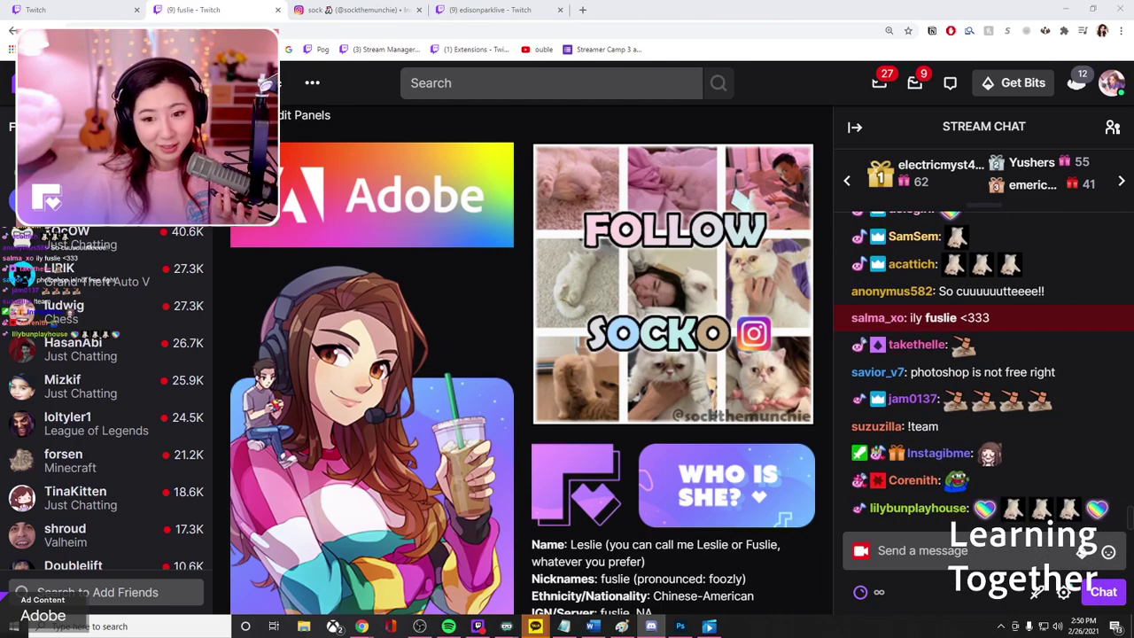
click(383, 10)
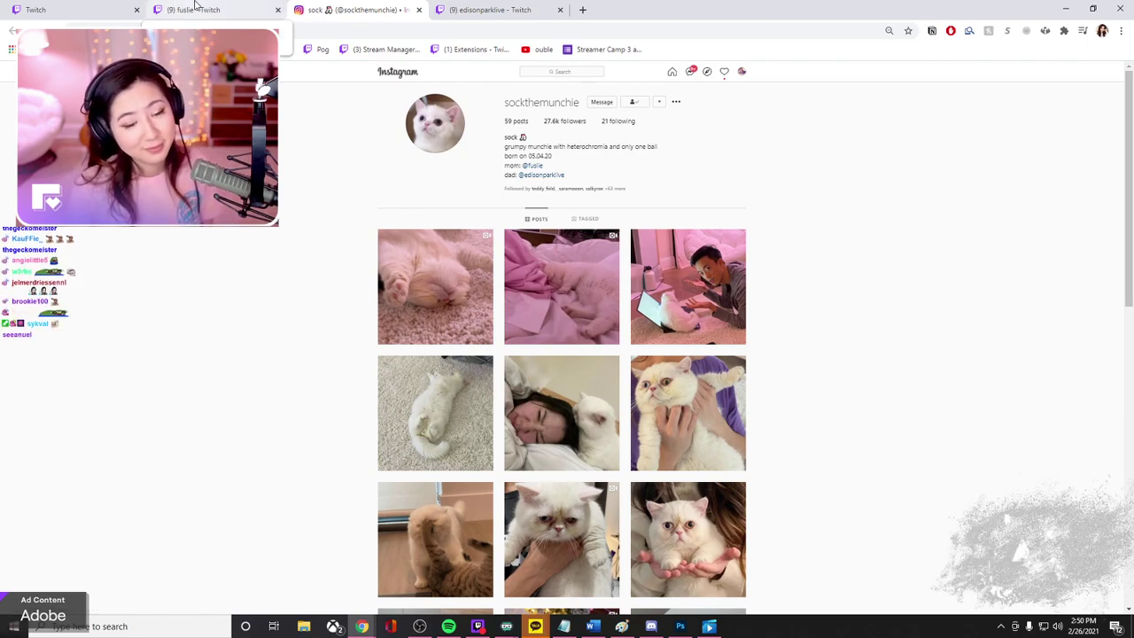
Leave the Instagram profile and go back to the FOLLOW SOCKO collage in Photoshop's Untitled-8.
scroll(233, 382, down, 15)
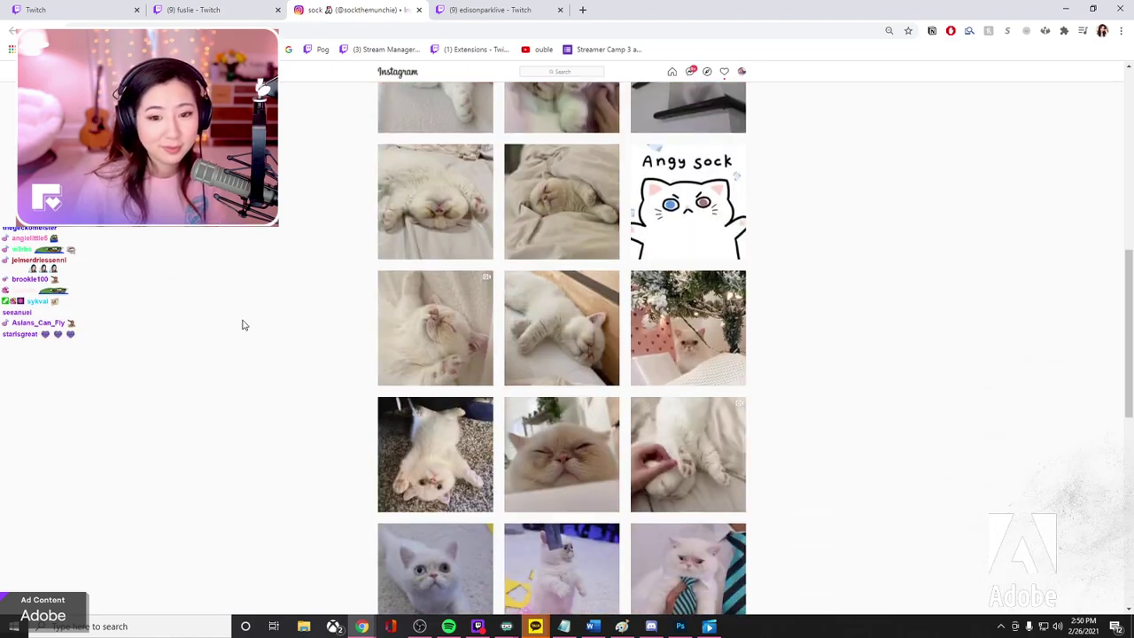
scroll(243, 325, up, 19)
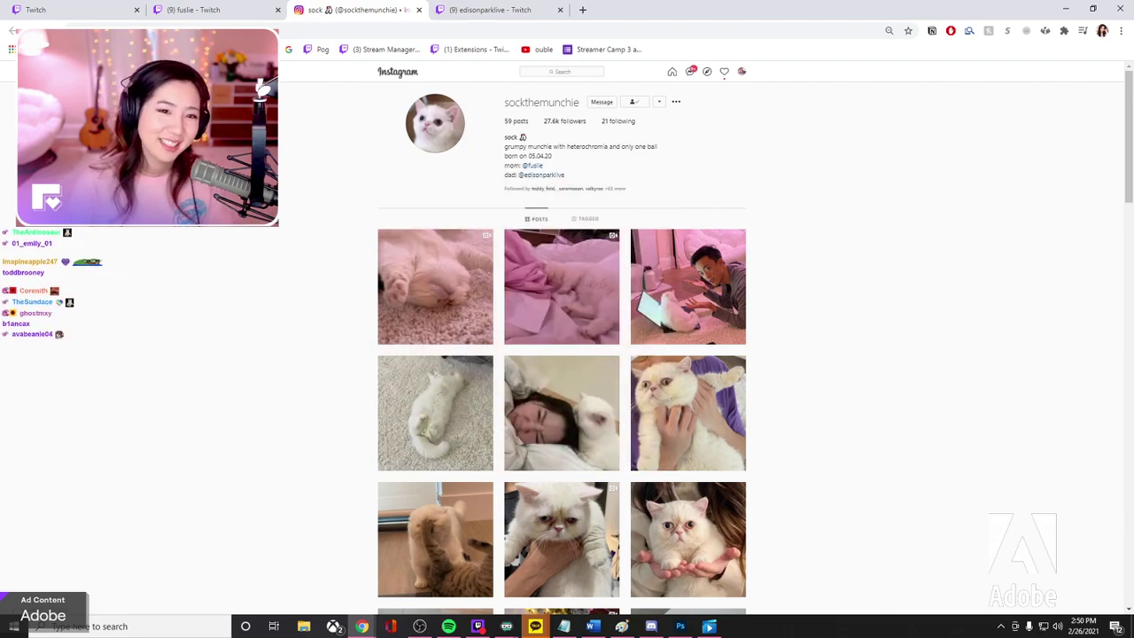
click(203, 9)
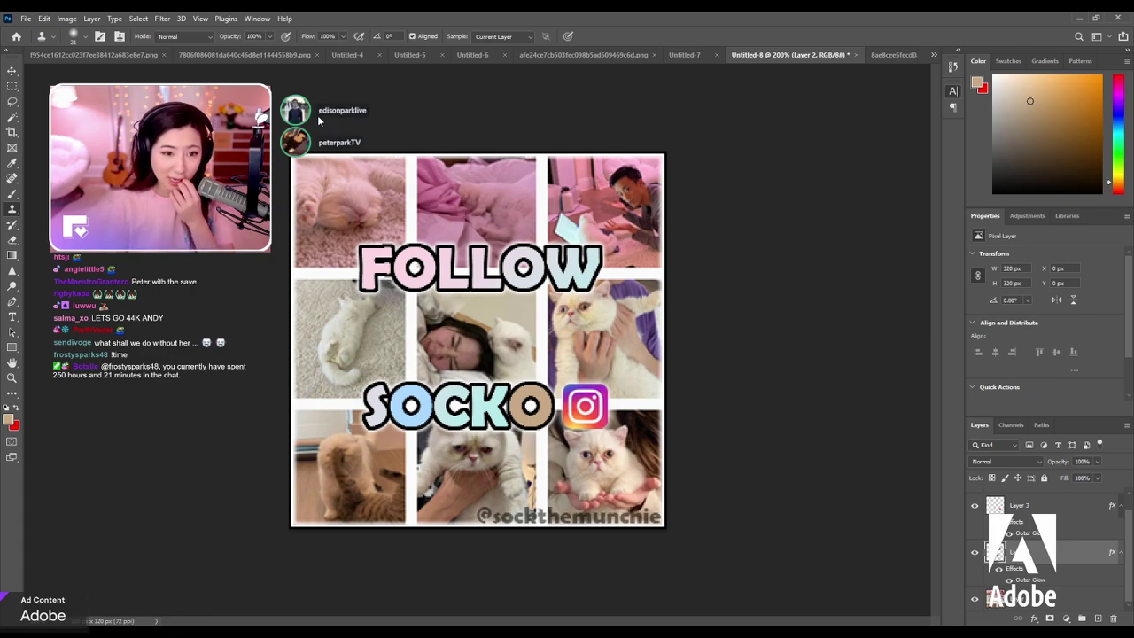
Close the blank transparent canvas and zoom around the woman-with-camera photo to inspect the background man.
click(244, 54)
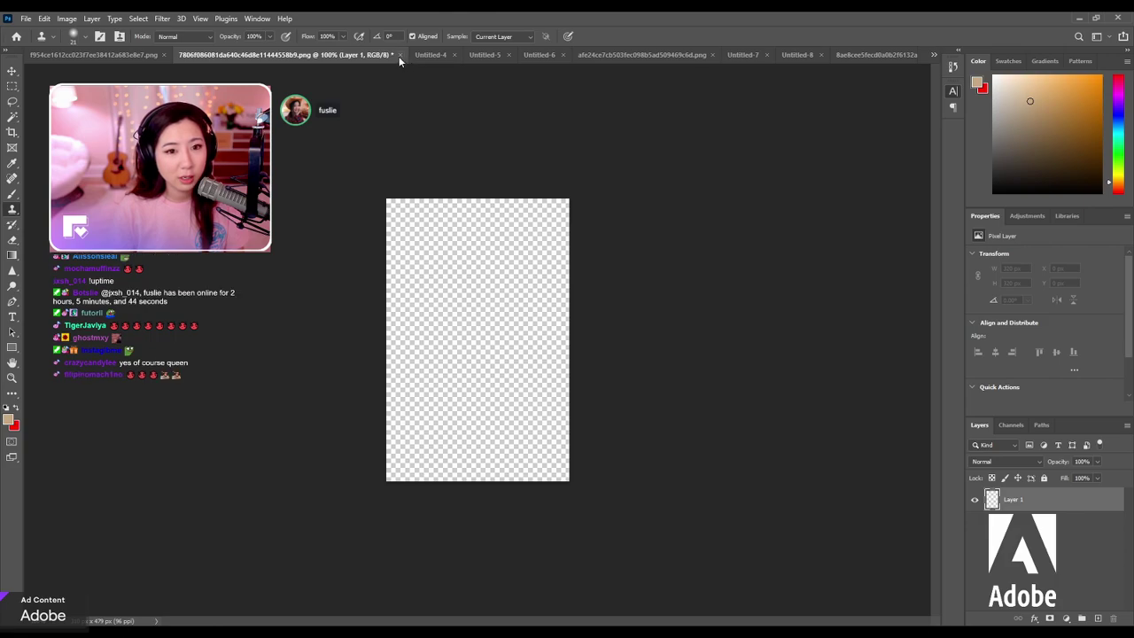
key(ctrl+w)
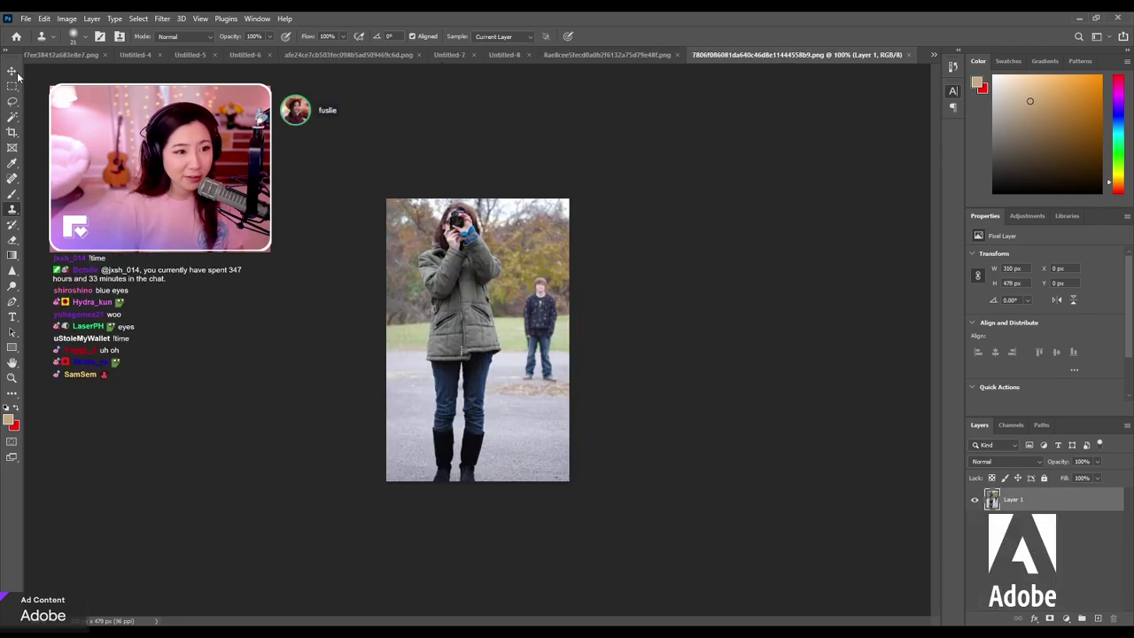
click(12, 377)
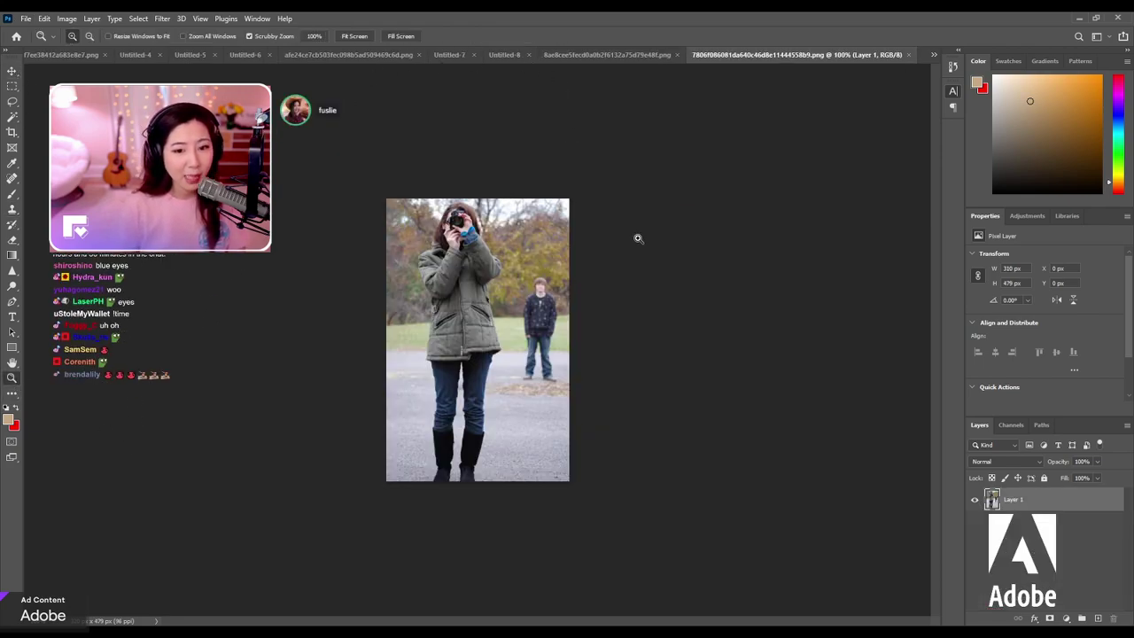
click(638, 238)
alt+click(540, 307)
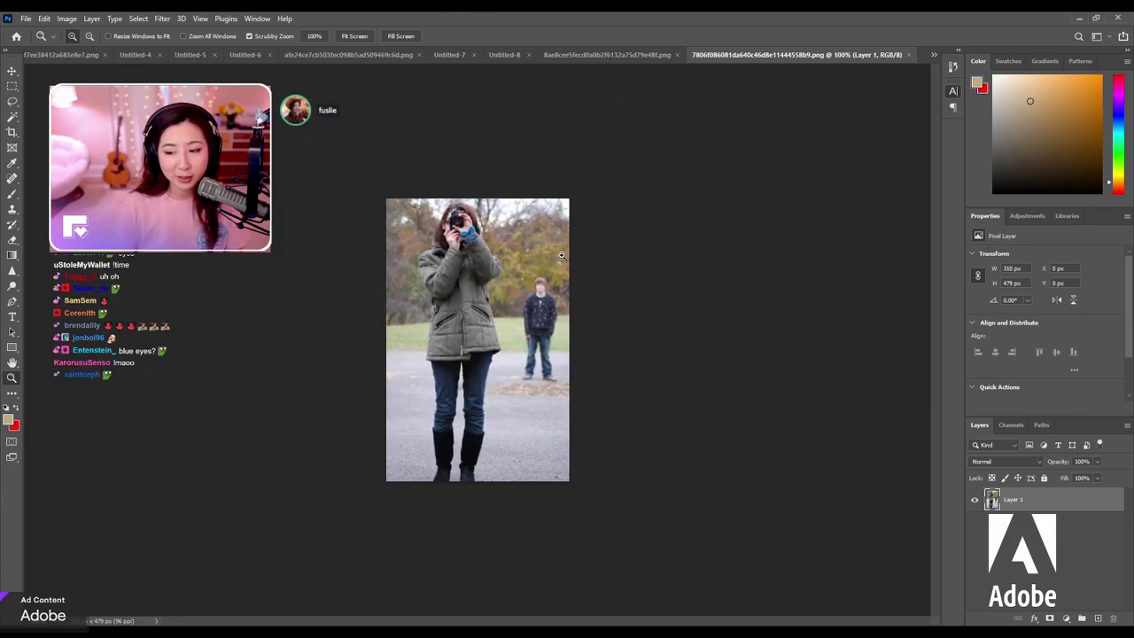
click(509, 255)
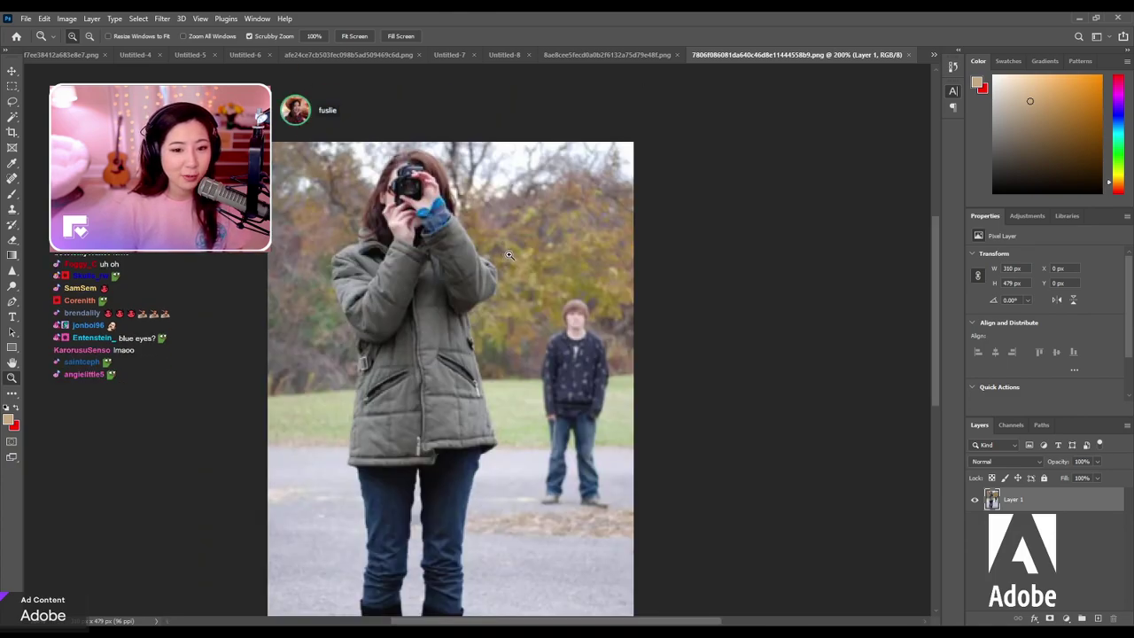
alt+click(614, 264)
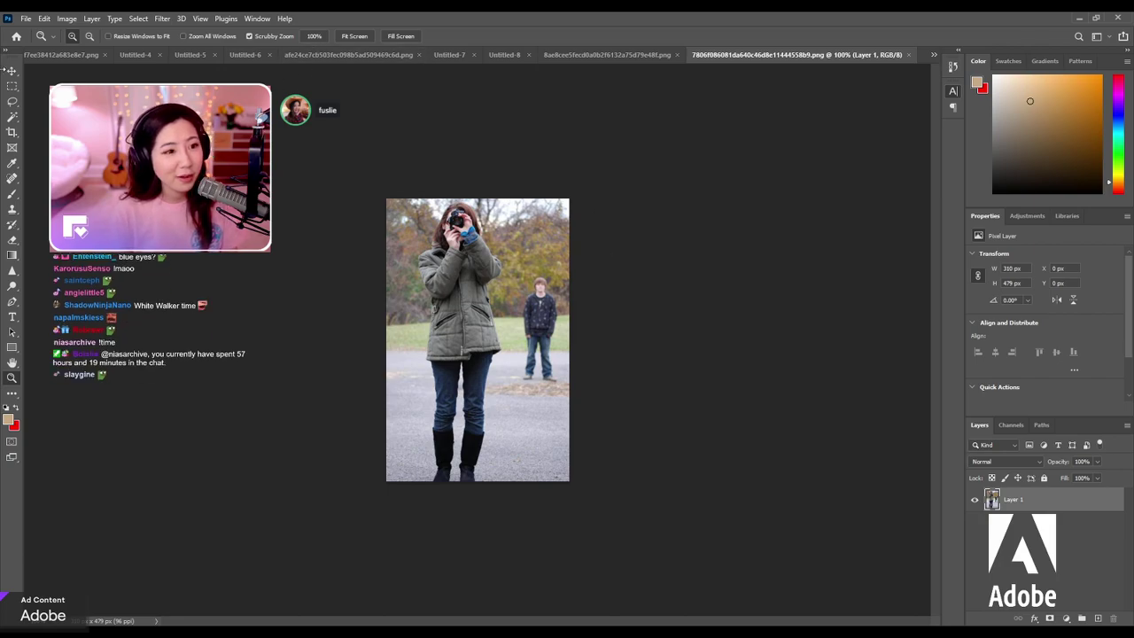
key(m)
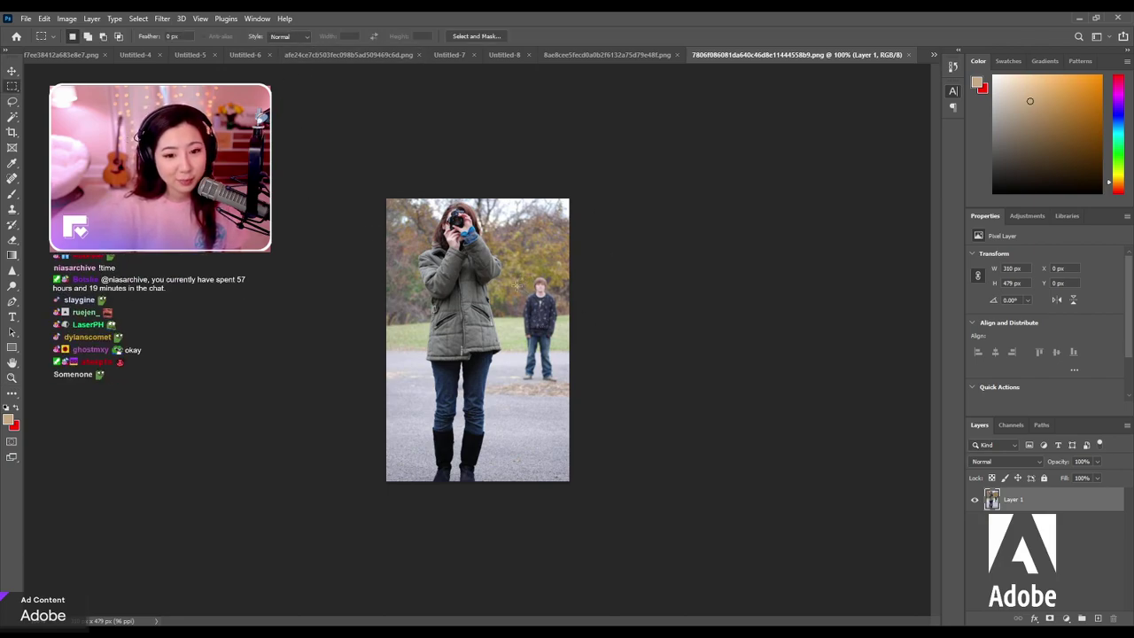
Select a rectangle around the background man and try a fill, undoing the tan result.
mouse_move(516, 372)
mouse_down()
mouse_move(507, 388)
mouse_move(501, 381)
mouse_up()
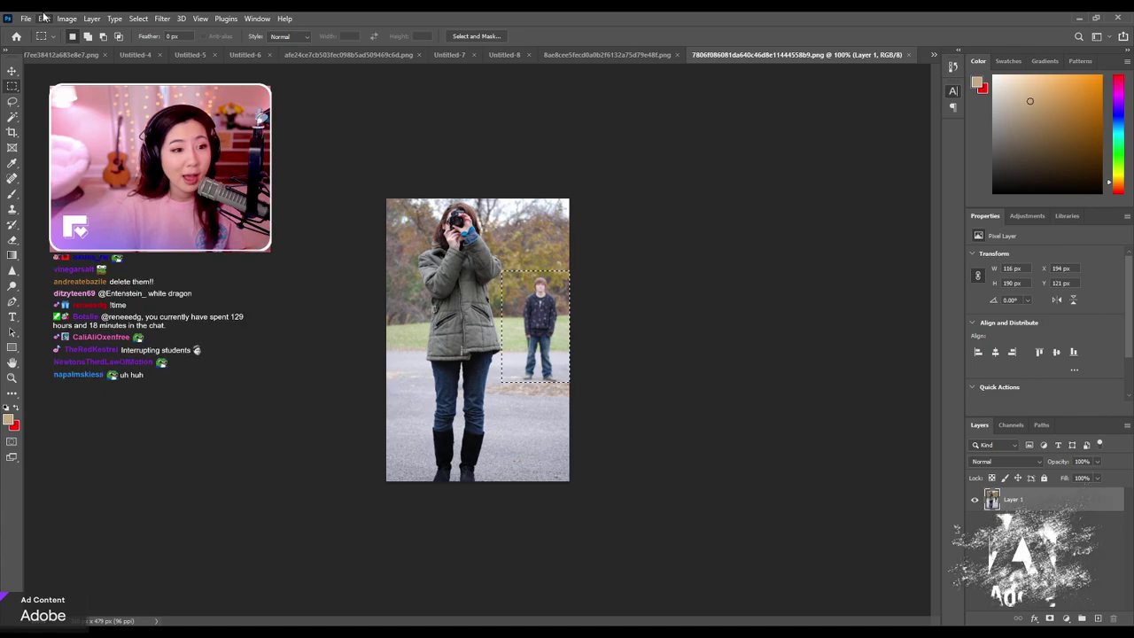
key(i)
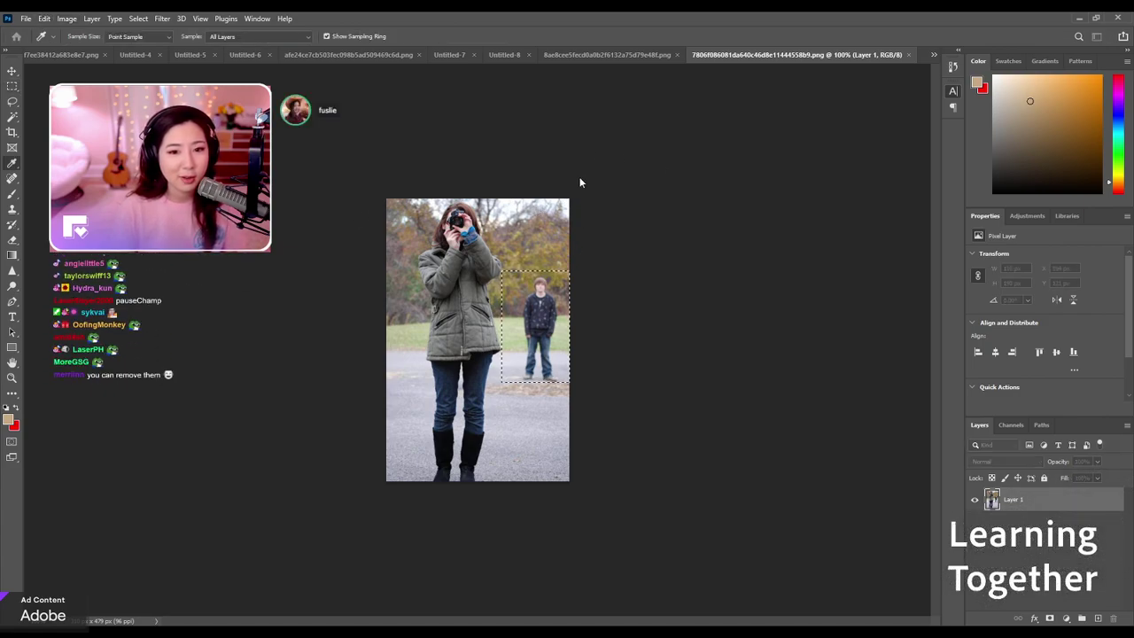
key(m)
key(alt+BackSpace)
key(ctrl+d)
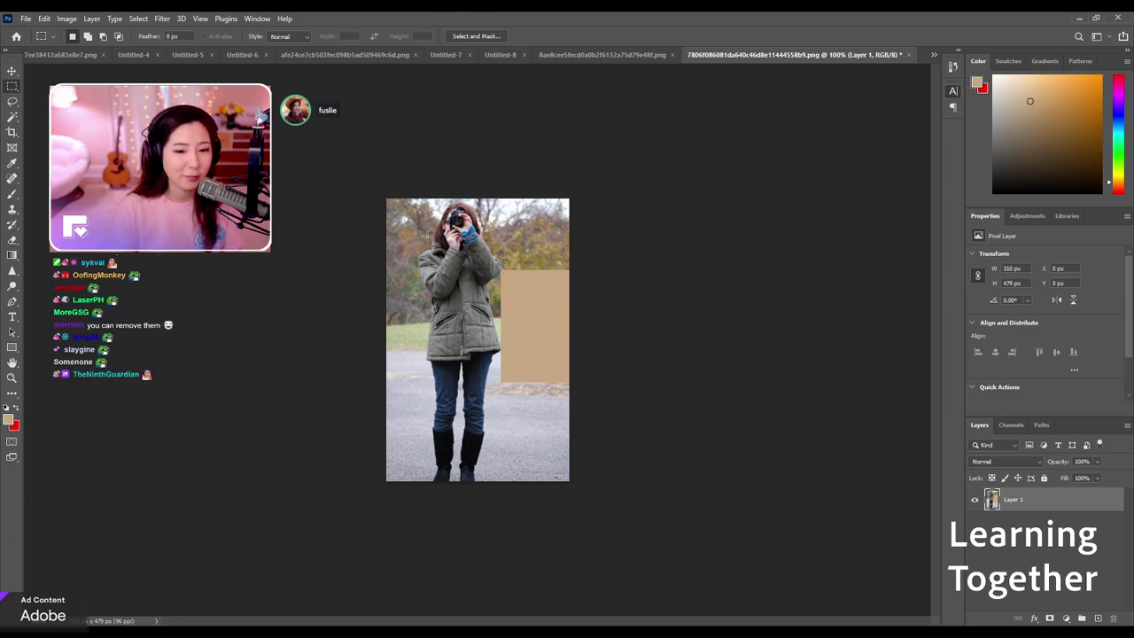
key(ctrl+z)
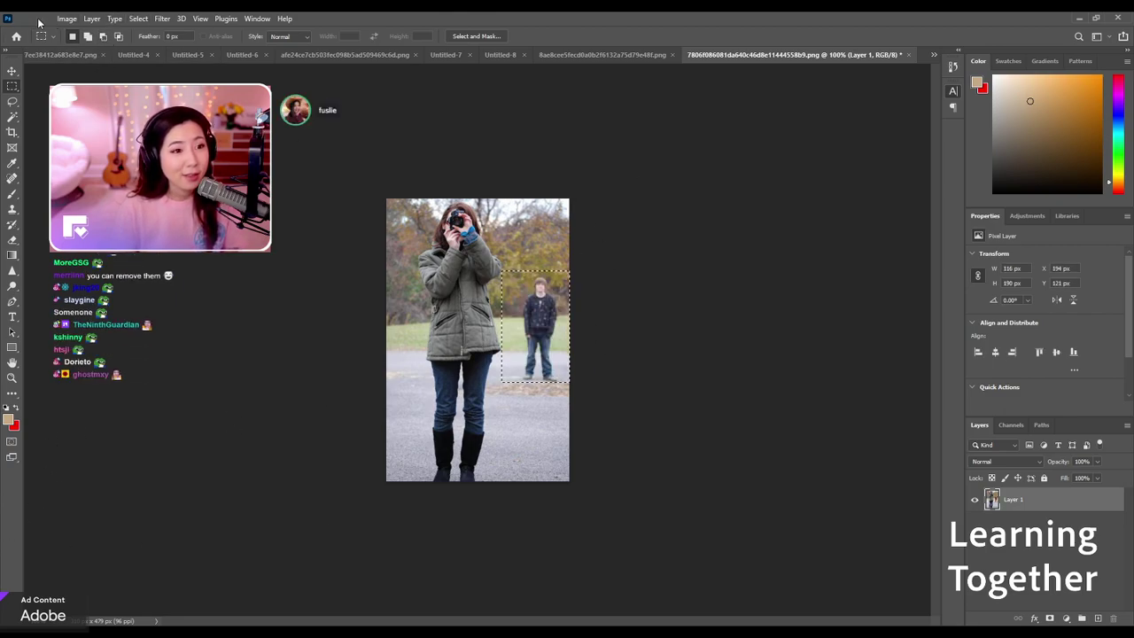
Fill the man's area with the surrounding background, deselect, and zoom in to check the patch.
key(i)
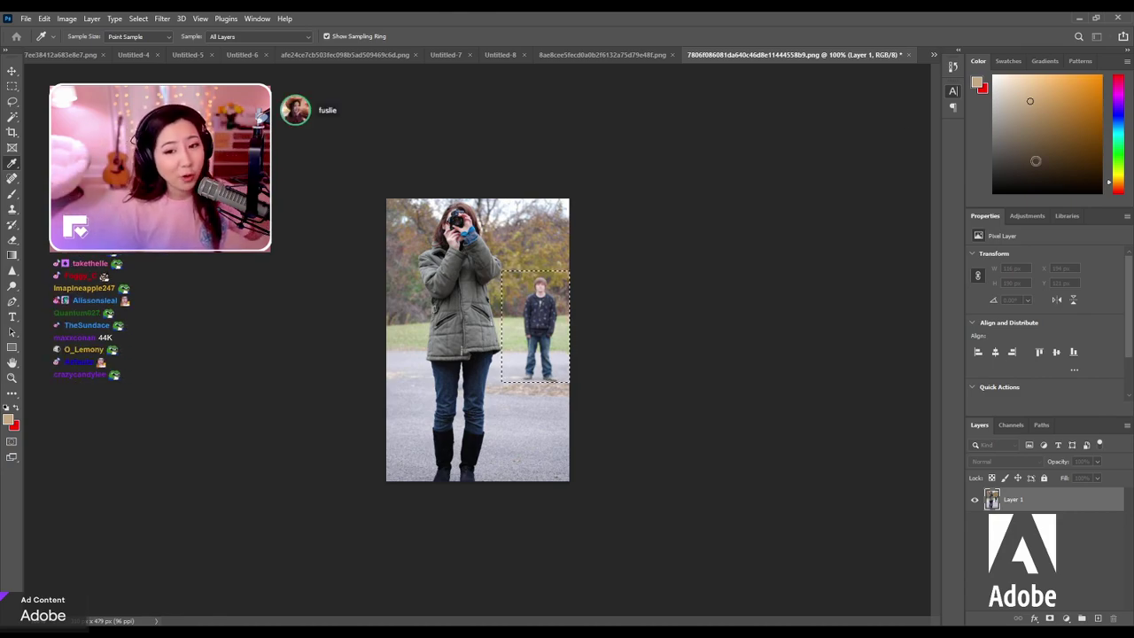
key(m)
key(Delete)
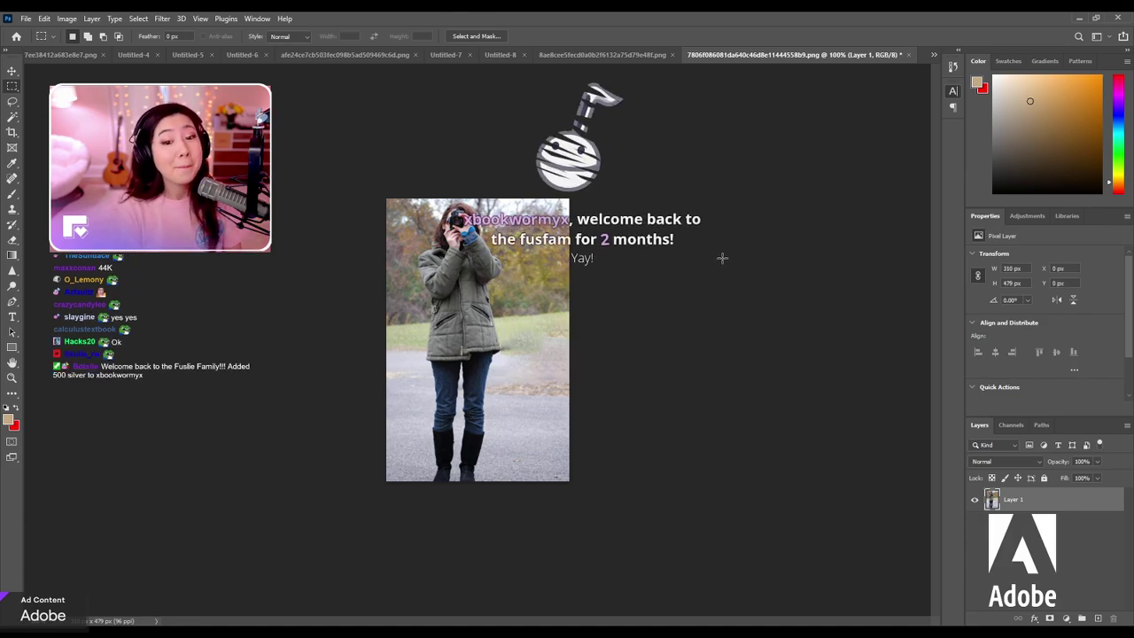
key(ctrl+d)
key(ctrl+minus)
key(ctrl+minus)
key(ctrl+plus)
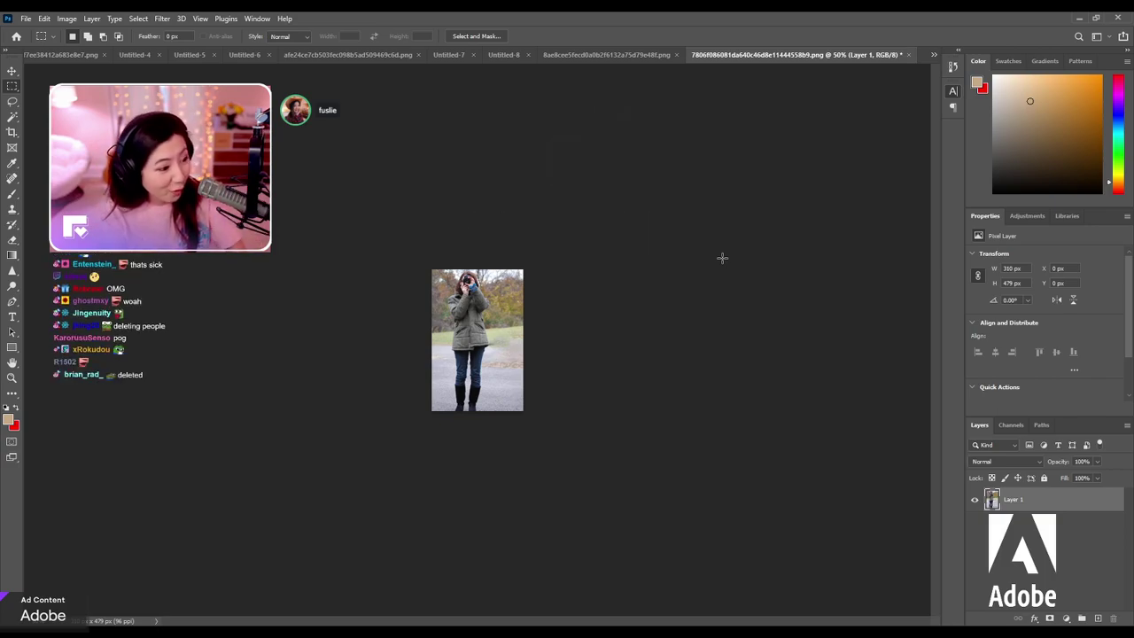
key(ctrl+plus)
key(ctrl+plus)
key(ctrl+plus)
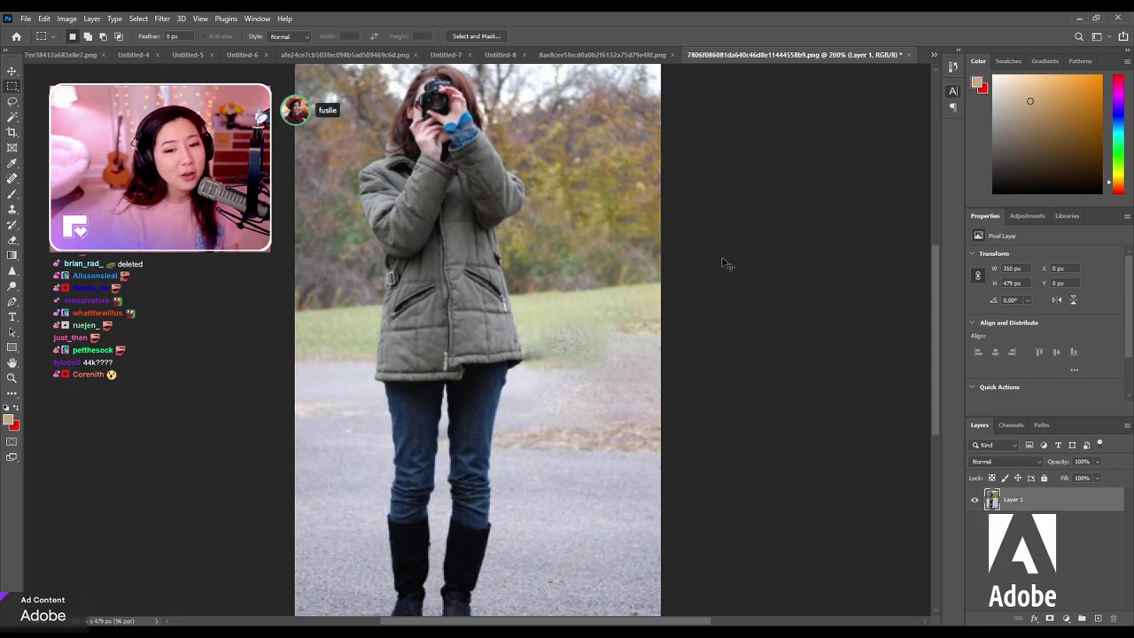
key(ctrl+minus)
key(ctrl+minus)
key(ctrl+plus)
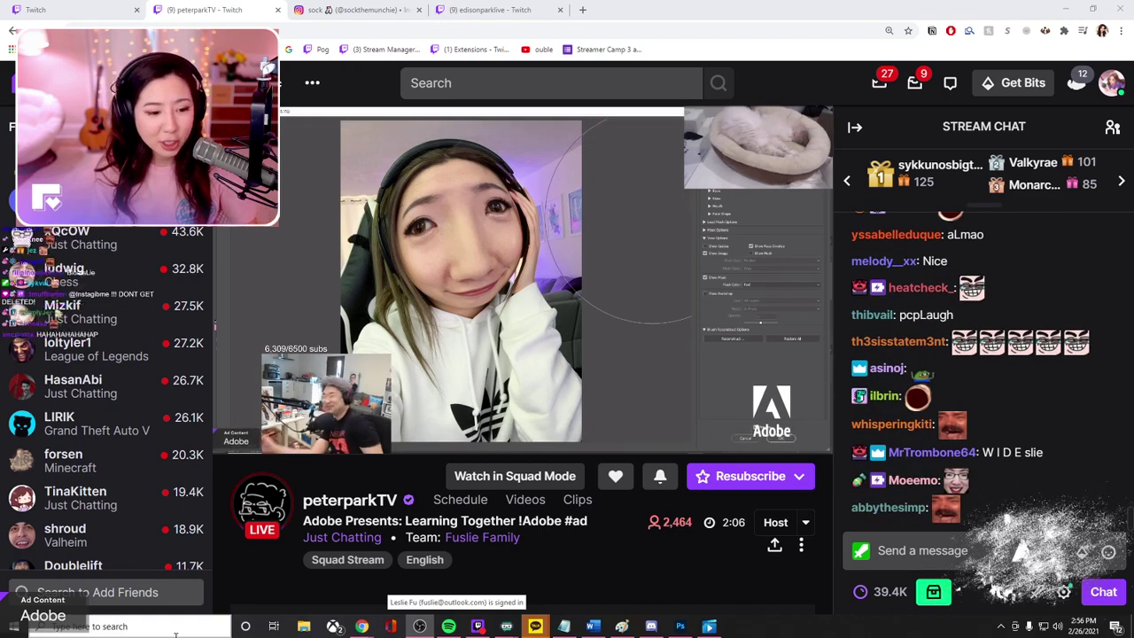
Capture the streamer's enlarged face with Gyazo and copy the image back to Photoshop.
key(super)
text(gyazo)
key(Return)
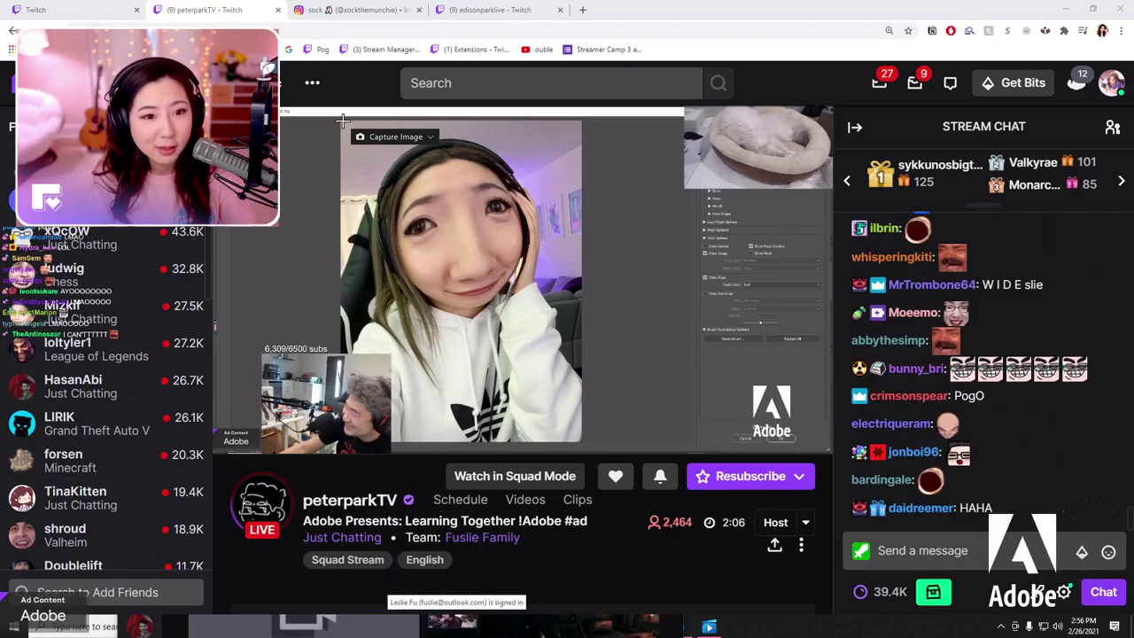
drag(343, 122, 566, 354)
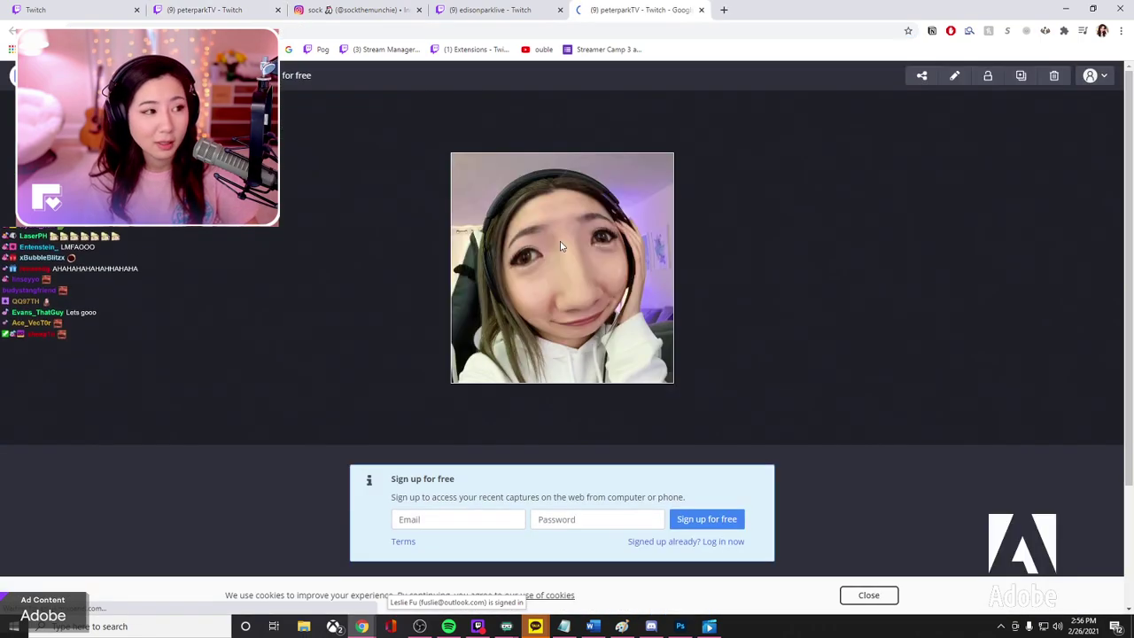
right_click(544, 250)
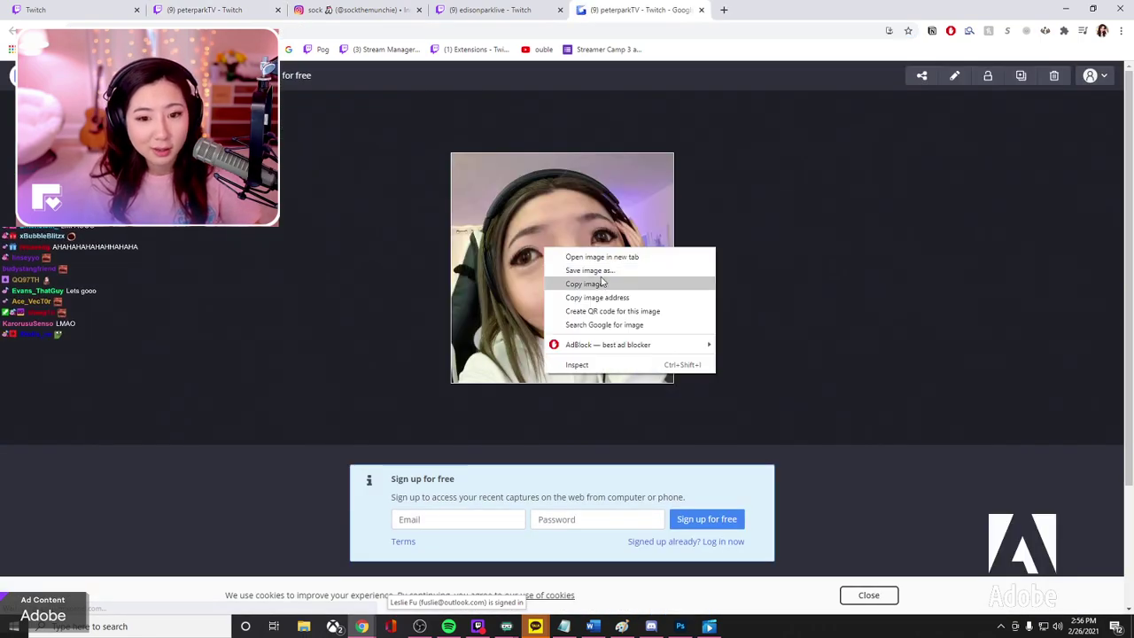
click(602, 282)
key(alt+Tab)
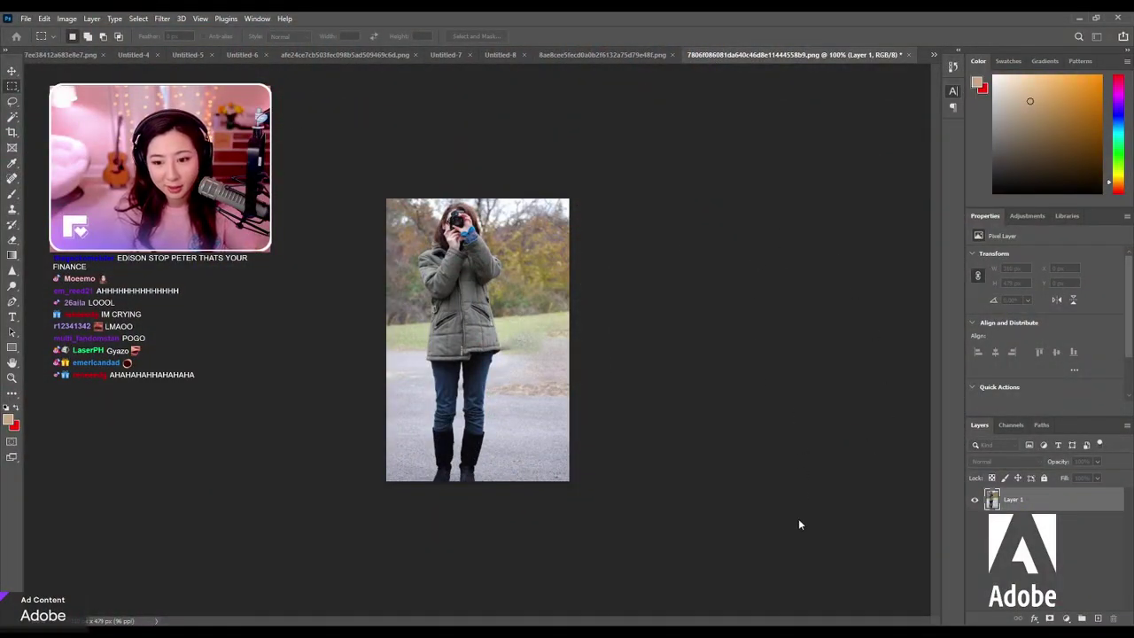
Create a new document and paste the captured face photo as Layer 1.
key(ctrl+n)
key(Return)
key(ctrl+v)
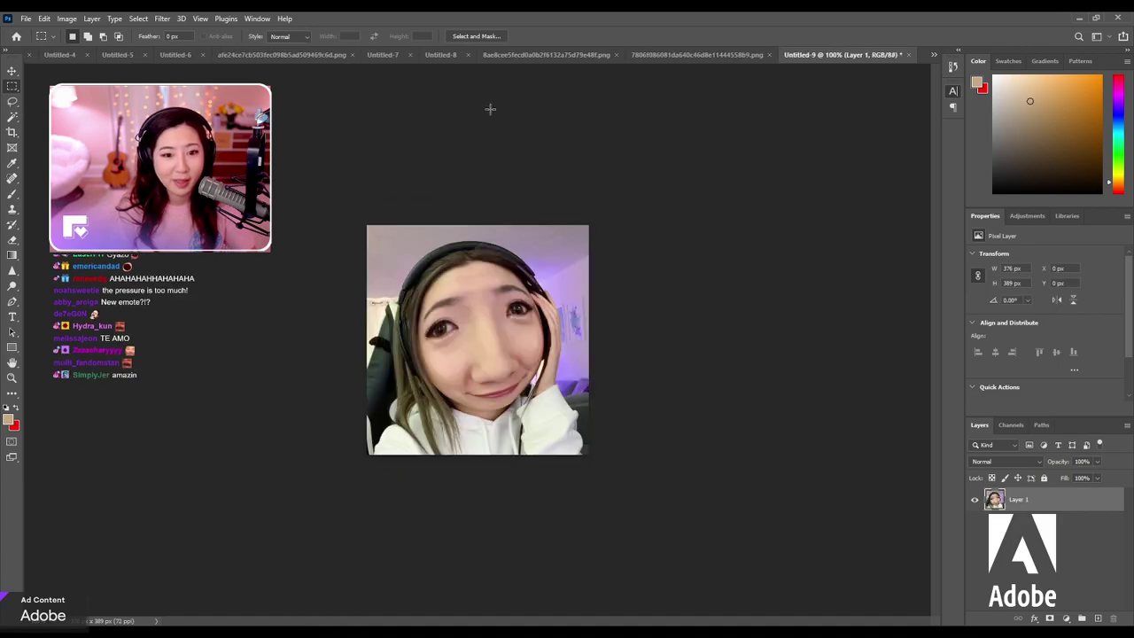
Try automatic subject selection, dismiss the dialog, and nudge the face photo up slightly.
click(13, 117)
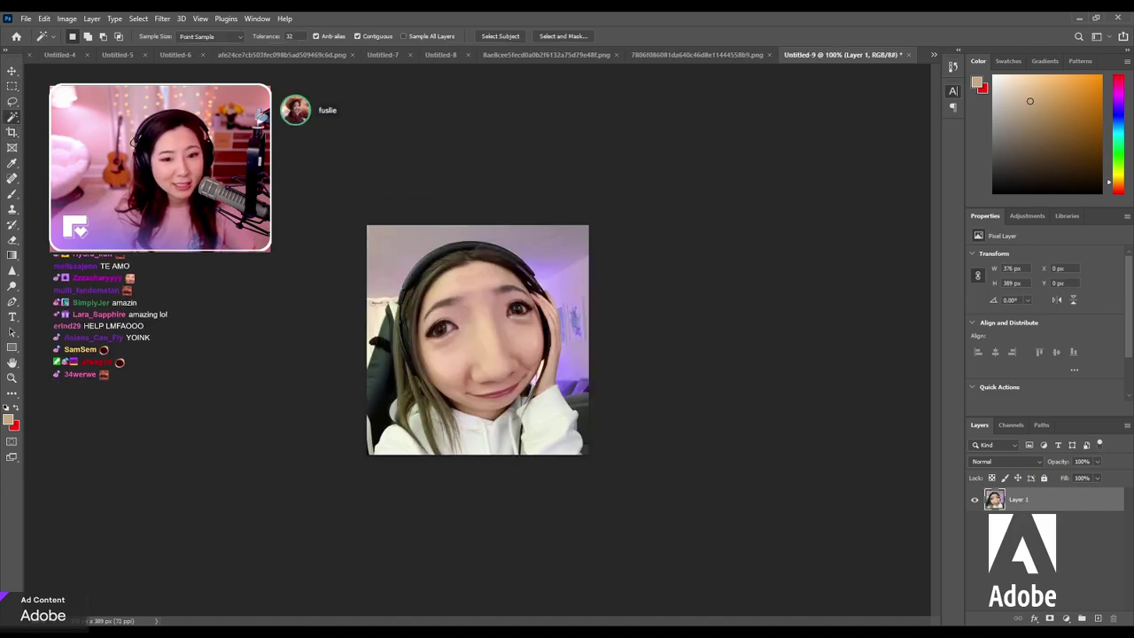
click(67, 18)
click(383, 181)
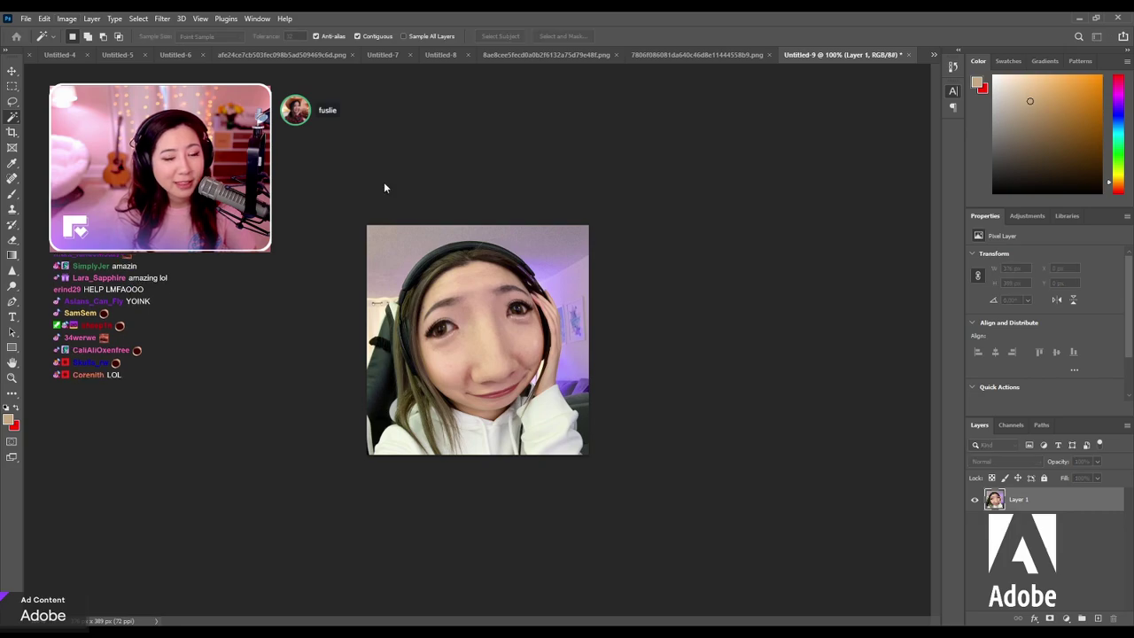
click(440, 185)
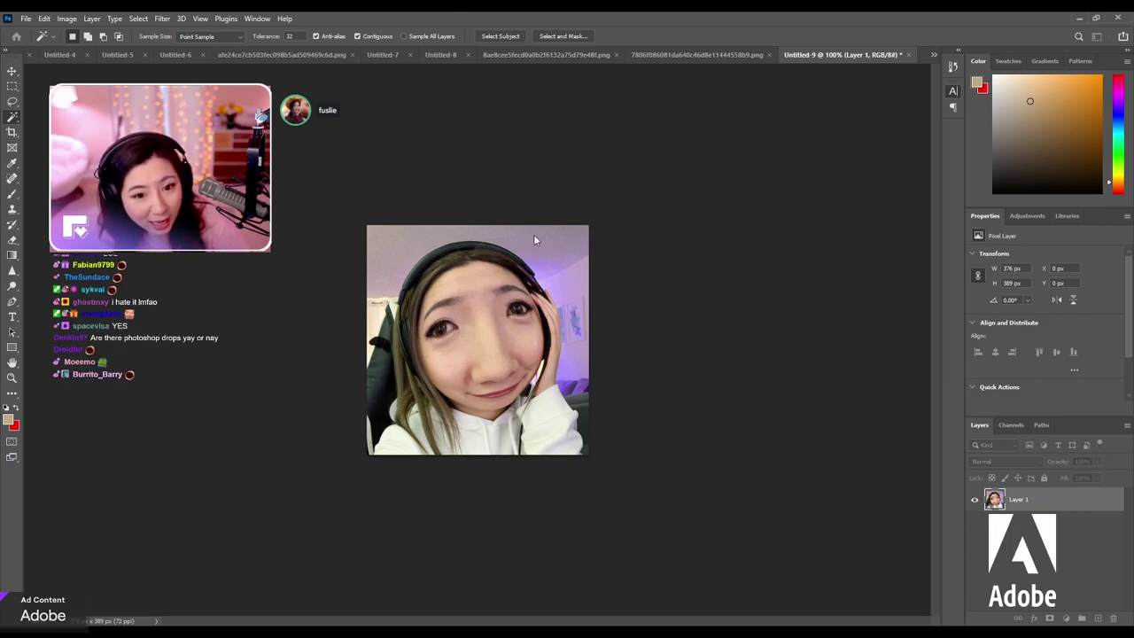
drag(533, 234, 493, 244)
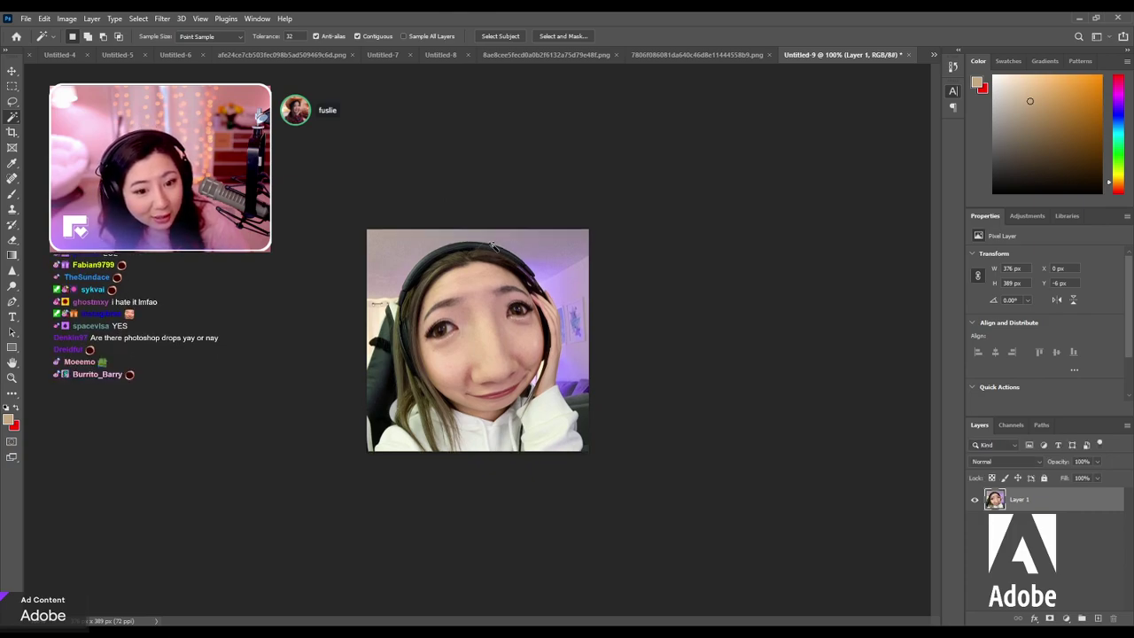
click(13, 102)
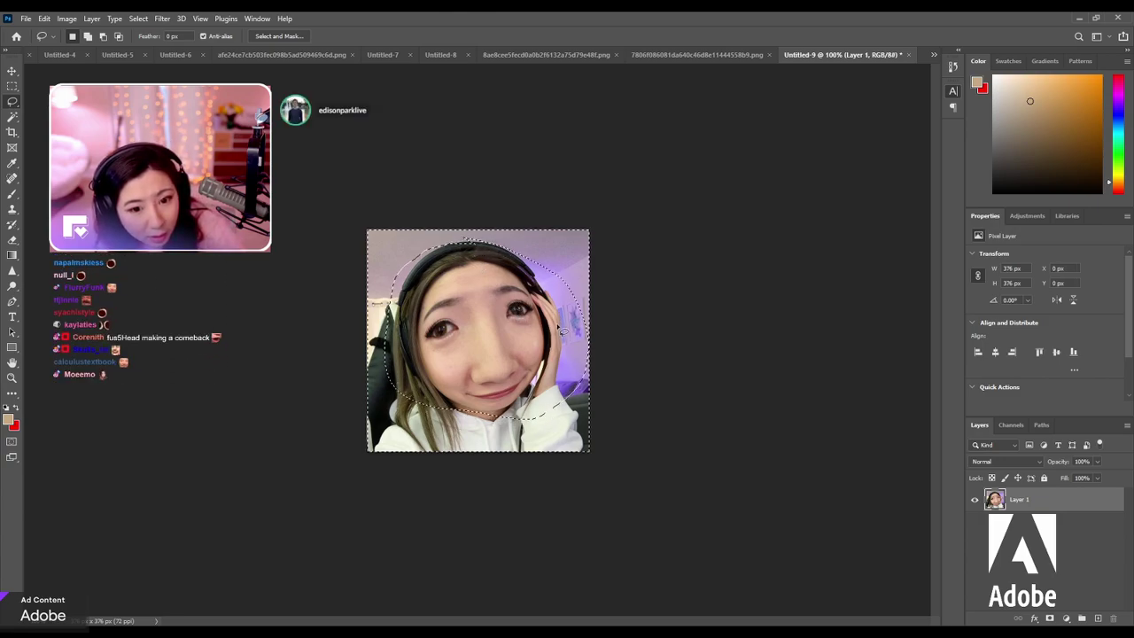
Invert the lasso selection to delete the background, then delete the purple strip on the right edge.
key(ctrl+shift+i)
key(Delete)
key(ctrl+d)
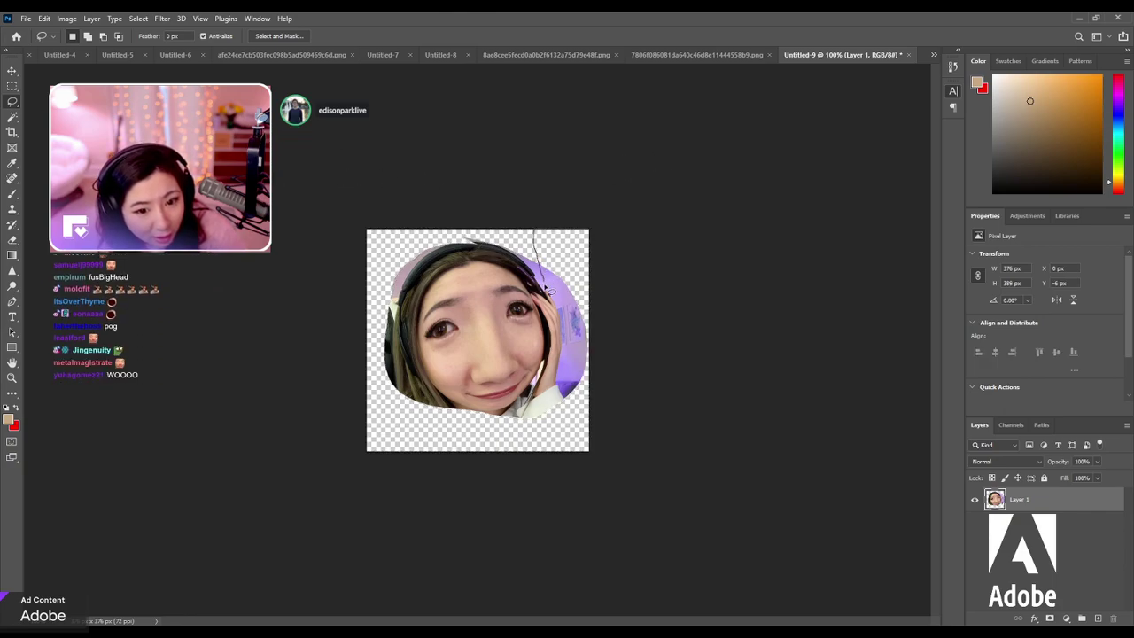
drag(611, 195, 638, 273)
key(Delete)
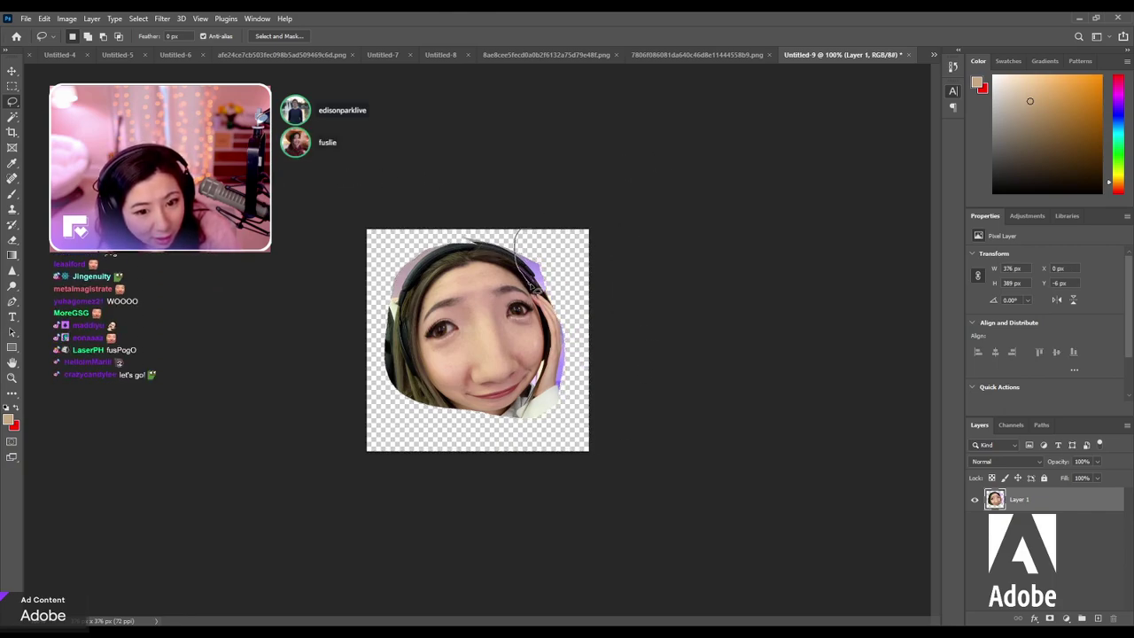
Lasso and remove leftover hair and edge areas around the face, then deselect.
drag(572, 239, 632, 252)
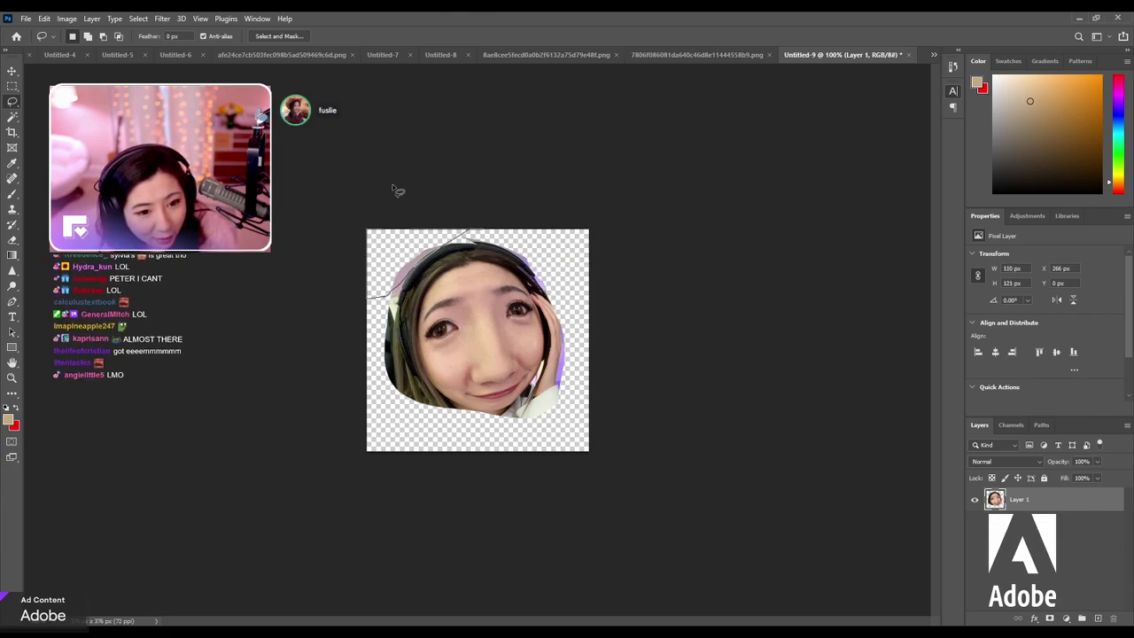
drag(403, 295, 370, 162)
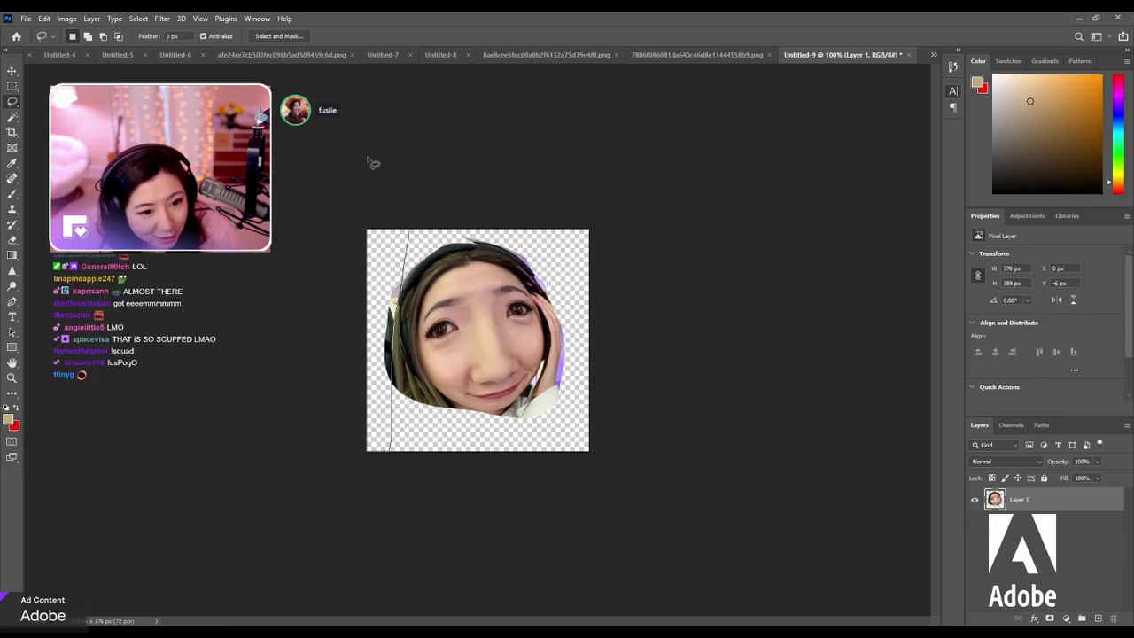
key(Delete)
key(ctrl+d)
mouse_move(606, 274)
mouse_down()
mouse_move(545, 403)
mouse_move(623, 367)
mouse_up()
drag(453, 237, 684, 297)
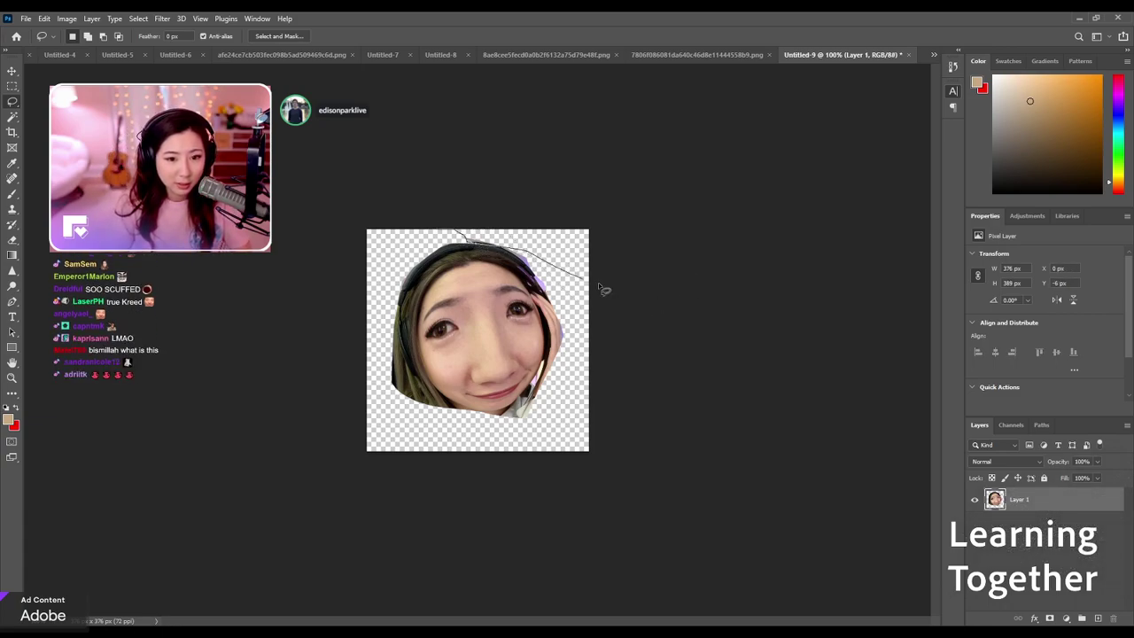
key(ctrl+d)
Scale the cut-out face on Layer 1 up to about 120% with Free Transform.
key(ctrl+t)
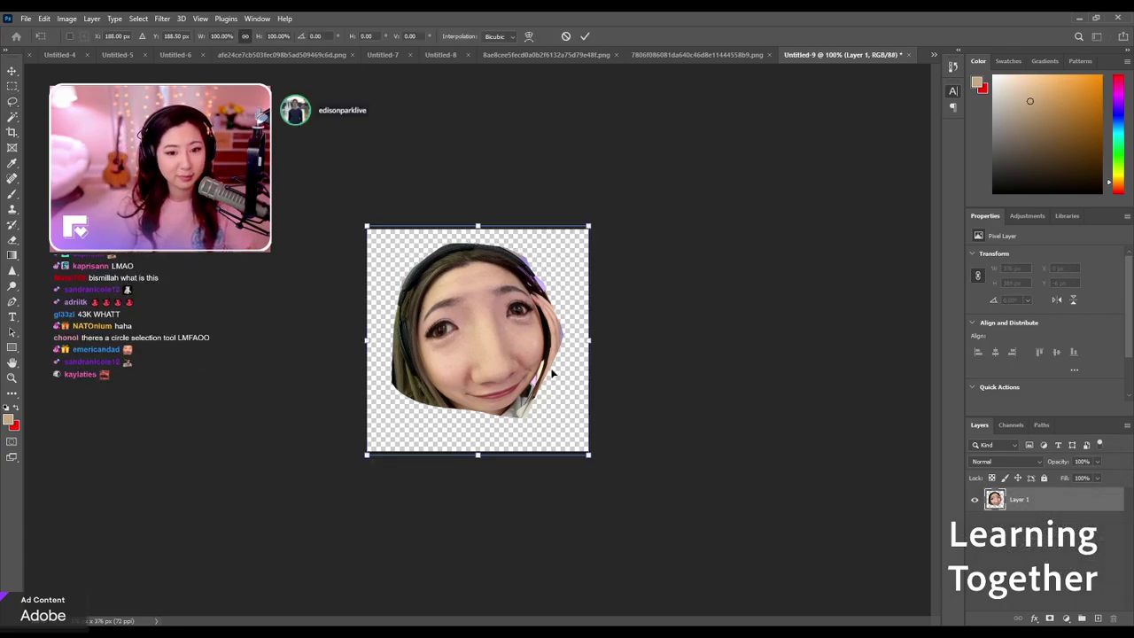
drag(367, 455, 358, 473)
drag(589, 227, 625, 197)
key(Return)
key(l)
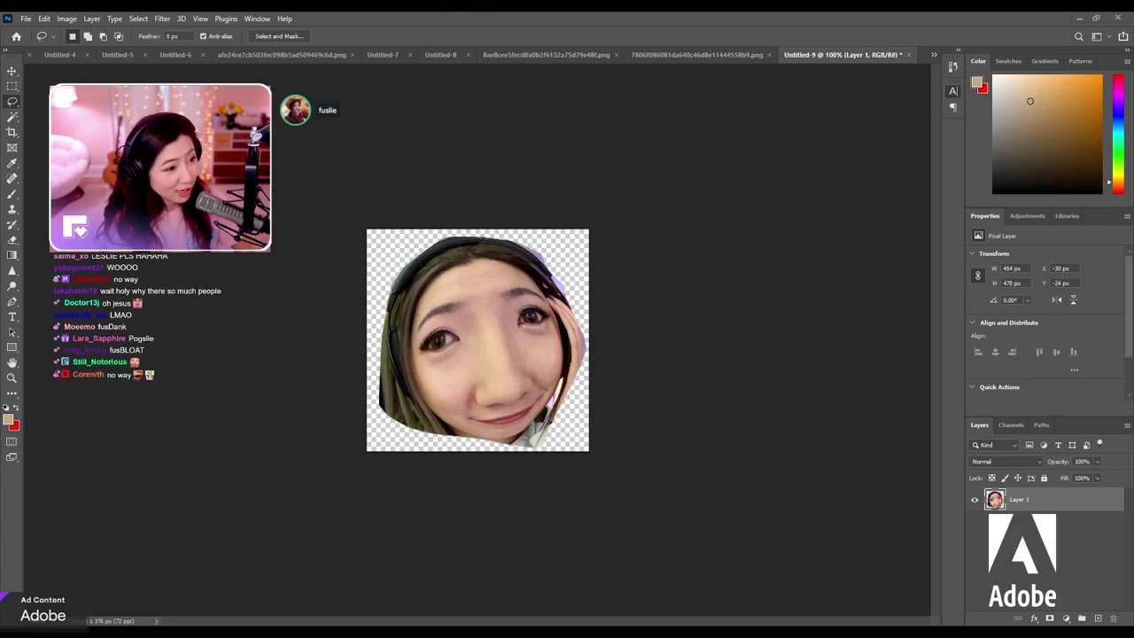
key(ctrl+z)
key(ctrl+shift+z)
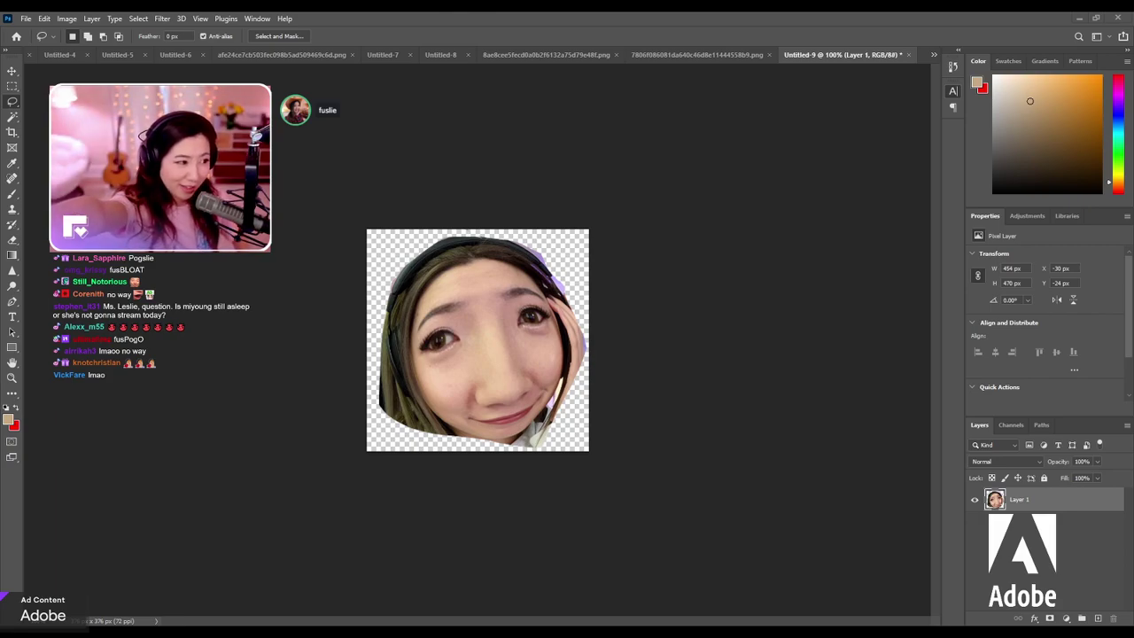
key(ctrl+z)
key(ctrl+shift+z)
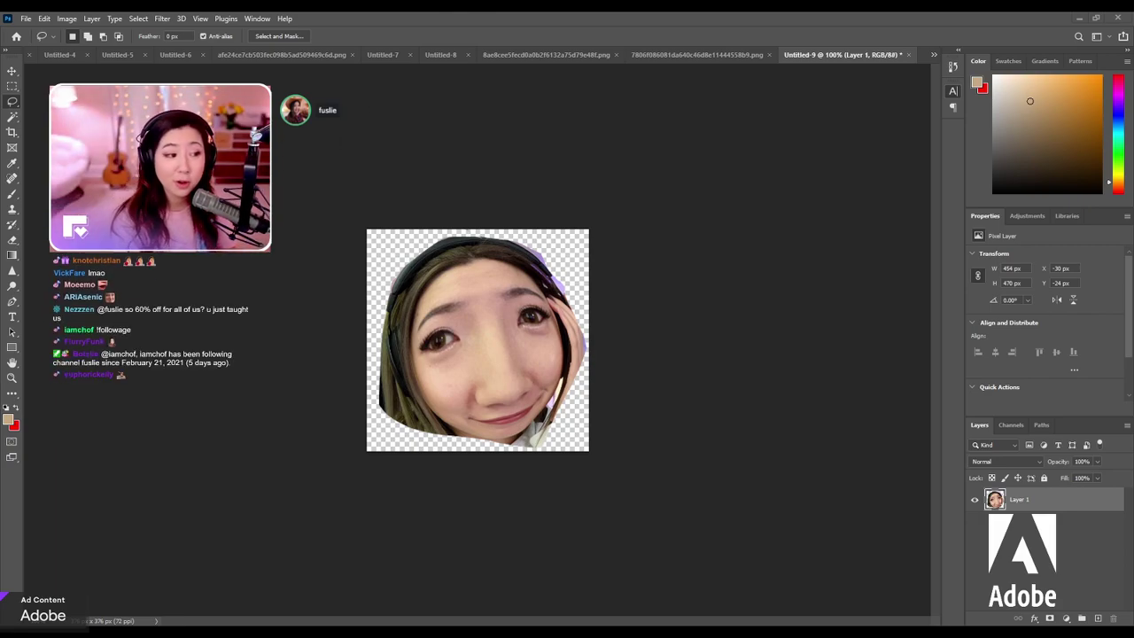
key(ctrl+z)
key(ctrl+shift+z)
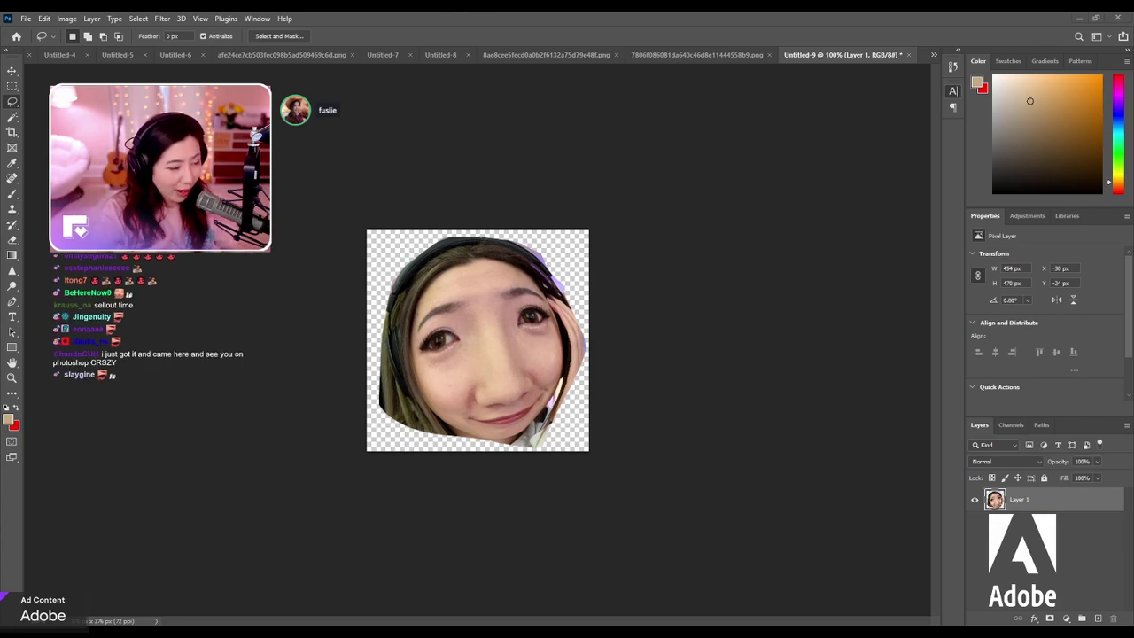
key(ctrl+z)
key(ctrl+shift+z)
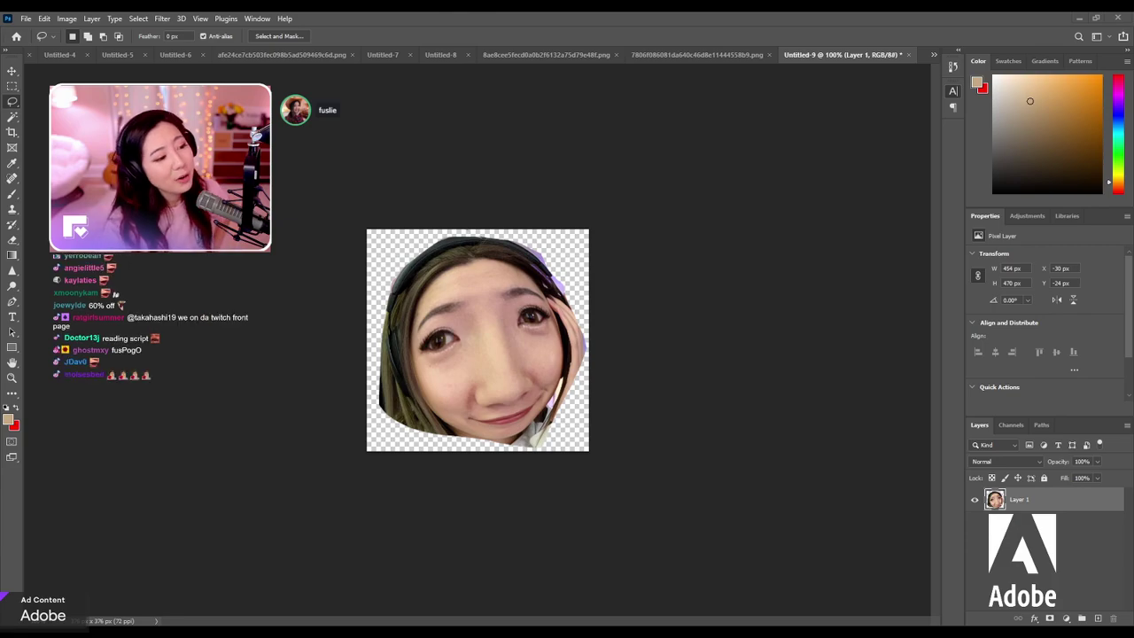